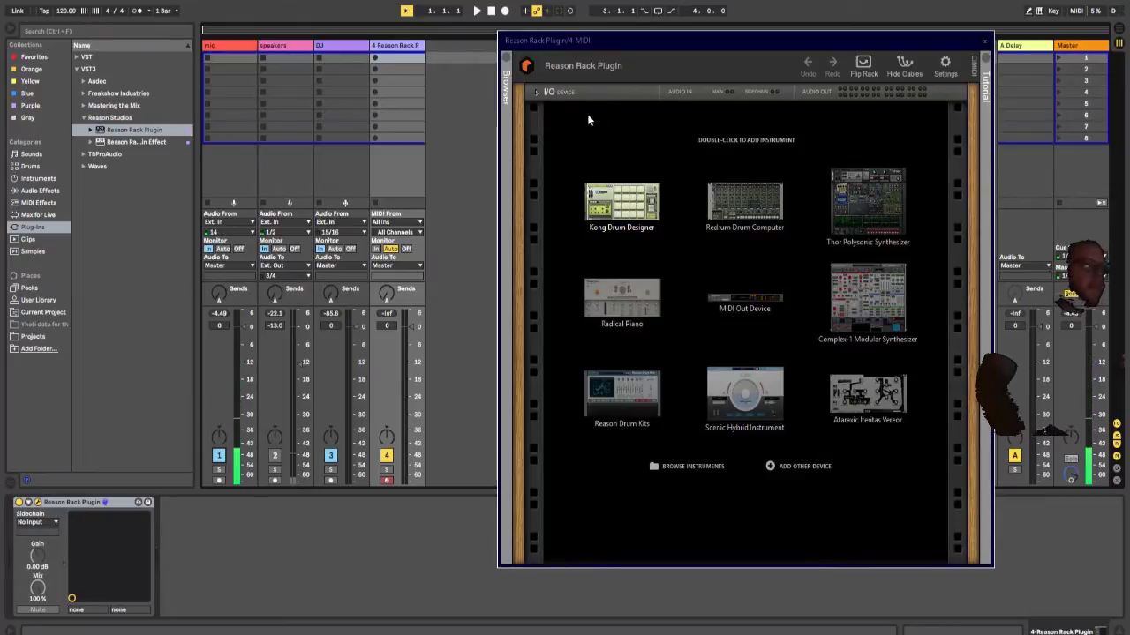
Step: Add the Drum Sequencer player to the Reason Rack Plugin on the fourth track
{"action": "left_click", "coordinate": [505, 58]}
{"action": "left_click_drag", "start_coordinate": [628, 46], "coordinate": [477, 61]}
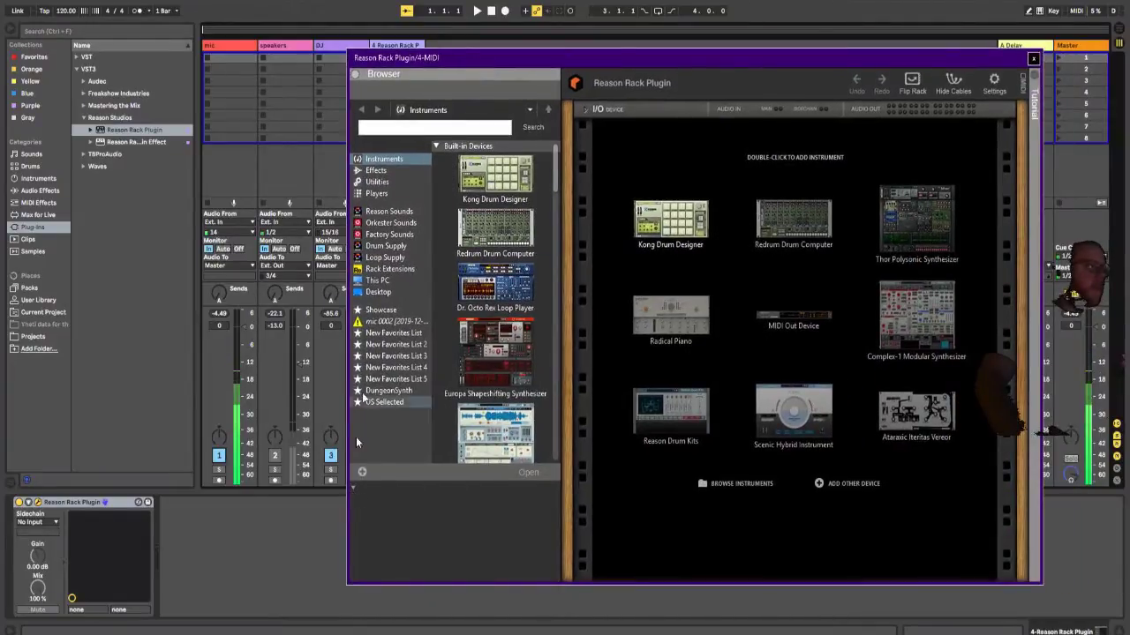
{"action": "left_click", "coordinate": [377, 194]}
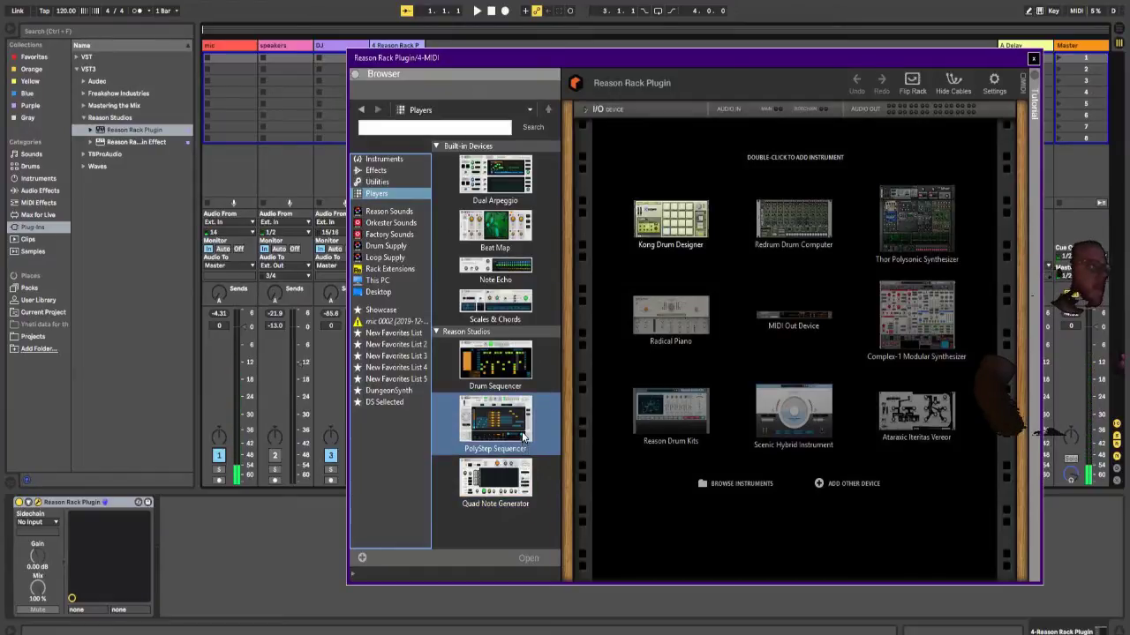
{"action": "left_click", "coordinate": [507, 371]}
{"action": "double_click", "coordinate": [507, 371]}
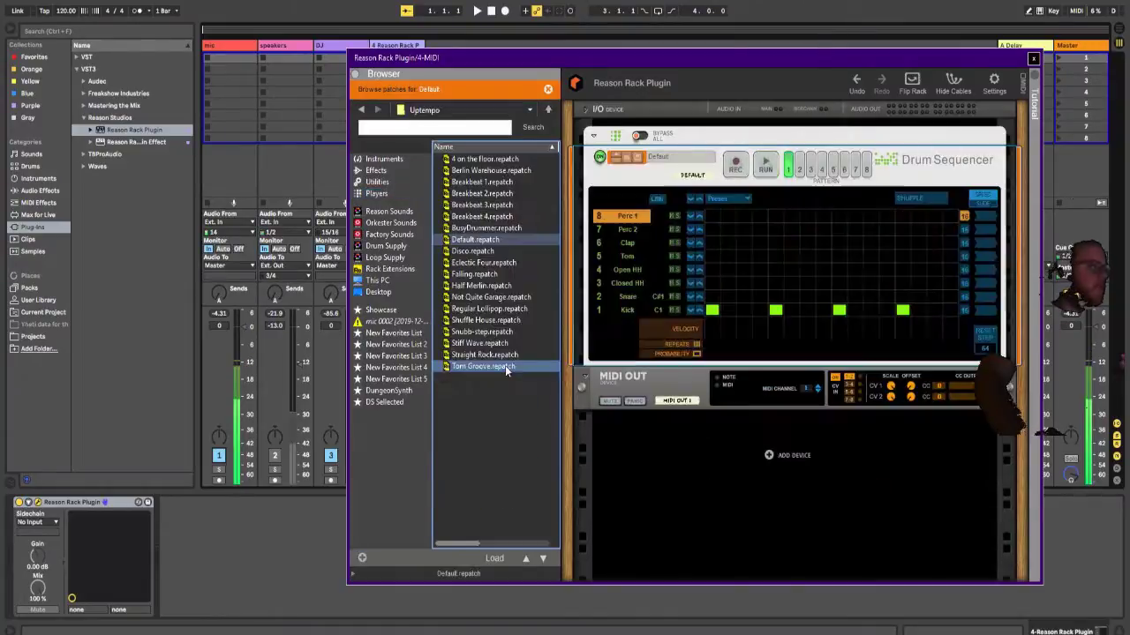
Step: Insert a new MIDI track after the Reason Rack track and load a second Reason Rack Plugin on it
{"action": "left_click_drag", "start_coordinate": [674, 57], "coordinate": [481, 269]}
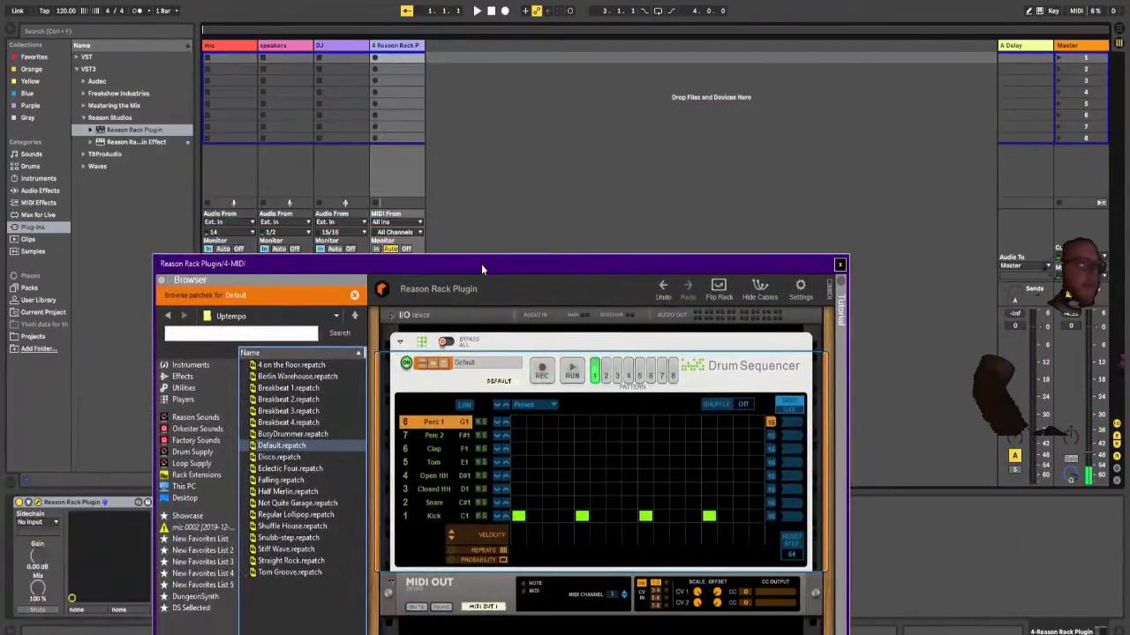
{"action": "left_click", "coordinate": [403, 46]}
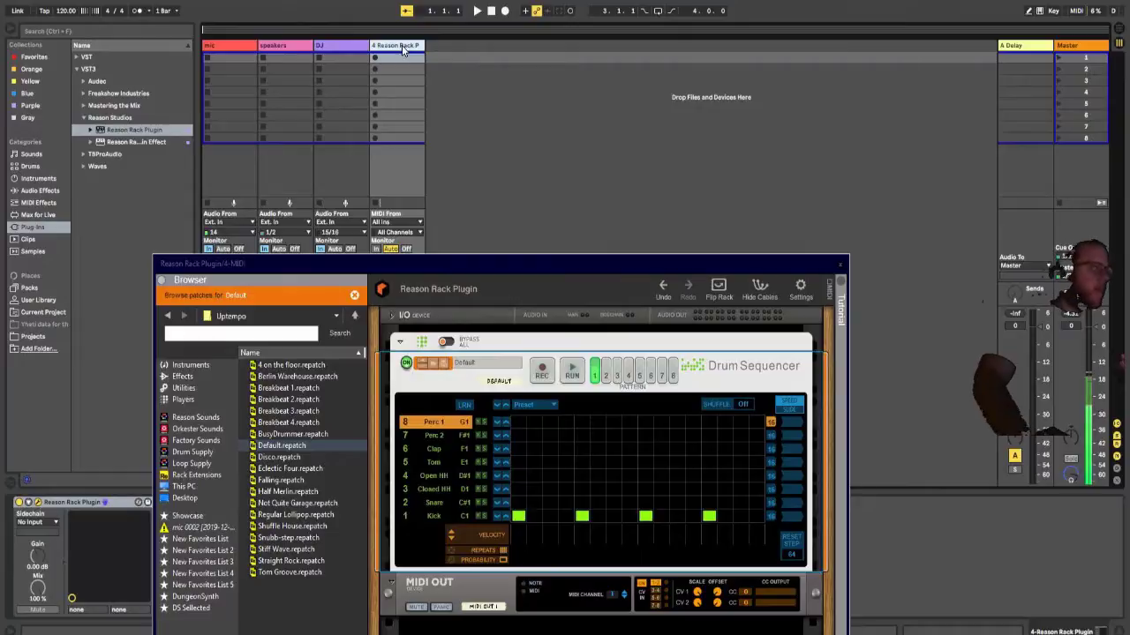
{"action": "key", "text": "ctrl+shift+t"}
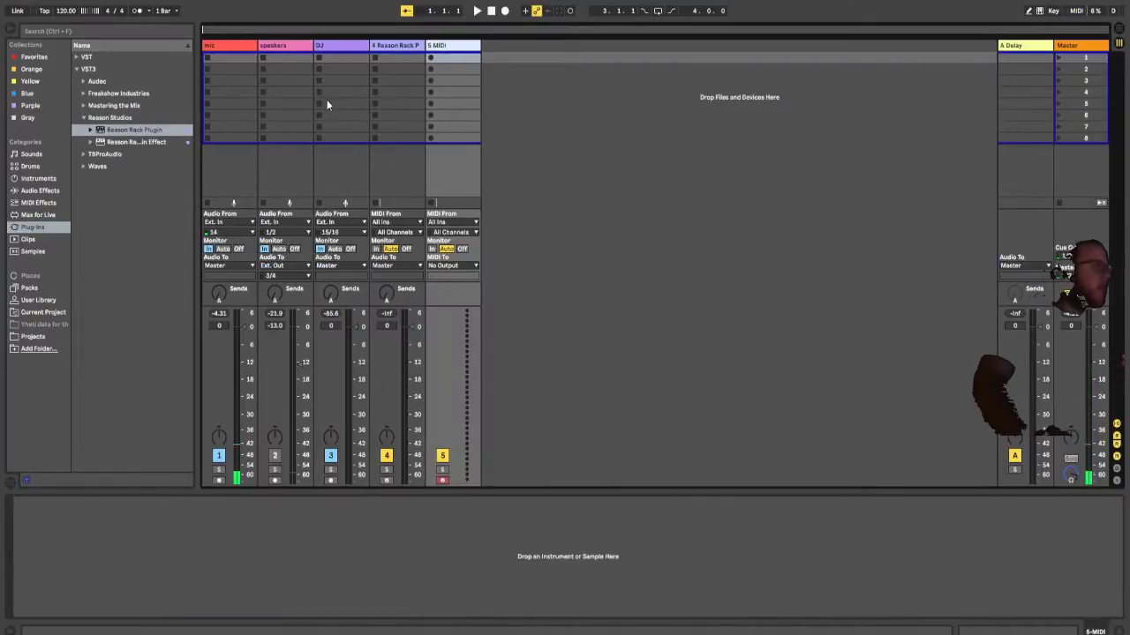
{"action": "left_click_drag", "start_coordinate": [102, 129], "coordinate": [190, 125]}
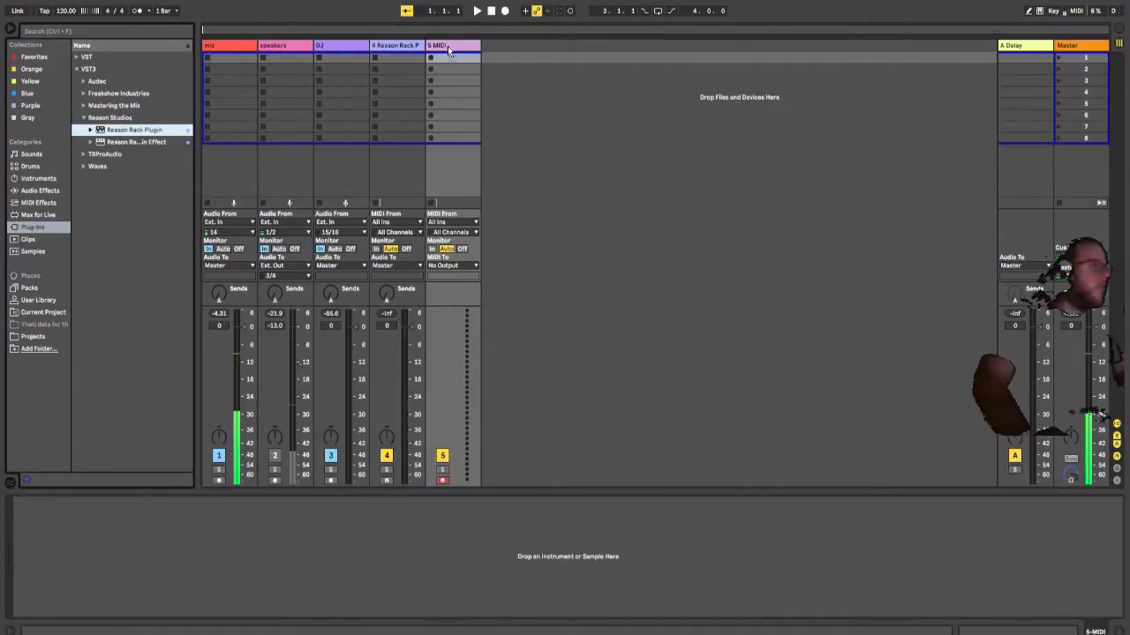
{"action": "left_click_drag", "start_coordinate": [449, 51], "coordinate": [446, 55]}
{"action": "left_click_drag", "start_coordinate": [444, 122], "coordinate": [810, 59]}
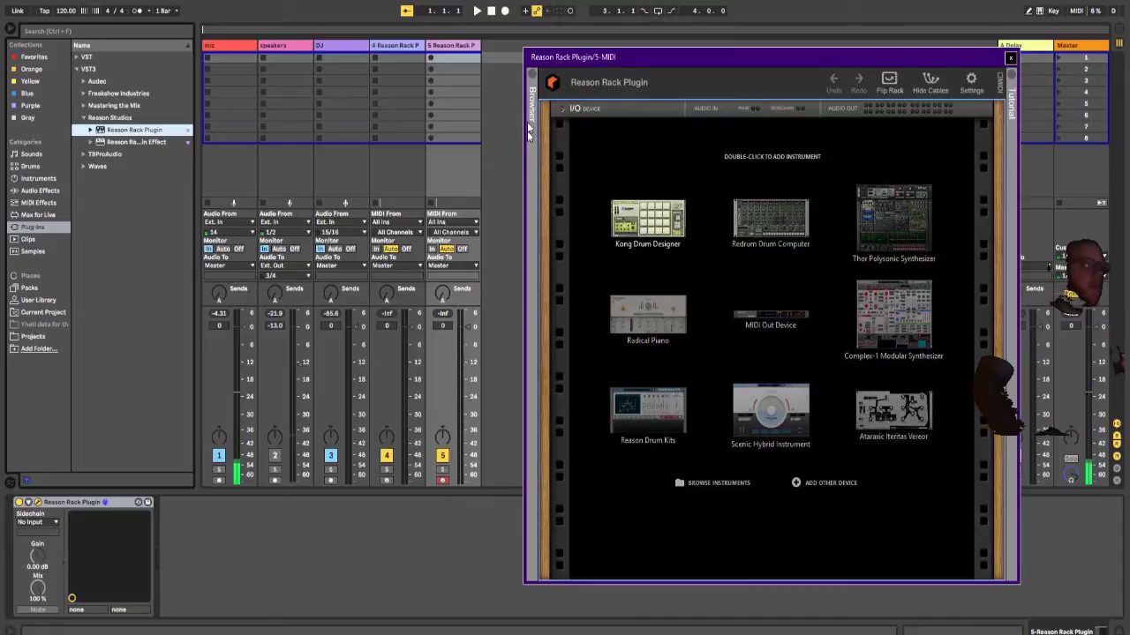
Step: Add the Kong Drum Designer instrument to the new track's rack from the rack browser
{"action": "left_click", "coordinate": [532, 84]}
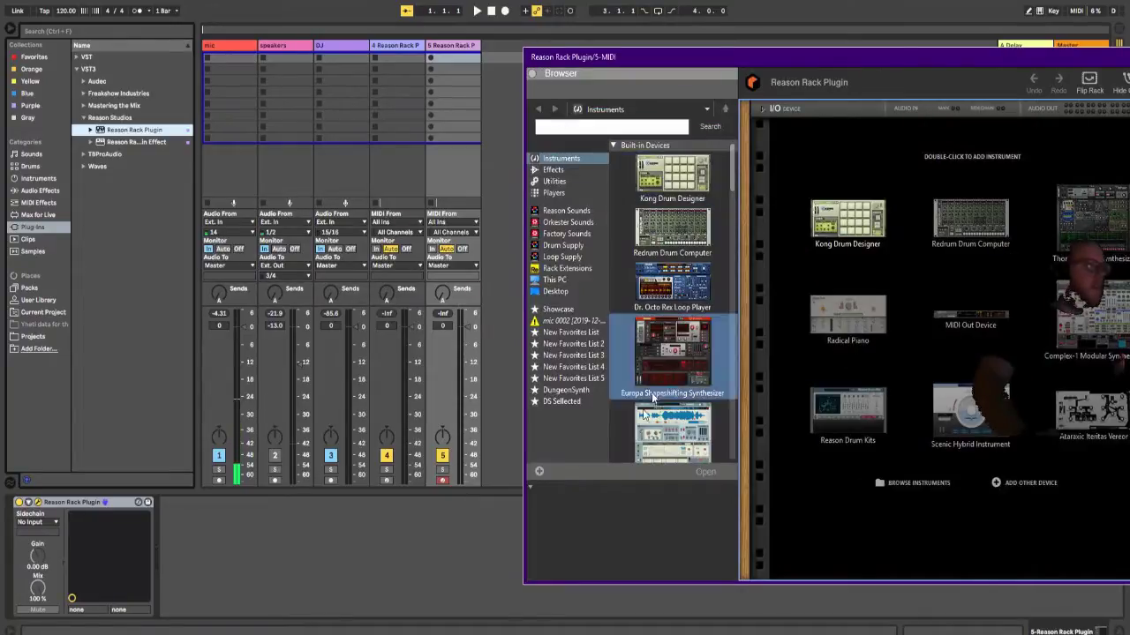
{"action": "left_click", "coordinate": [530, 489]}
{"action": "left_click_drag", "start_coordinate": [731, 195], "coordinate": [731, 191]}
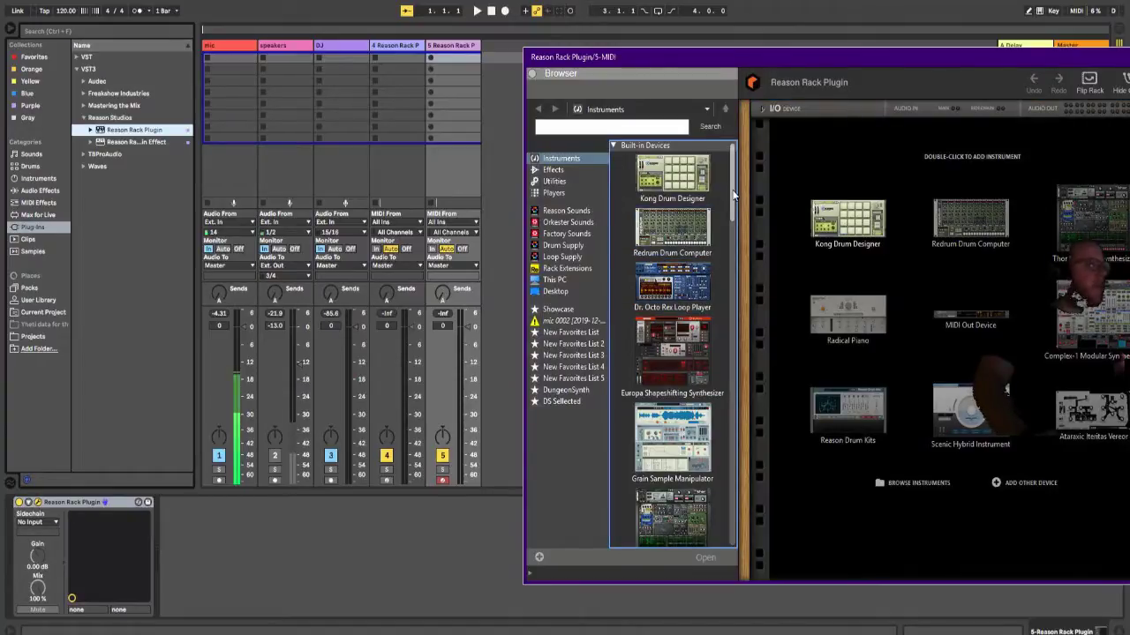
{"action": "left_click_drag", "start_coordinate": [731, 195], "coordinate": [761, 169]}
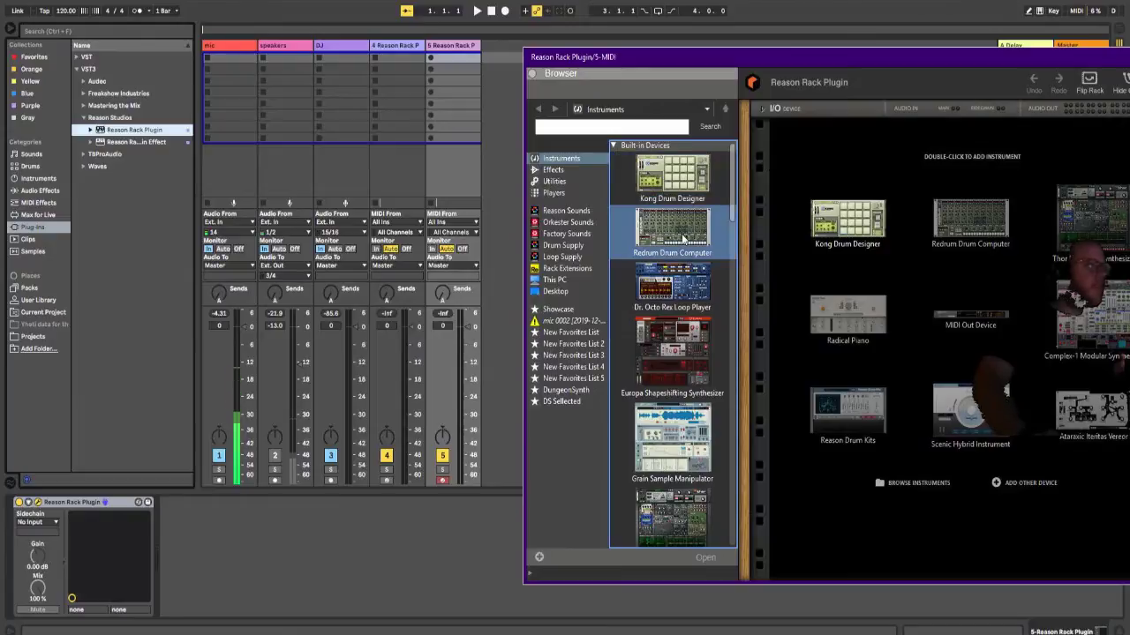
{"action": "left_click", "coordinate": [677, 188]}
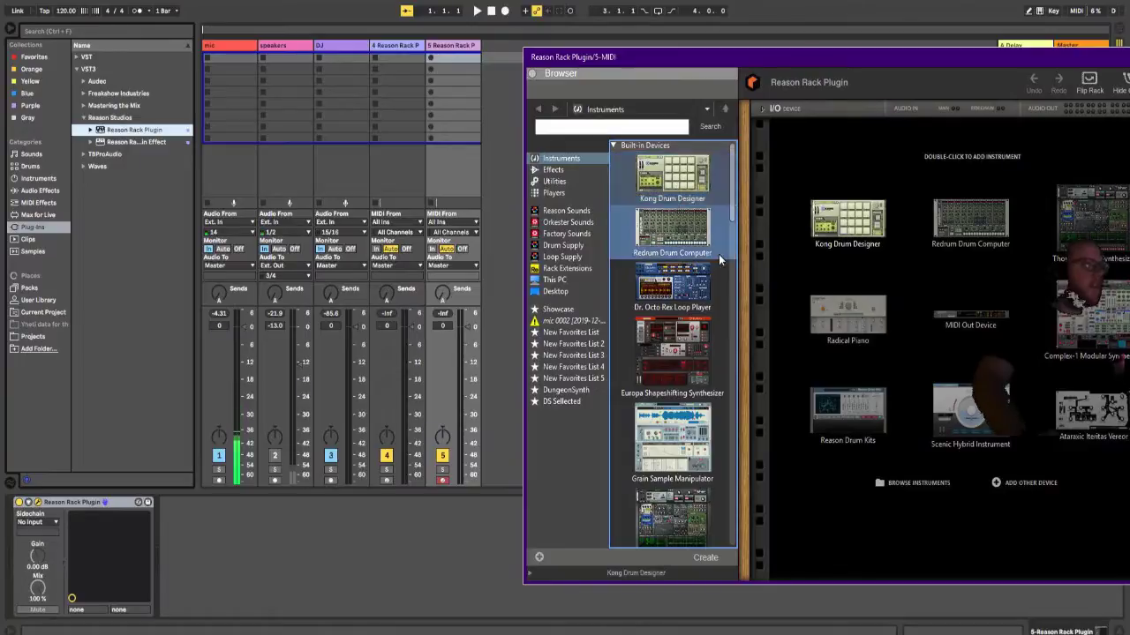
{"action": "double_click", "coordinate": [681, 195]}
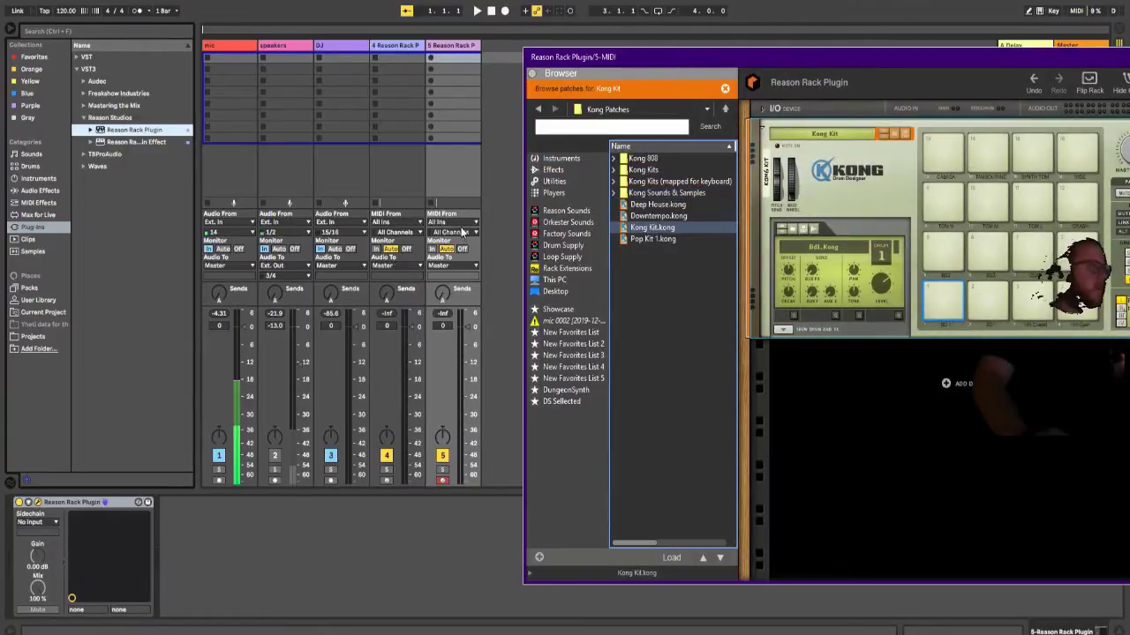
Step: Route the Kong track's MIDI input from 4-Reason Rack Plugin, using its Reason Rack Plugin output, and set monitoring to In
{"action": "left_click", "coordinate": [460, 223]}
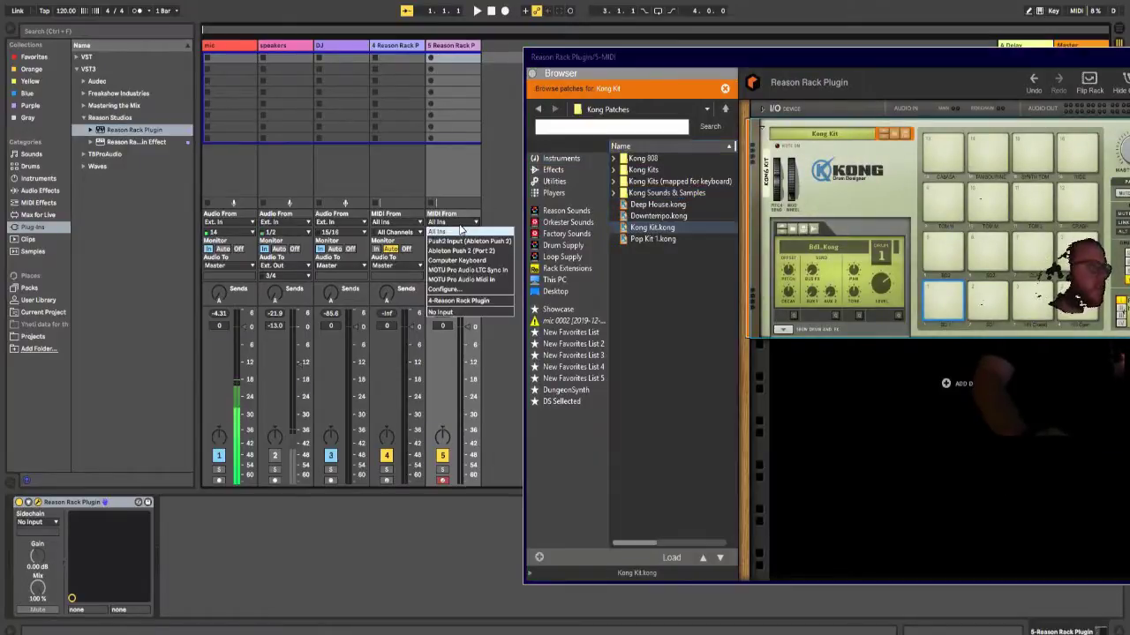
{"action": "left_click", "coordinate": [460, 301]}
{"action": "left_click", "coordinate": [450, 233]}
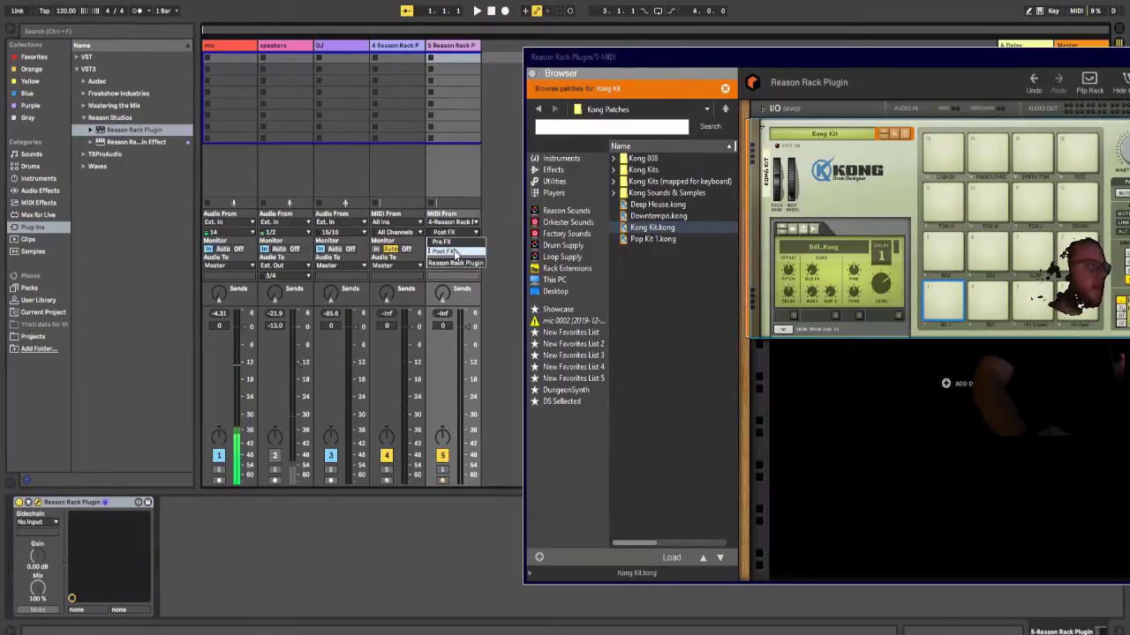
{"action": "left_click", "coordinate": [440, 261]}
{"action": "left_click", "coordinate": [432, 248]}
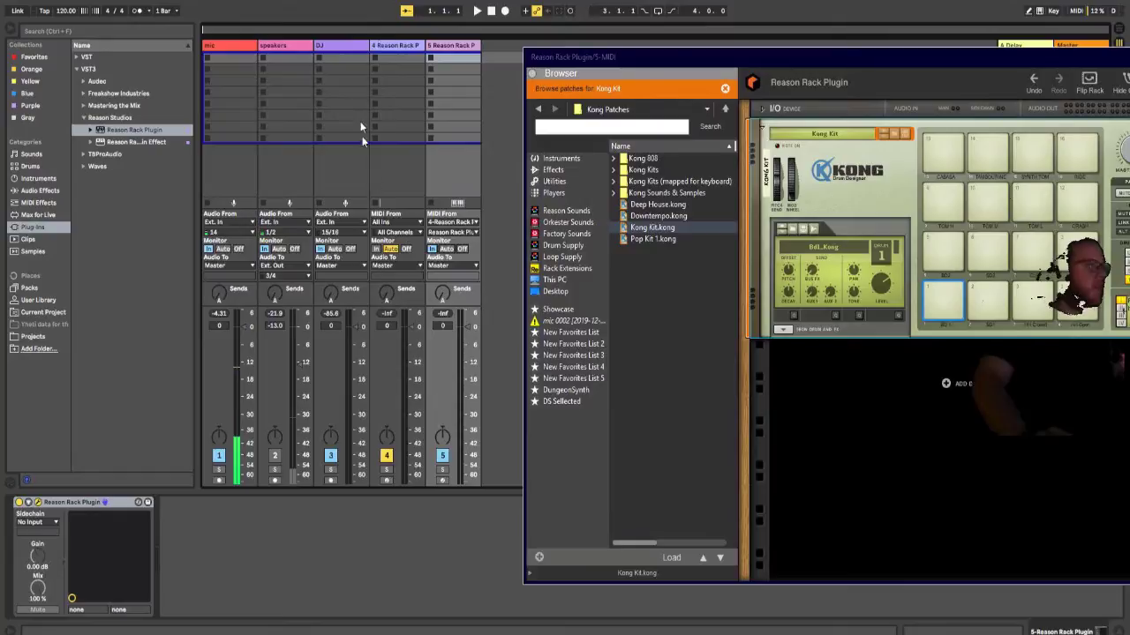
Step: Run the Drum Sequencer on the fourth track and start playback, moving its window clear of the mixer channels
{"action": "left_click", "coordinate": [389, 48]}
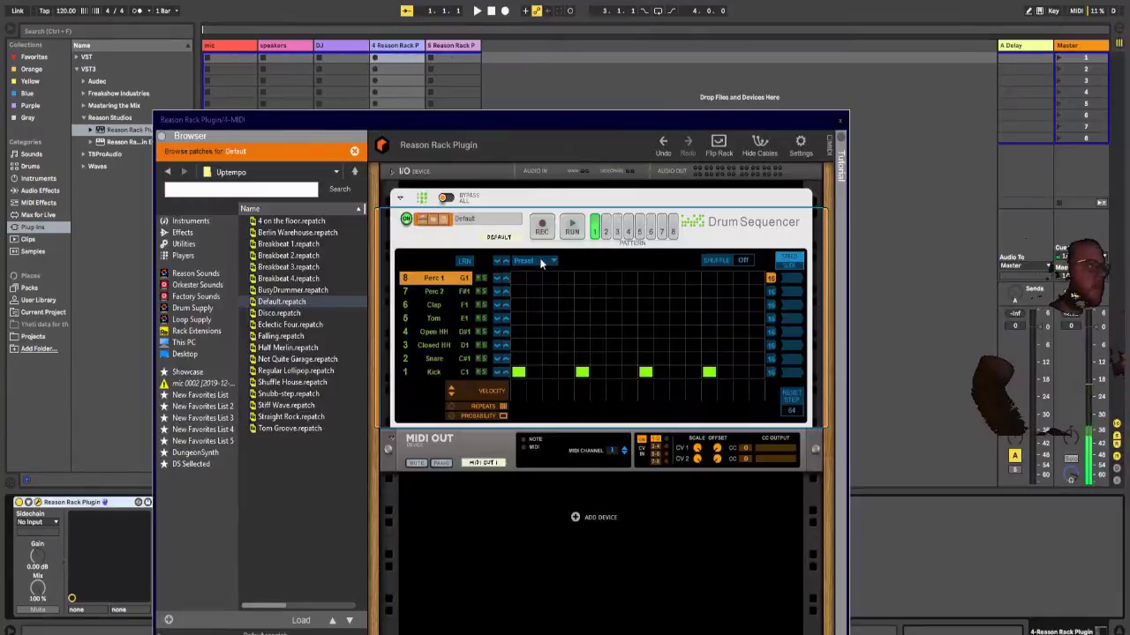
{"action": "left_click", "coordinate": [572, 228]}
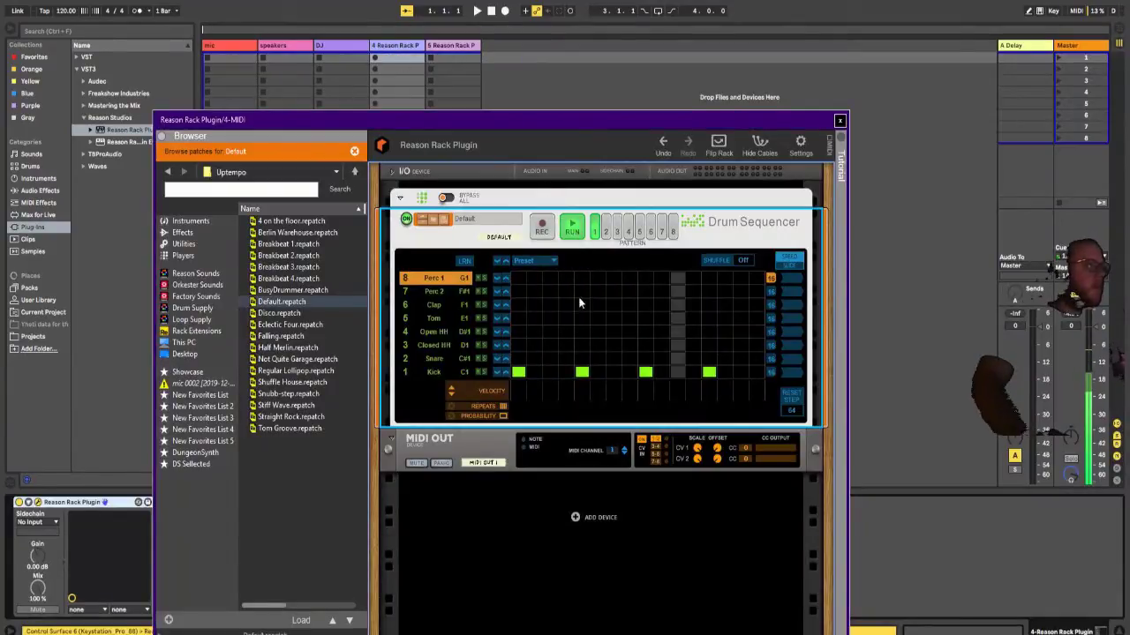
{"action": "key", "text": "space"}
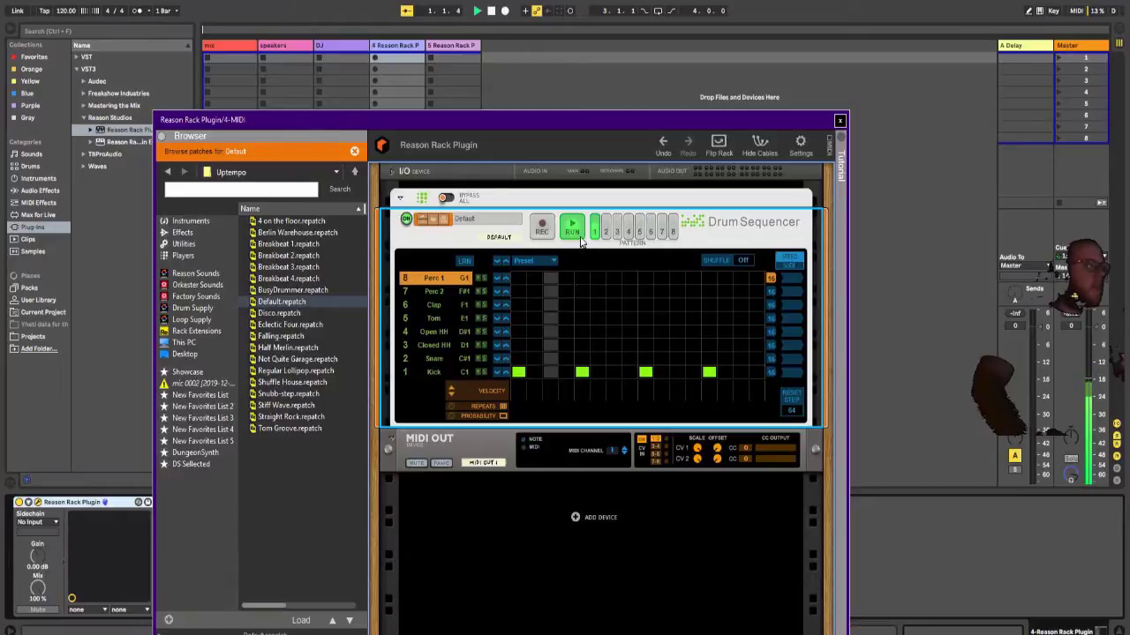
{"action": "left_click_drag", "start_coordinate": [575, 121], "coordinate": [1032, 66]}
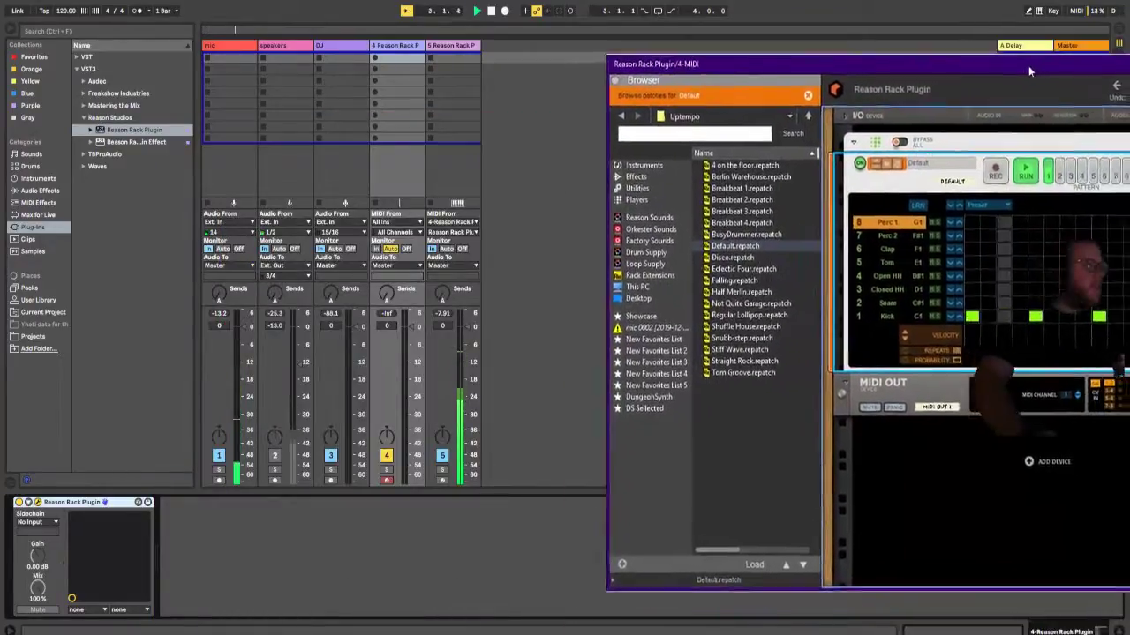
Step: Bring up the Kong rack of the fifth track and reposition its window with the patch browser open
{"action": "left_click", "coordinate": [448, 45]}
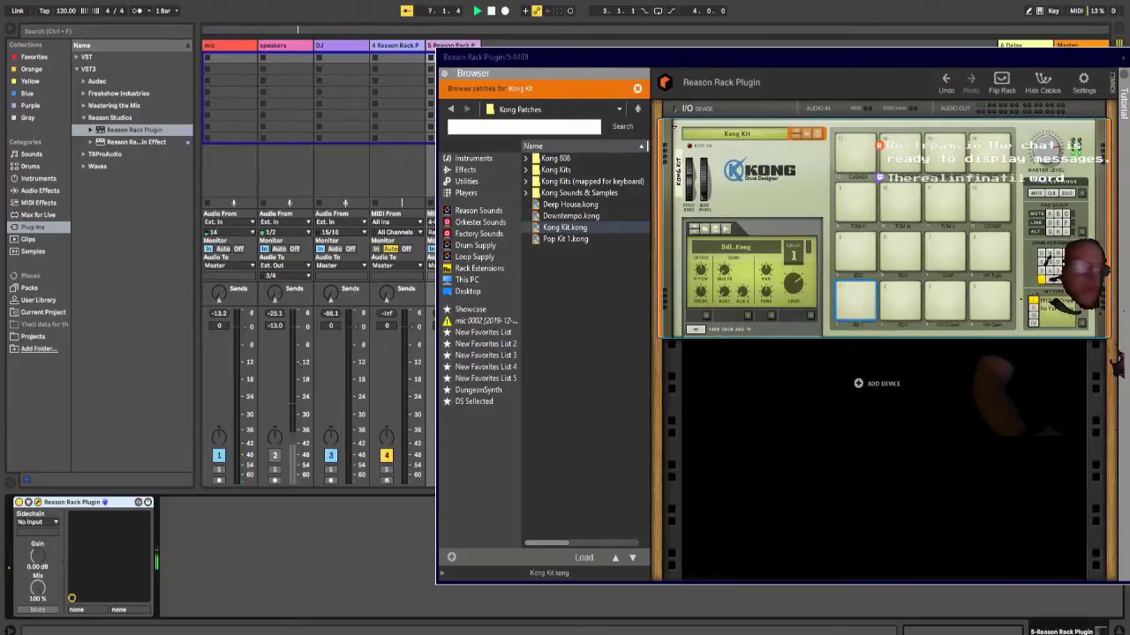
{"action": "left_click", "coordinate": [226, 545]}
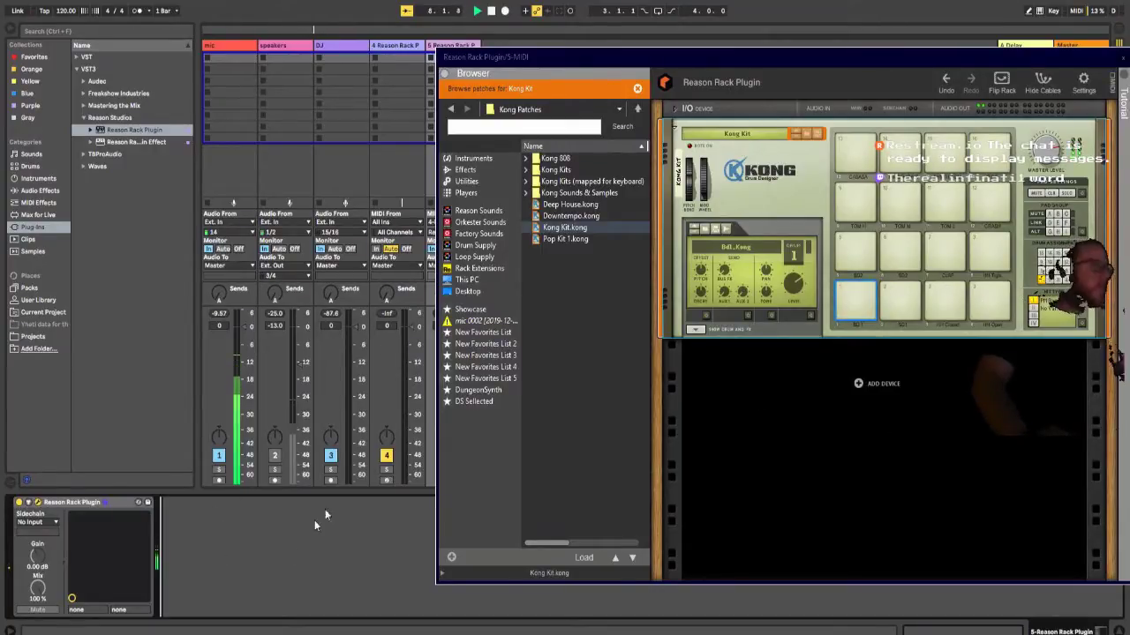
{"action": "left_click_drag", "start_coordinate": [721, 59], "coordinate": [667, 24]}
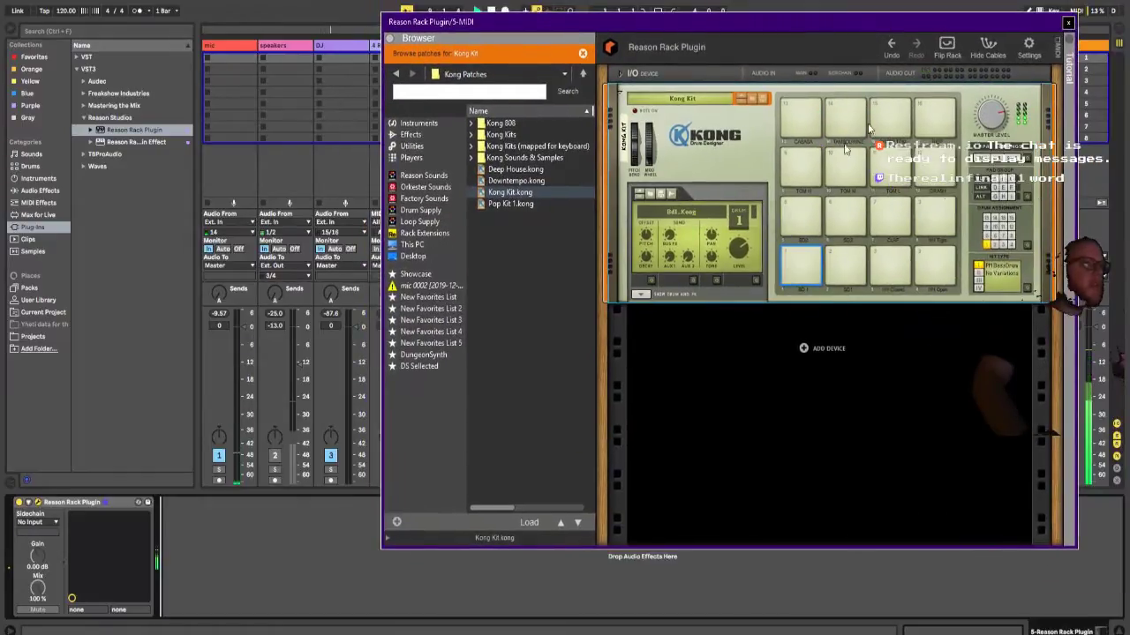
{"action": "left_click_drag", "start_coordinate": [991, 26], "coordinate": [1061, 21]}
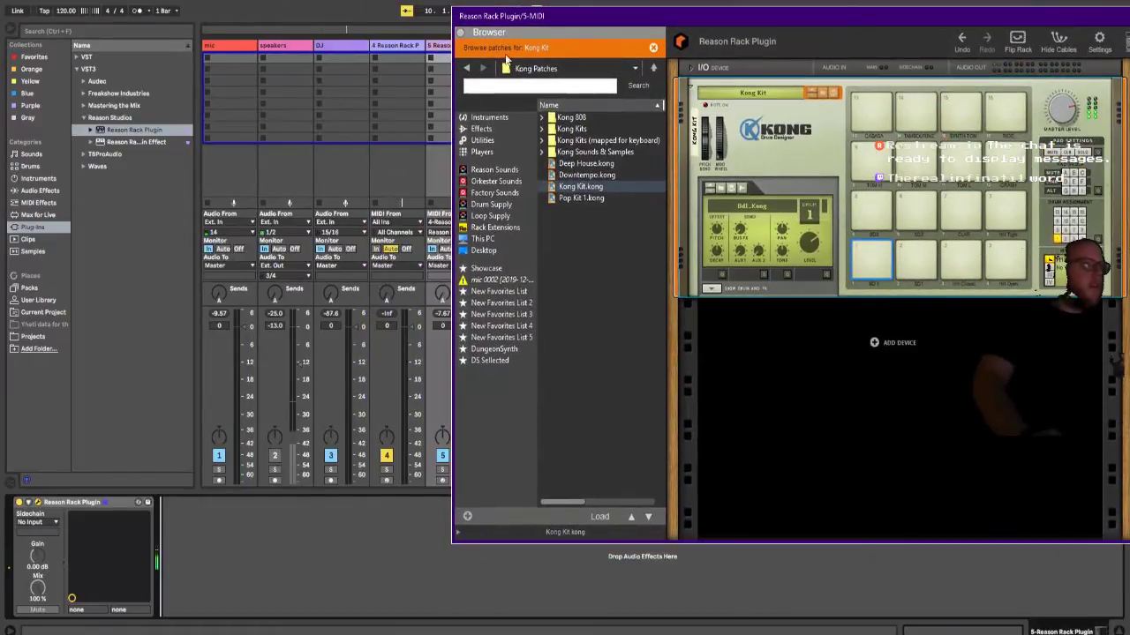
{"action": "left_click", "coordinate": [460, 34]}
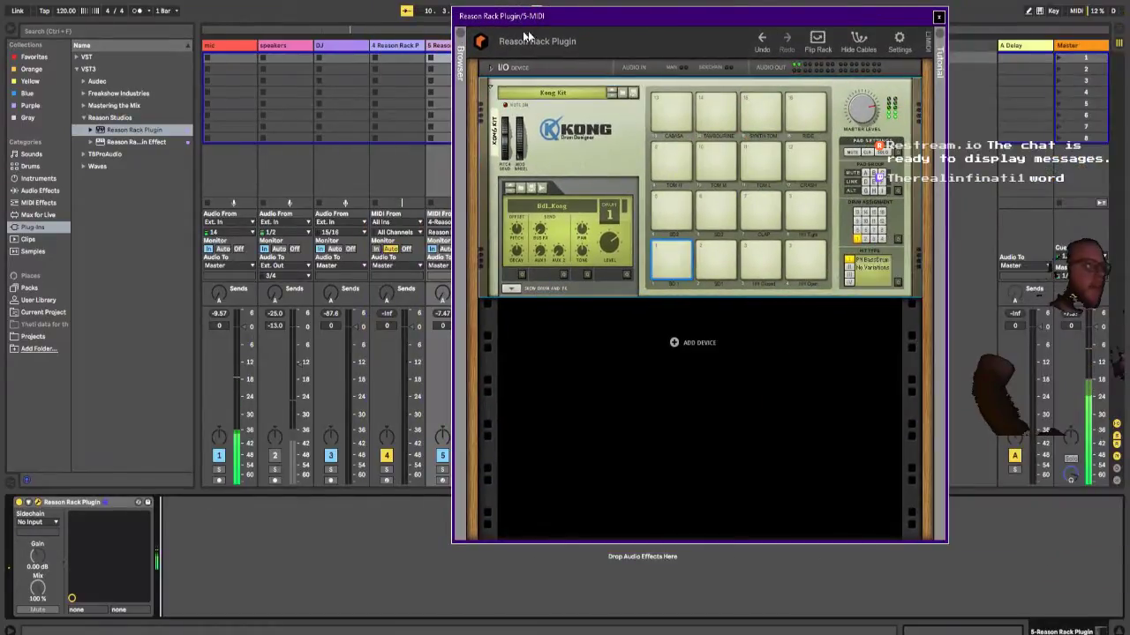
{"action": "left_click", "coordinate": [461, 37]}
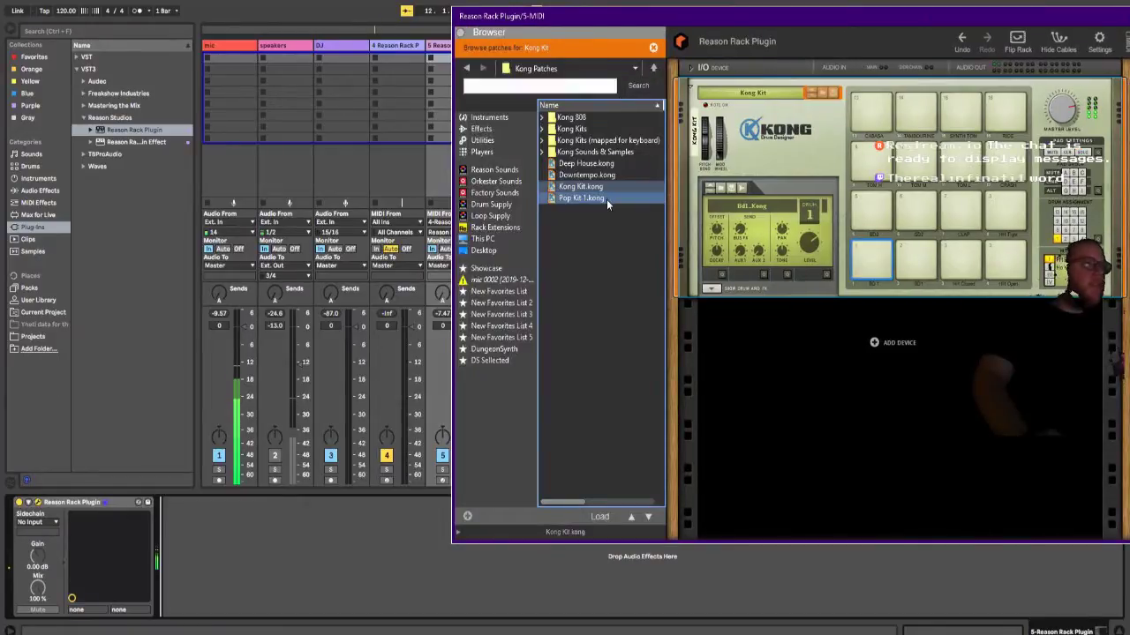
Step: Audition Kong patches Downtempo, Pop Kit 1 and Best of the Rest -SHA, and keep Basic 2 -SHA from the Sharooz kits loaded
{"action": "left_click", "coordinate": [586, 175]}
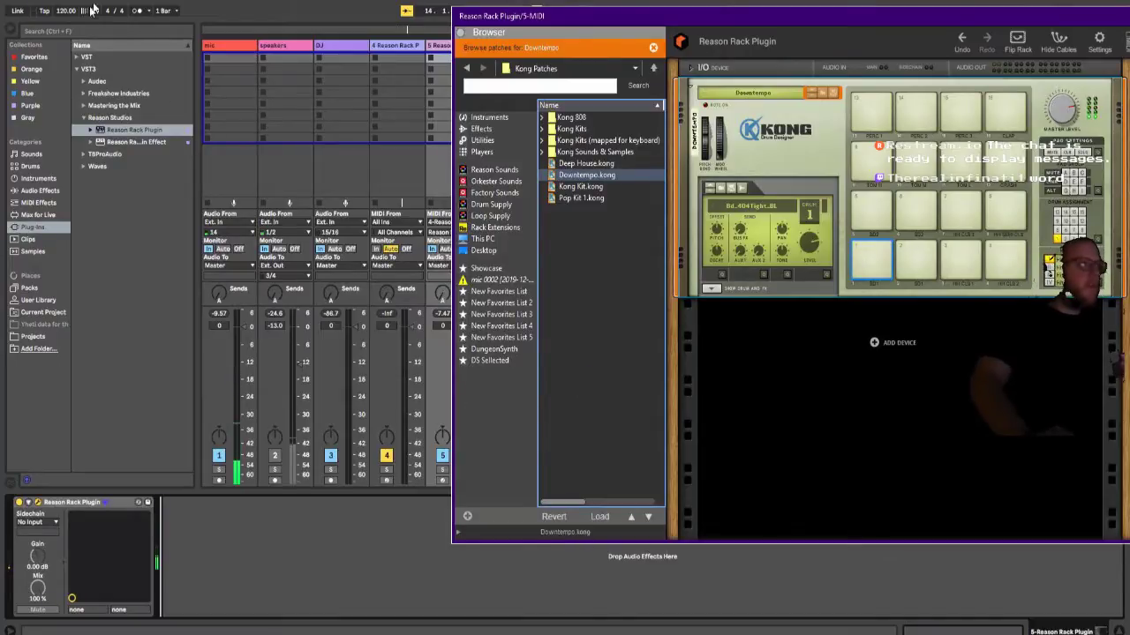
{"action": "left_click", "coordinate": [605, 199]}
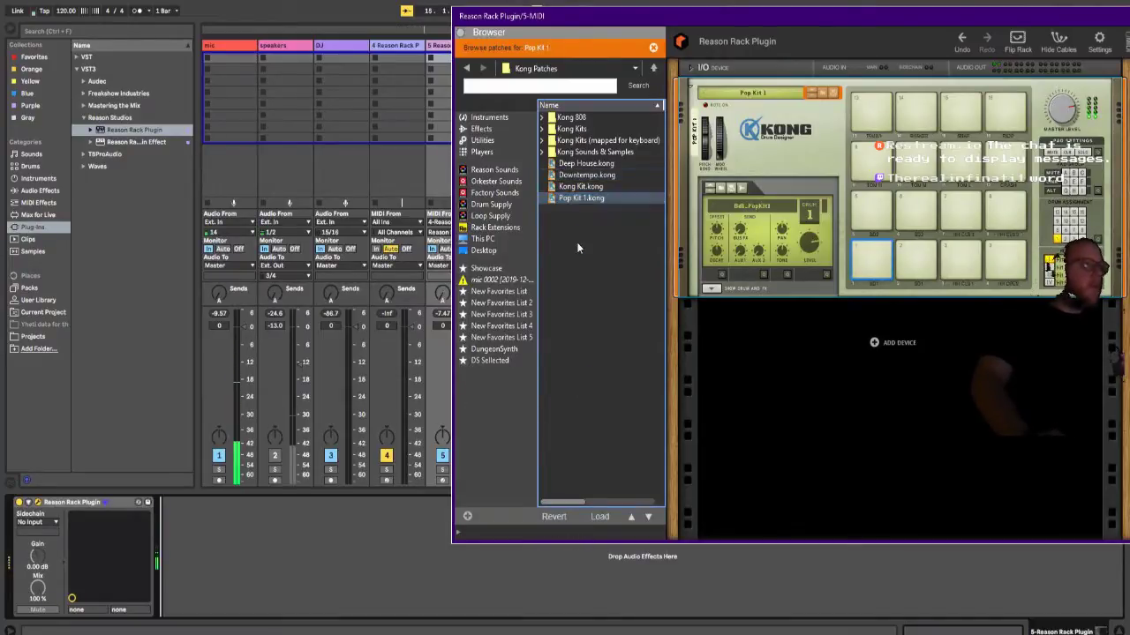
{"action": "left_click", "coordinate": [543, 129]}
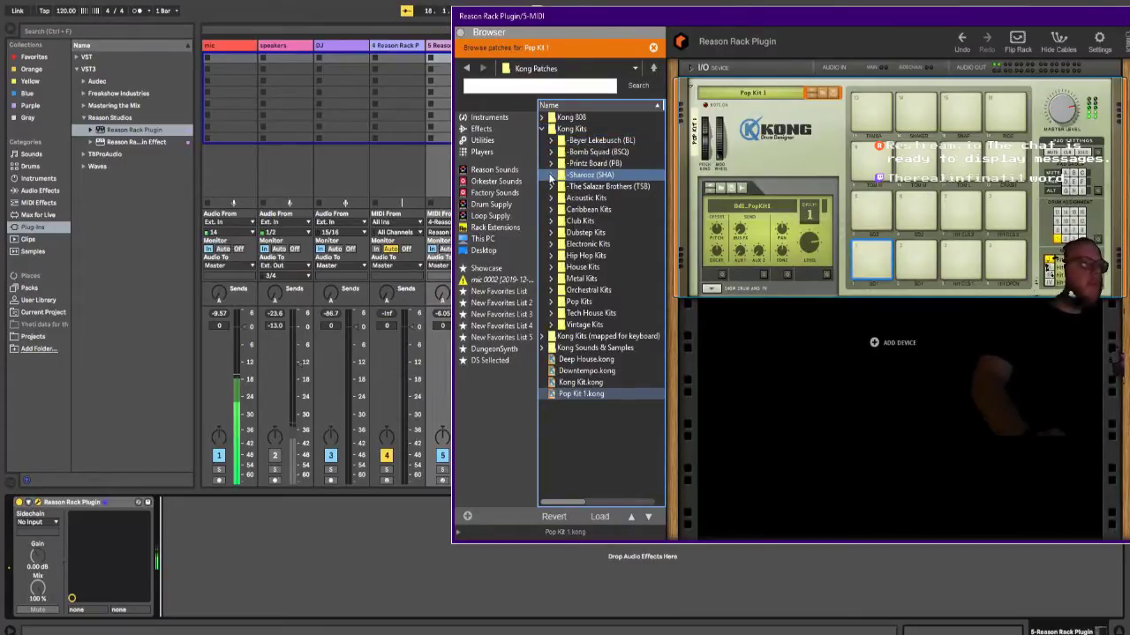
{"action": "left_click", "coordinate": [551, 176]}
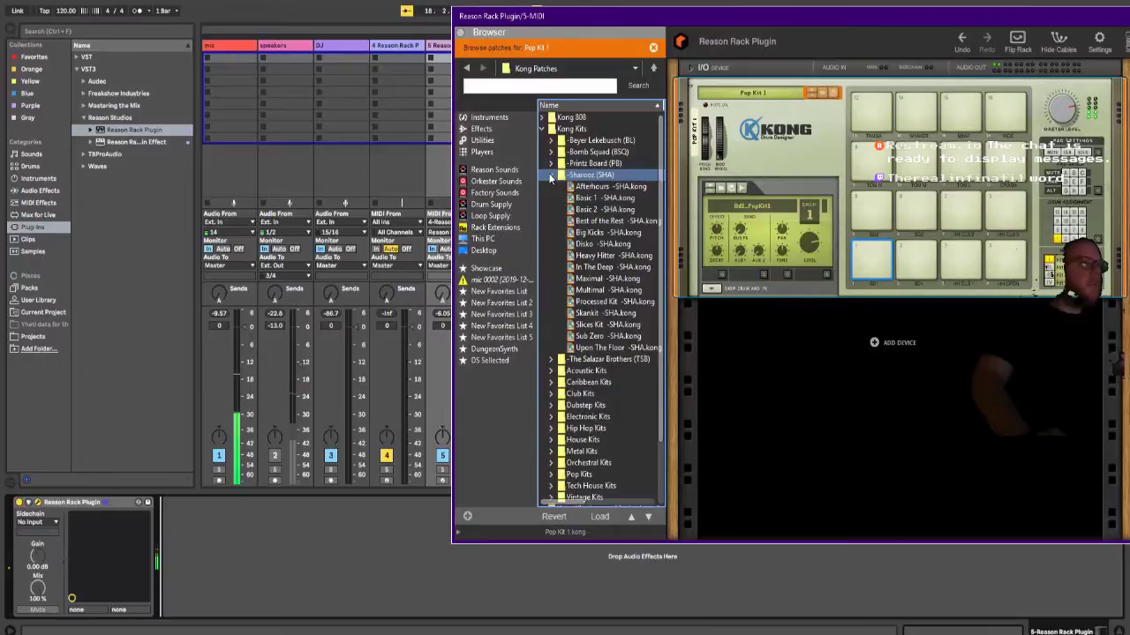
{"action": "left_click", "coordinate": [617, 212]}
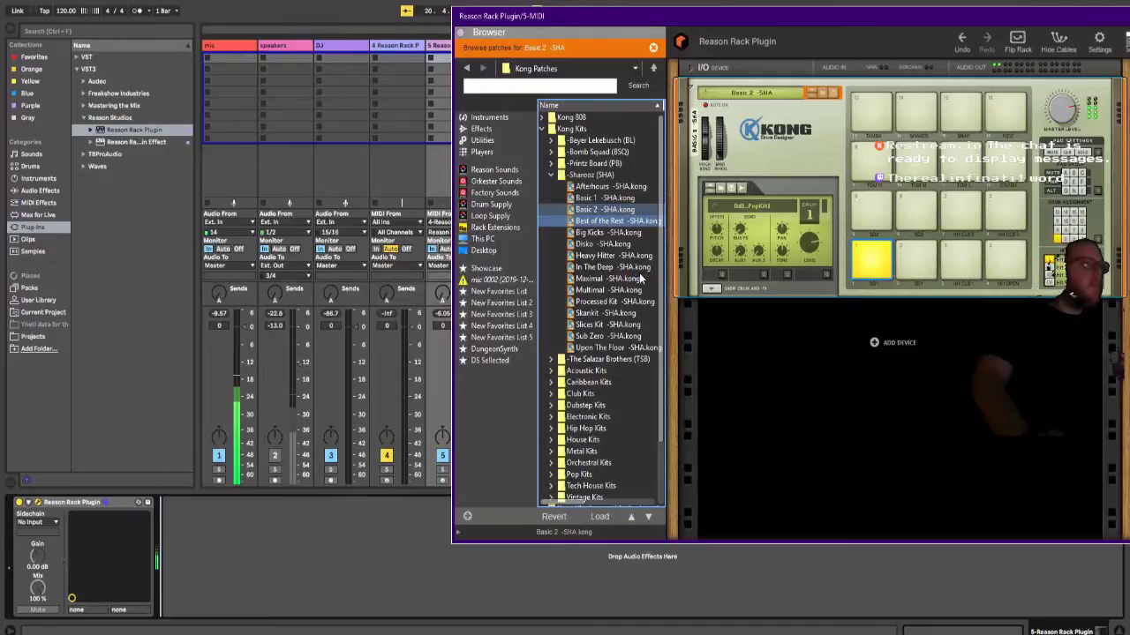
{"action": "left_click", "coordinate": [617, 222]}
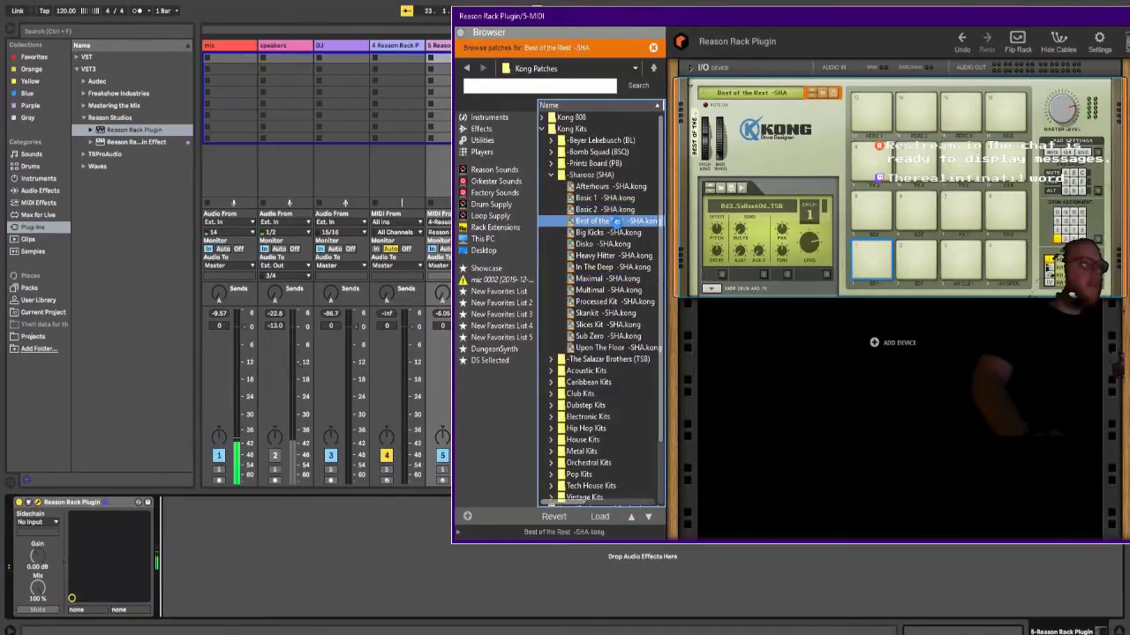
{"action": "left_click", "coordinate": [617, 209]}
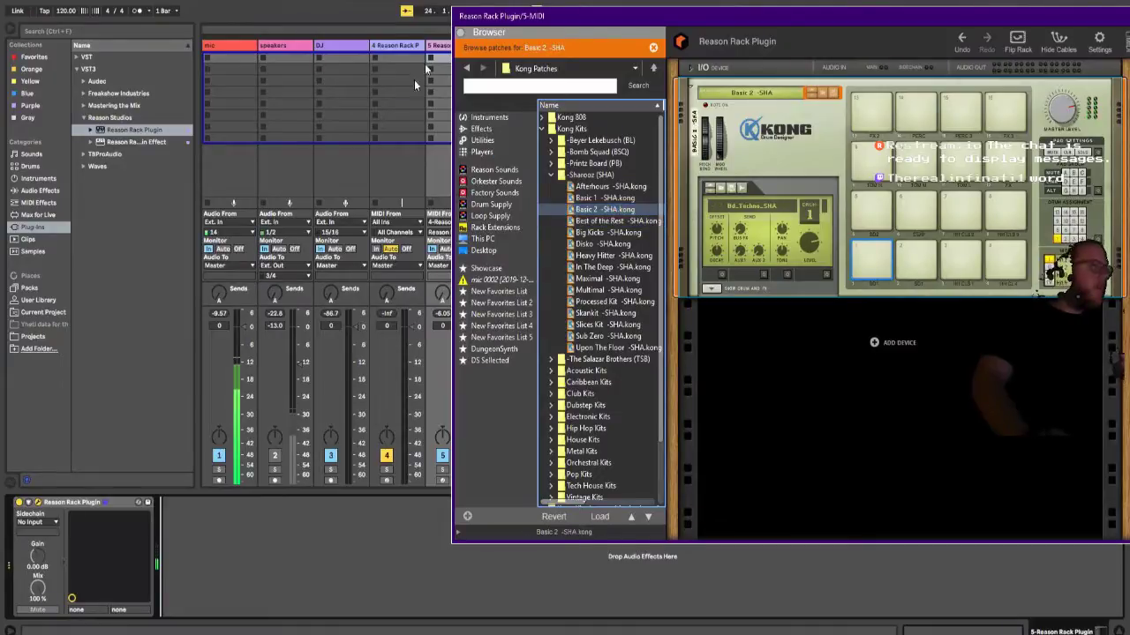
Step: Close the Kong rack window and bring up the fourth track's Drum Sequencer rack
{"action": "left_click_drag", "start_coordinate": [948, 15], "coordinate": [725, 86]}
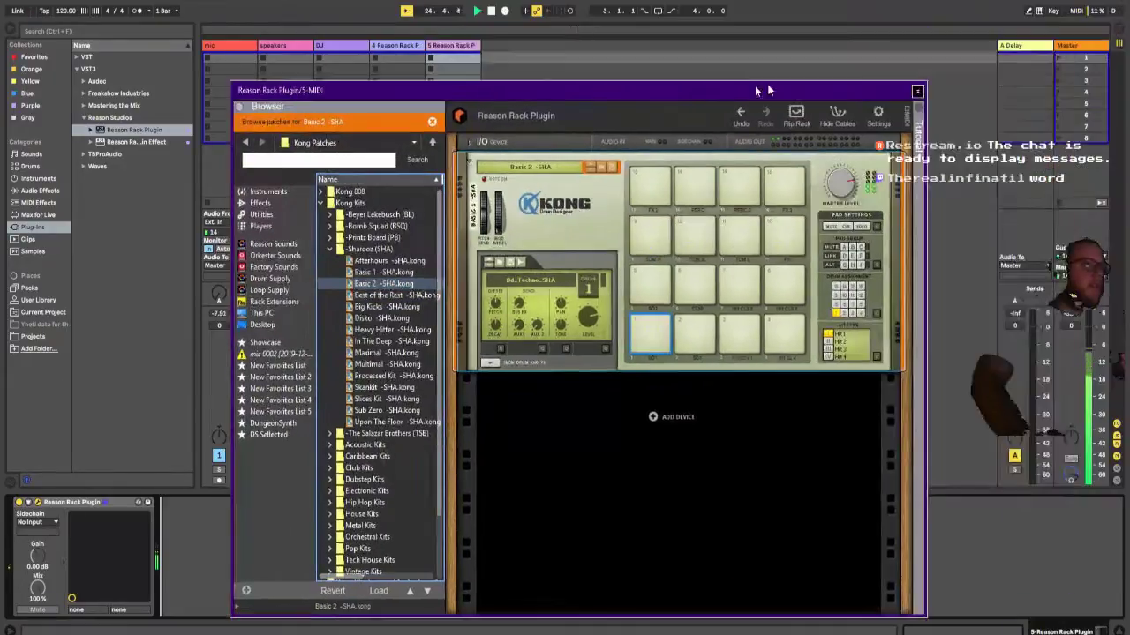
{"action": "left_click", "coordinate": [919, 90]}
{"action": "left_click", "coordinate": [395, 47]}
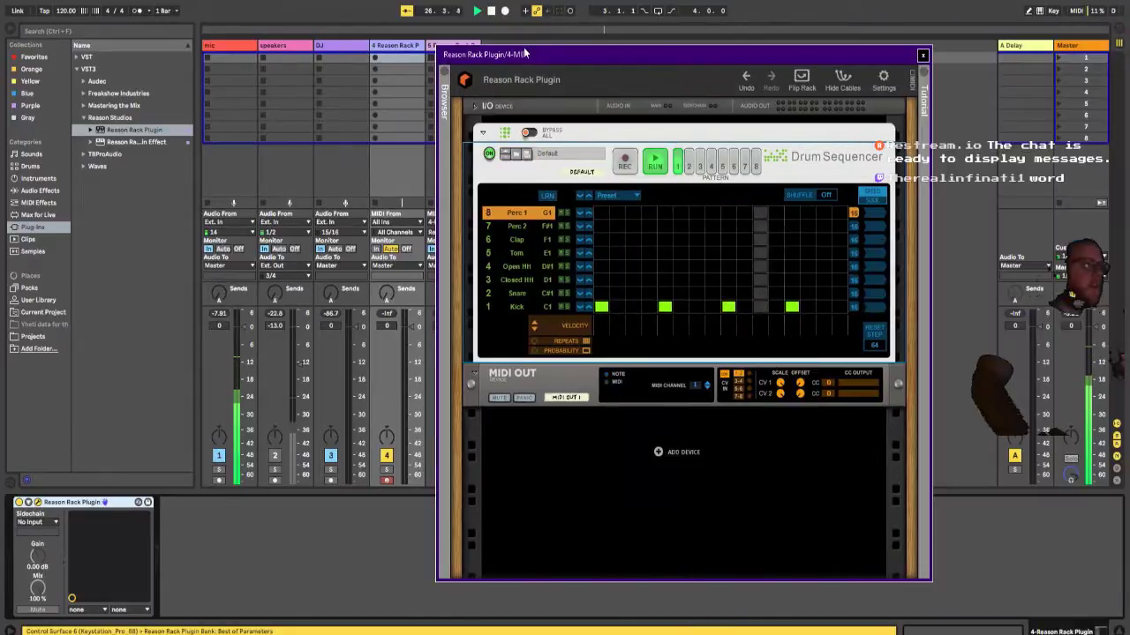
Step: Reposition the fourth track's rack window and show its patch browser
{"action": "left_click_drag", "start_coordinate": [542, 55], "coordinate": [507, 39]}
{"action": "left_click", "coordinate": [410, 87]}
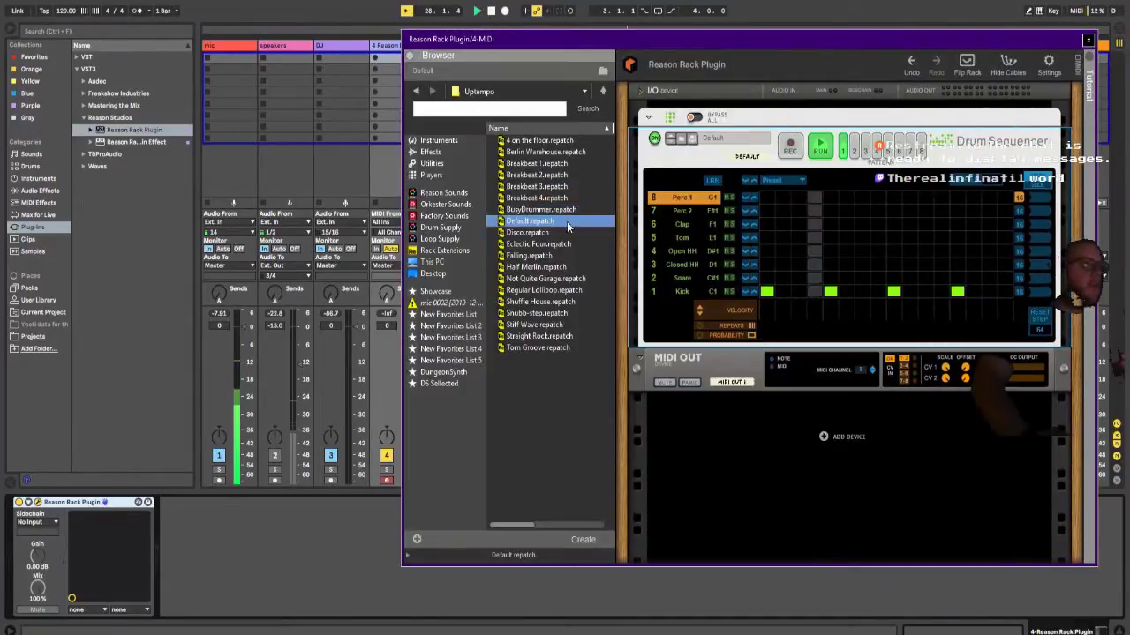
{"action": "left_click", "coordinate": [558, 188]}
{"action": "double_click", "coordinate": [558, 188]}
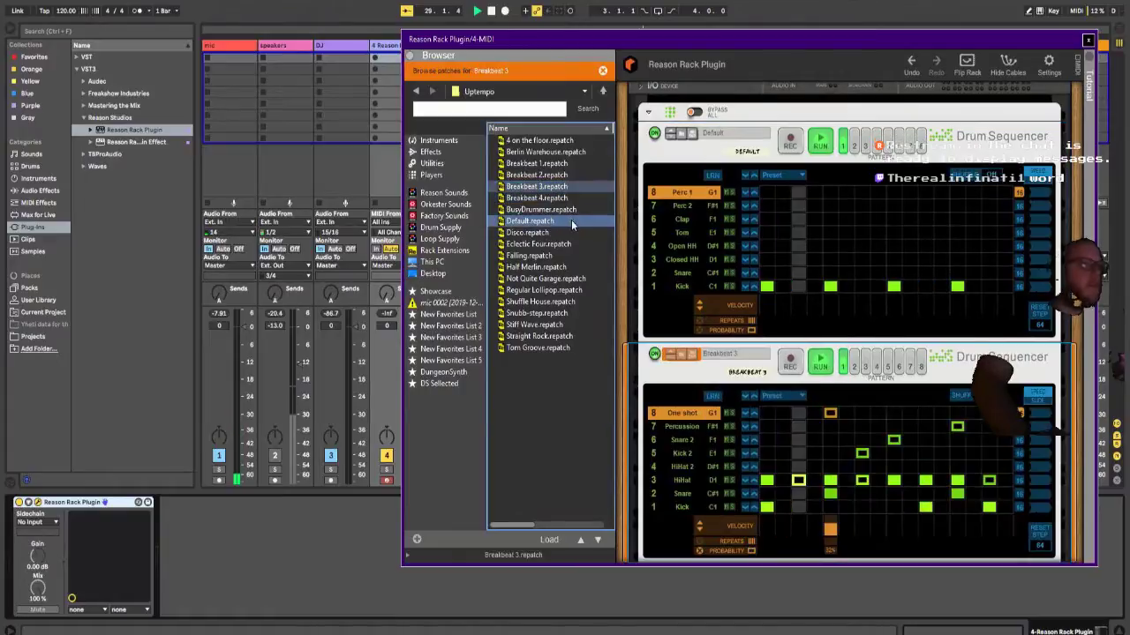
{"action": "left_click", "coordinate": [709, 378]}
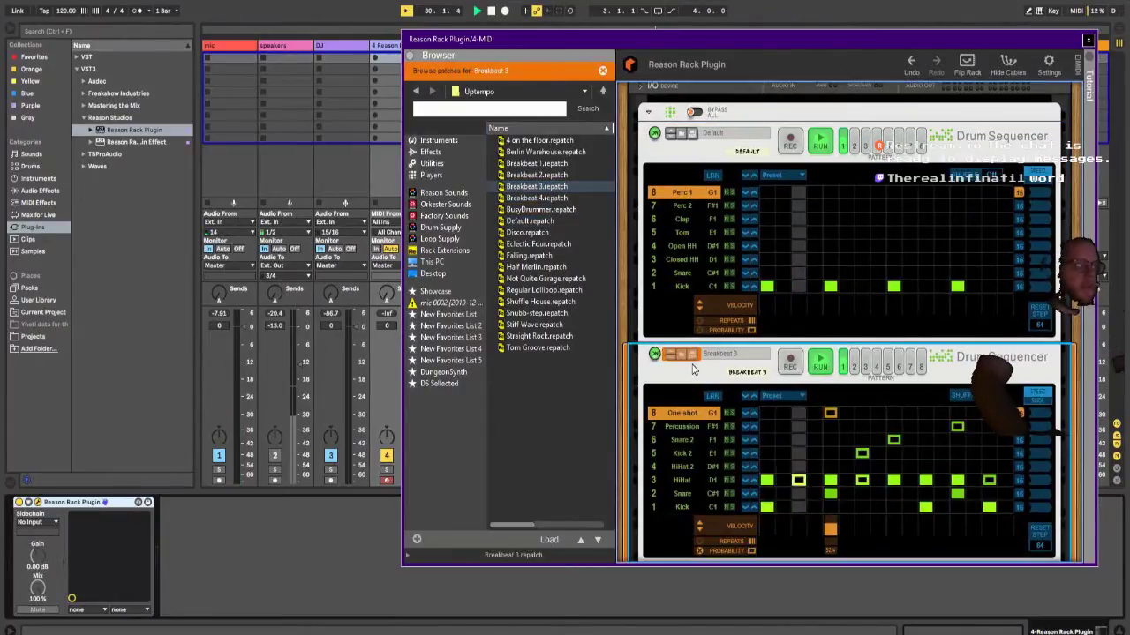
{"action": "key", "text": "Delete"}
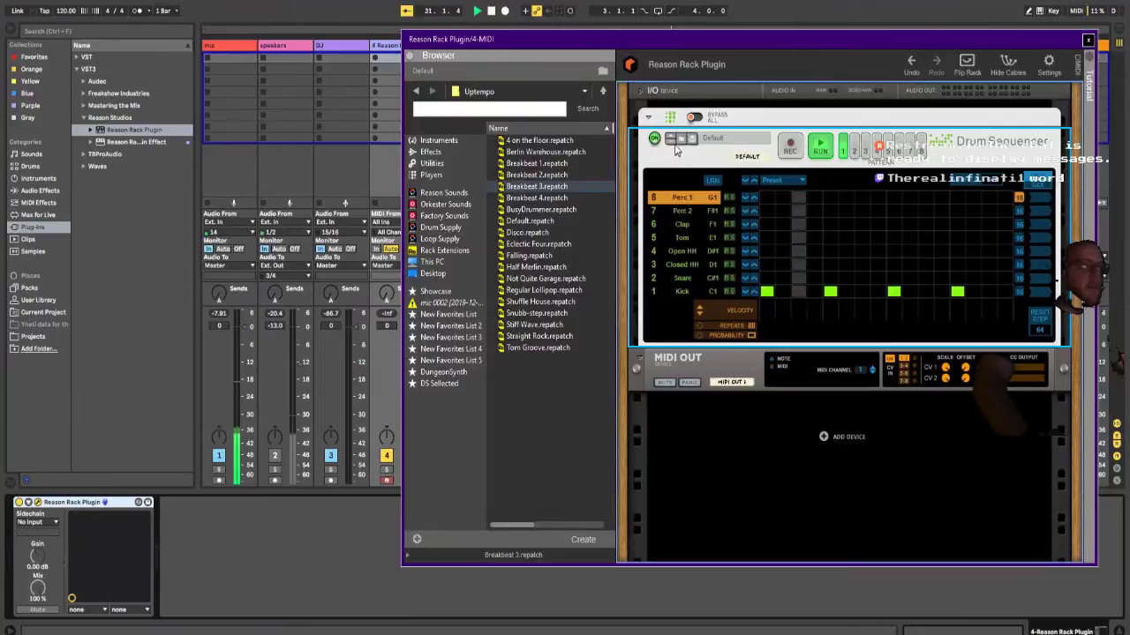
Step: Load the Breakbeat 3 patch into the existing Drum Sequencer and audition its patterns 2, 4 and 5
{"action": "left_click", "coordinate": [713, 138]}
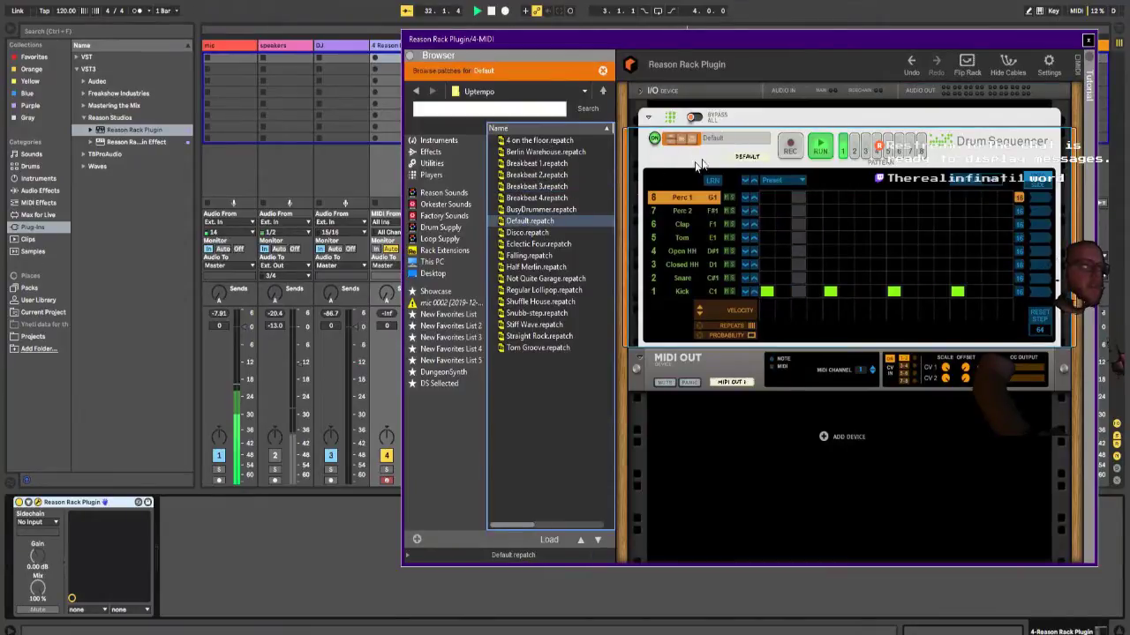
{"action": "double_click", "coordinate": [558, 188]}
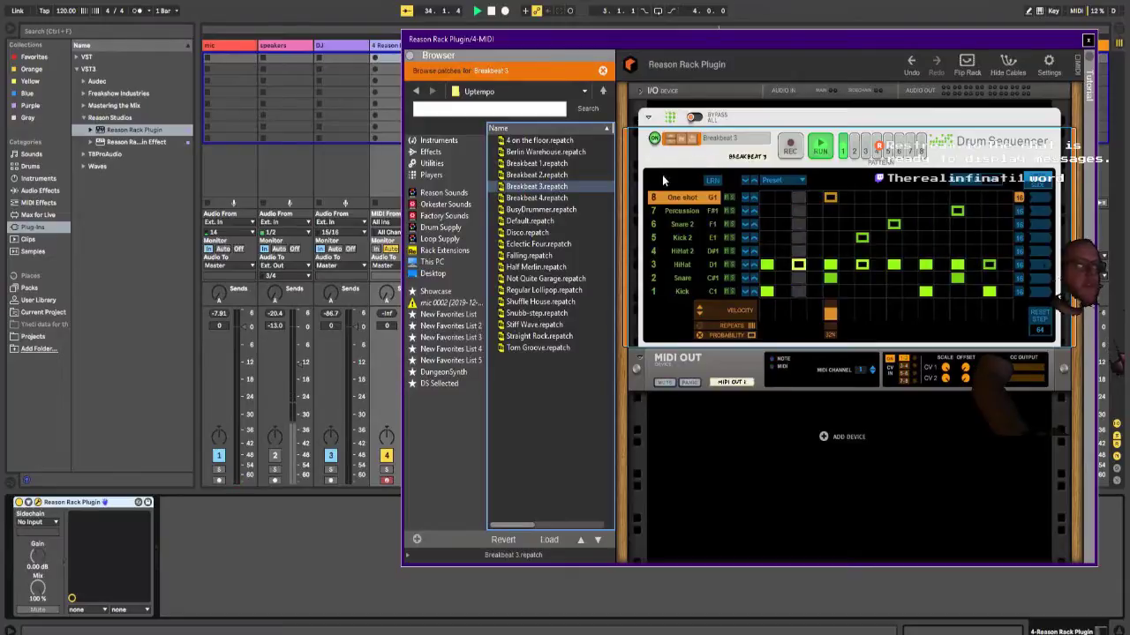
{"action": "left_click", "coordinate": [853, 150]}
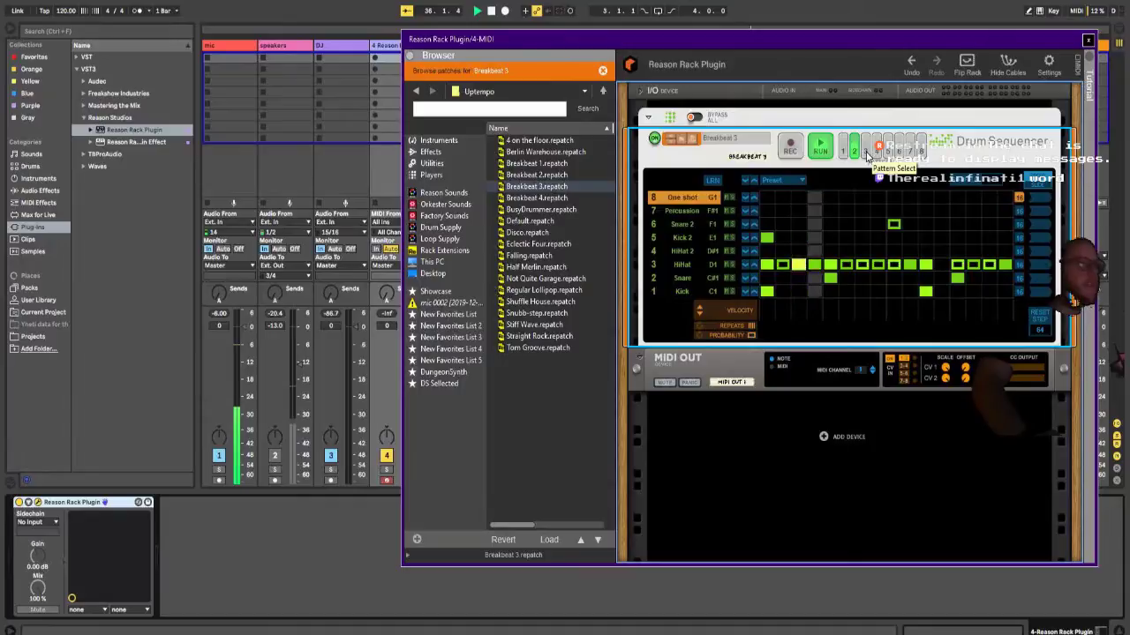
{"action": "left_click", "coordinate": [878, 150]}
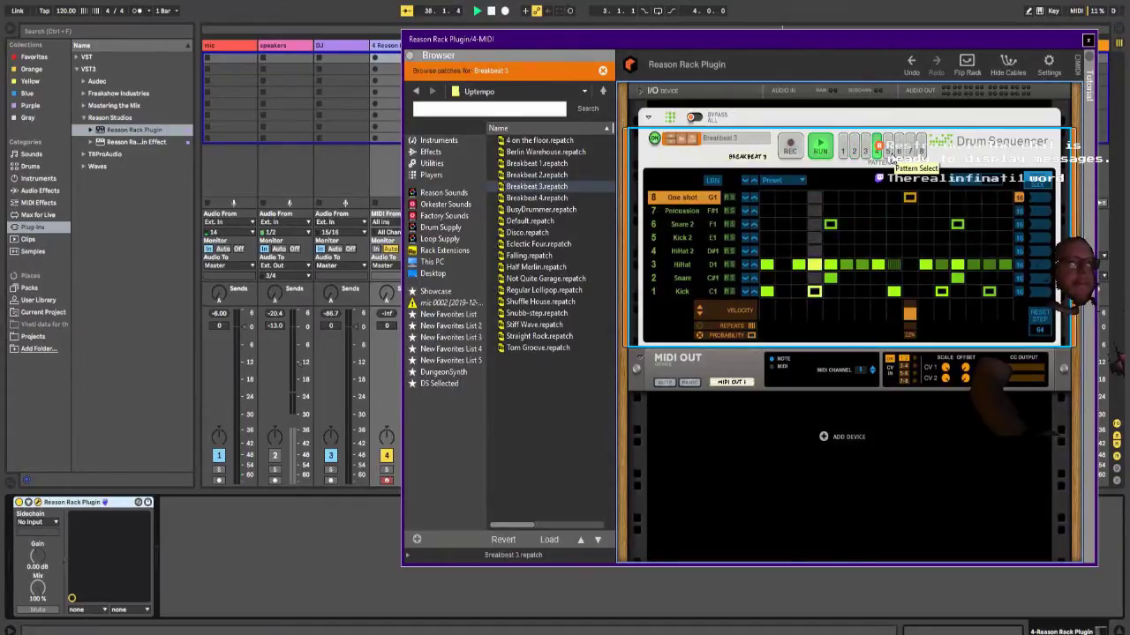
{"action": "left_click", "coordinate": [888, 152]}
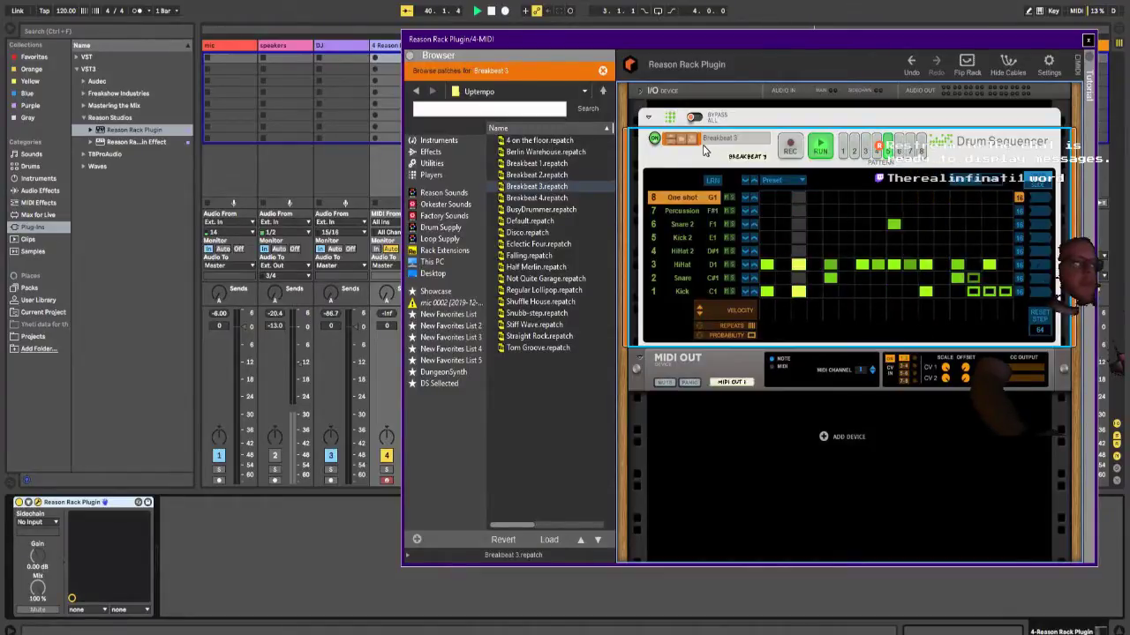
Step: Load the Default patch into the Drum Sequencer and program kicks on steps 1, 5, 9 and 13 of pattern 5
{"action": "left_click", "coordinate": [554, 224]}
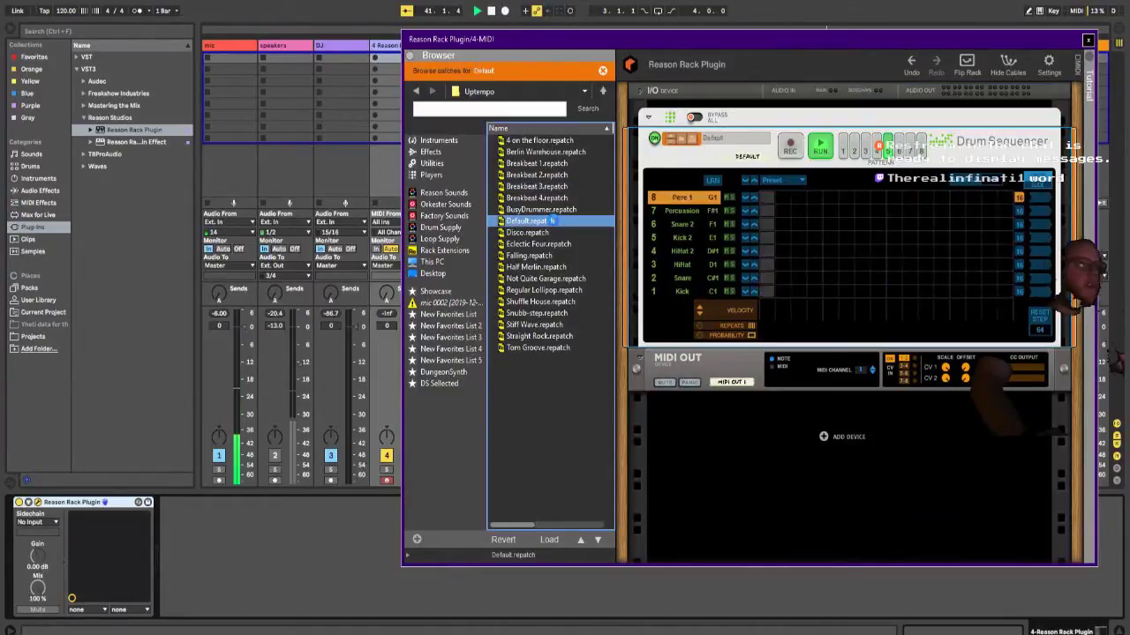
{"action": "left_click", "coordinate": [767, 291]}
{"action": "left_click", "coordinate": [830, 292]}
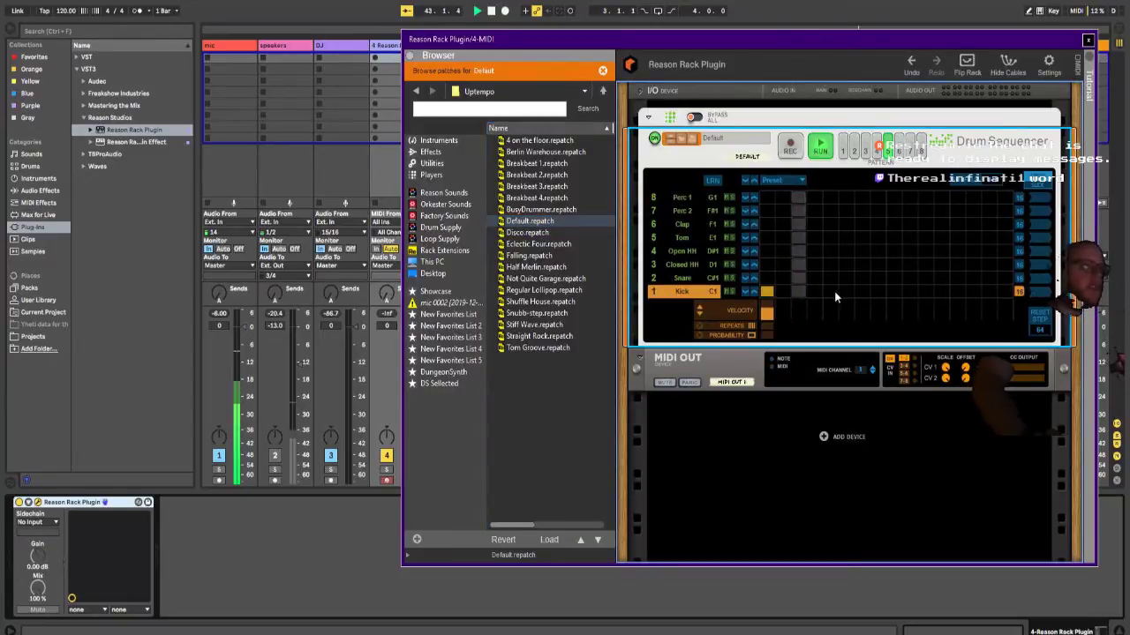
{"action": "left_click", "coordinate": [894, 291]}
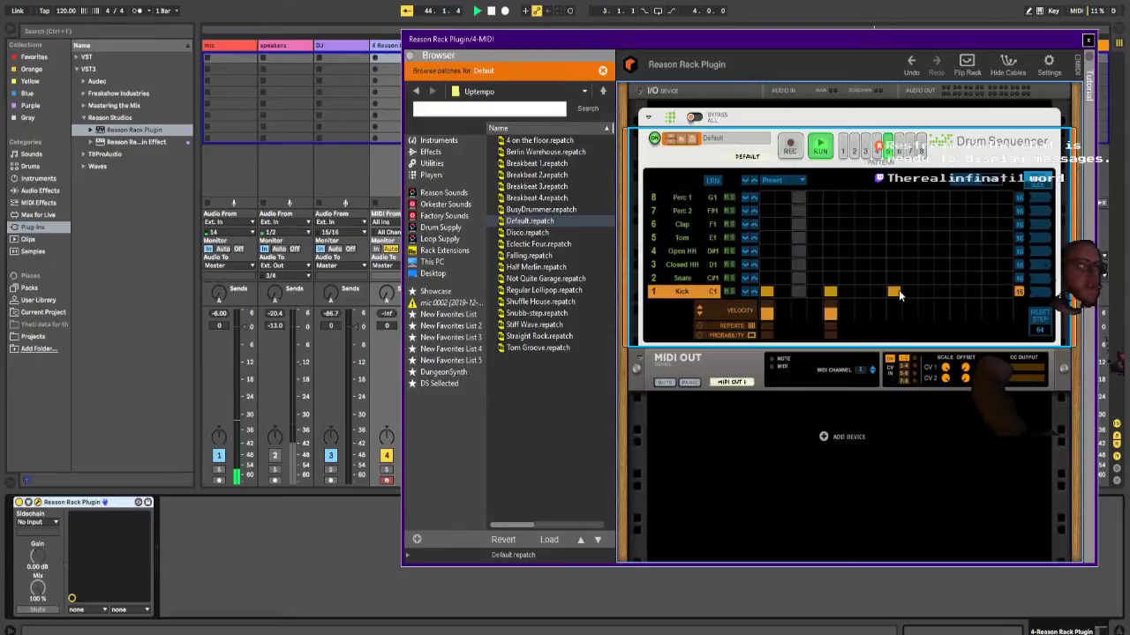
{"action": "left_click", "coordinate": [957, 292]}
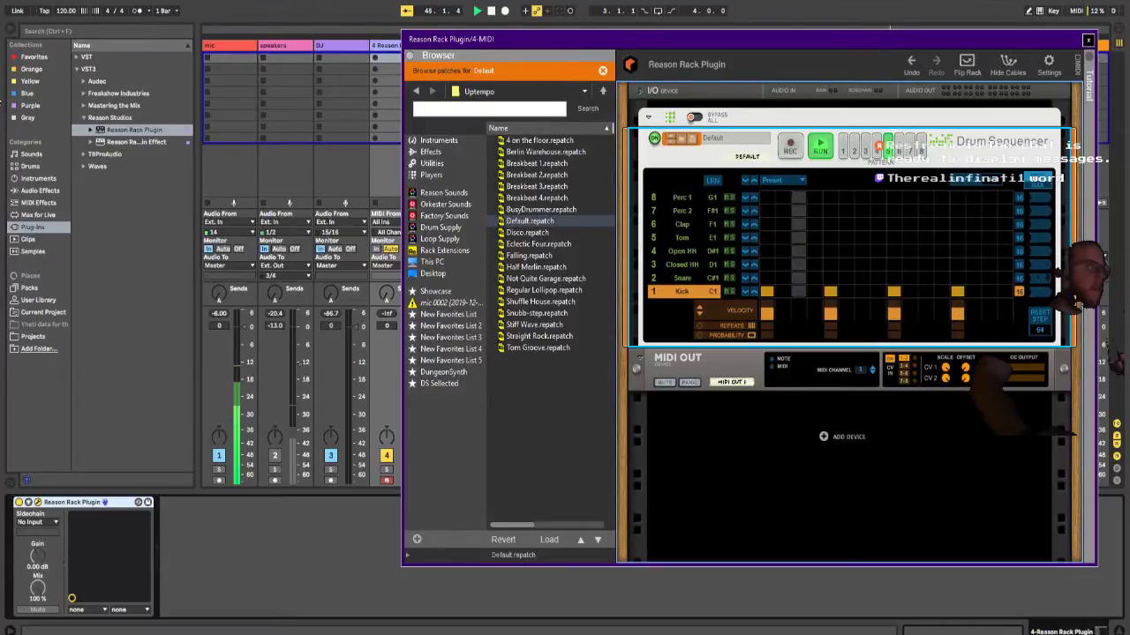
Step: Set the song tempo to 111 BPM
{"action": "left_click", "coordinate": [66, 11]}
{"action": "type", "text": "111"}
{"action": "key", "text": "Return"}
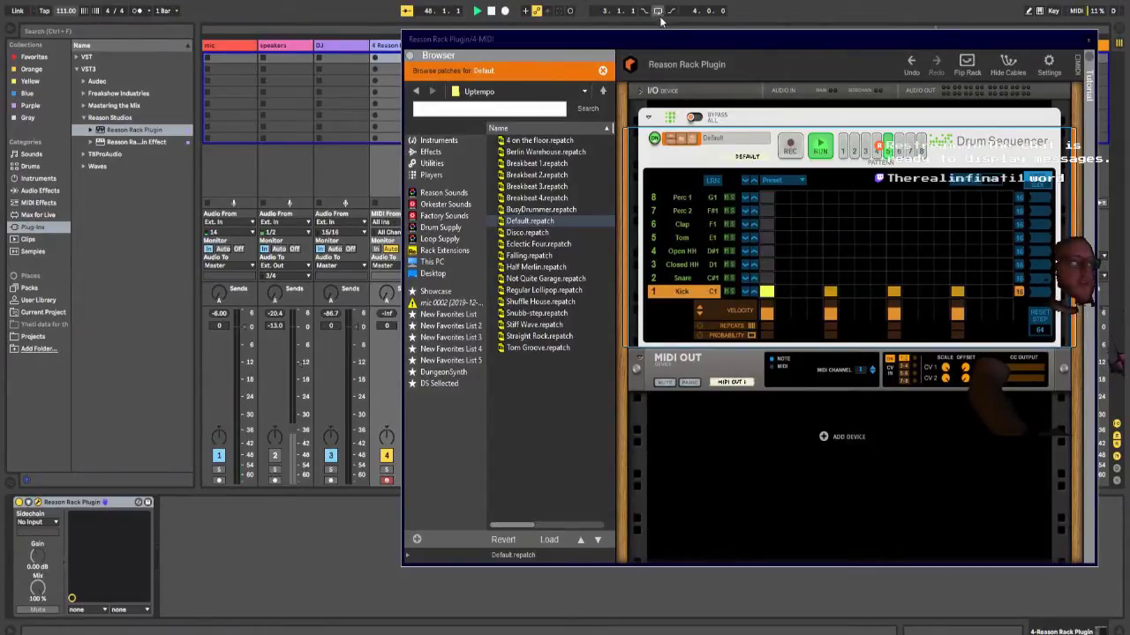
Step: Add the Drum Buss audio effect to the fifth track, with Drive at 25% and Transients raised slightly
{"action": "left_click_drag", "start_coordinate": [666, 42], "coordinate": [949, 139]}
{"action": "left_click_drag", "start_coordinate": [861, 120], "coordinate": [891, 223]}
{"action": "left_click", "coordinate": [442, 45]}
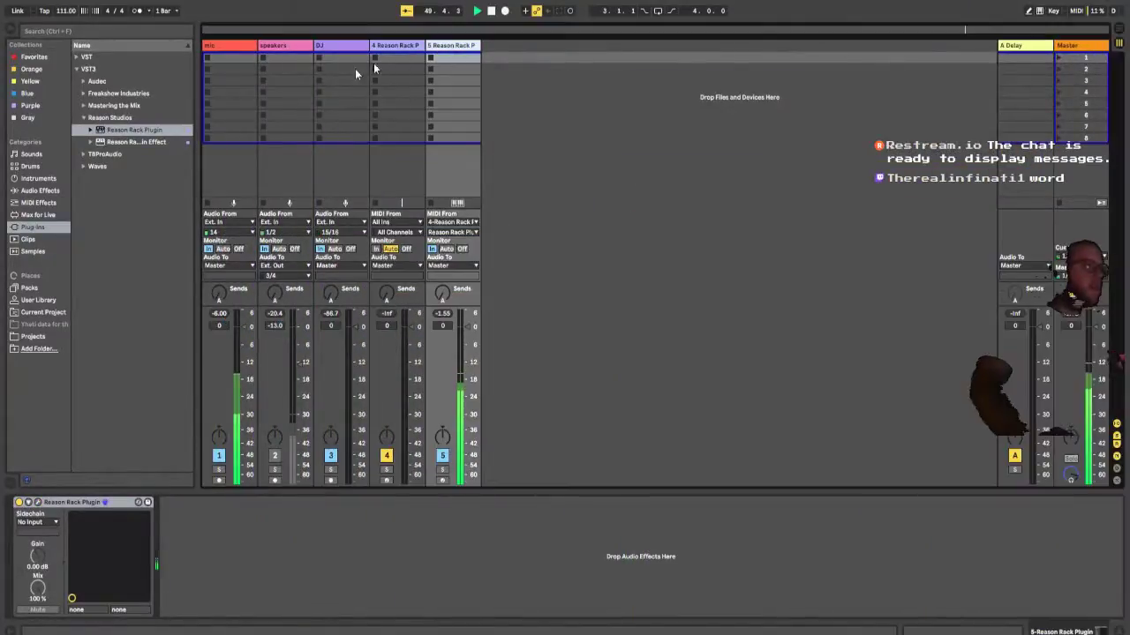
{"action": "left_click", "coordinate": [50, 179]}
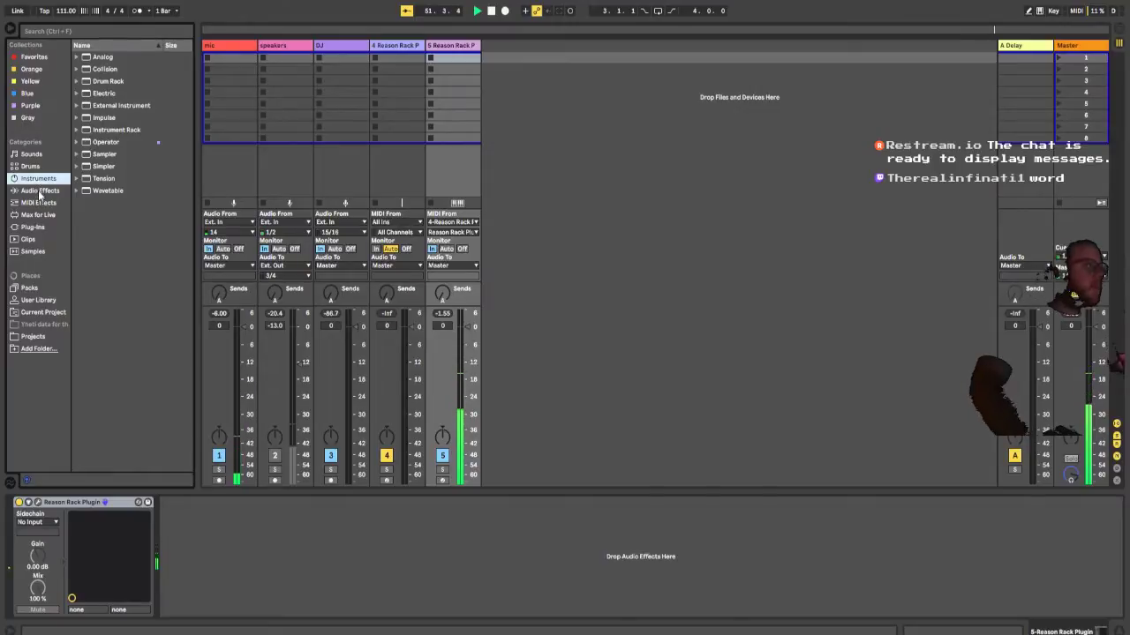
{"action": "left_click", "coordinate": [39, 190]}
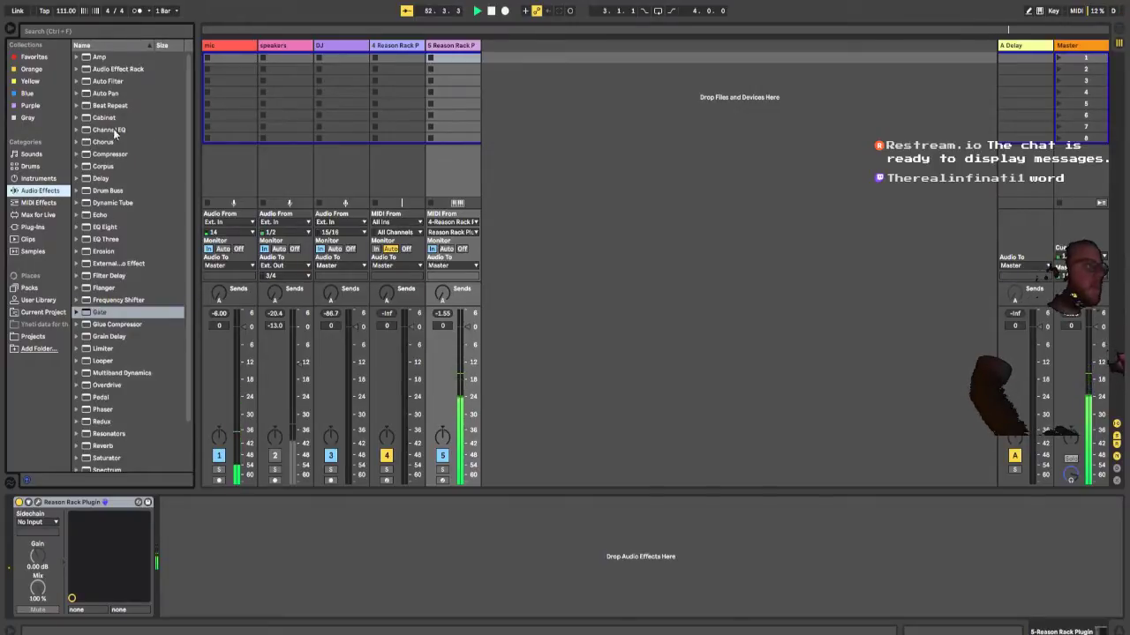
{"action": "left_click_drag", "start_coordinate": [111, 195], "coordinate": [295, 137]}
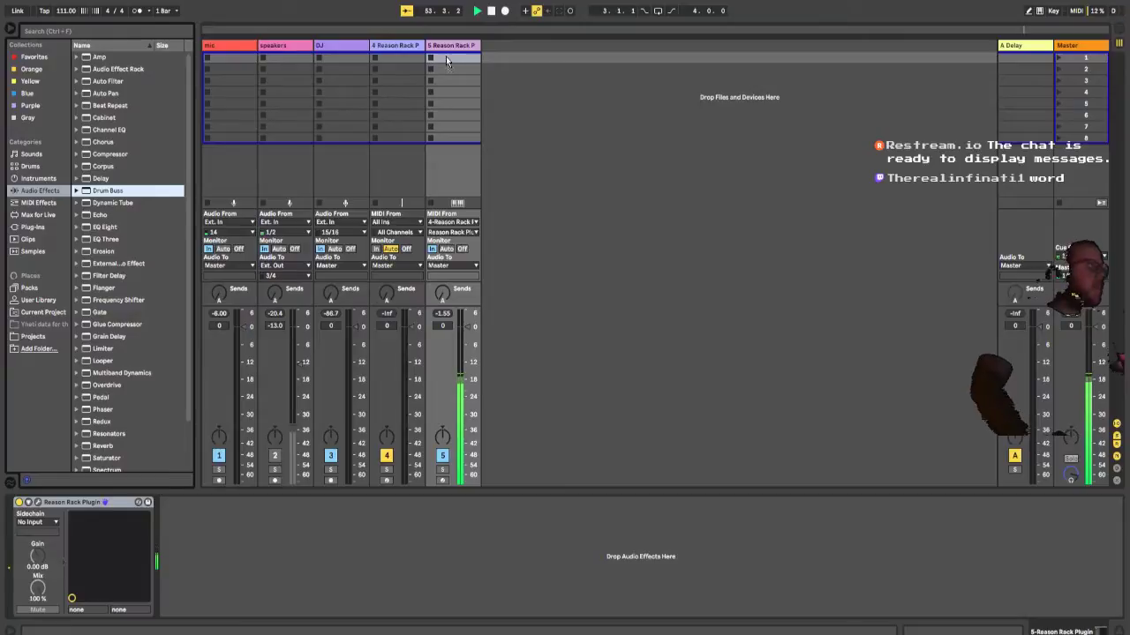
{"action": "left_click_drag", "start_coordinate": [446, 56], "coordinate": [446, 55]}
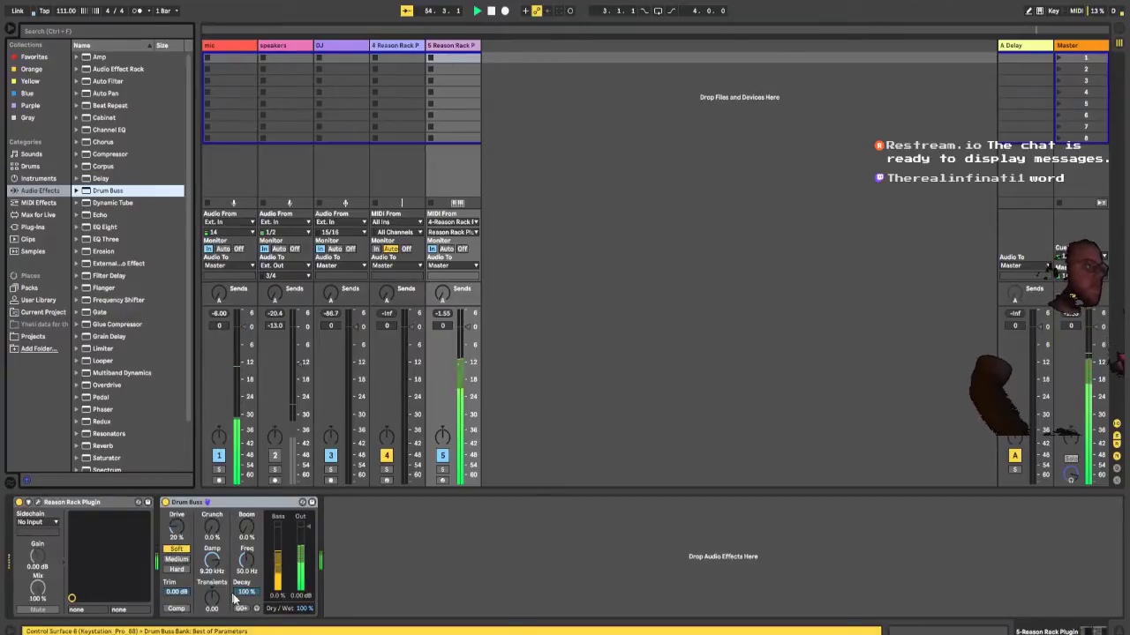
{"action": "left_click_drag", "start_coordinate": [212, 597], "coordinate": [211, 586]}
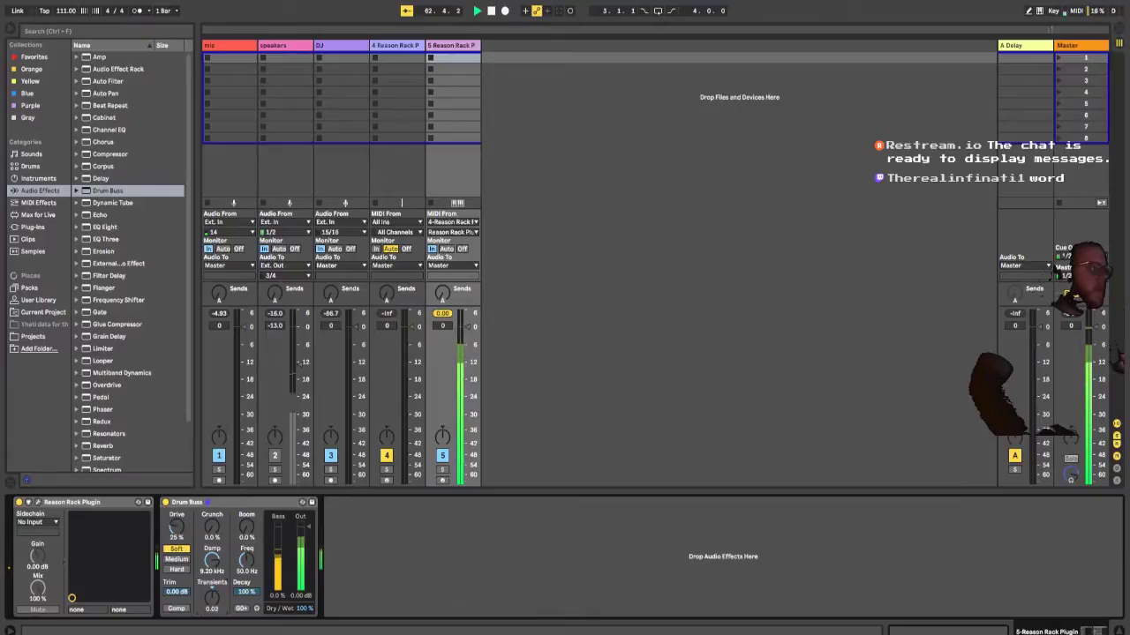
Step: On the fourth track's Drum Sequencer, fill all 16 Closed HH steps, vary their probabilities and add repeats on step 10
{"action": "left_click", "coordinate": [393, 45]}
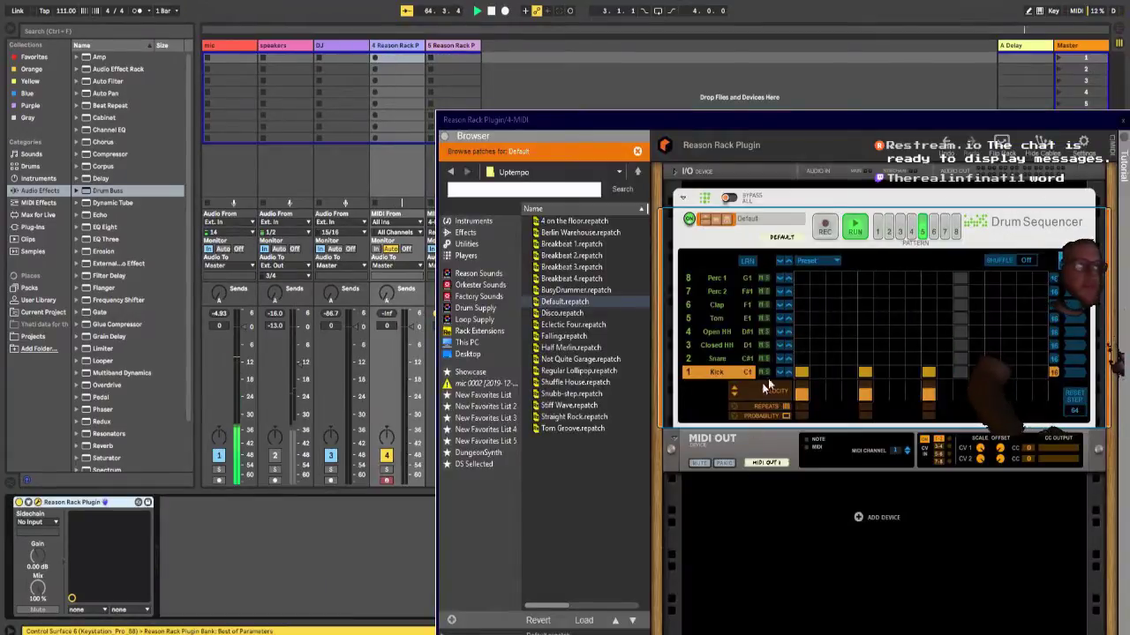
{"action": "left_click_drag", "start_coordinate": [801, 345], "coordinate": [922, 353]}
{"action": "left_click_drag", "start_coordinate": [1028, 353], "coordinate": [1041, 347]}
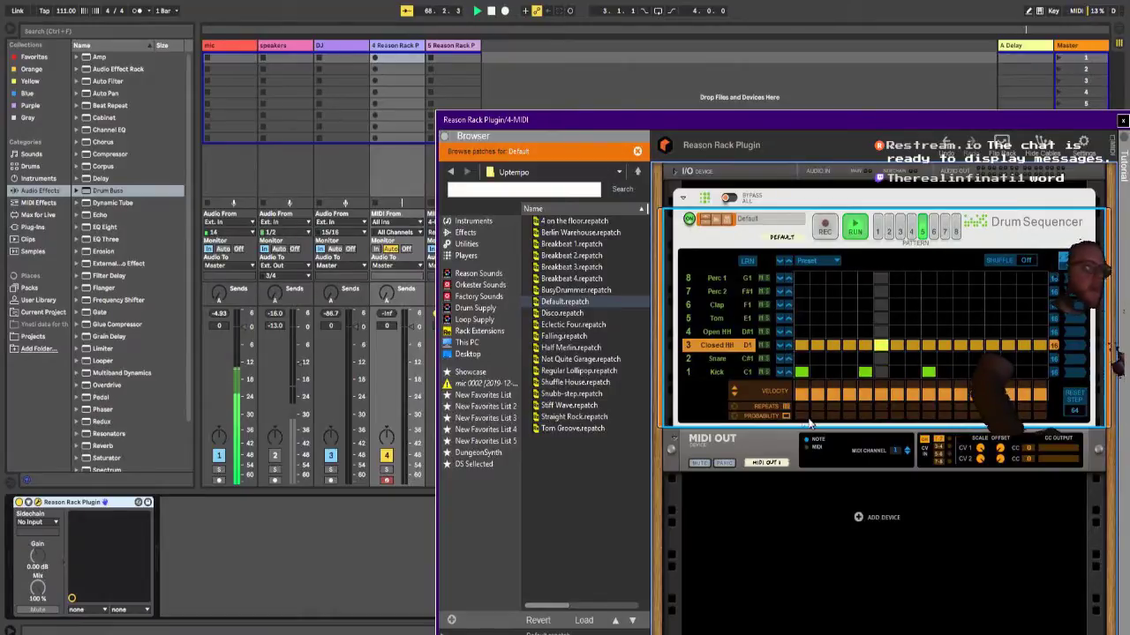
{"action": "left_click_drag", "start_coordinate": [801, 426], "coordinate": [797, 460]}
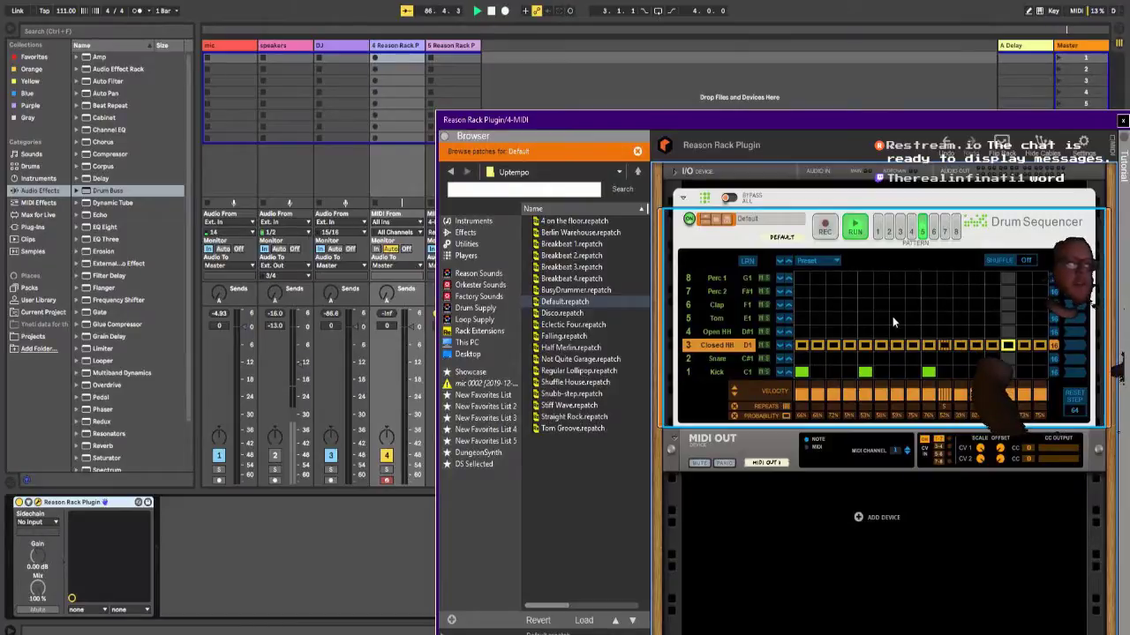
Step: Reposition the rack window, flip the rack to examine the rear connections of Drum Sequencer and MIDI Out, and flip it back
{"action": "left_click_drag", "start_coordinate": [821, 117], "coordinate": [558, 102]}
{"action": "key", "text": "Tab"}
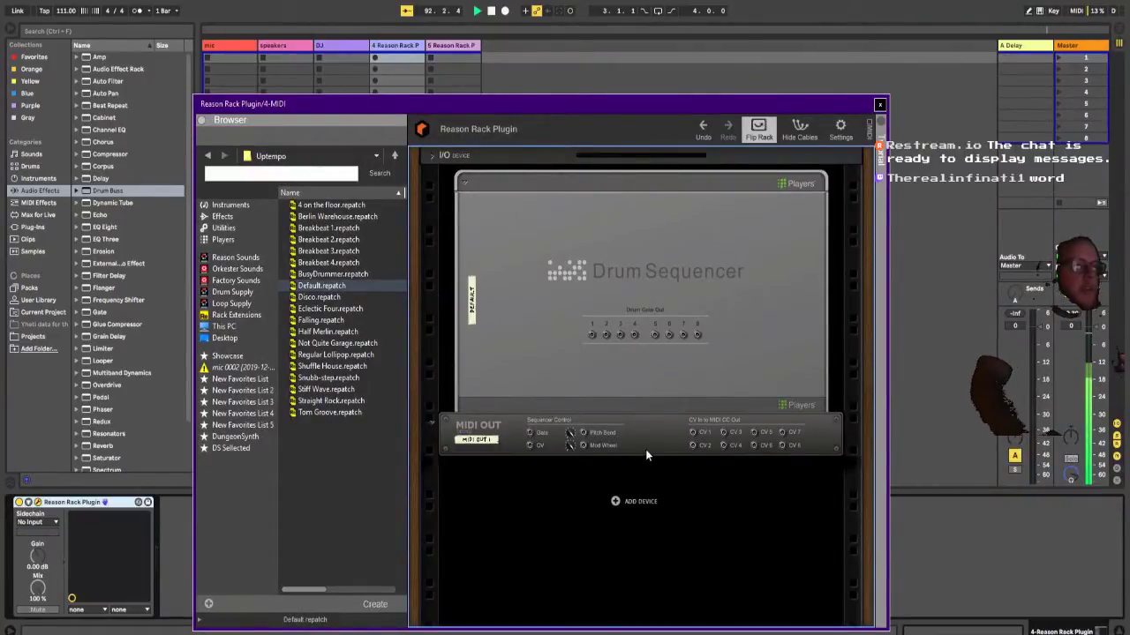
{"action": "key", "text": "Tab"}
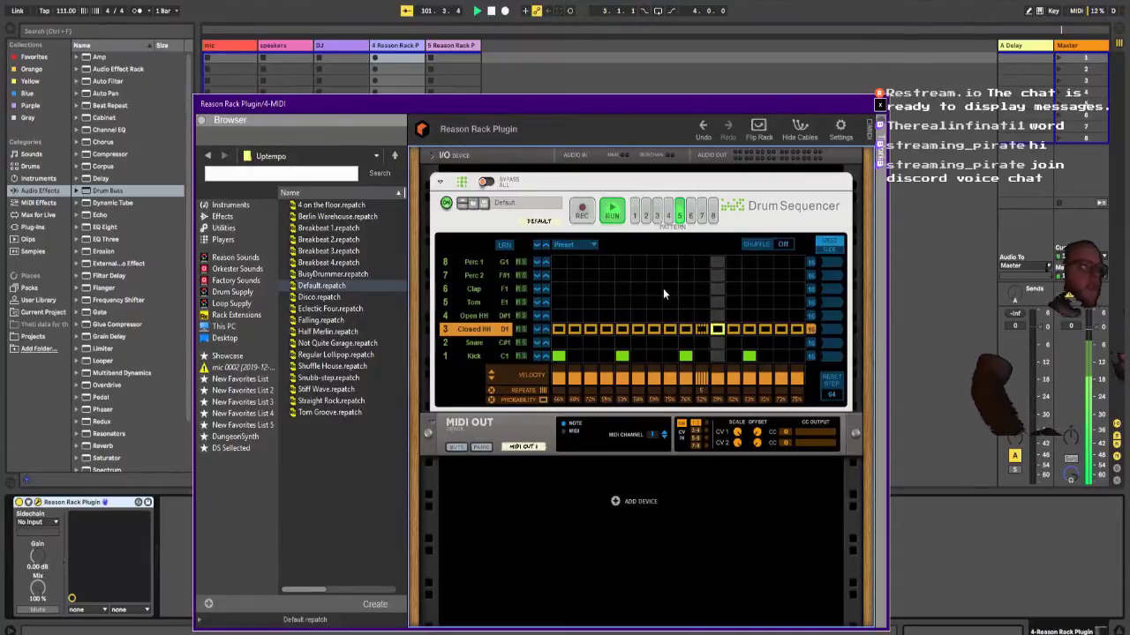
Step: Add a Clap hit on step 9 of pattern 5 and lower its probability
{"action": "left_click", "coordinate": [685, 288]}
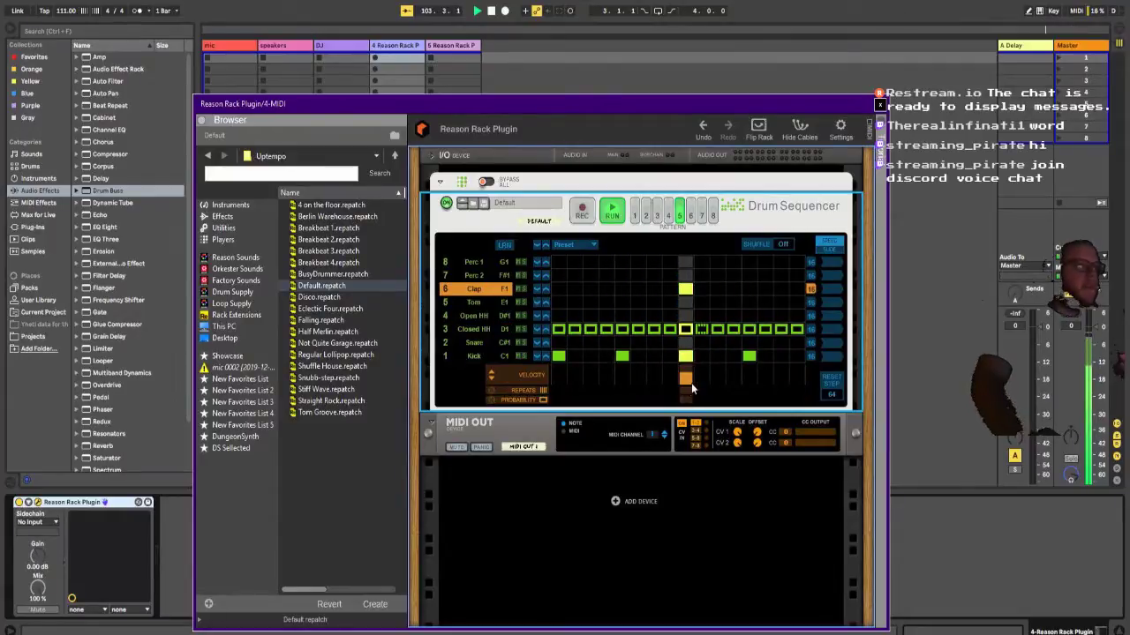
{"action": "left_click_drag", "start_coordinate": [687, 376], "coordinate": [688, 407]}
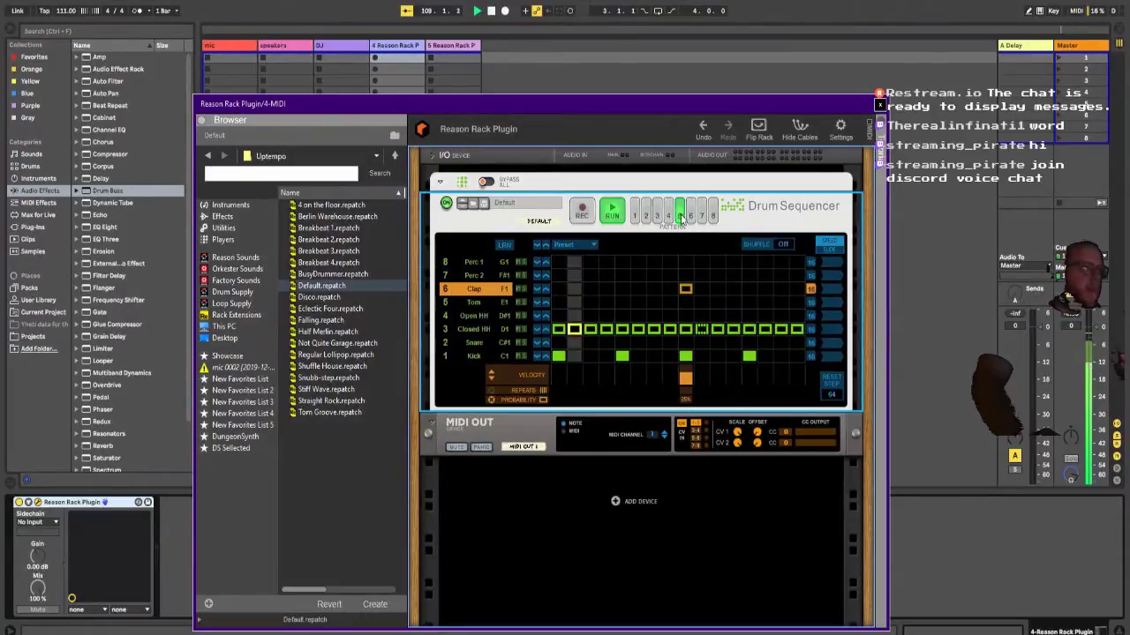
Step: In pattern 1, shorten the Kick lane to 7 steps with only step 1 active, and the Snare lane to 10 steps with a step-9 hit
{"action": "left_click", "coordinate": [634, 216]}
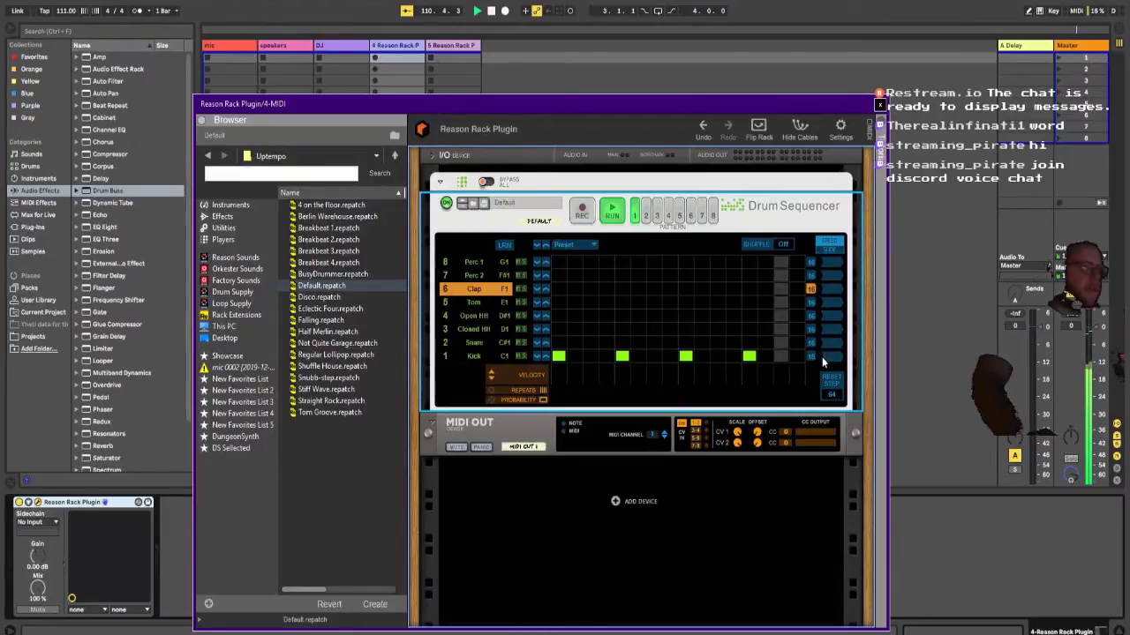
{"action": "left_click_drag", "start_coordinate": [788, 357], "coordinate": [676, 364]}
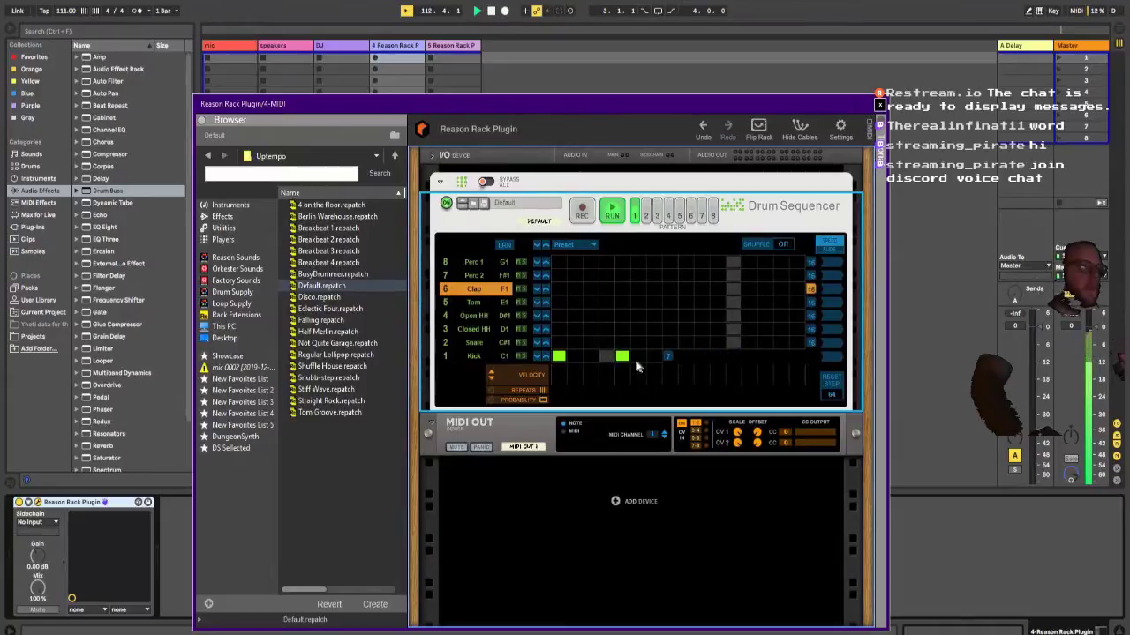
{"action": "left_click", "coordinate": [670, 356]}
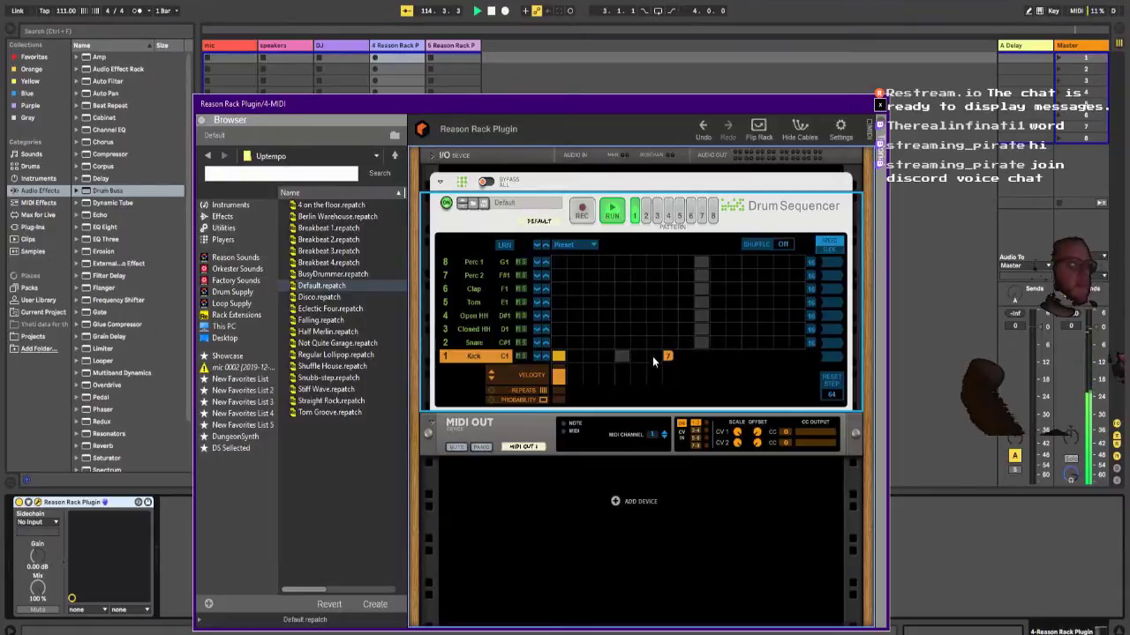
{"action": "left_click", "coordinate": [667, 356]}
{"action": "left_click", "coordinate": [667, 355]}
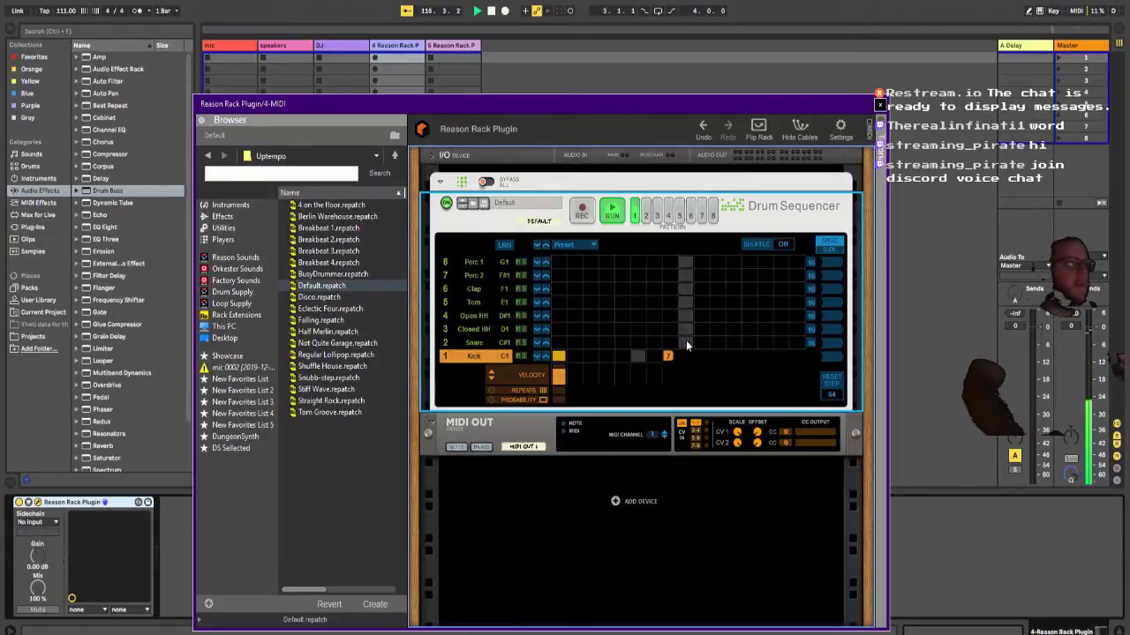
{"action": "left_click", "coordinate": [685, 342]}
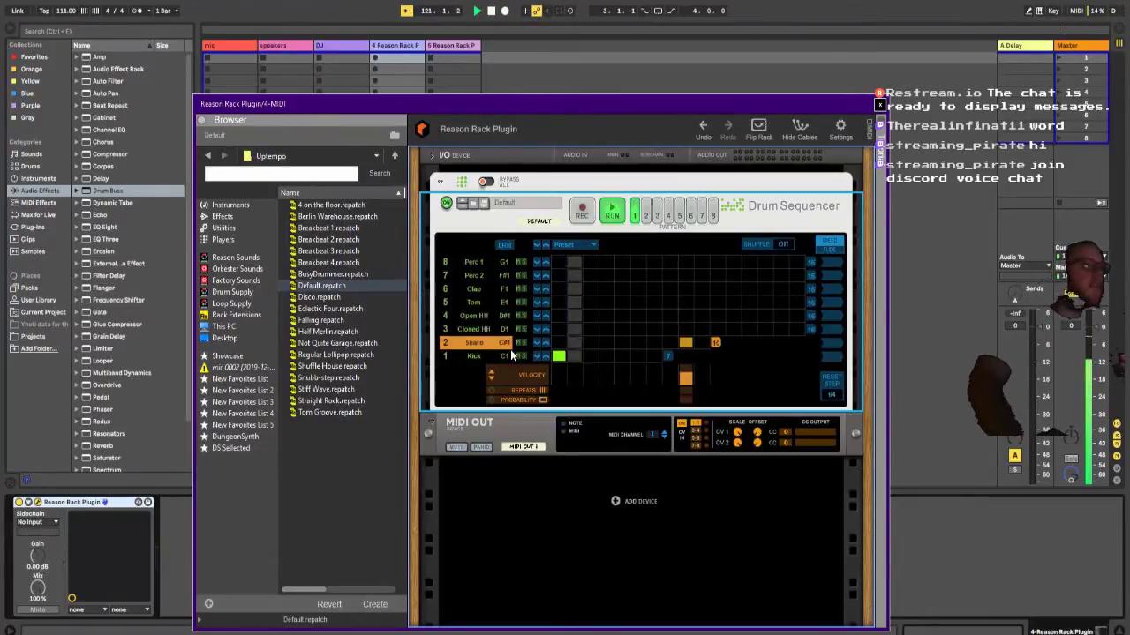
Step: Play pattern 5 for comparison, return to pattern 1 and remove the Snare hit on step 9
{"action": "left_click", "coordinate": [679, 214]}
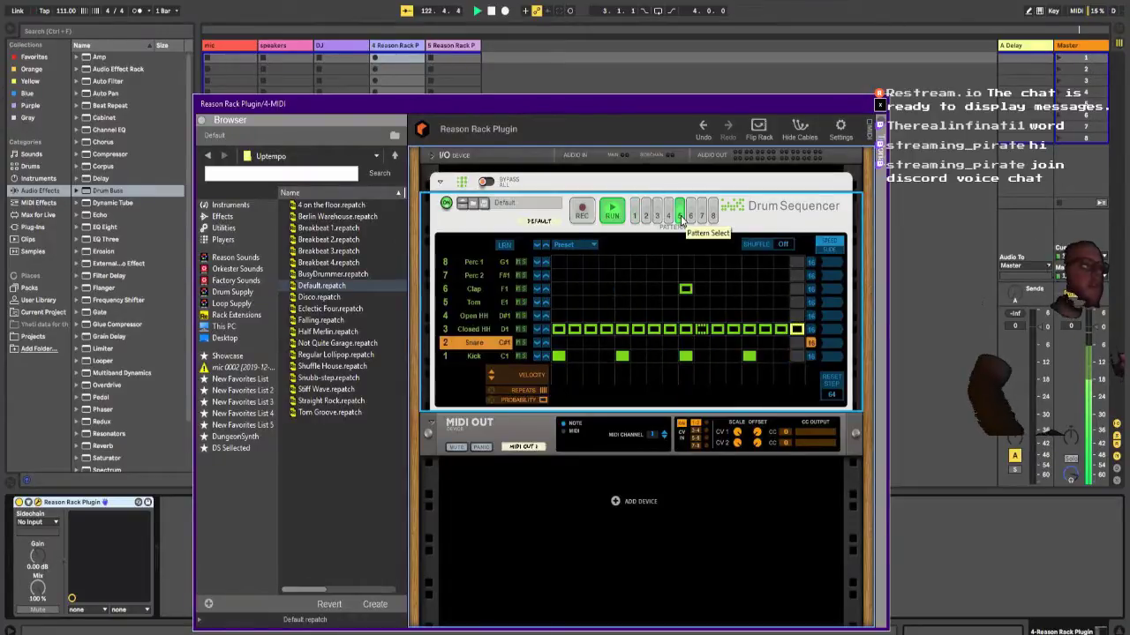
{"action": "left_click", "coordinate": [633, 215]}
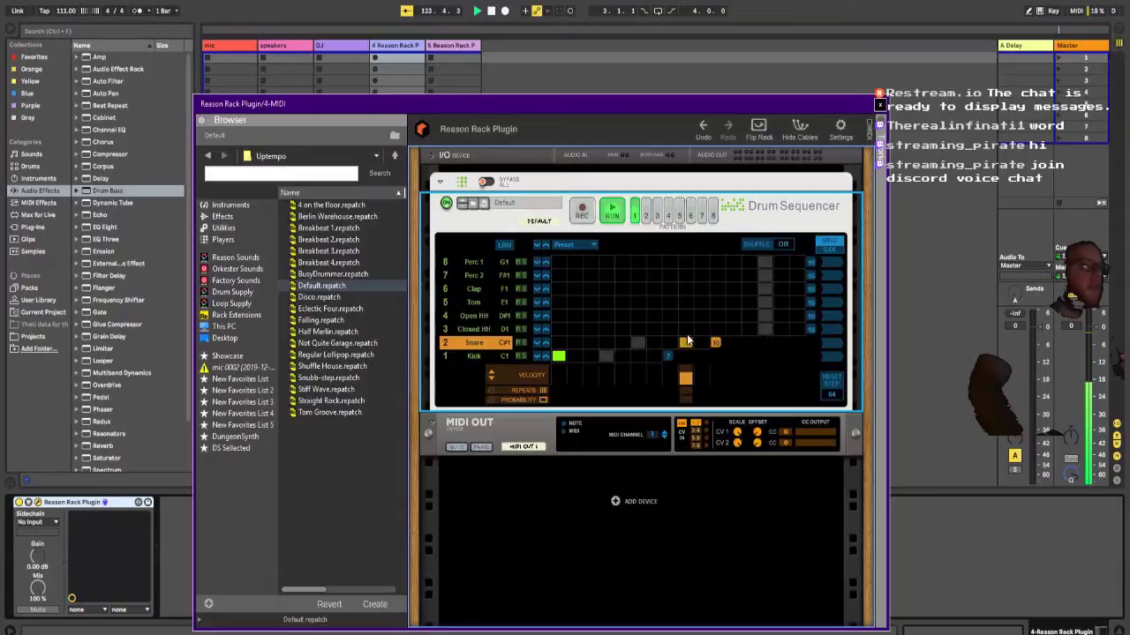
{"action": "left_click", "coordinate": [686, 342]}
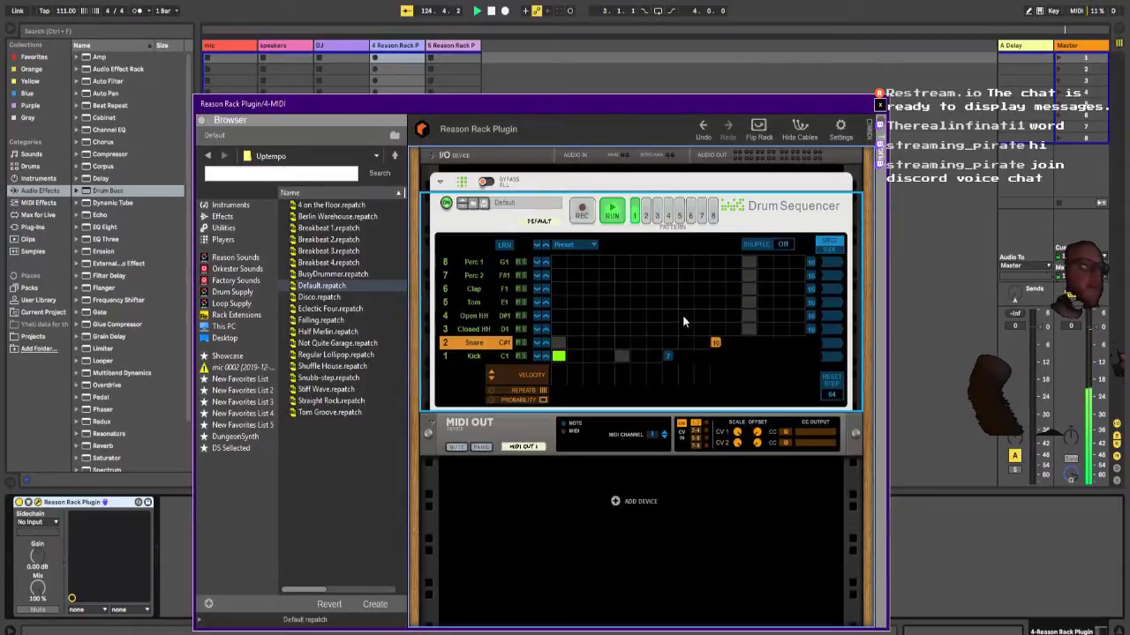
Step: Add a Clap hit on step 9, shorten the Clap lane to 10 steps and restore the Snare lane to 16 steps
{"action": "left_click", "coordinate": [685, 290]}
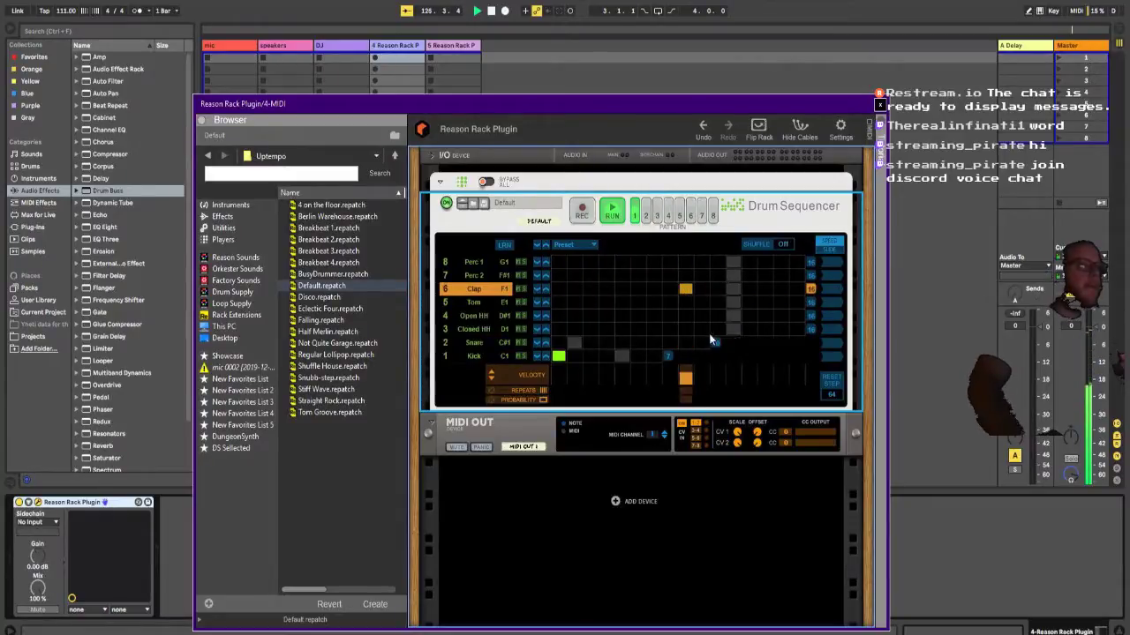
{"action": "left_click_drag", "start_coordinate": [810, 289], "coordinate": [723, 288]}
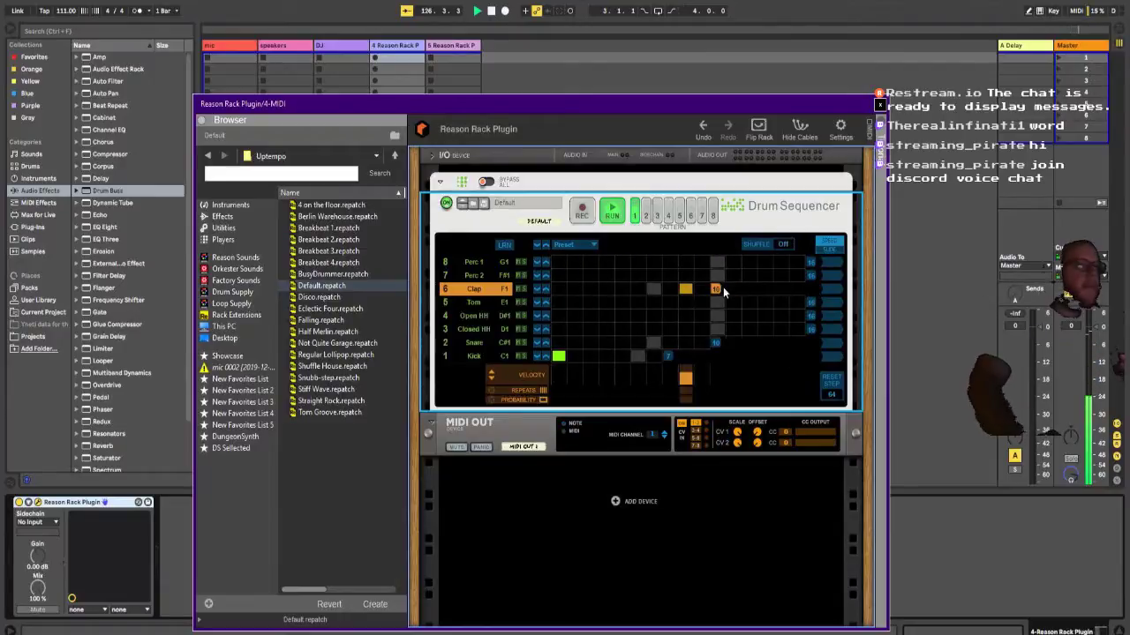
{"action": "left_click_drag", "start_coordinate": [715, 342], "coordinate": [836, 341]}
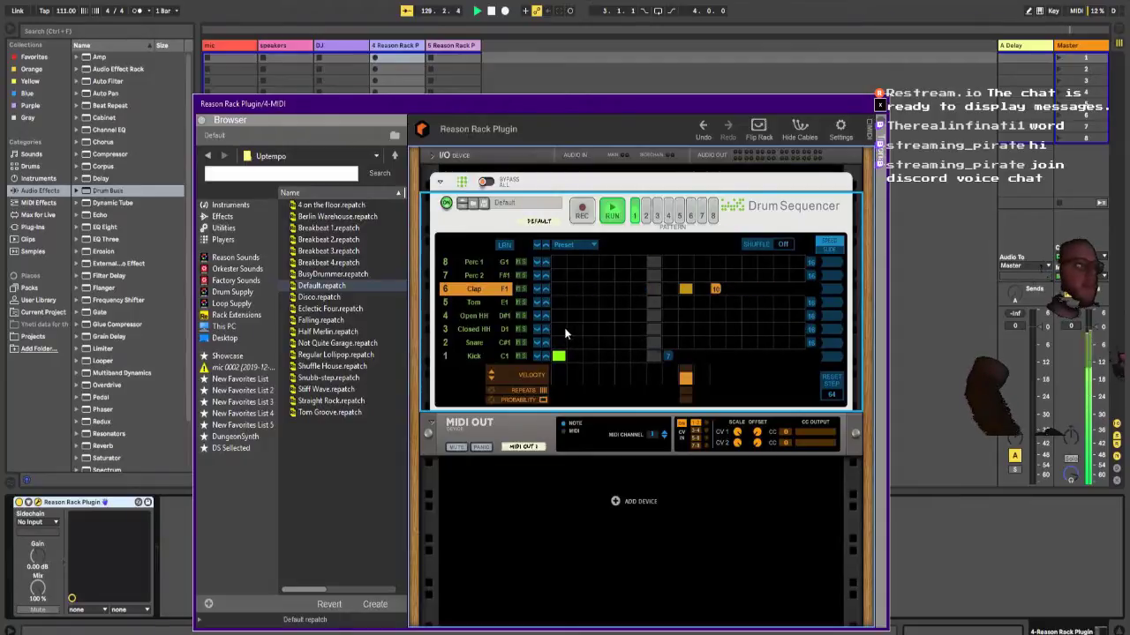
Step: Fill Closed HH steps 1 to 13, shorten that lane to 13 steps and lower its hits' probabilities to varied values, starting at 92%
{"action": "left_click_drag", "start_coordinate": [561, 328], "coordinate": [744, 325]}
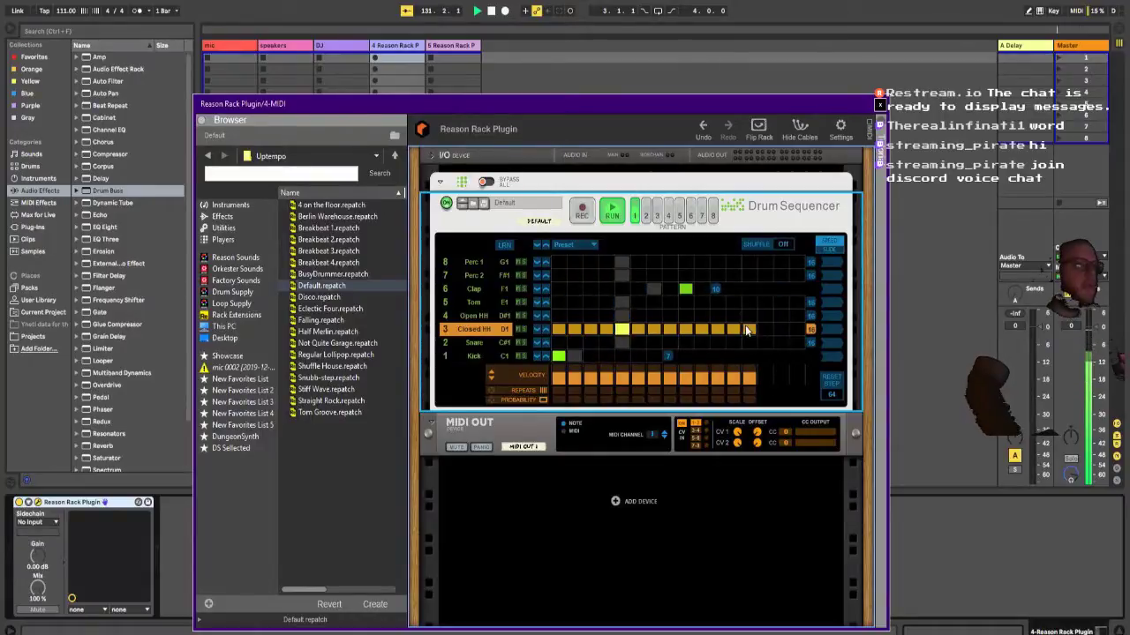
{"action": "left_click_drag", "start_coordinate": [805, 332], "coordinate": [765, 328]}
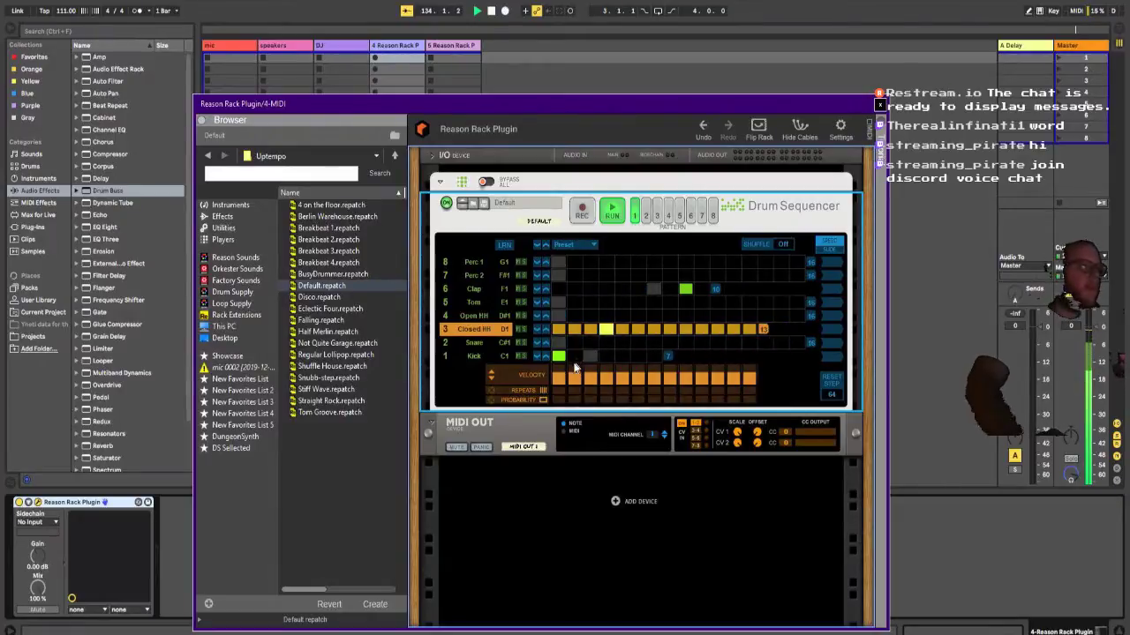
{"action": "mouse_move", "coordinate": [560, 400]}
{"action": "left_mouse_down"}
{"action": "mouse_move", "coordinate": [610, 426]}
{"action": "mouse_move", "coordinate": [646, 421]}
{"action": "mouse_move", "coordinate": [664, 439]}
{"action": "mouse_move", "coordinate": [702, 420]}
{"action": "mouse_move", "coordinate": [752, 463]}
{"action": "left_mouse_up"}
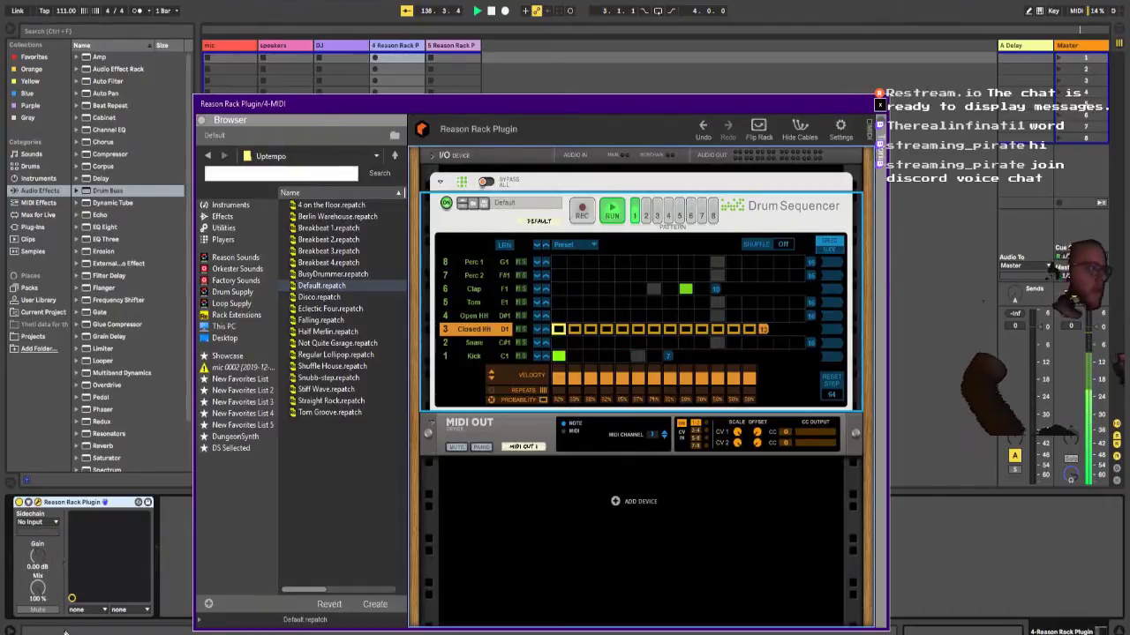
Step: Open the Windows Magnifier and move the rack window clear of the magnified view
{"action": "key", "text": "super"}
{"action": "type", "text": "mag"}
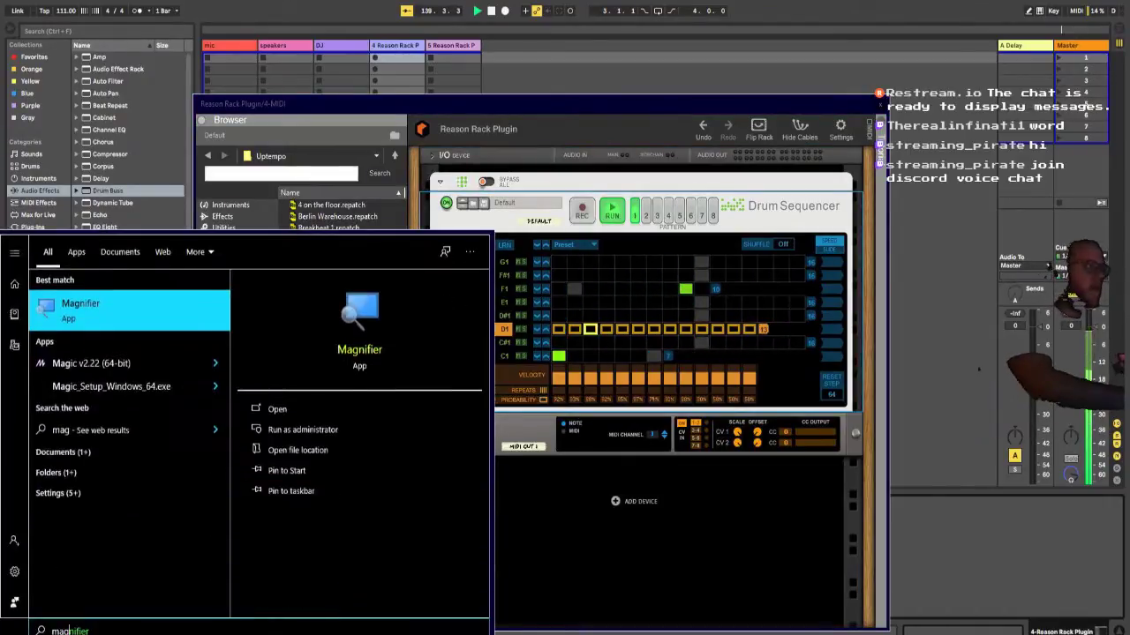
{"action": "key", "text": "Return"}
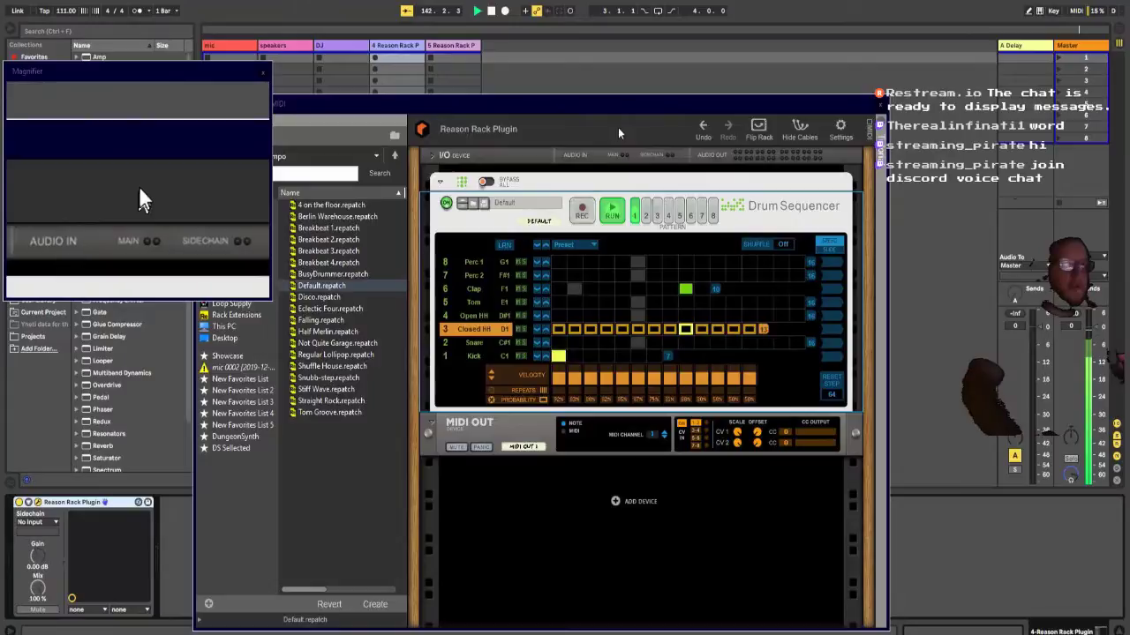
{"action": "left_click_drag", "start_coordinate": [619, 107], "coordinate": [714, 37]}
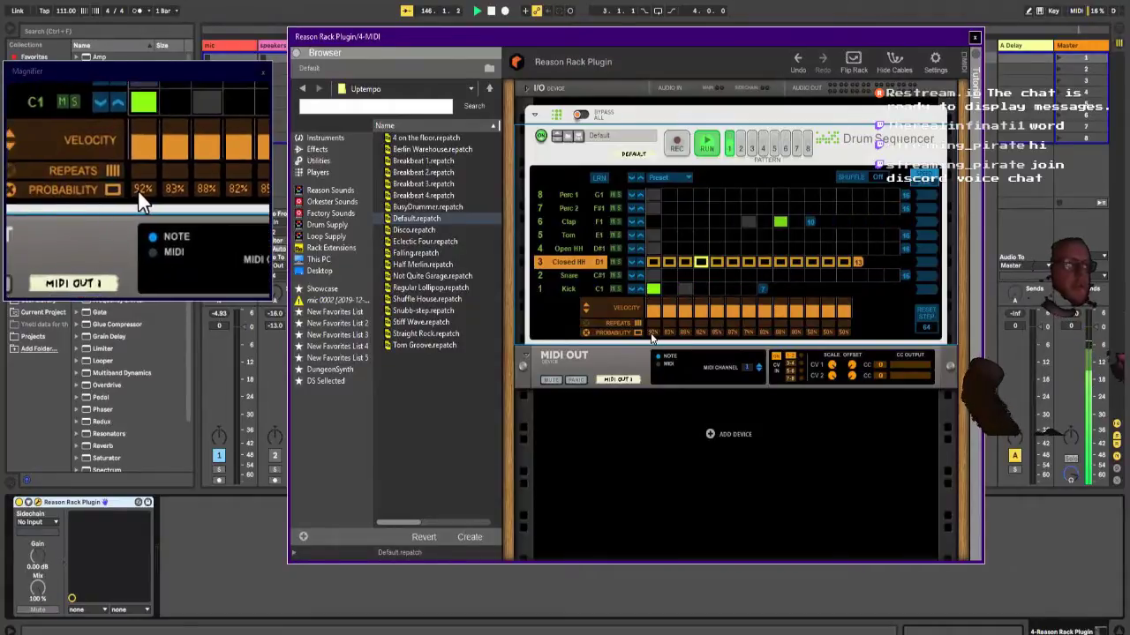
Step: Set the Kick's step 1 probability to 85% and lower the probability of the Clap hit on step 9
{"action": "left_click", "coordinate": [574, 294]}
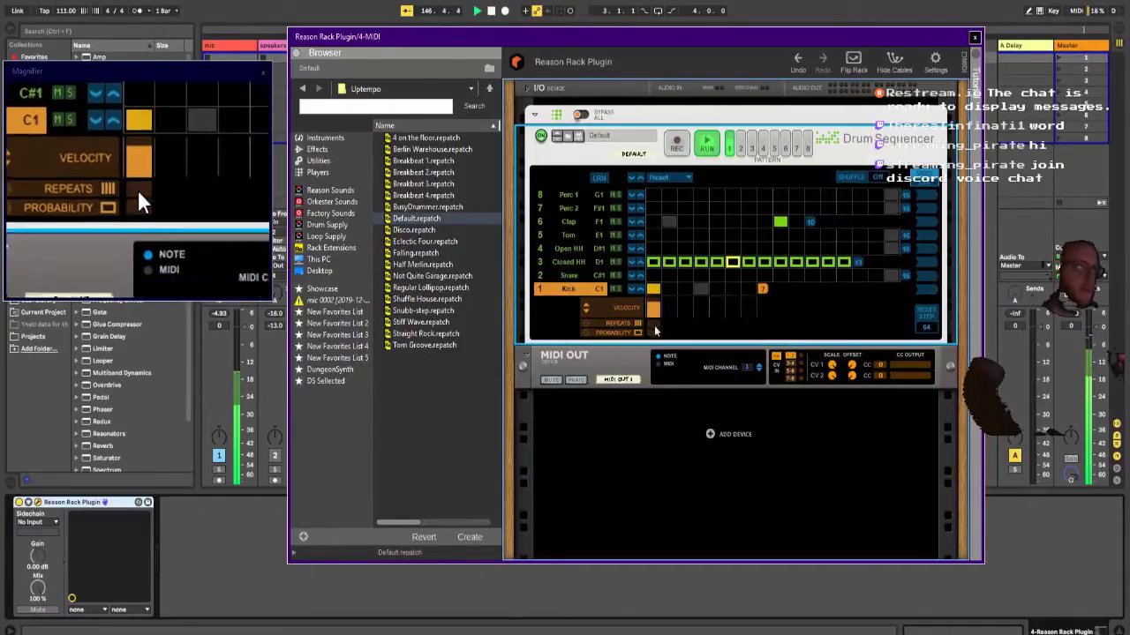
{"action": "left_click_drag", "start_coordinate": [654, 348], "coordinate": [654, 351]}
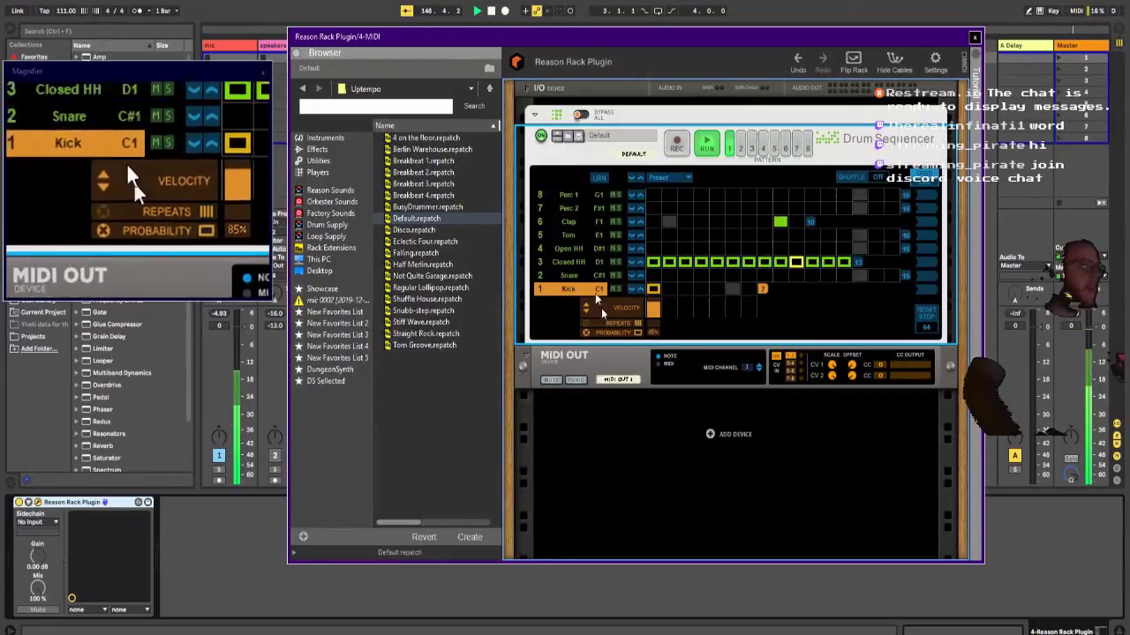
{"action": "left_click", "coordinate": [561, 227]}
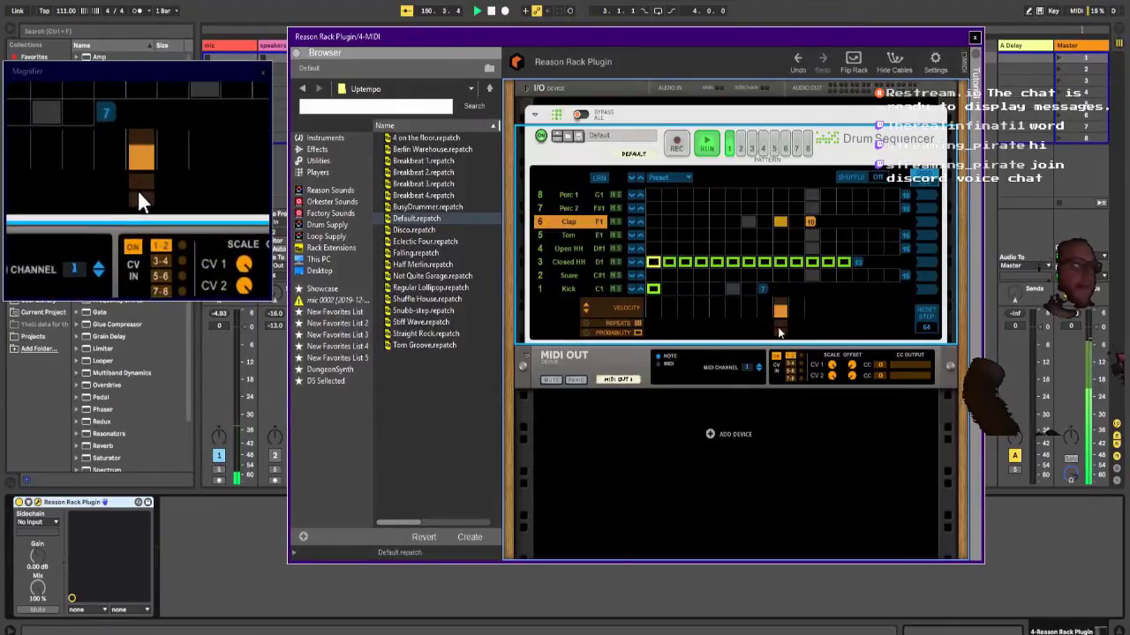
{"action": "left_click_drag", "start_coordinate": [780, 333], "coordinate": [782, 351]}
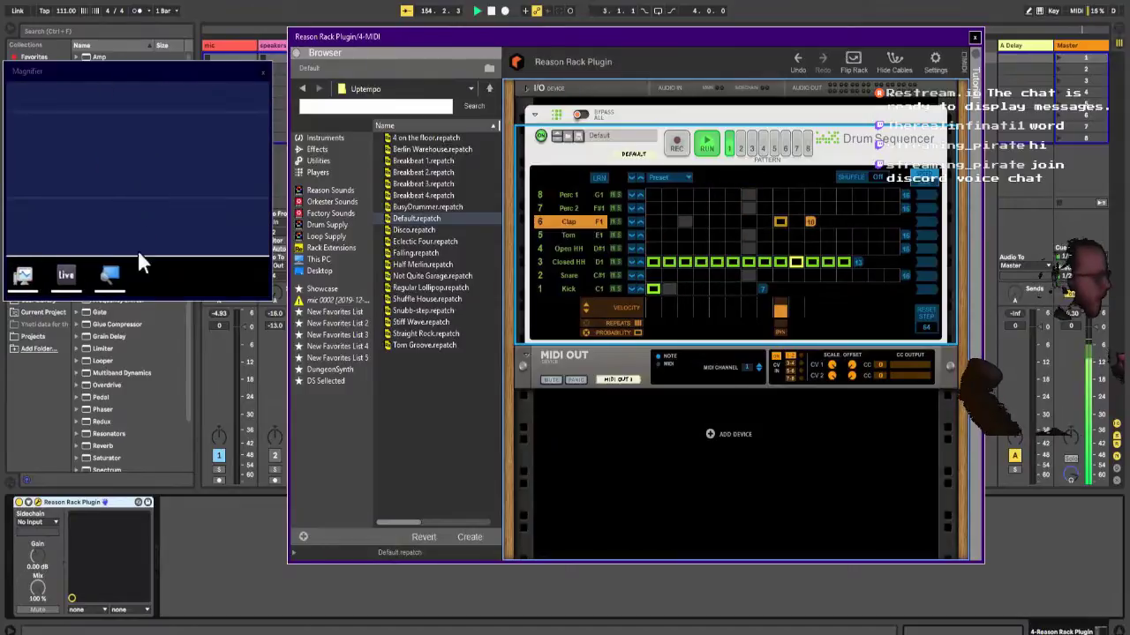
Step: Switch to Discord and bring its group call window onto the screen in front of the rack
{"action": "mouse_move", "coordinate": [138, 279]}
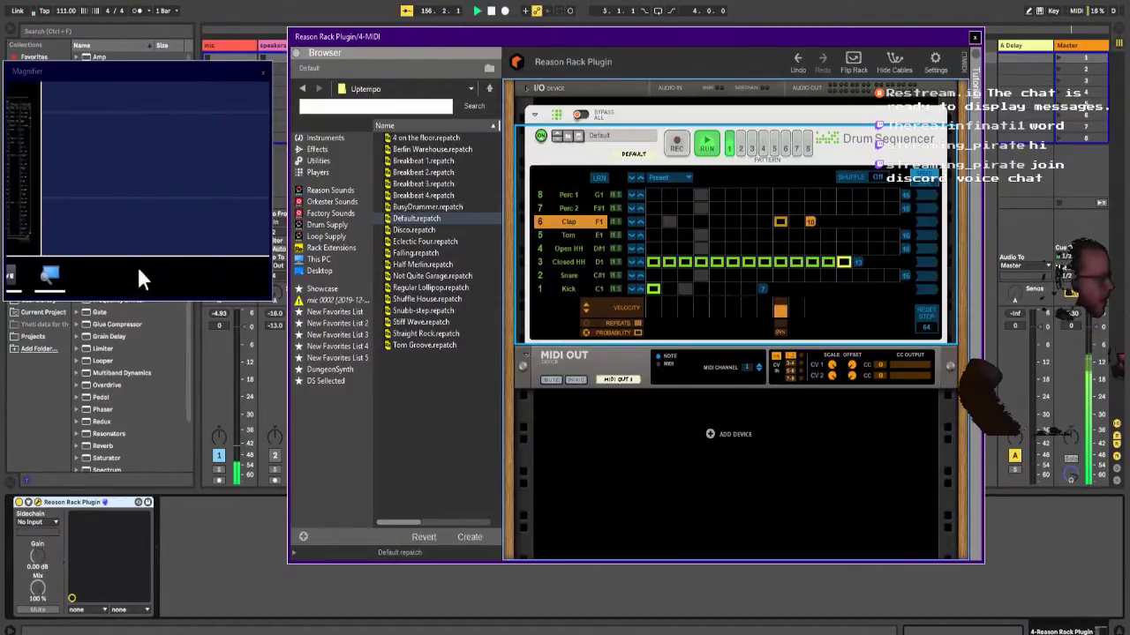
{"action": "left_click", "coordinate": [139, 273]}
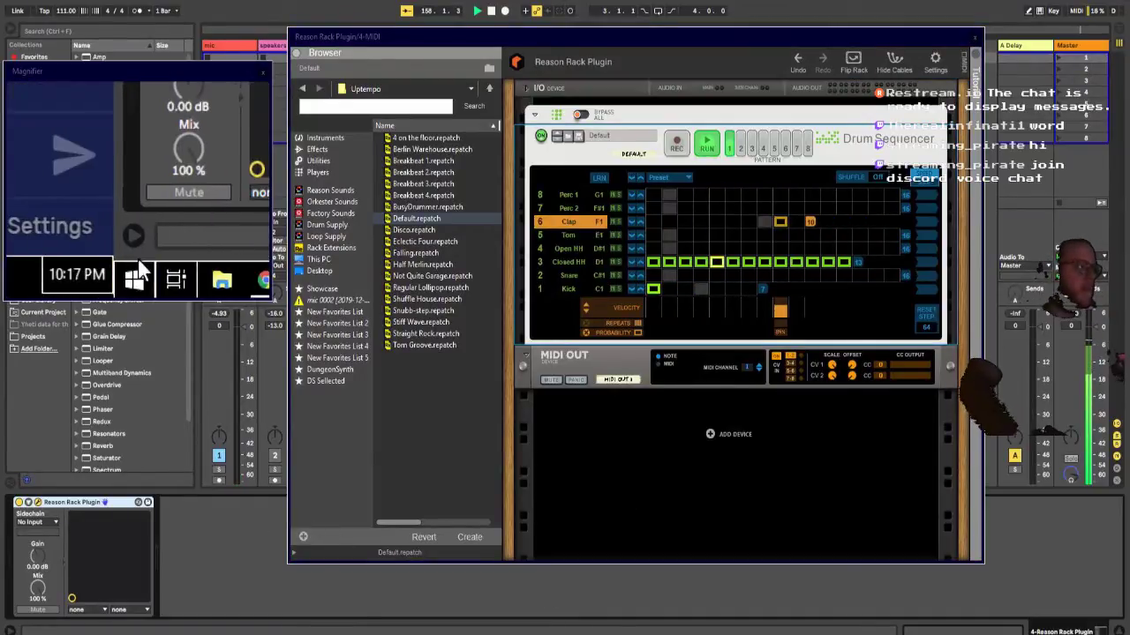
{"action": "left_click", "coordinate": [138, 280]}
{"action": "type", "text": "dus"}
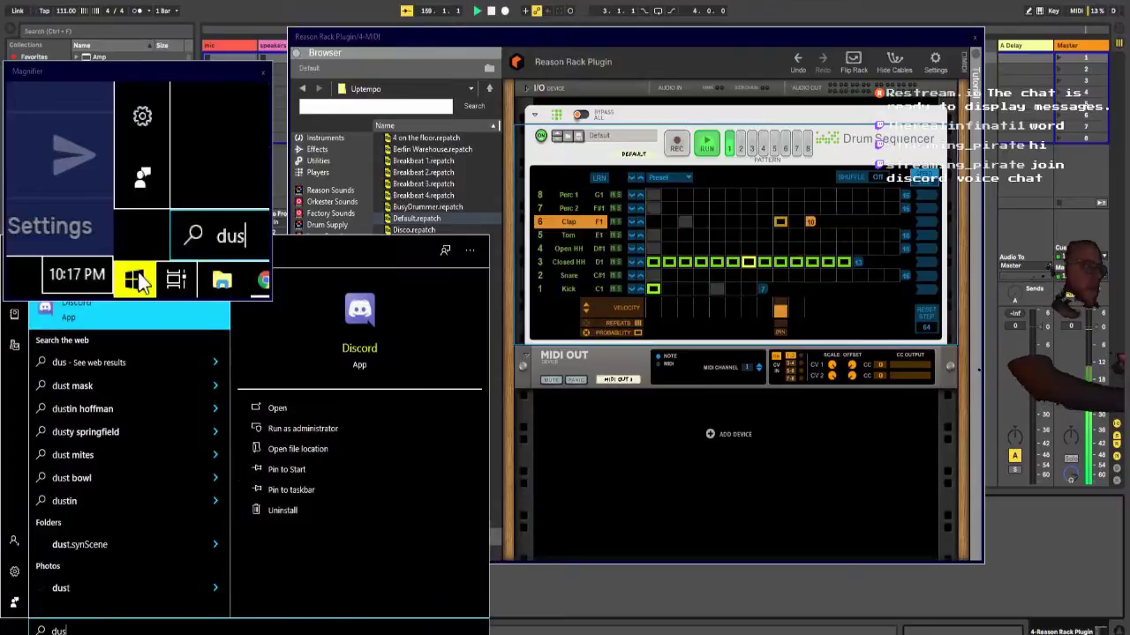
{"action": "key", "text": "Return"}
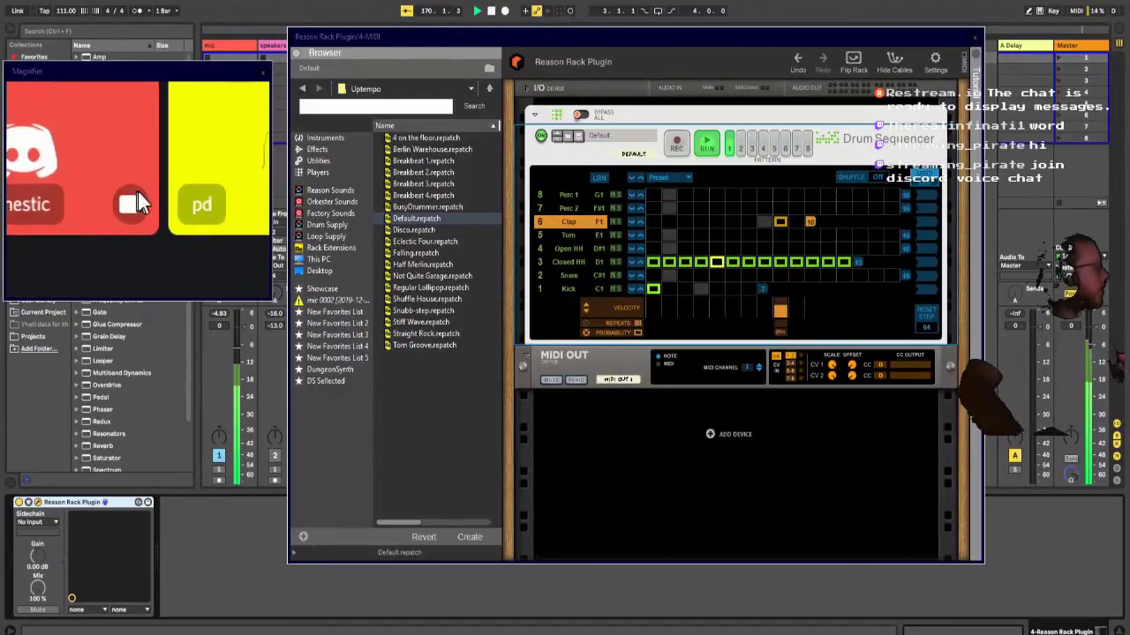
{"action": "left_click", "coordinate": [137, 201]}
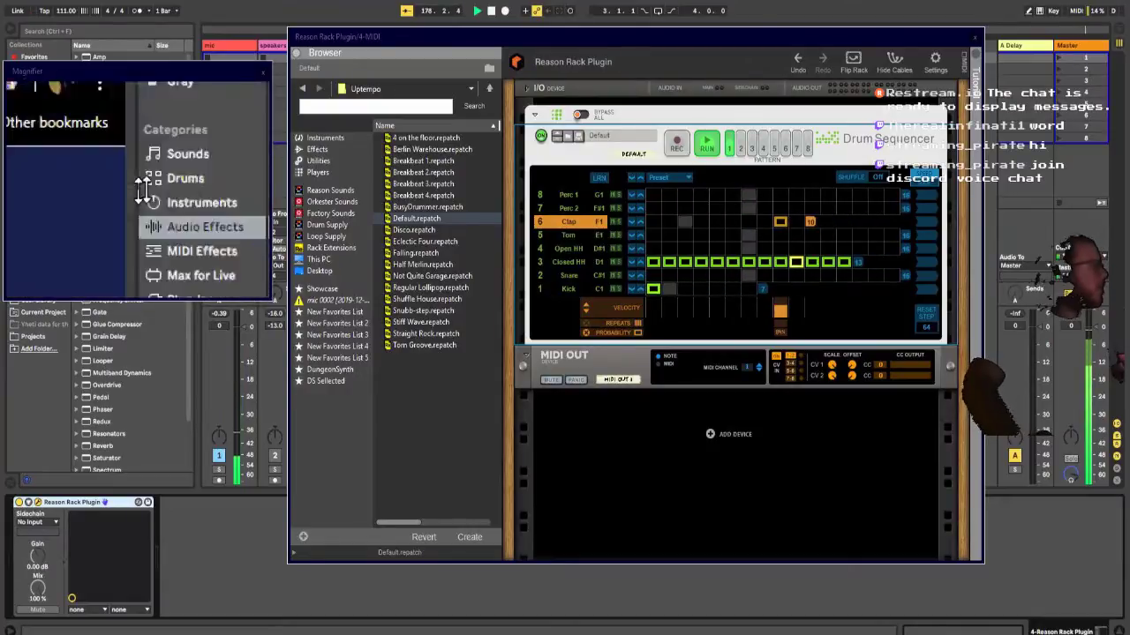
{"action": "left_click_drag", "start_coordinate": [0, 141], "coordinate": [784, 43]}
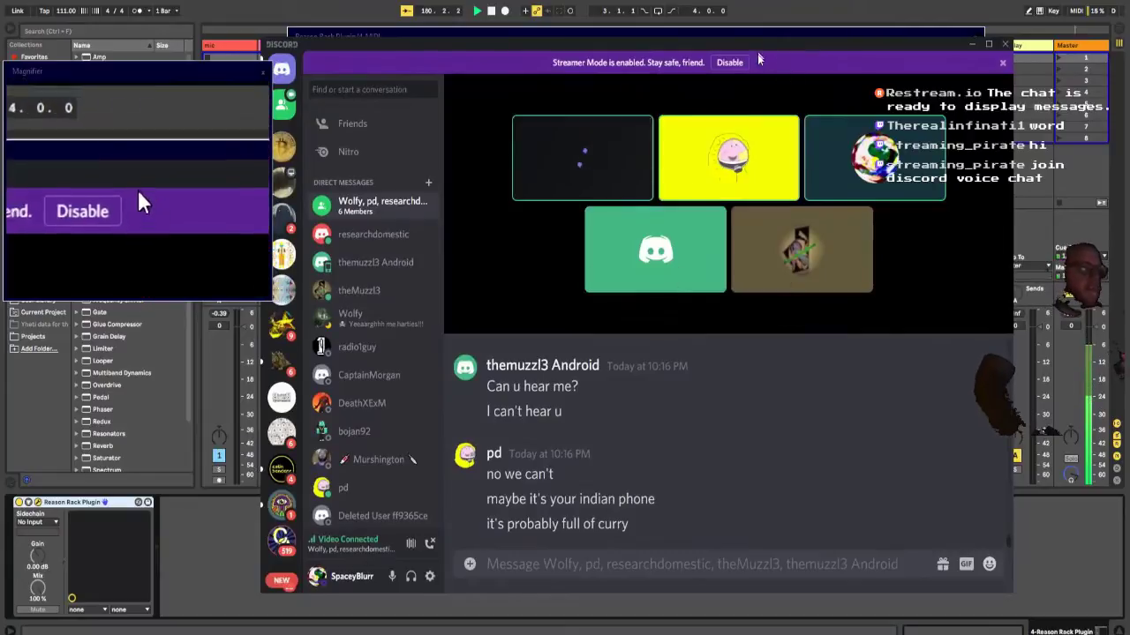
{"action": "mouse_move", "coordinate": [680, 89]}
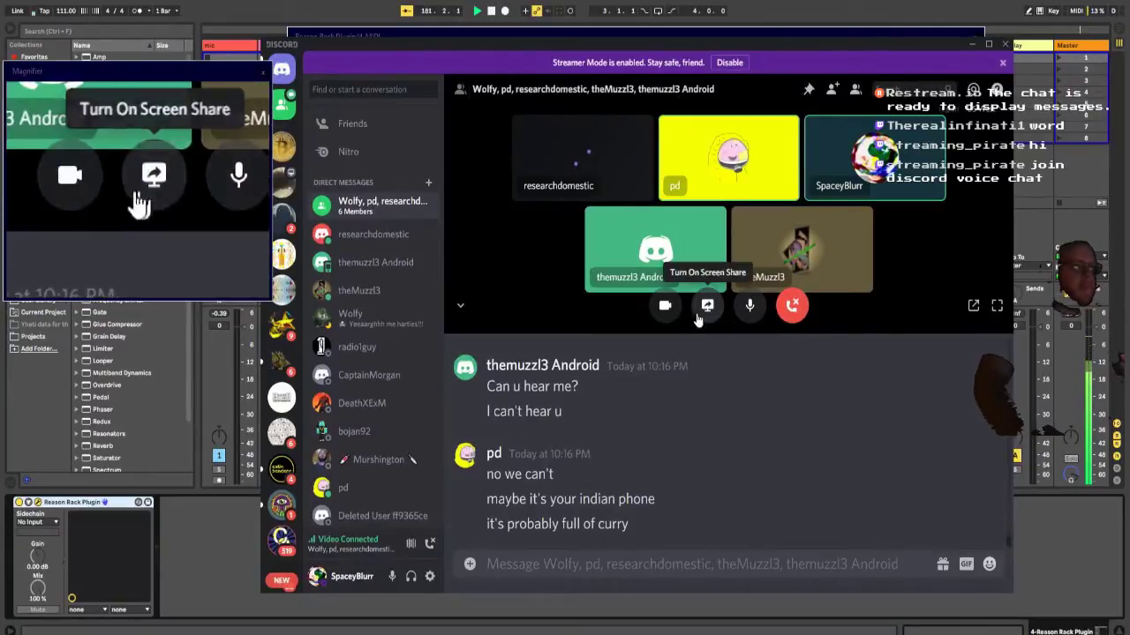
{"action": "mouse_move", "coordinate": [795, 225]}
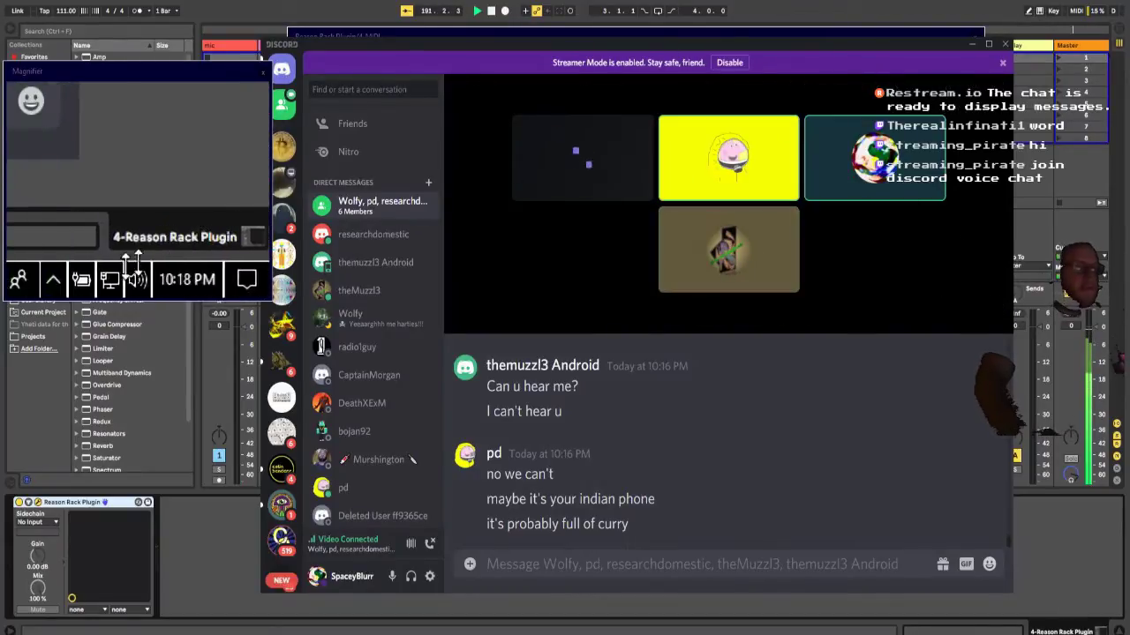
Step: Open the Windows Volume Mixer for Speakers (MOTU Pro Audio) and lower Discord's volume to about a third
{"action": "left_click", "coordinate": [1042, 634]}
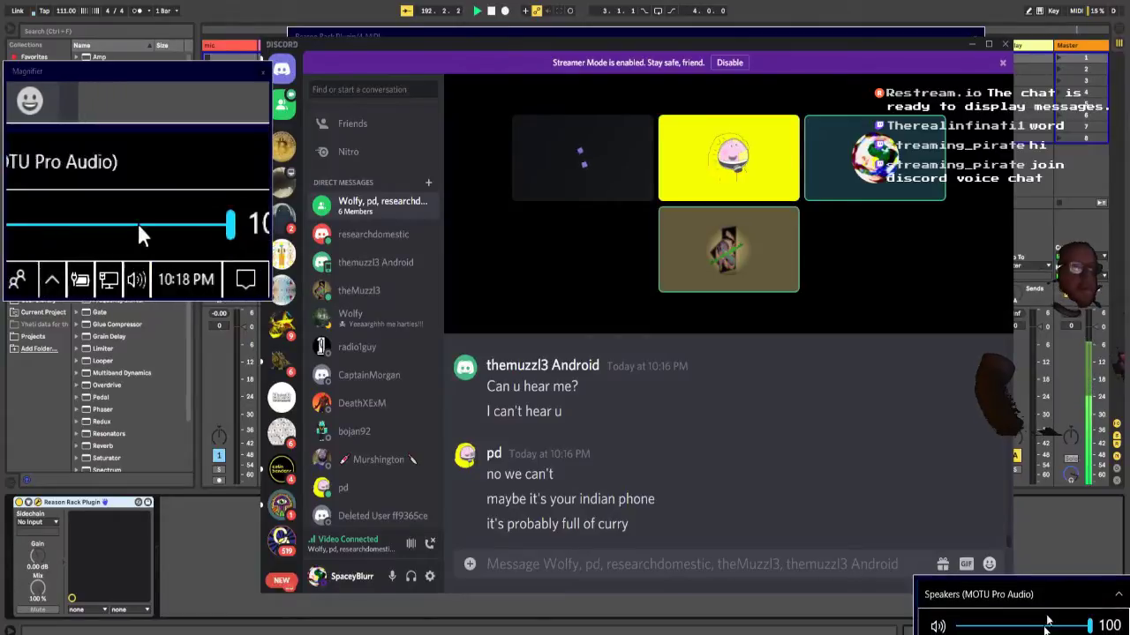
{"action": "left_click", "coordinate": [1024, 594]}
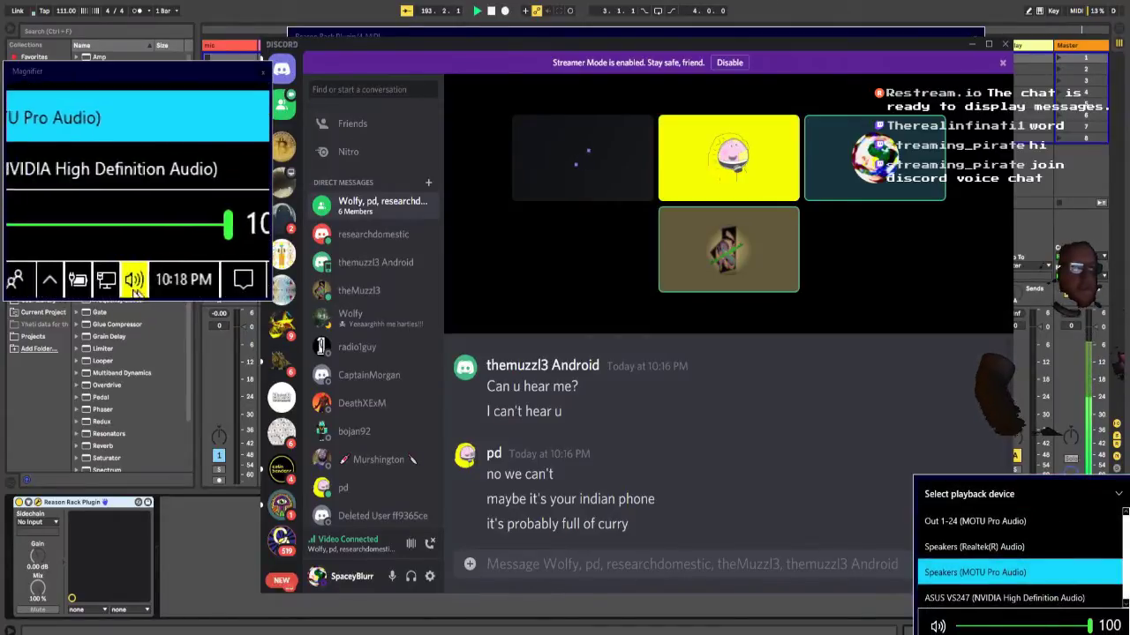
{"action": "right_click", "coordinate": [1041, 633]}
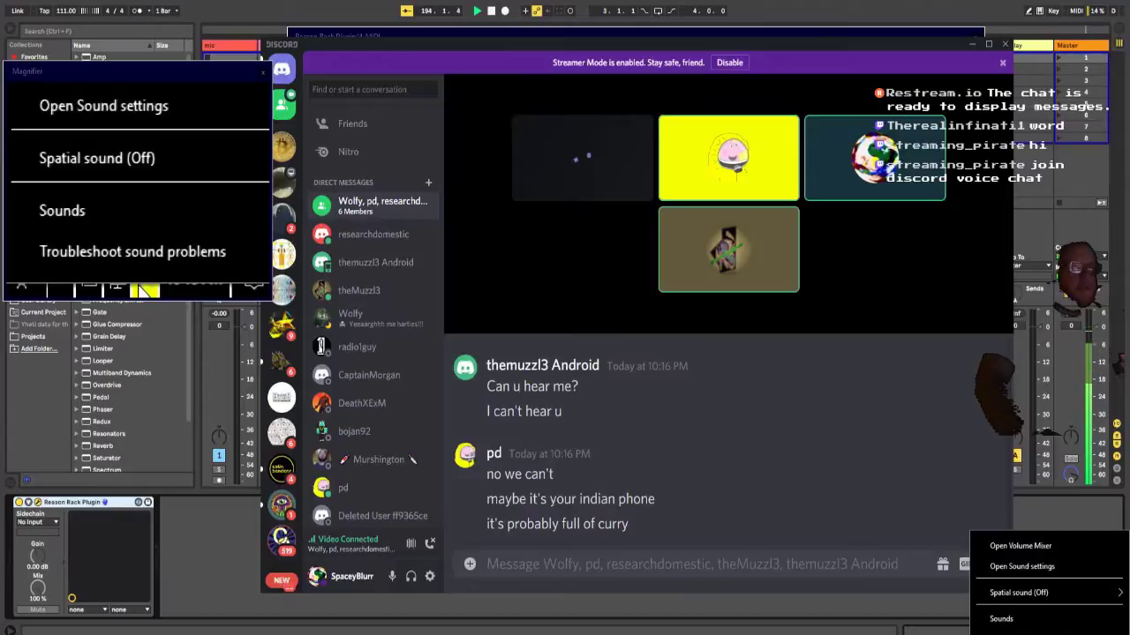
{"action": "left_click", "coordinate": [1041, 549]}
{"action": "left_click_drag", "start_coordinate": [1015, 518], "coordinate": [1020, 546]}
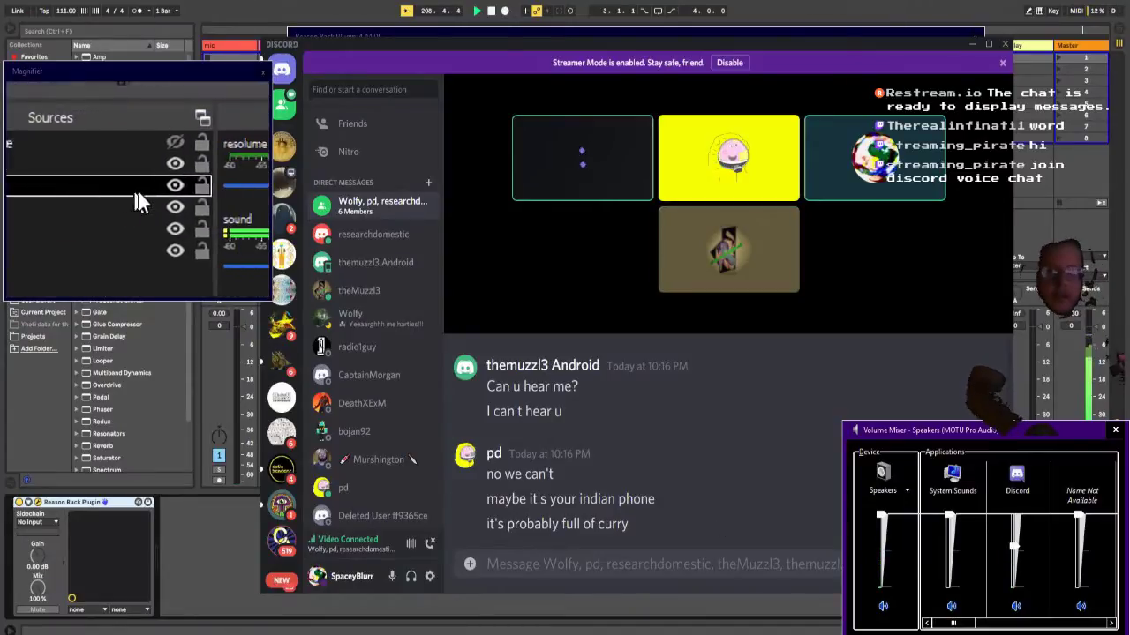
{"action": "left_click", "coordinate": [138, 193]}
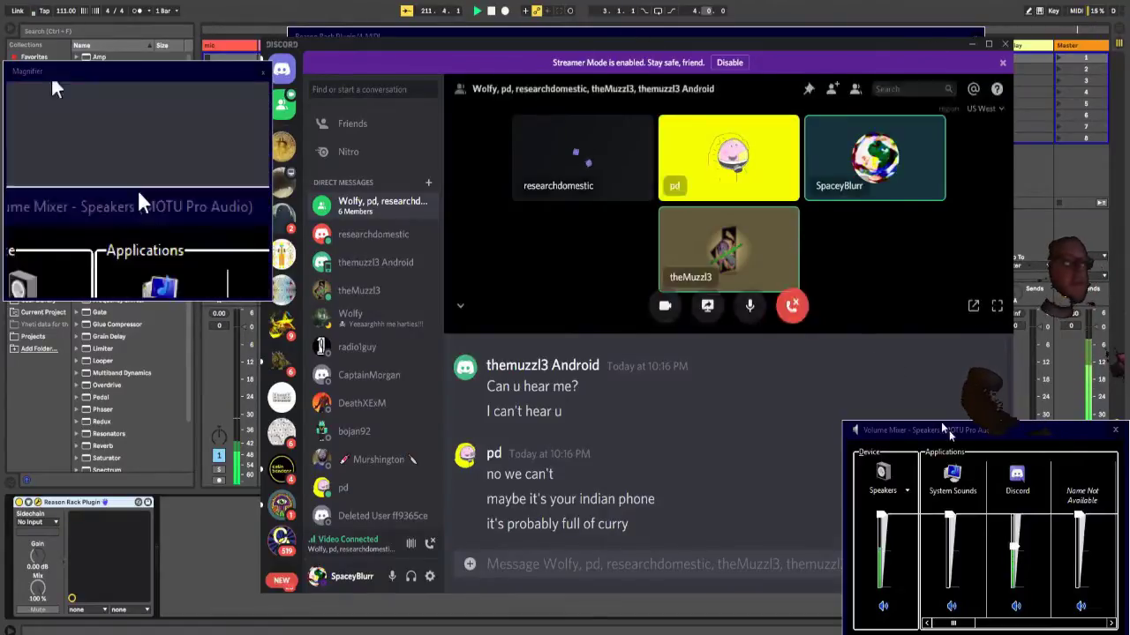
{"action": "mouse_move", "coordinate": [1015, 550]}
{"action": "mouse_move", "coordinate": [1015, 549]}
{"action": "left_mouse_down"}
{"action": "mouse_move", "coordinate": [1024, 606]}
{"action": "mouse_move", "coordinate": [1023, 555]}
{"action": "left_mouse_up"}
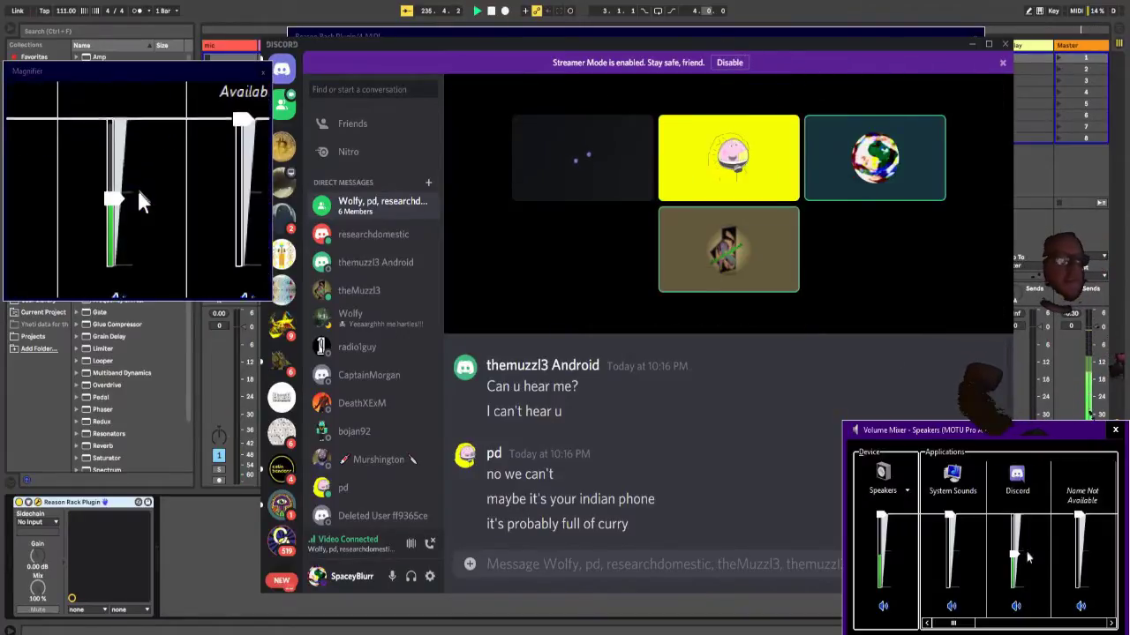
{"action": "left_click_drag", "start_coordinate": [1017, 555], "coordinate": [1017, 571]}
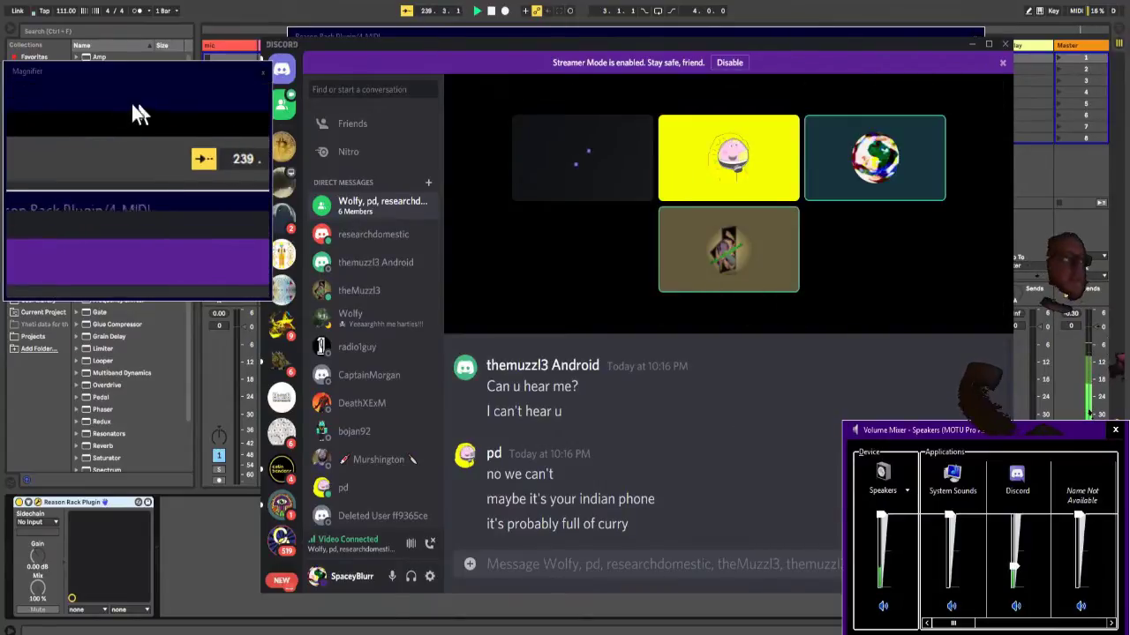
Step: Move the Discord window off the Drum Sequencer and bring the Reason Rack Plugin window back to the front
{"action": "left_click_drag", "start_coordinate": [470, 53], "coordinate": [59, 292]}
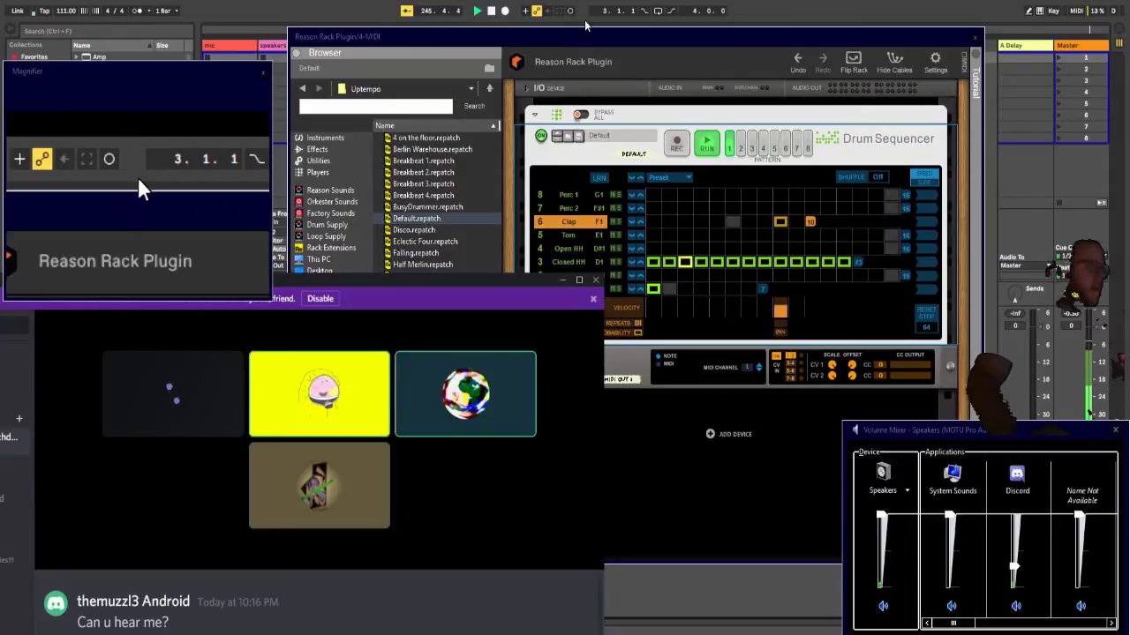
{"action": "left_click", "coordinate": [600, 36]}
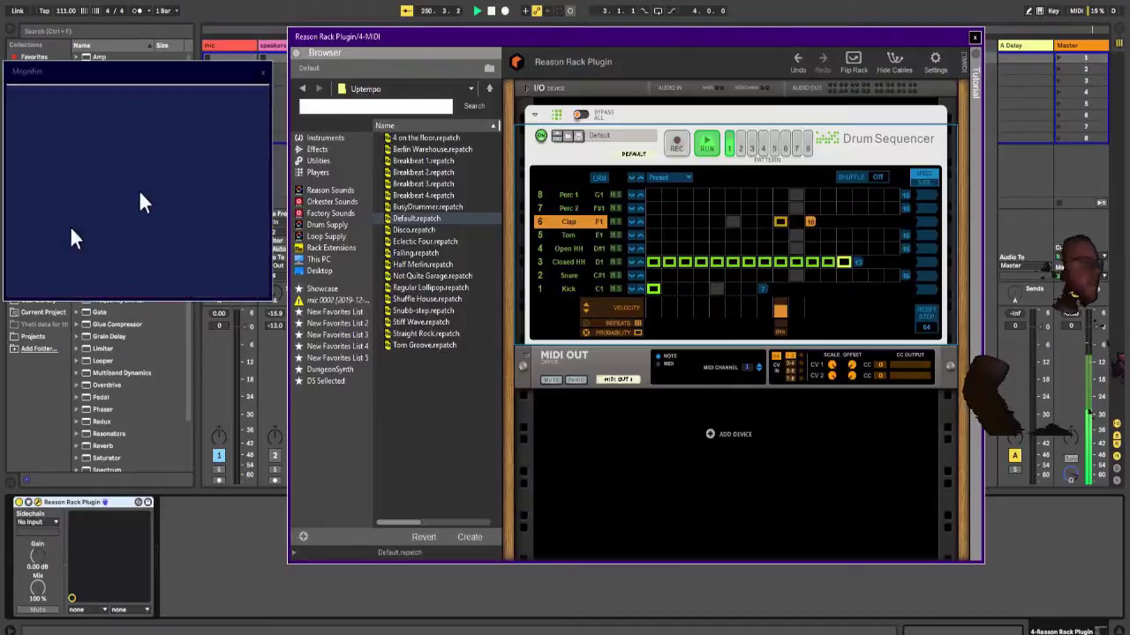
{"action": "left_click_drag", "start_coordinate": [0, 279], "coordinate": [0, 330]}
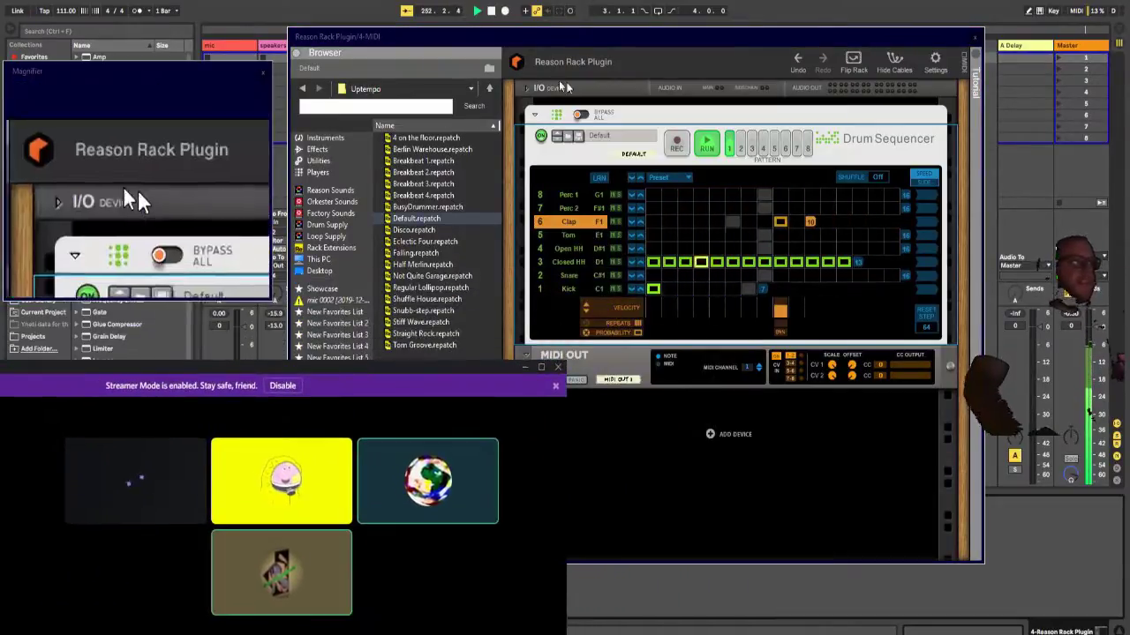
{"action": "left_click", "coordinate": [572, 41]}
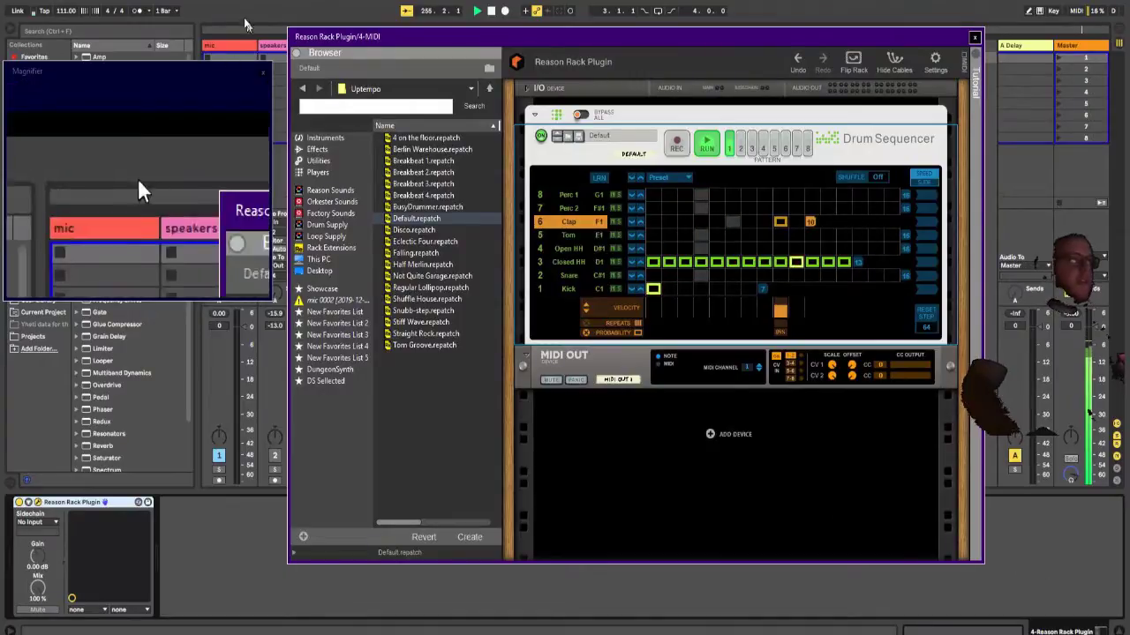
Step: Reposition the rack window to uncover the Ableton Live tracks, and close it
{"action": "left_click_drag", "start_coordinate": [521, 45], "coordinate": [554, 26]}
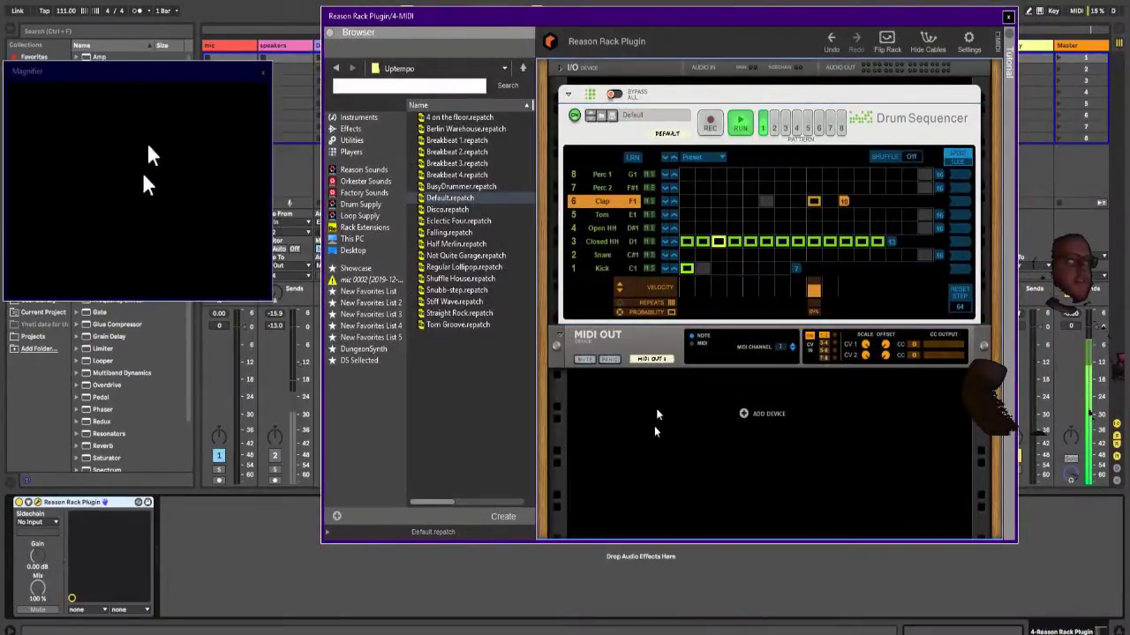
{"action": "left_click_drag", "start_coordinate": [637, 21], "coordinate": [630, 78]}
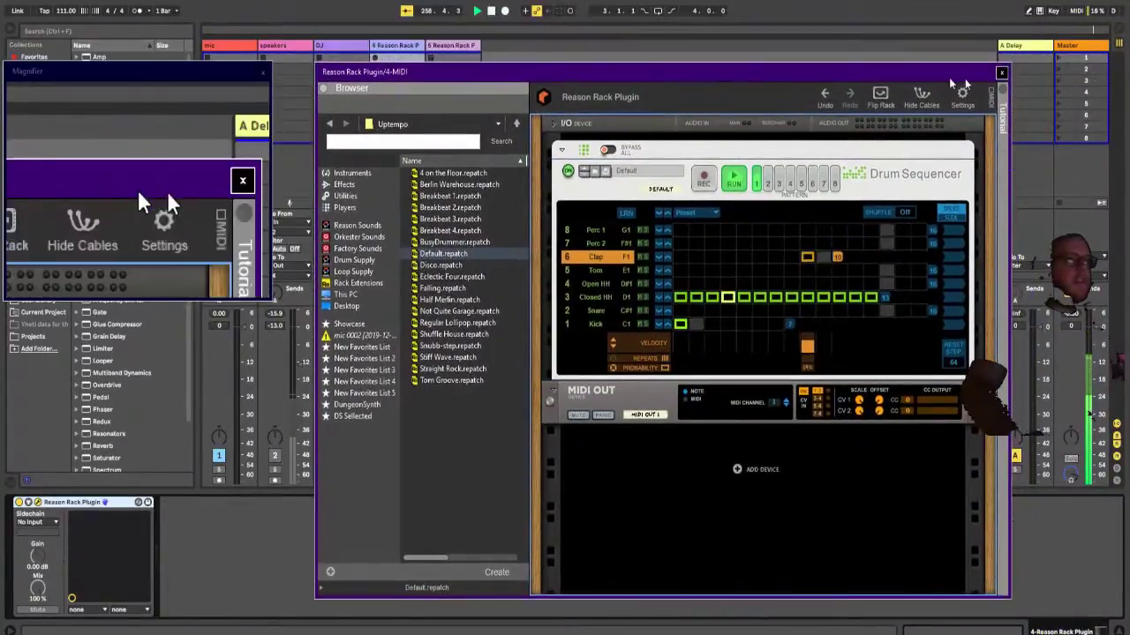
{"action": "left_click", "coordinate": [1002, 75]}
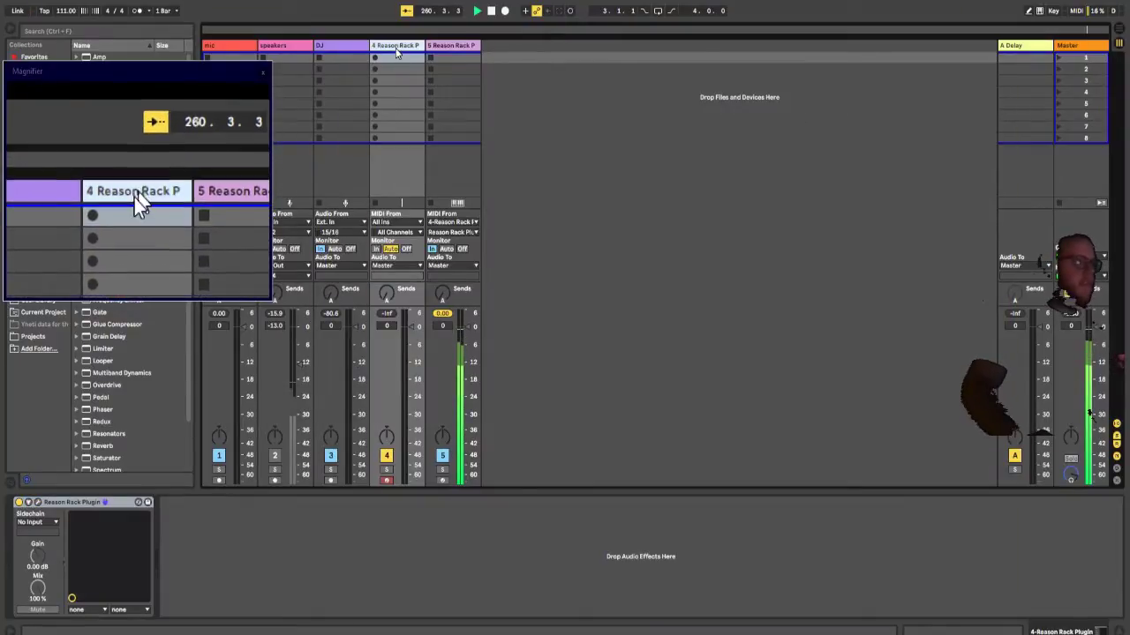
Step: Insert a new MIDI track after track 4 and load the VST3 Reason Rack Plugin instrument onto it
{"action": "key", "text": "ctrl+shift+t"}
{"action": "left_click_drag", "start_coordinate": [179, 108], "coordinate": [835, 115]}
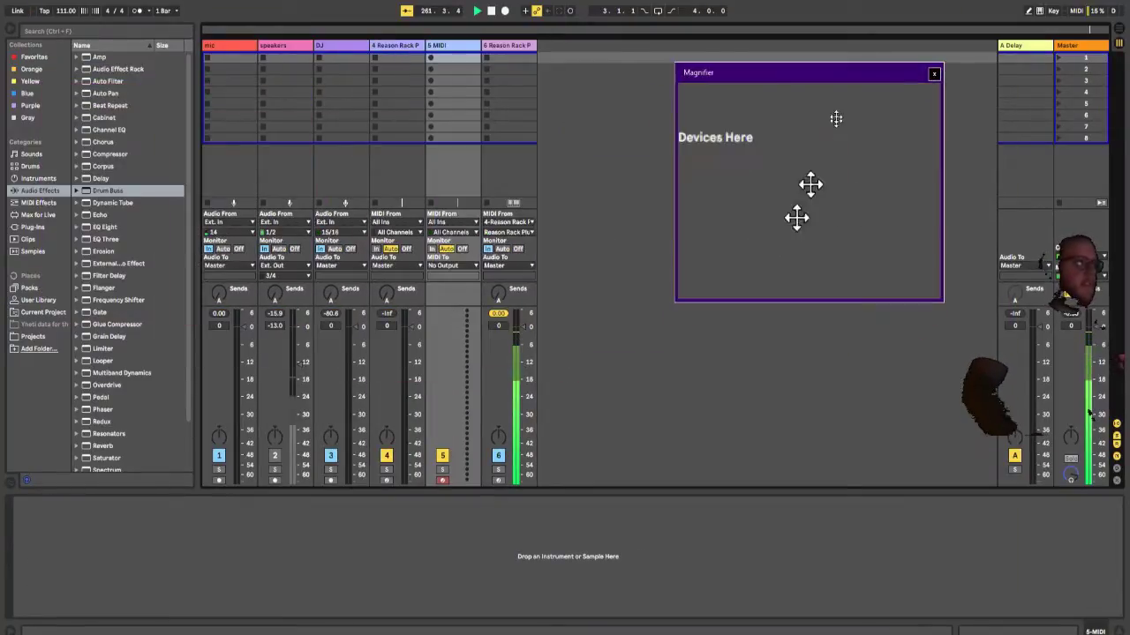
{"action": "left_click", "coordinate": [34, 229]}
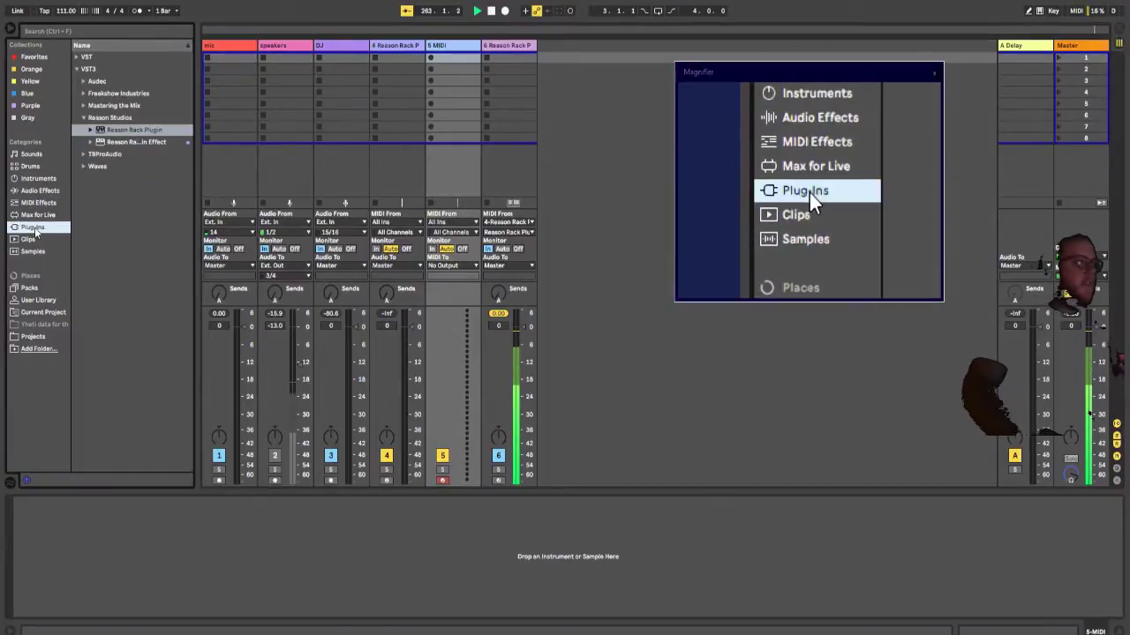
{"action": "left_click", "coordinate": [115, 132]}
{"action": "left_click_drag", "start_coordinate": [115, 133], "coordinate": [448, 56]}
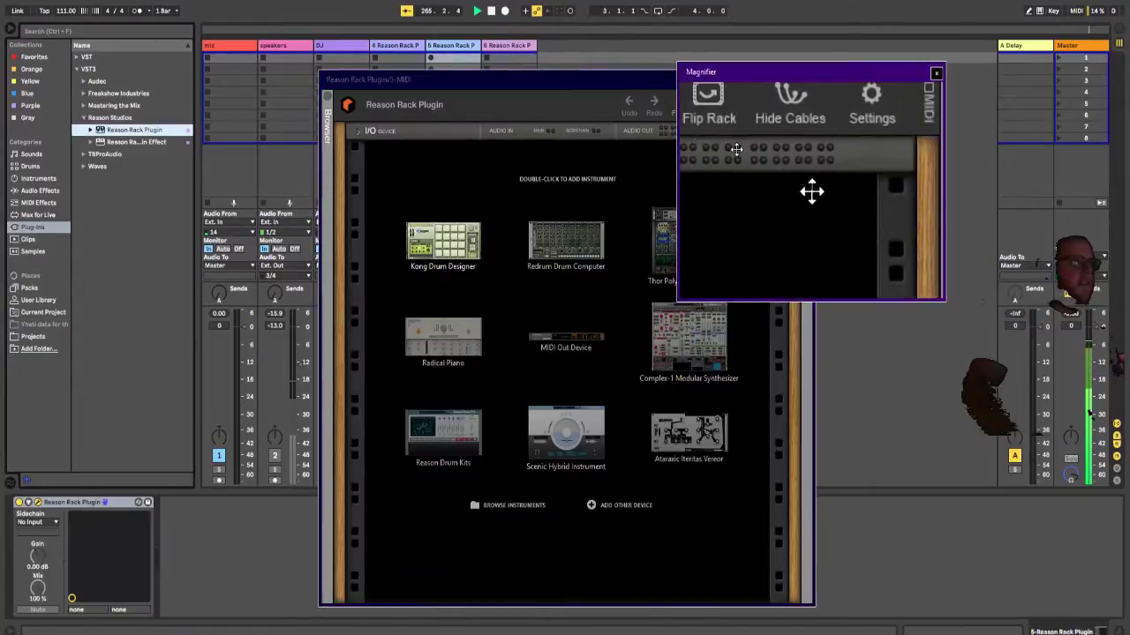
Step: Add a Quad Note Generator from the Players category of the rack's browser to the new Reason rack
{"action": "left_click_drag", "start_coordinate": [619, 78], "coordinate": [541, 2]}
{"action": "left_click", "coordinate": [249, 39]}
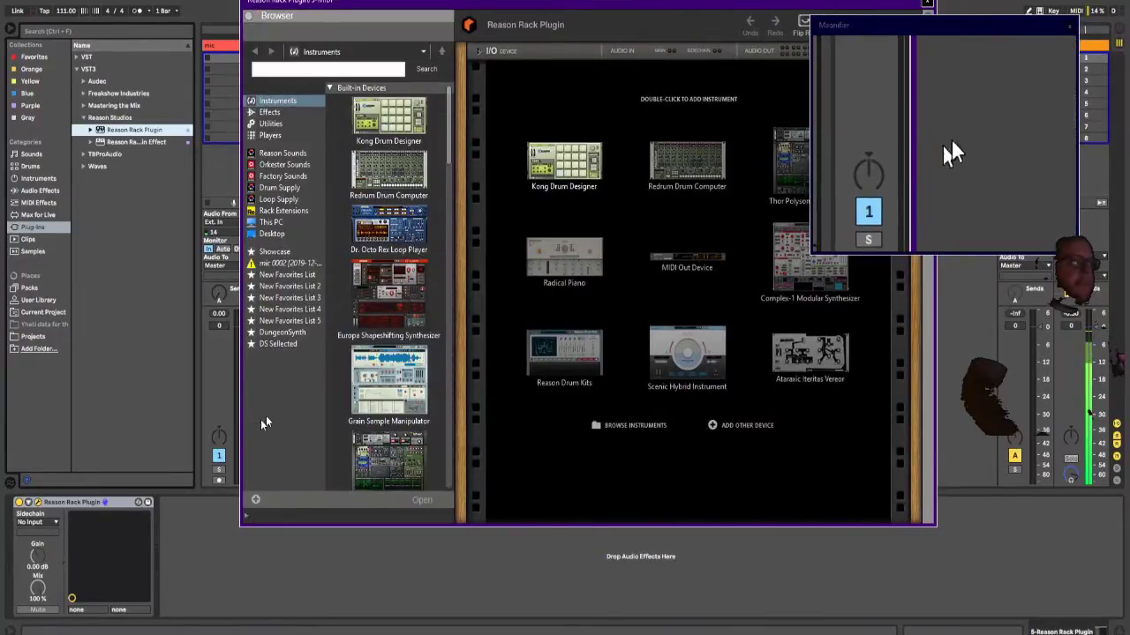
{"action": "left_click", "coordinate": [270, 135]}
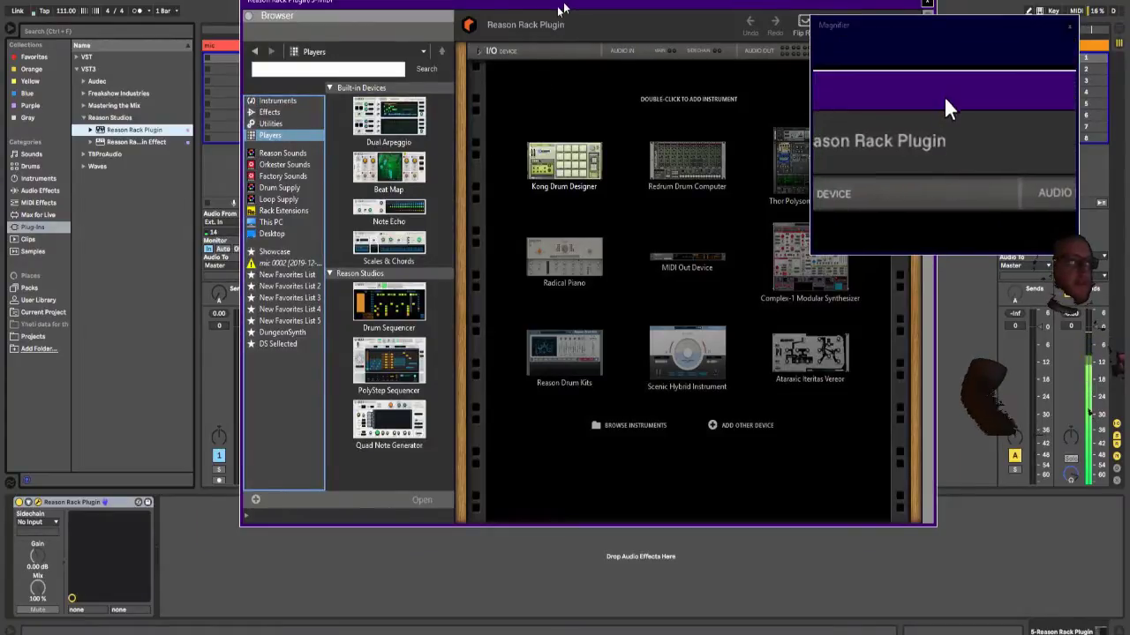
{"action": "left_click_drag", "start_coordinate": [570, 1], "coordinate": [436, 26]}
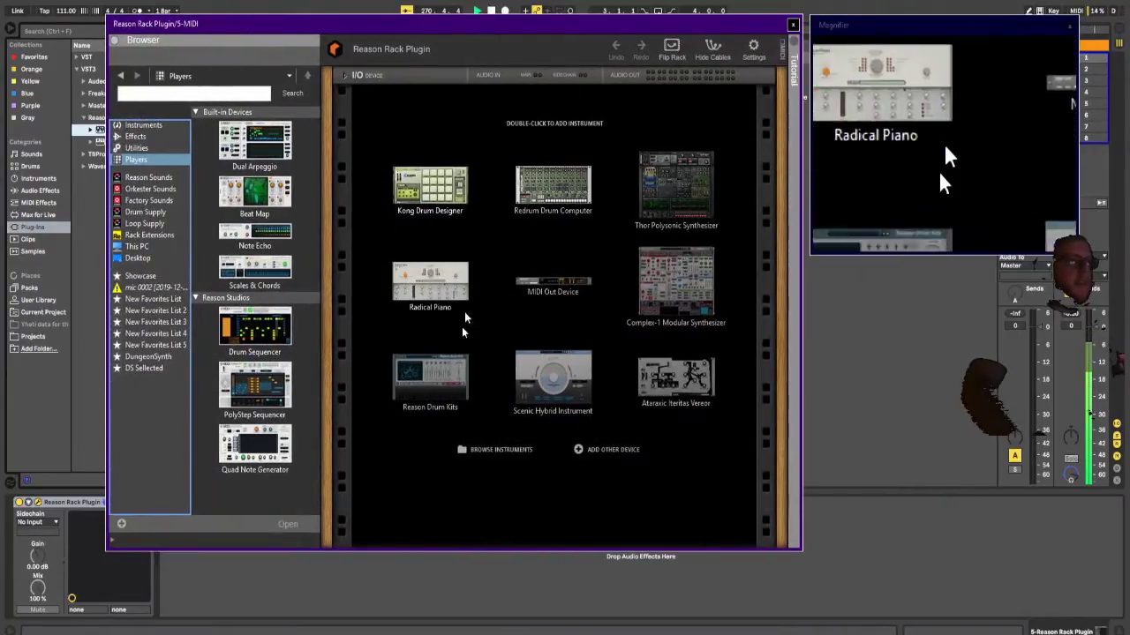
{"action": "left_click", "coordinate": [255, 340]}
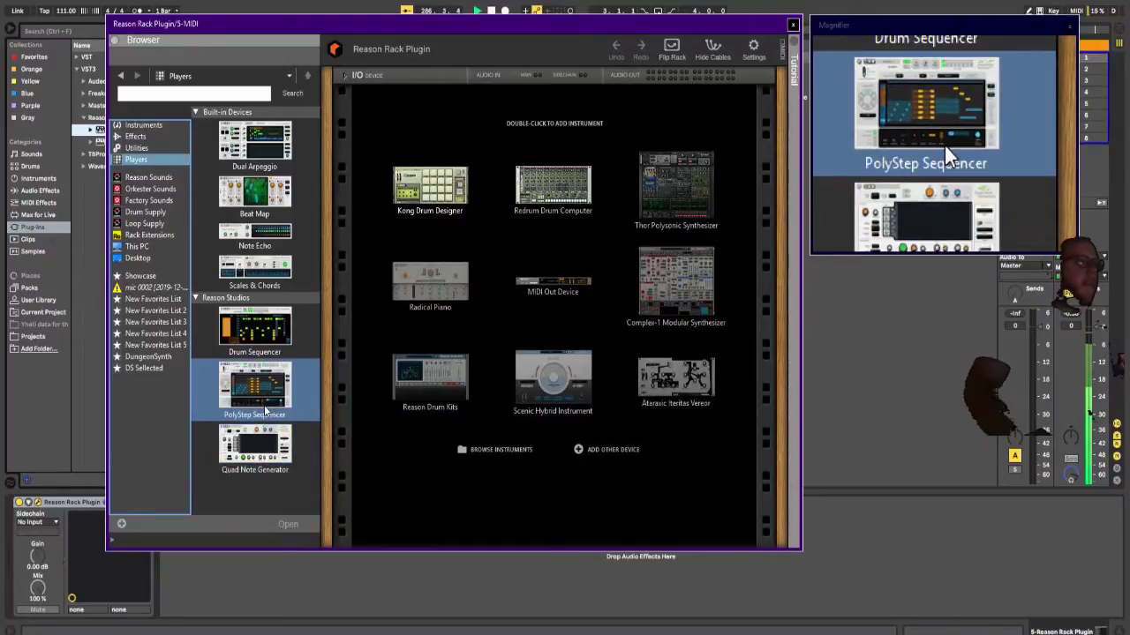
{"action": "key", "text": "Up"}
{"action": "key", "text": "Down"}
{"action": "left_click", "coordinate": [296, 438]}
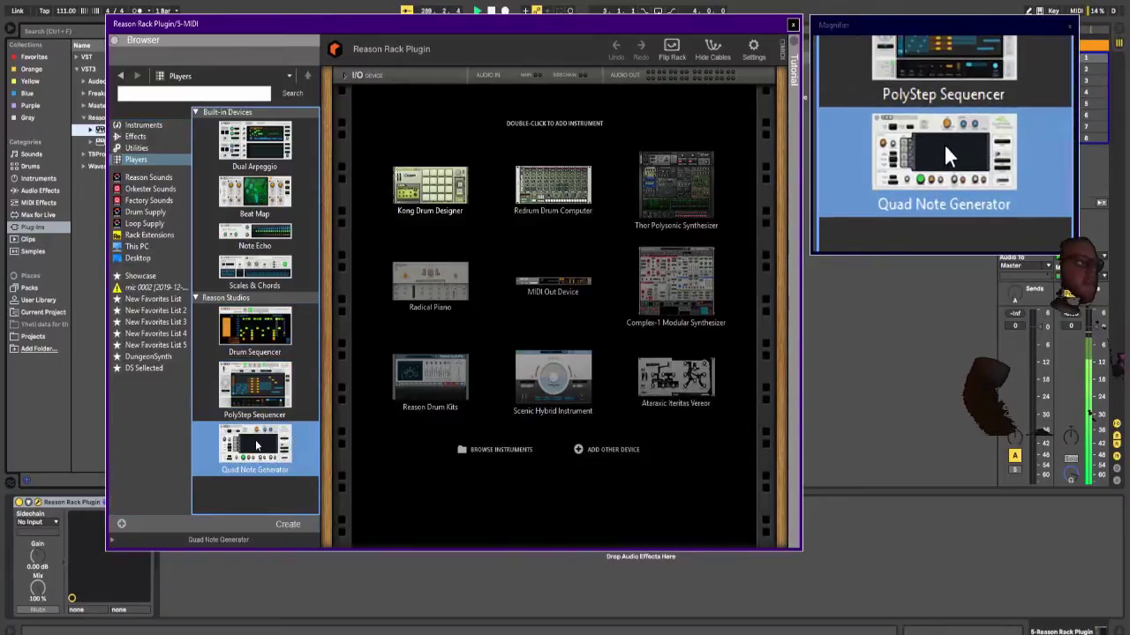
{"action": "double_click", "coordinate": [296, 439]}
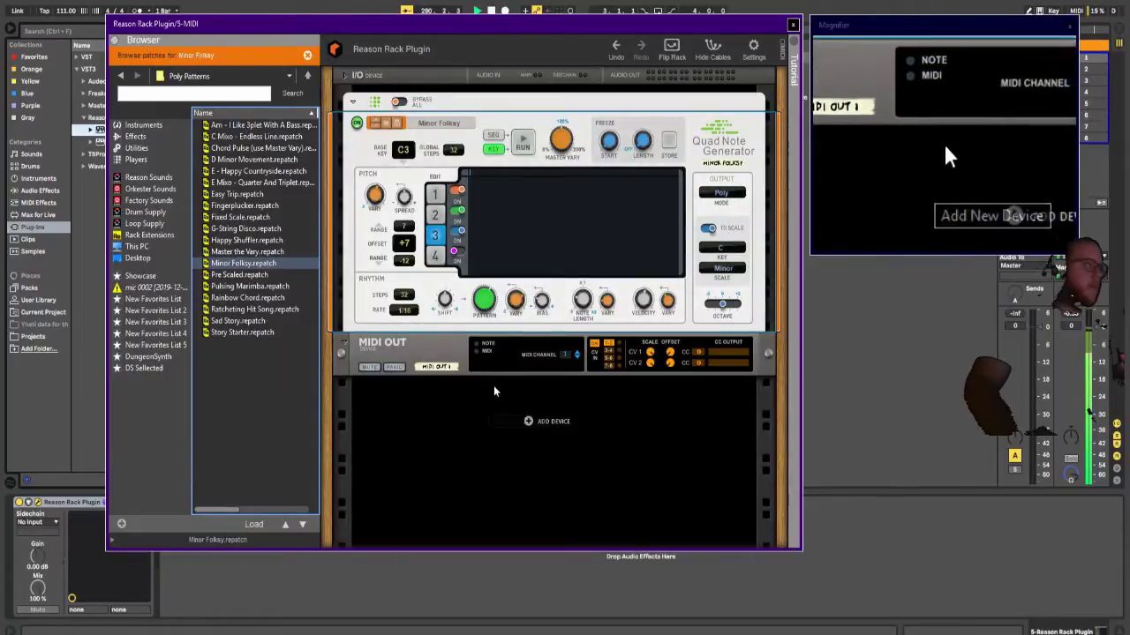
Step: Run the Quad Note Generator with only line 1 active, switching lines 2 and 3 off
{"action": "left_click", "coordinate": [434, 193]}
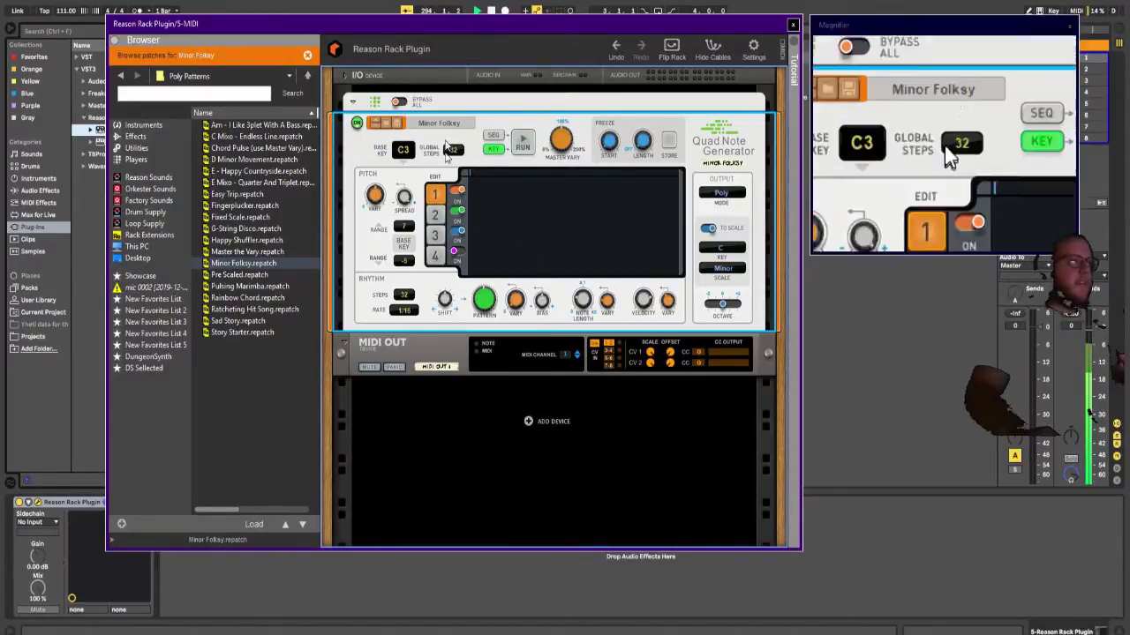
{"action": "left_click", "coordinate": [470, 103]}
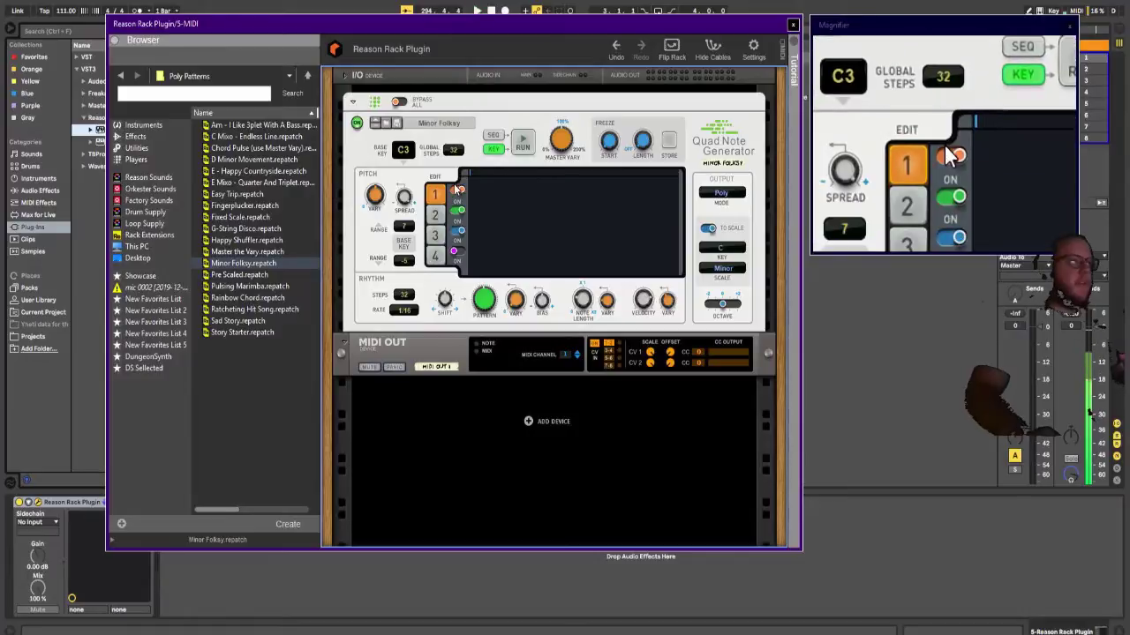
{"action": "left_click", "coordinate": [526, 150]}
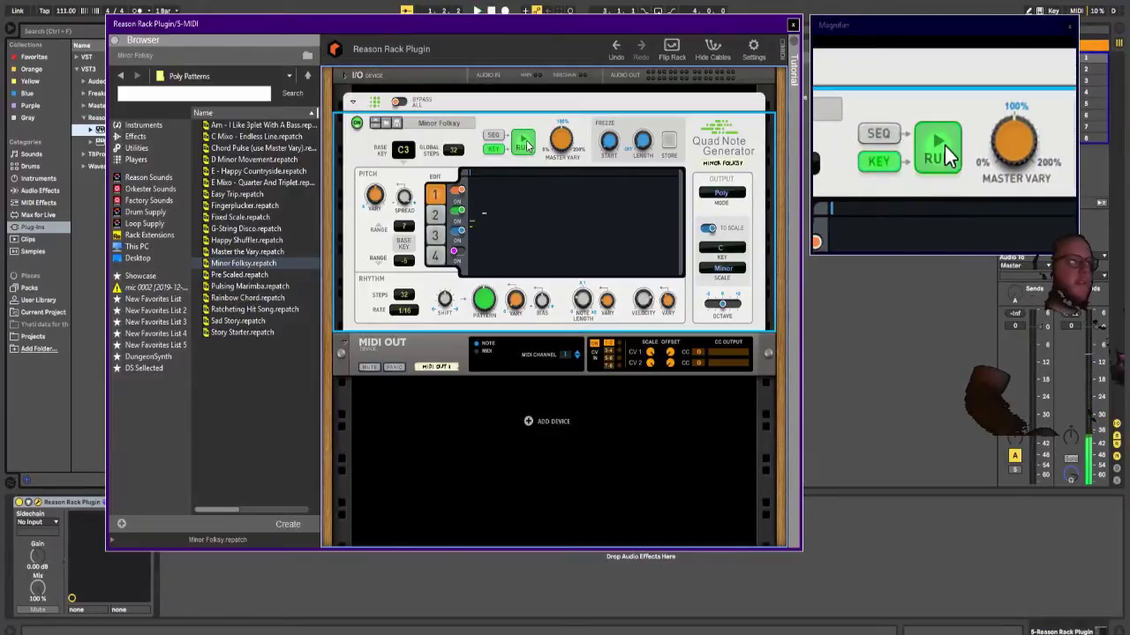
{"action": "left_click_drag", "start_coordinate": [622, 25], "coordinate": [585, 71]}
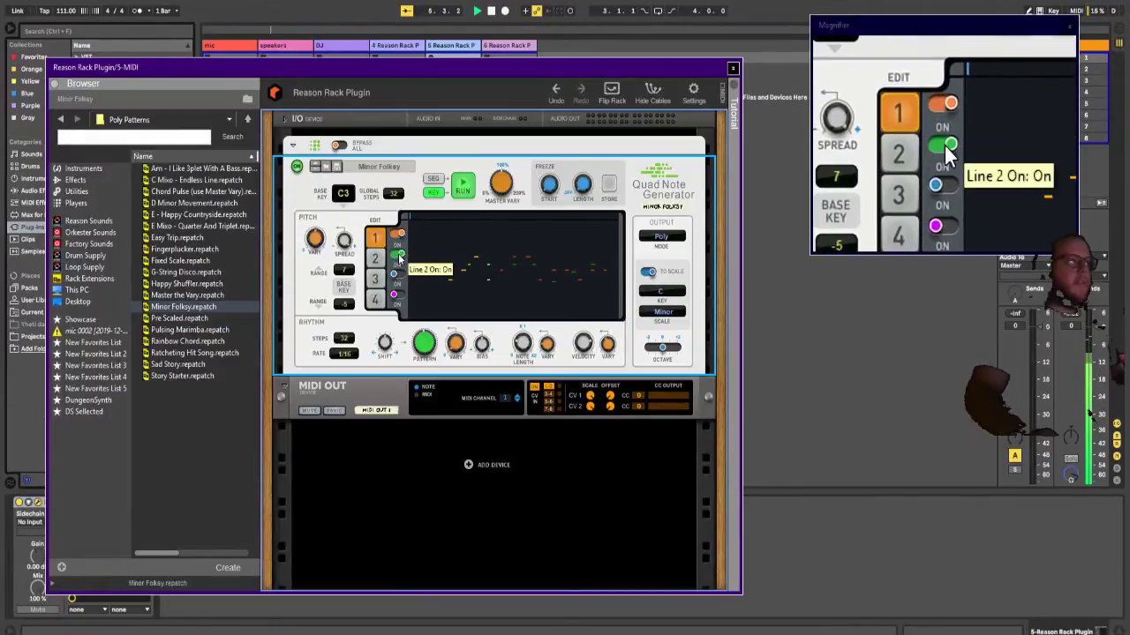
{"action": "left_click", "coordinate": [399, 255]}
Step: Move the rack window off the tracks and insert another MIDI track after track 6
{"action": "left_click_drag", "start_coordinate": [570, 76], "coordinate": [266, 5]}
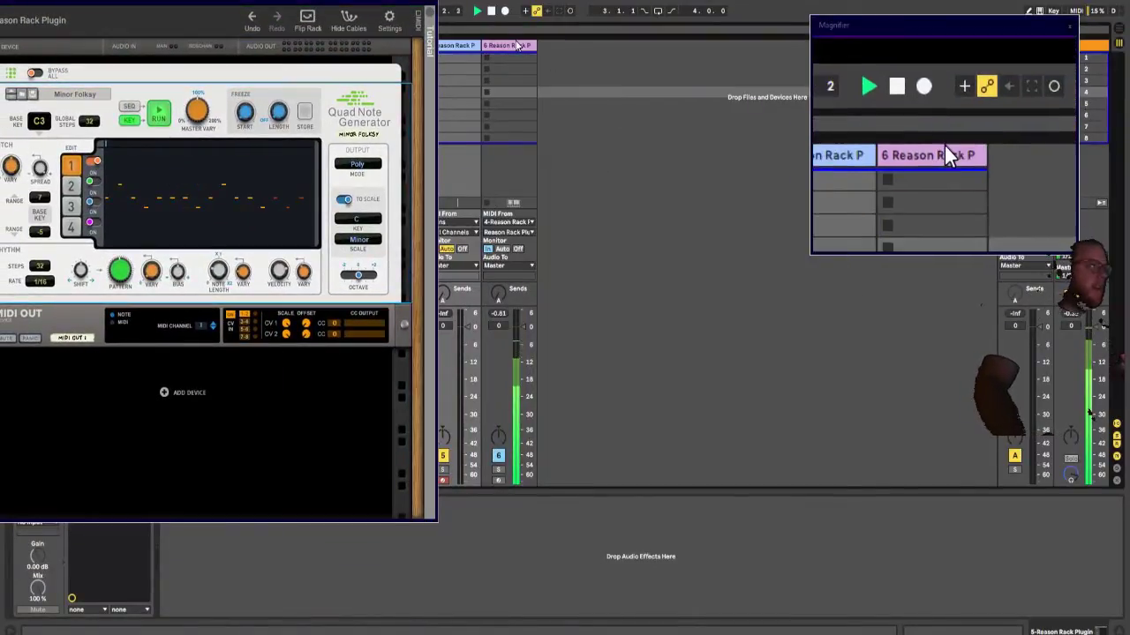
{"action": "left_click", "coordinate": [519, 45]}
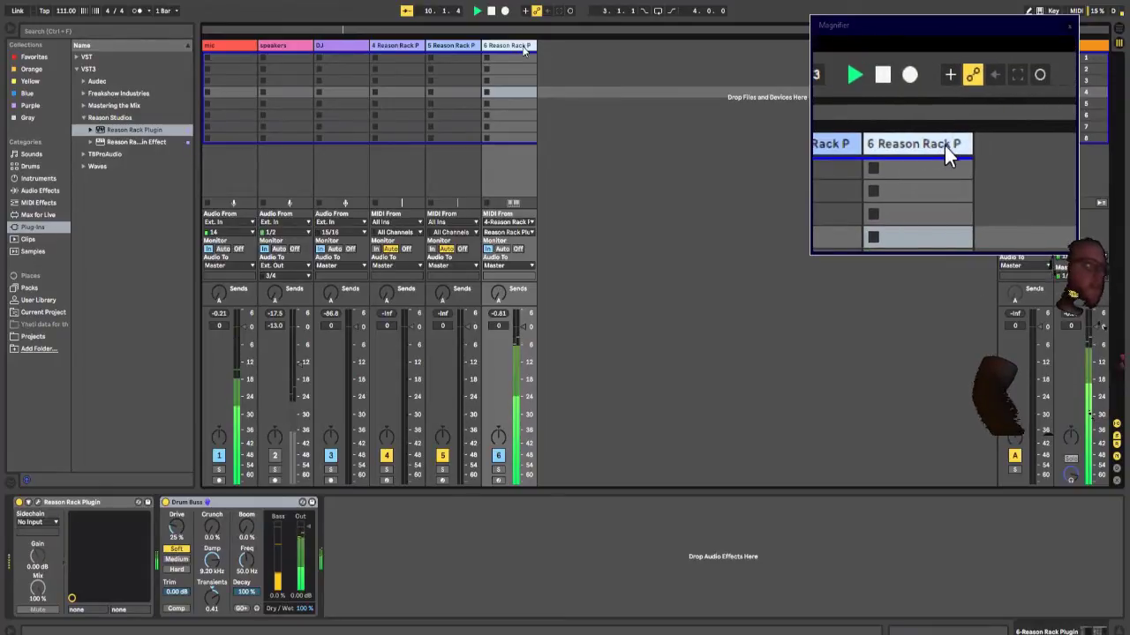
{"action": "key", "text": "ctrl+shift+t"}
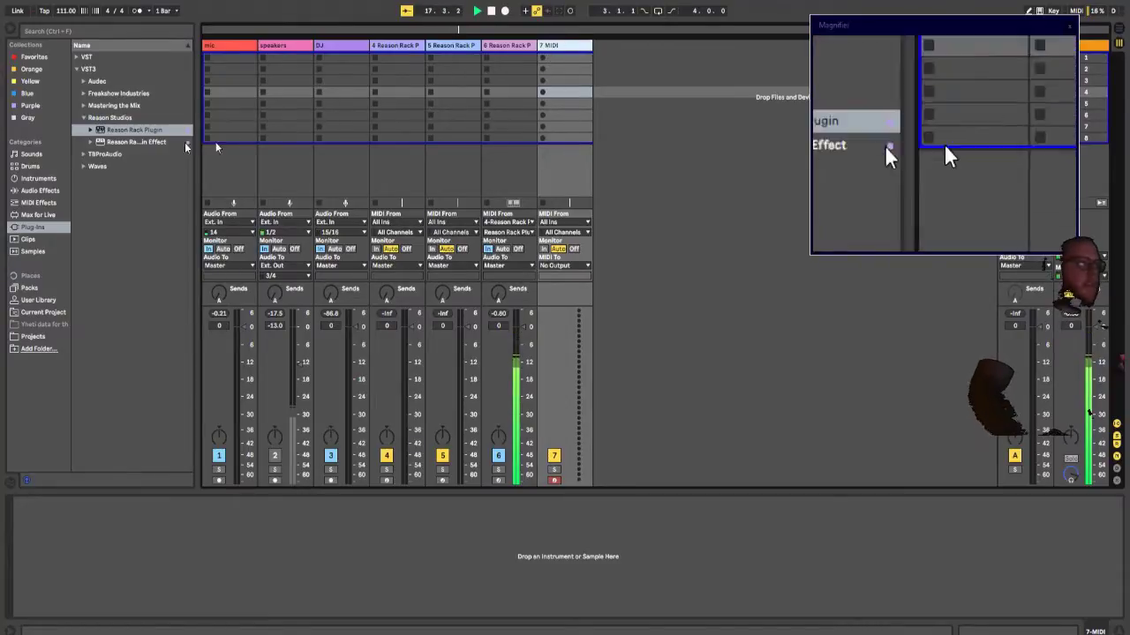
{"action": "left_click", "coordinate": [135, 132]}
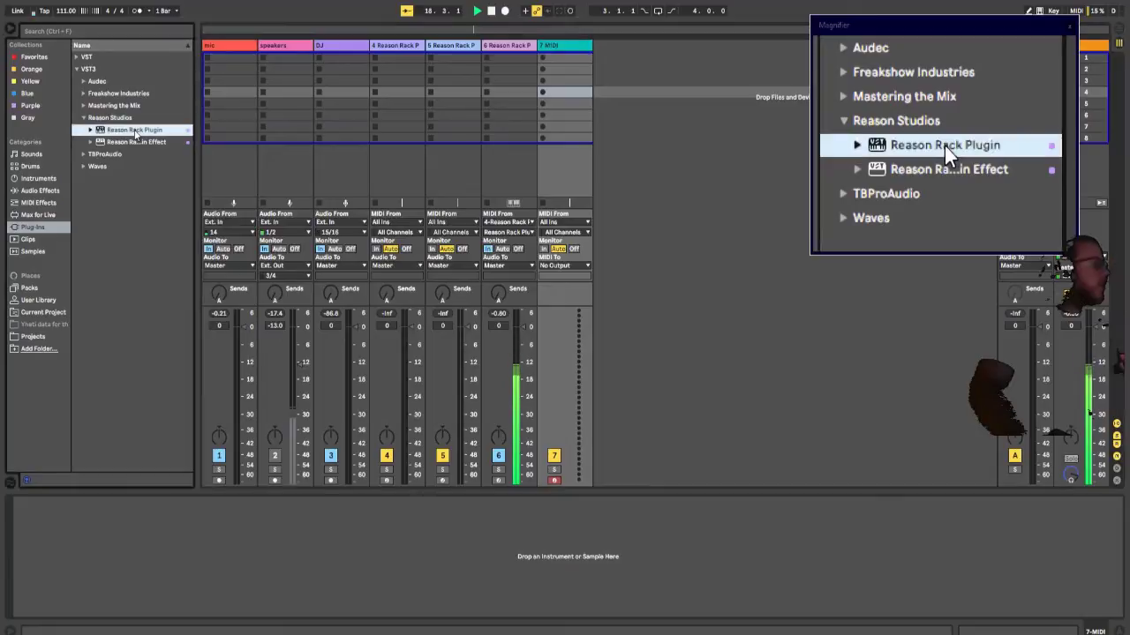
{"action": "left_click_drag", "start_coordinate": [134, 133], "coordinate": [556, 62]}
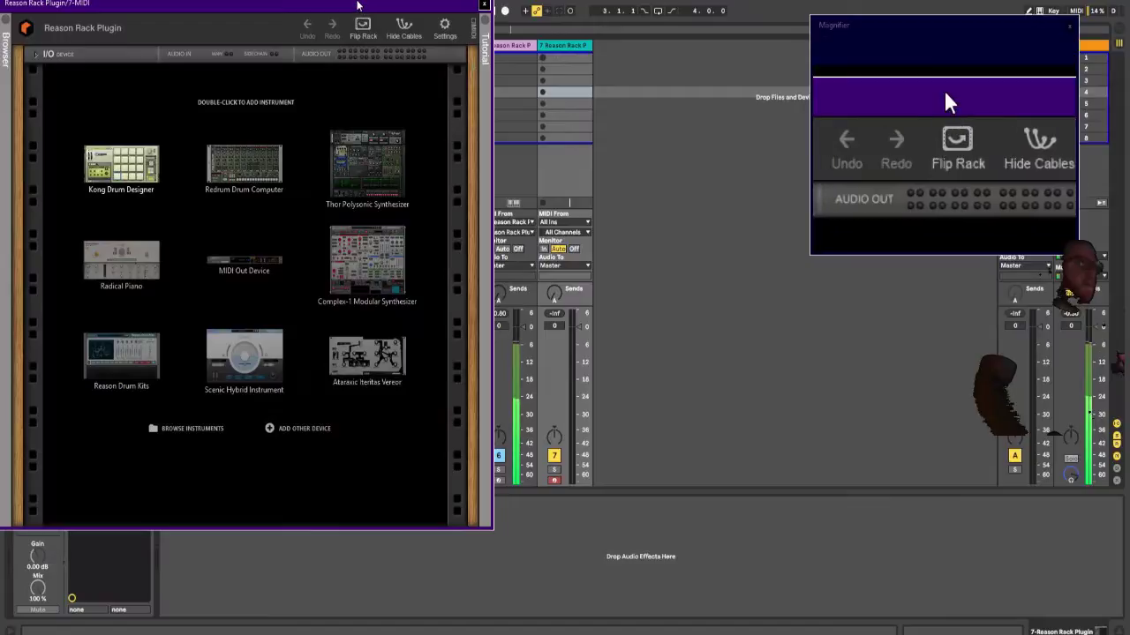
{"action": "left_click_drag", "start_coordinate": [357, 5], "coordinate": [530, 46]}
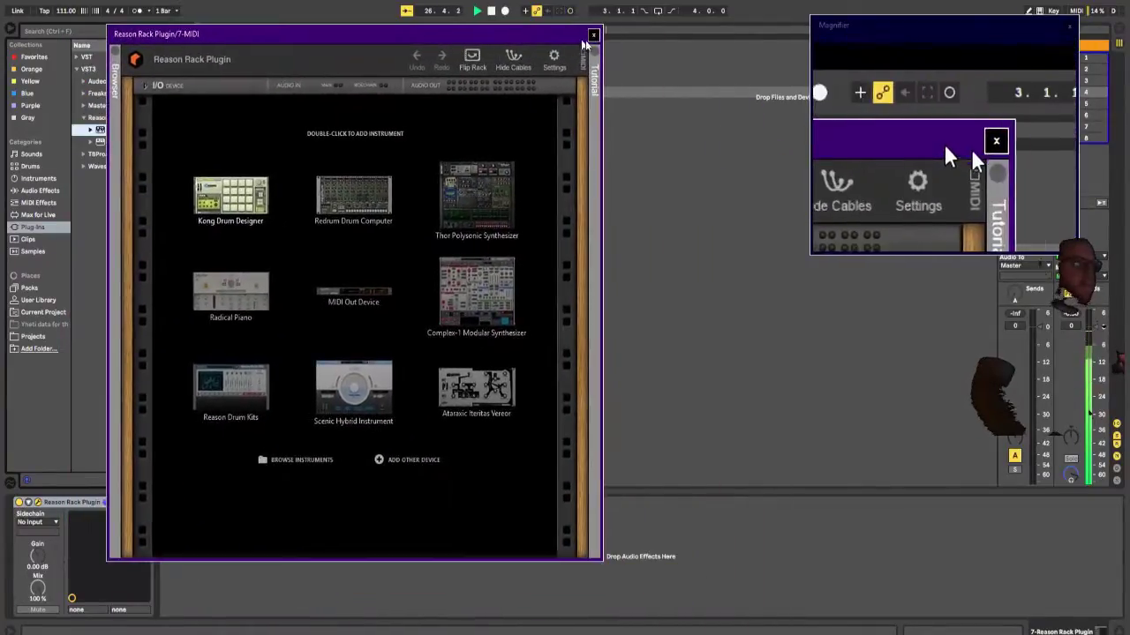
{"action": "left_click", "coordinate": [594, 35]}
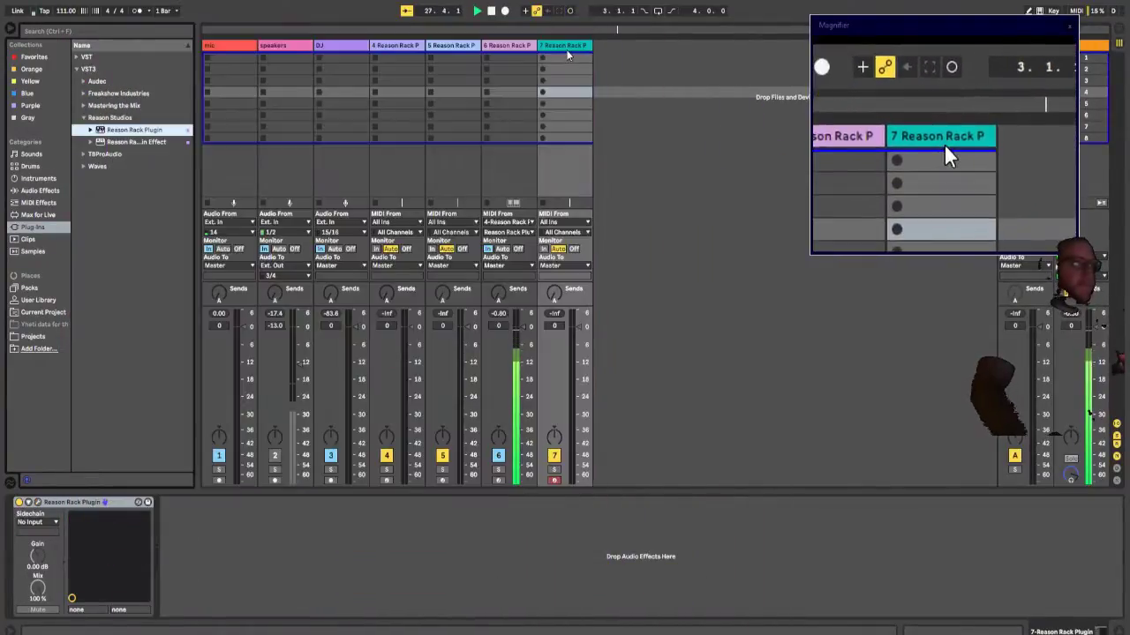
{"action": "left_click", "coordinate": [75, 504]}
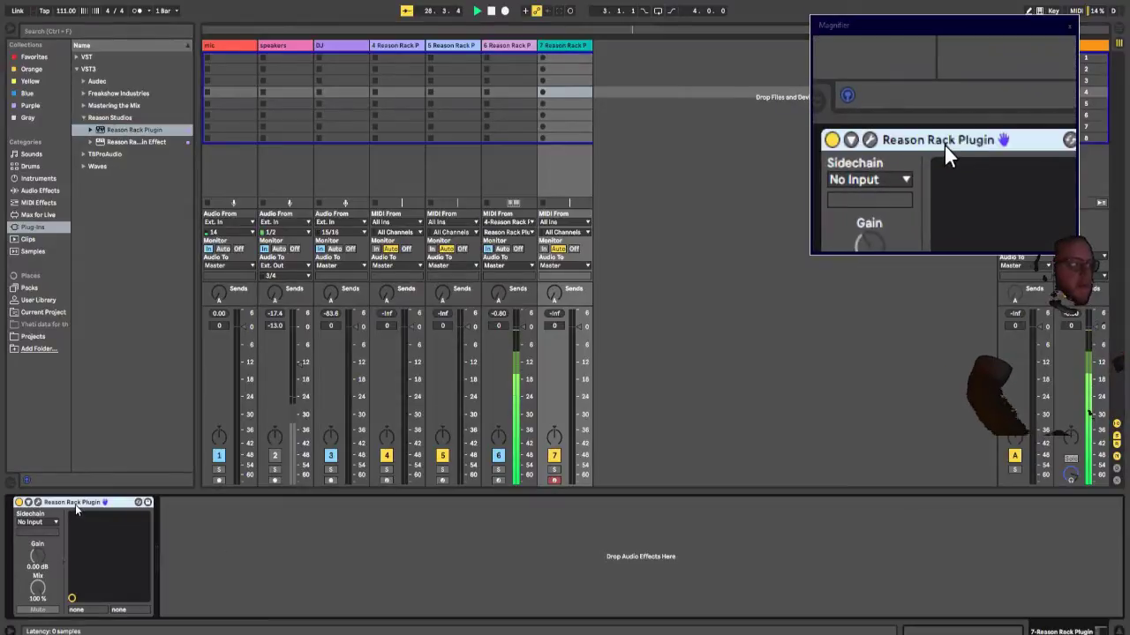
{"action": "key", "text": "Delete"}
{"action": "left_click", "coordinate": [507, 45]}
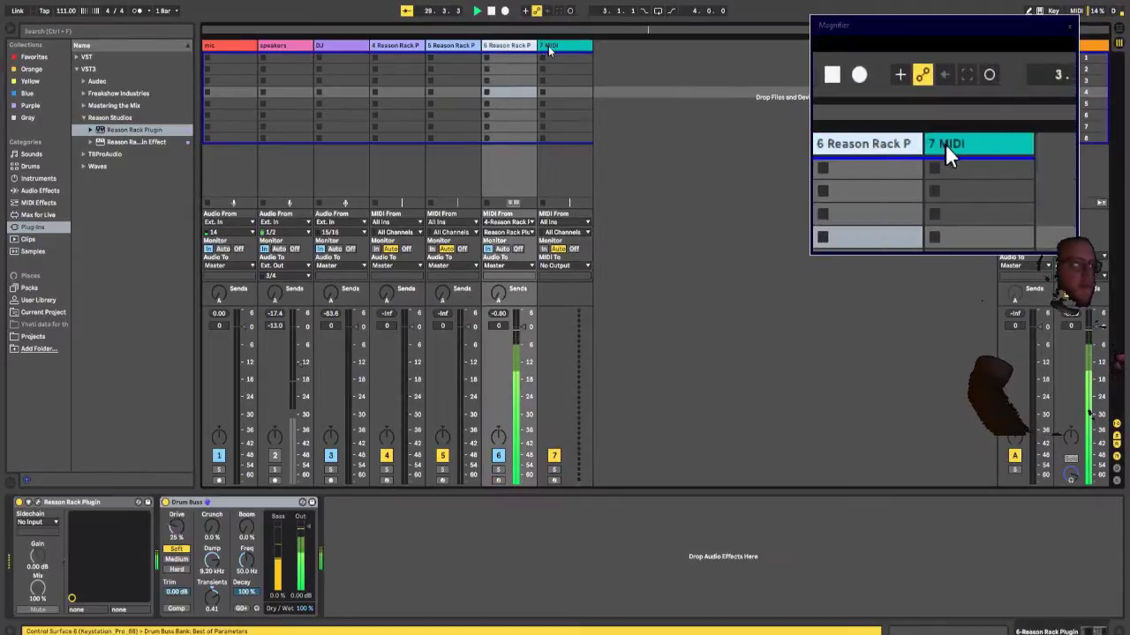
{"action": "left_click", "coordinate": [560, 46]}
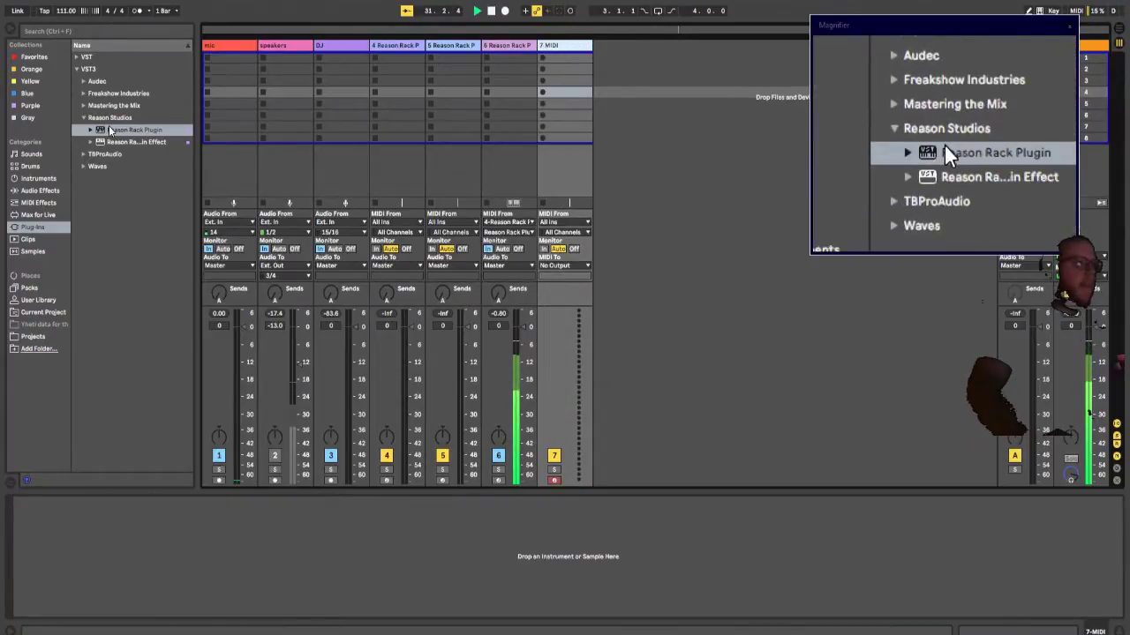
{"action": "left_click", "coordinate": [516, 47]}
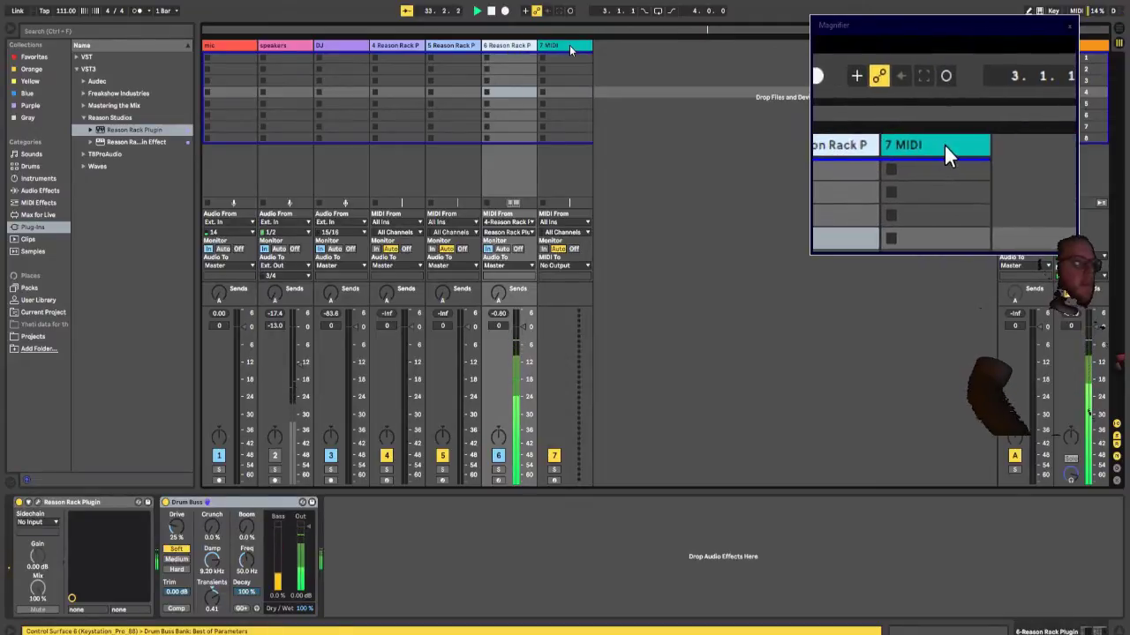
Step: Move the Quad Note Generator's rack window below the track headers and rename its track as Player1
{"action": "left_click", "coordinate": [460, 45]}
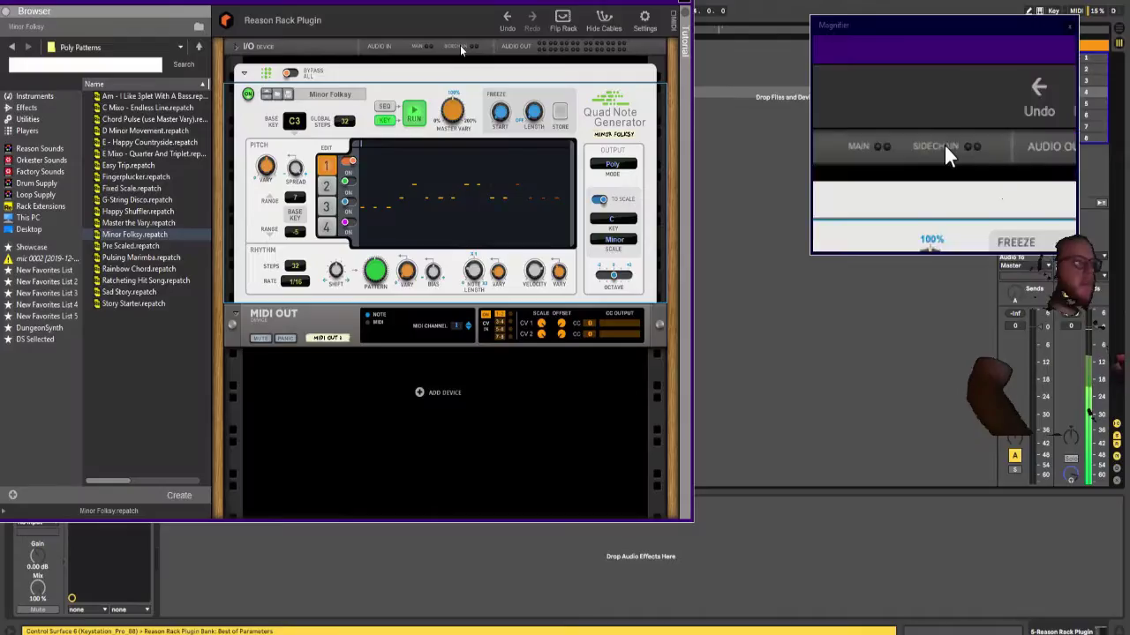
{"action": "left_click_drag", "start_coordinate": [541, 2], "coordinate": [571, 238]}
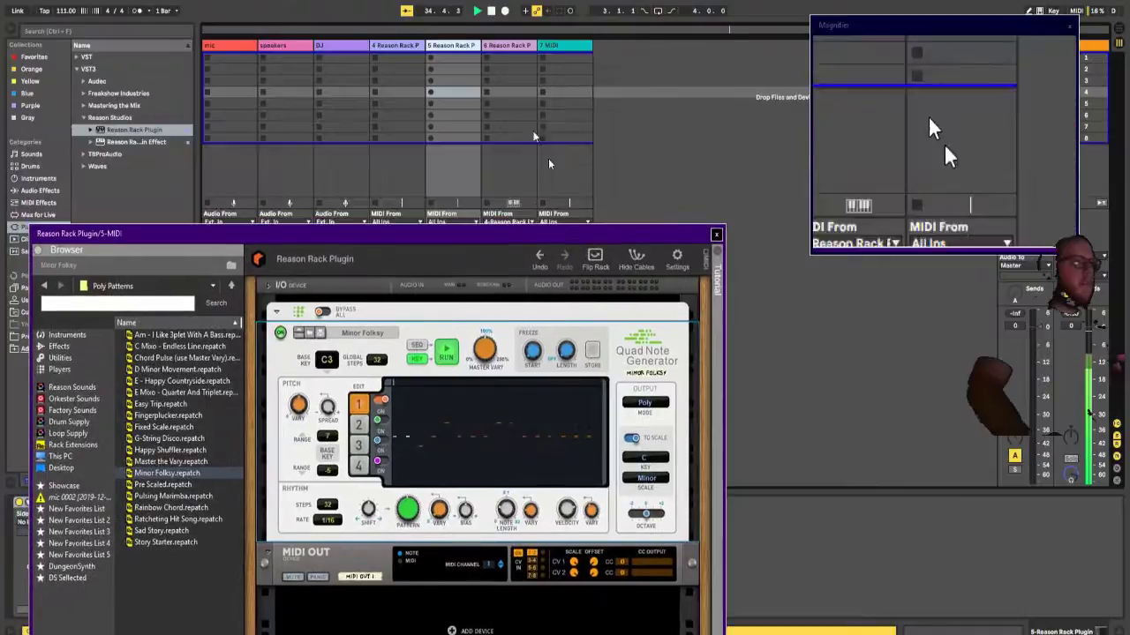
{"action": "left_click", "coordinate": [469, 48]}
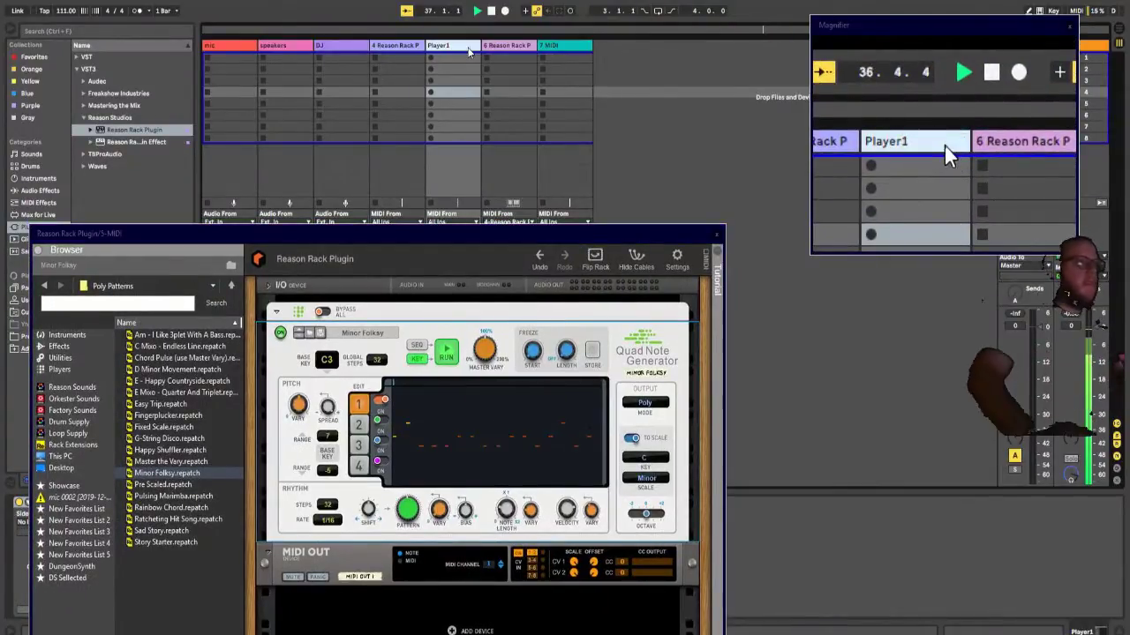
Step: Open track 4's Drum Sequencer rack, move its window below the track headers, and rename the track as player1
{"action": "left_click", "coordinate": [542, 47]}
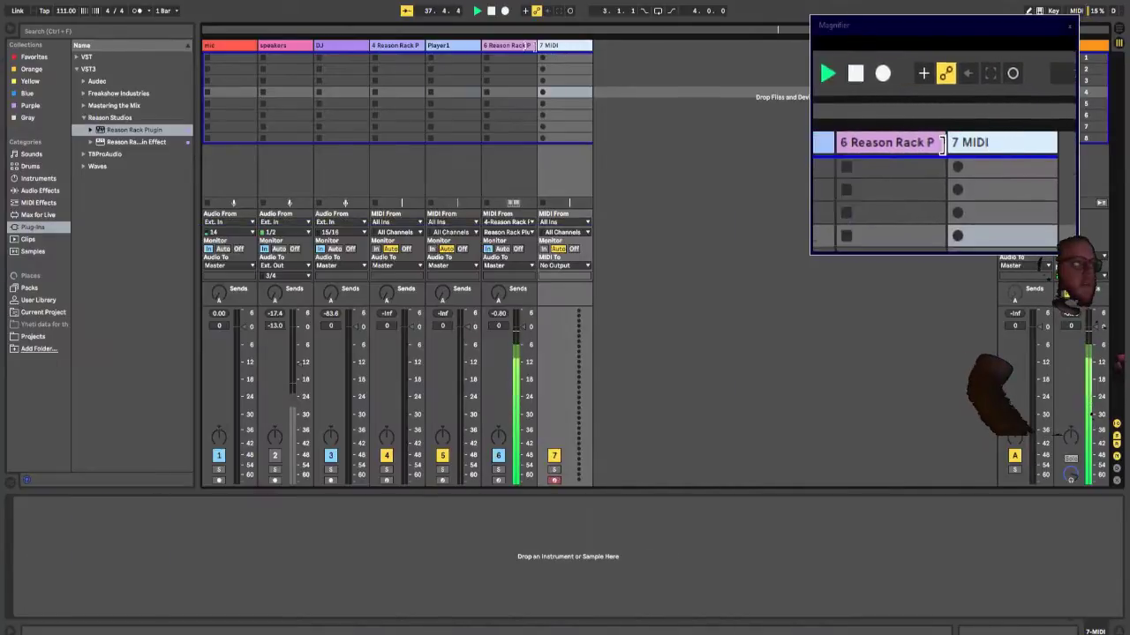
{"action": "left_click", "coordinate": [518, 46]}
{"action": "left_click", "coordinate": [407, 48]}
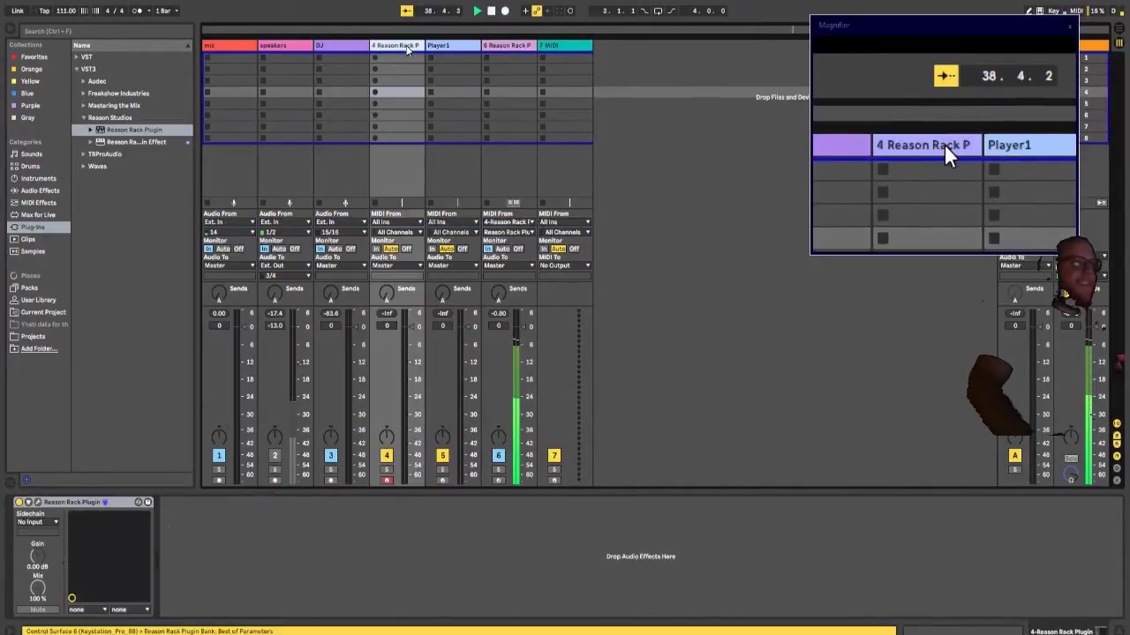
{"action": "left_click", "coordinate": [38, 502]}
{"action": "left_click_drag", "start_coordinate": [465, 61], "coordinate": [389, 235]}
{"action": "left_click", "coordinate": [401, 45]}
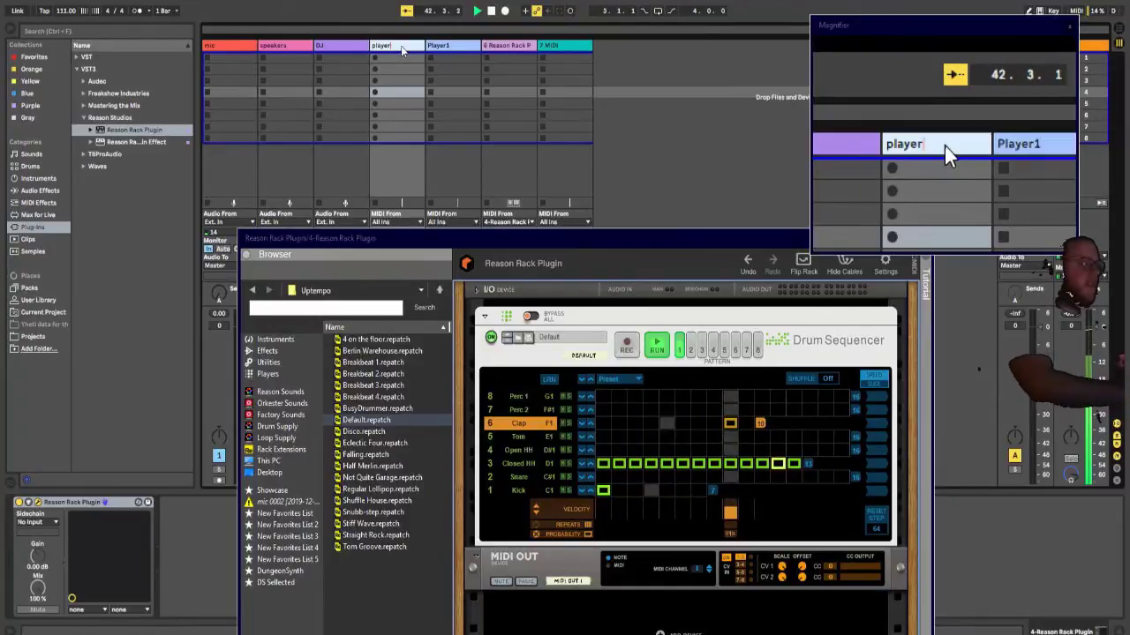
Step: Rename the Quad Note Generator's track as player2
{"action": "left_click", "coordinate": [440, 50]}
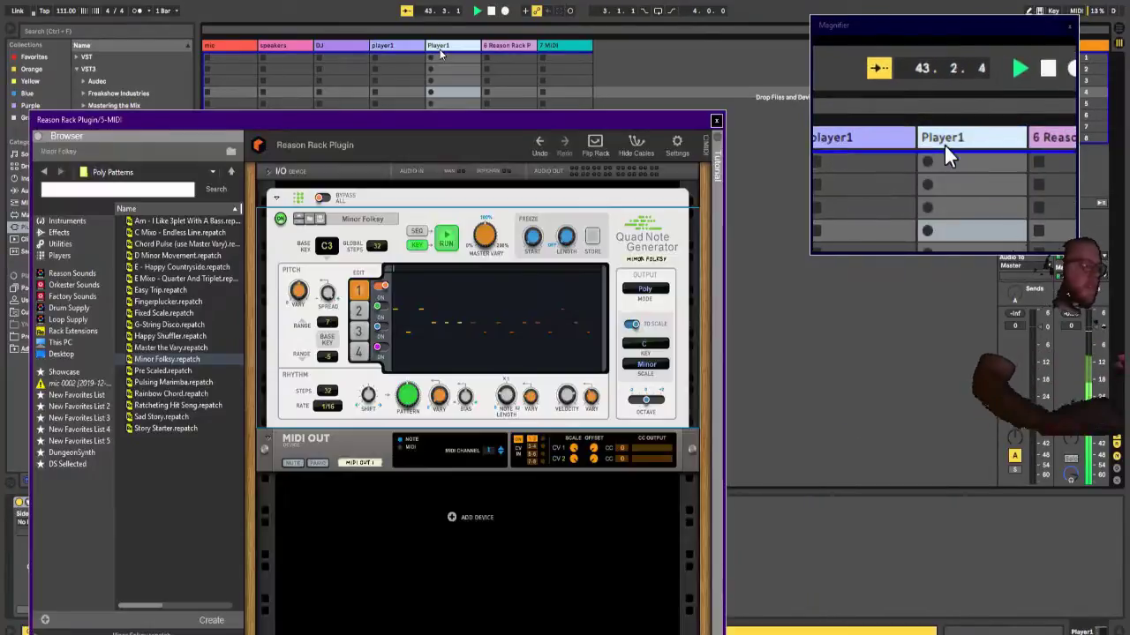
{"action": "left_click", "coordinate": [444, 50]}
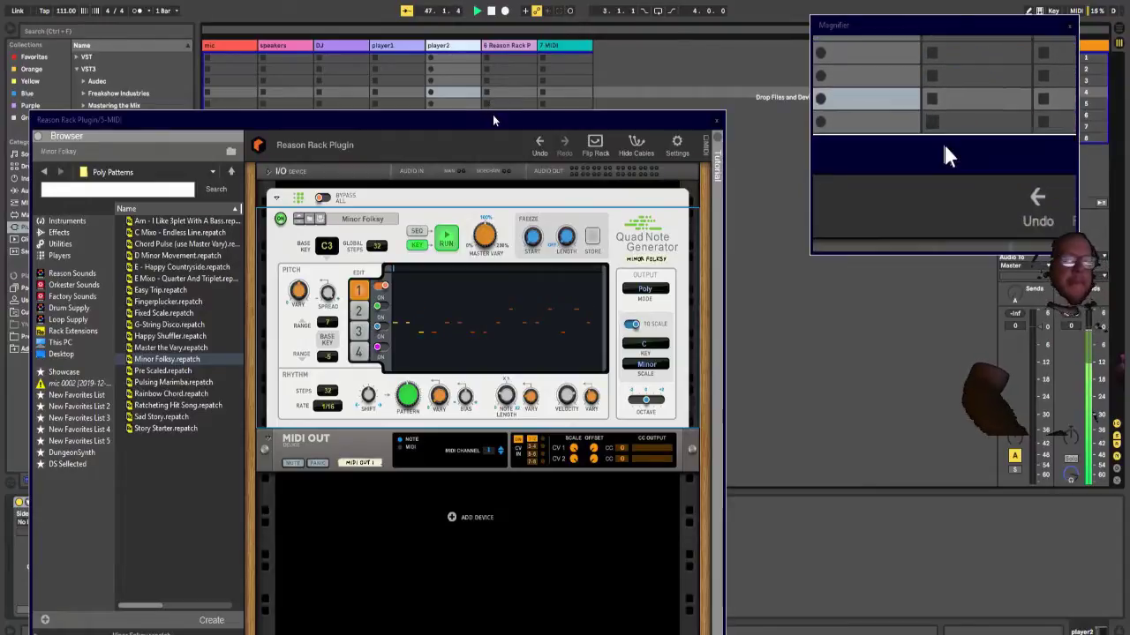
{"action": "left_click_drag", "start_coordinate": [504, 116], "coordinate": [527, 140]}
Step: Check the racks on the player1 and player2 tracks, and select track 6 with its Drum Buss
{"action": "left_click", "coordinate": [400, 46]}
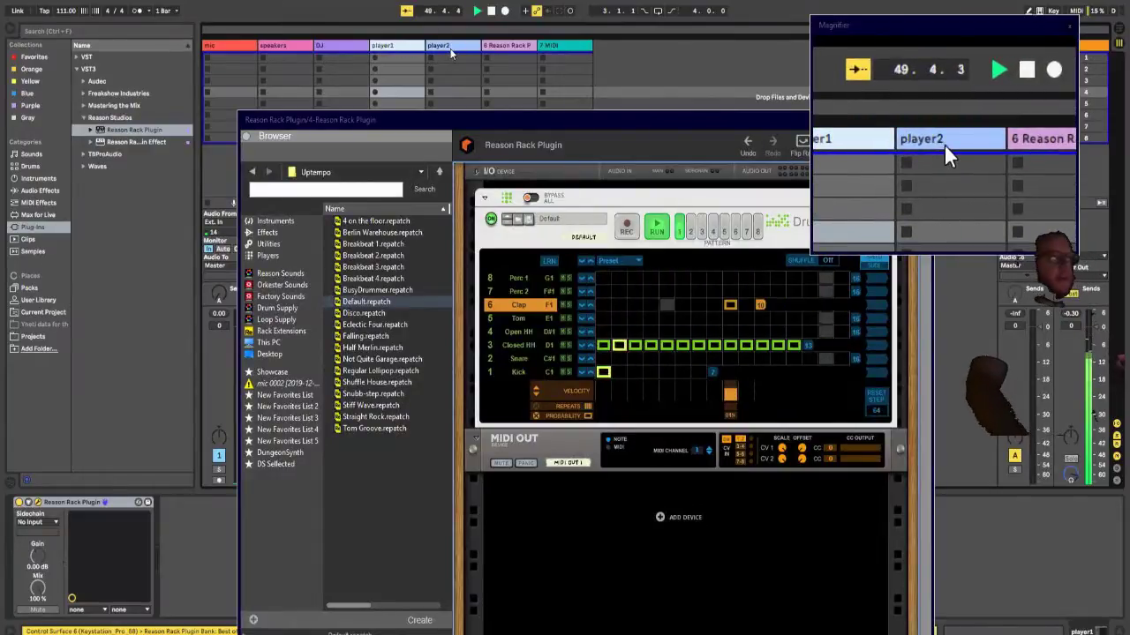
{"action": "left_click", "coordinate": [450, 53]}
{"action": "left_click", "coordinate": [493, 46]}
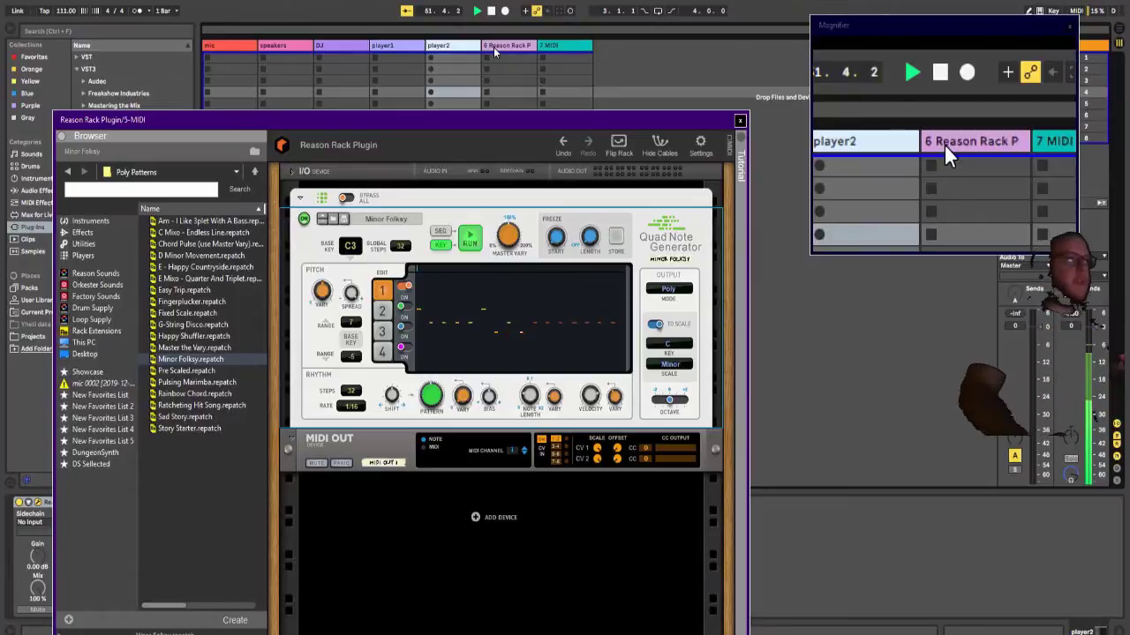
{"action": "left_click", "coordinate": [493, 47]}
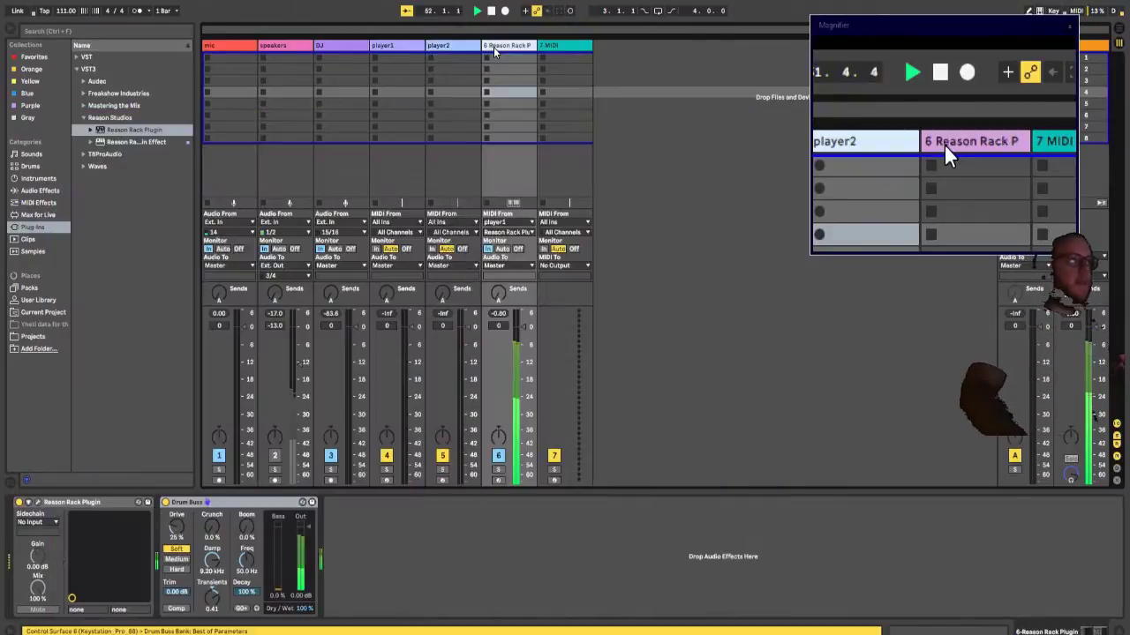
Step: Check the player1 track's Drum Sequencer rack and select the empty 7 MIDI track
{"action": "left_click", "coordinate": [424, 46]}
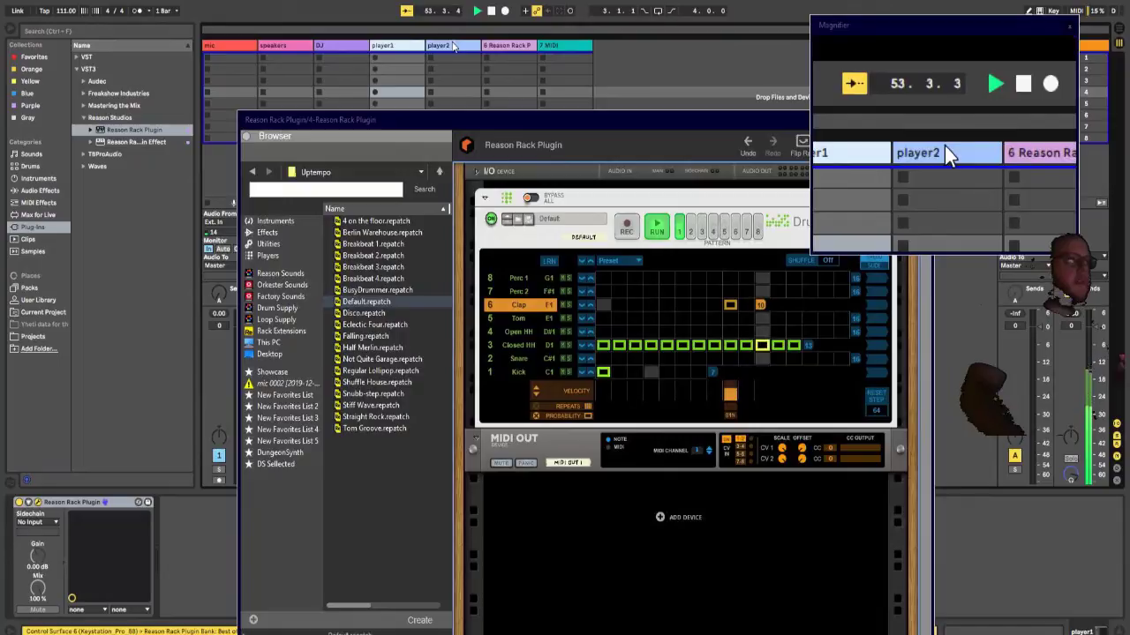
{"action": "left_click", "coordinate": [567, 46]}
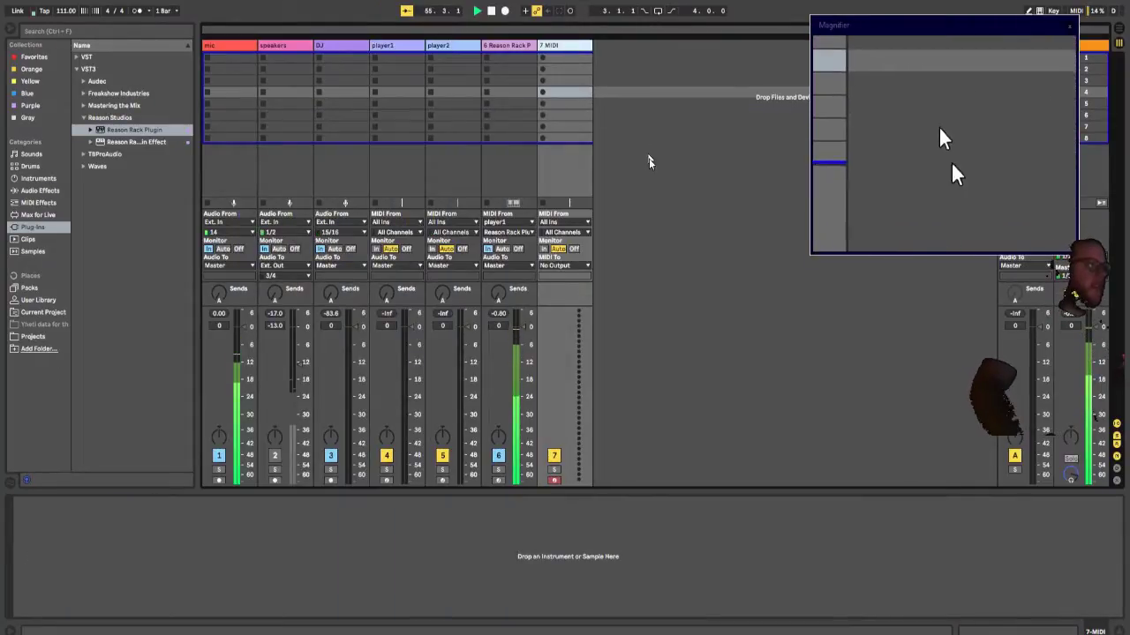
{"action": "left_click", "coordinate": [569, 90]}
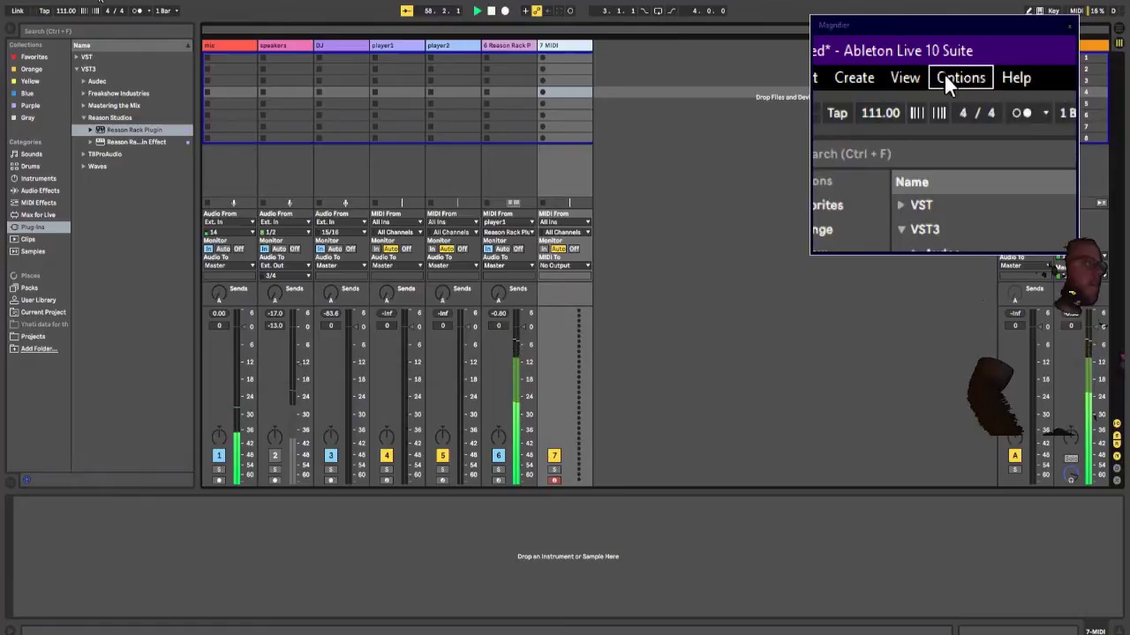
{"action": "left_click", "coordinate": [98, 0]}
{"action": "left_click", "coordinate": [544, 0]}
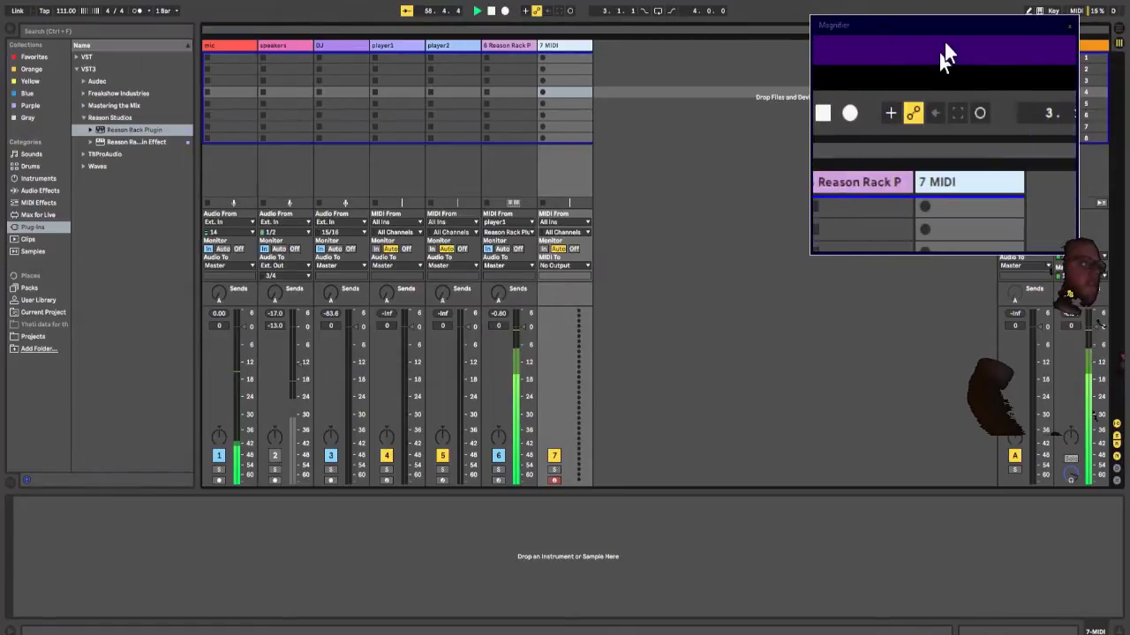
{"action": "left_click", "coordinate": [574, 46]}
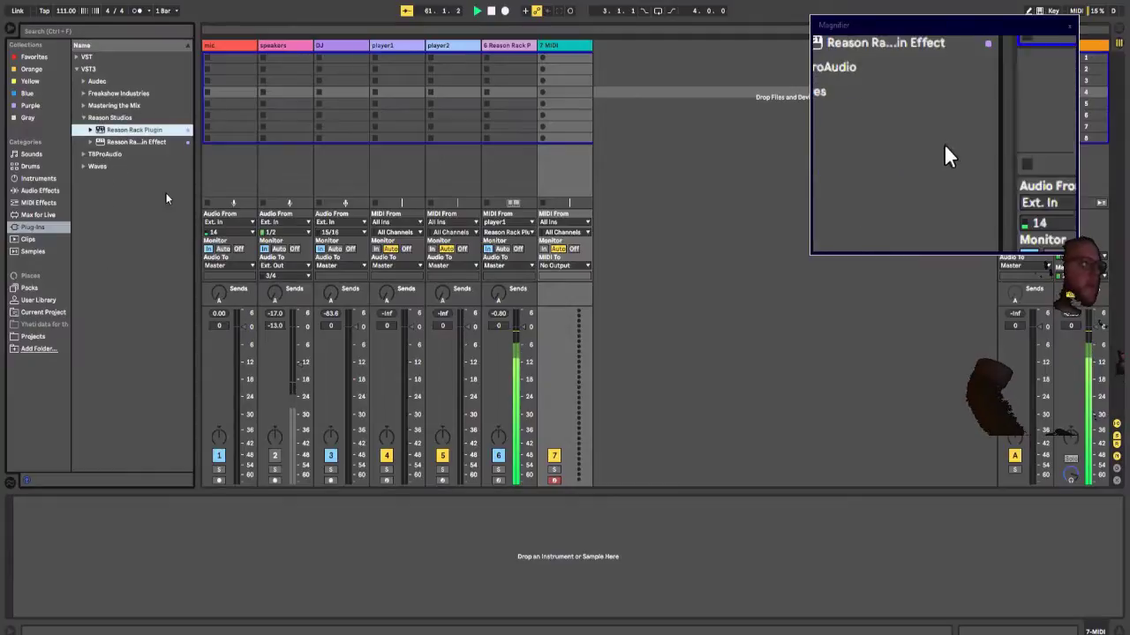
Step: Widen the browser slightly and load Analog Lab 4 from the VST VCollection folder onto the 7 MIDI track
{"action": "left_click_drag", "start_coordinate": [195, 171], "coordinate": [220, 171]}
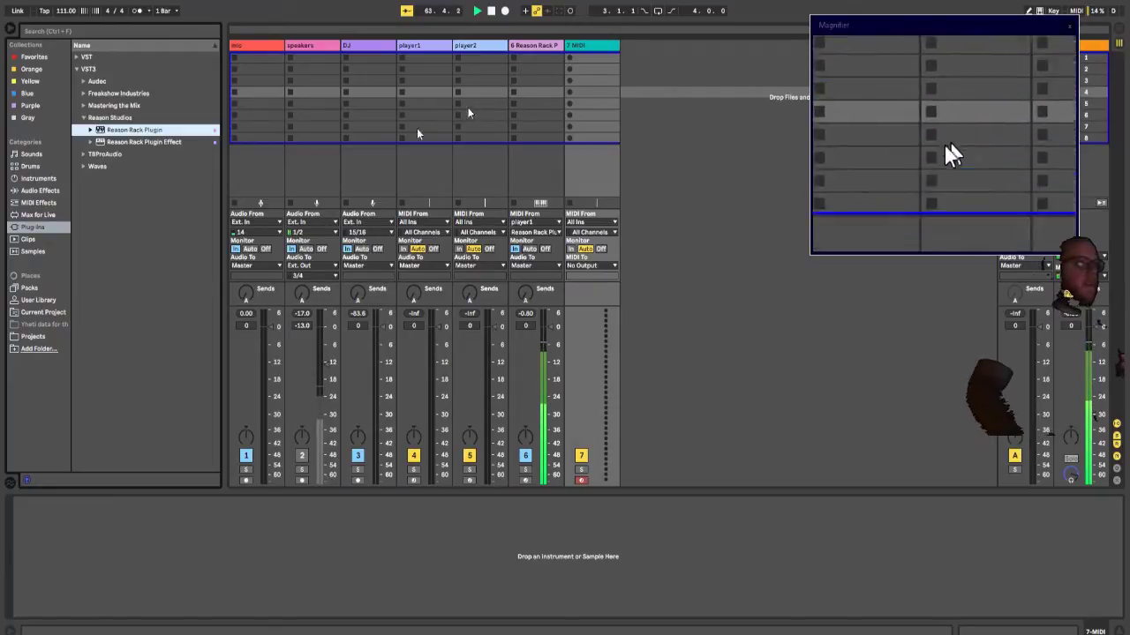
{"action": "left_click_drag", "start_coordinate": [224, 190], "coordinate": [218, 190]}
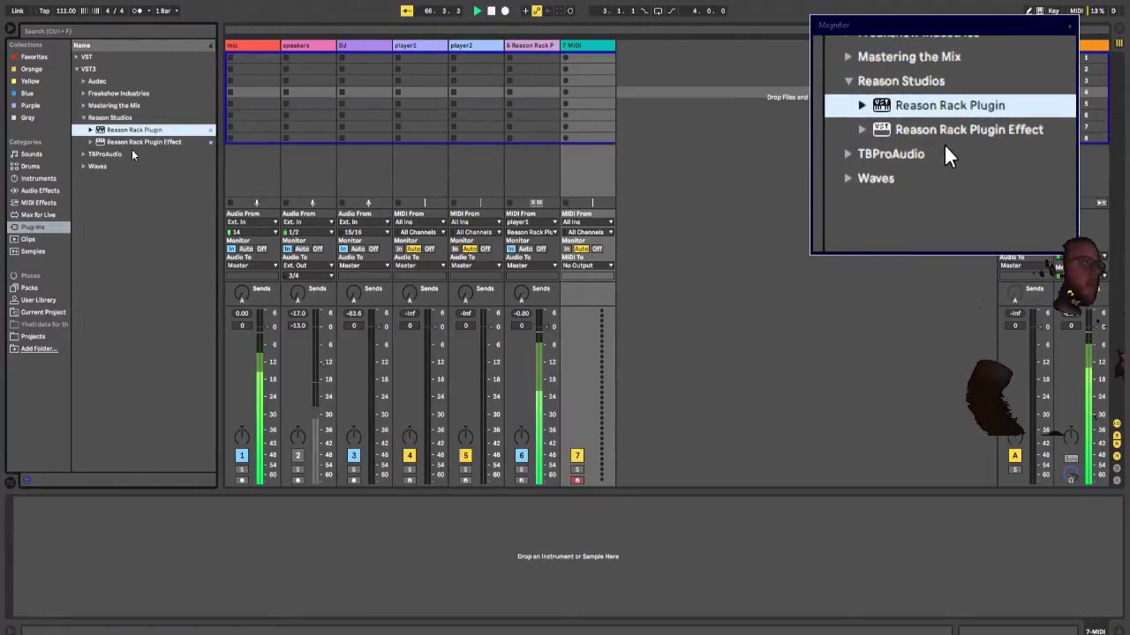
{"action": "left_click", "coordinate": [84, 118]}
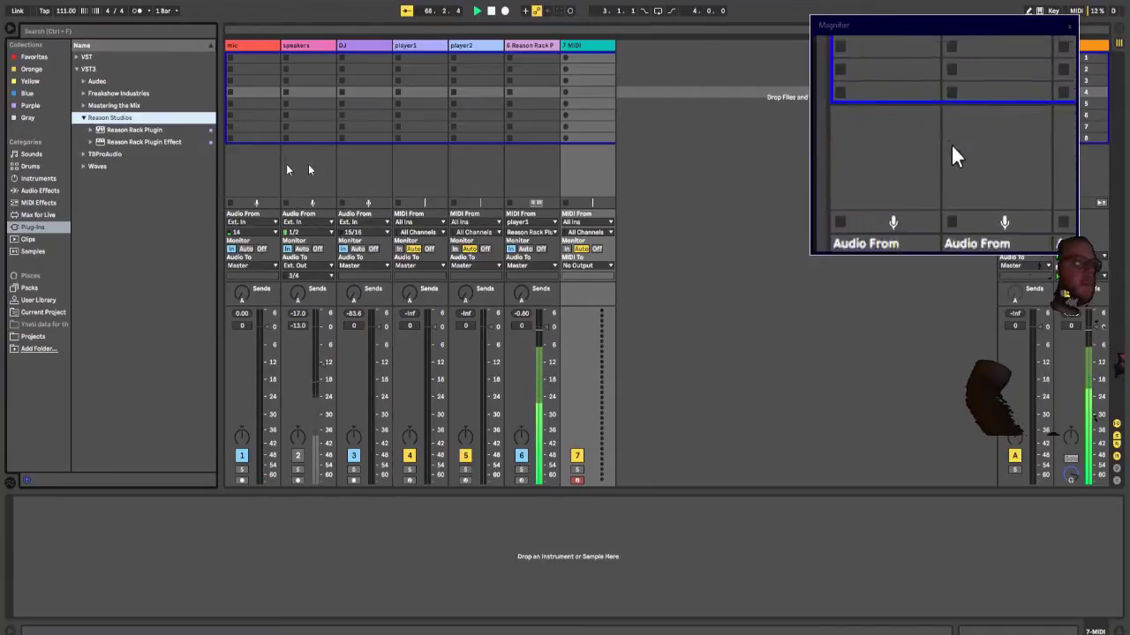
{"action": "left_click", "coordinate": [35, 180]}
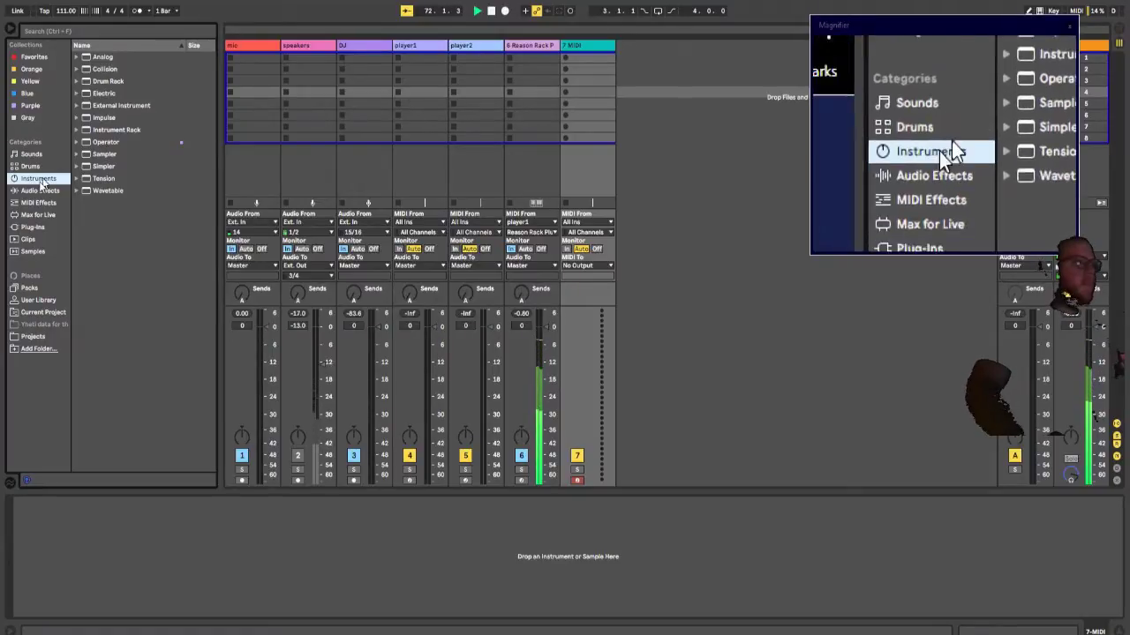
{"action": "left_click", "coordinate": [31, 228]}
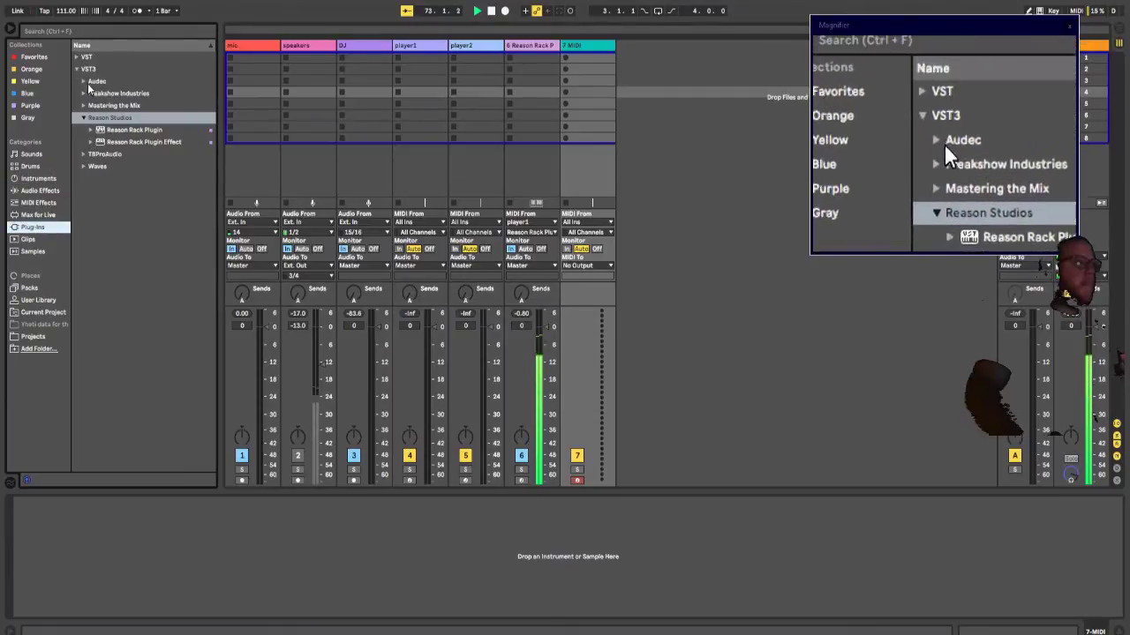
{"action": "left_click", "coordinate": [77, 57]}
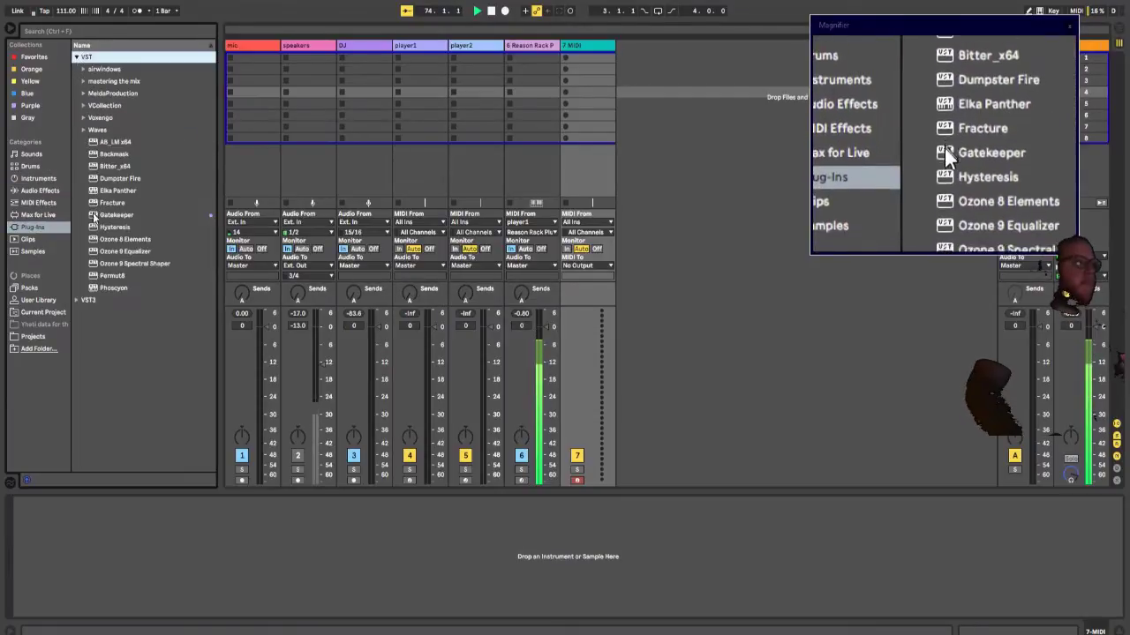
{"action": "left_click", "coordinate": [82, 105]}
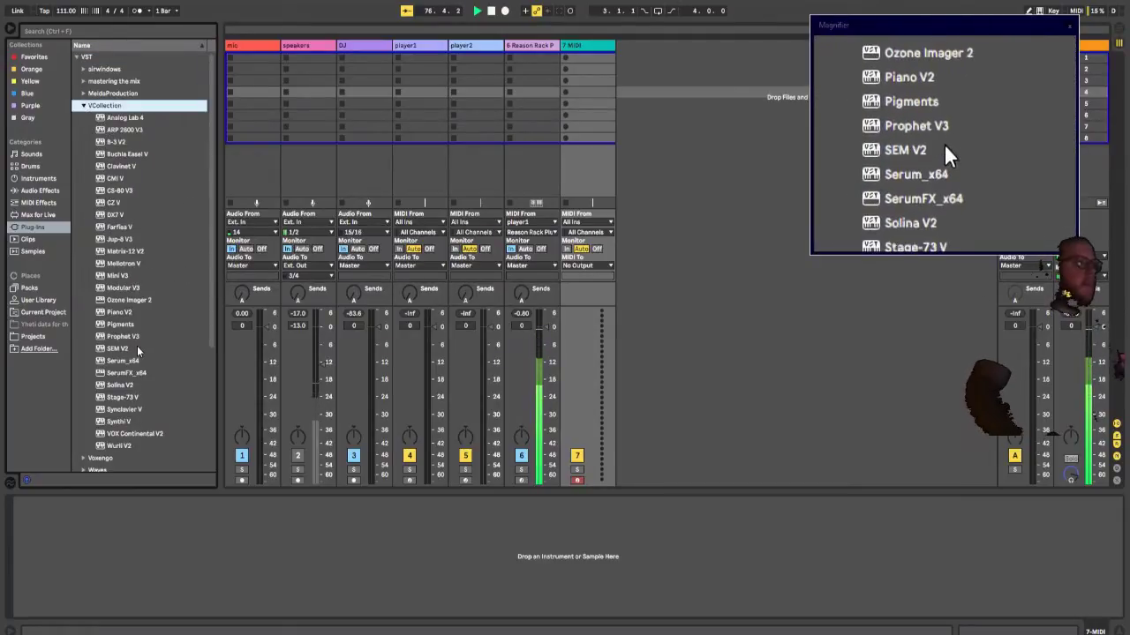
{"action": "left_click", "coordinate": [119, 118]}
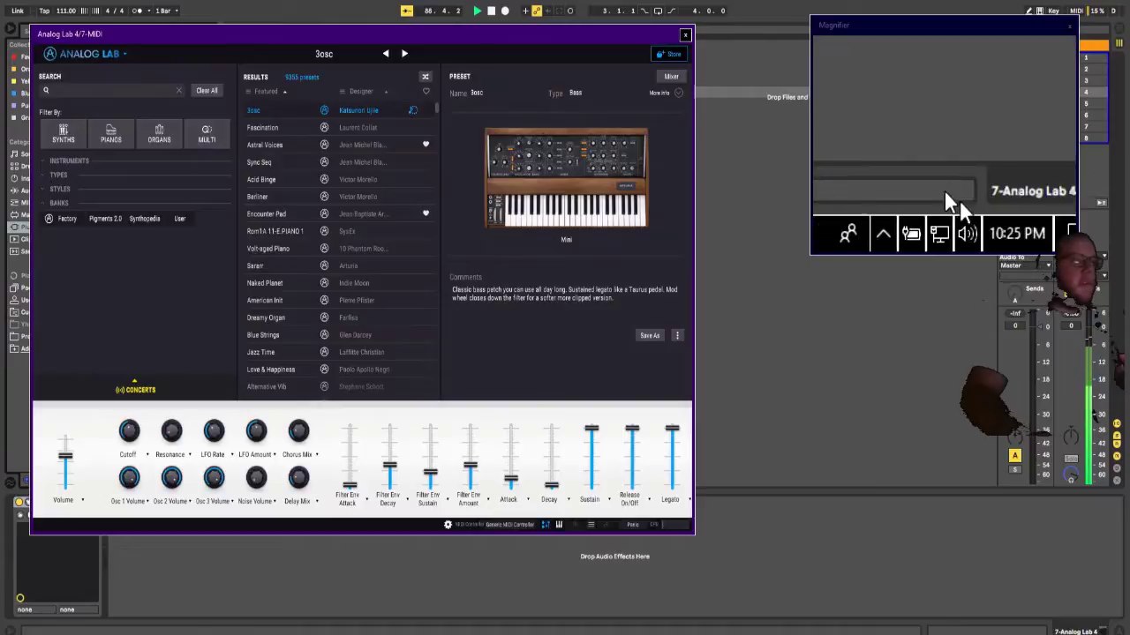
Step: Lower Discord's volume slightly in the Windows Volume Mixer and return to Analog Lab
{"action": "left_click", "coordinate": [1042, 634]}
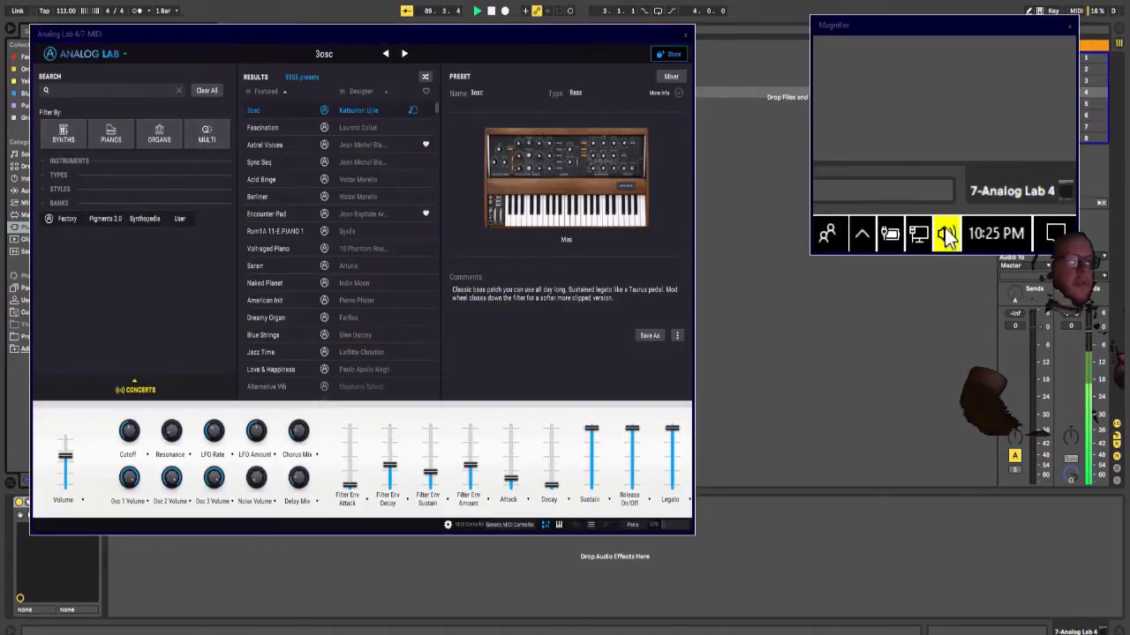
{"action": "left_click", "coordinate": [1040, 634]}
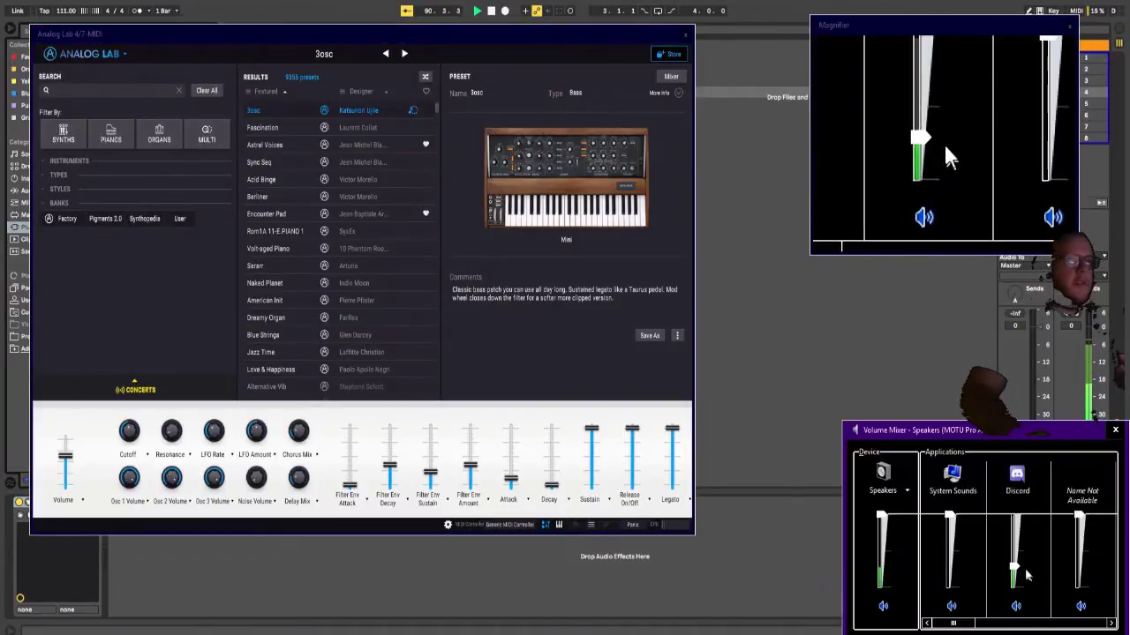
{"action": "mouse_move", "coordinate": [1012, 565]}
{"action": "left_mouse_down"}
{"action": "mouse_move", "coordinate": [1011, 578]}
{"action": "mouse_move", "coordinate": [1011, 510]}
{"action": "mouse_move", "coordinate": [1013, 575]}
{"action": "left_mouse_up"}
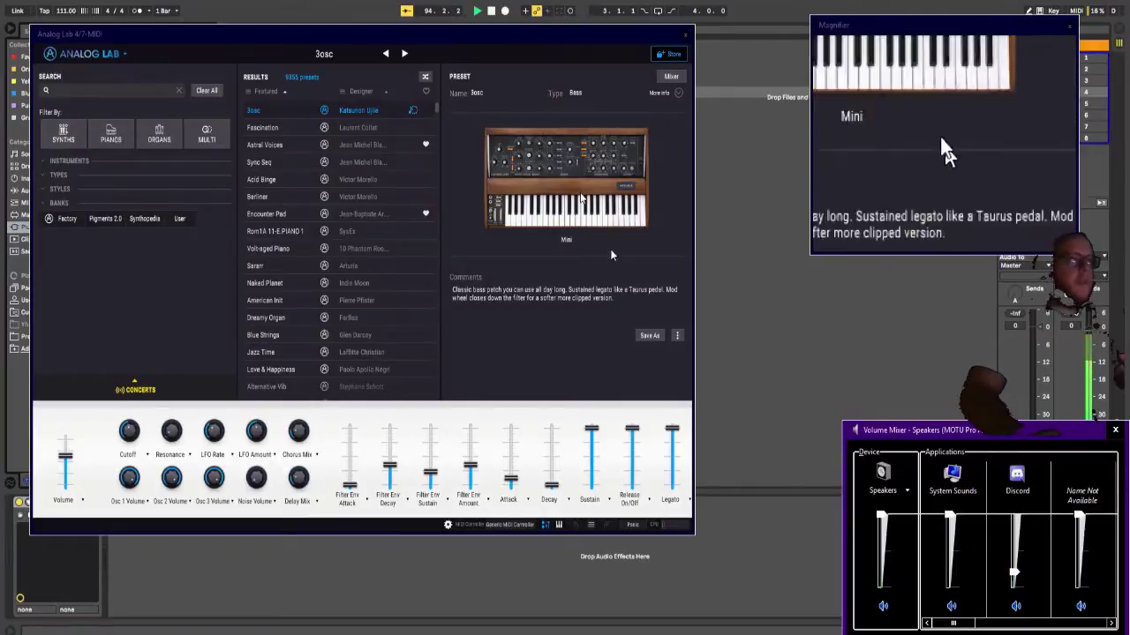
{"action": "left_click", "coordinate": [538, 34]}
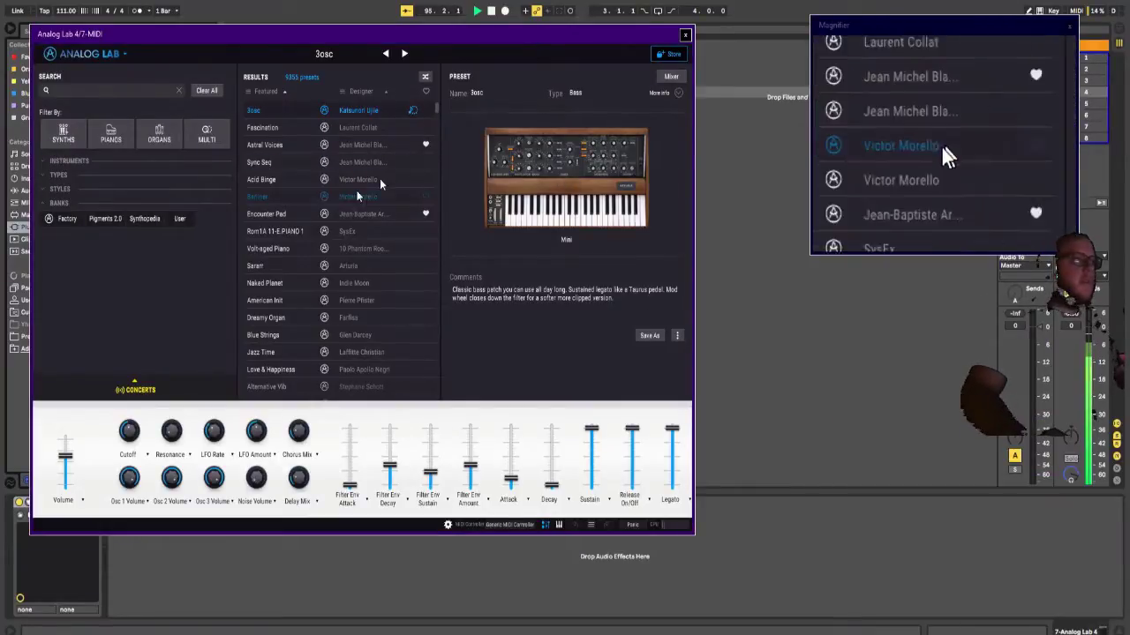
Step: Filter the Analog Lab presets by the Pad type, load Jup-8 Fact 36, and open its instrument view
{"action": "left_click", "coordinate": [49, 190]}
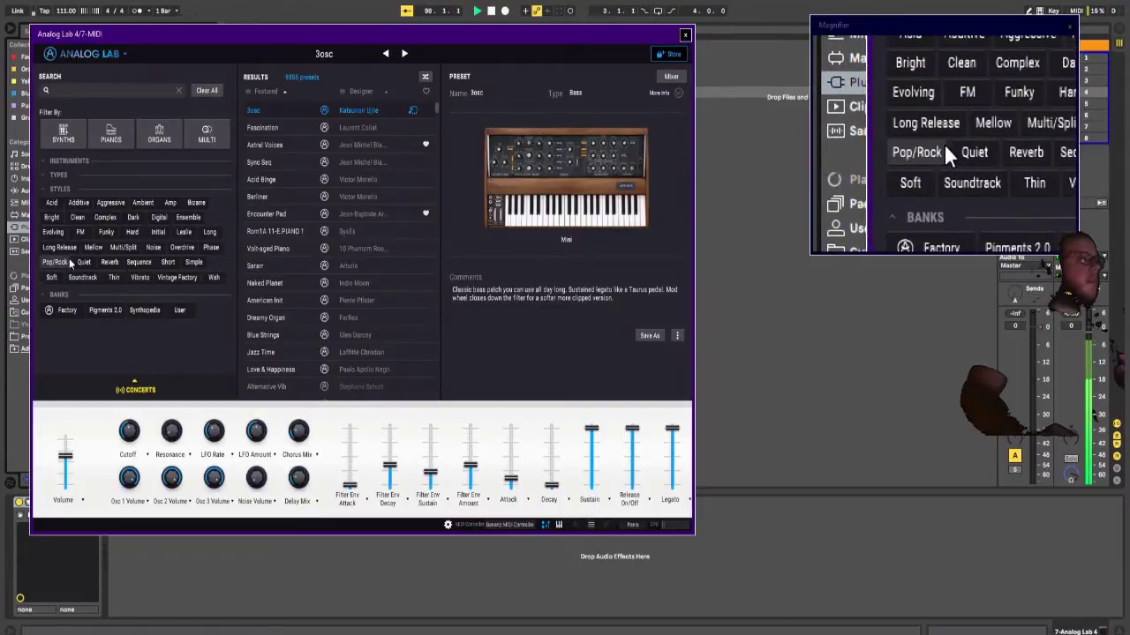
{"action": "left_click", "coordinate": [55, 175]}
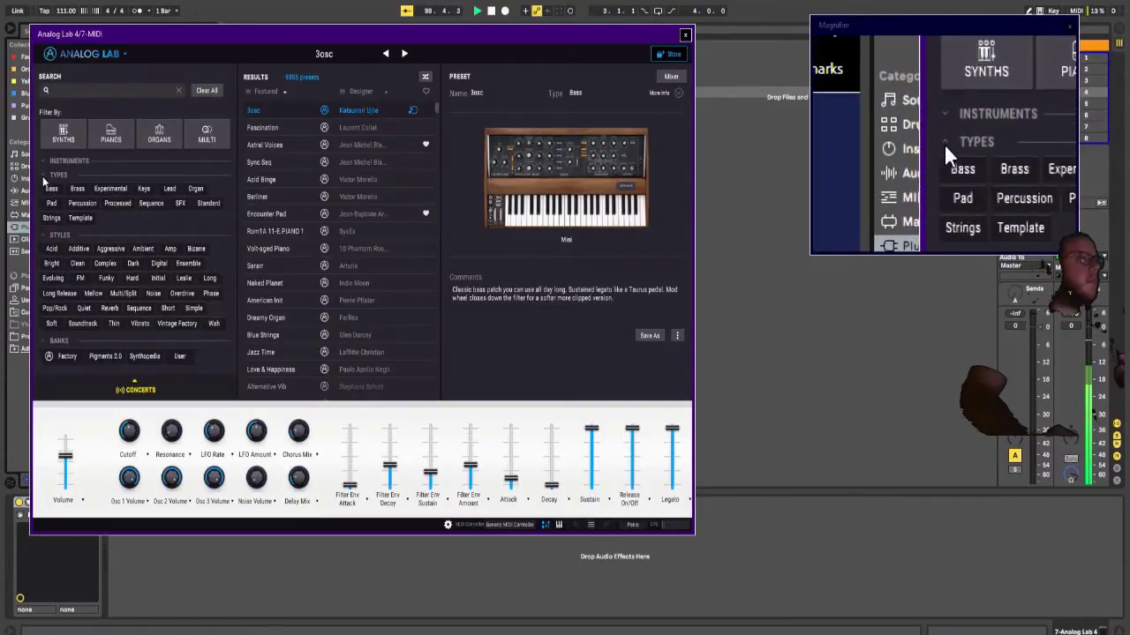
{"action": "left_click", "coordinate": [52, 203]}
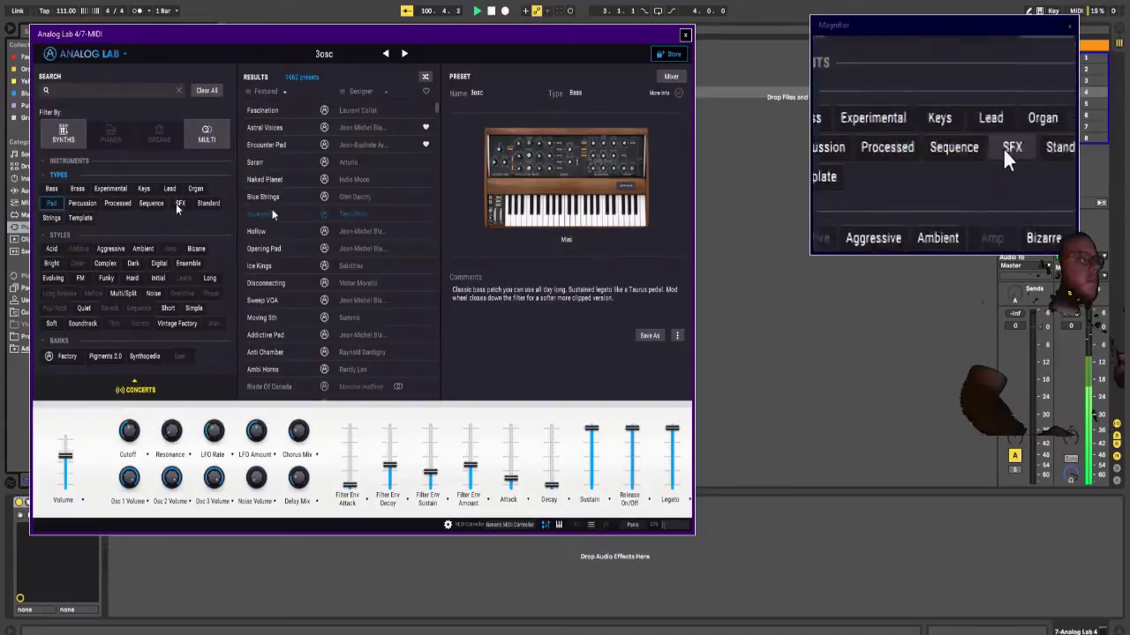
{"action": "left_click_drag", "start_coordinate": [439, 108], "coordinate": [447, 236]}
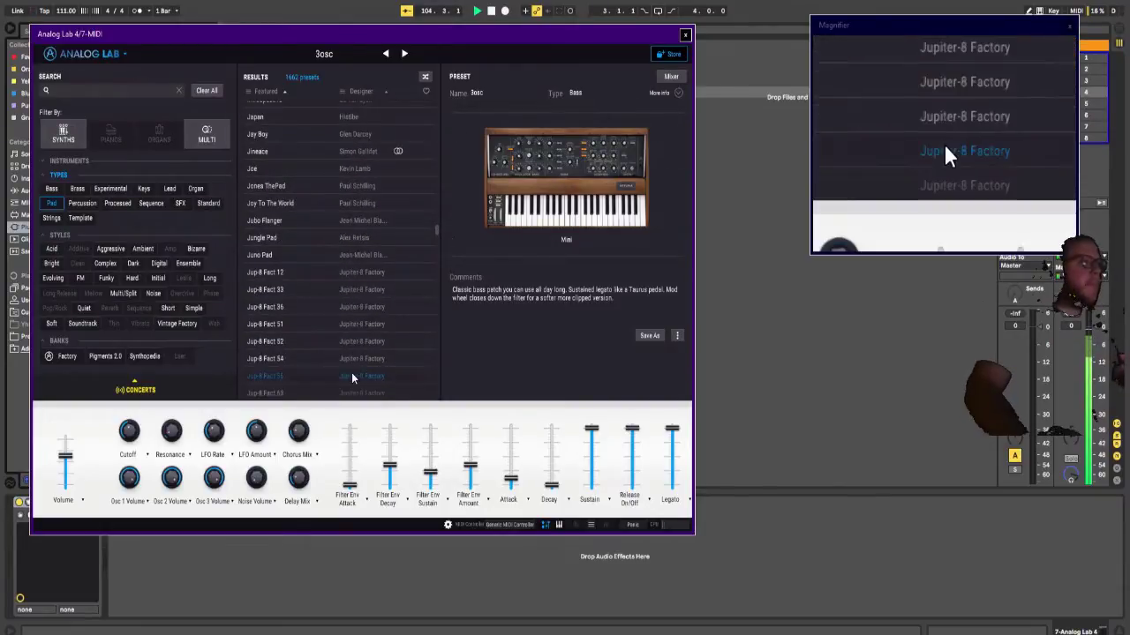
{"action": "left_click", "coordinate": [269, 324]}
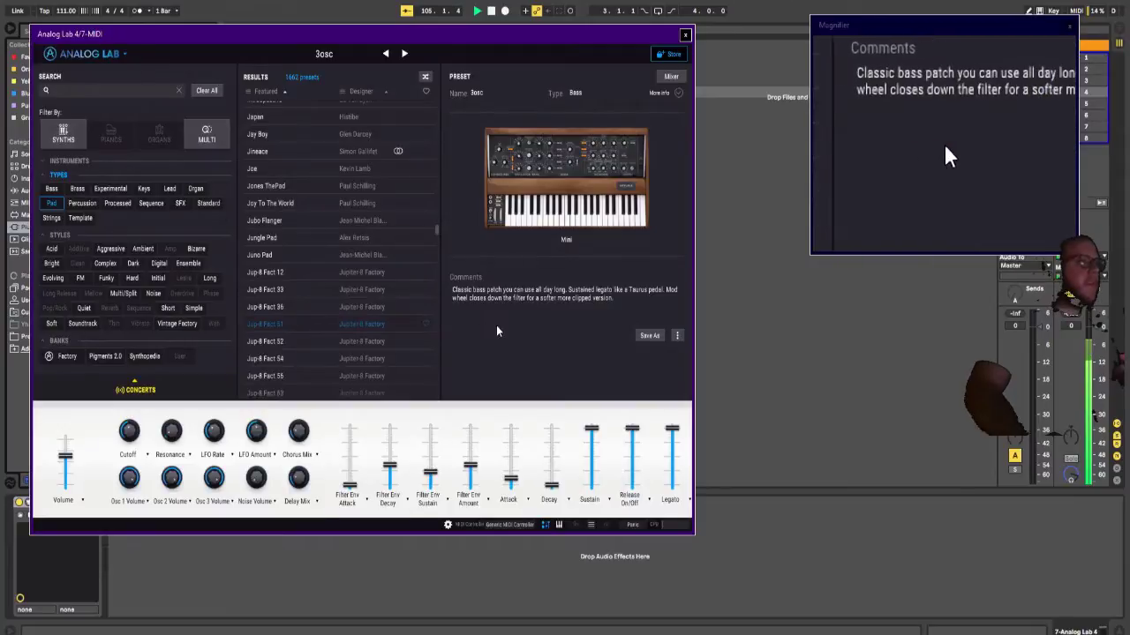
{"action": "left_click", "coordinate": [569, 182]}
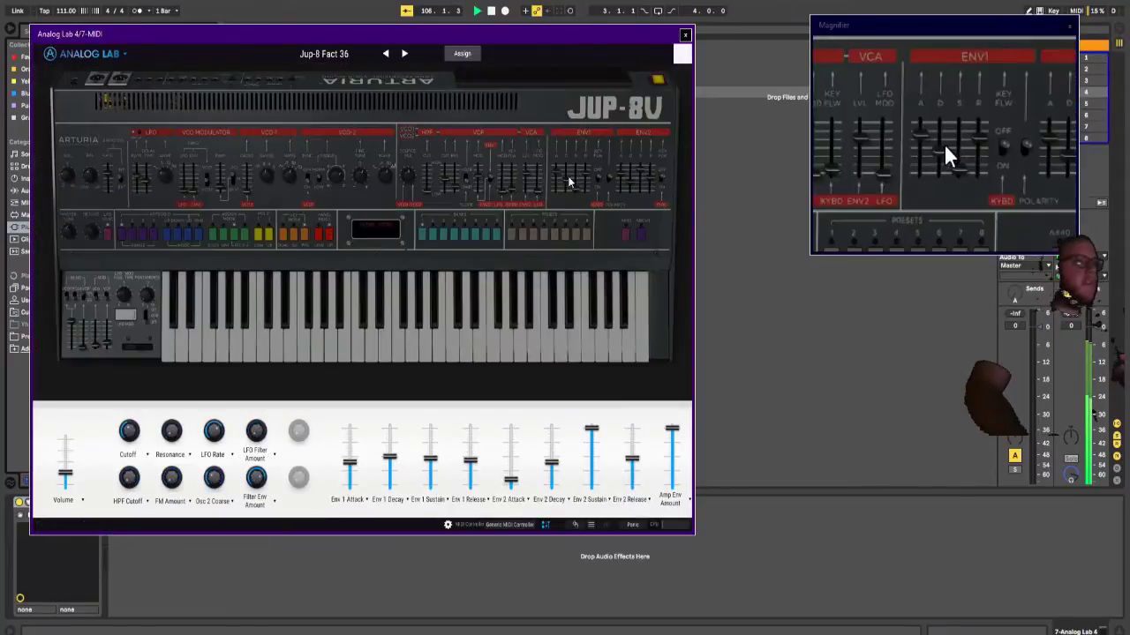
Step: Uncover track 7's routing and set its MIDI input to player2's Reason Rack Plugin with monitoring set to In
{"action": "left_click_drag", "start_coordinate": [492, 39], "coordinate": [647, 380]}
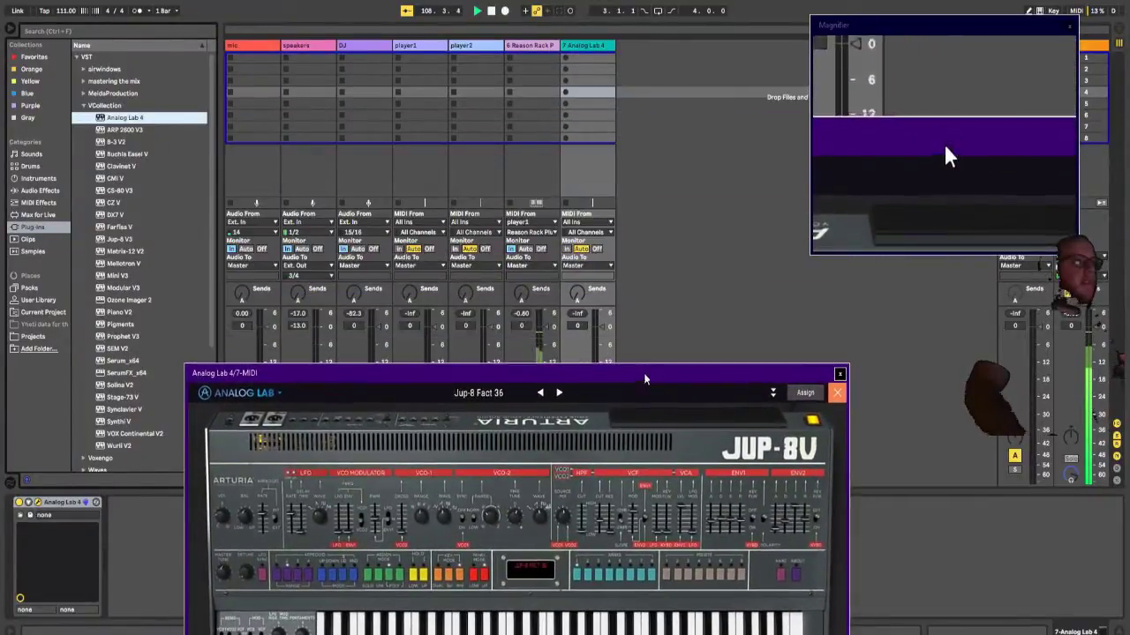
{"action": "left_click", "coordinate": [586, 226]}
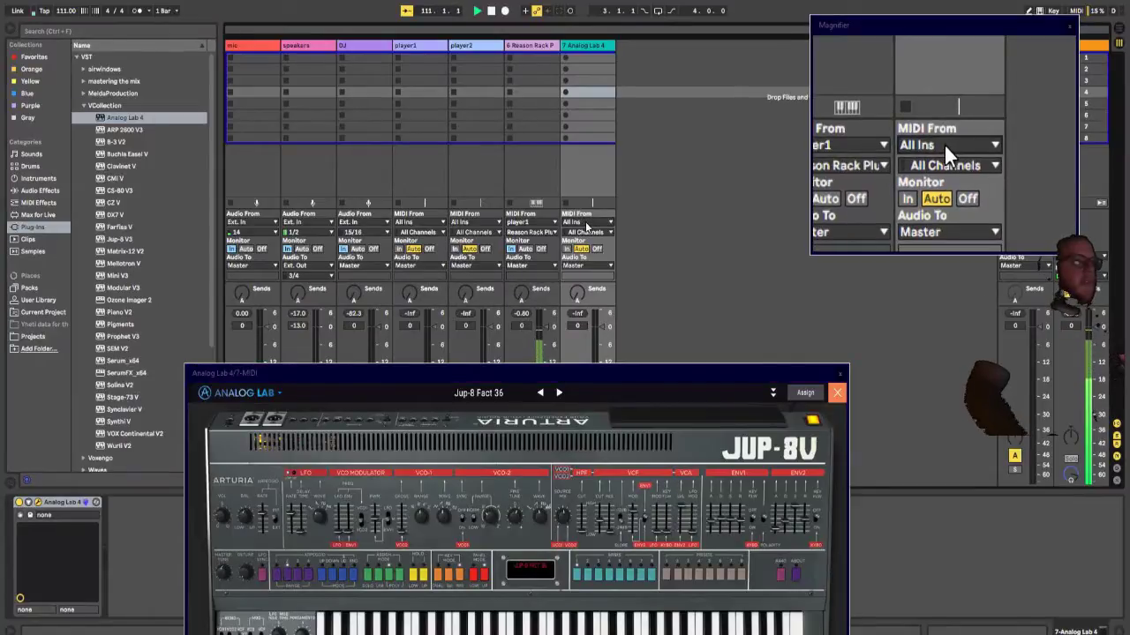
{"action": "left_click_drag", "start_coordinate": [650, 370], "coordinate": [658, 427]}
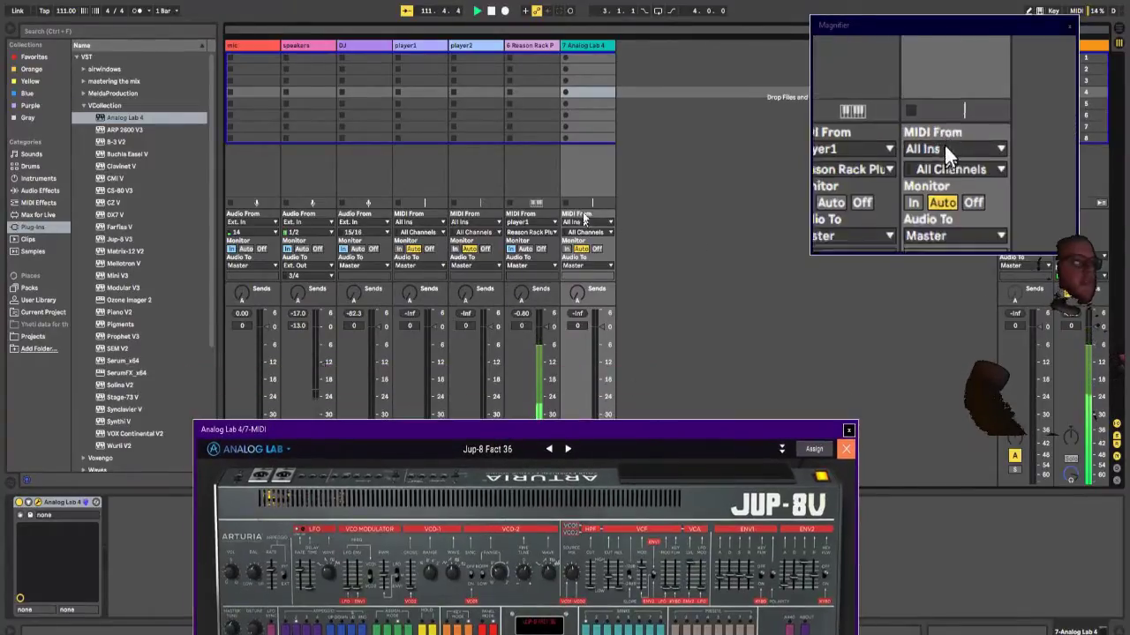
{"action": "left_click", "coordinate": [588, 224]}
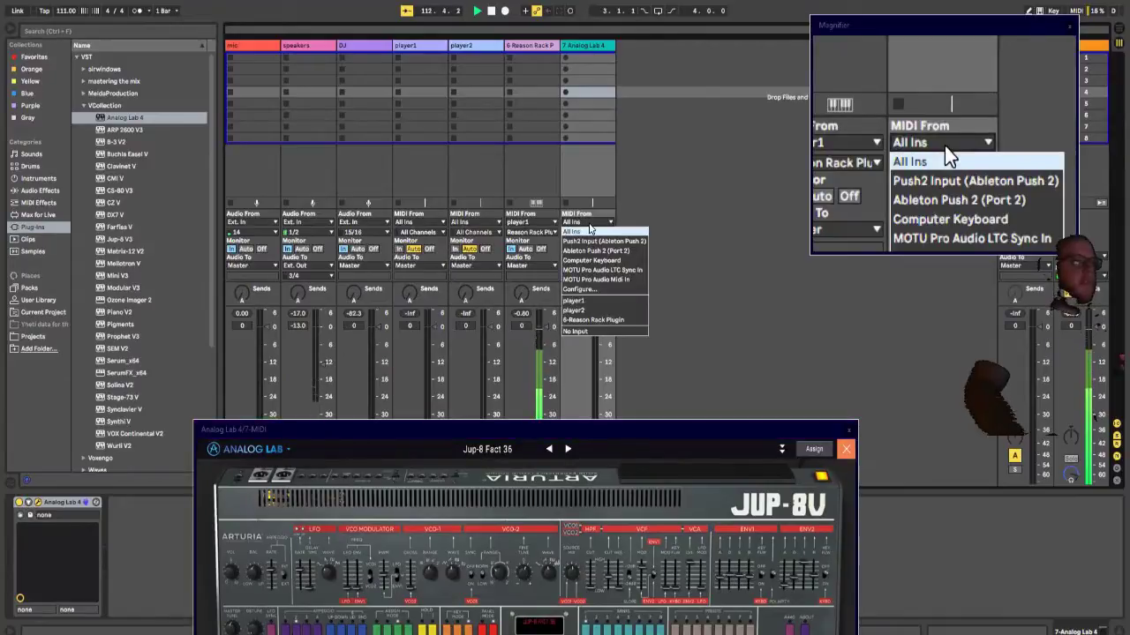
{"action": "left_click", "coordinate": [594, 313]}
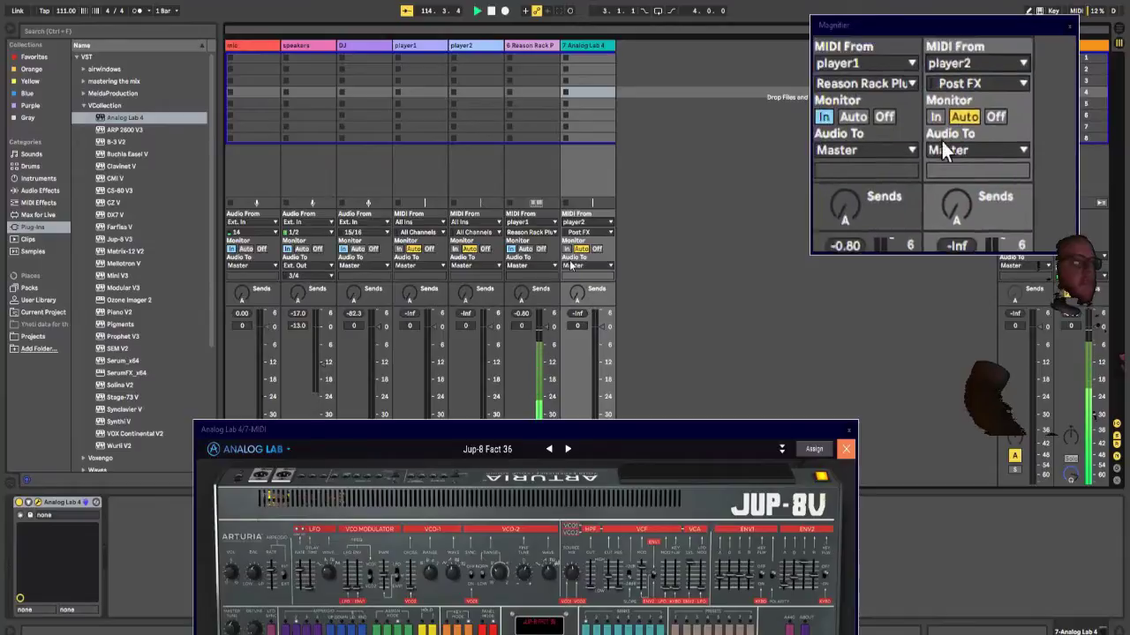
{"action": "left_click", "coordinate": [575, 233]}
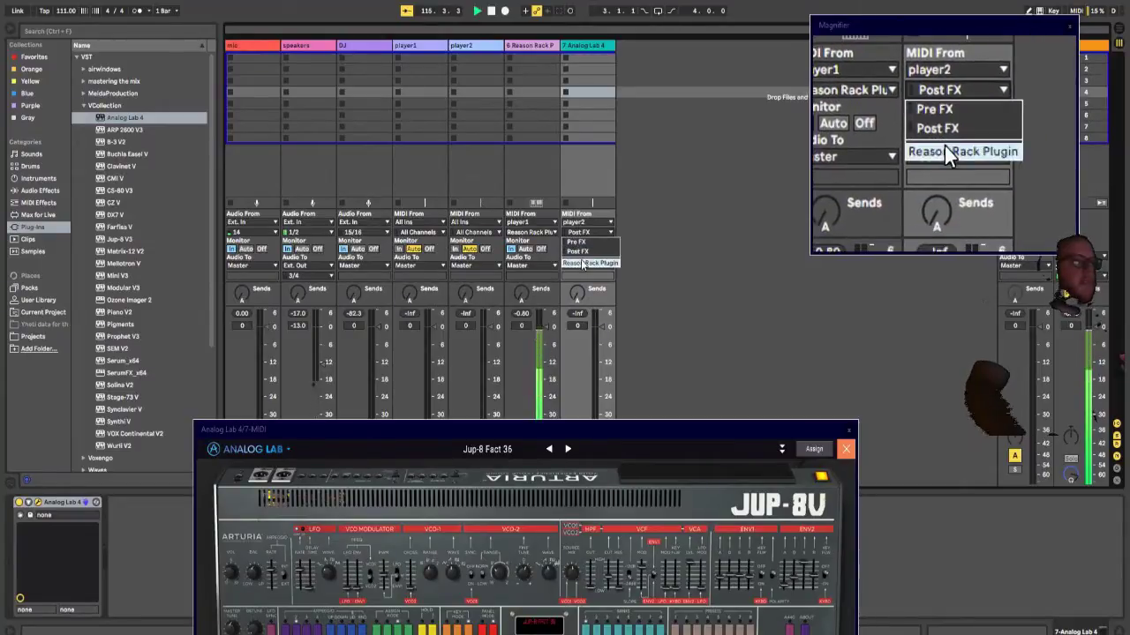
{"action": "left_click", "coordinate": [578, 262]}
{"action": "left_click", "coordinate": [567, 250]}
{"action": "left_click_drag", "start_coordinate": [613, 423], "coordinate": [658, 400]}
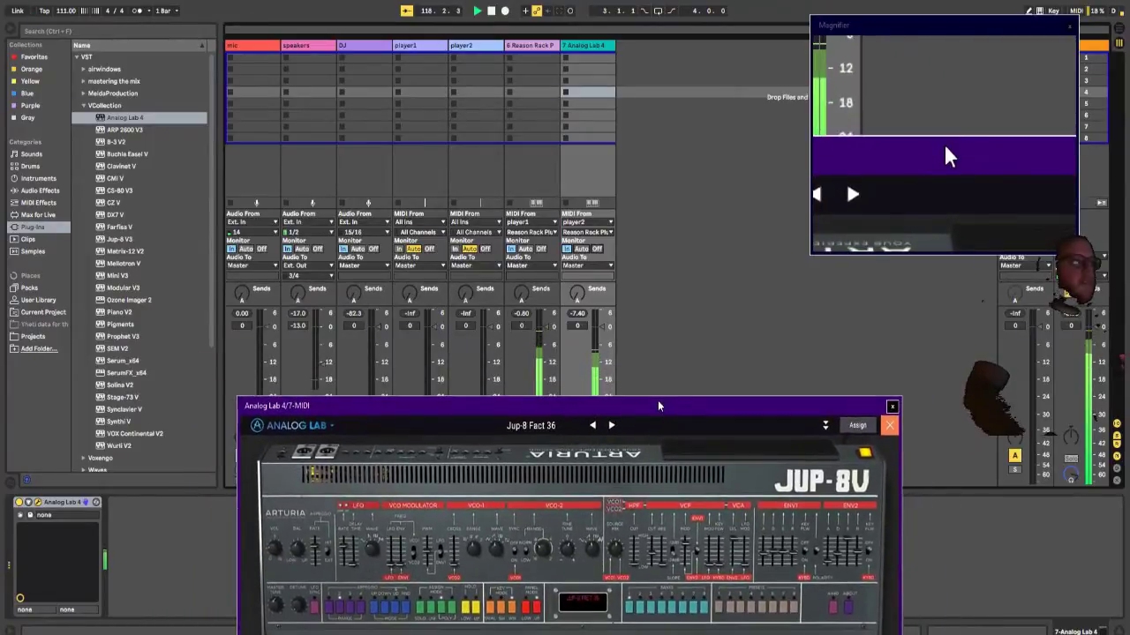
Step: Raise Discord's volume to 61 in the Windows Volume Mixer
{"action": "right_click", "coordinate": [943, 231]}
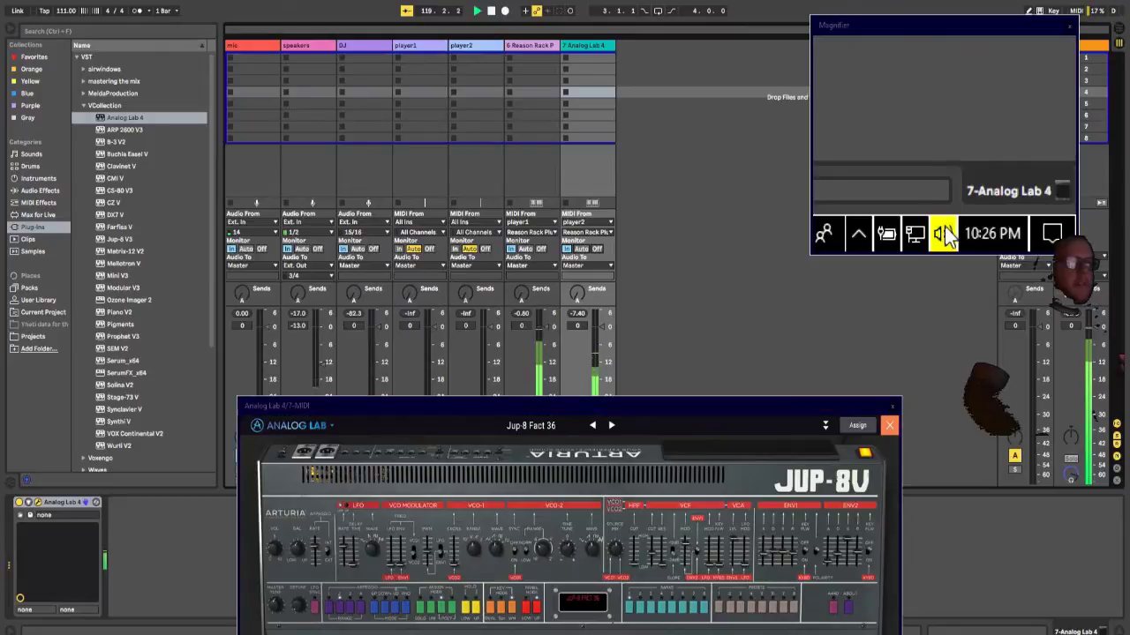
{"action": "left_click", "coordinate": [944, 238]}
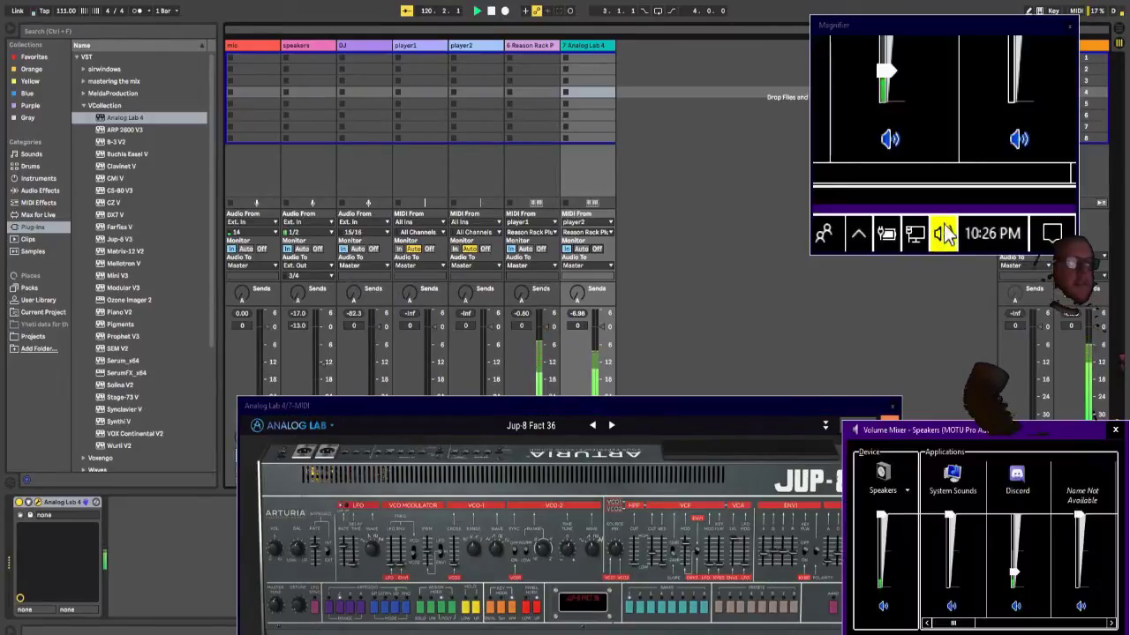
{"action": "left_click_drag", "start_coordinate": [1014, 569], "coordinate": [1013, 549]}
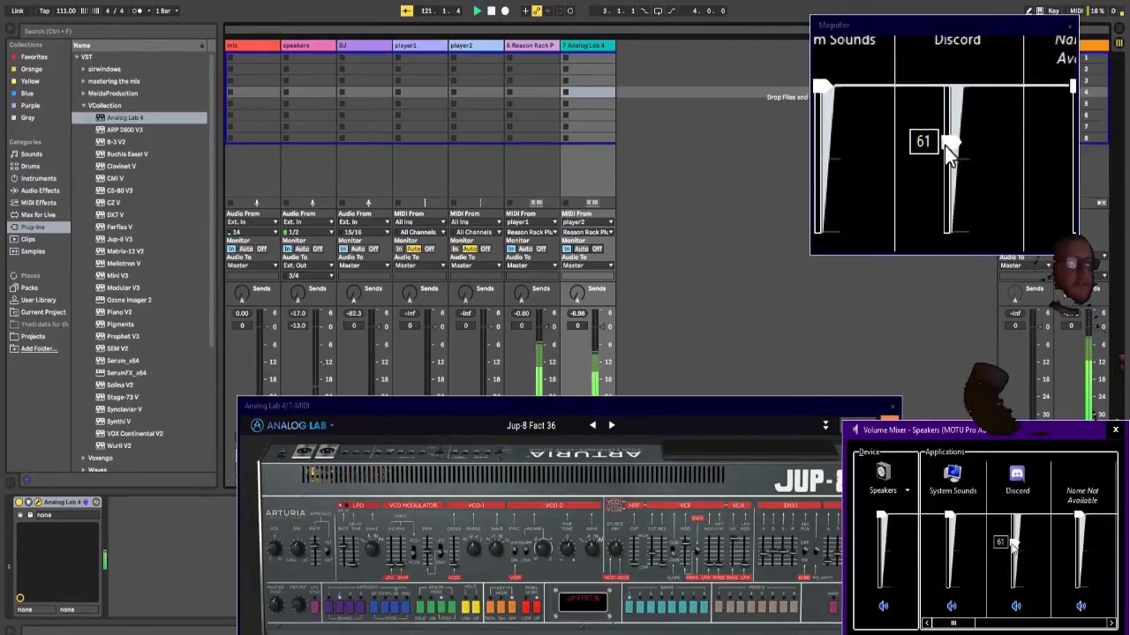
Step: Lower the Analog Lab track's volume to -12.7 dB and raise the Jup-8 preset's Env 2 Decay slightly
{"action": "left_click_drag", "start_coordinate": [602, 327], "coordinate": [602, 364]}
{"action": "left_click_drag", "start_coordinate": [612, 407], "coordinate": [562, 75]}
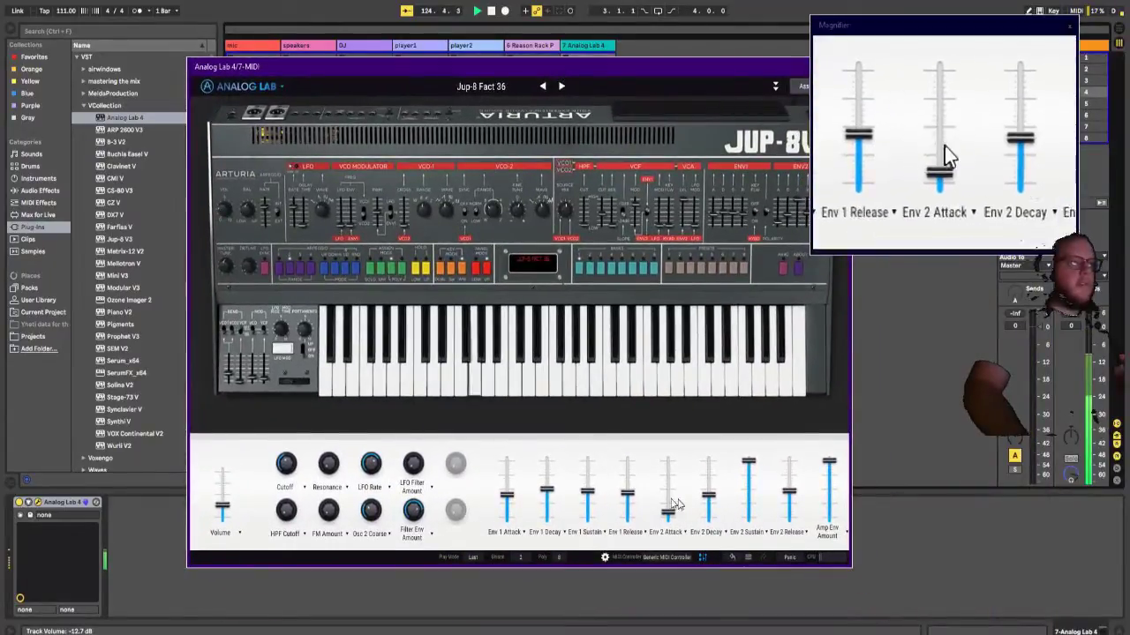
{"action": "mouse_move", "coordinate": [708, 500]}
{"action": "left_mouse_down"}
{"action": "mouse_move", "coordinate": [710, 565]}
{"action": "mouse_move", "coordinate": [708, 496]}
{"action": "left_mouse_up"}
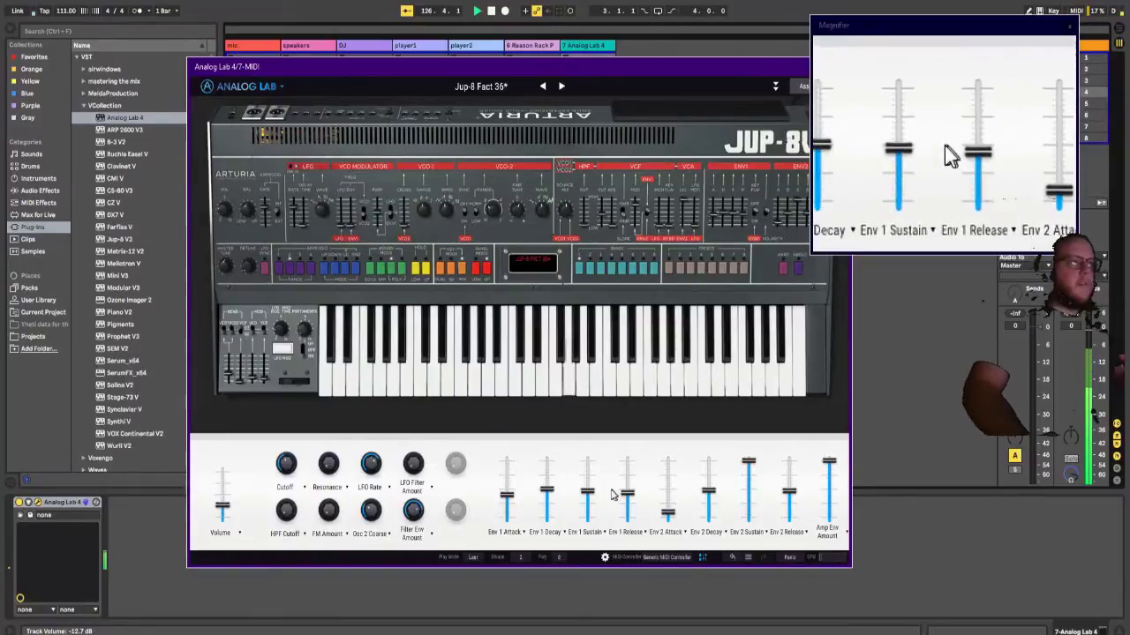
Step: Bring the Jup-8 preset's Env 1 Attack and Release down to minimum and set Env 1 Decay and Sustain slightly below the middle
{"action": "left_click_drag", "start_coordinate": [587, 492], "coordinate": [588, 556]}
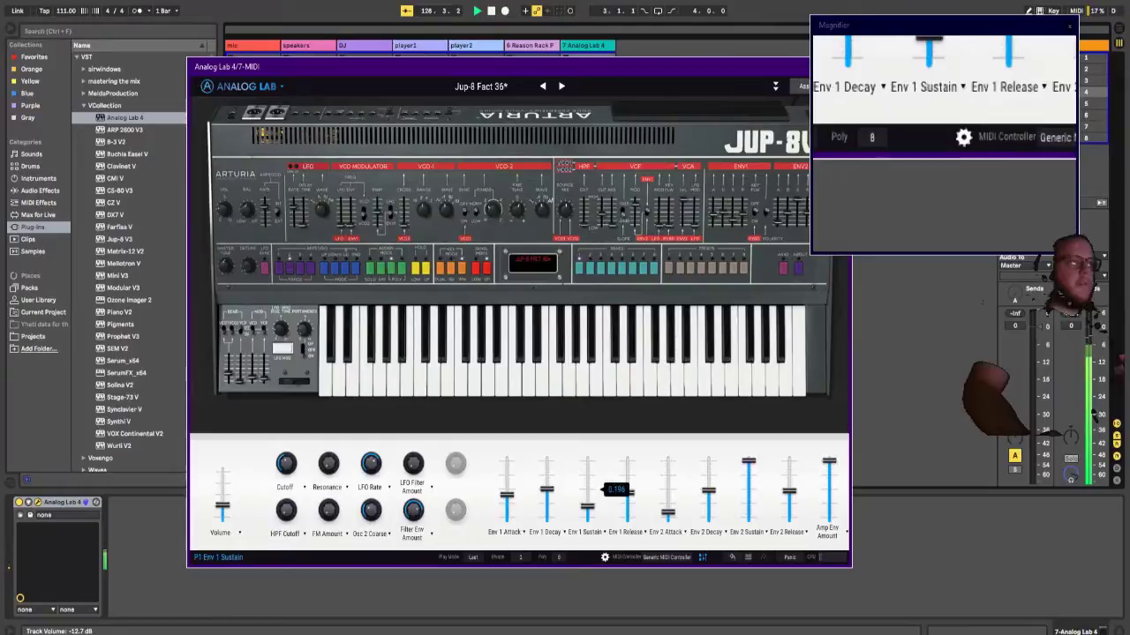
{"action": "left_click_drag", "start_coordinate": [544, 512], "coordinate": [551, 578]}
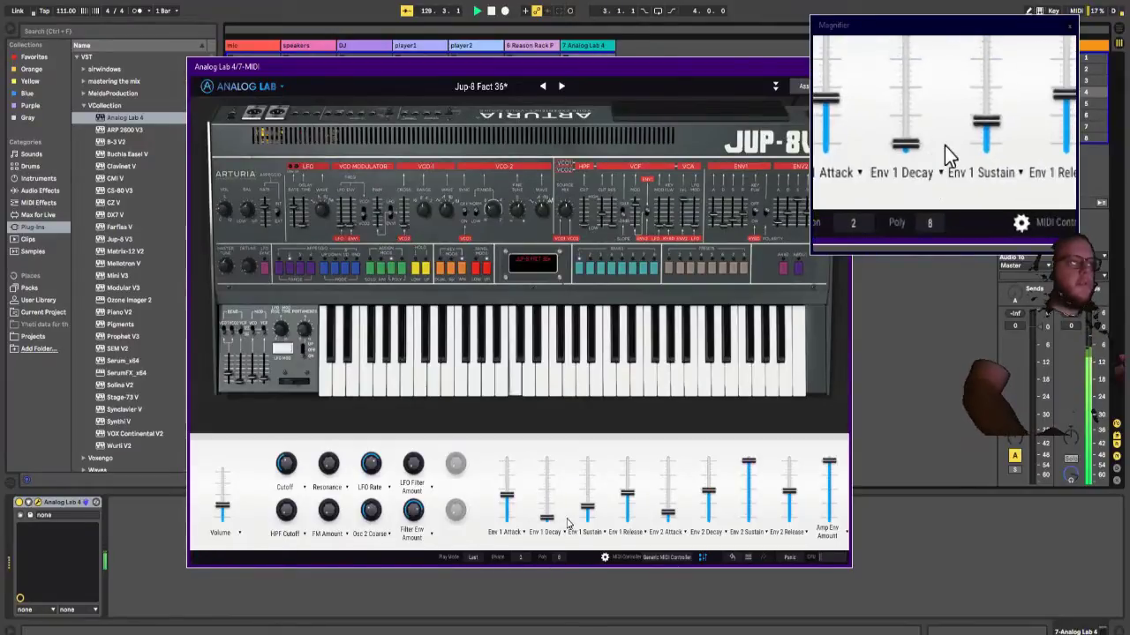
{"action": "left_click_drag", "start_coordinate": [507, 495], "coordinate": [507, 509]}
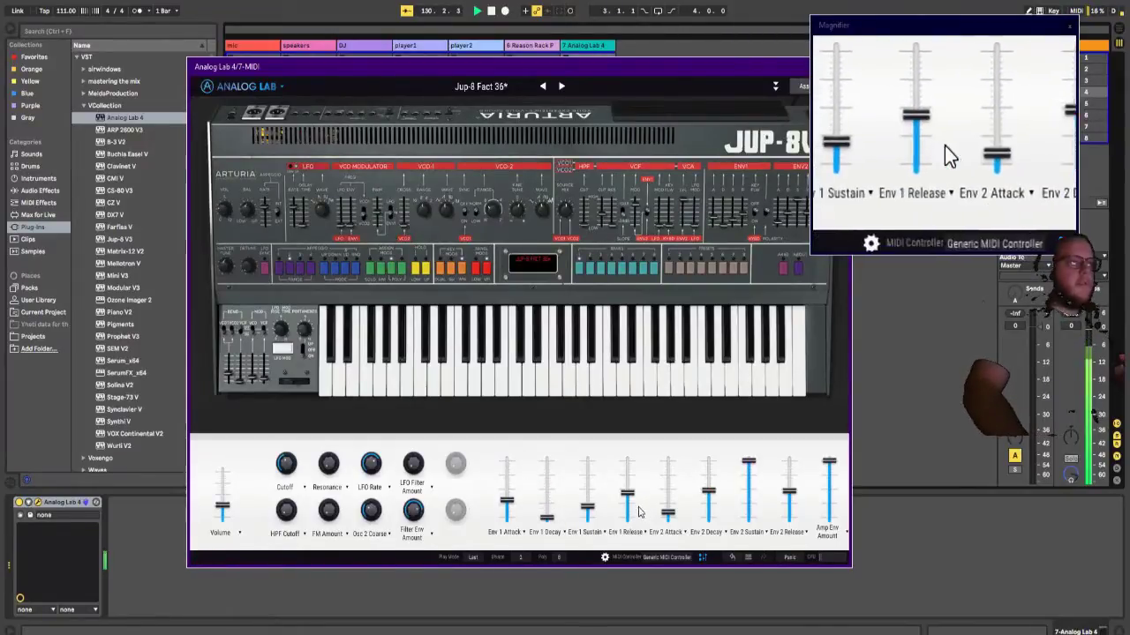
{"action": "left_click_drag", "start_coordinate": [516, 502], "coordinate": [524, 587]}
{"action": "left_click_drag", "start_coordinate": [627, 497], "coordinate": [634, 526]}
{"action": "mouse_move", "coordinate": [547, 516]}
{"action": "left_mouse_down"}
{"action": "mouse_move", "coordinate": [546, 468]}
{"action": "mouse_move", "coordinate": [547, 497]}
{"action": "left_mouse_up"}
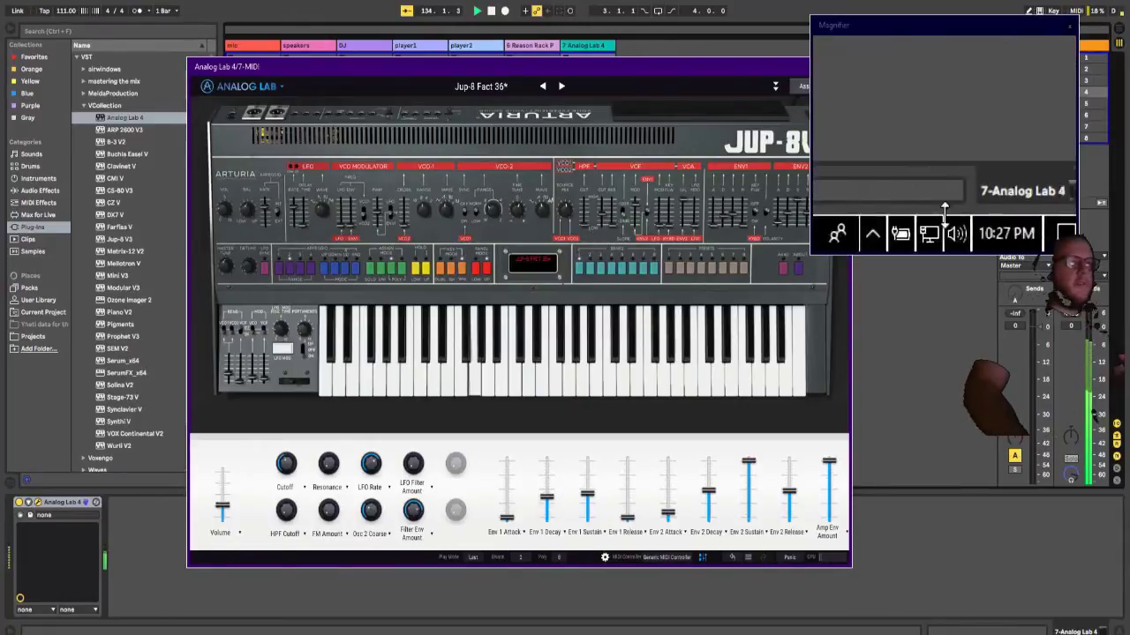
Step: Lower Discord's volume in the Windows Volume Mixer
{"action": "left_click", "coordinate": [1035, 634]}
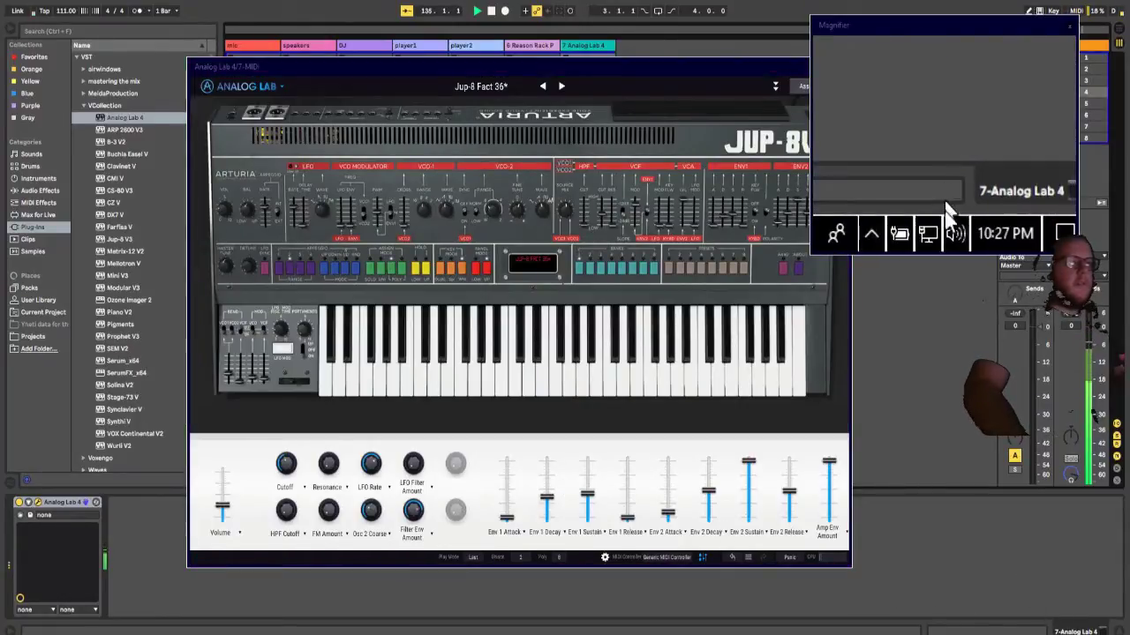
{"action": "left_click", "coordinate": [1015, 634]}
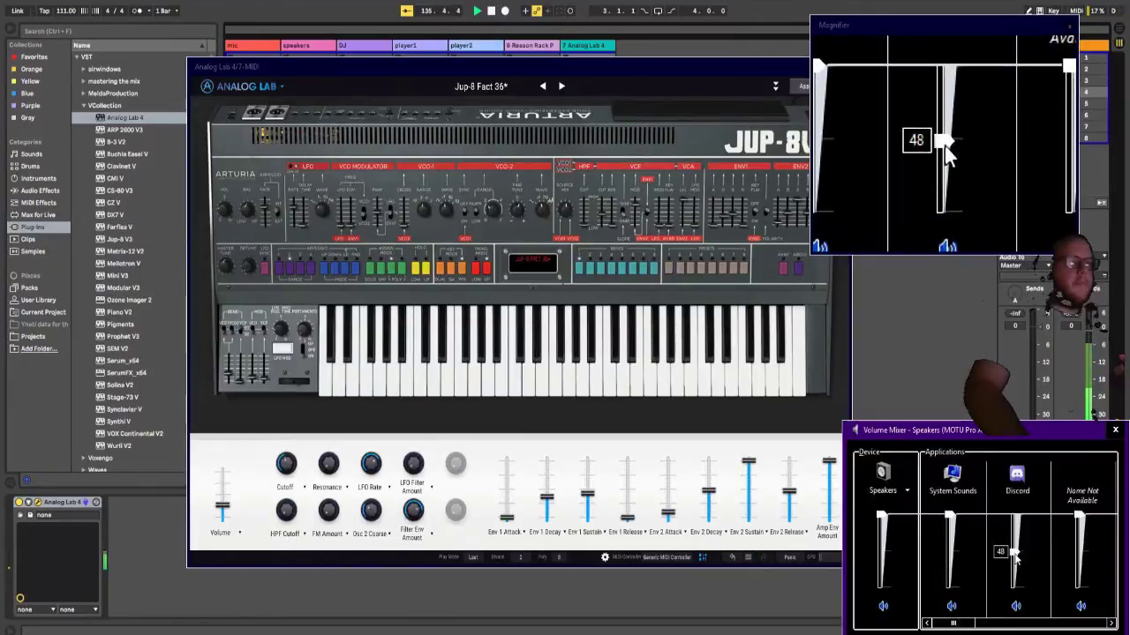
{"action": "left_click_drag", "start_coordinate": [1013, 556], "coordinate": [1015, 569]}
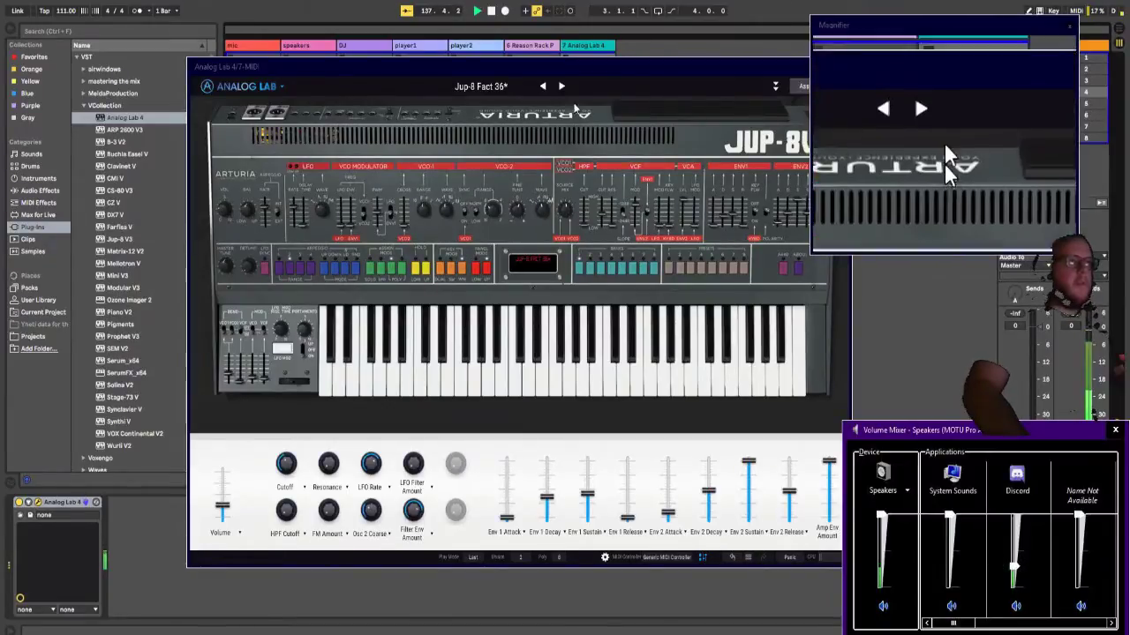
Step: Move the Analog Lab window out of the way, open player2's Reason Rack Plugin, and lower line 1's rhythm pattern to 10
{"action": "left_click", "coordinate": [574, 69]}
{"action": "left_click_drag", "start_coordinate": [574, 68], "coordinate": [479, 141]}
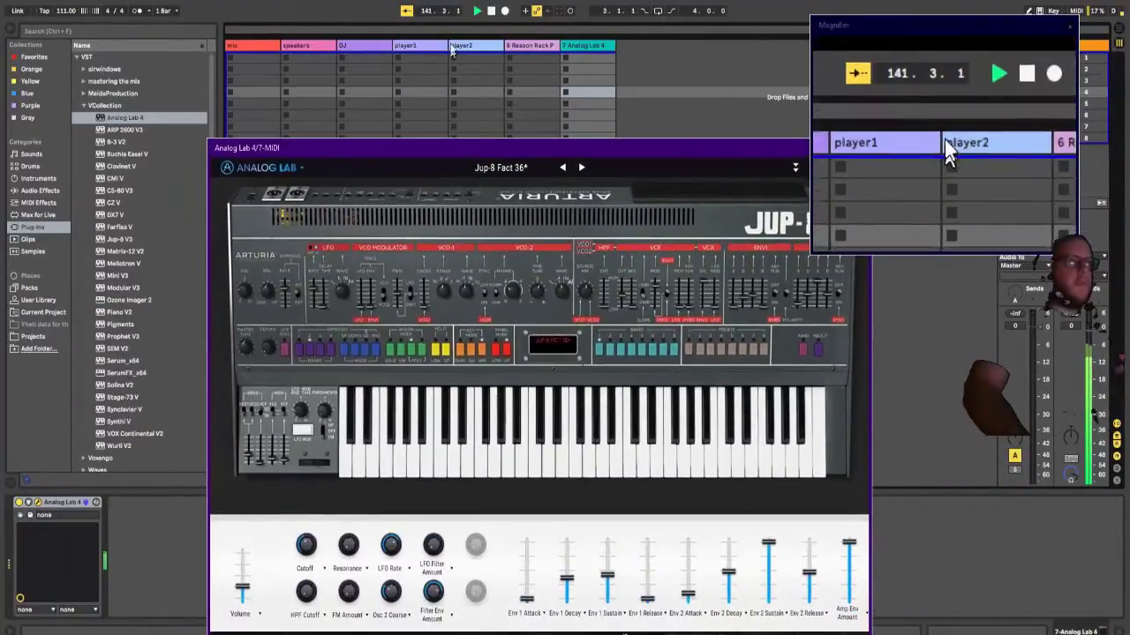
{"action": "left_click", "coordinate": [464, 45]}
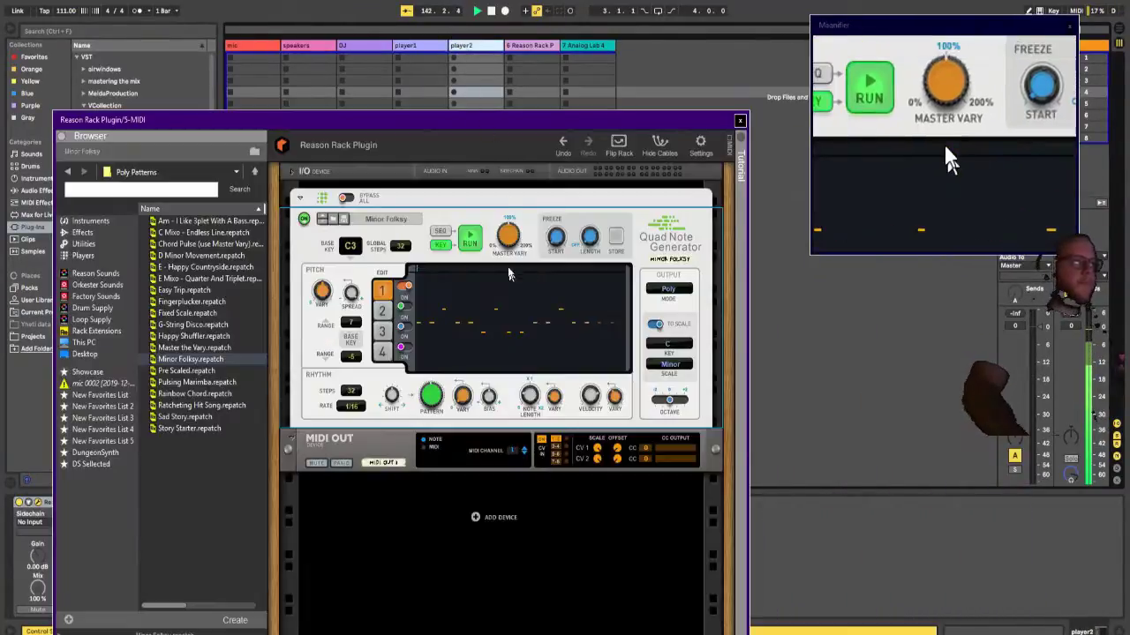
{"action": "left_click", "coordinate": [426, 402]}
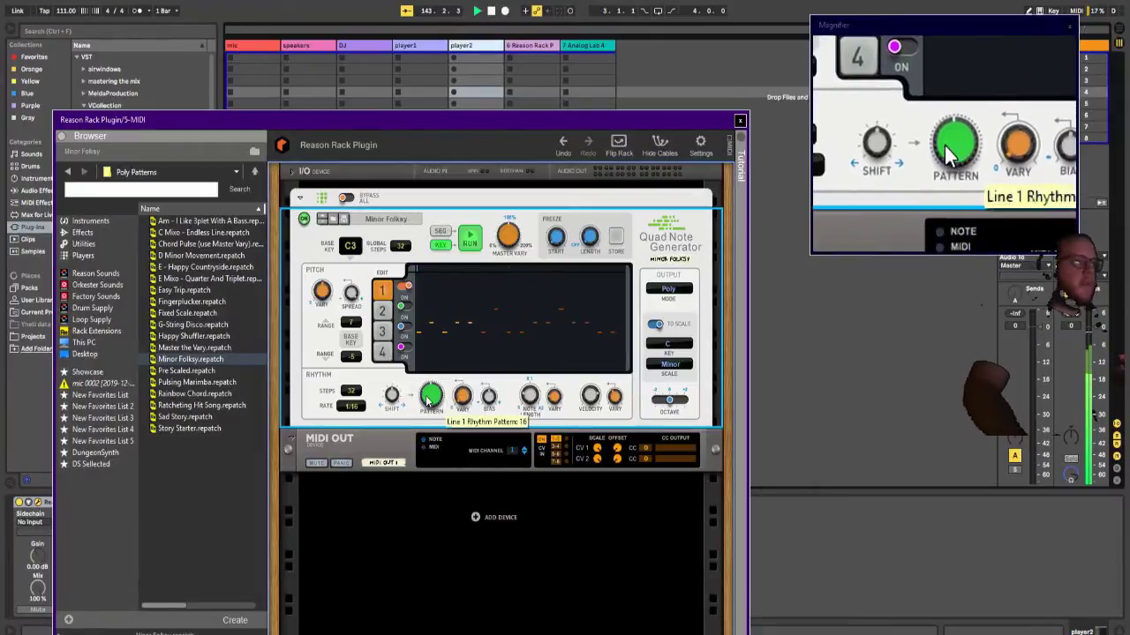
{"action": "scroll", "coordinate": [430, 399], "scroll_direction": "down", "scroll_amount": 5}
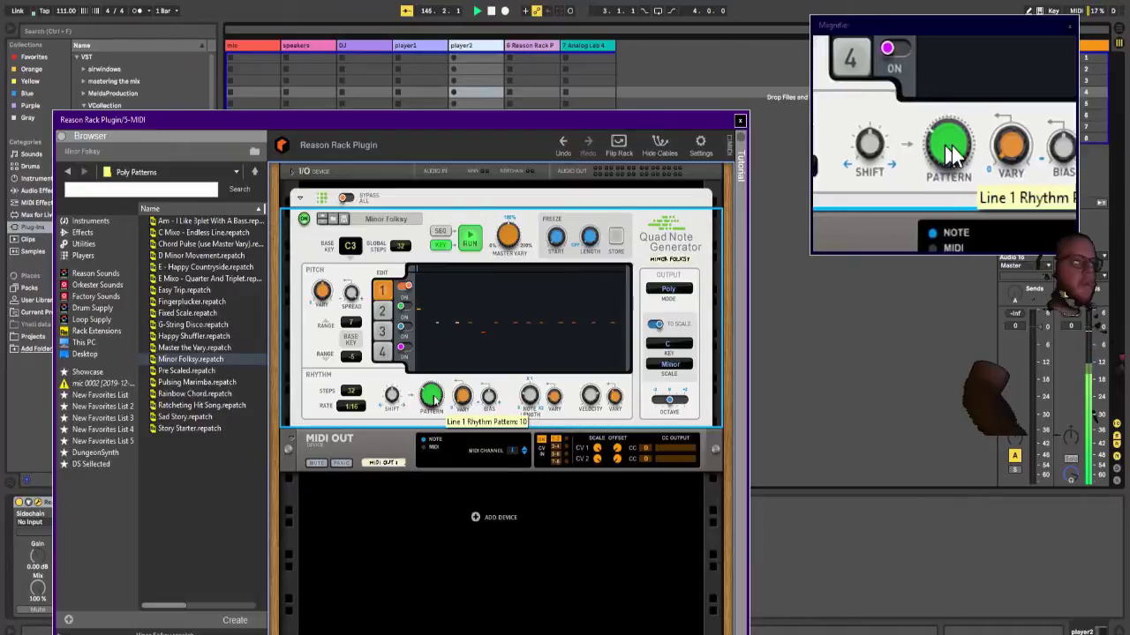
{"action": "mouse_move", "coordinate": [527, 397]}
{"action": "scroll", "coordinate": [527, 397], "scroll_direction": "up", "scroll_amount": 2}
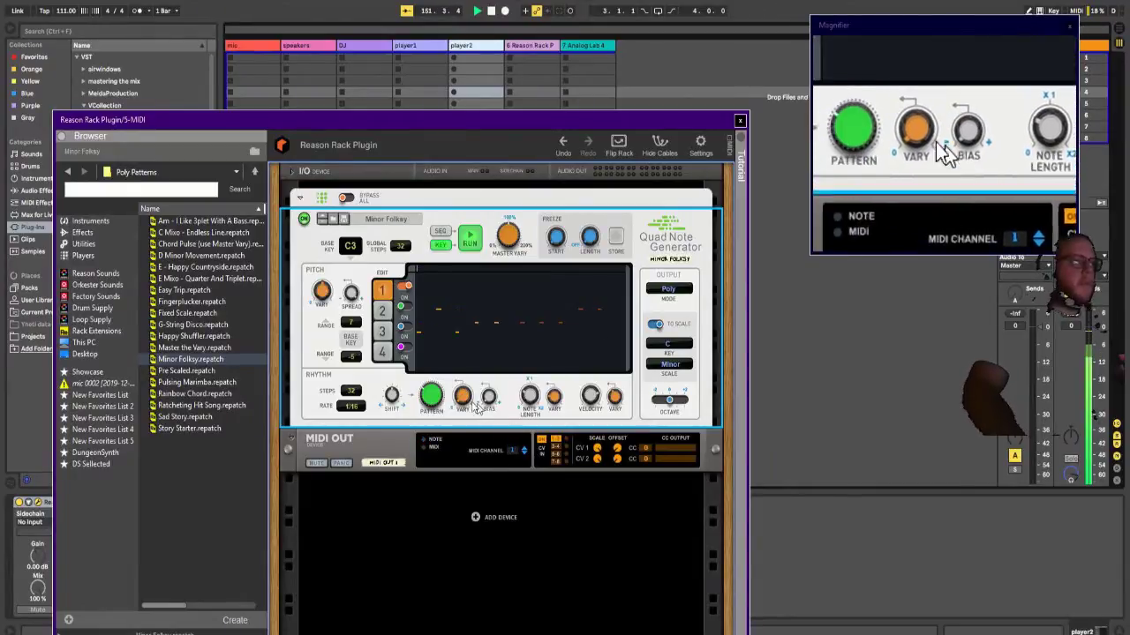
Step: Uncover the track mixer and raise the Analog Lab track's volume to -2.0 dB
{"action": "left_click_drag", "start_coordinate": [589, 117], "coordinate": [664, 526]}
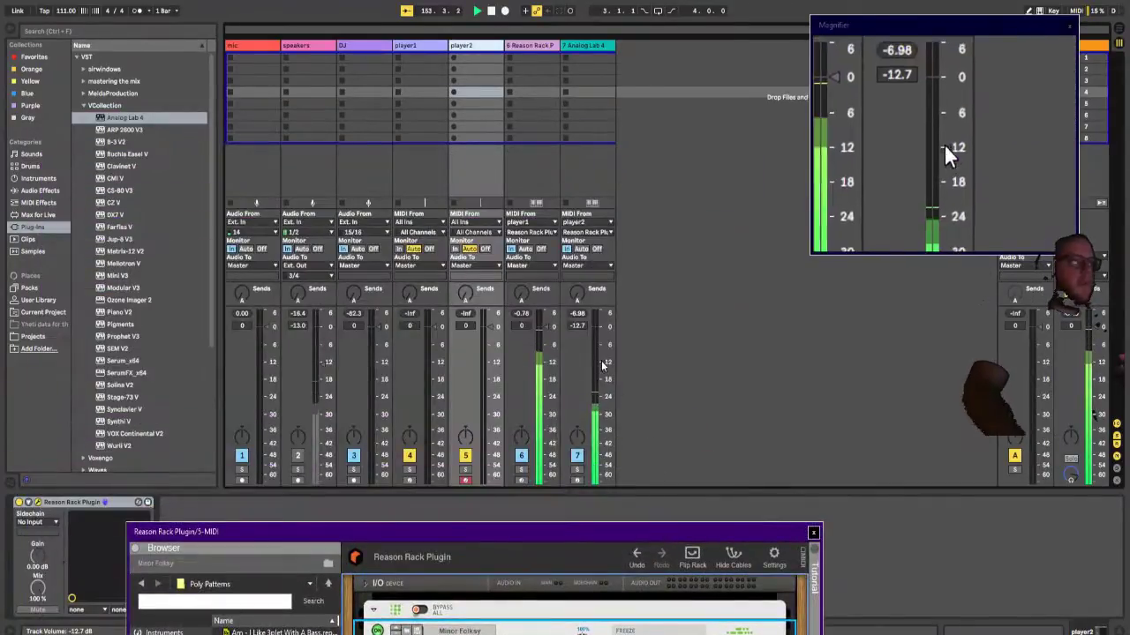
{"action": "left_click_drag", "start_coordinate": [603, 365], "coordinate": [604, 317]}
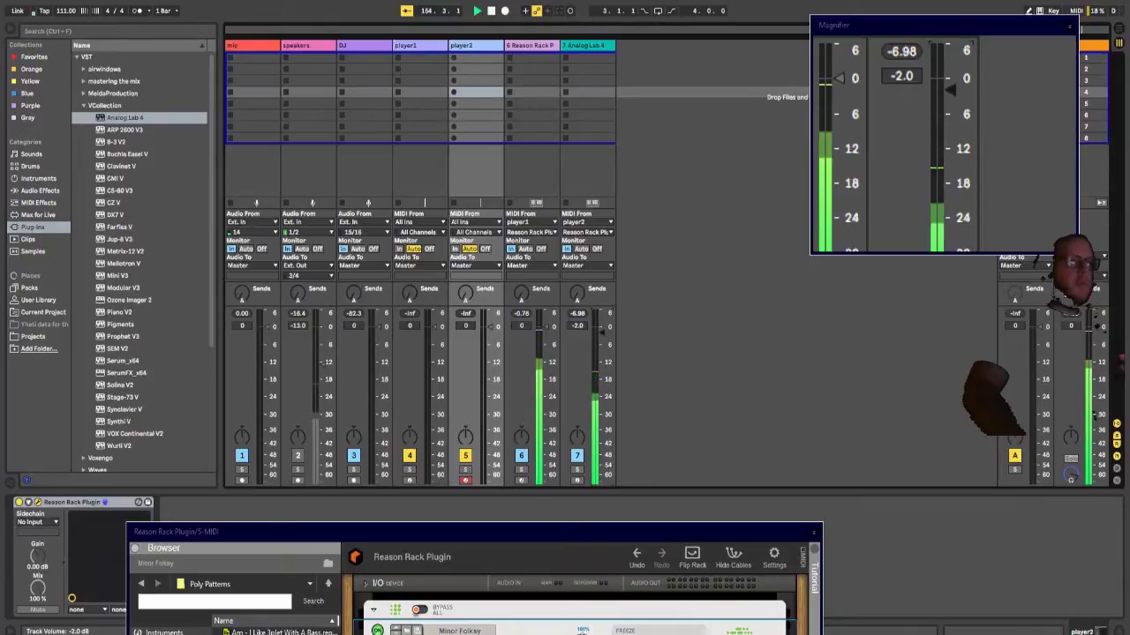
{"action": "left_click_drag", "start_coordinate": [594, 528], "coordinate": [581, 79]}
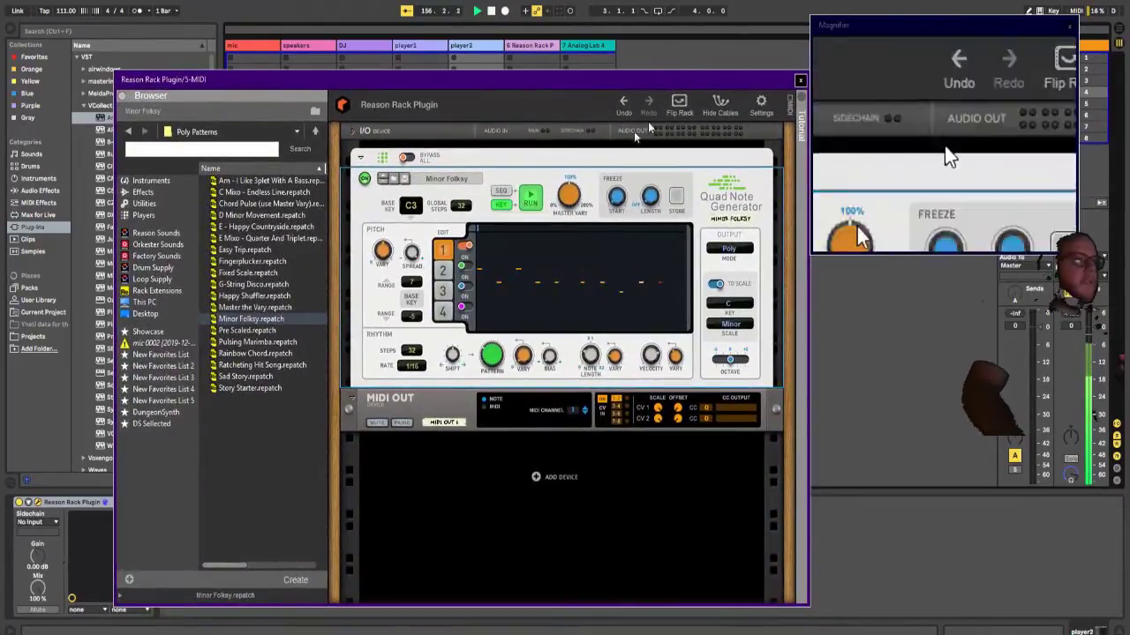
Step: In the Jup-8 preset, lower Env 2 Release to about 0.2 and slightly raise Env 1 Release and Env 1 Sustain
{"action": "left_click", "coordinate": [587, 45]}
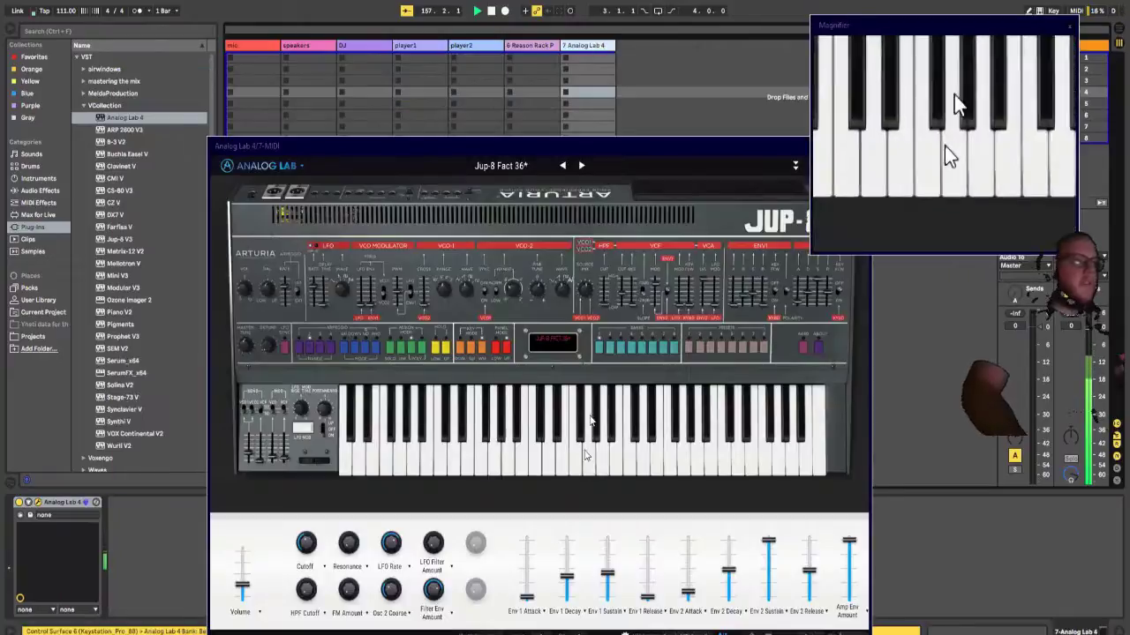
{"action": "mouse_move", "coordinate": [607, 573]}
{"action": "left_mouse_down"}
{"action": "mouse_move", "coordinate": [608, 593]}
{"action": "mouse_move", "coordinate": [607, 576]}
{"action": "left_mouse_up"}
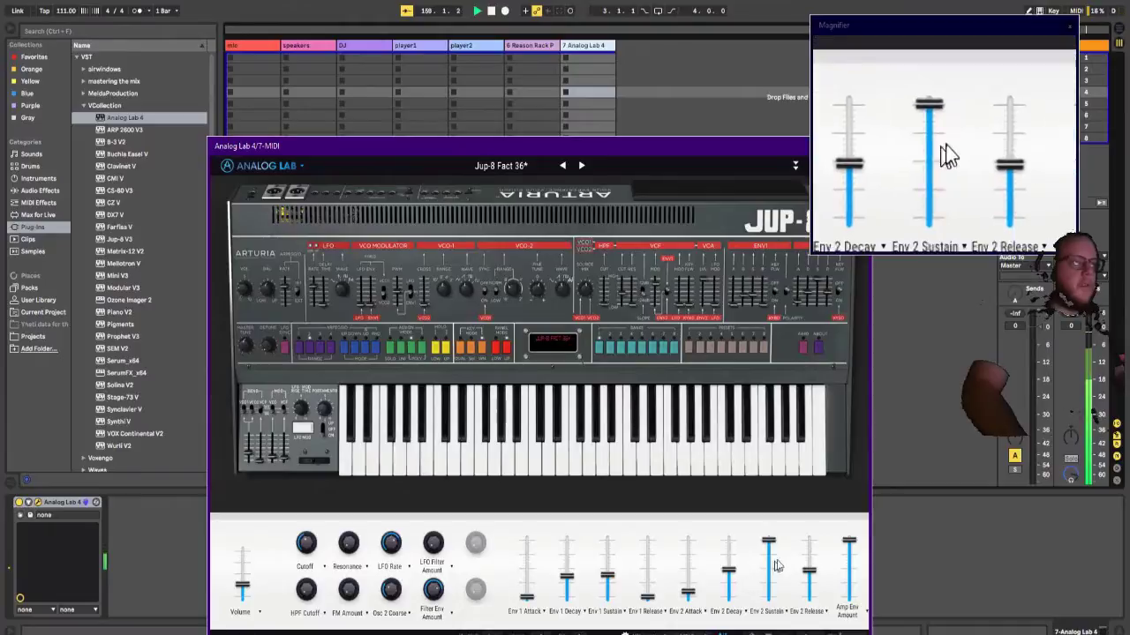
{"action": "mouse_move", "coordinate": [809, 569]}
{"action": "left_mouse_down"}
{"action": "mouse_move", "coordinate": [810, 601]}
{"action": "mouse_move", "coordinate": [810, 584]}
{"action": "left_mouse_up"}
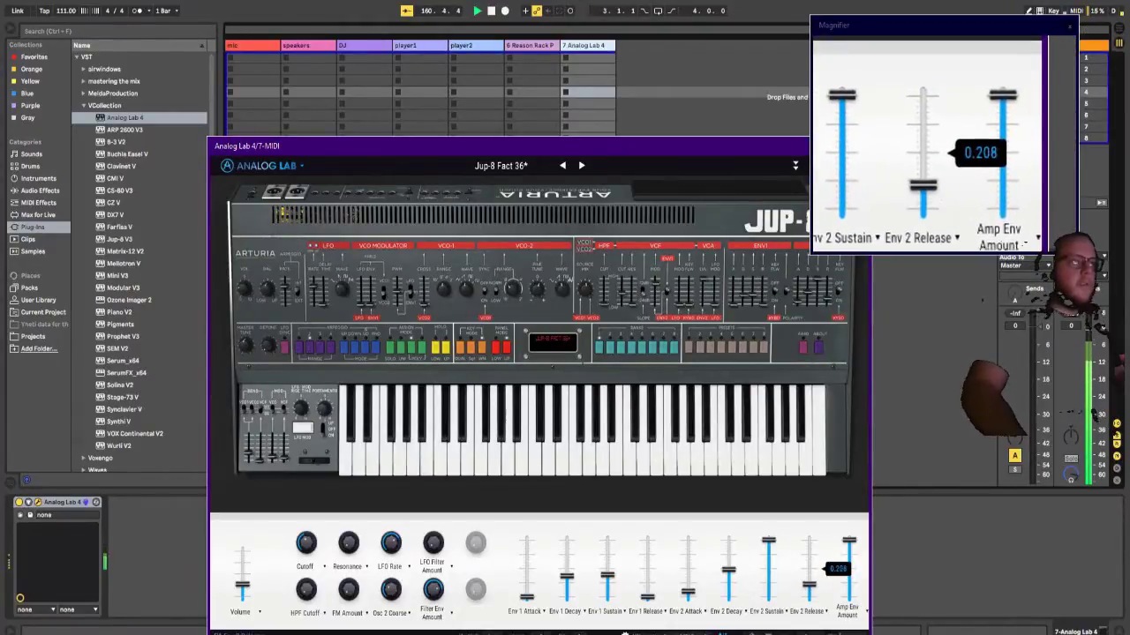
{"action": "mouse_move", "coordinate": [647, 595]}
{"action": "left_mouse_down"}
{"action": "mouse_move", "coordinate": [650, 578]}
{"action": "mouse_move", "coordinate": [649, 596]}
{"action": "left_mouse_up"}
{"action": "left_click_drag", "start_coordinate": [805, 597], "coordinate": [805, 600]}
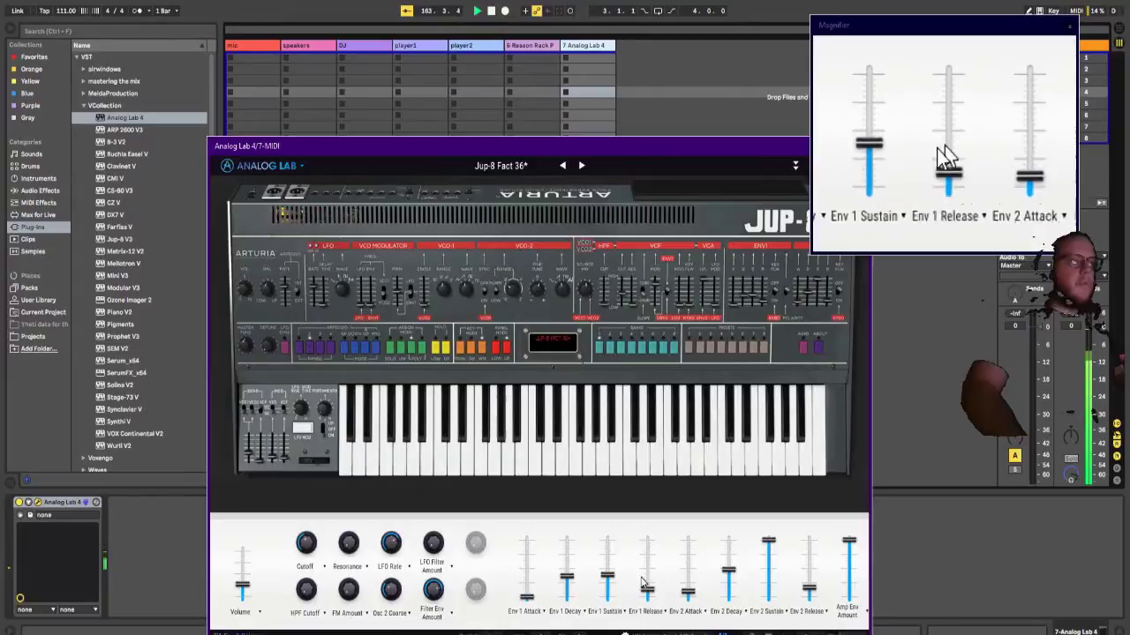
{"action": "left_click_drag", "start_coordinate": [616, 583], "coordinate": [616, 568]}
Step: Close the Analog Lab window and bring up player2's Reason Rack Plugin with the whole Quad Note Generator in view
{"action": "left_click", "coordinate": [586, 46]}
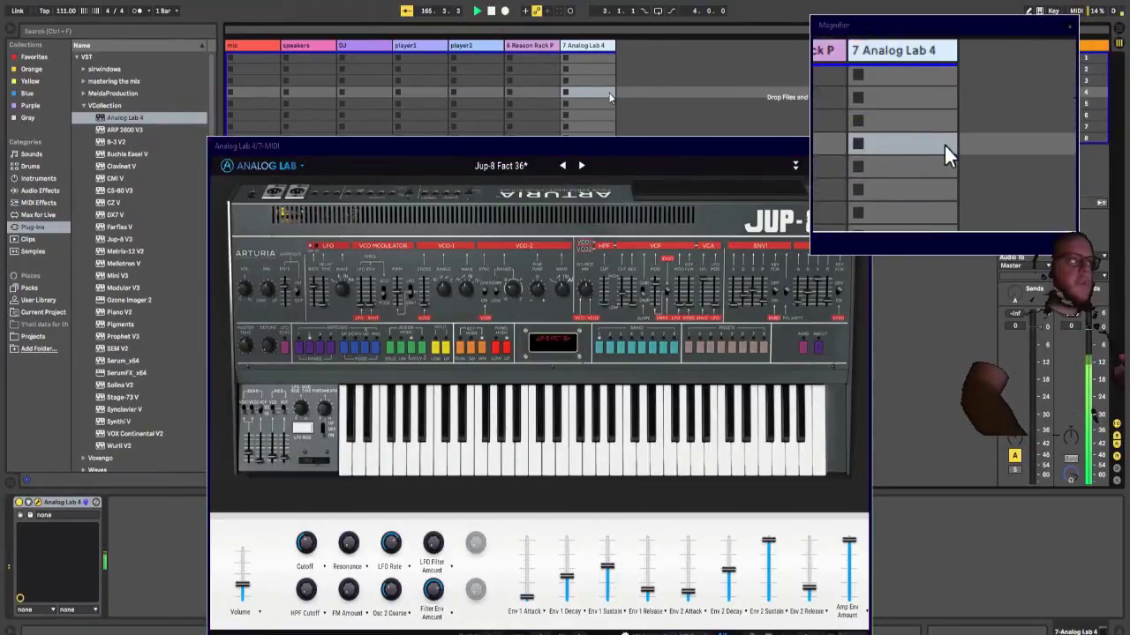
{"action": "left_click", "coordinate": [663, 148]}
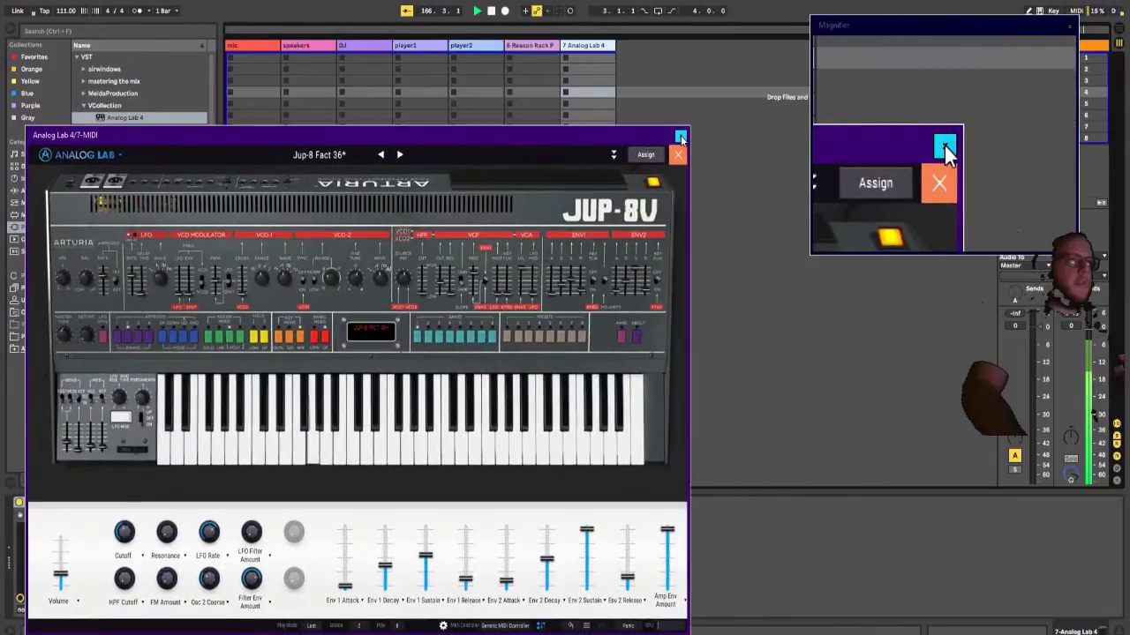
{"action": "left_click", "coordinate": [679, 141]}
{"action": "left_click", "coordinate": [681, 136]}
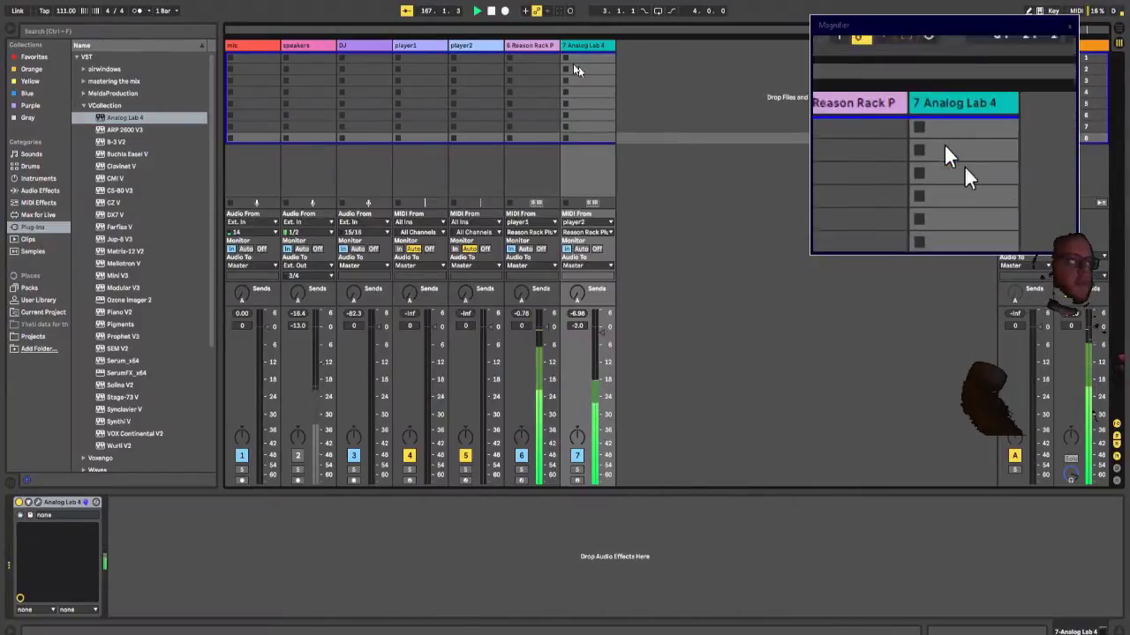
{"action": "left_click", "coordinate": [481, 49]}
{"action": "left_click_drag", "start_coordinate": [579, 80], "coordinate": [555, 23]}
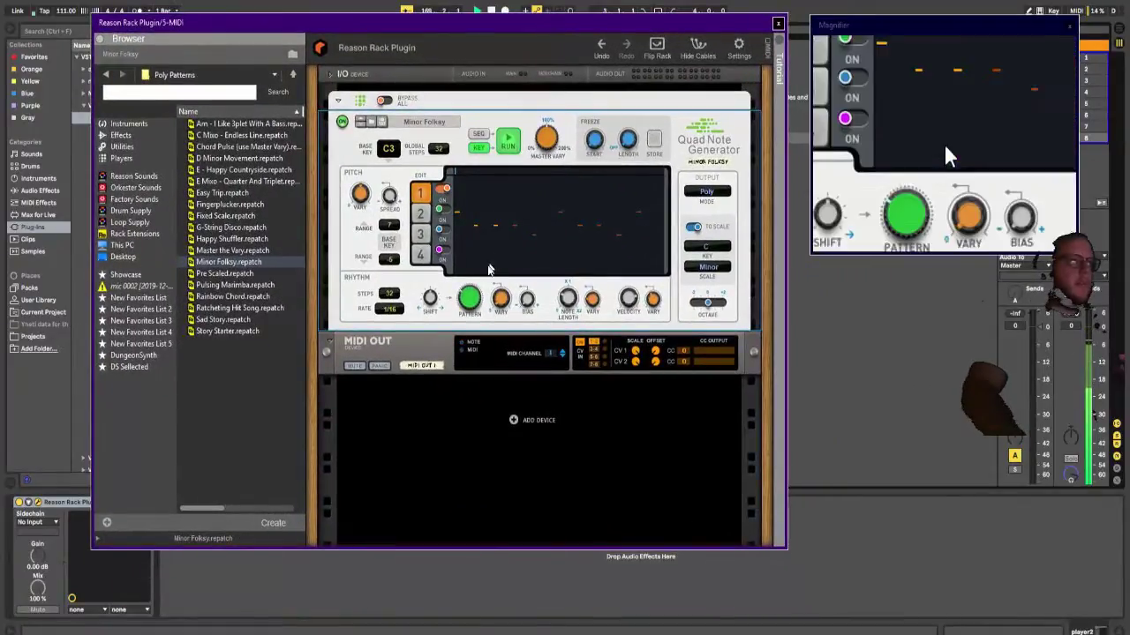
Step: Set the Quad Note Generator's line 1 rhythm pattern to 2, its rhythm vary to 55%, and its rhythm steps to 19
{"action": "left_click", "coordinate": [473, 300]}
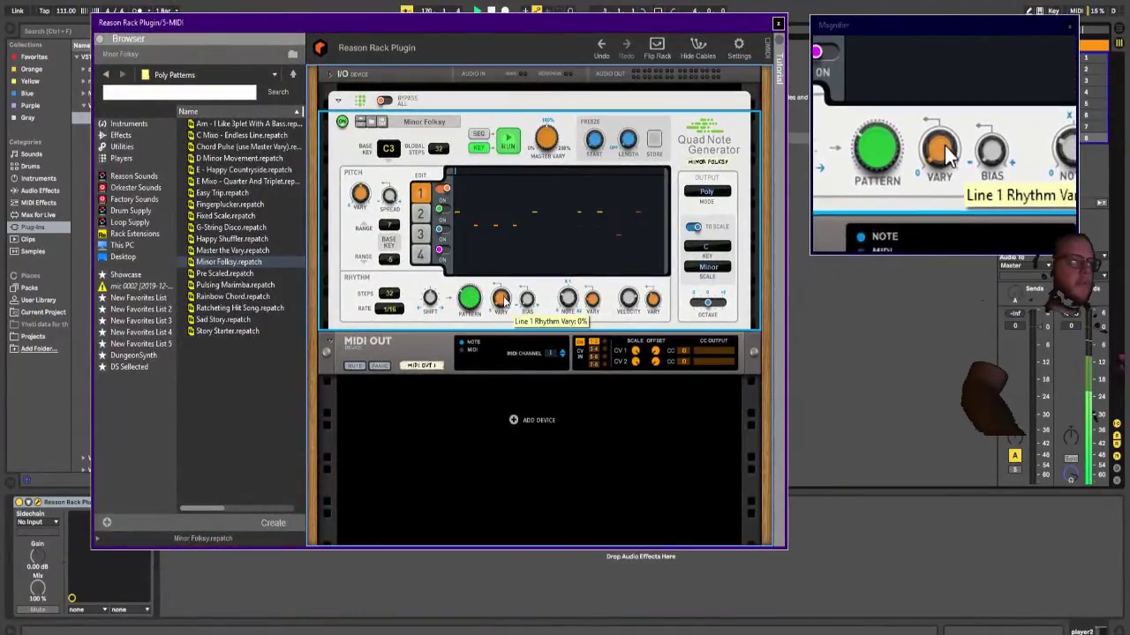
{"action": "scroll", "coordinate": [501, 296], "scroll_direction": "up", "scroll_amount": 5}
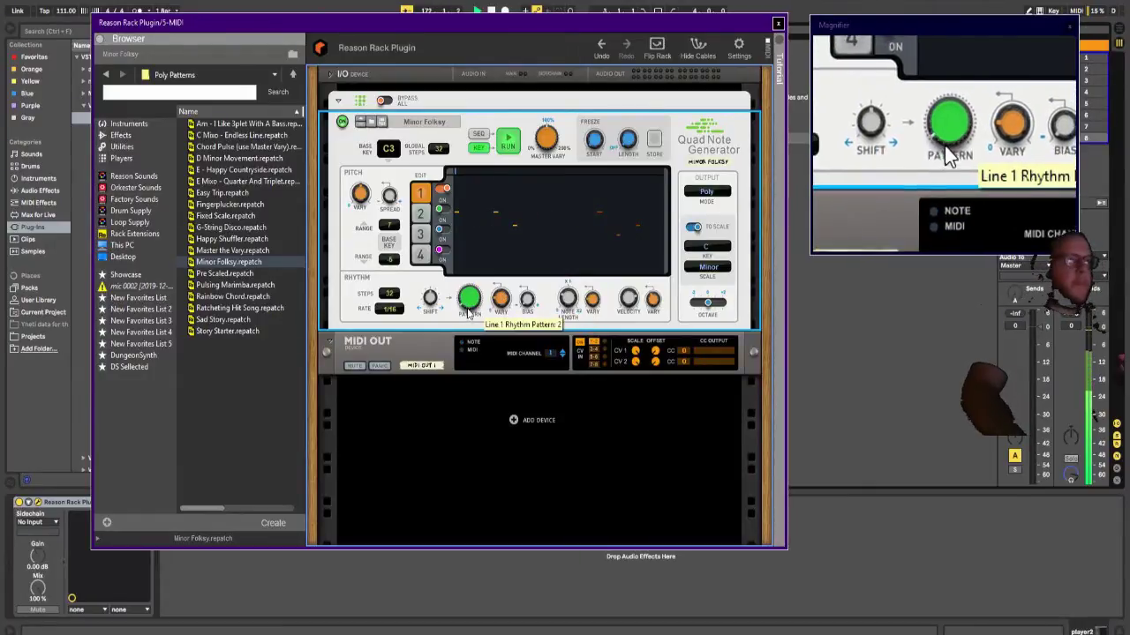
{"action": "scroll", "coordinate": [506, 303], "scroll_direction": "up", "scroll_amount": 6}
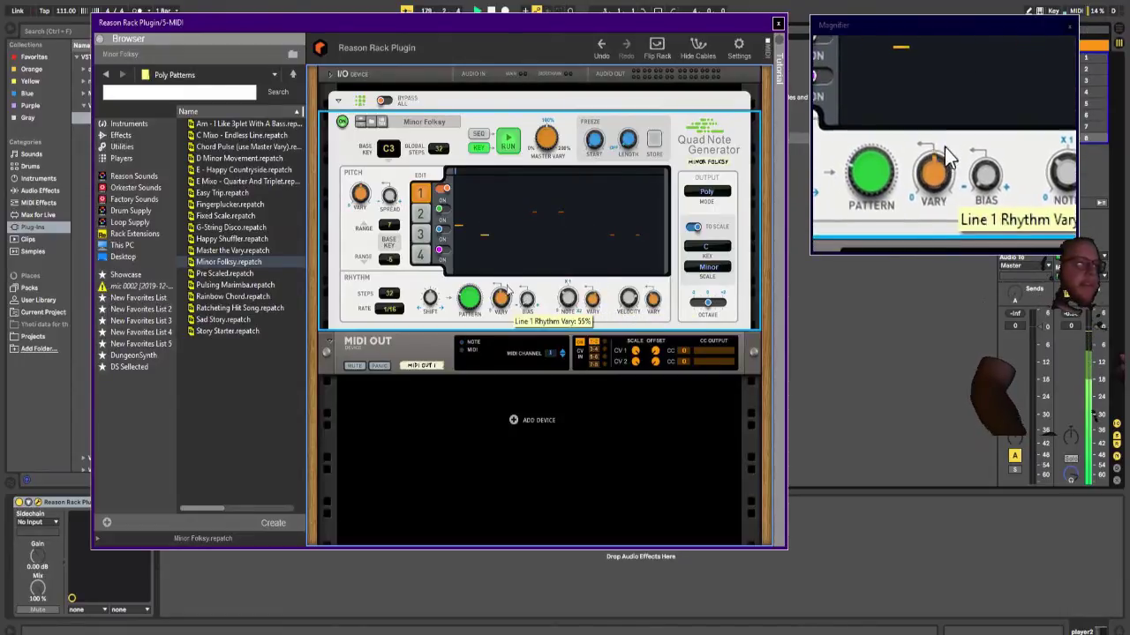
{"action": "mouse_move", "coordinate": [524, 299]}
{"action": "left_mouse_down"}
{"action": "mouse_move", "coordinate": [527, 280]}
{"action": "mouse_move", "coordinate": [523, 290]}
{"action": "left_mouse_up"}
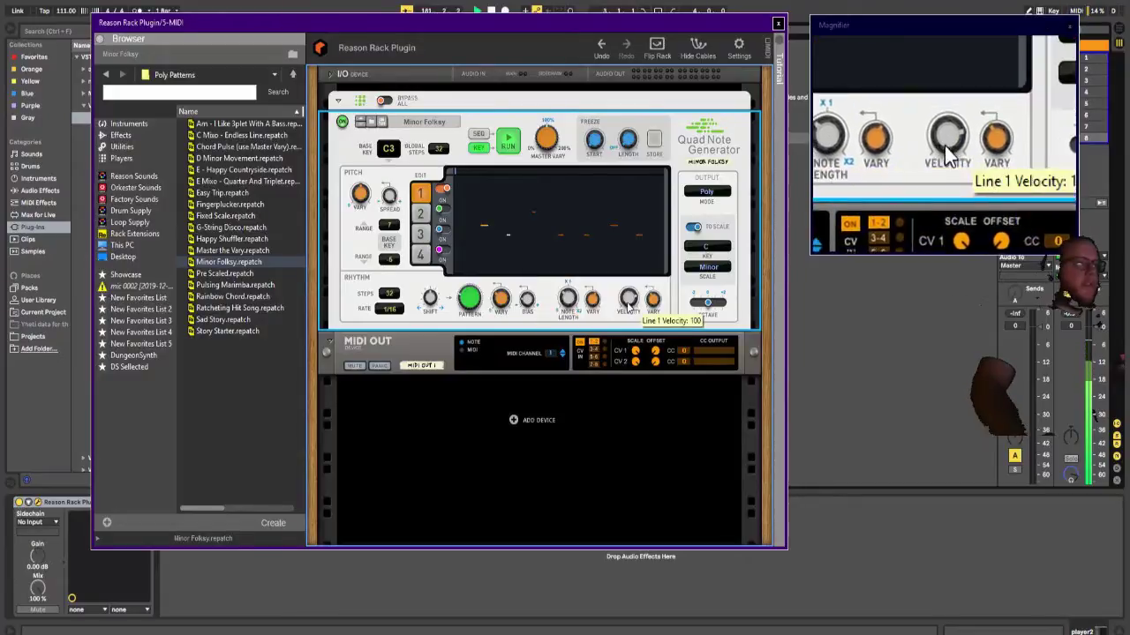
{"action": "scroll", "coordinate": [593, 302], "scroll_direction": "down", "scroll_amount": 5}
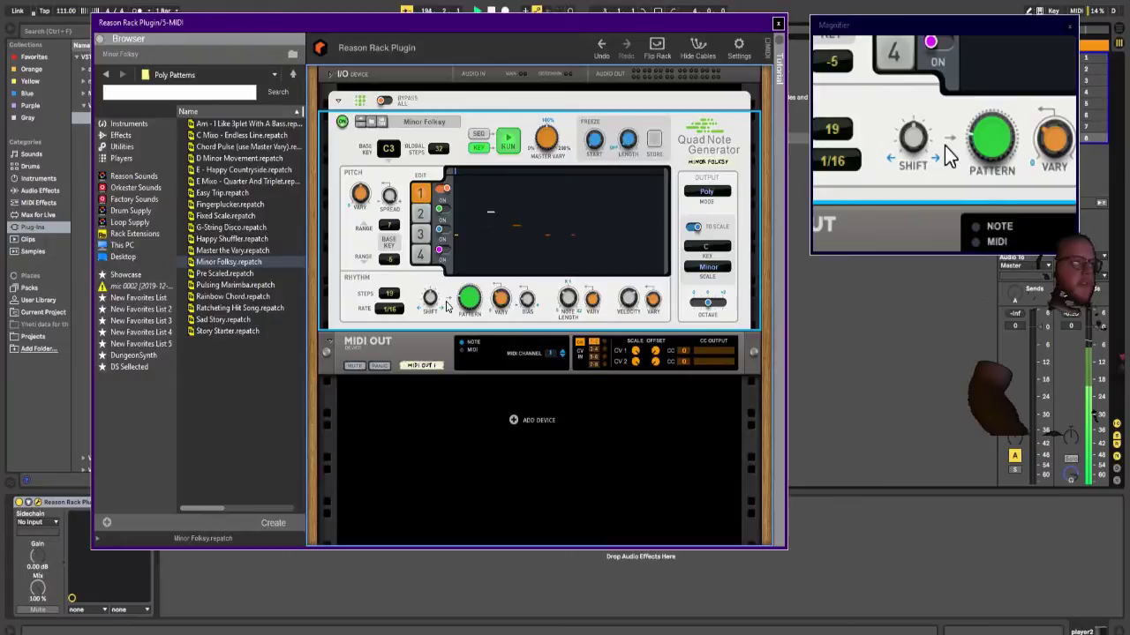
Step: Reposition the rack window and set Discord's volume to 22 in the Windows Volume Mixer
{"action": "left_click_drag", "start_coordinate": [550, 22], "coordinate": [615, 101]}
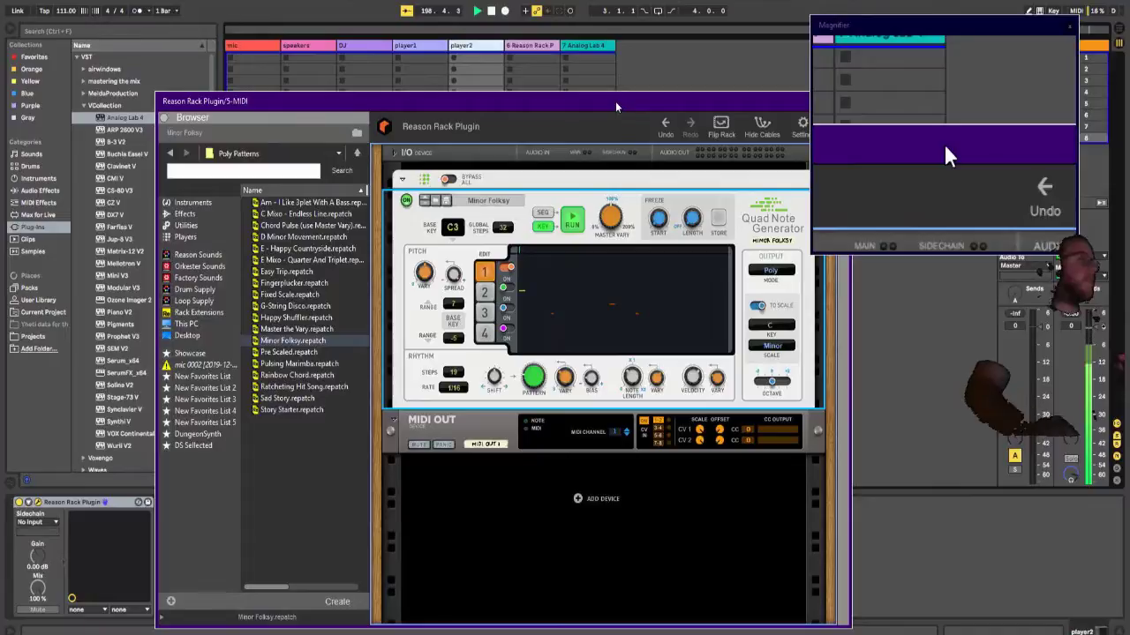
{"action": "left_click_drag", "start_coordinate": [615, 102], "coordinate": [571, 33]}
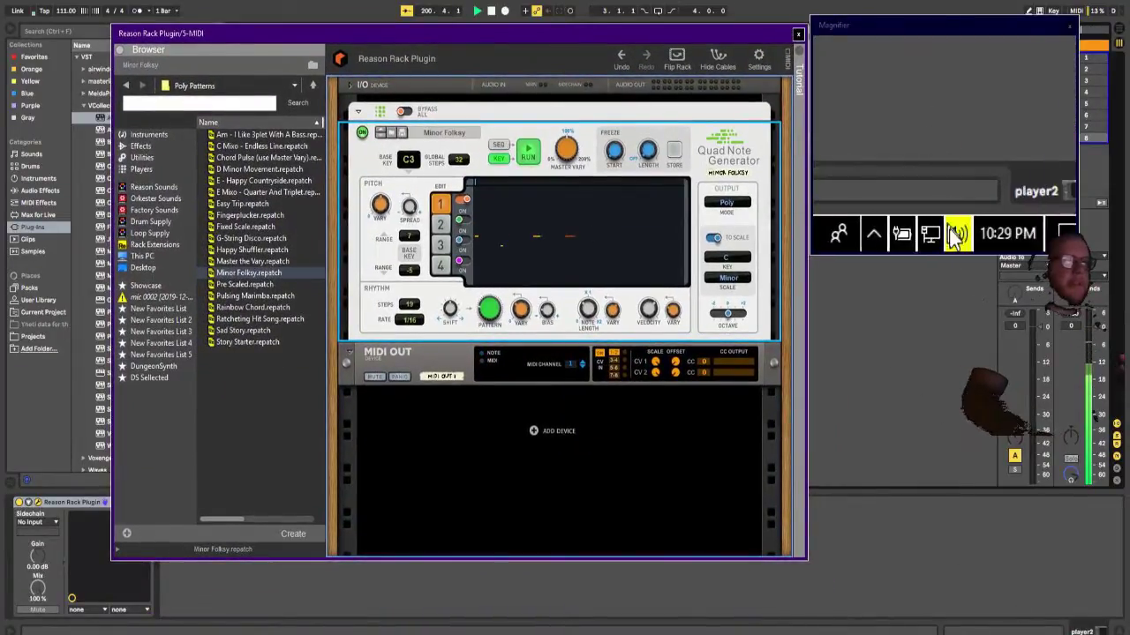
{"action": "left_click", "coordinate": [944, 240]}
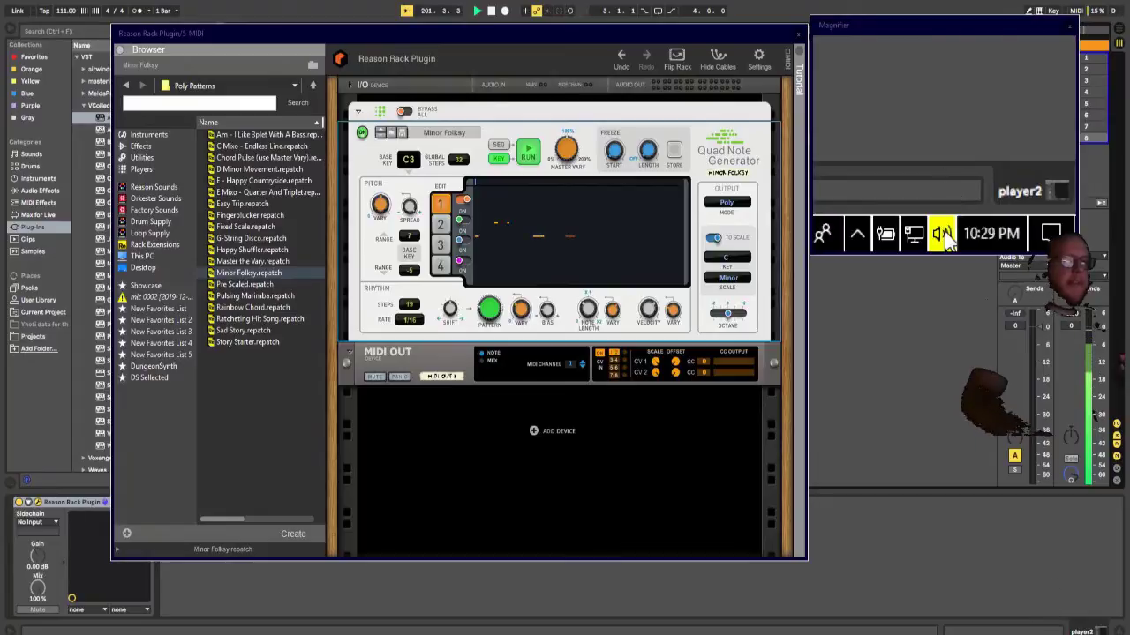
{"action": "left_click_drag", "start_coordinate": [1017, 566], "coordinate": [1017, 569]}
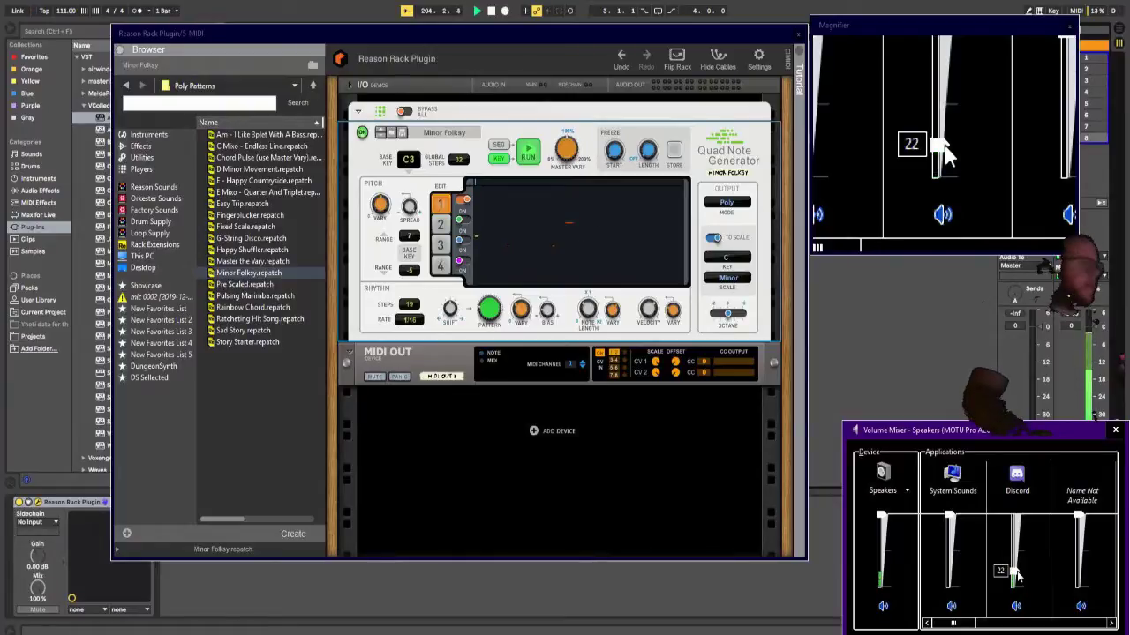
{"action": "left_click", "coordinate": [555, 511]}
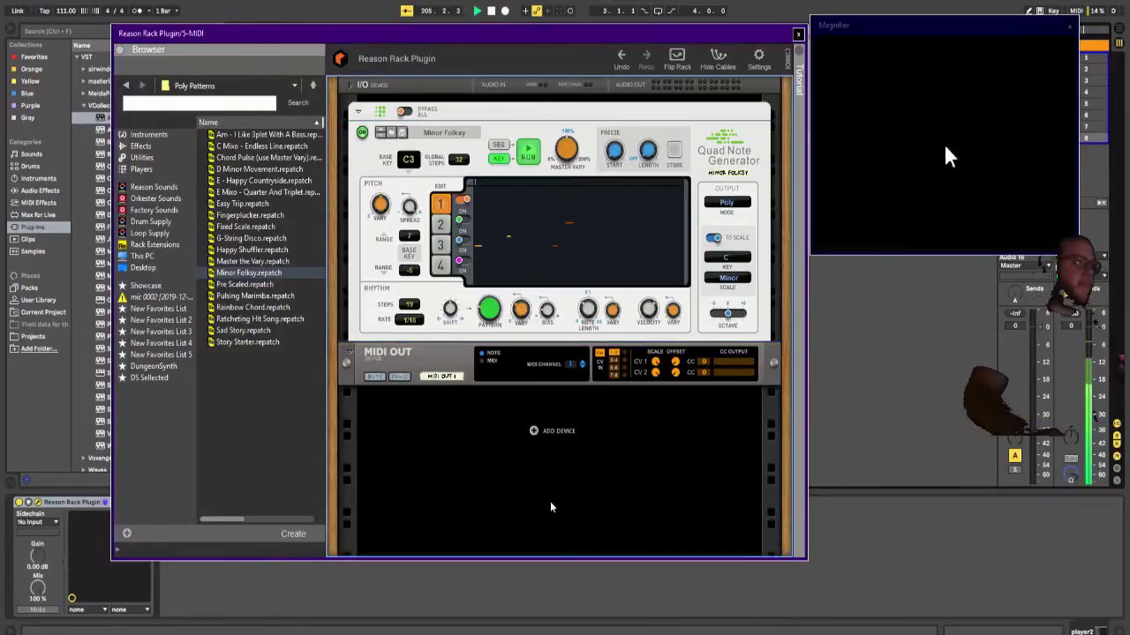
Step: Audition line 2 of the Quad Note Generator by switching it on and back off
{"action": "left_click", "coordinate": [461, 231]}
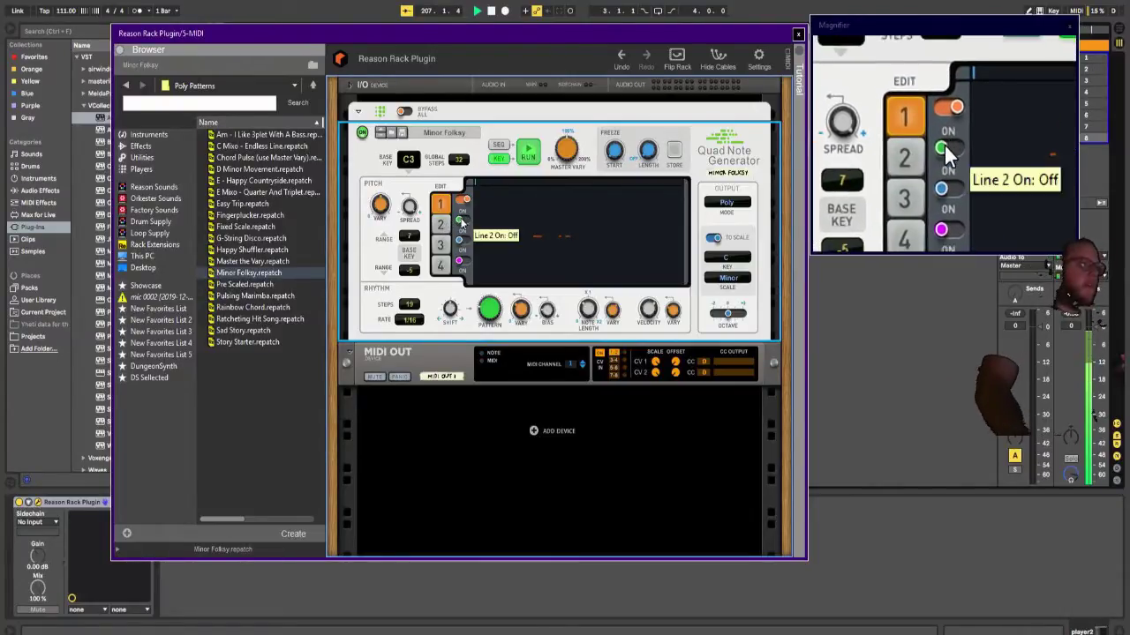
{"action": "left_click", "coordinate": [464, 222]}
{"action": "left_click", "coordinate": [464, 222]}
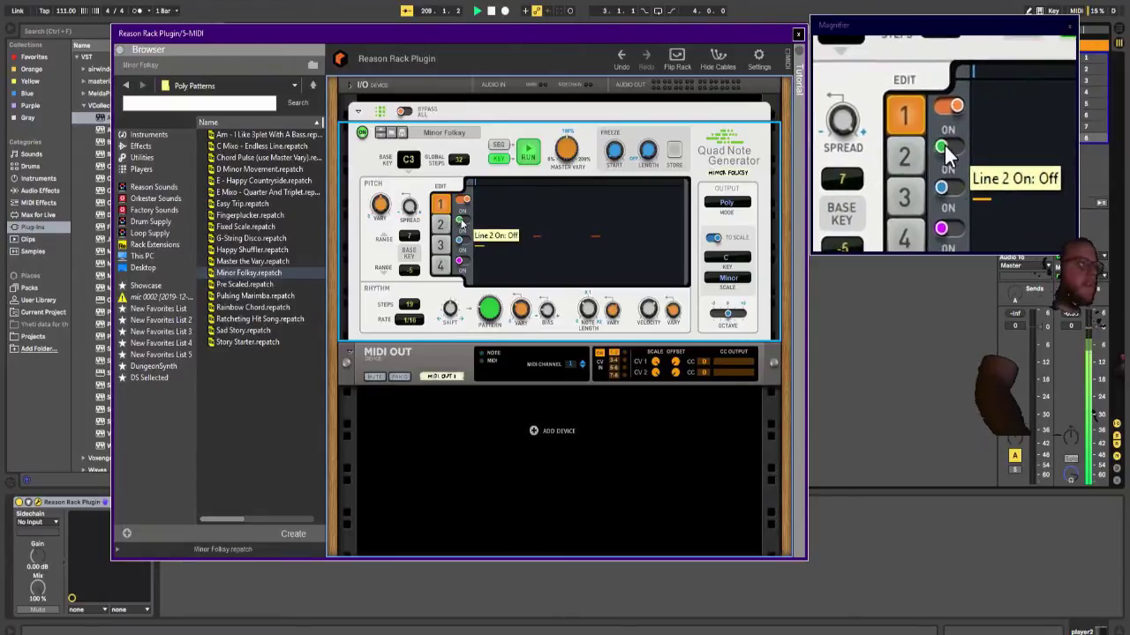
Step: Switch on line 2 of the Quad Note Generator and bring up its settings for editing
{"action": "left_click", "coordinate": [463, 222]}
{"action": "left_click", "coordinate": [463, 222]}
{"action": "left_click", "coordinate": [463, 222]}
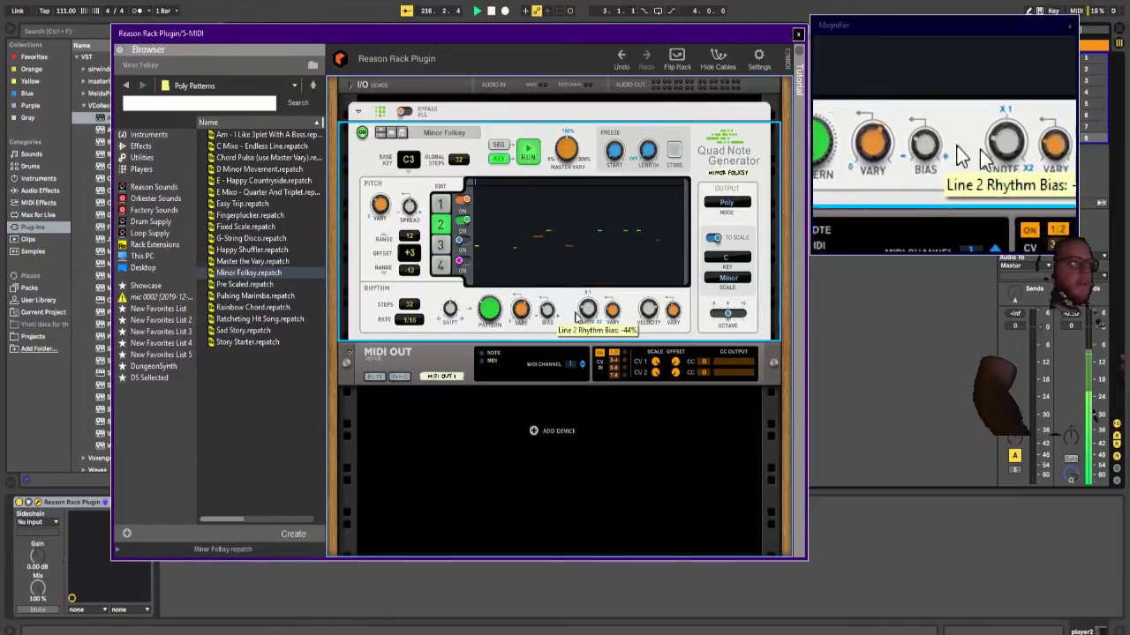
{"action": "scroll", "coordinate": [611, 316], "scroll_direction": "up", "scroll_amount": 10}
{"action": "scroll", "coordinate": [611, 318], "scroll_direction": "down", "scroll_amount": 9}
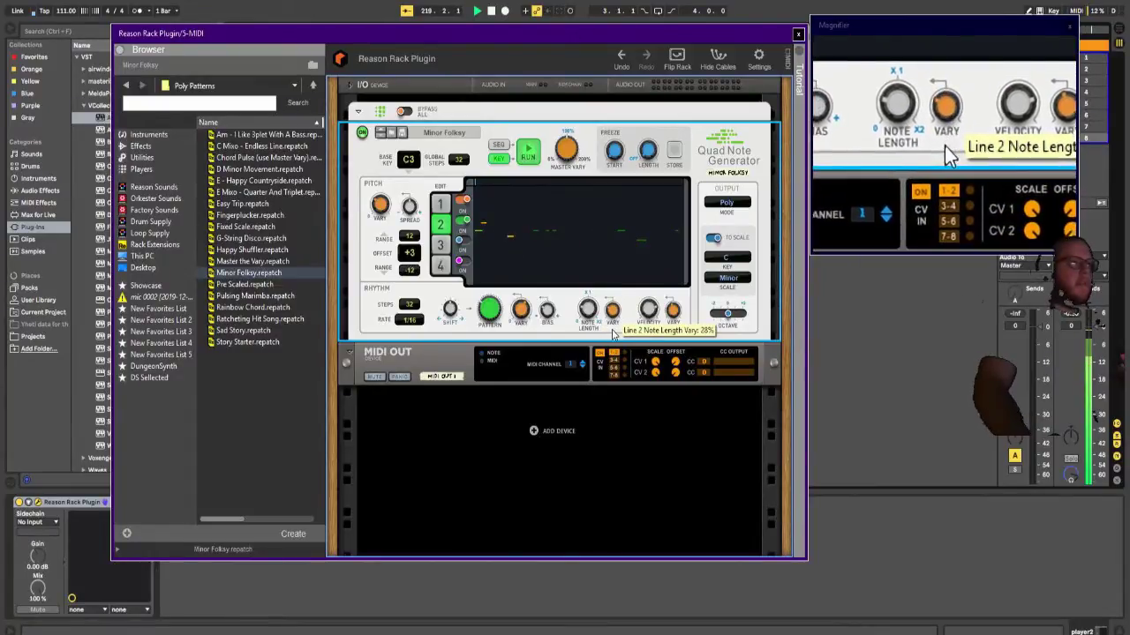
{"action": "scroll", "coordinate": [672, 312], "scroll_direction": "up", "scroll_amount": 2}
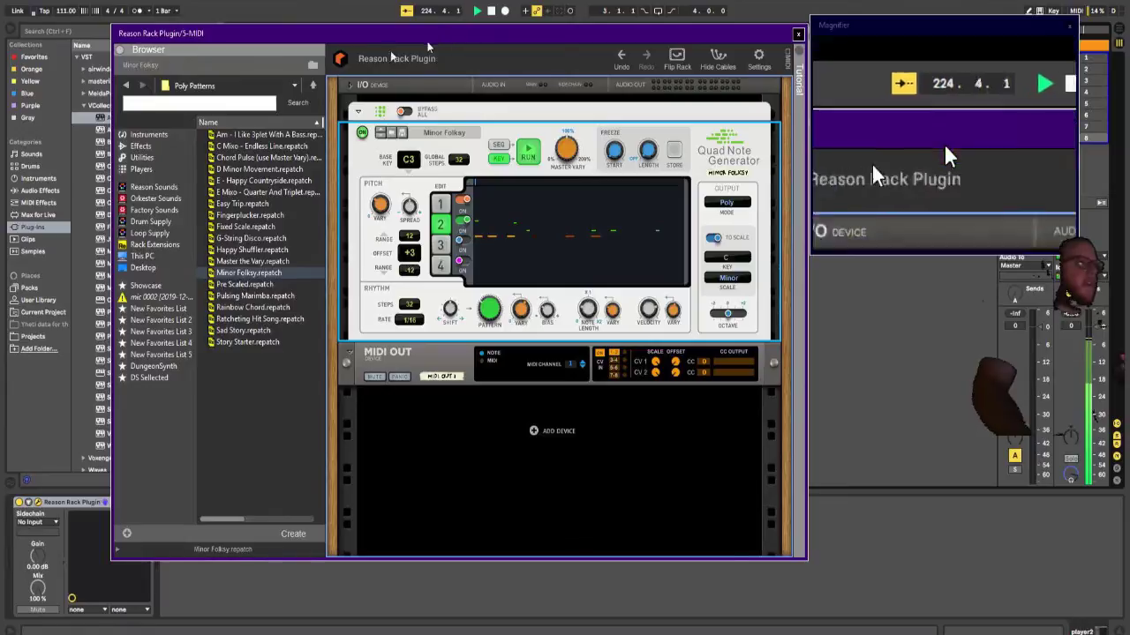
Step: Close player2's rack window and open Analog Lab 4 on track 7 with the JUP-8V's upper panel expanded
{"action": "left_click", "coordinate": [124, 53]}
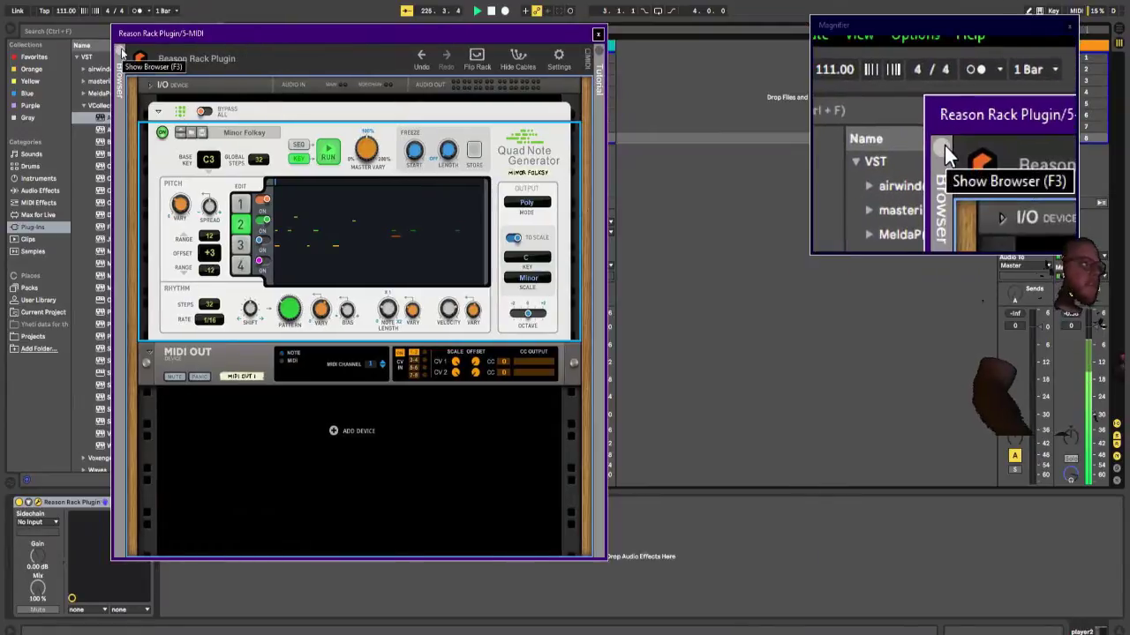
{"action": "left_click", "coordinate": [122, 53]}
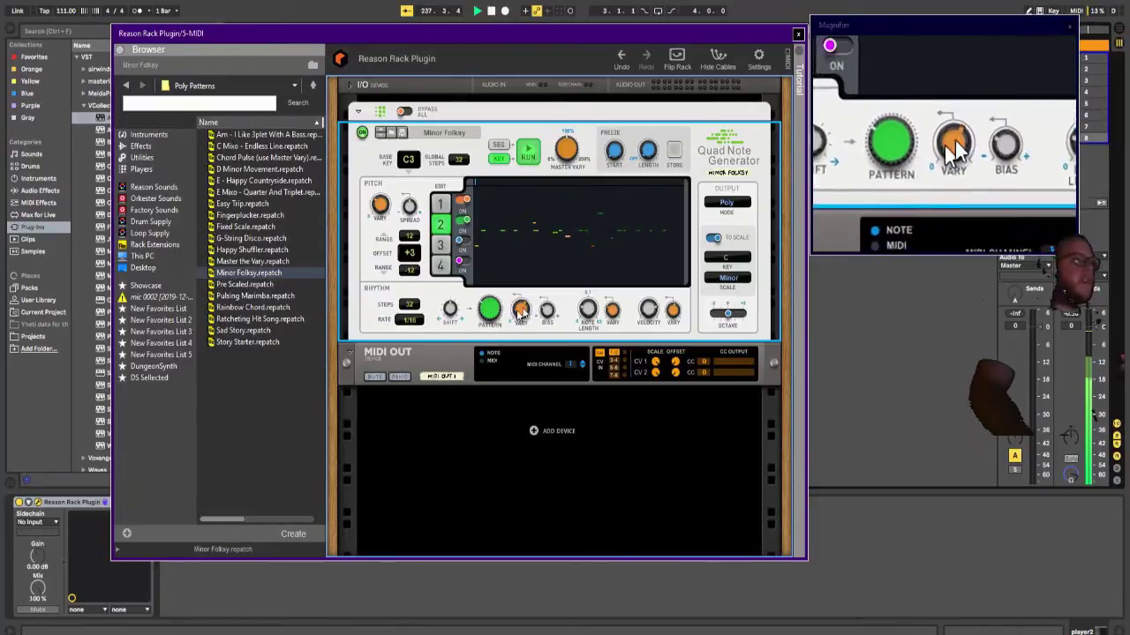
{"action": "left_click", "coordinate": [798, 35]}
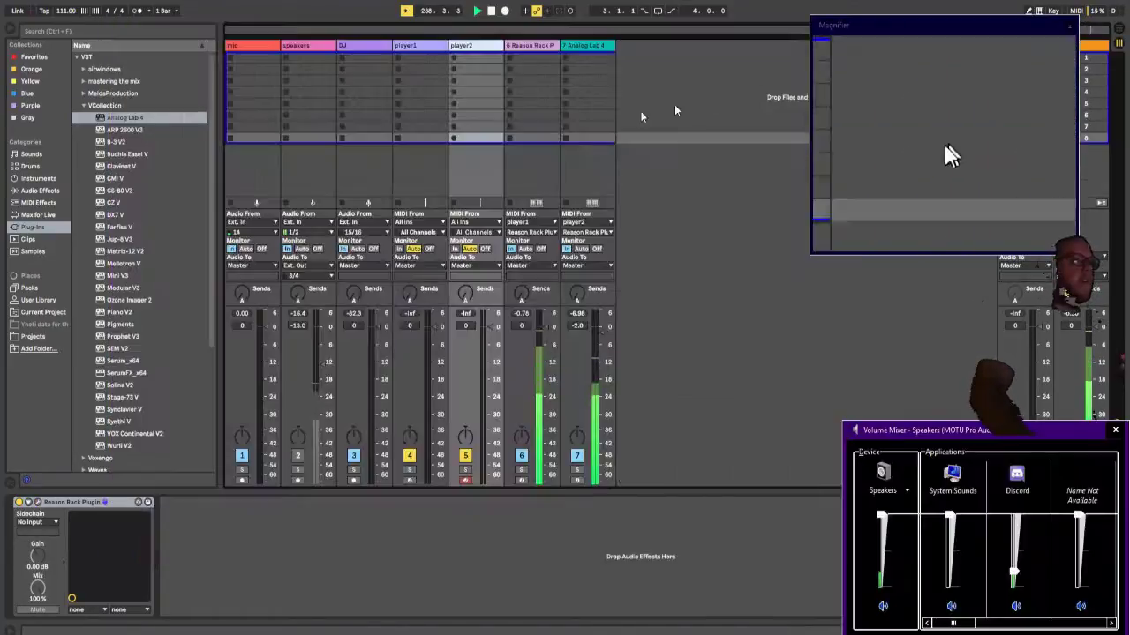
{"action": "left_click", "coordinate": [585, 46]}
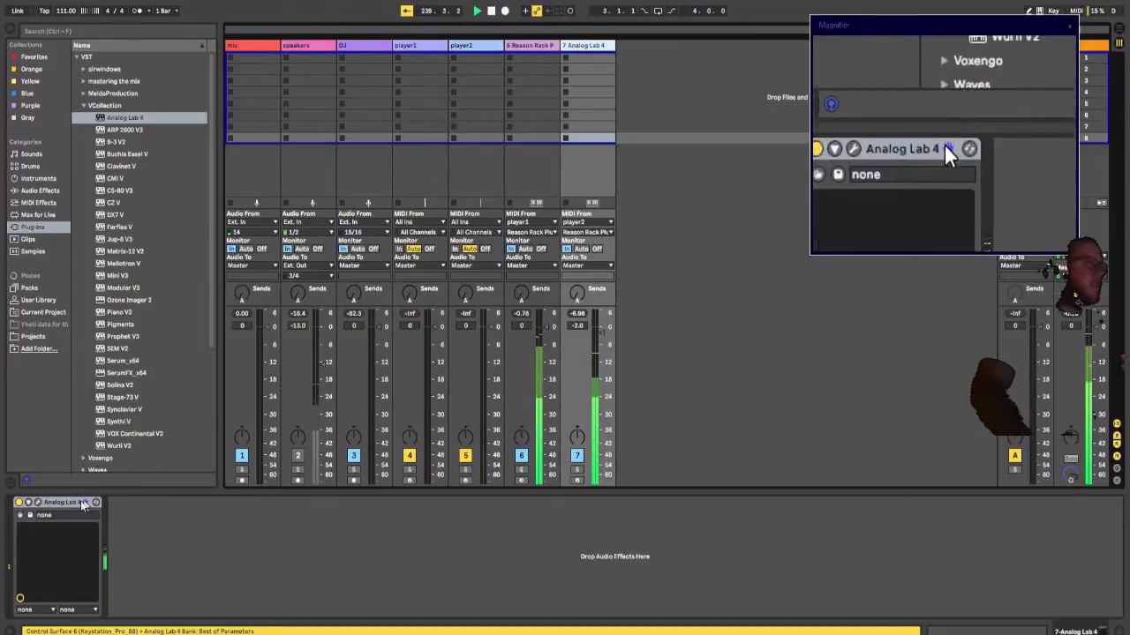
{"action": "left_click", "coordinate": [38, 503]}
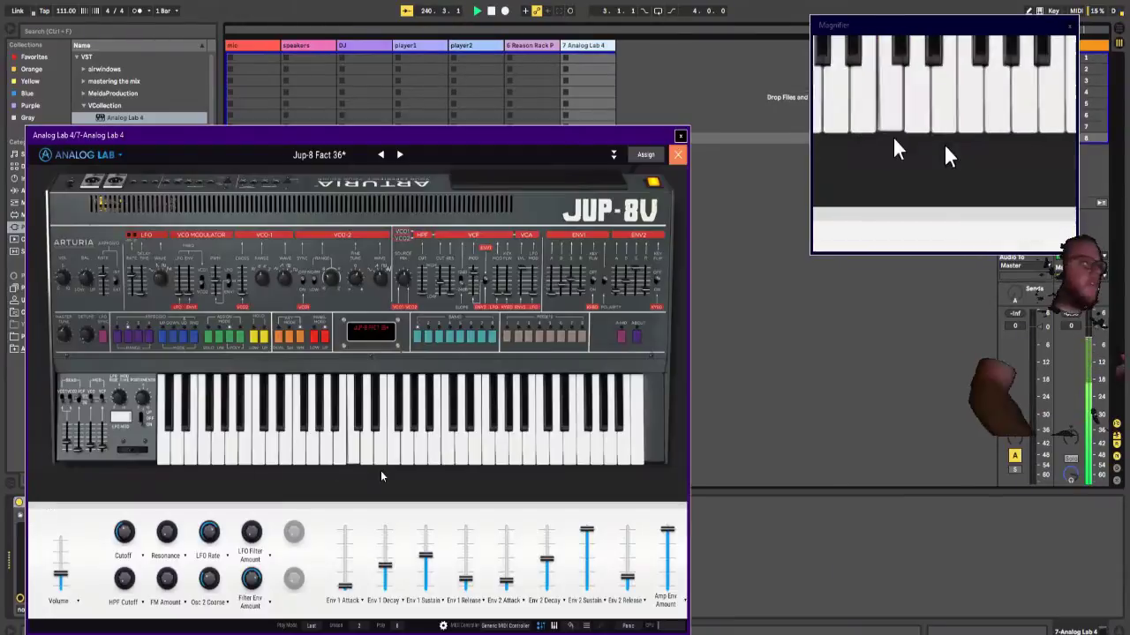
{"action": "left_click", "coordinate": [614, 154]}
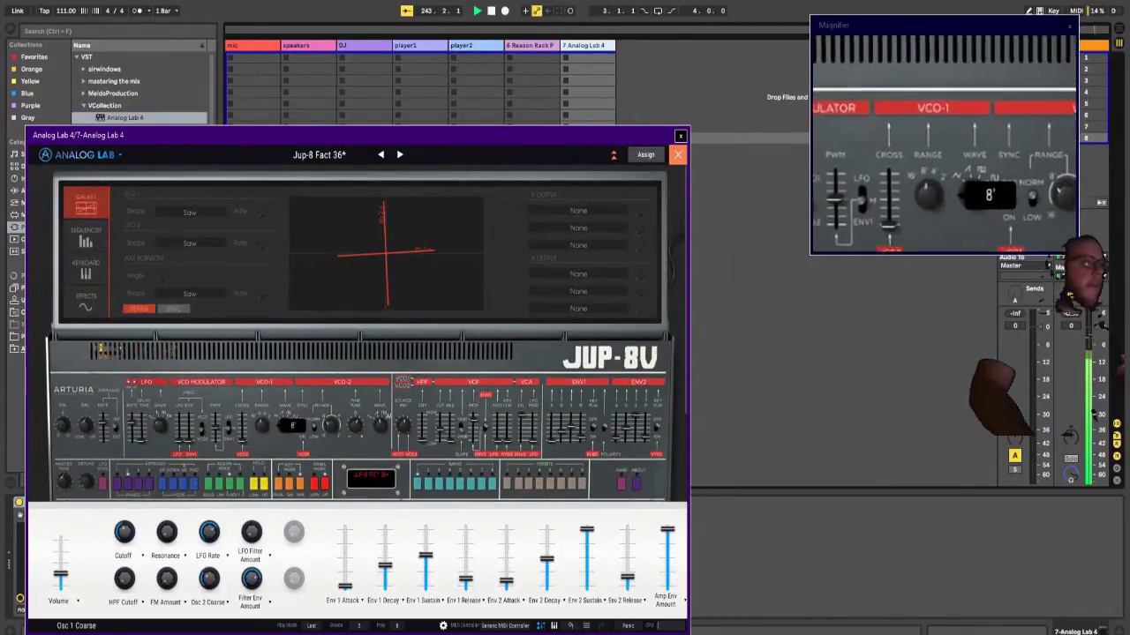
Step: Adjust VCO-1's wave shape, range and cross-modulation on the JUP-8V, and close the Analog Lab window
{"action": "left_click_drag", "start_coordinate": [285, 430], "coordinate": [285, 381]}
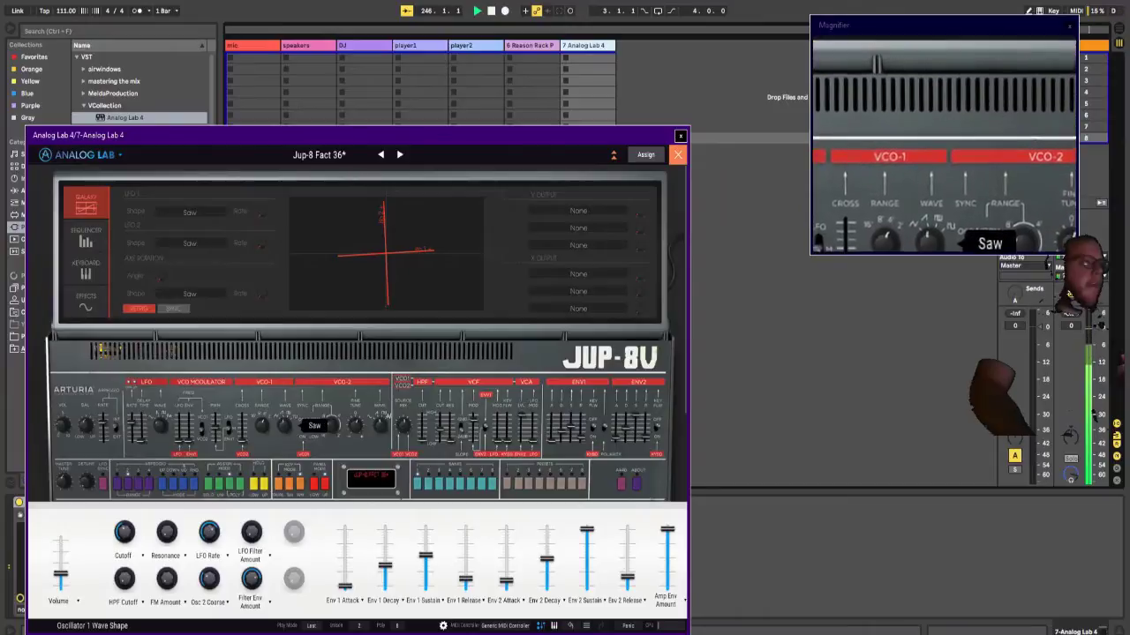
{"action": "left_click", "coordinate": [261, 426]}
{"action": "left_click_drag", "start_coordinate": [261, 427], "coordinate": [267, 398]}
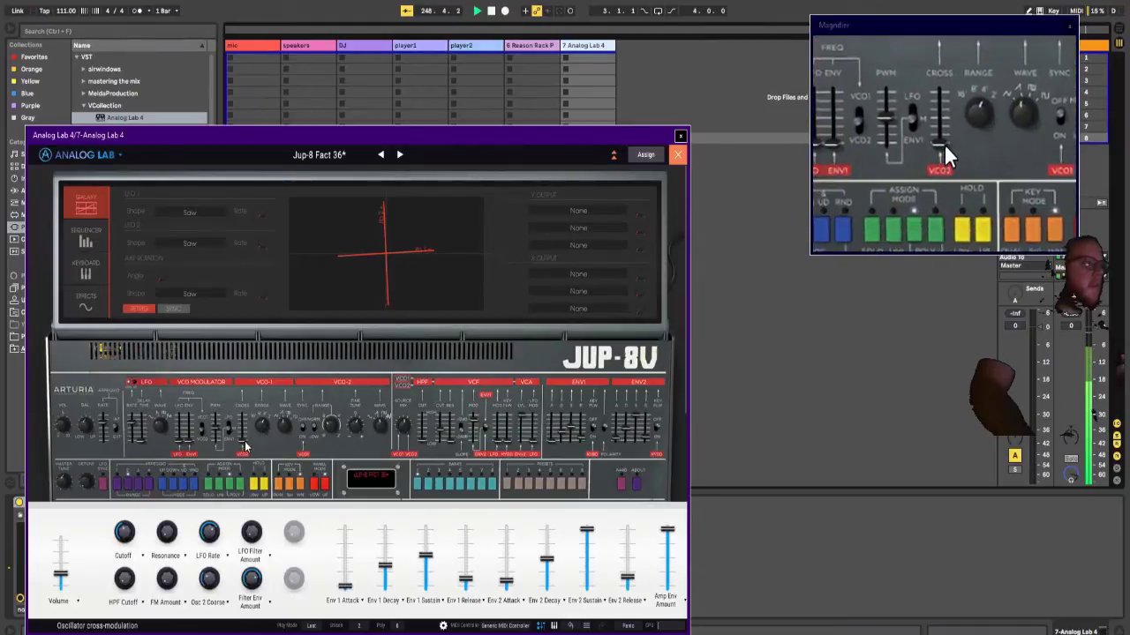
{"action": "mouse_move", "coordinate": [246, 446]}
{"action": "left_mouse_down"}
{"action": "mouse_move", "coordinate": [245, 426]}
{"action": "mouse_move", "coordinate": [238, 459]}
{"action": "left_mouse_up"}
{"action": "left_click_drag", "start_coordinate": [288, 431], "coordinate": [274, 448]}
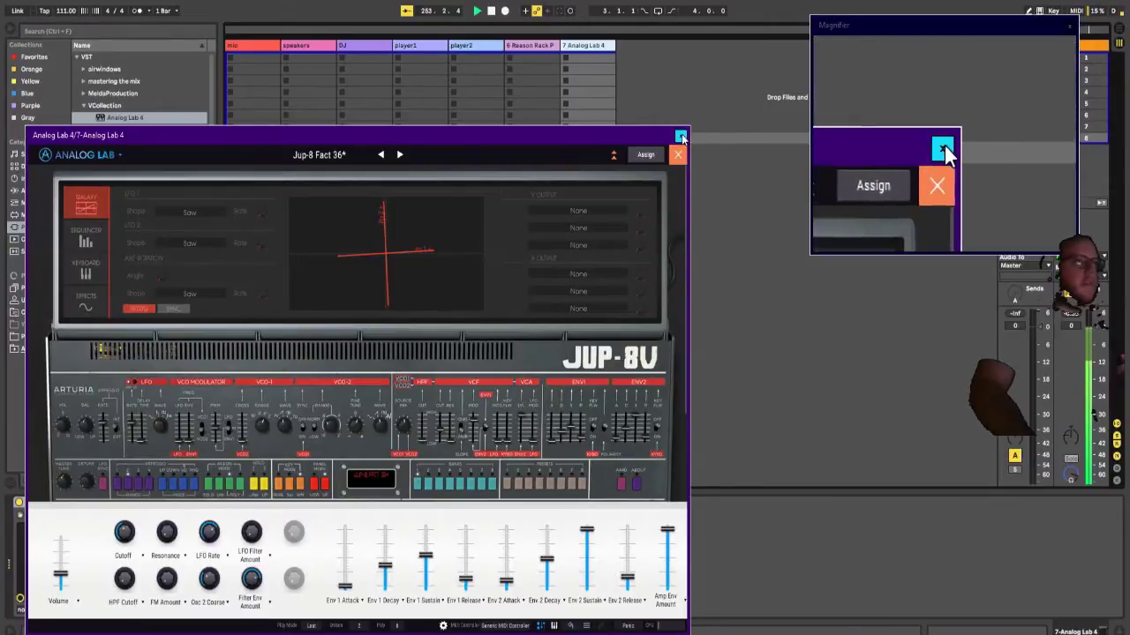
{"action": "left_click", "coordinate": [718, 135]}
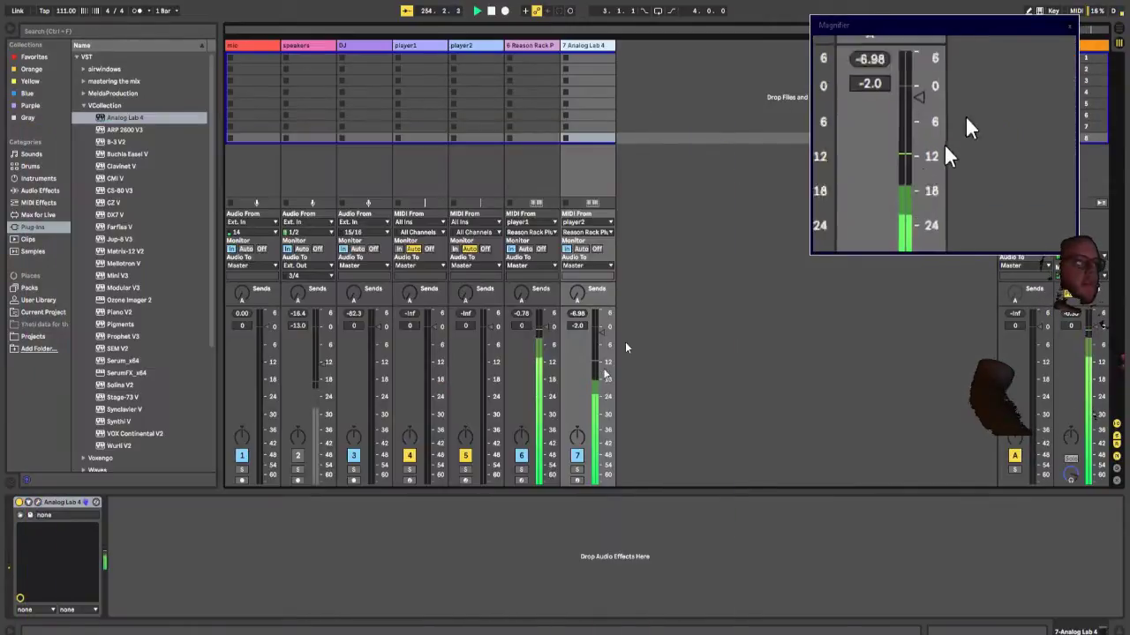
Step: Lower the Analog Lab 4 track's volume to -3.9 dB and insert a Pitch MIDI effect set to -12 st before the instrument
{"action": "left_click_drag", "start_coordinate": [601, 332], "coordinate": [605, 343]}
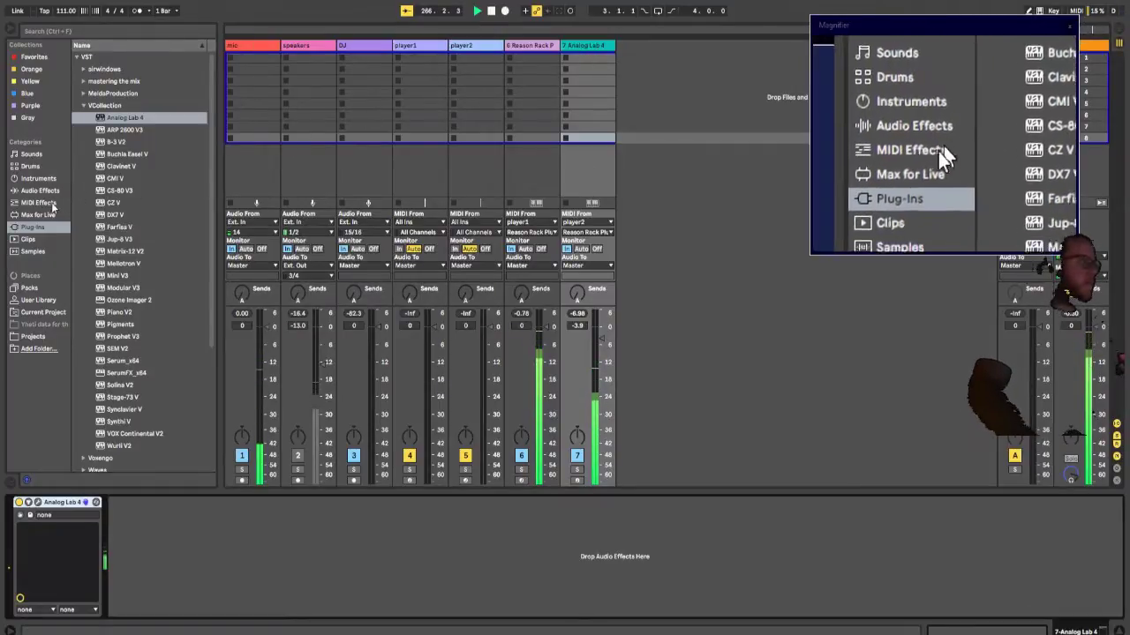
{"action": "left_click", "coordinate": [39, 202]}
{"action": "left_click_drag", "start_coordinate": [95, 106], "coordinate": [40, 536]}
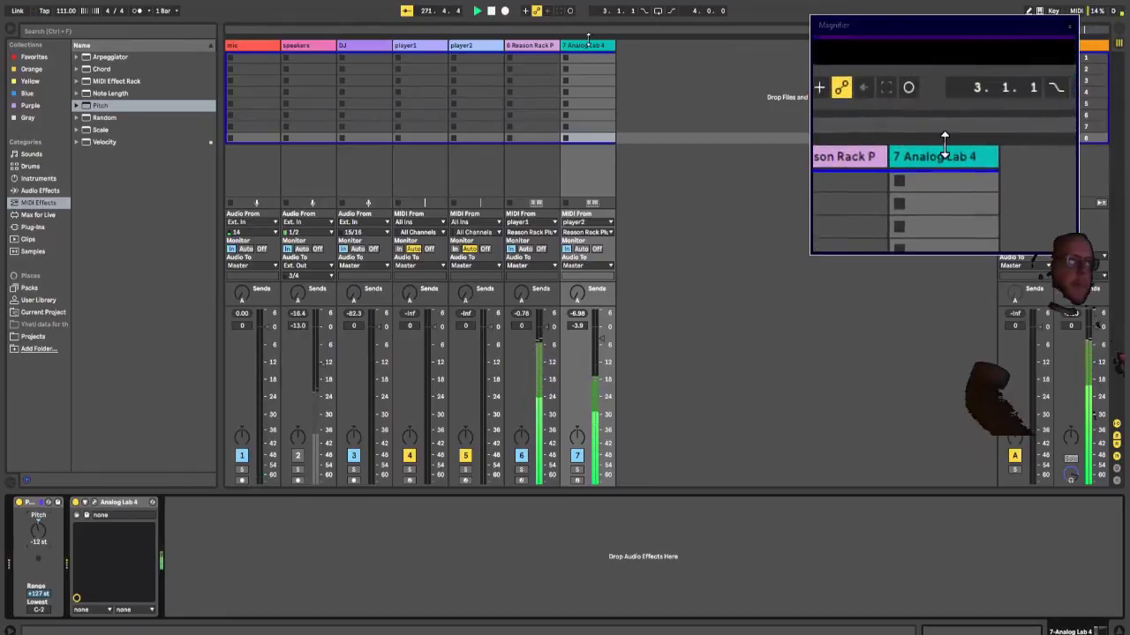
Step: Review the player tracks and player2's rack, close the rack window, and set the Analog Lab 4 track's volume to -3.2 dB
{"action": "left_click", "coordinate": [540, 47]}
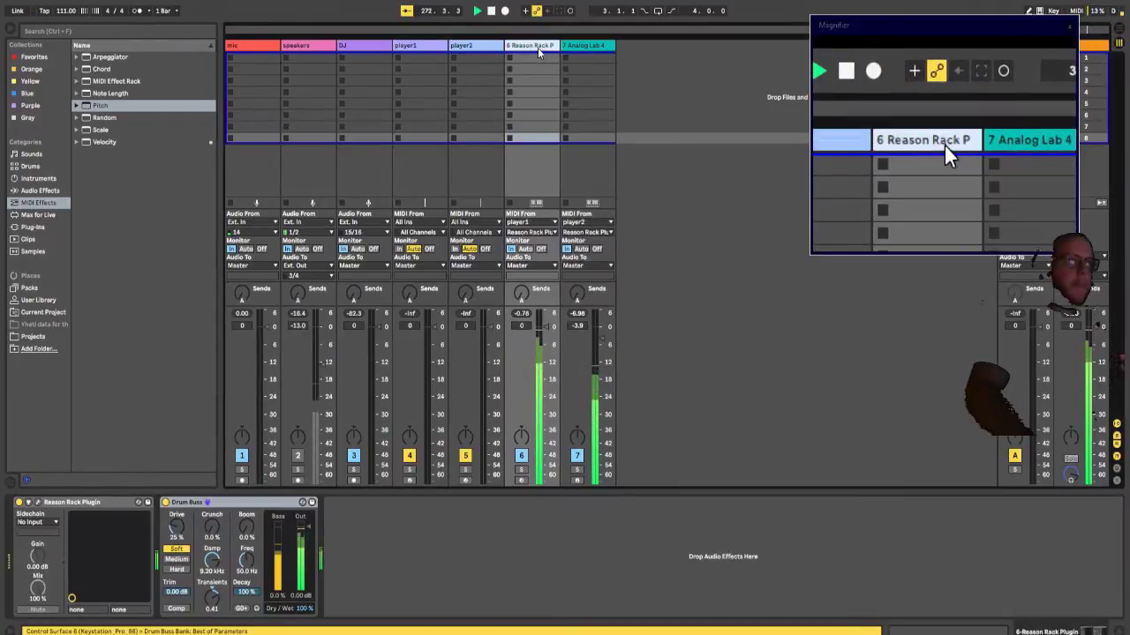
{"action": "left_click", "coordinate": [472, 45]}
{"action": "left_click", "coordinate": [401, 49]}
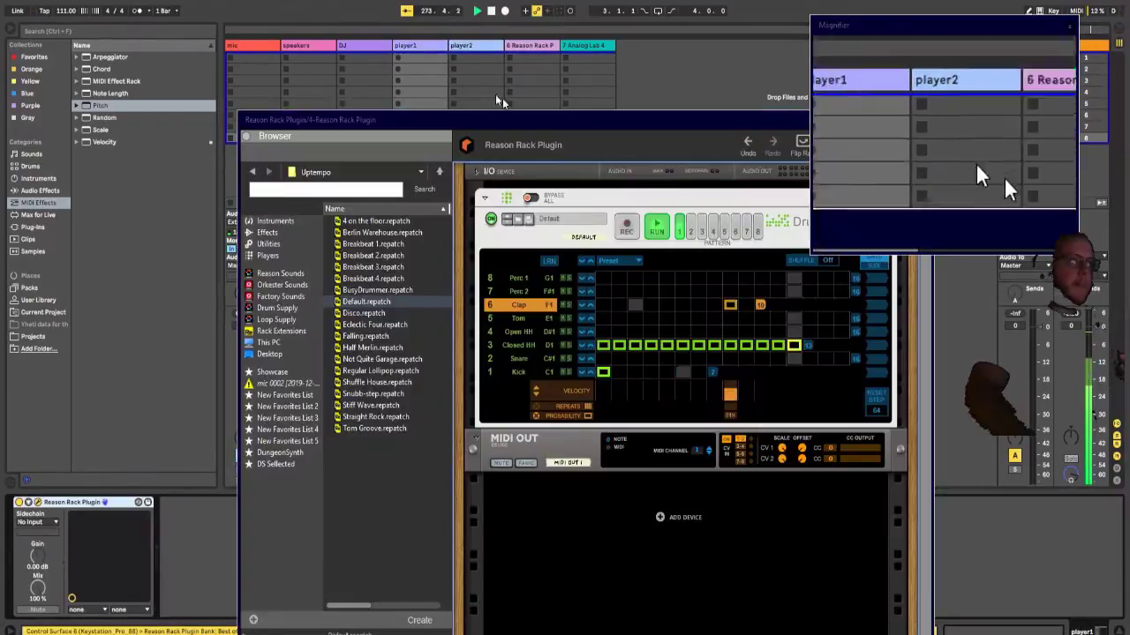
{"action": "left_click", "coordinate": [468, 46]}
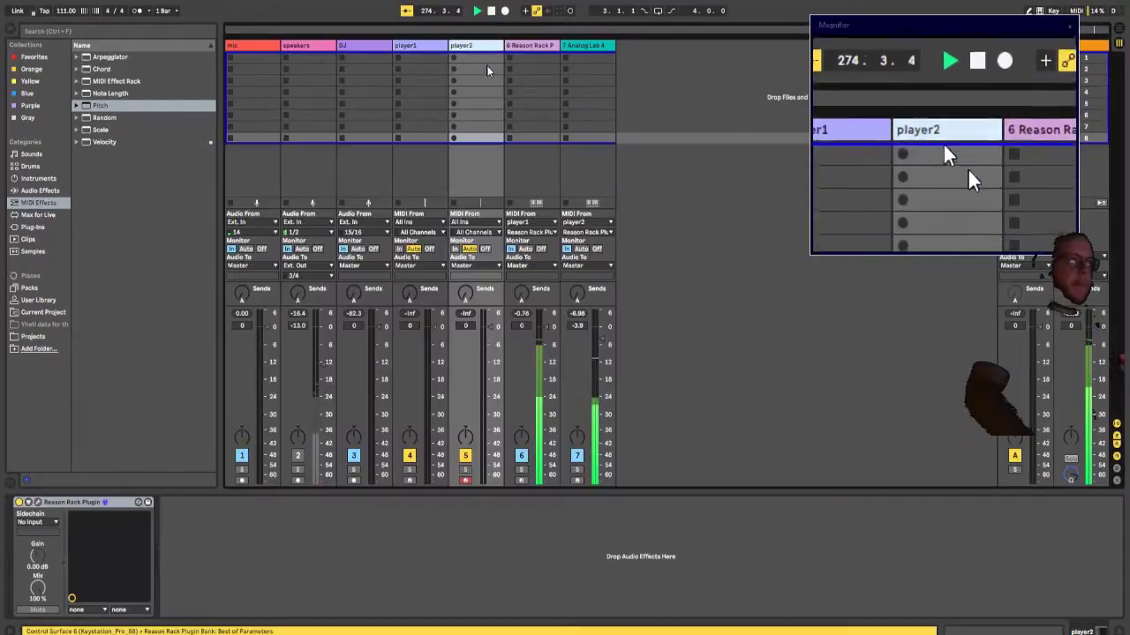
{"action": "left_click", "coordinate": [37, 503]}
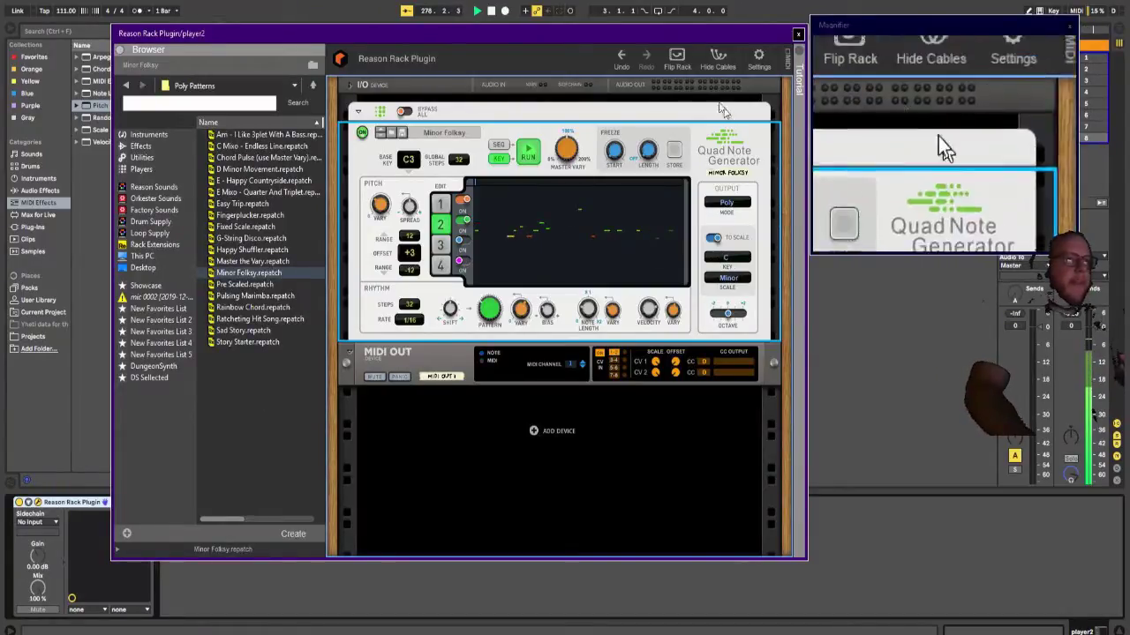
{"action": "left_click_drag", "start_coordinate": [686, 35], "coordinate": [650, 74]}
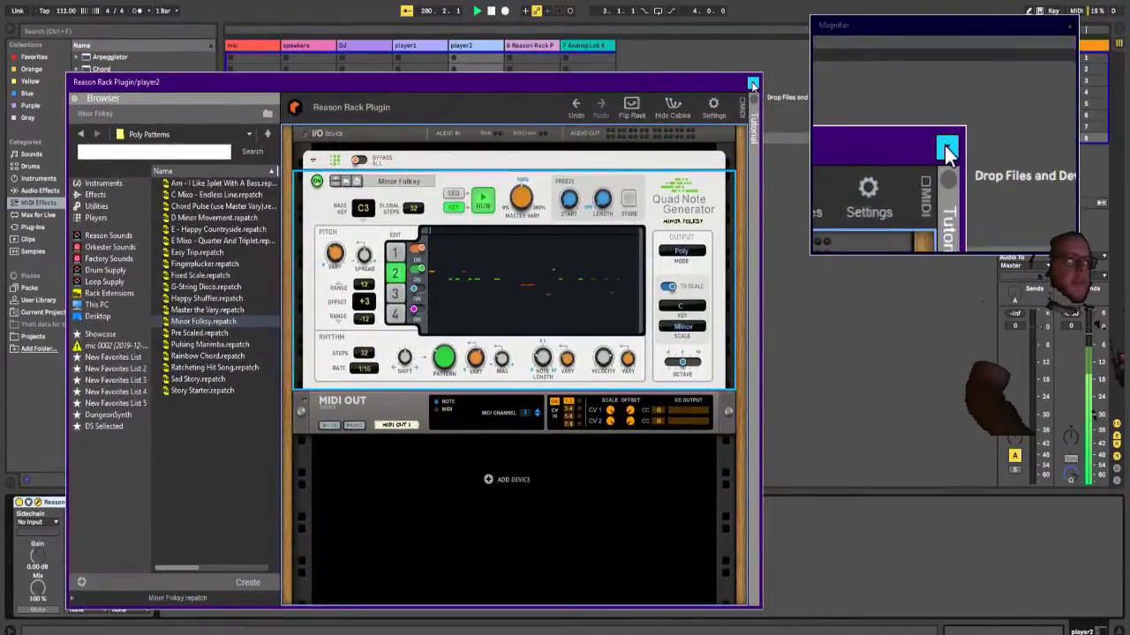
{"action": "left_click", "coordinate": [751, 84]}
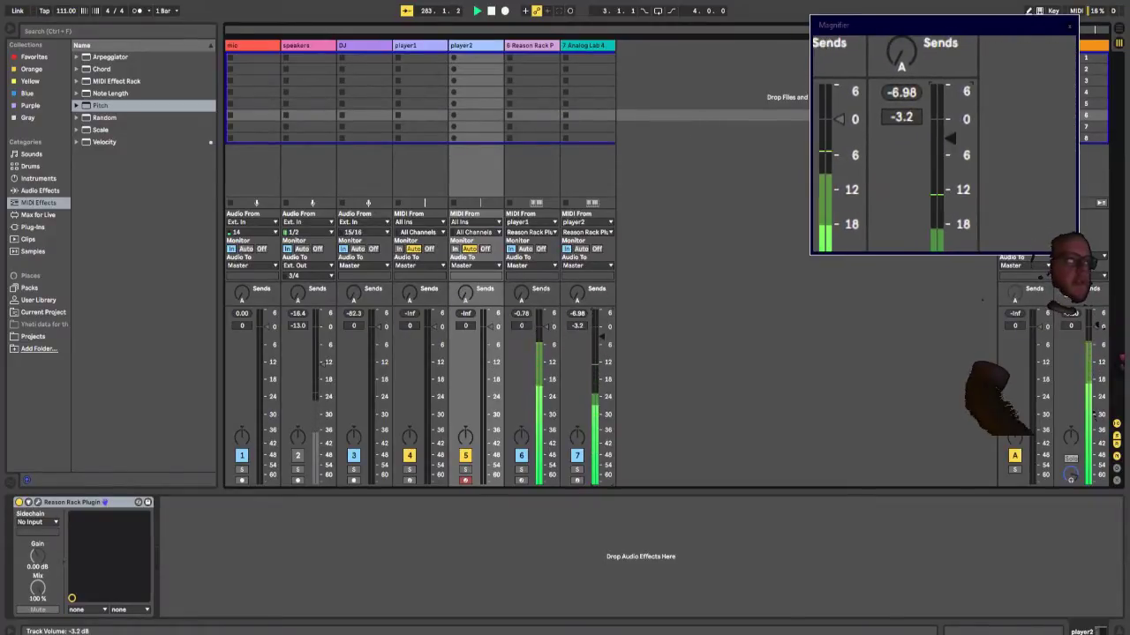
Step: Inspect the Analog Lab 4 track's chain and the Kong drum rack on track 6, and close the rack window
{"action": "left_click", "coordinate": [589, 50]}
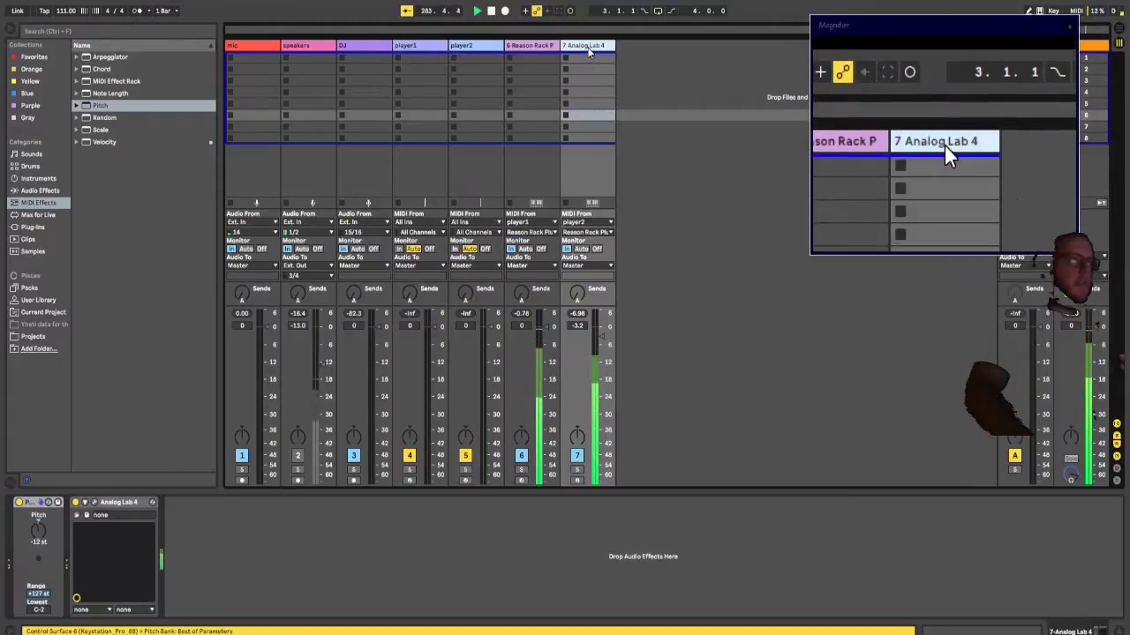
{"action": "left_click", "coordinate": [536, 48]}
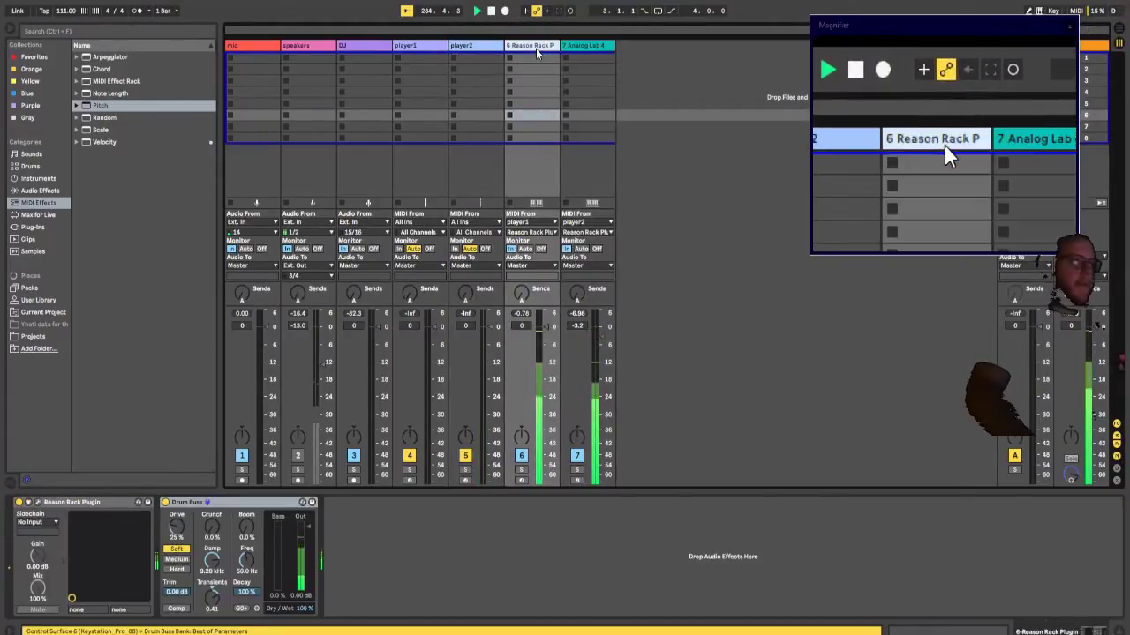
{"action": "left_click", "coordinate": [37, 502]}
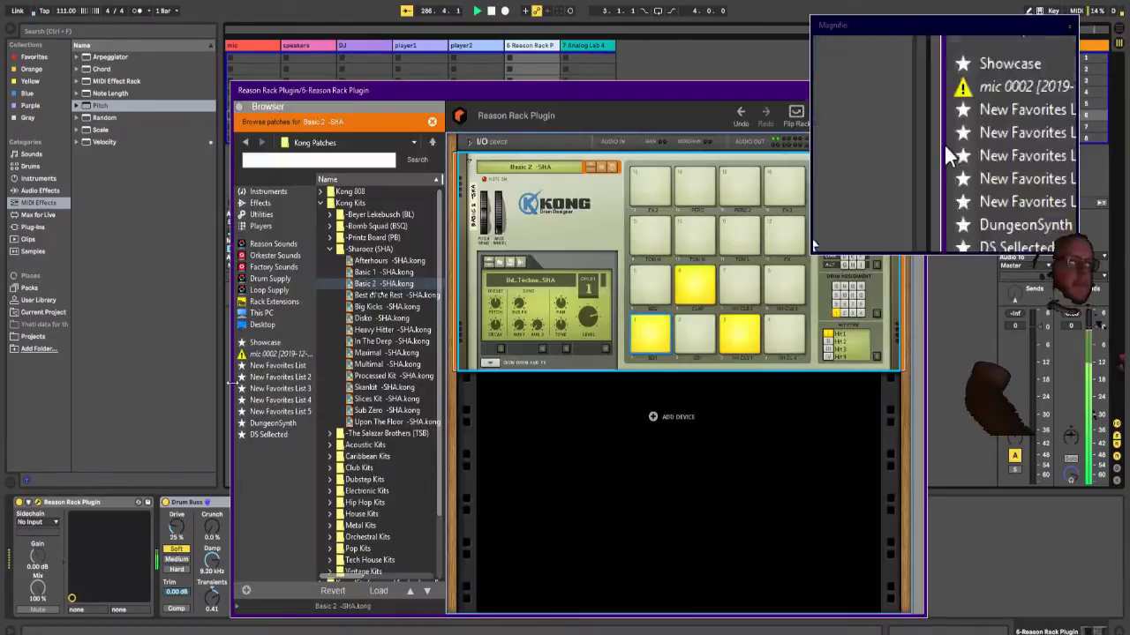
{"action": "left_click_drag", "start_coordinate": [638, 91], "coordinate": [444, 65]}
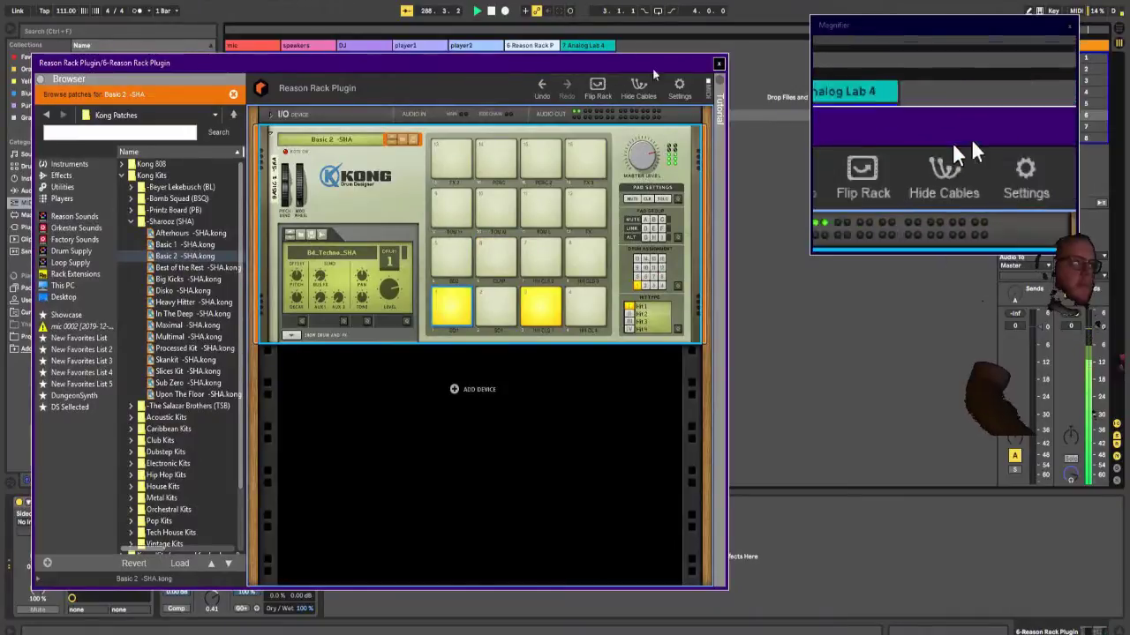
{"action": "left_click", "coordinate": [719, 63]}
Step: Bring up player1's Reason Rack Plugin and reposition its window so the whole Drum Sequencer is in view
{"action": "left_click", "coordinate": [475, 46]}
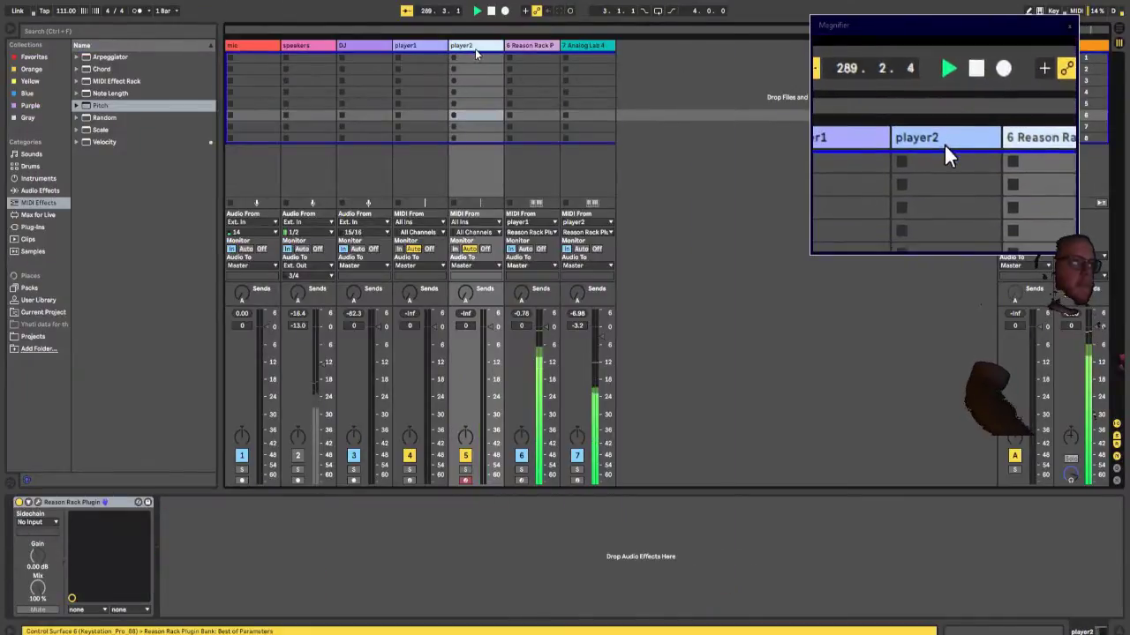
{"action": "left_click", "coordinate": [38, 502]}
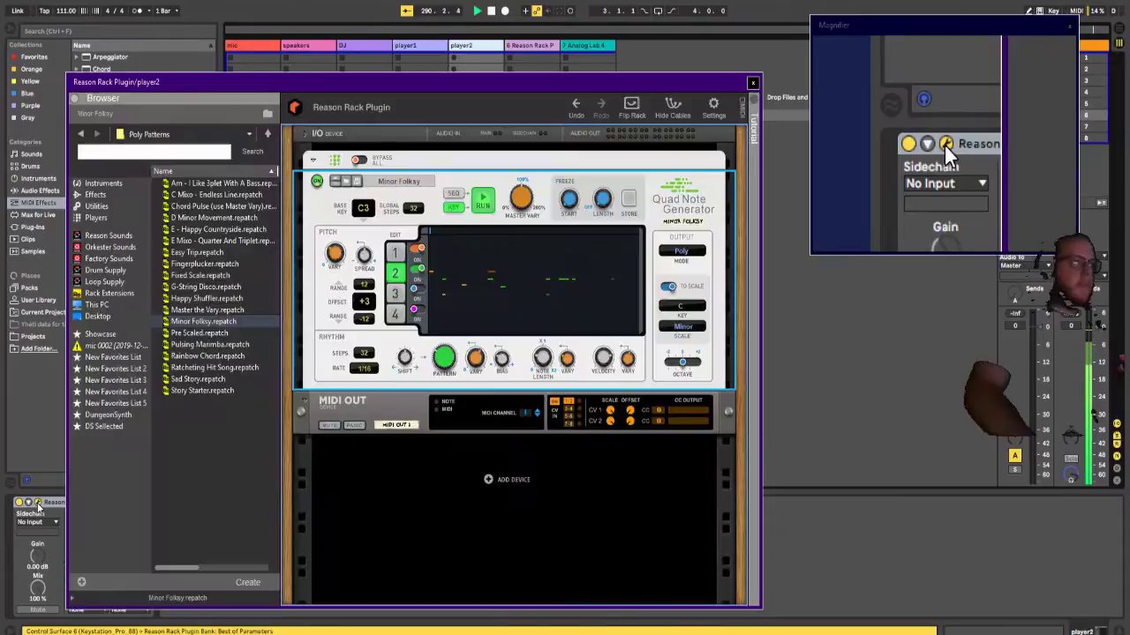
{"action": "left_click", "coordinate": [418, 50]}
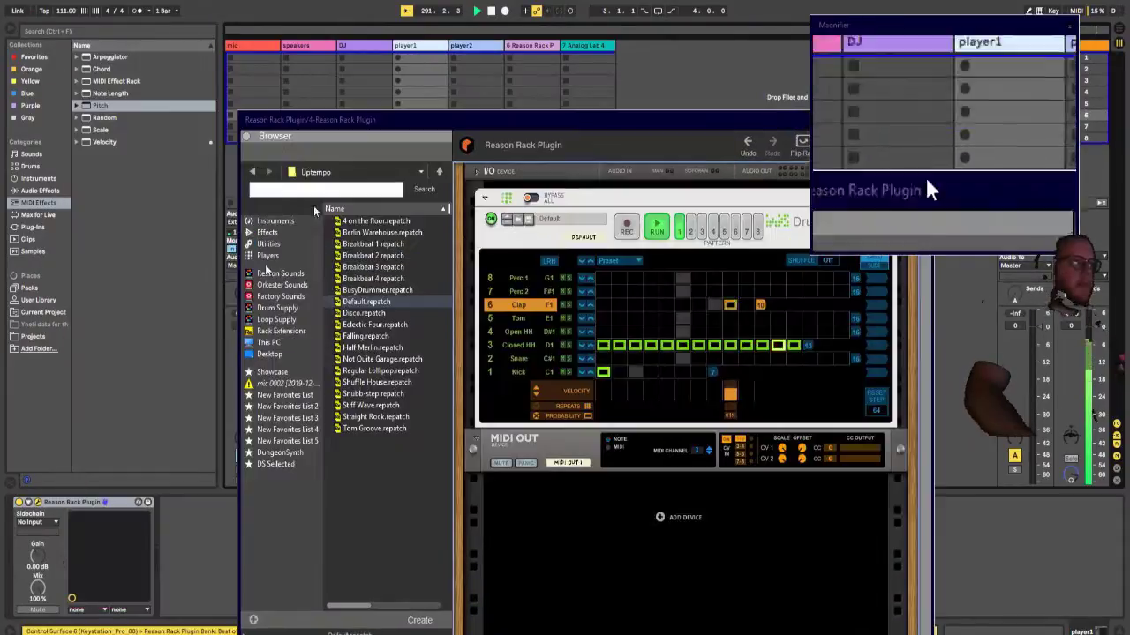
{"action": "left_click_drag", "start_coordinate": [568, 121], "coordinate": [593, 522]}
{"action": "left_click", "coordinate": [465, 456]}
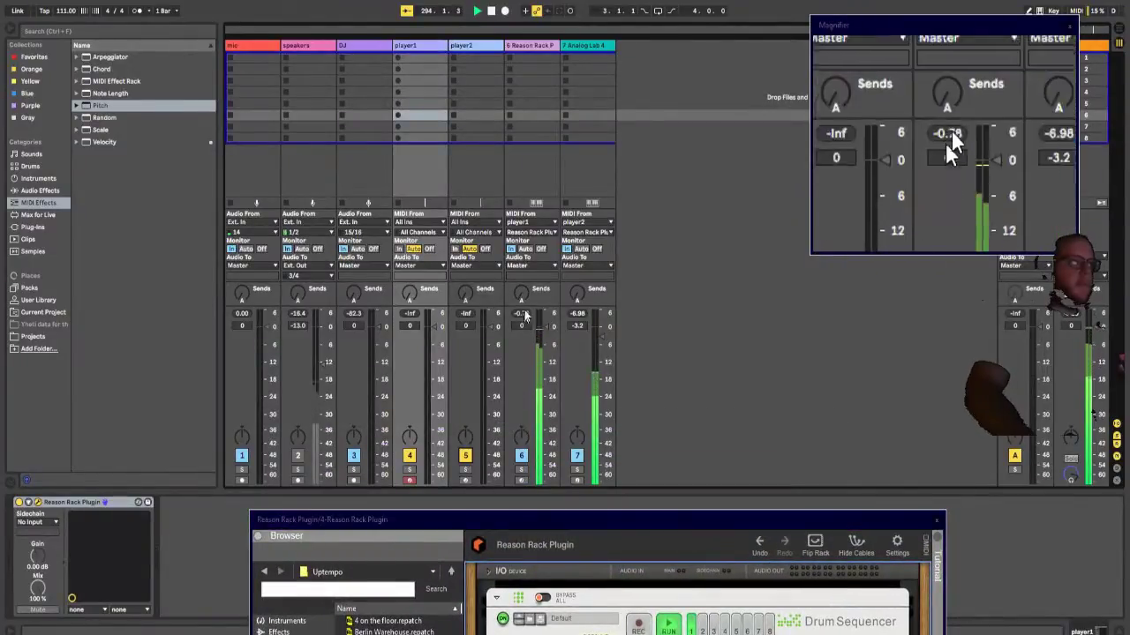
{"action": "left_click_drag", "start_coordinate": [552, 520], "coordinate": [412, 38]}
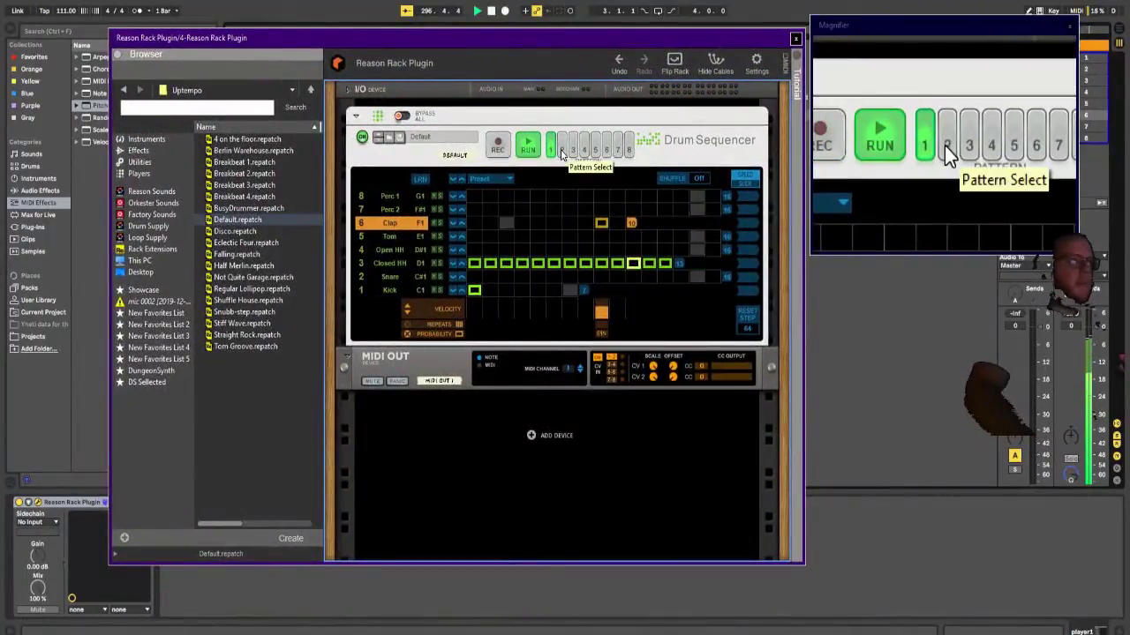
Step: In pattern 2 of the Drum Sequencer, place kicks on steps 1 and 4 and set the kick lane's length to 6 steps
{"action": "left_click", "coordinate": [475, 292]}
{"action": "left_click", "coordinate": [486, 293]}
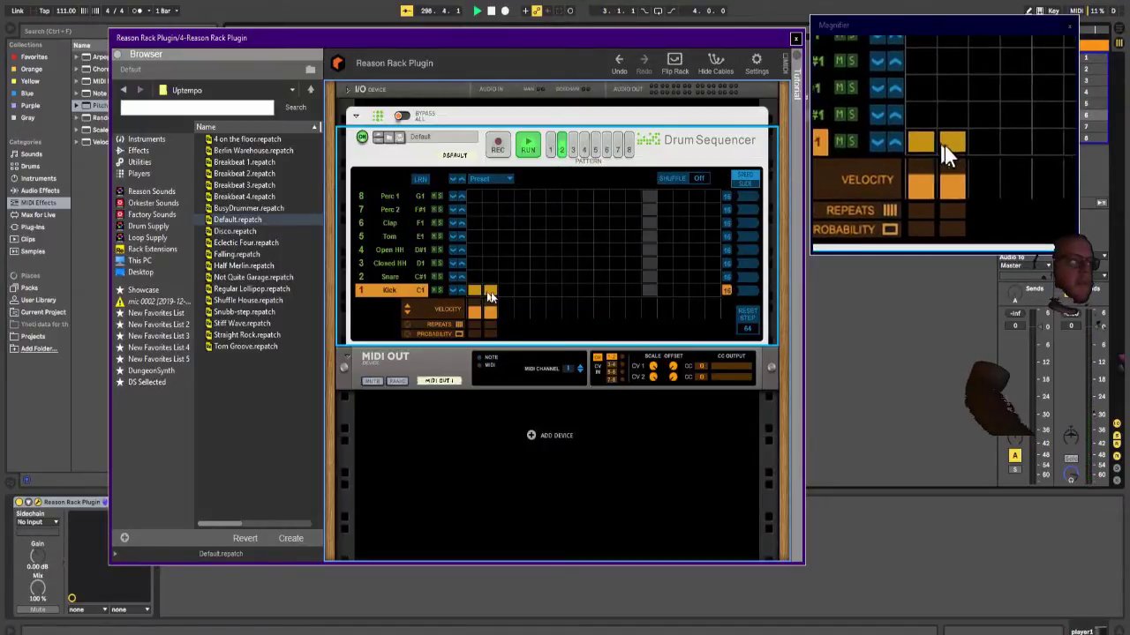
{"action": "left_click", "coordinate": [521, 293]}
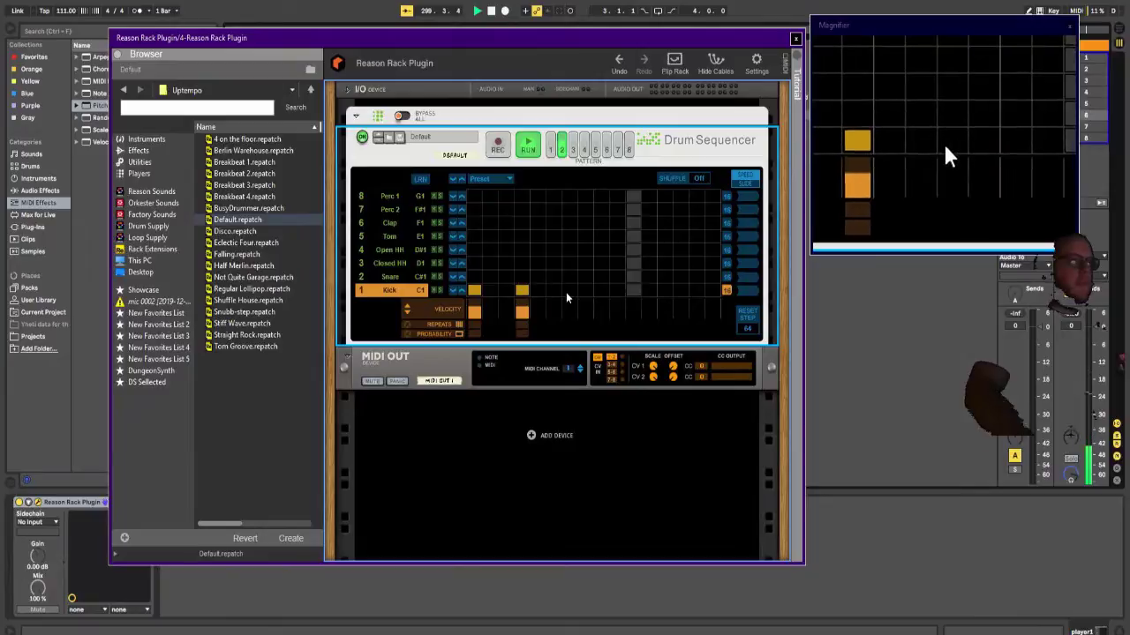
{"action": "left_click", "coordinate": [569, 292]}
{"action": "left_click", "coordinate": [613, 292]}
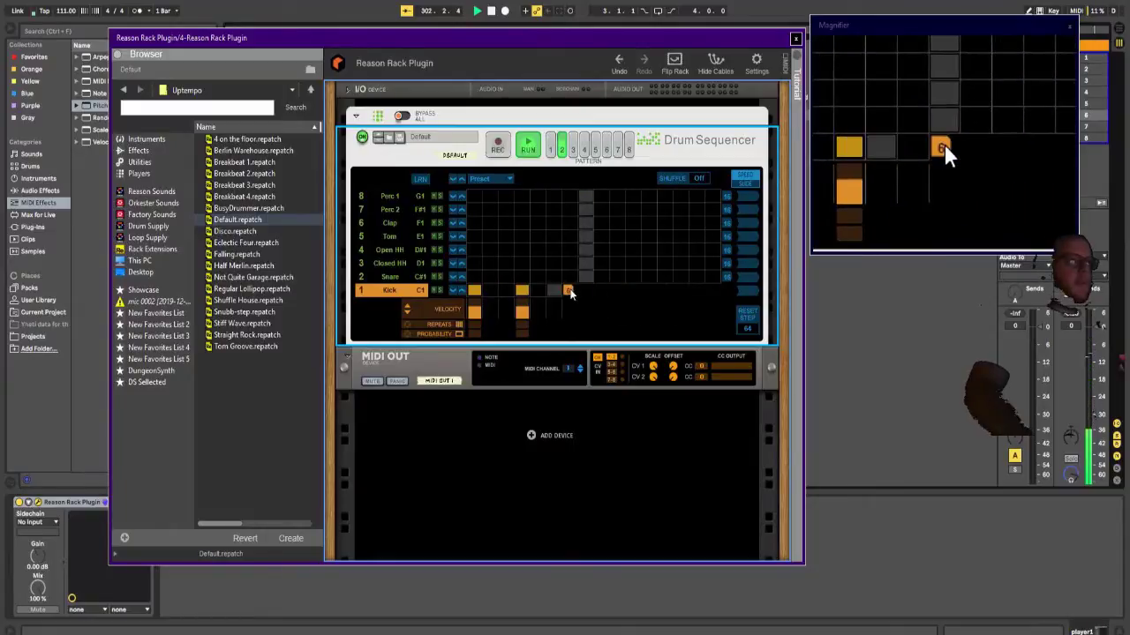
Step: Add closed hi-hat hits on steps 2, 4 and 6 of pattern 2
{"action": "left_click", "coordinate": [490, 263]}
{"action": "left_click", "coordinate": [521, 263]}
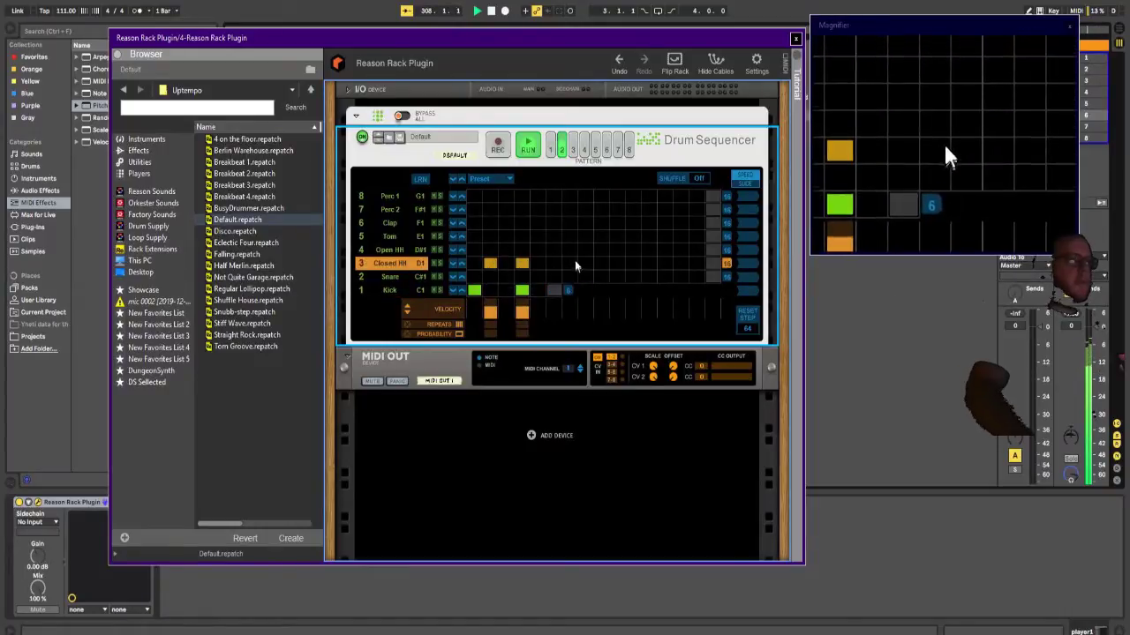
{"action": "left_click", "coordinate": [553, 262]}
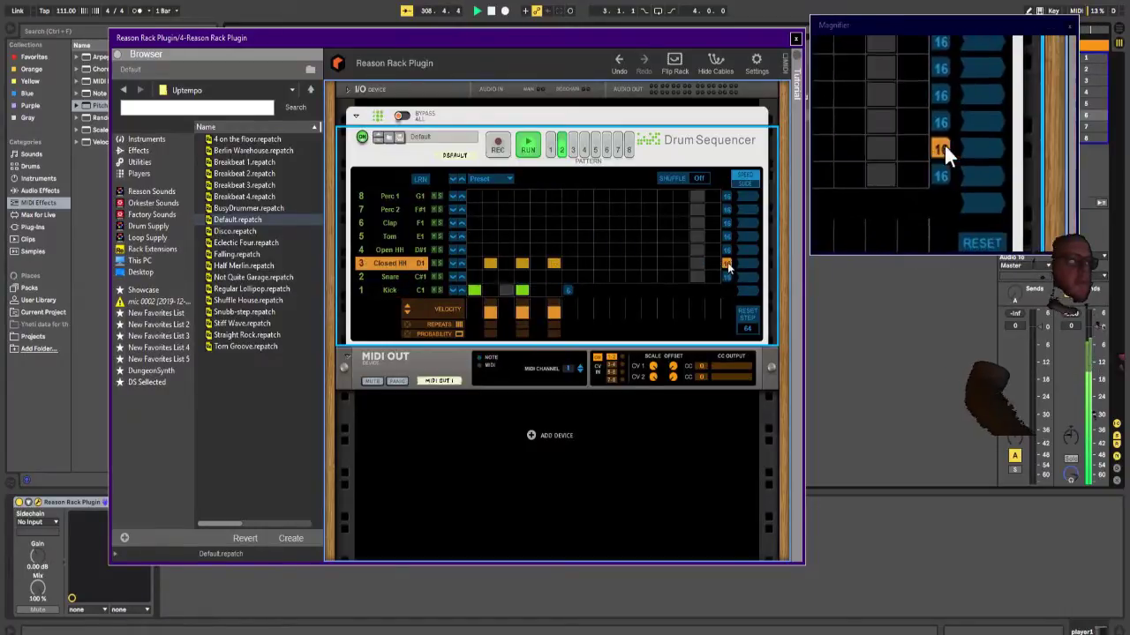
Step: Extend pattern 2's closed hi-hats with hits on steps 8 and 10 and set the lane's length to 11 steps
{"action": "left_click", "coordinate": [587, 264]}
{"action": "left_click", "coordinate": [618, 264]}
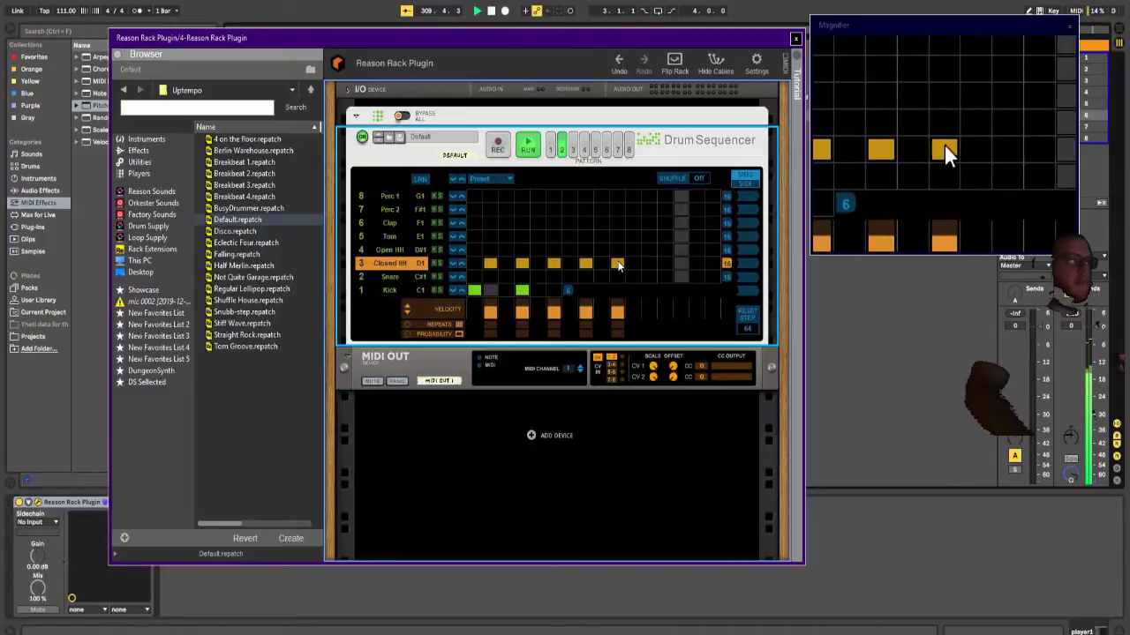
{"action": "left_click_drag", "start_coordinate": [726, 267], "coordinate": [671, 266]}
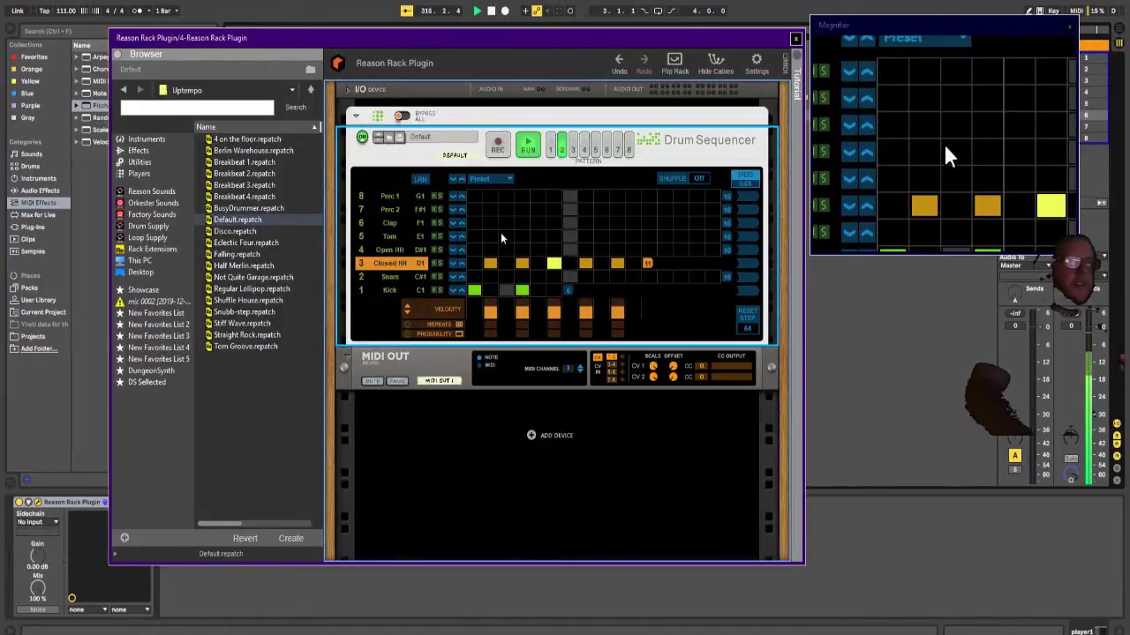
Step: Place a clap on step 9 with a 10-step lane length, and compare pattern 2 against pattern 1
{"action": "left_click", "coordinate": [601, 223]}
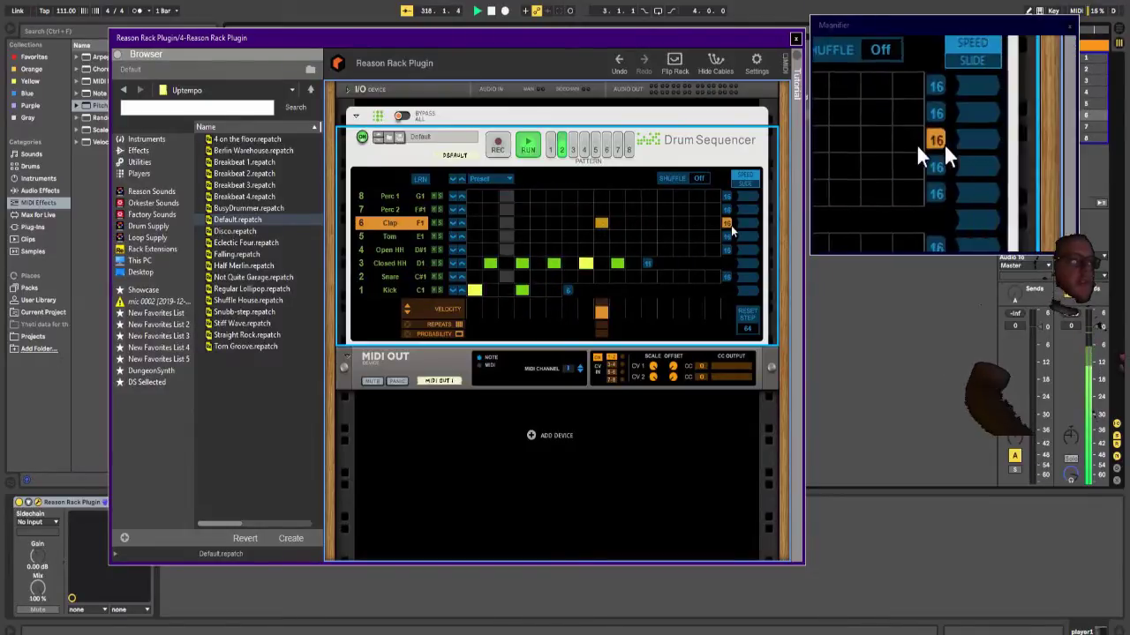
{"action": "left_click_drag", "start_coordinate": [728, 224], "coordinate": [638, 224]}
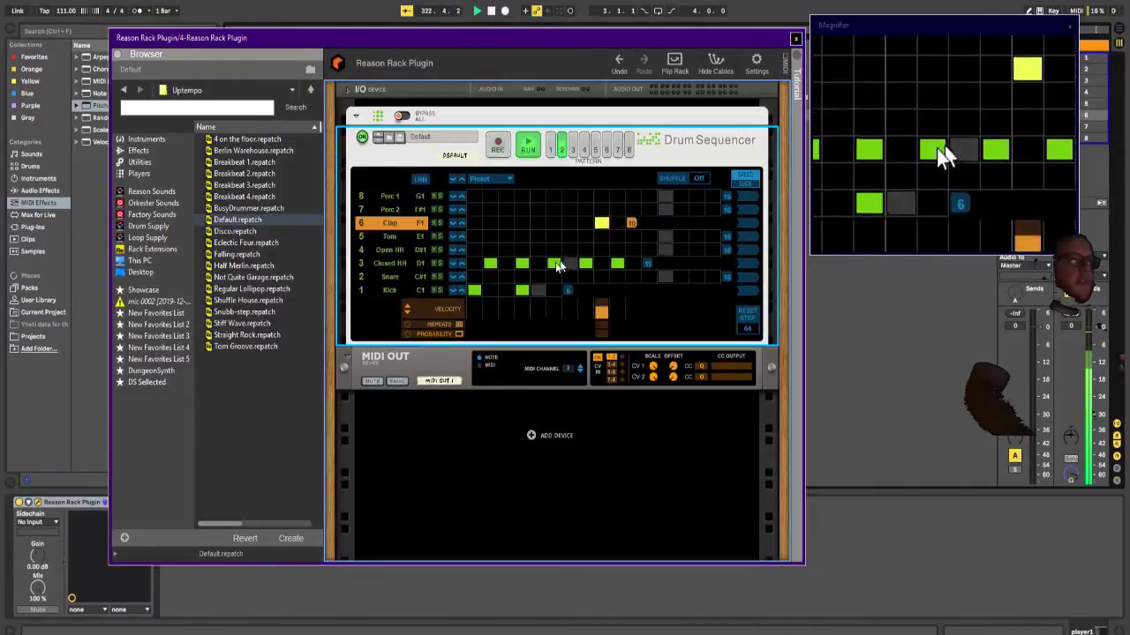
{"action": "left_click", "coordinate": [549, 147]}
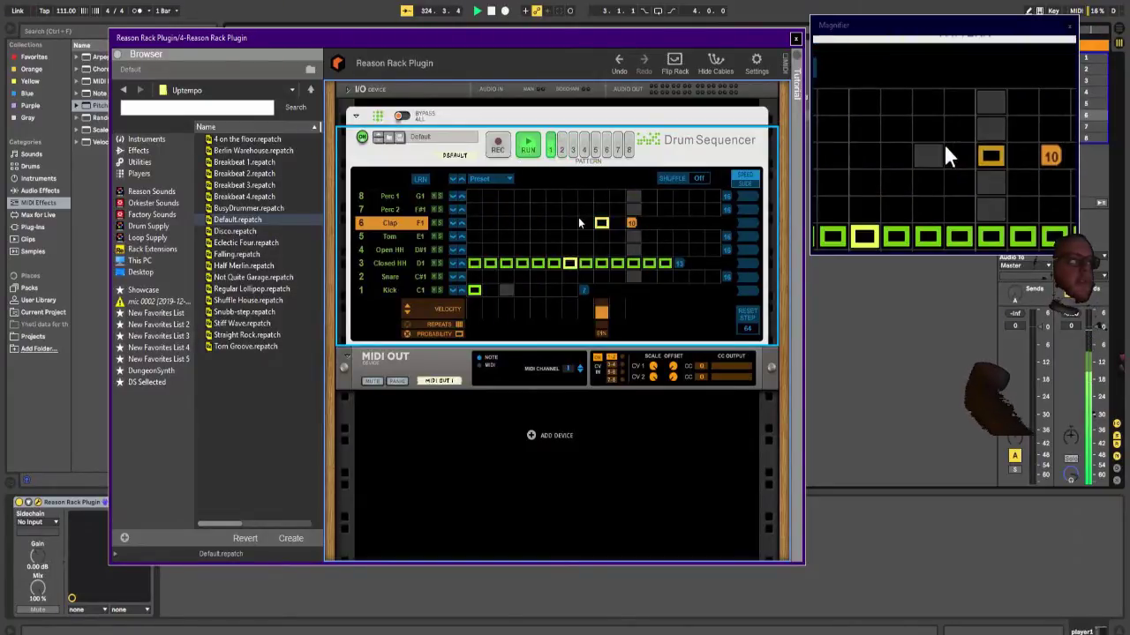
{"action": "left_click", "coordinate": [561, 149]}
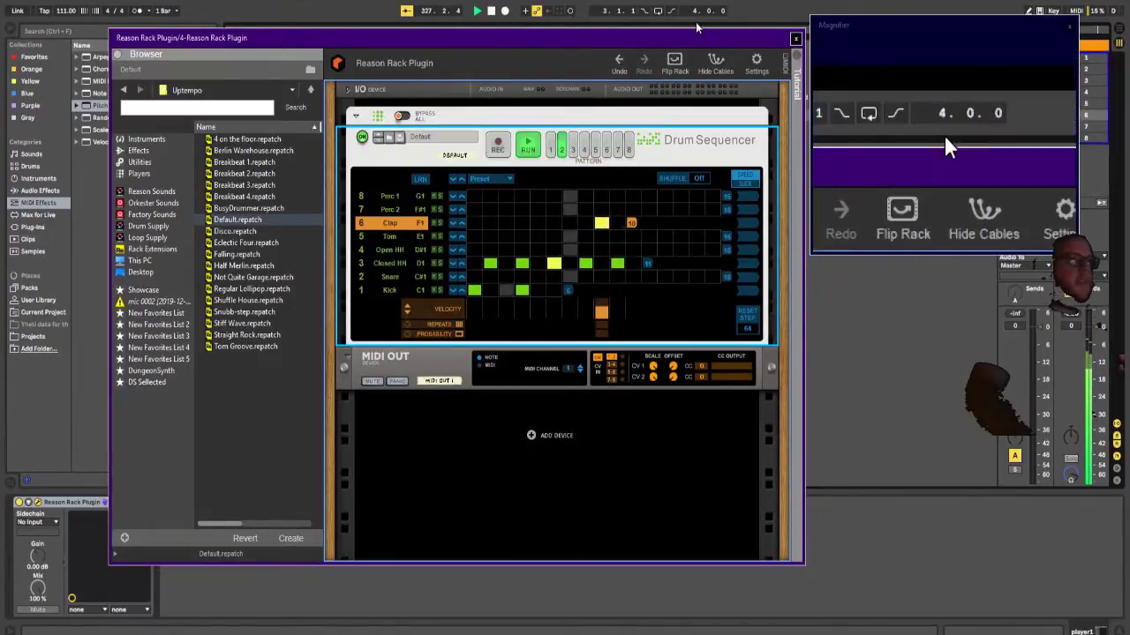
Step: Clear the rack window off the mixer and unmute the Analog Lab 4 track
{"action": "left_click_drag", "start_coordinate": [709, 38], "coordinate": [761, 151]}
{"action": "left_click", "coordinate": [591, 47]}
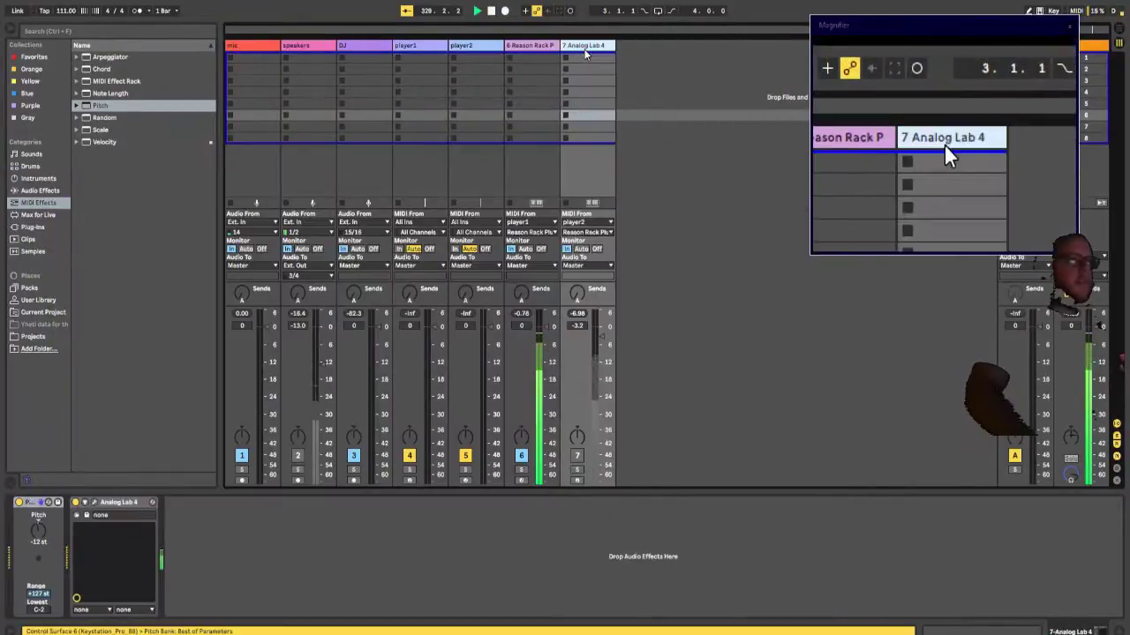
{"action": "left_click", "coordinate": [577, 456]}
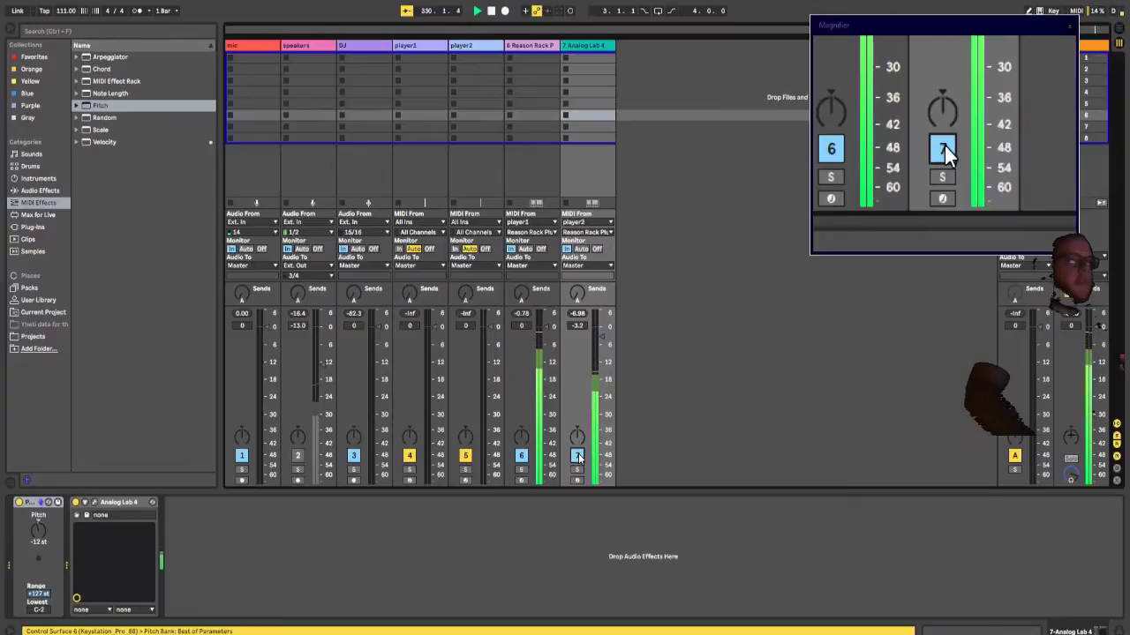
Step: Balance the Analog Lab 4 track by ear across its fader range and set its volume to -9.8 dB
{"action": "left_click_drag", "start_coordinate": [578, 325], "coordinate": [603, 348]}
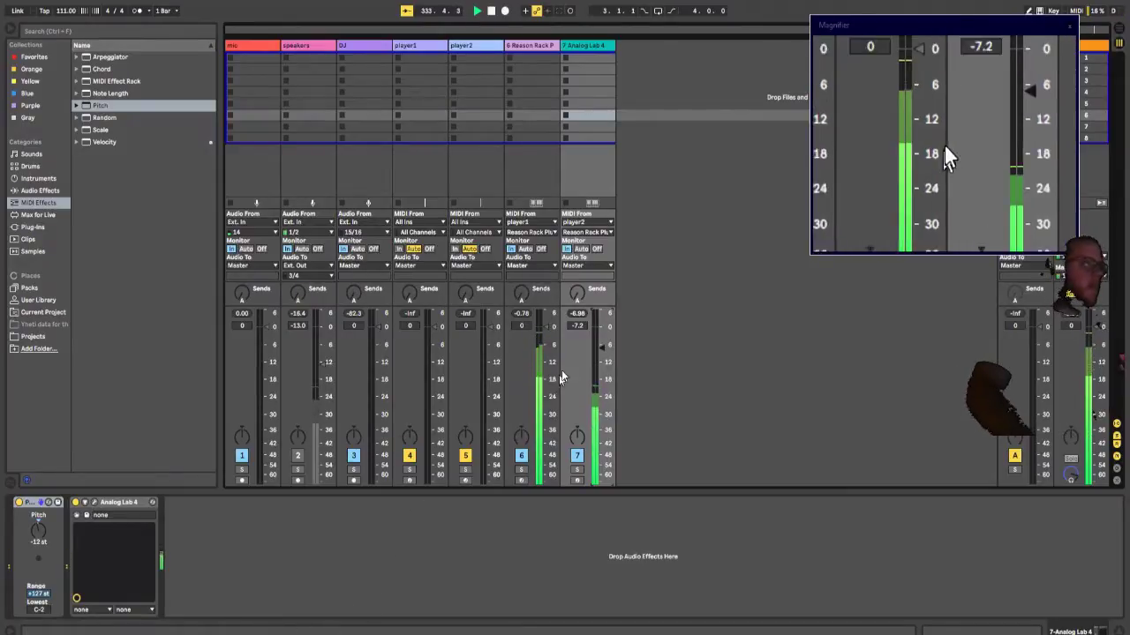
{"action": "left_click_drag", "start_coordinate": [601, 347], "coordinate": [601, 344]}
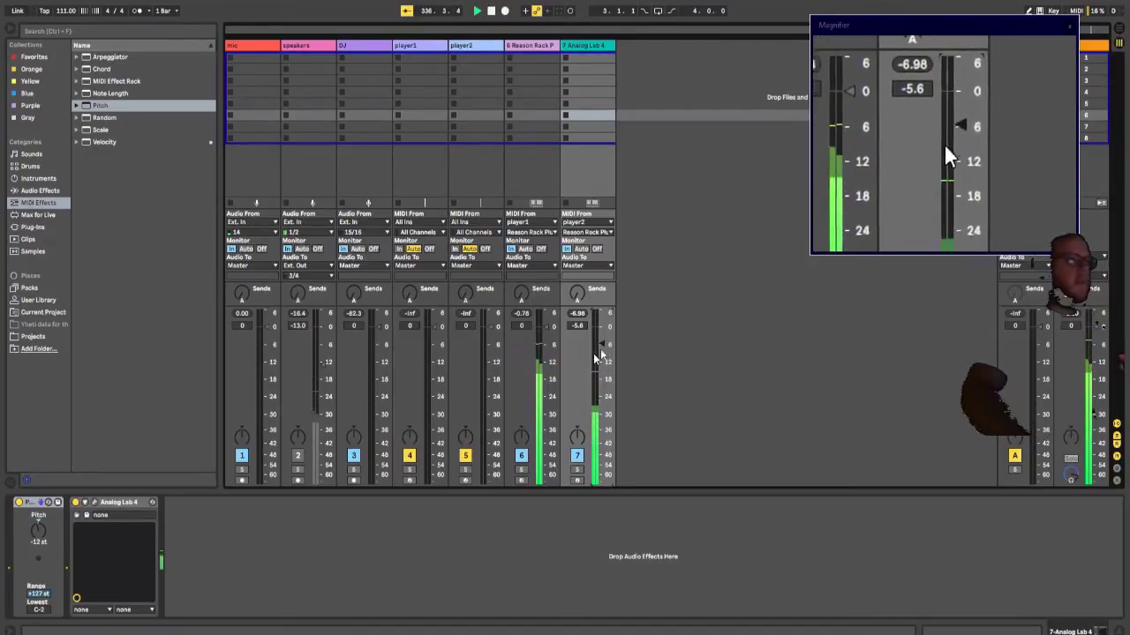
{"action": "left_click_drag", "start_coordinate": [601, 344], "coordinate": [601, 474]}
{"action": "left_click_drag", "start_coordinate": [601, 314], "coordinate": [603, 359]}
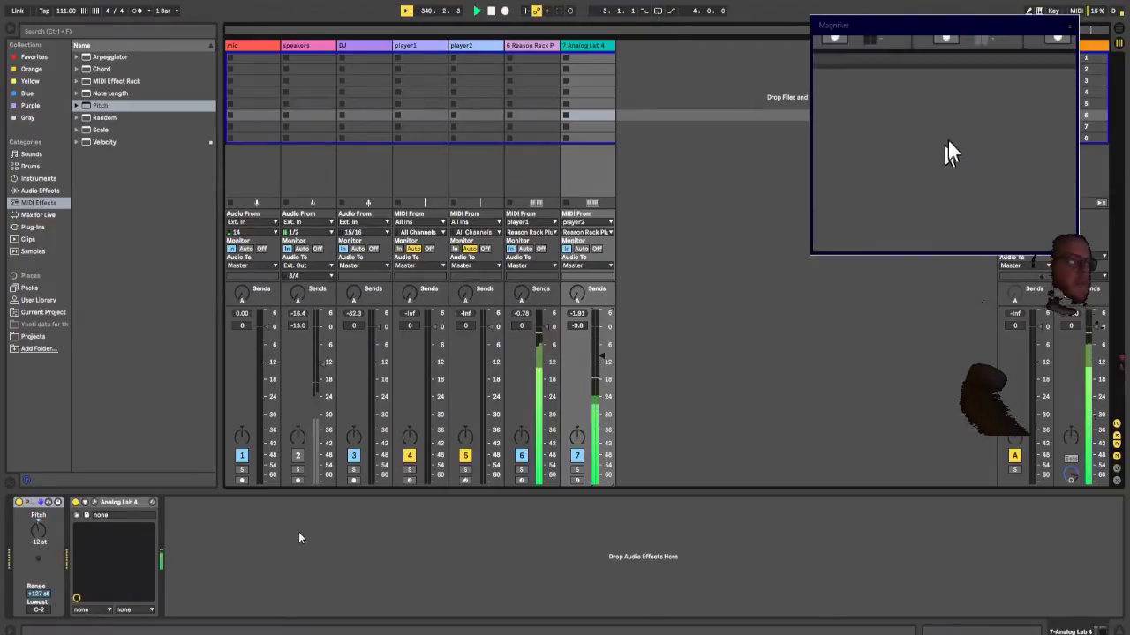
Step: Lower the volume of the Reason Rack Plugin track 6 to -3.0 dB
{"action": "left_click", "coordinate": [237, 634]}
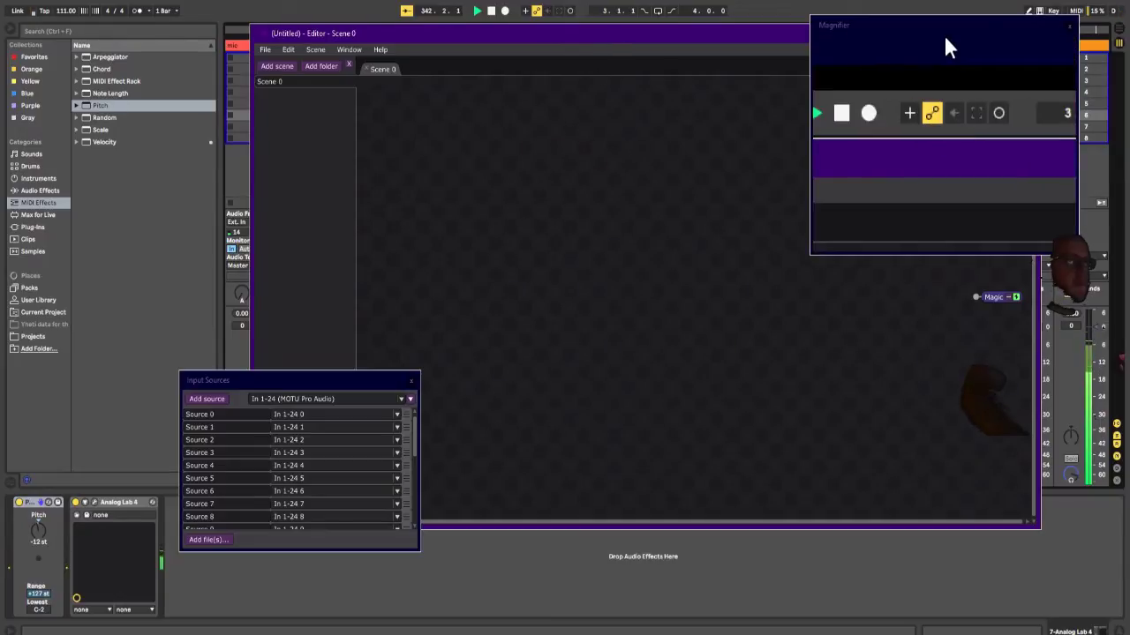
{"action": "left_click", "coordinate": [543, 0]}
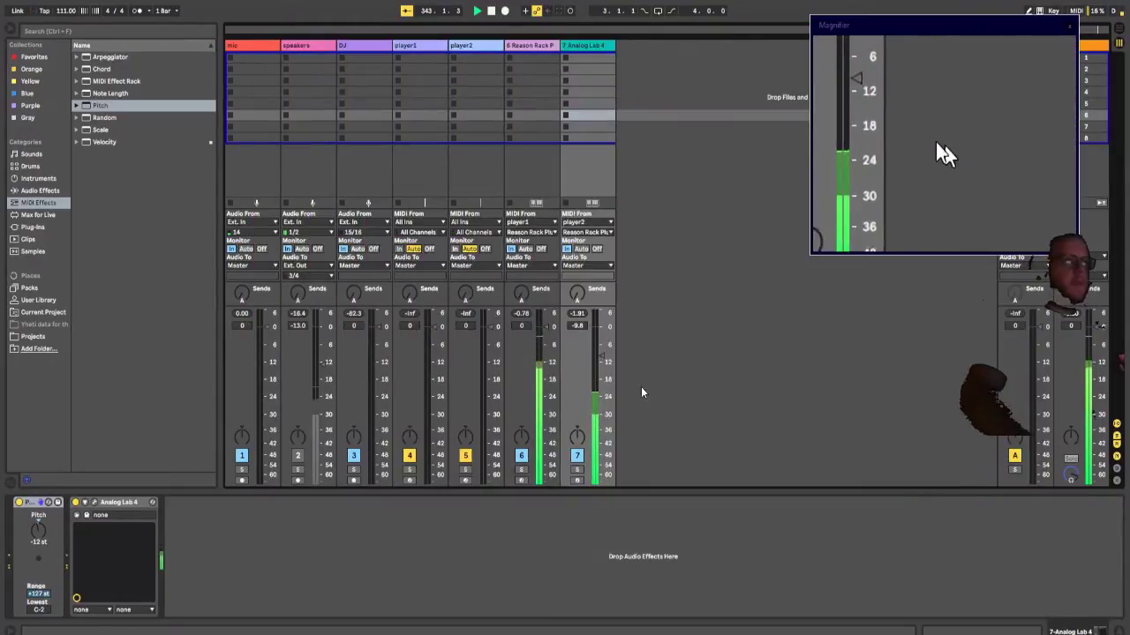
{"action": "left_click_drag", "start_coordinate": [545, 326], "coordinate": [545, 335]}
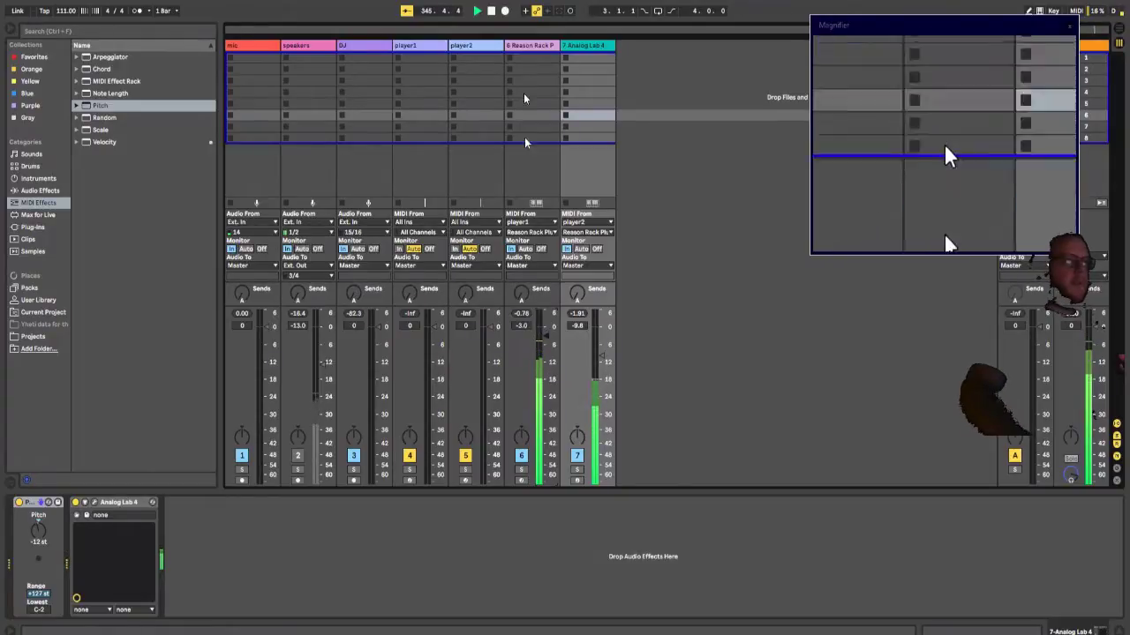
Step: View track 6's Kong rack, and bring up player2's Quad Note Generator with its window clear of mixer tracks 6 and 7
{"action": "left_click", "coordinate": [522, 49]}
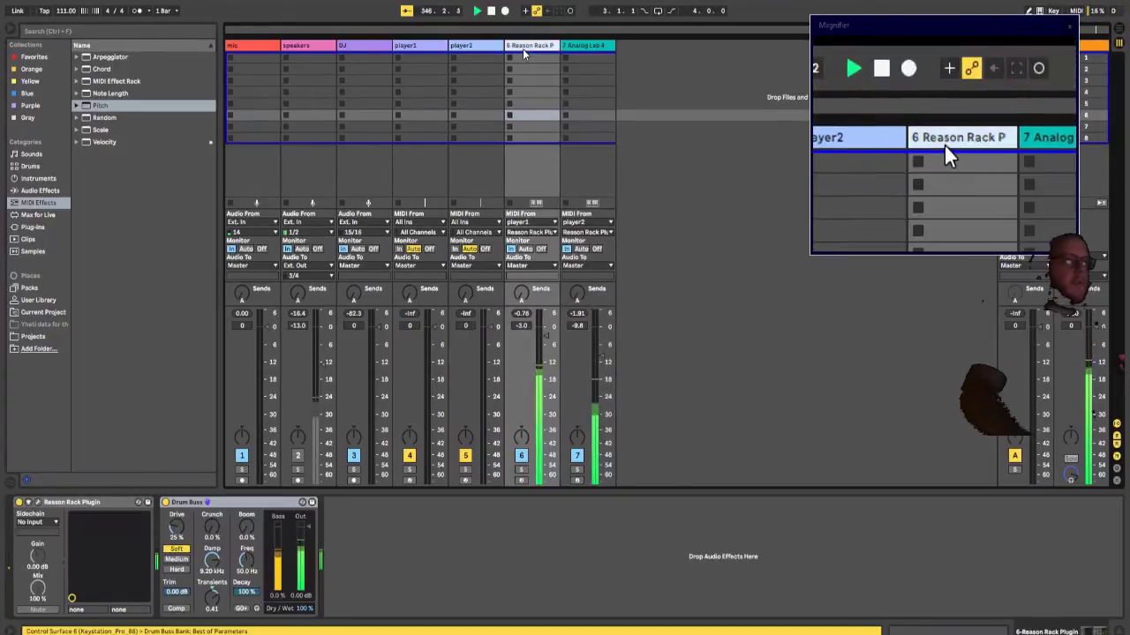
{"action": "left_click", "coordinate": [37, 503]}
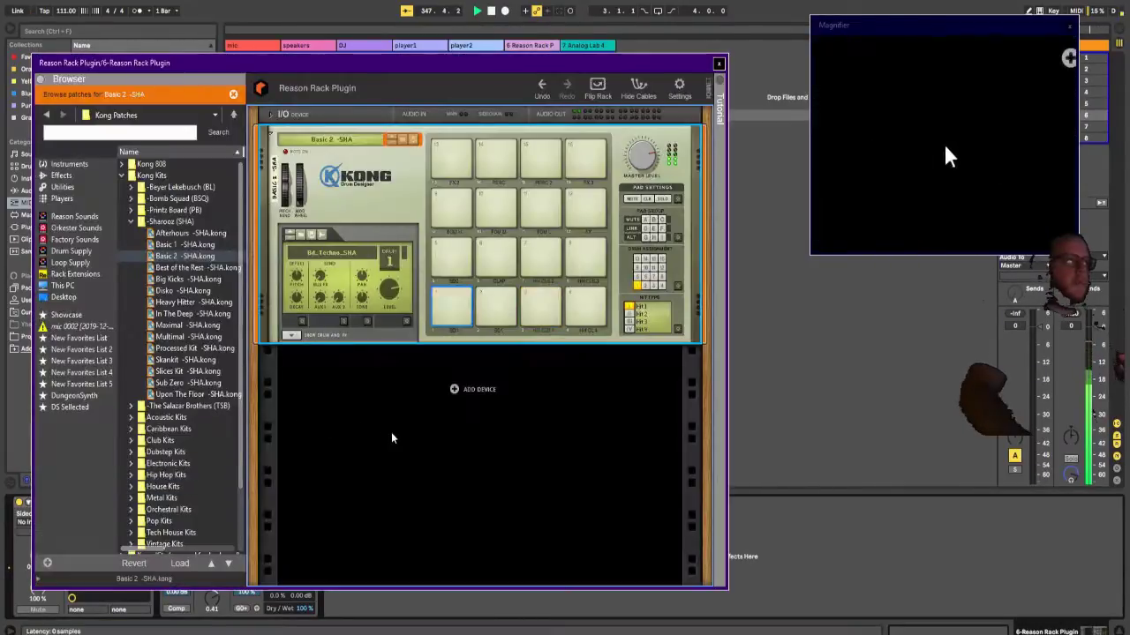
{"action": "left_click_drag", "start_coordinate": [650, 60], "coordinate": [1020, 210]}
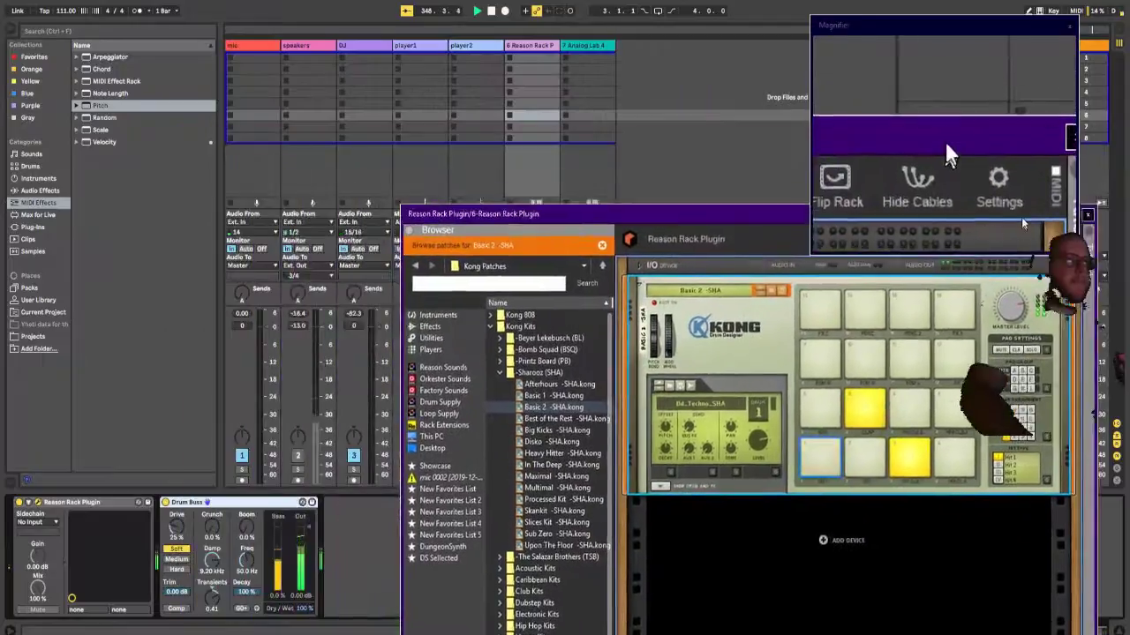
{"action": "left_click", "coordinate": [462, 47]}
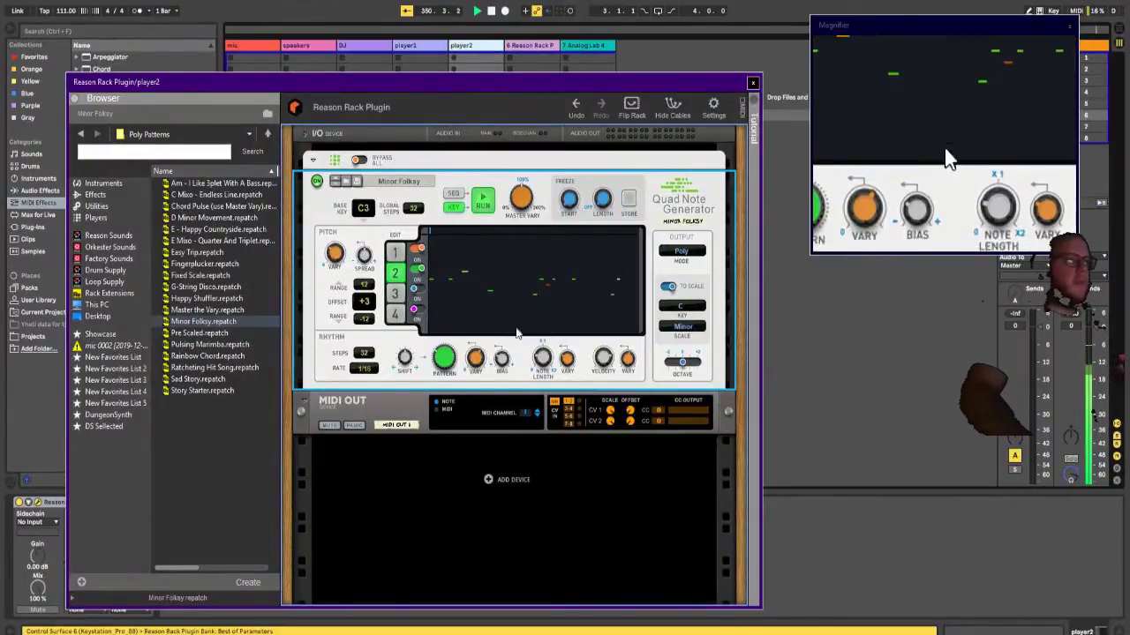
{"action": "left_click_drag", "start_coordinate": [664, 89], "coordinate": [380, 69]}
Step: Mute and unmute the Analog Lab 4 track to compare the mix with and without it
{"action": "left_click", "coordinate": [575, 455]}
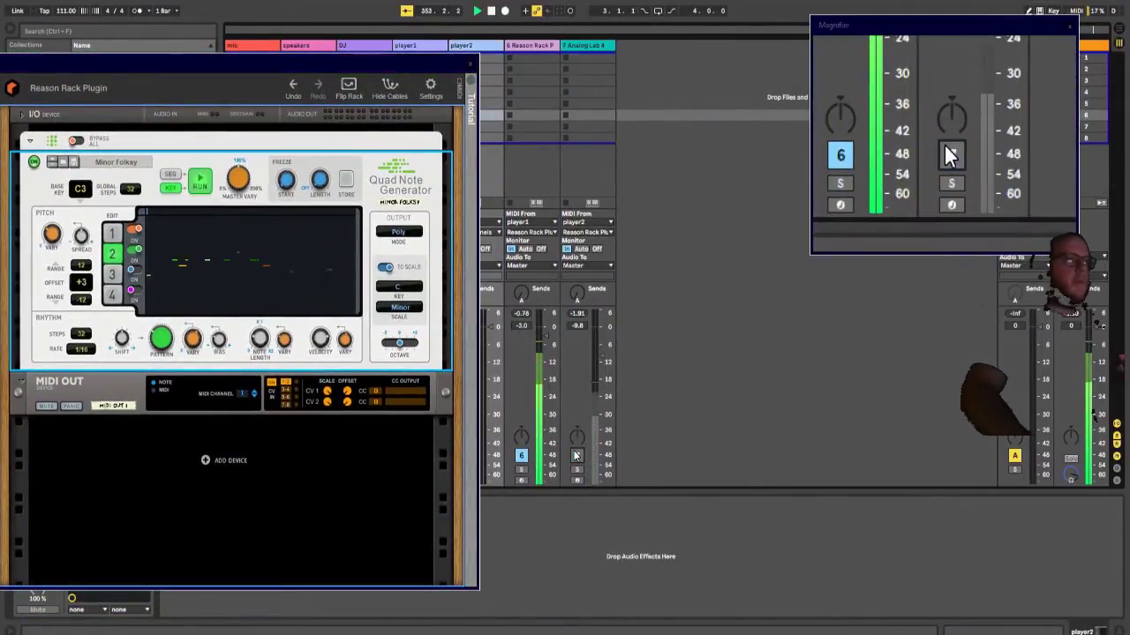
{"action": "left_click", "coordinate": [576, 456]}
{"action": "left_click", "coordinate": [578, 457]}
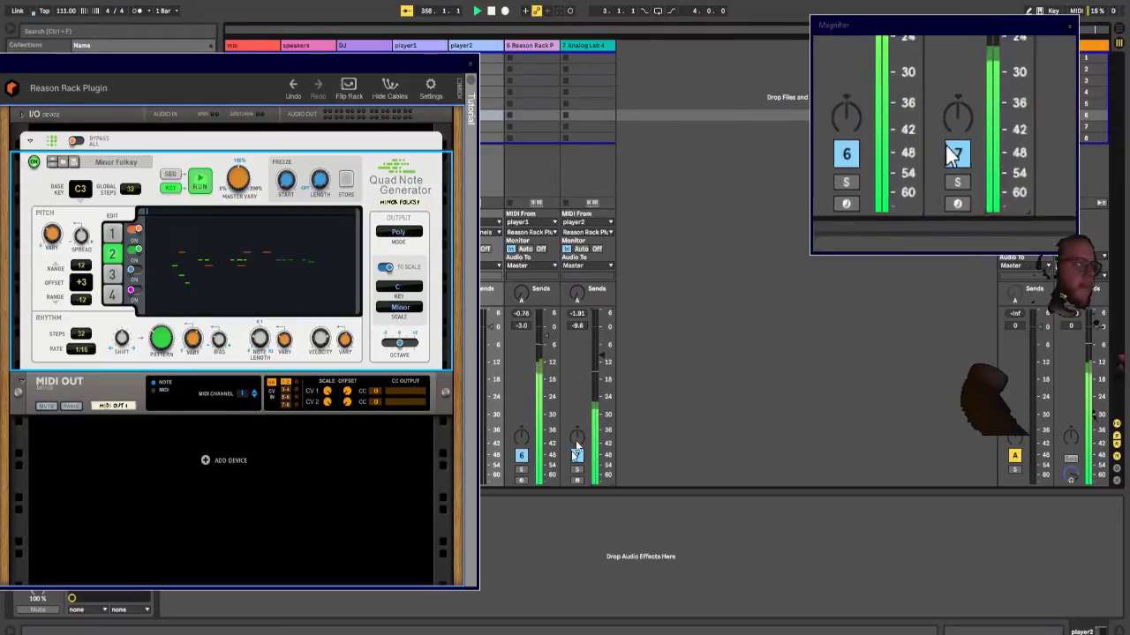
Step: Rebalance the mix by setting the Analog Lab 4 track to -3.9 dB and track 6 to -4.3 dB
{"action": "mouse_move", "coordinate": [546, 336]}
{"action": "left_mouse_down"}
{"action": "mouse_move", "coordinate": [602, 352]}
{"action": "mouse_move", "coordinate": [547, 335]}
{"action": "left_mouse_up"}
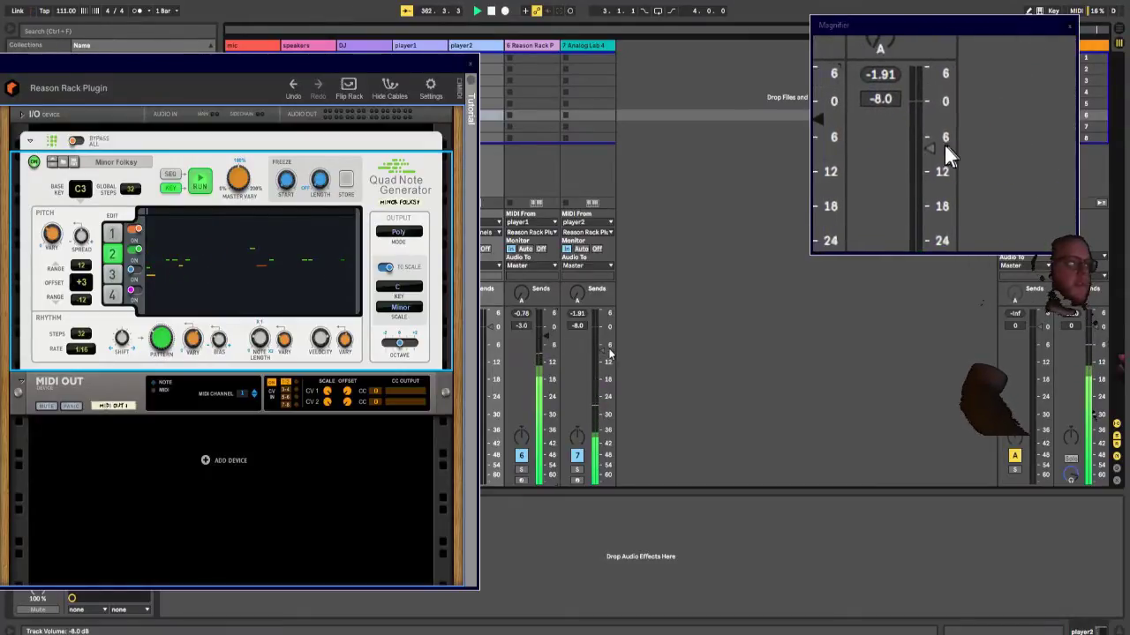
{"action": "left_click_drag", "start_coordinate": [609, 353], "coordinate": [604, 340]}
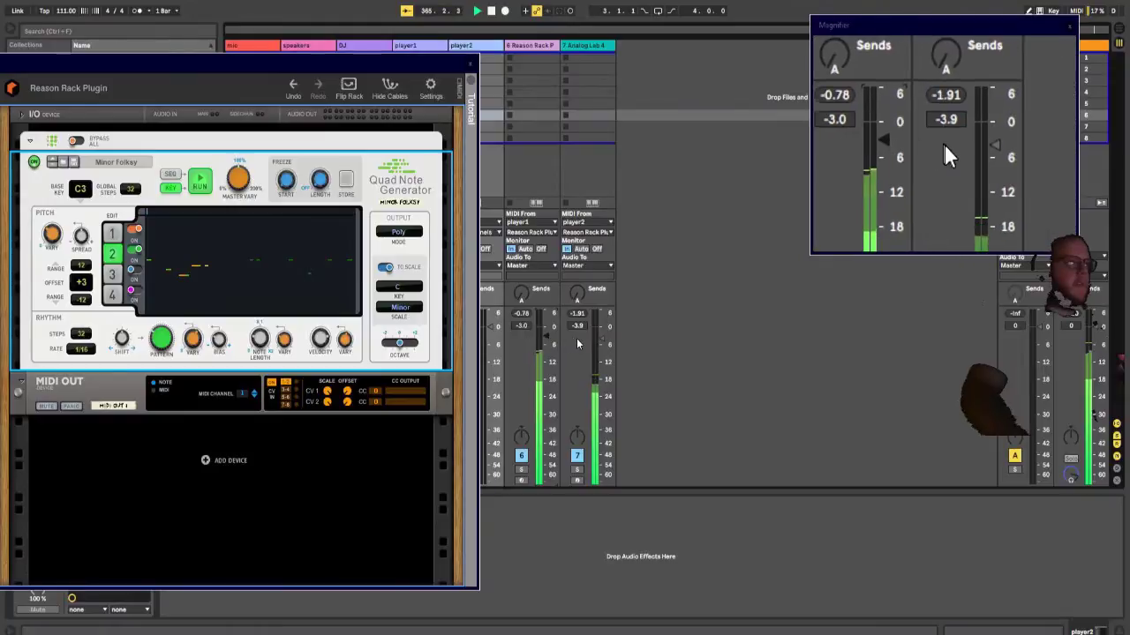
{"action": "left_click_drag", "start_coordinate": [546, 334], "coordinate": [546, 338]}
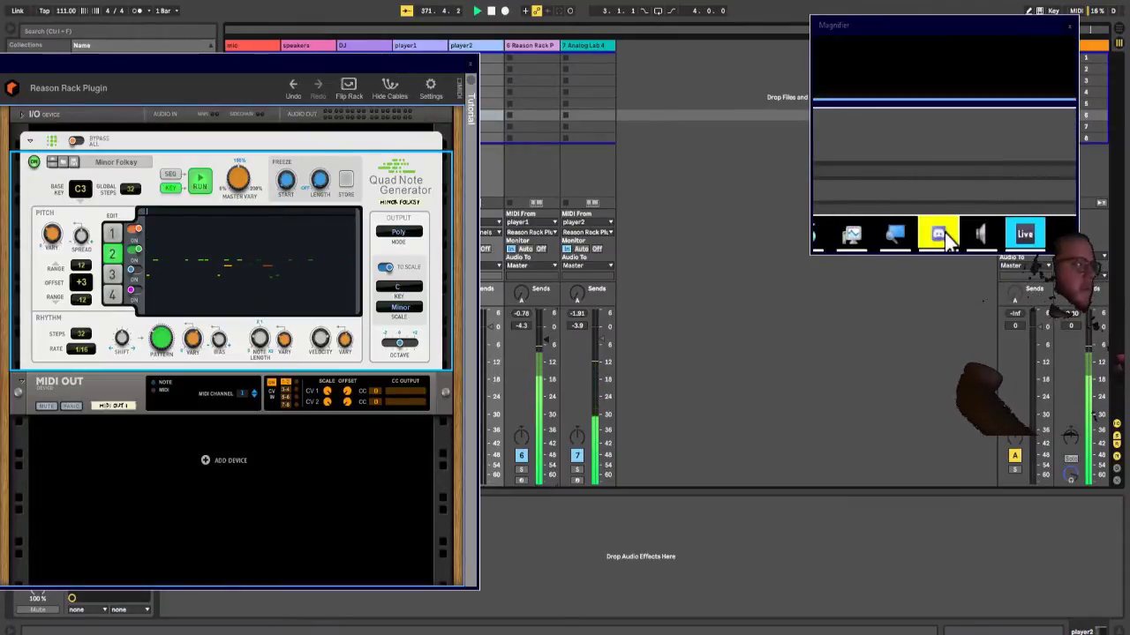
Step: Switch to Discord and move its call window down to uncover the Quad Note Generator
{"action": "left_click", "coordinate": [308, 634]}
{"action": "left_click_drag", "start_coordinate": [315, 368], "coordinate": [310, 431]}
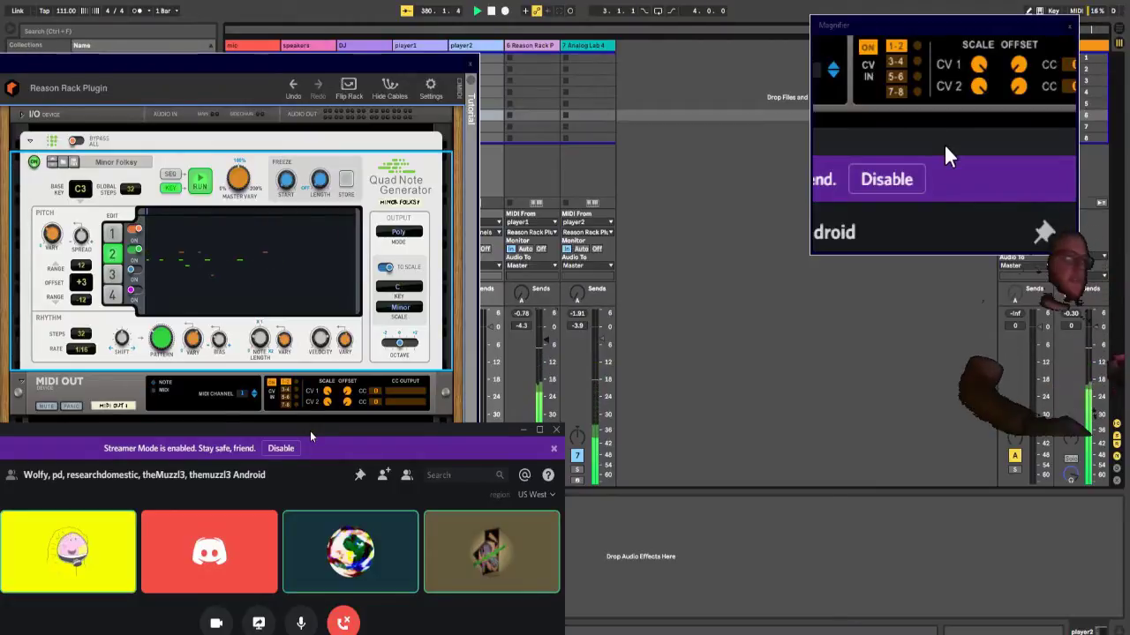
Step: Insert the C Minor Scale preset between the Pitch effect and Analog Lab 4 on track 7
{"action": "left_click", "coordinate": [582, 57]}
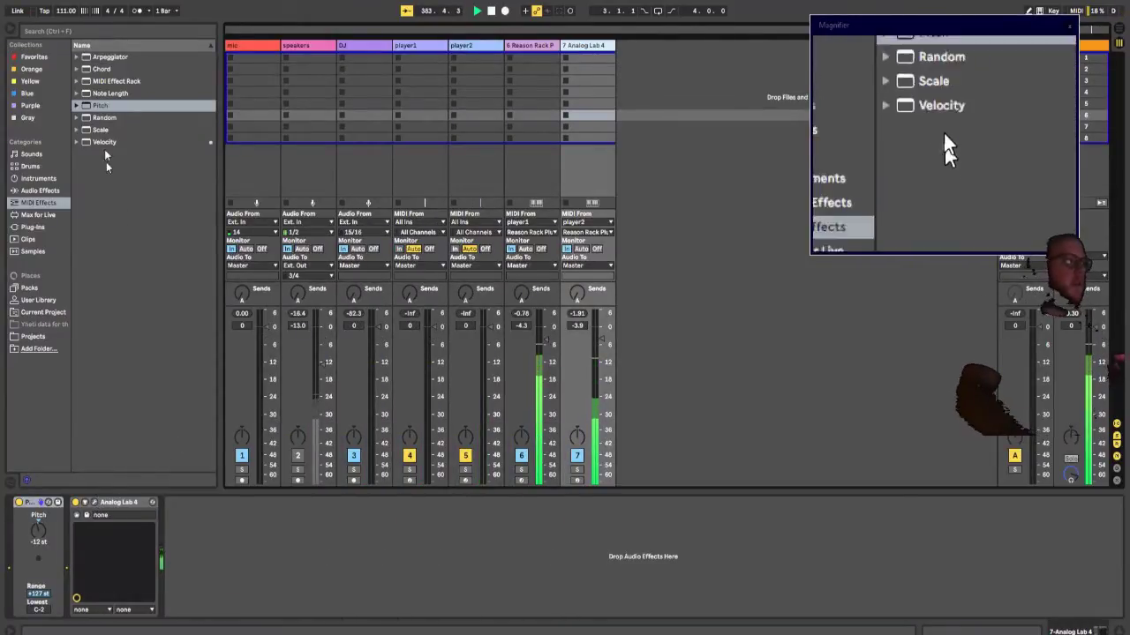
{"action": "left_click", "coordinate": [77, 130]}
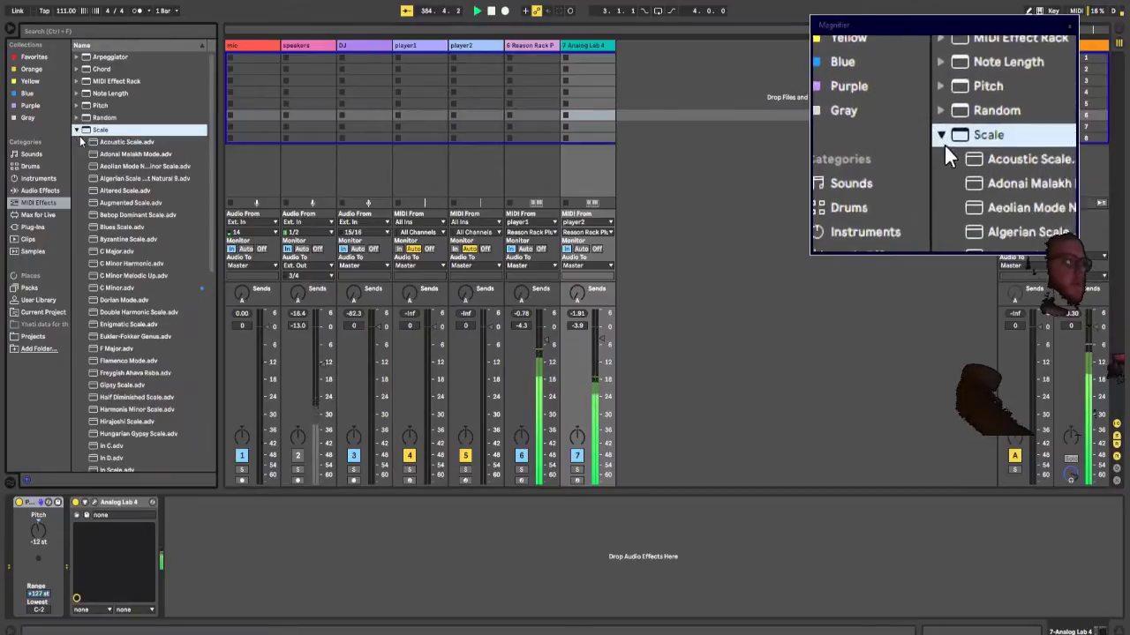
{"action": "left_click", "coordinate": [125, 287]}
{"action": "left_click_drag", "start_coordinate": [56, 507], "coordinate": [73, 521]}
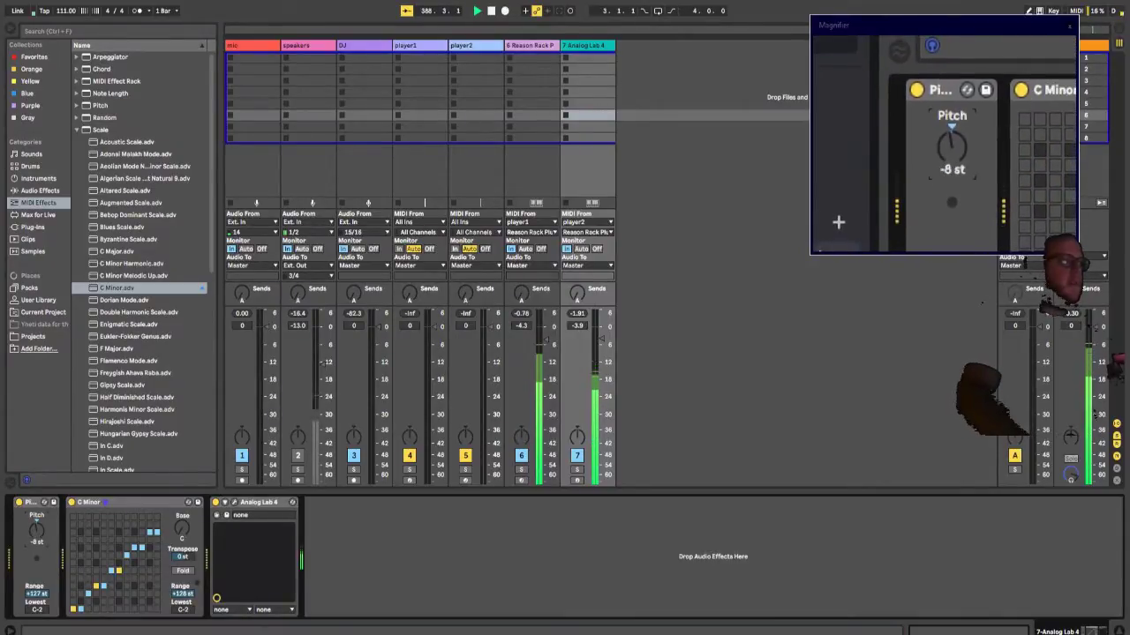
Step: Set the Analog Lab 4 track's Pitch device to -7 st and insert a new MIDI track after player2
{"action": "left_click_drag", "start_coordinate": [34, 534], "coordinate": [35, 529]}
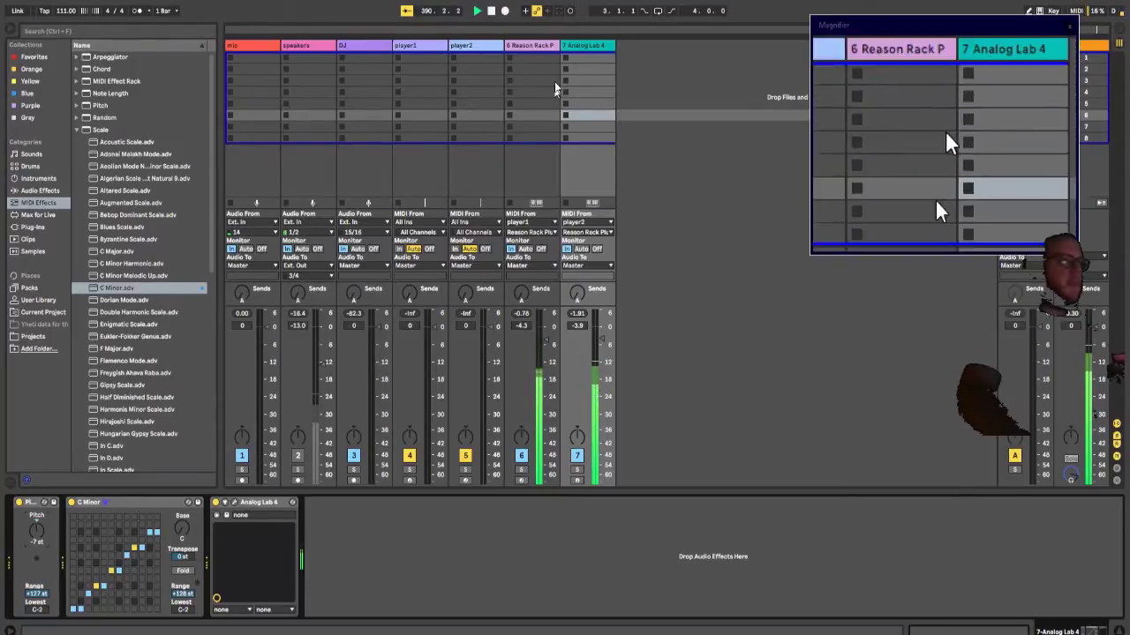
{"action": "left_click", "coordinate": [464, 46]}
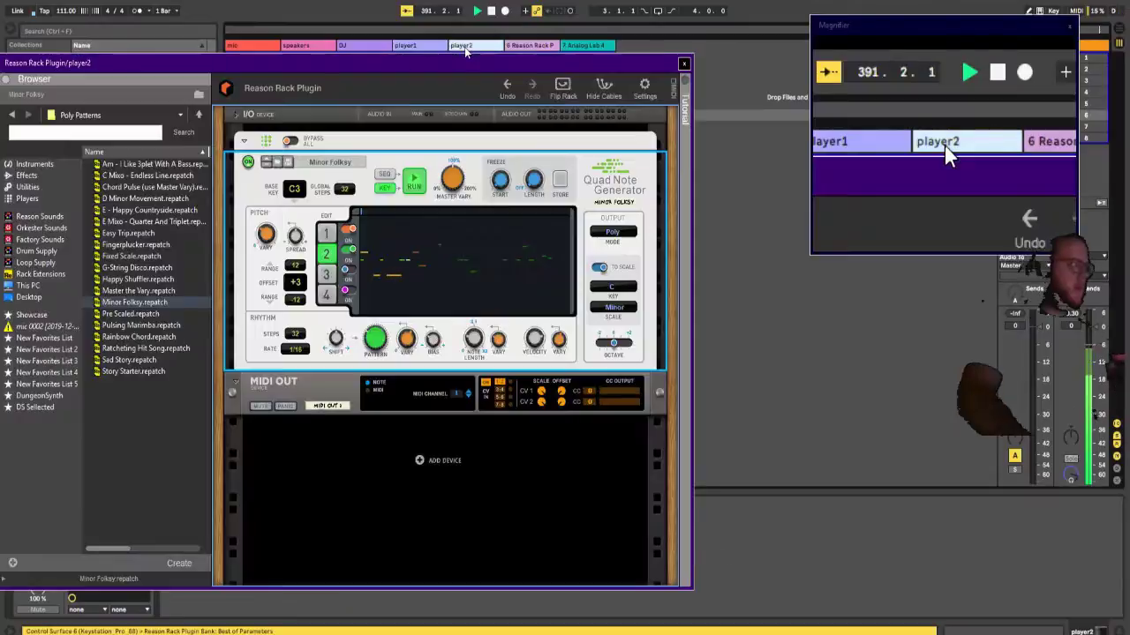
{"action": "key", "text": "ctrl+shift+t"}
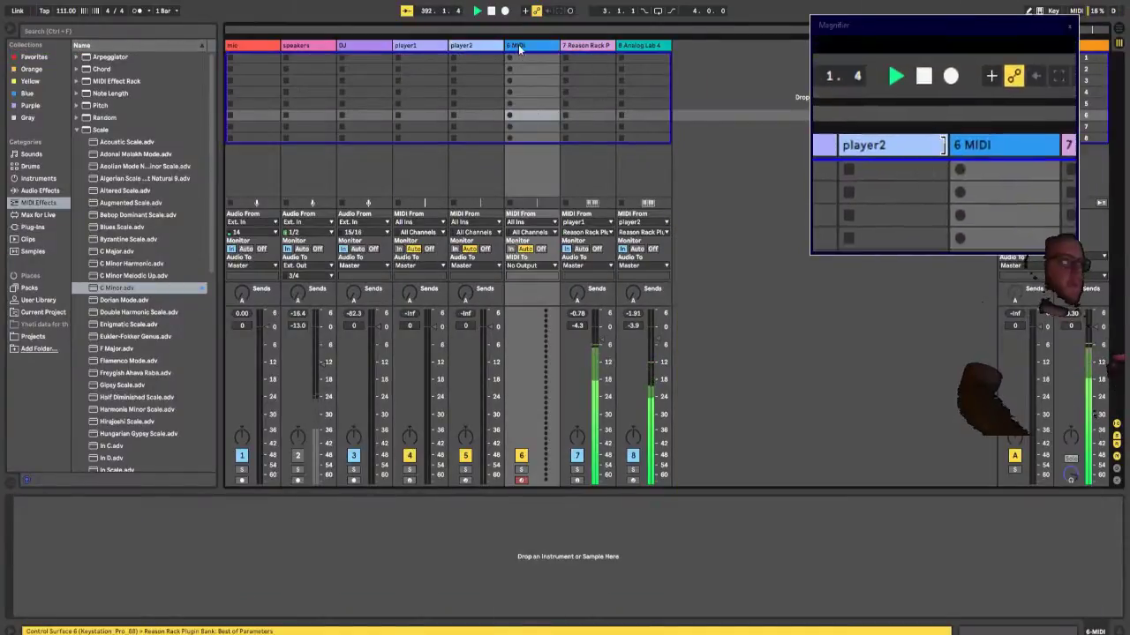
Step: Set the Analog Lab 4 track's Pitch device to -12 st and lower the track volume to -16.6 dB
{"action": "left_click", "coordinate": [615, 49]}
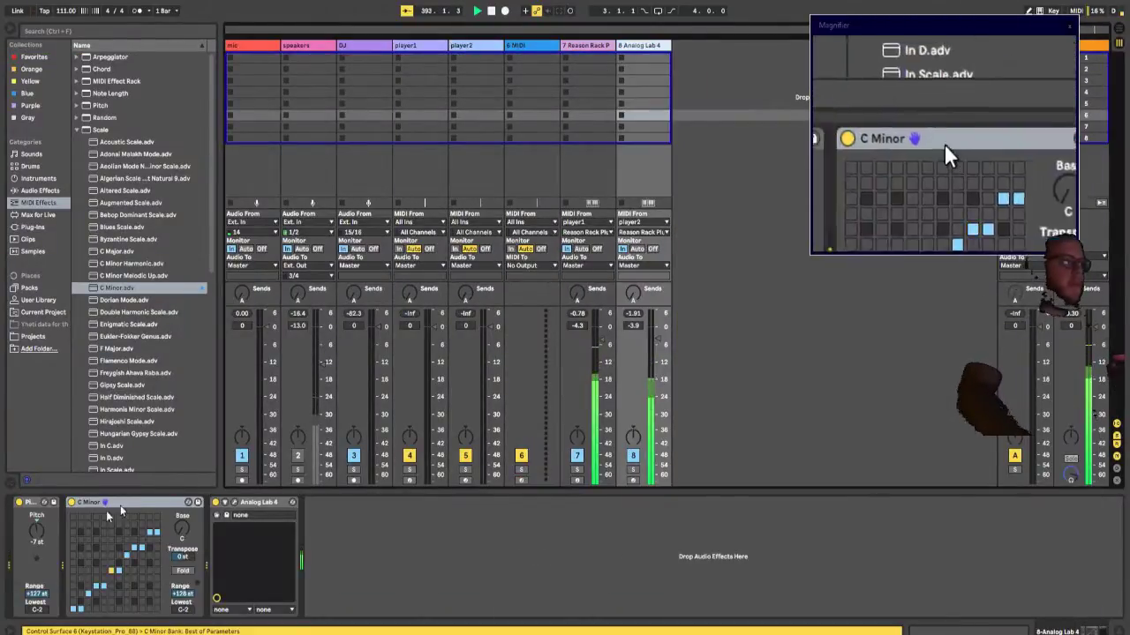
{"action": "left_click", "coordinate": [37, 542]}
{"action": "type", "text": "-1"}
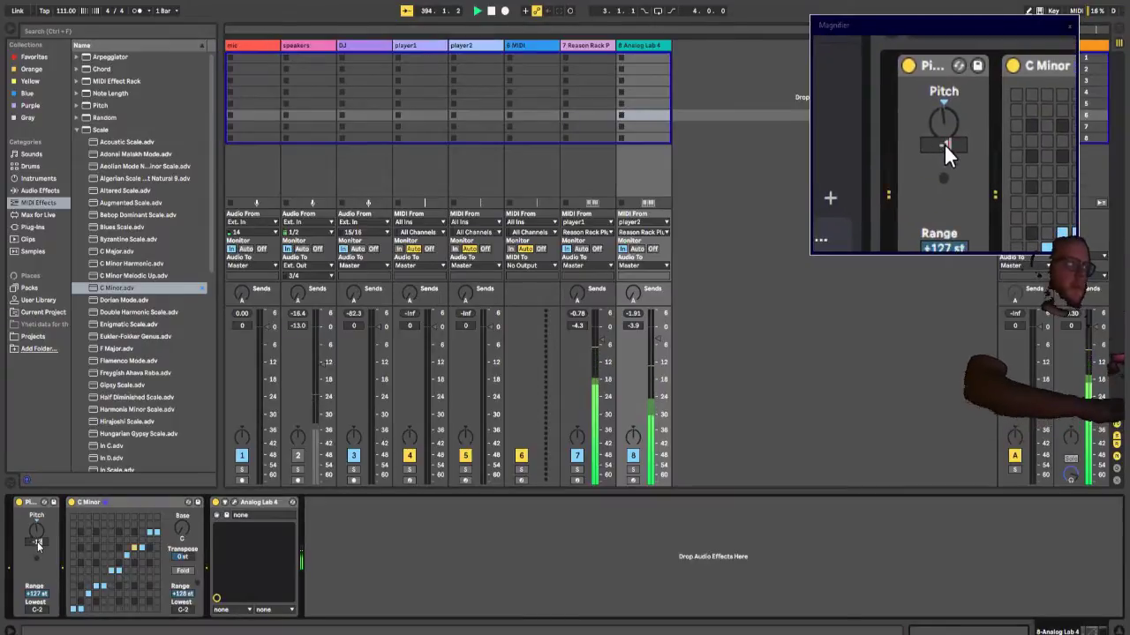
{"action": "left_click_drag", "start_coordinate": [654, 339], "coordinate": [655, 346]}
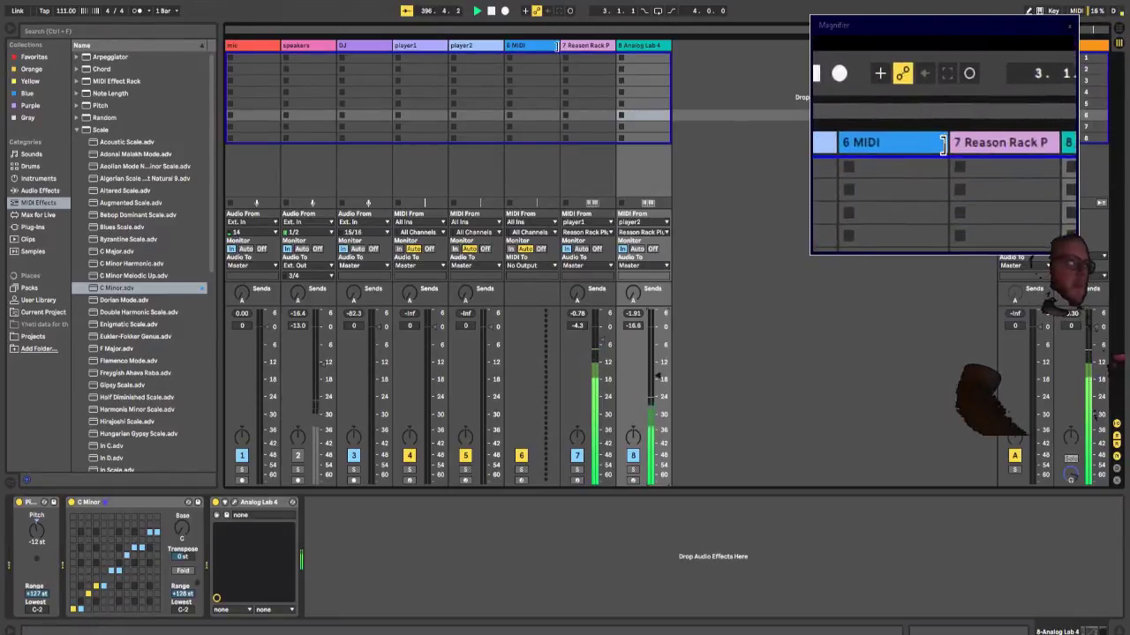
Step: Browse the VST3 plug-ins to show the Reason Studios devices
{"action": "left_click", "coordinate": [553, 48]}
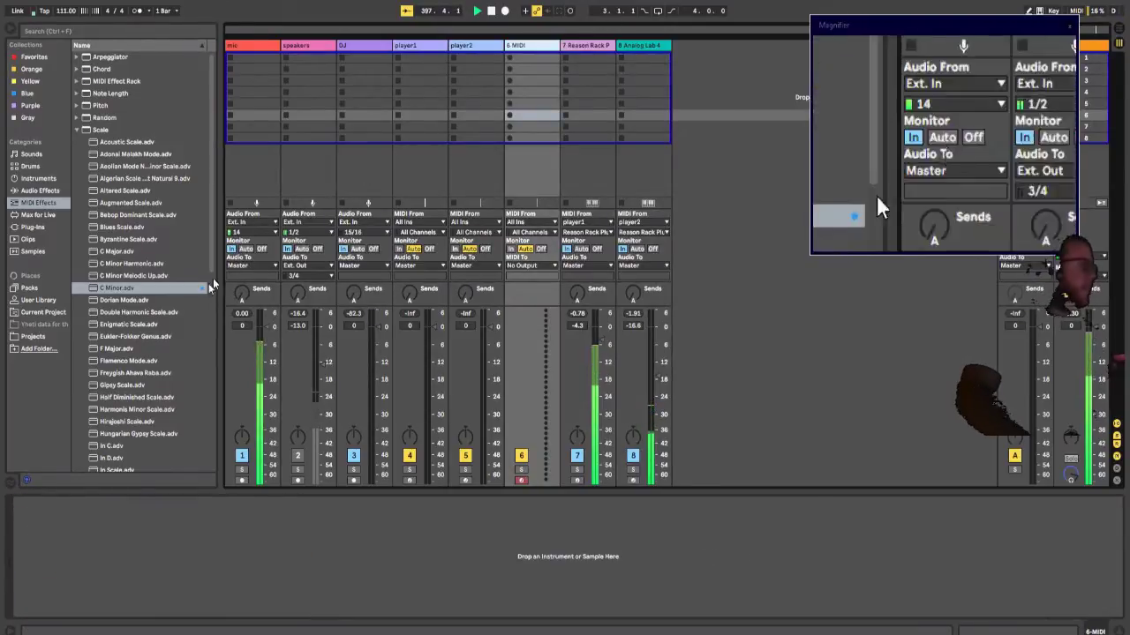
{"action": "left_click", "coordinate": [42, 179]}
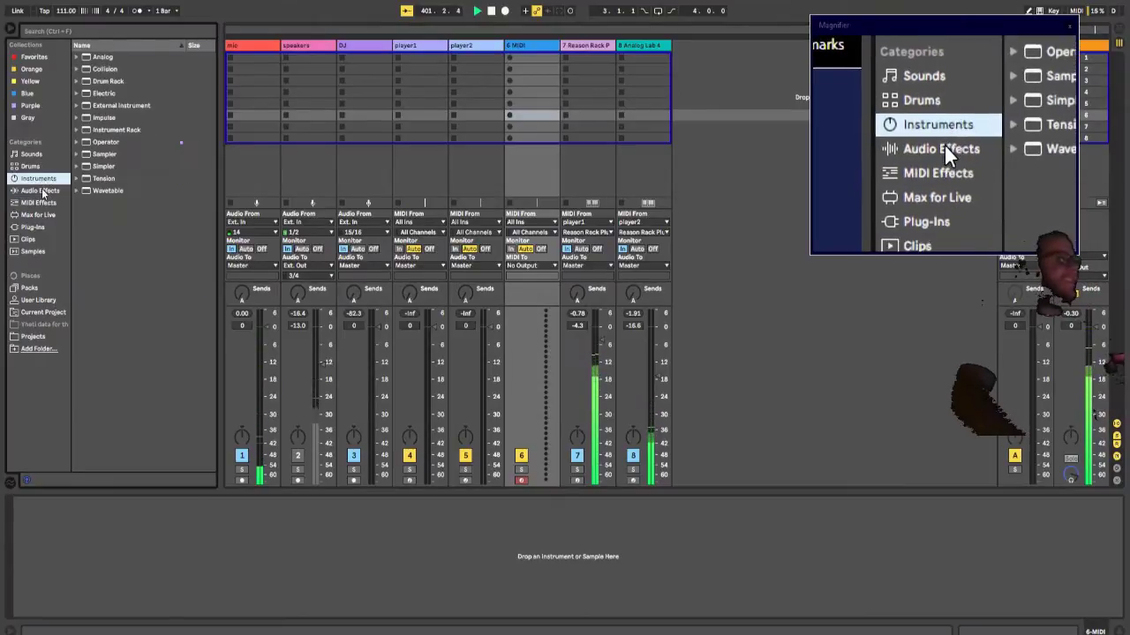
{"action": "left_click", "coordinate": [40, 202]}
{"action": "left_click", "coordinate": [37, 215]}
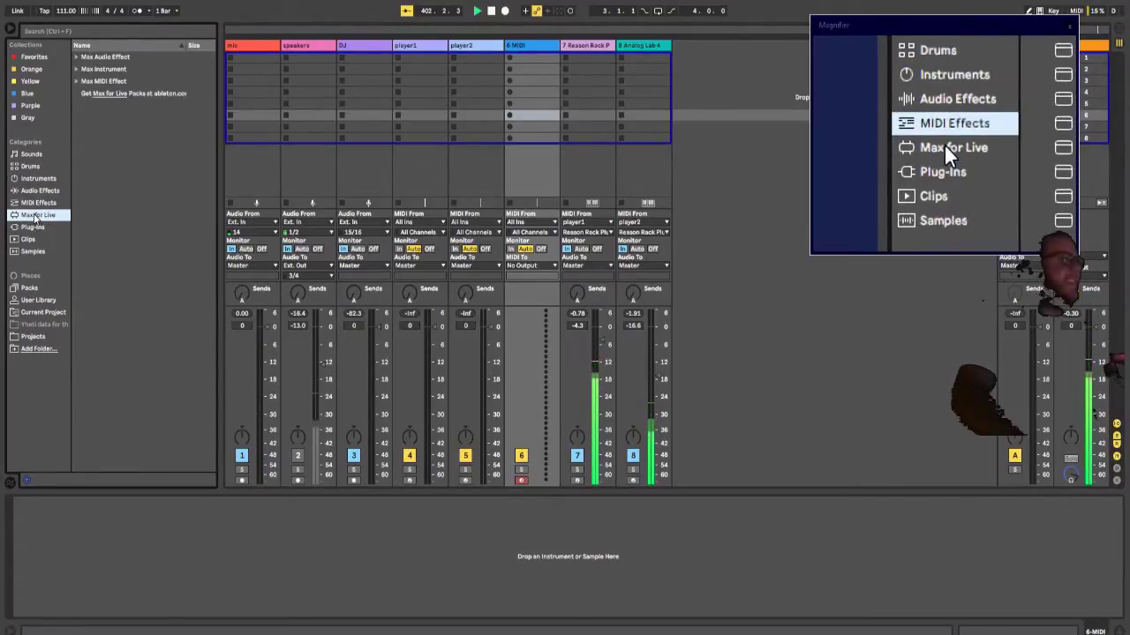
{"action": "left_click", "coordinate": [34, 228]}
{"action": "left_click", "coordinate": [85, 105]}
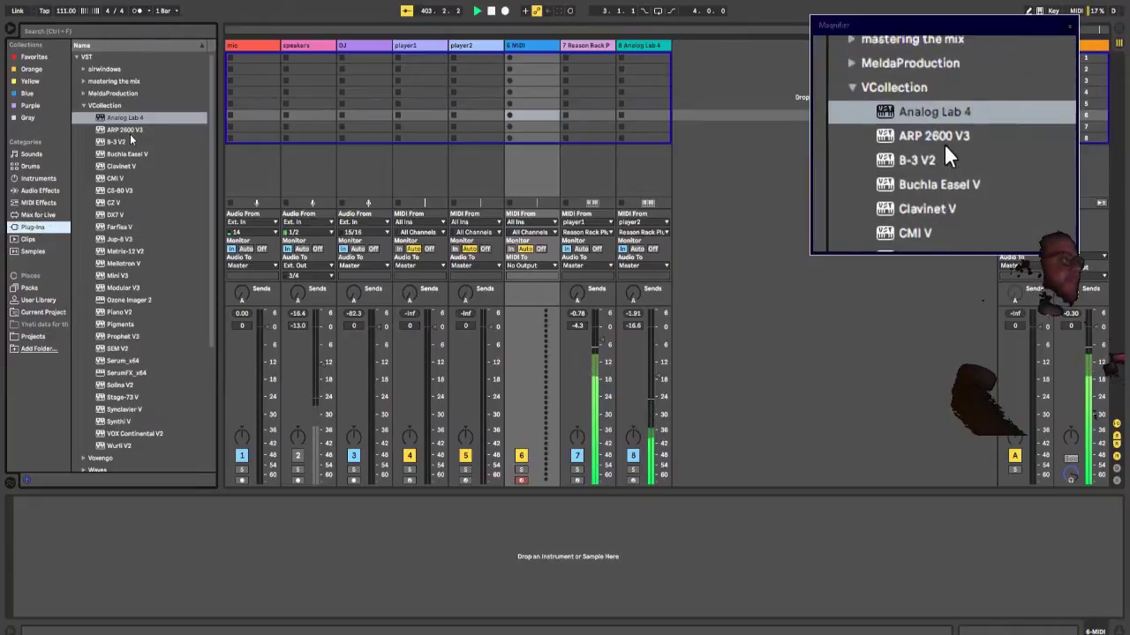
{"action": "left_click", "coordinate": [76, 57]}
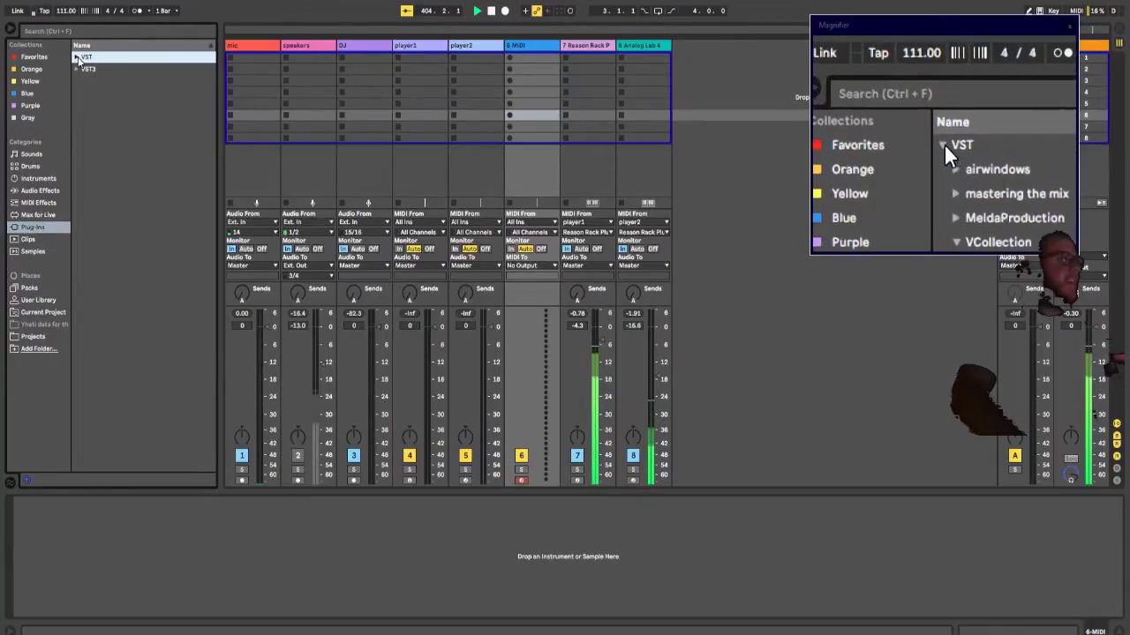
{"action": "left_click", "coordinate": [77, 69]}
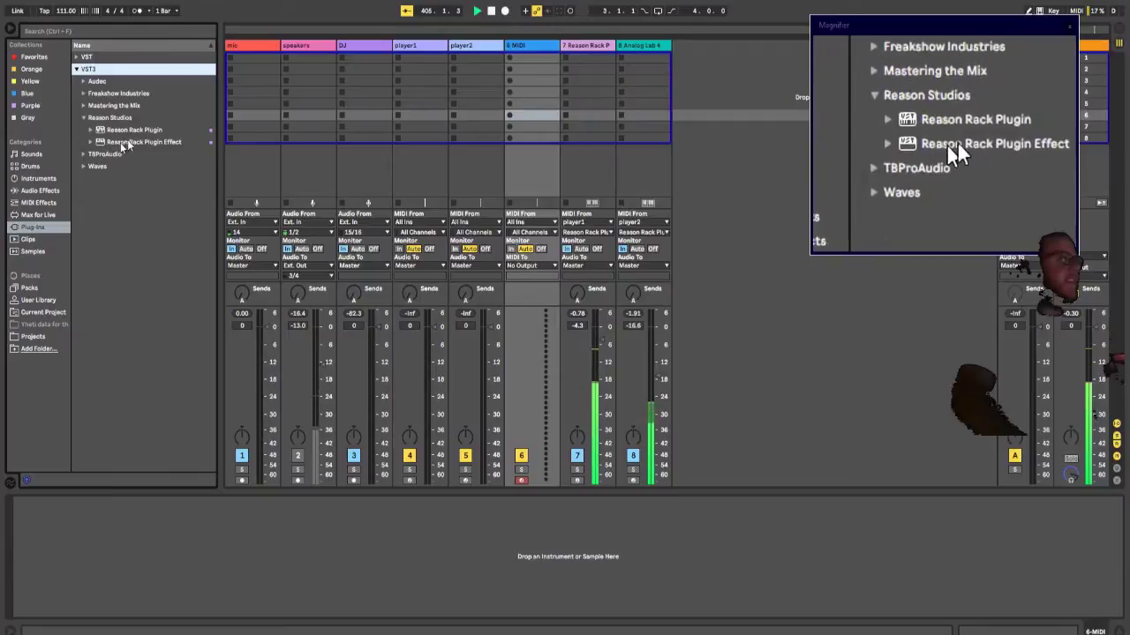
{"action": "left_click_drag", "start_coordinate": [133, 142], "coordinate": [637, 53]}
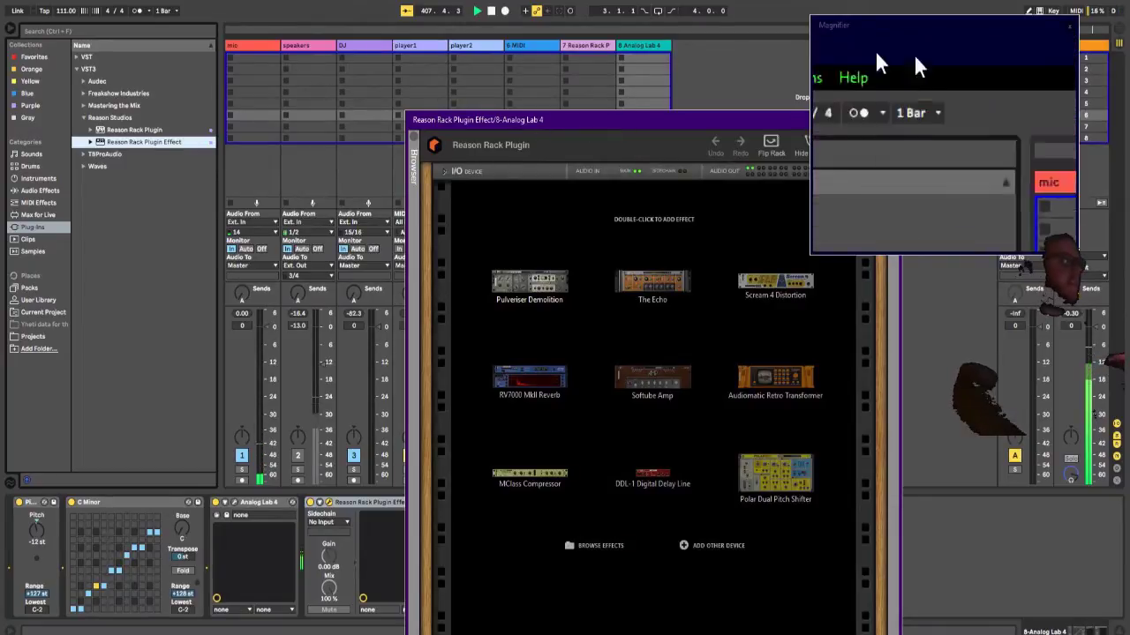
{"action": "left_click", "coordinate": [32, 0]}
{"action": "left_click", "coordinate": [62, 7]}
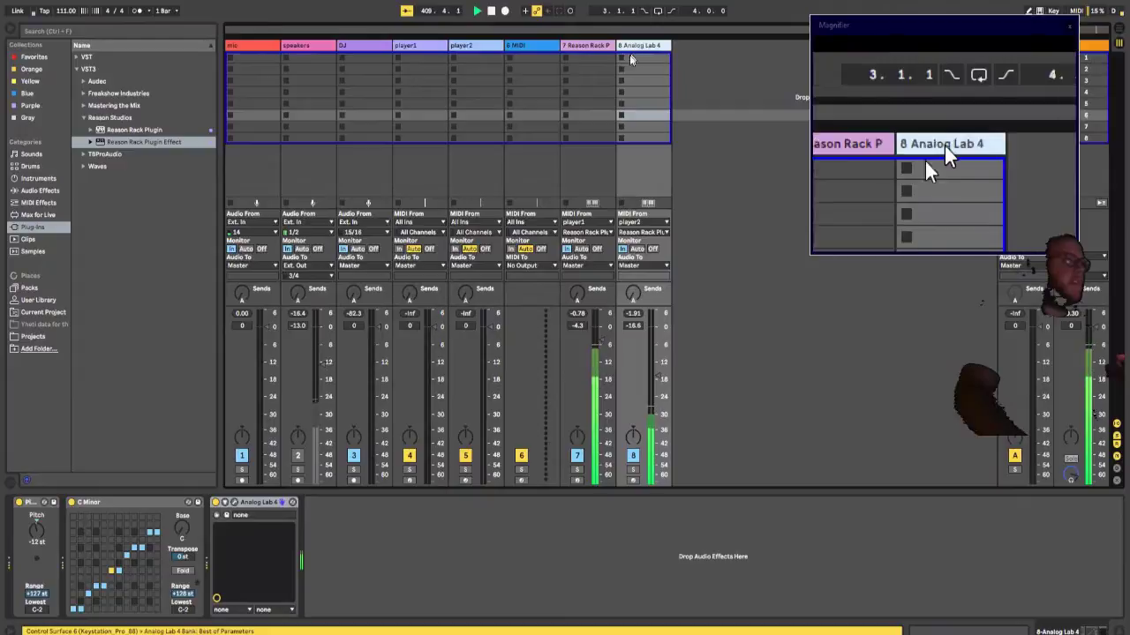
Step: Add the Reason Rack Plugin Effect on a new audio track after the Analog Lab 4 track
{"action": "left_click_drag", "start_coordinate": [151, 143], "coordinate": [702, 73]}
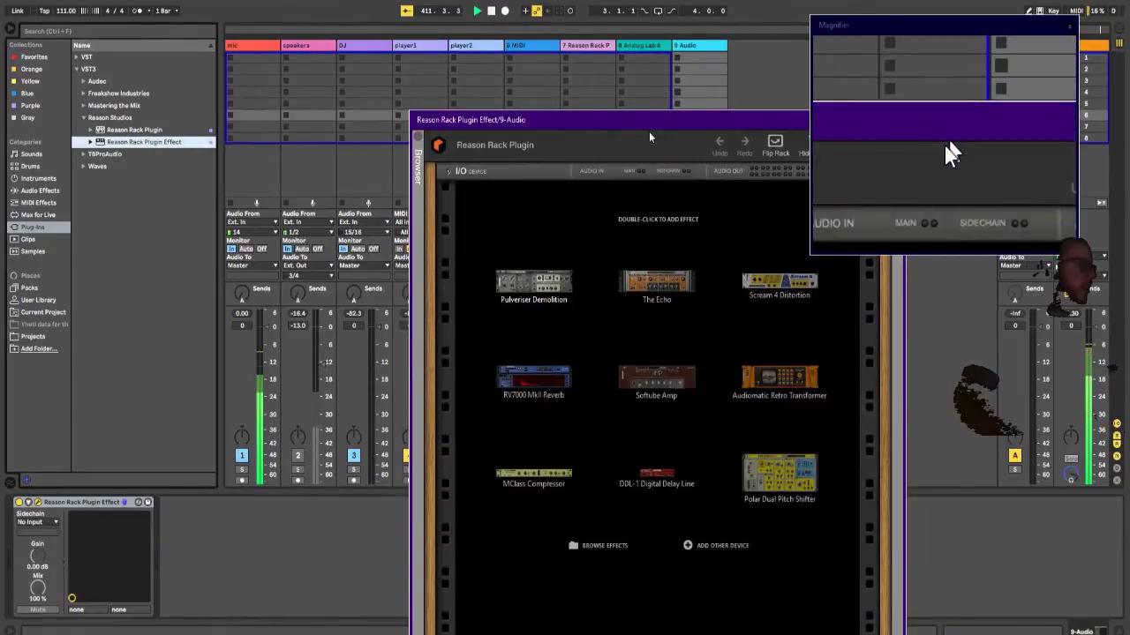
{"action": "left_click_drag", "start_coordinate": [633, 118], "coordinate": [480, 31]}
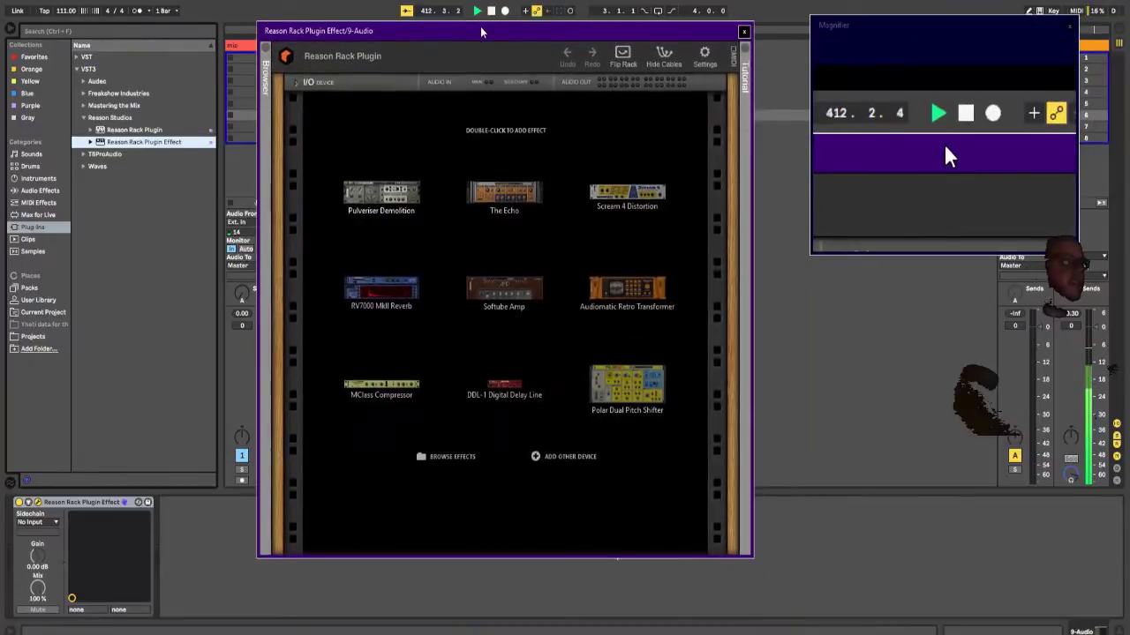
Step: Add the Drum Sequencer player to the new Reason rack
{"action": "left_click", "coordinate": [264, 58]}
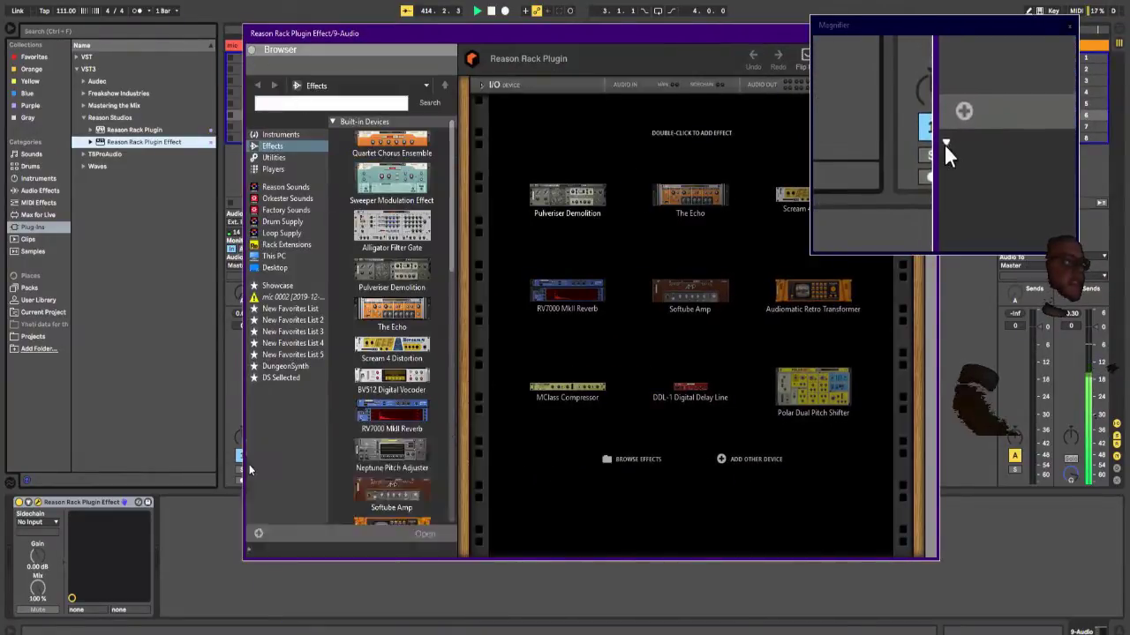
{"action": "left_click", "coordinate": [296, 170]}
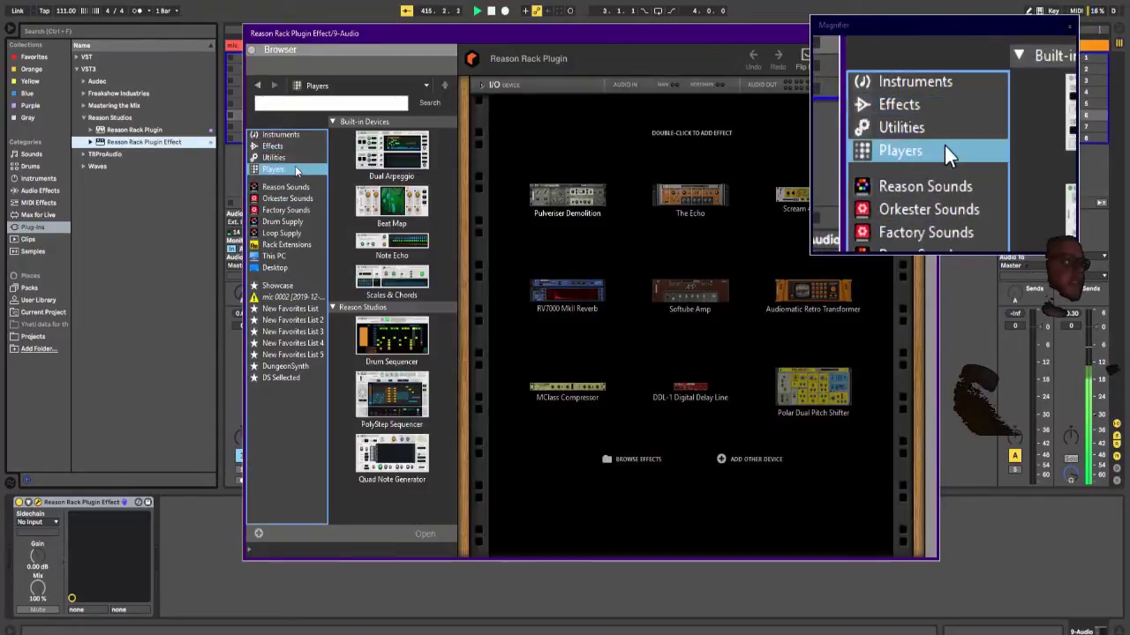
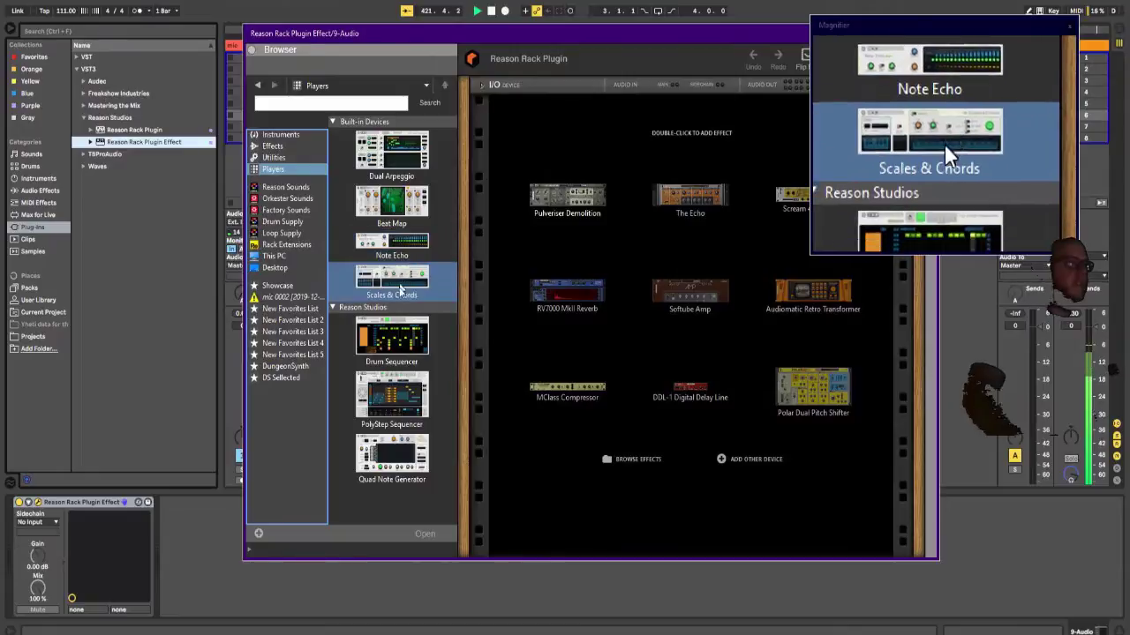
{"action": "left_click", "coordinate": [395, 351]}
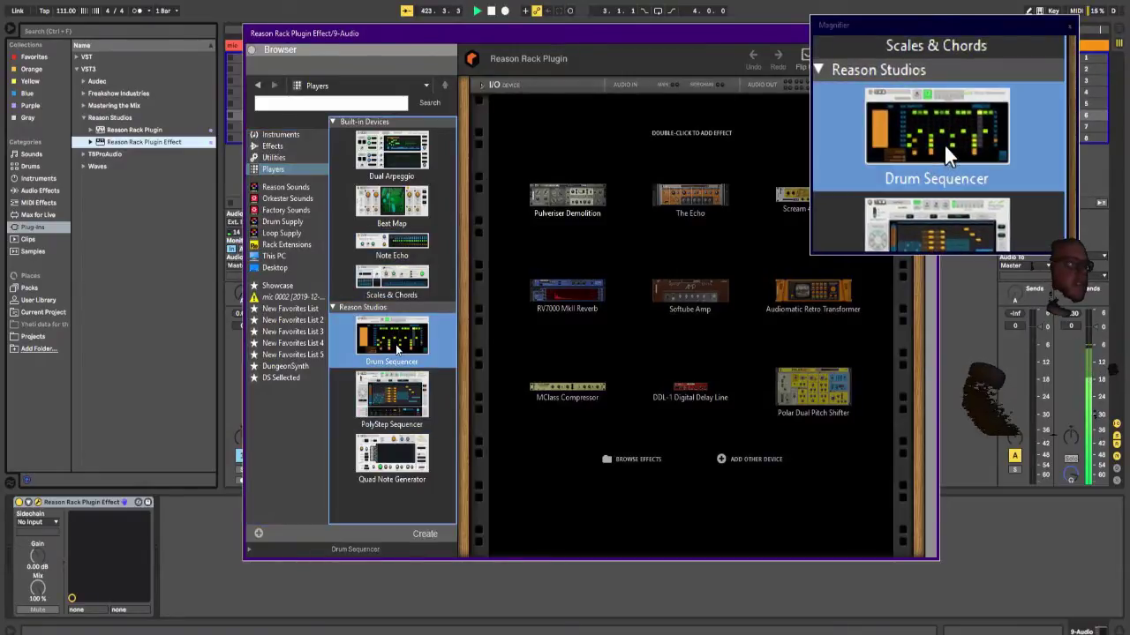
{"action": "left_click_drag", "start_coordinate": [382, 351], "coordinate": [604, 289]}
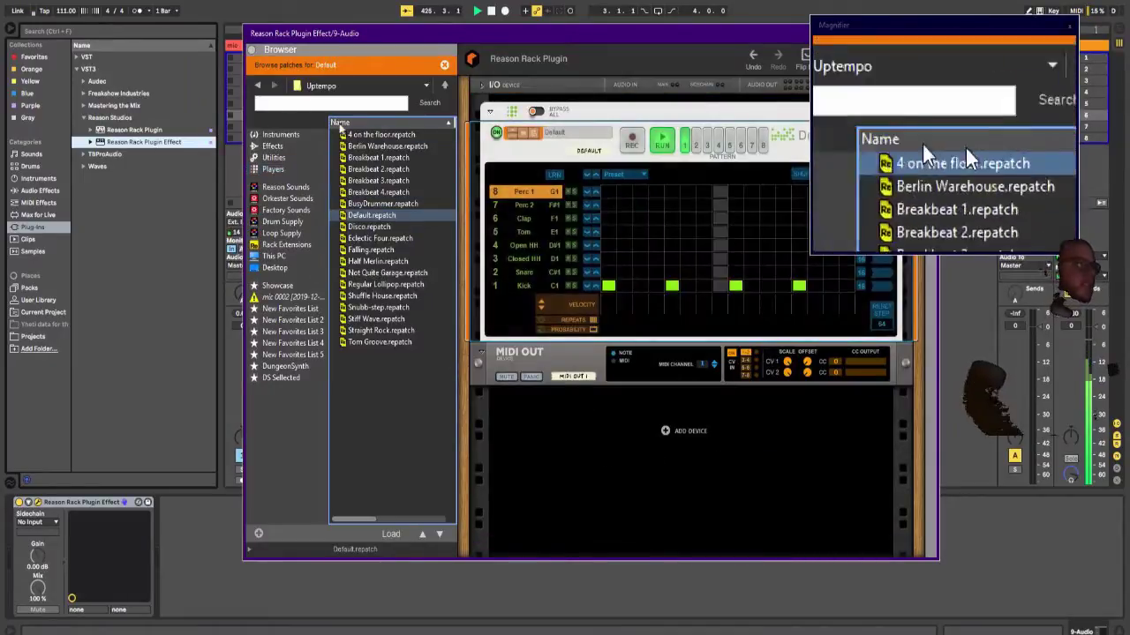
Step: Add a Note Echo player below the Drum Sequencer and clear all Kick steps except the first
{"action": "left_click", "coordinate": [257, 84]}
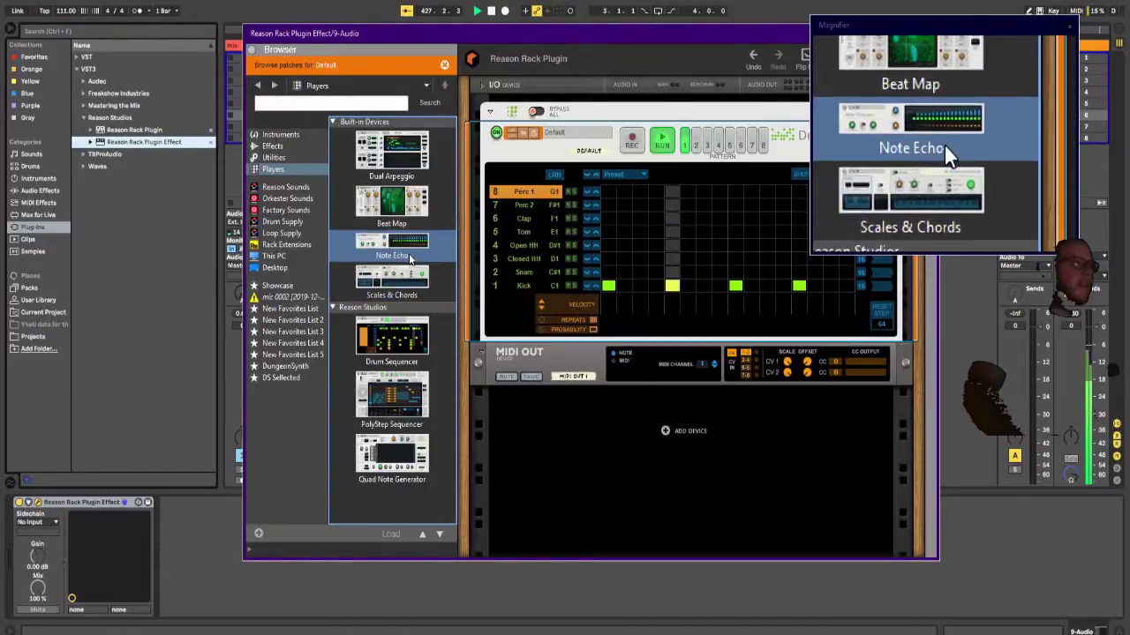
{"action": "left_click_drag", "start_coordinate": [406, 255], "coordinate": [652, 344]}
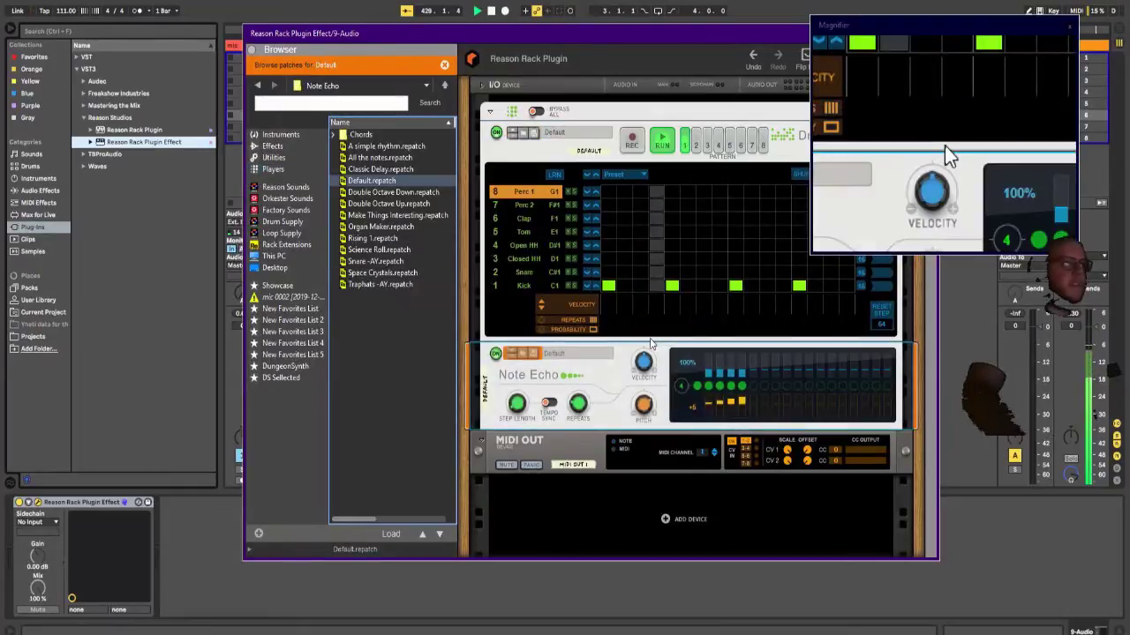
{"action": "left_click", "coordinate": [671, 286]}
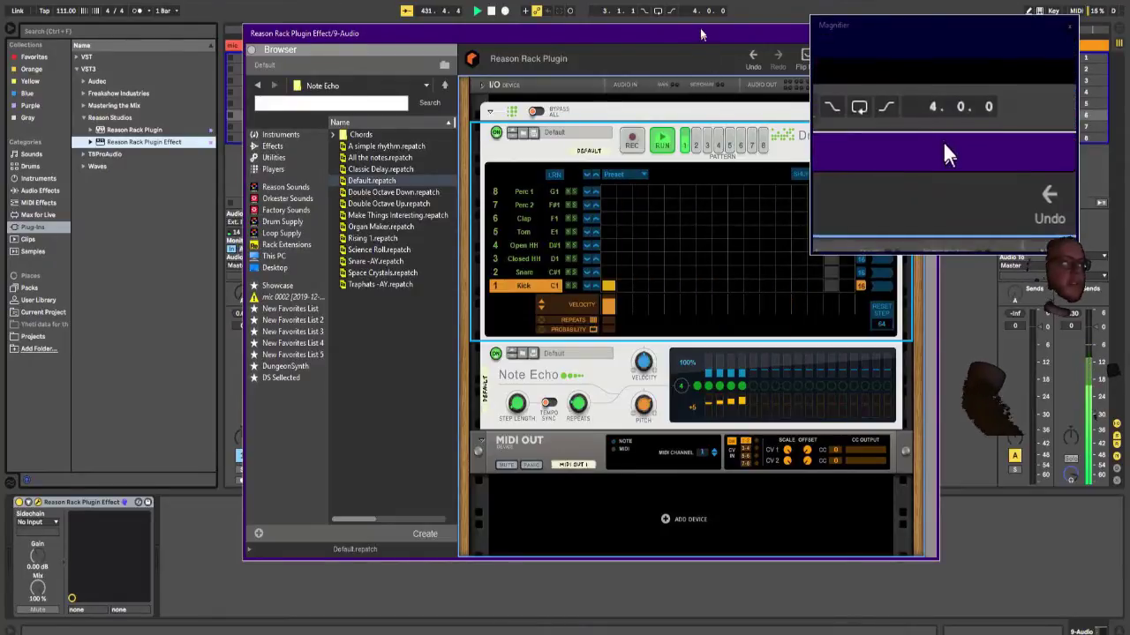
Step: Rename the new audio track holding the Reason rack as Player3
{"action": "left_click_drag", "start_coordinate": [699, 33], "coordinate": [408, 56]}
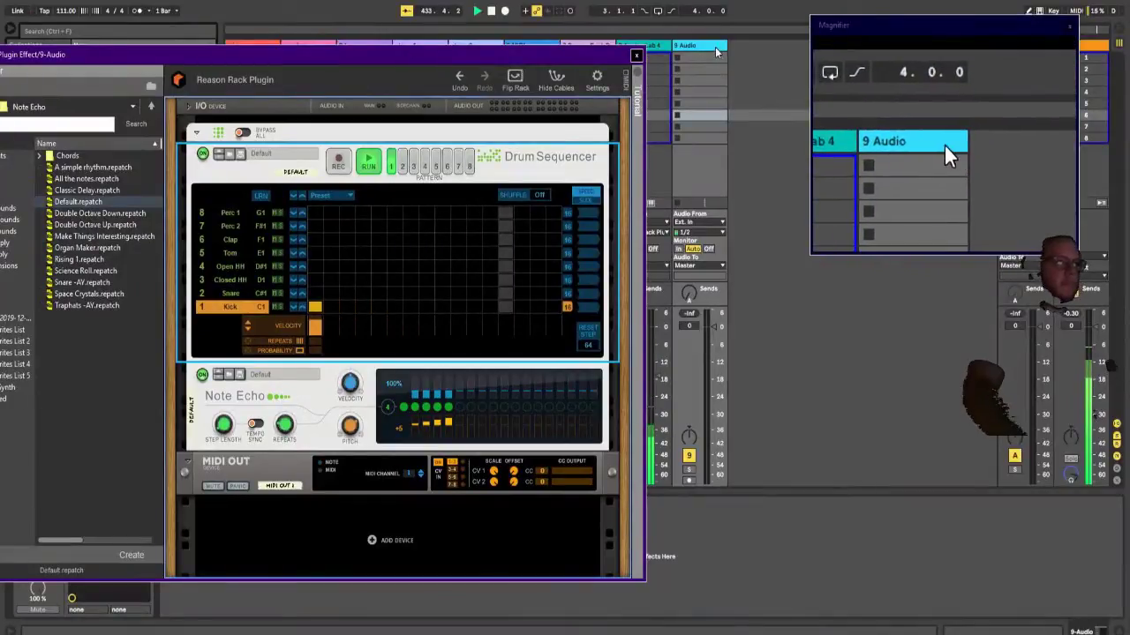
{"action": "left_click", "coordinate": [715, 46]}
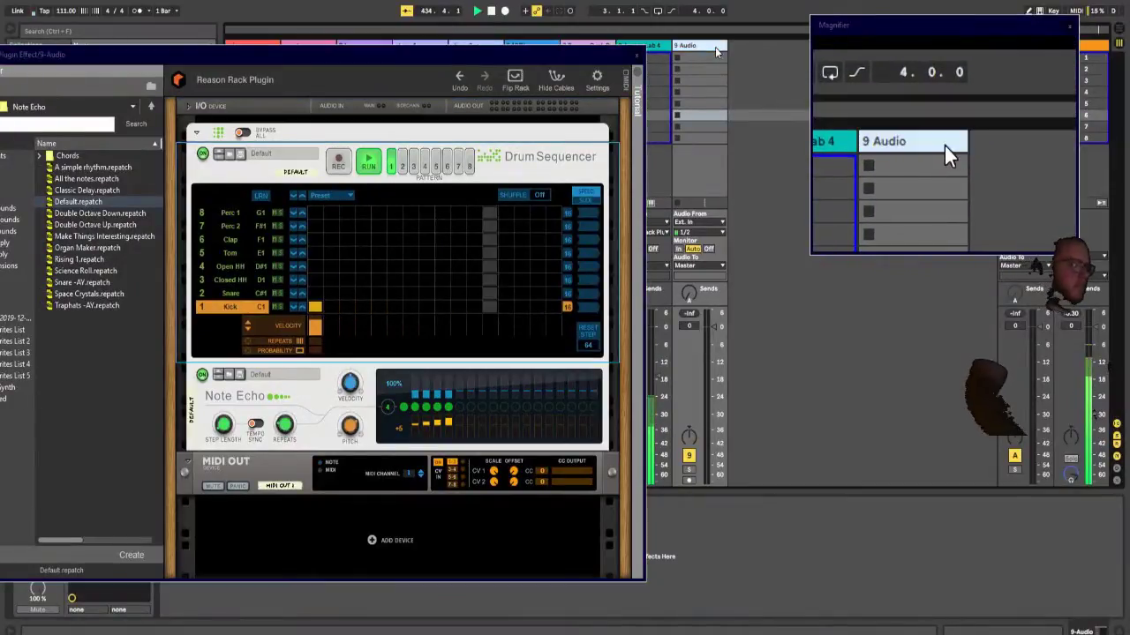
{"action": "key", "text": "ctrl+r"}
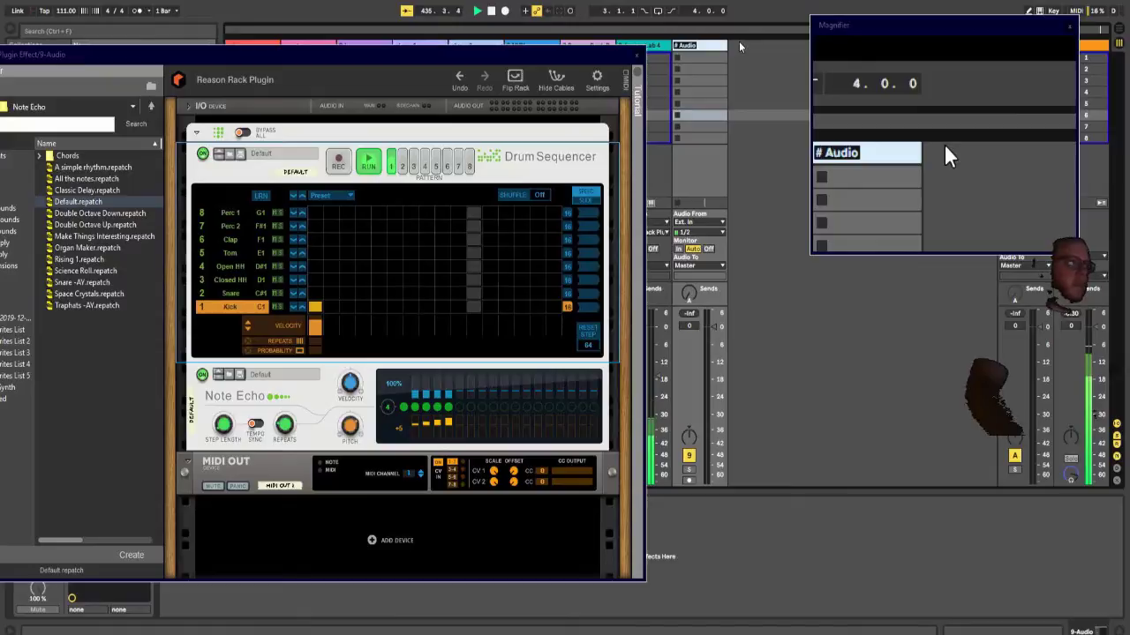
{"action": "type", "text": "player3"}
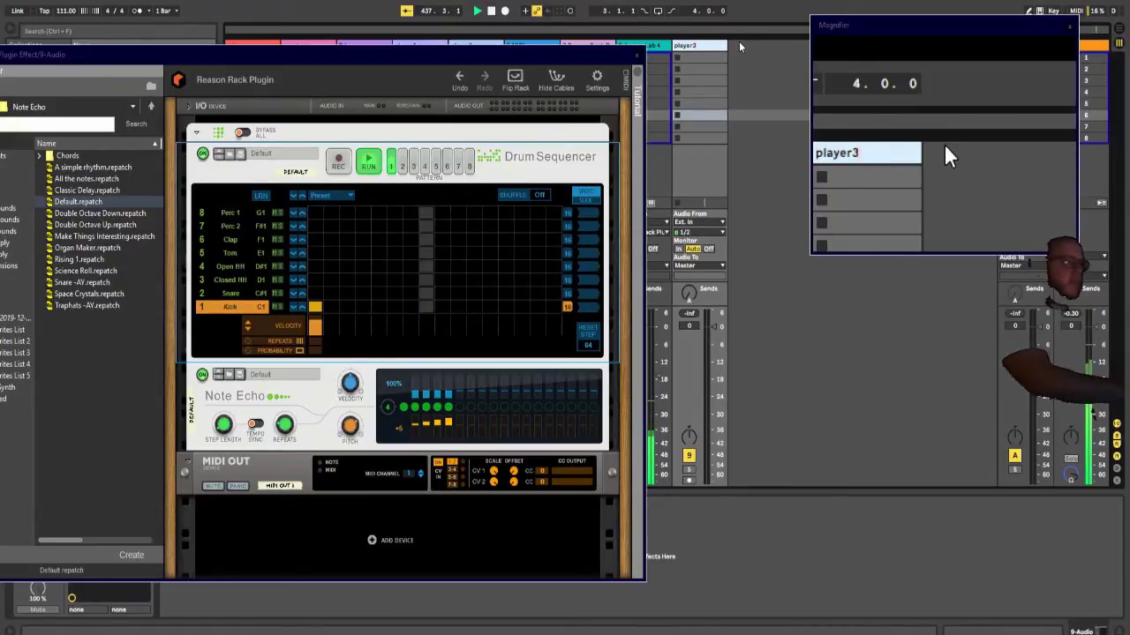
{"action": "key", "text": "BackSpace"}
{"action": "key", "text": "BackSpace"}
{"action": "key", "text": "BackSpace"}
{"action": "key", "text": "BackSpace"}
{"action": "key", "text": "BackSpace"}
{"action": "key", "text": "BackSpace"}
{"action": "type", "text": "Player3"}
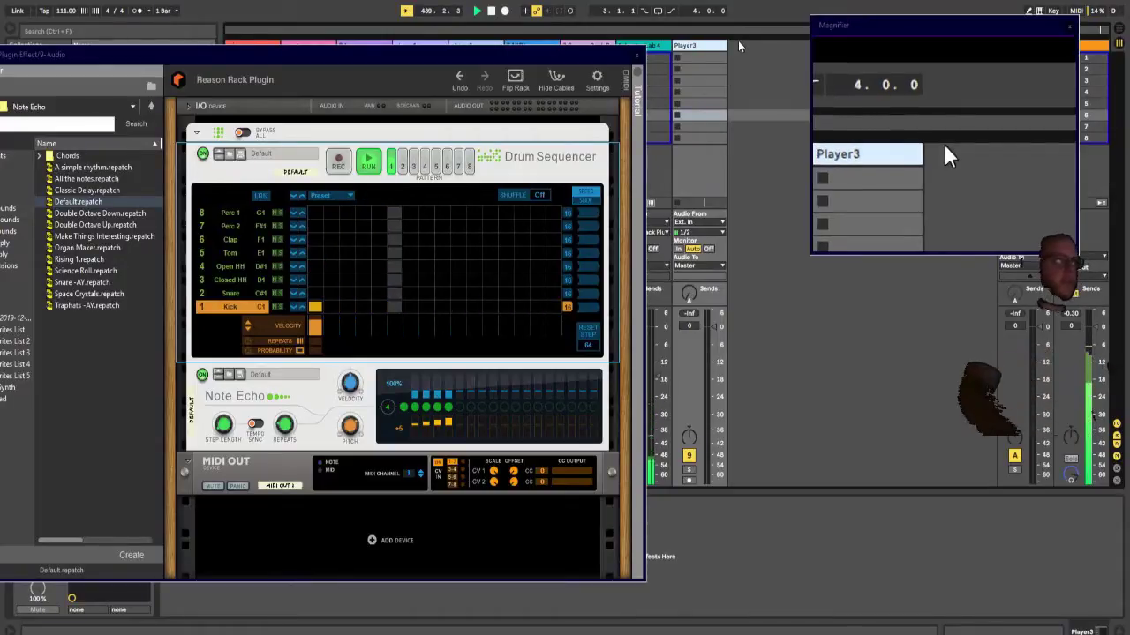
Step: Insert a MIDI track after Player3 and load the Analog Lab 4 instrument from VCollection on it
{"action": "key", "text": "ctrl+shift+t"}
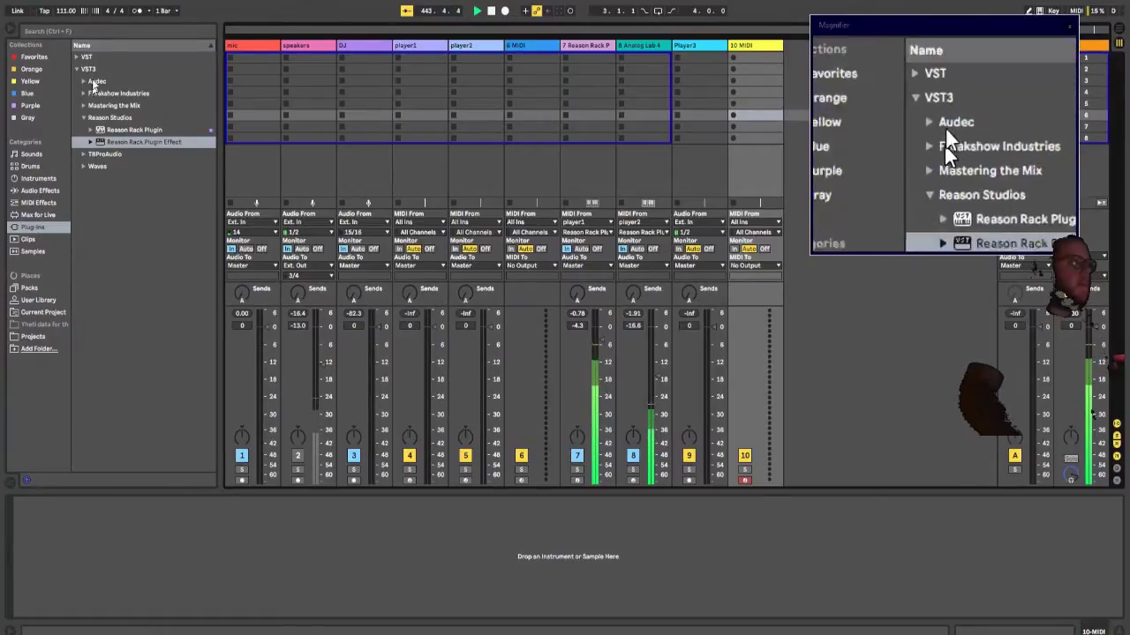
{"action": "left_click", "coordinate": [77, 57]}
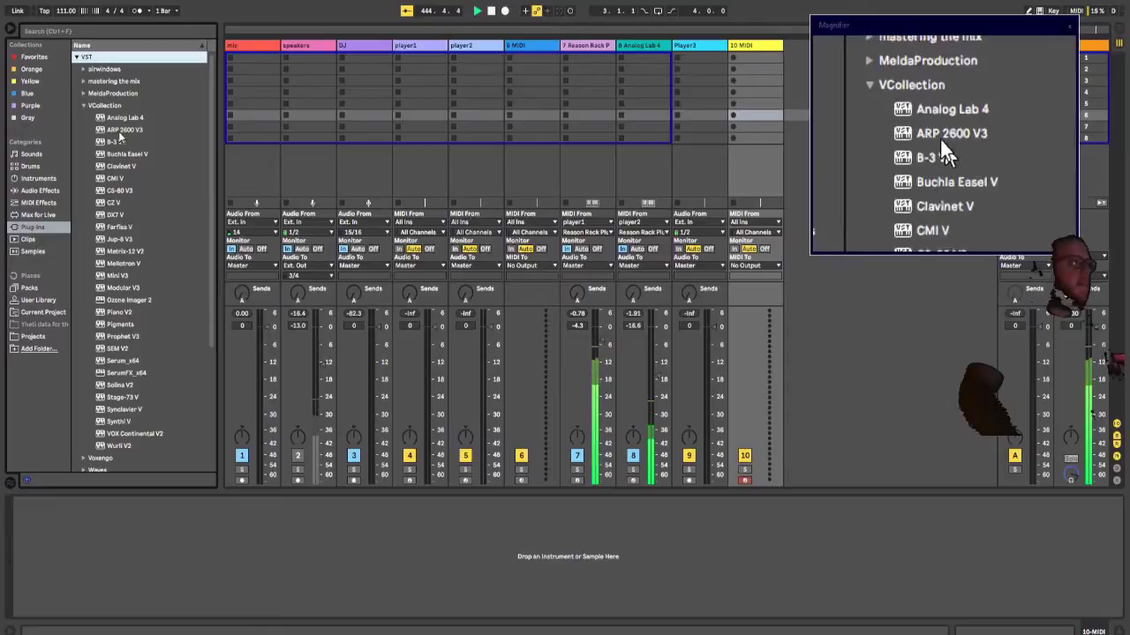
{"action": "left_click_drag", "start_coordinate": [114, 118], "coordinate": [750, 59]}
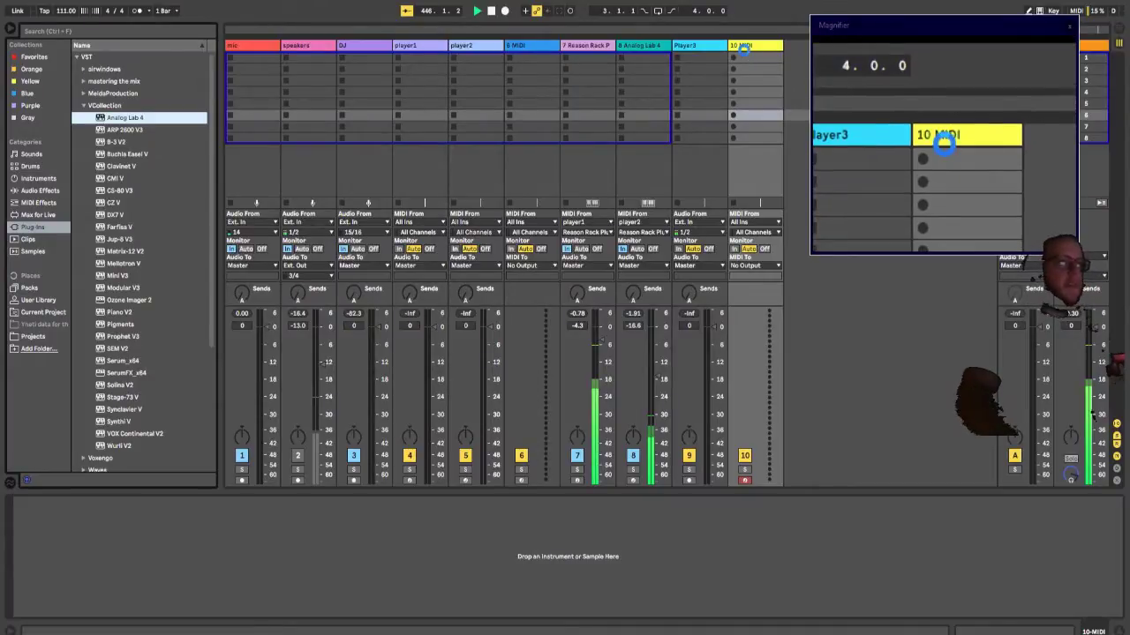
{"action": "left_click_drag", "start_coordinate": [744, 50], "coordinate": [744, 50]}
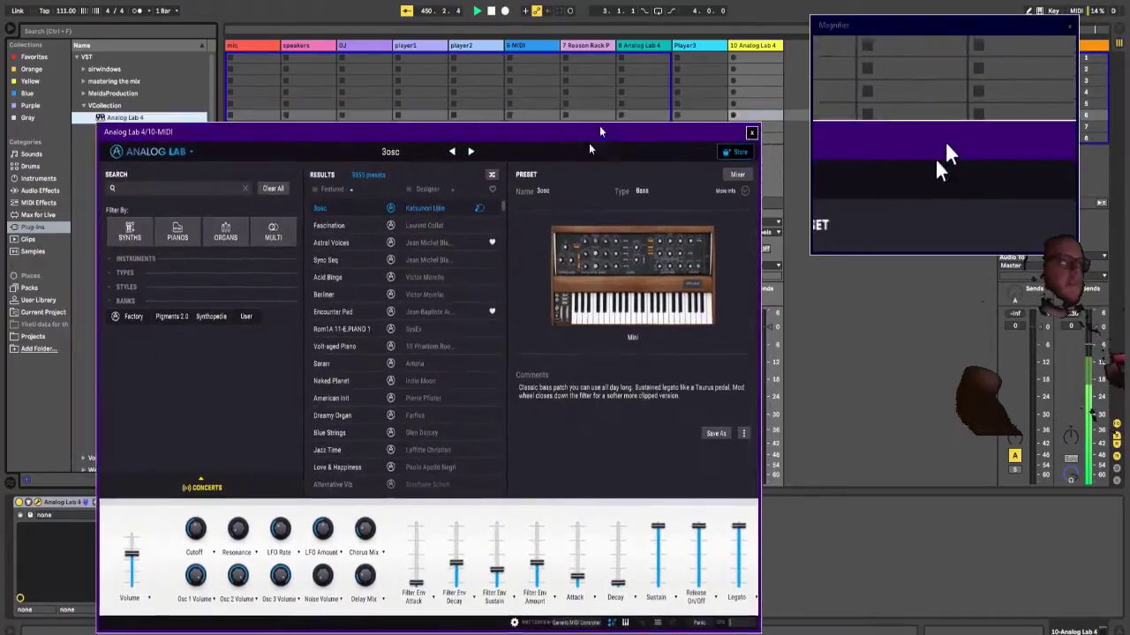
Step: Filter the Analog Lab presets by Pianos and the Clean style, and load the Dark Ballad preset
{"action": "left_click_drag", "start_coordinate": [600, 132], "coordinate": [615, 77]}
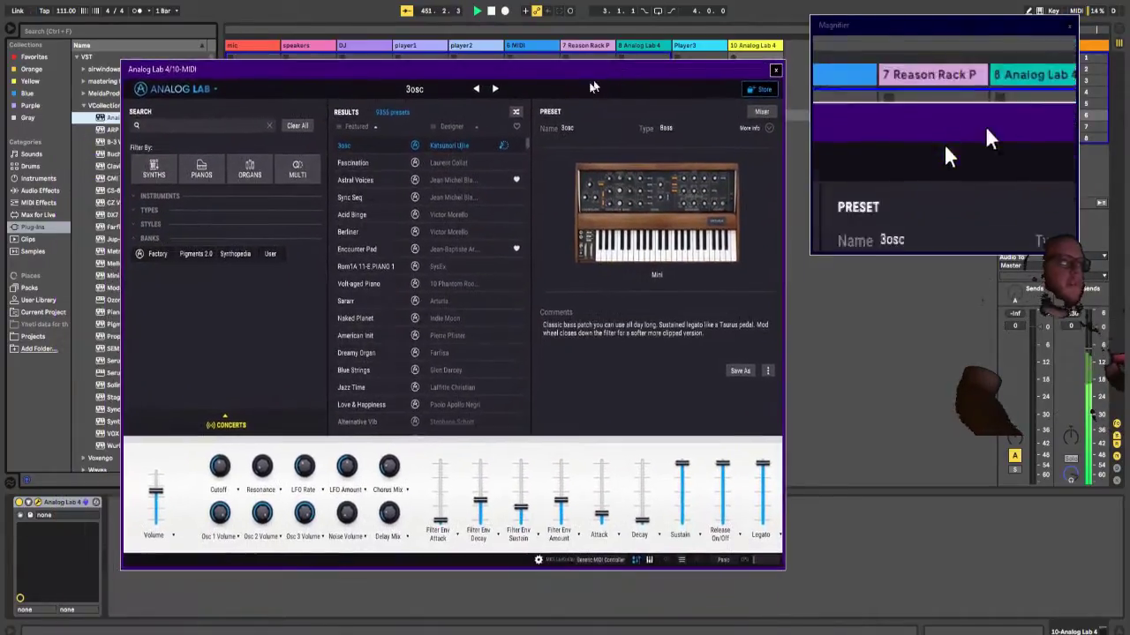
{"action": "left_click", "coordinate": [220, 128]}
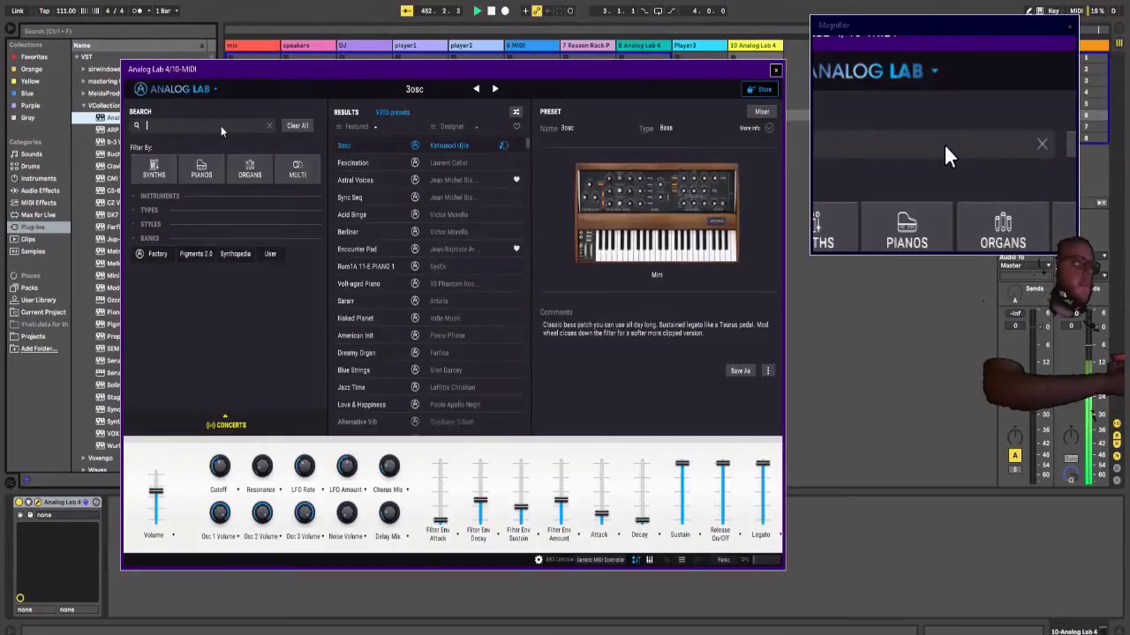
{"action": "left_click", "coordinate": [209, 173]}
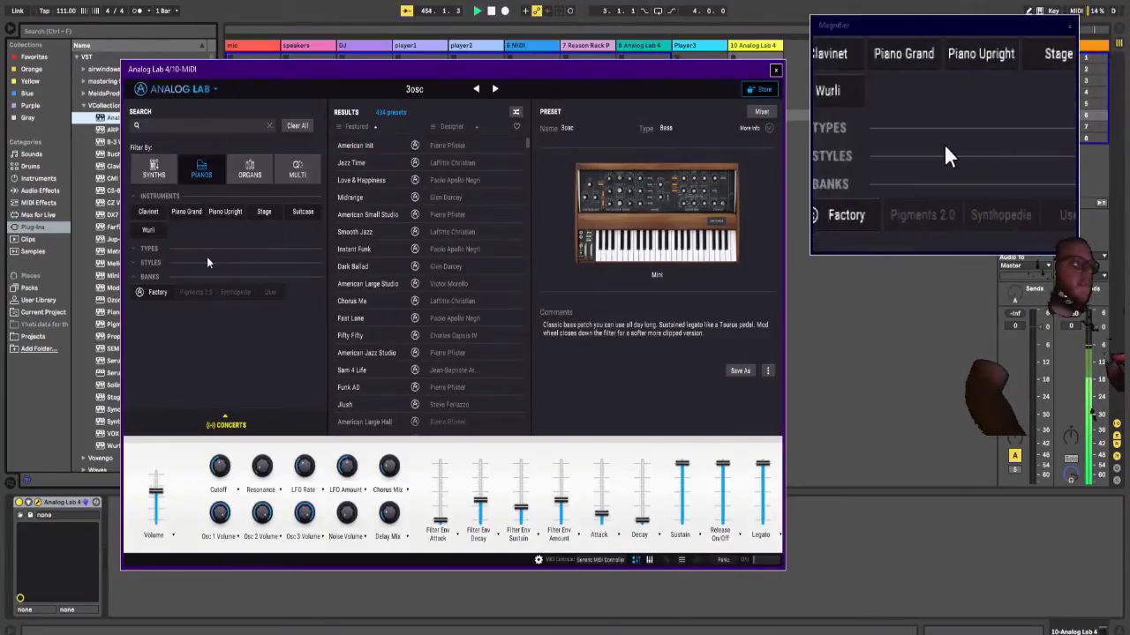
{"action": "left_click", "coordinate": [135, 264]}
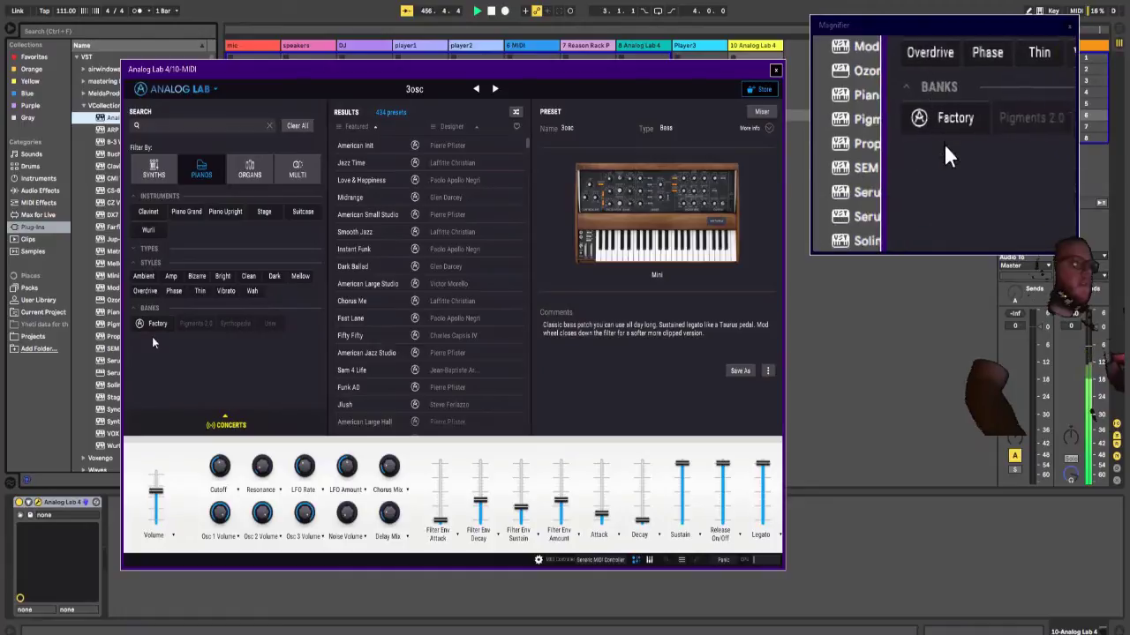
{"action": "left_click", "coordinate": [245, 277]}
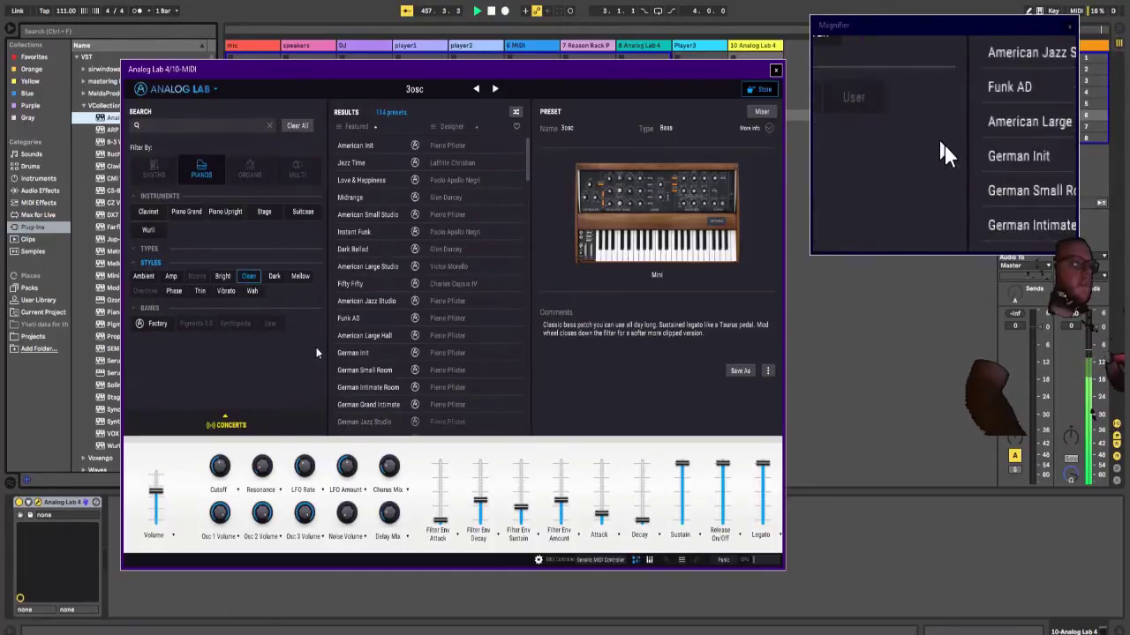
{"action": "left_click", "coordinate": [364, 253]}
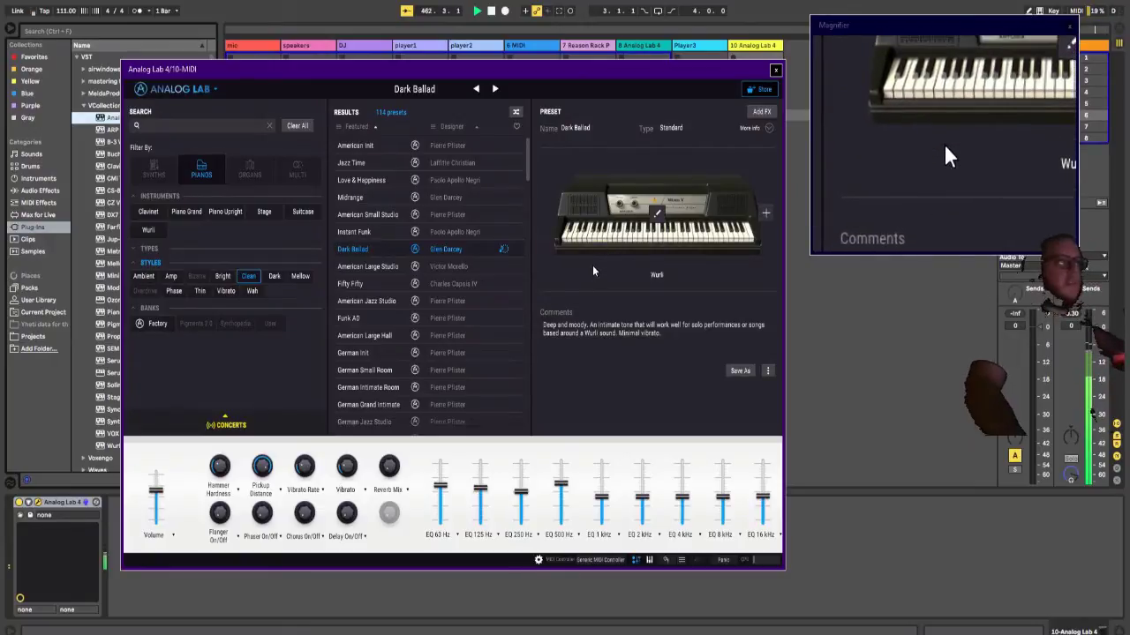
Step: Open the Wurli V instrument view of the Dark Ballad preset and close the Analog Lab window
{"action": "left_click", "coordinate": [658, 214]}
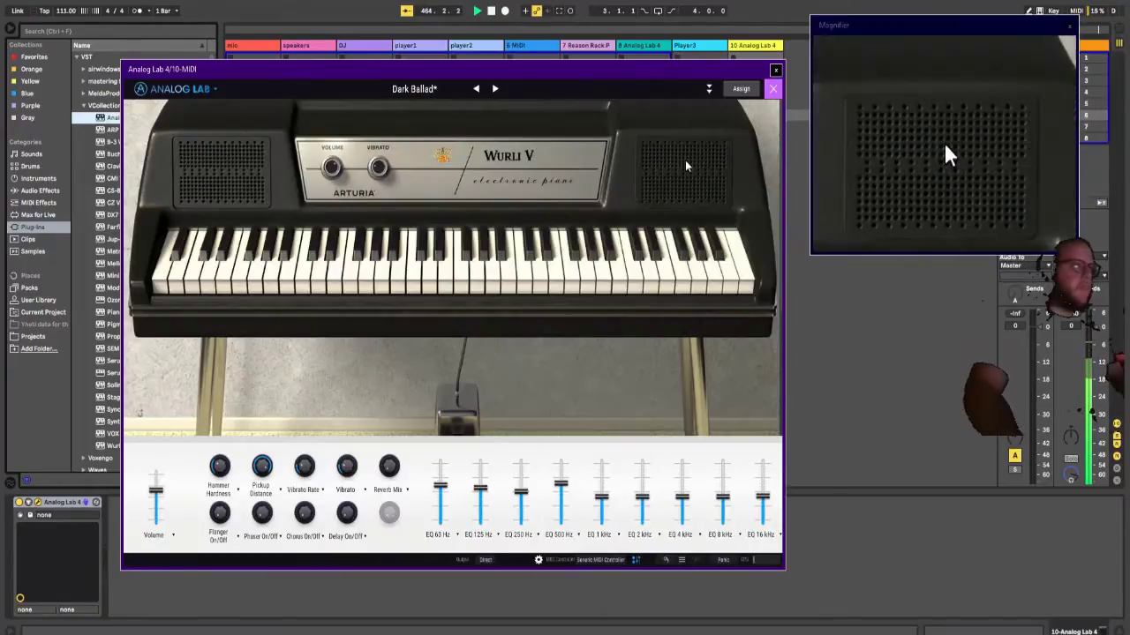
{"action": "left_click_drag", "start_coordinate": [742, 70], "coordinate": [599, 50]}
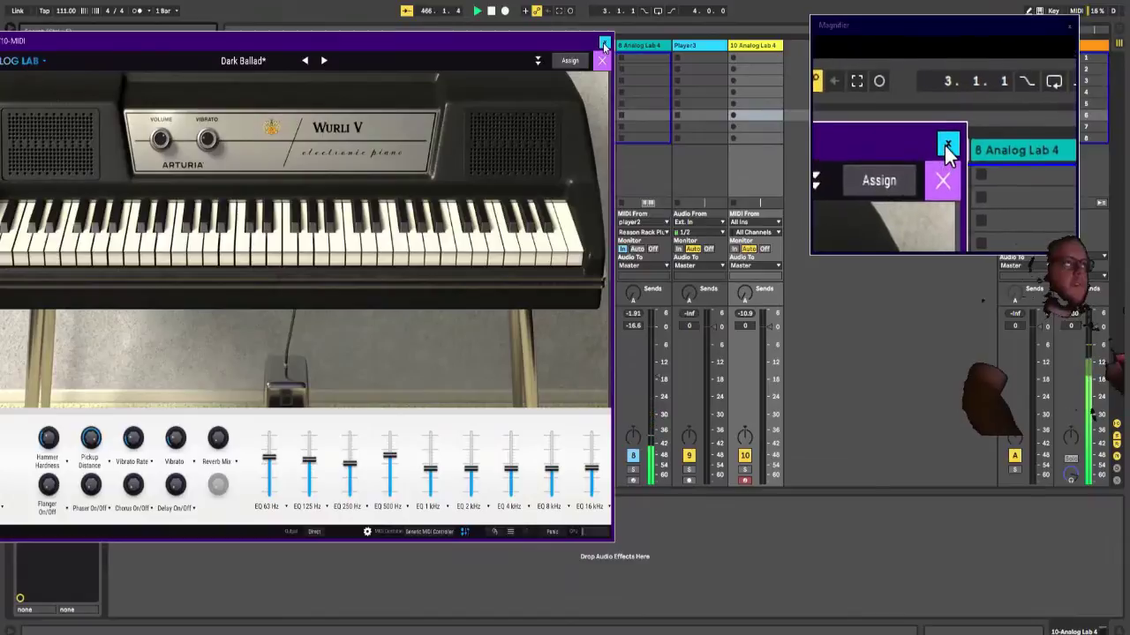
{"action": "left_click", "coordinate": [602, 44]}
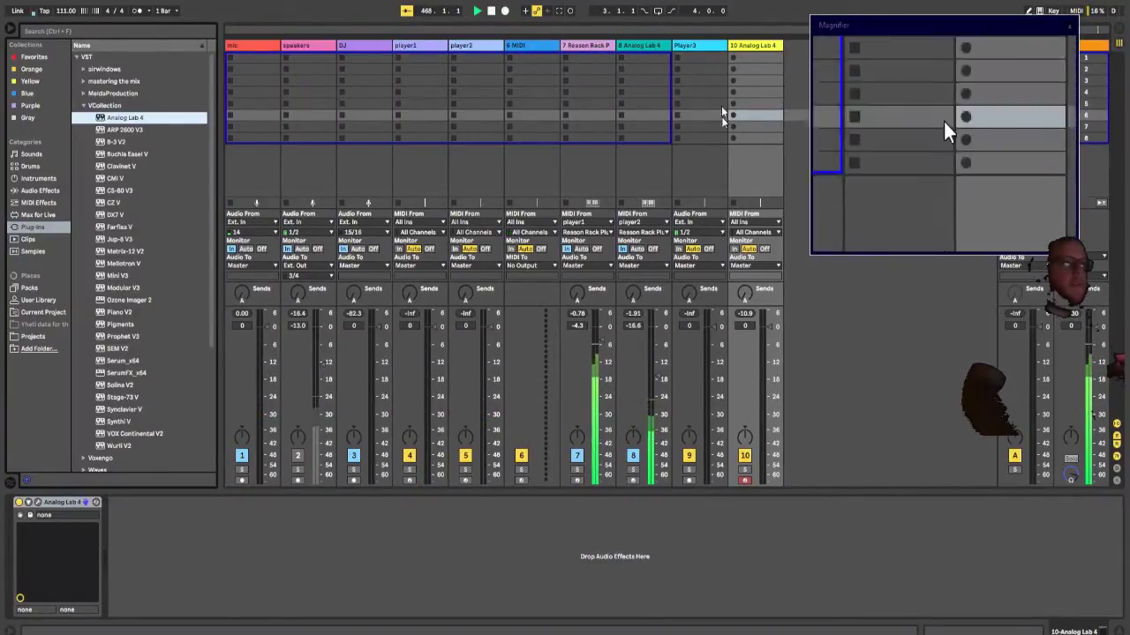
Step: Route MIDI from Player3's Reason Rack Plugin into the 10 Analog Lab 4 track, with monitoring set to In
{"action": "left_click", "coordinate": [710, 50]}
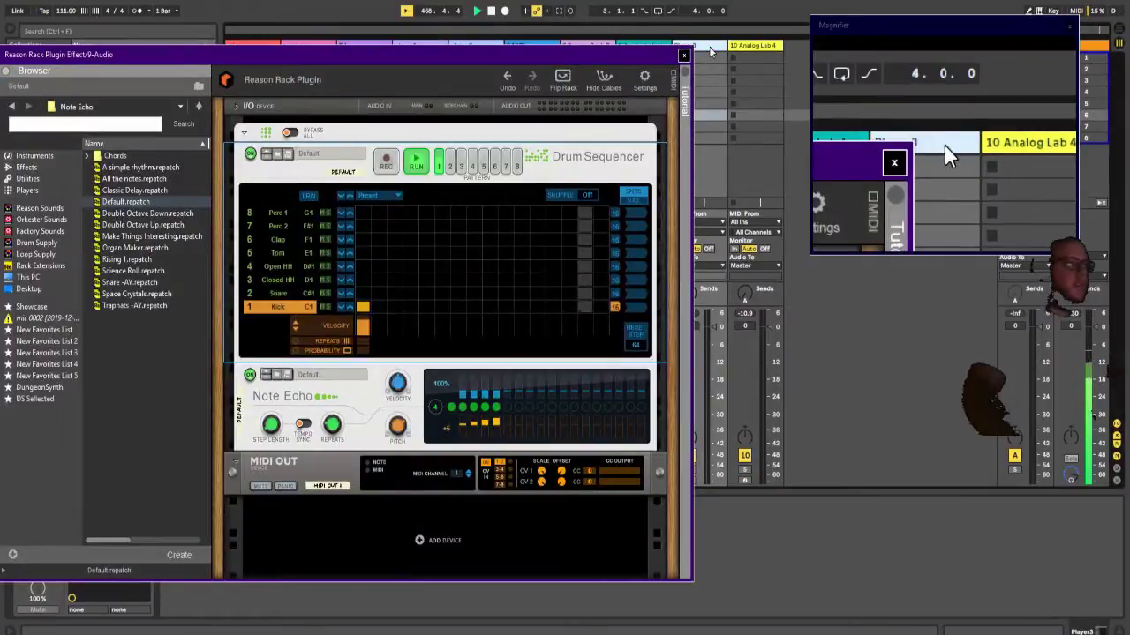
{"action": "left_click_drag", "start_coordinate": [560, 58], "coordinate": [480, 67]}
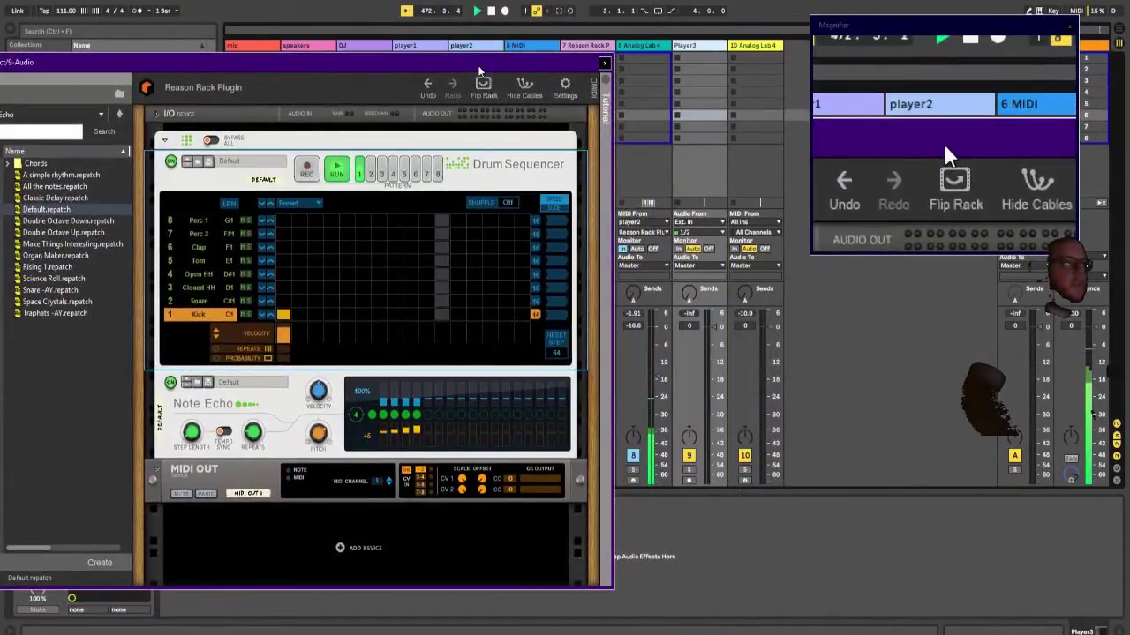
{"action": "left_click", "coordinate": [744, 225]}
{"action": "left_click", "coordinate": [762, 340]}
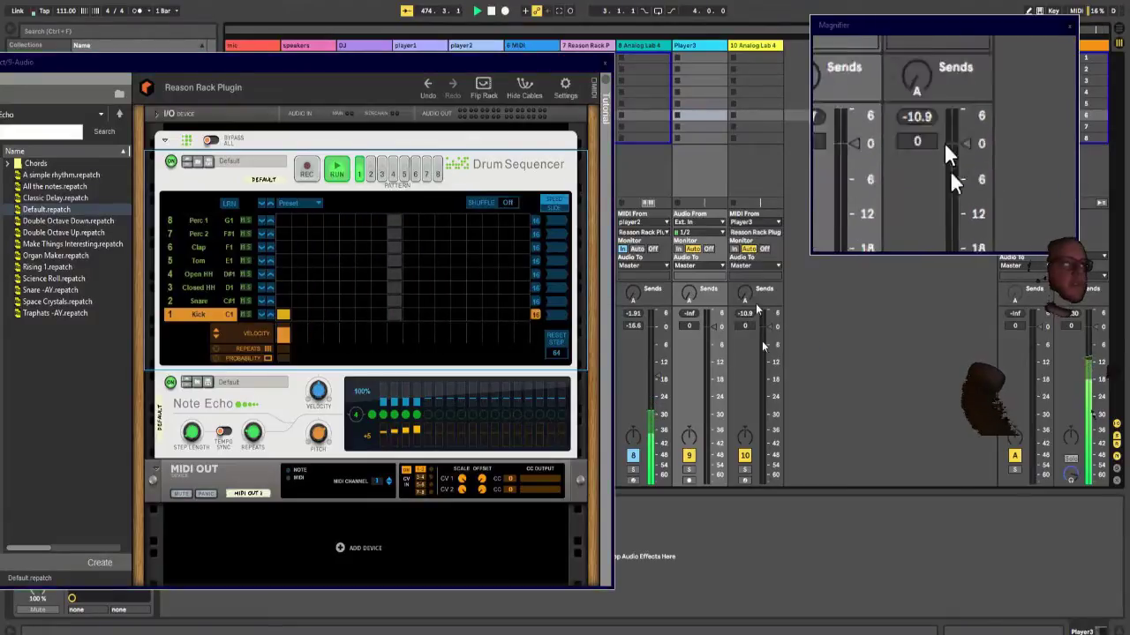
{"action": "left_click", "coordinate": [744, 225]}
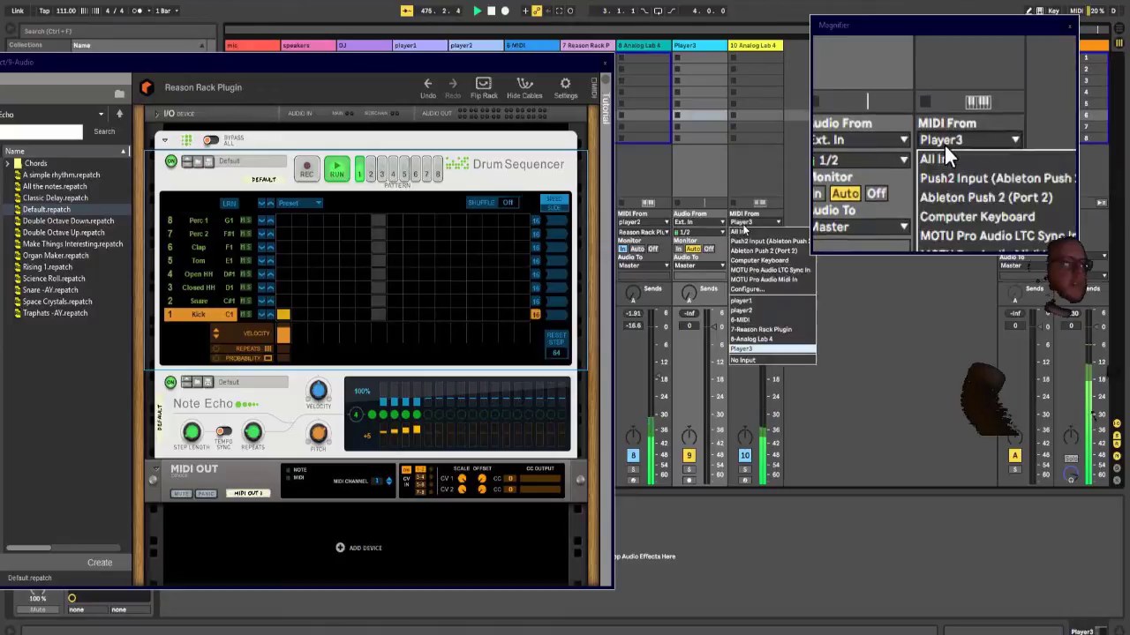
{"action": "left_click", "coordinate": [745, 348]}
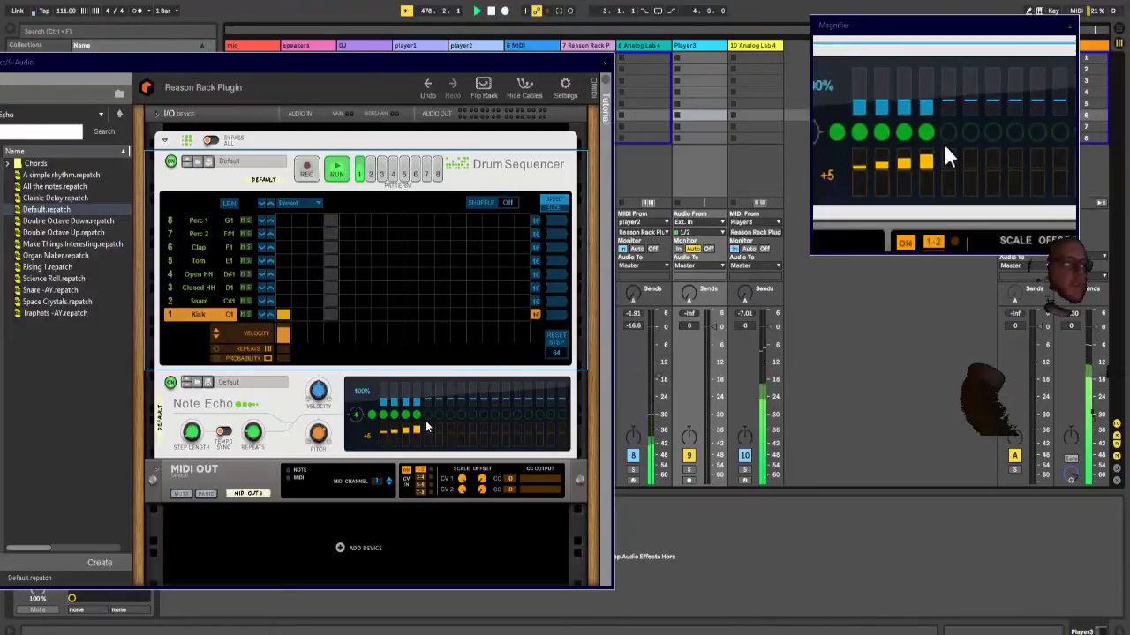
Step: Set the Note Echo velocity to 109% and pitch to +12, and try several repeat counts
{"action": "left_click", "coordinate": [255, 438]}
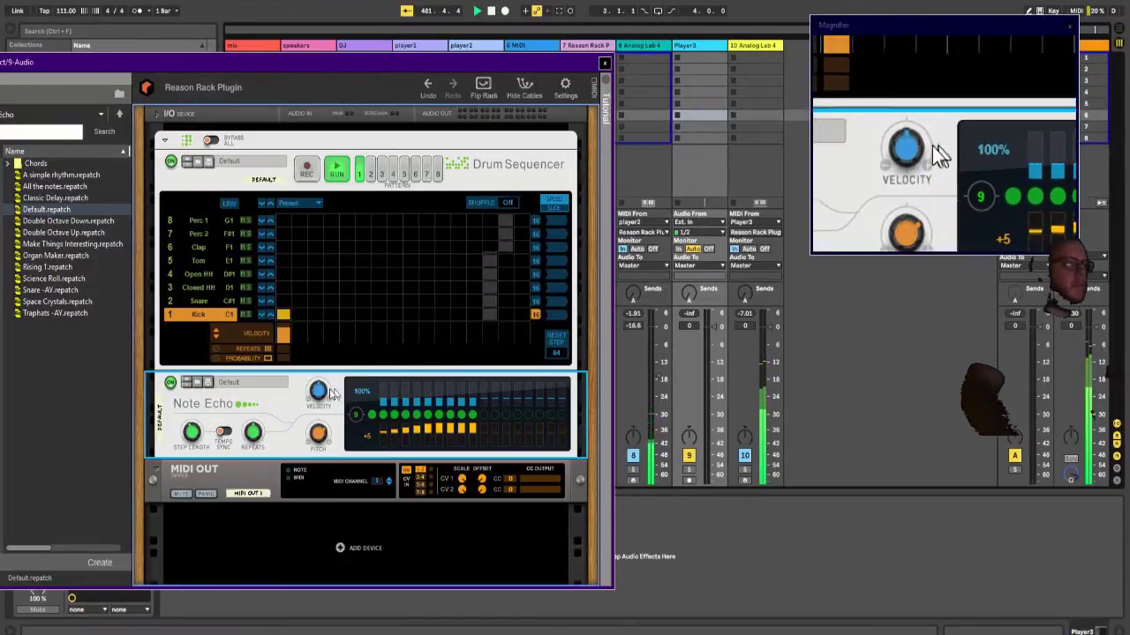
{"action": "left_click_drag", "start_coordinate": [321, 392], "coordinate": [321, 421]}
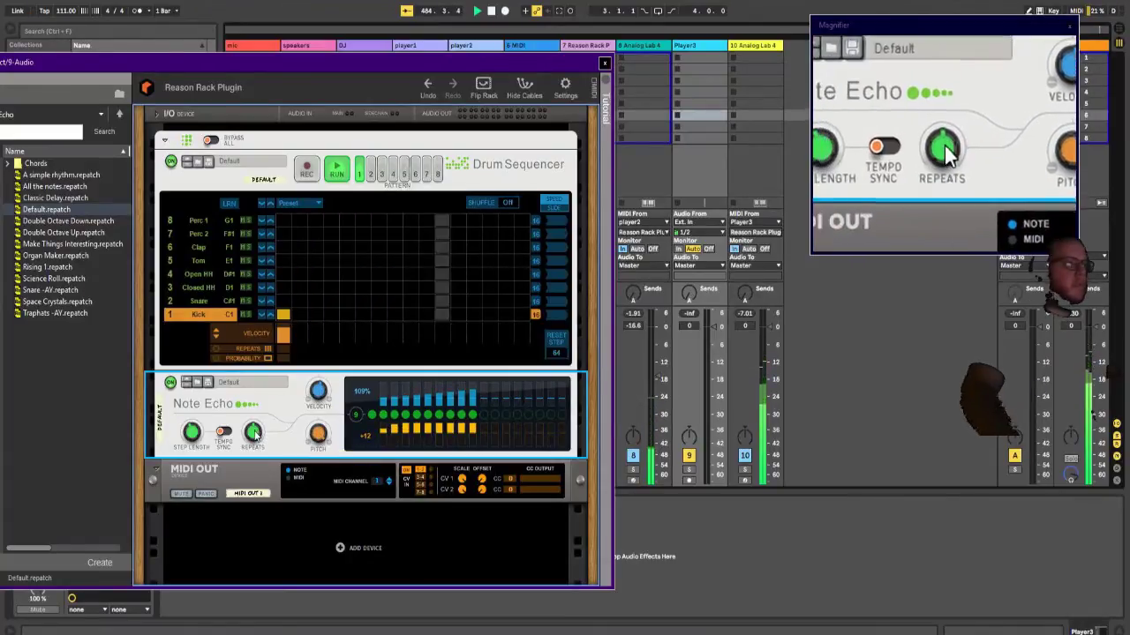
{"action": "left_click_drag", "start_coordinate": [253, 433], "coordinate": [254, 450]}
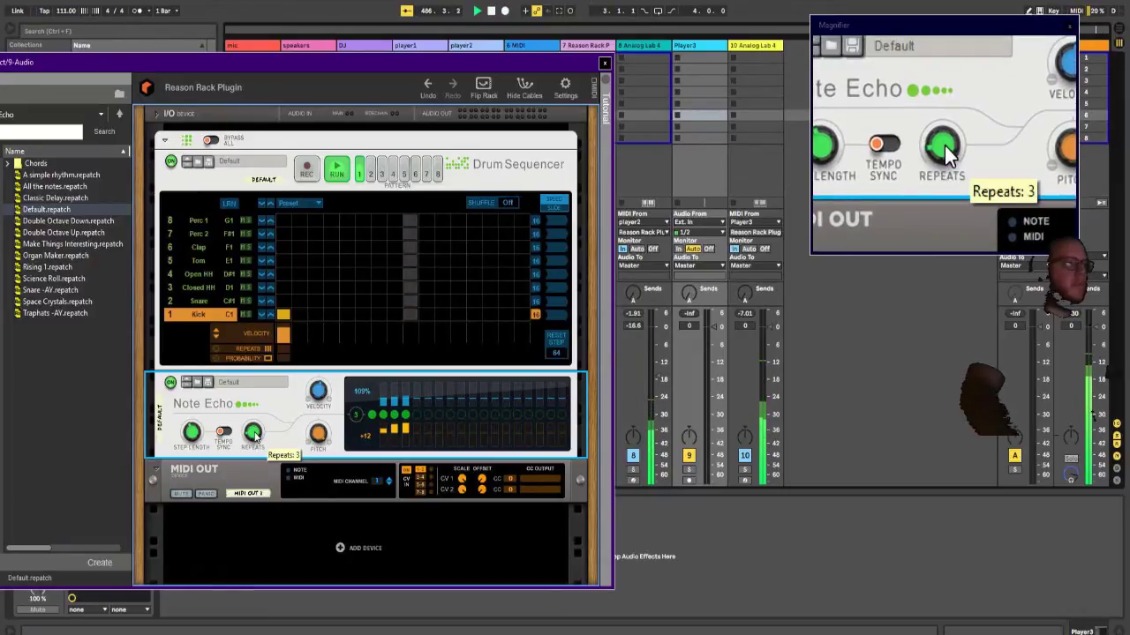
{"action": "left_click_drag", "start_coordinate": [255, 436], "coordinate": [256, 432]}
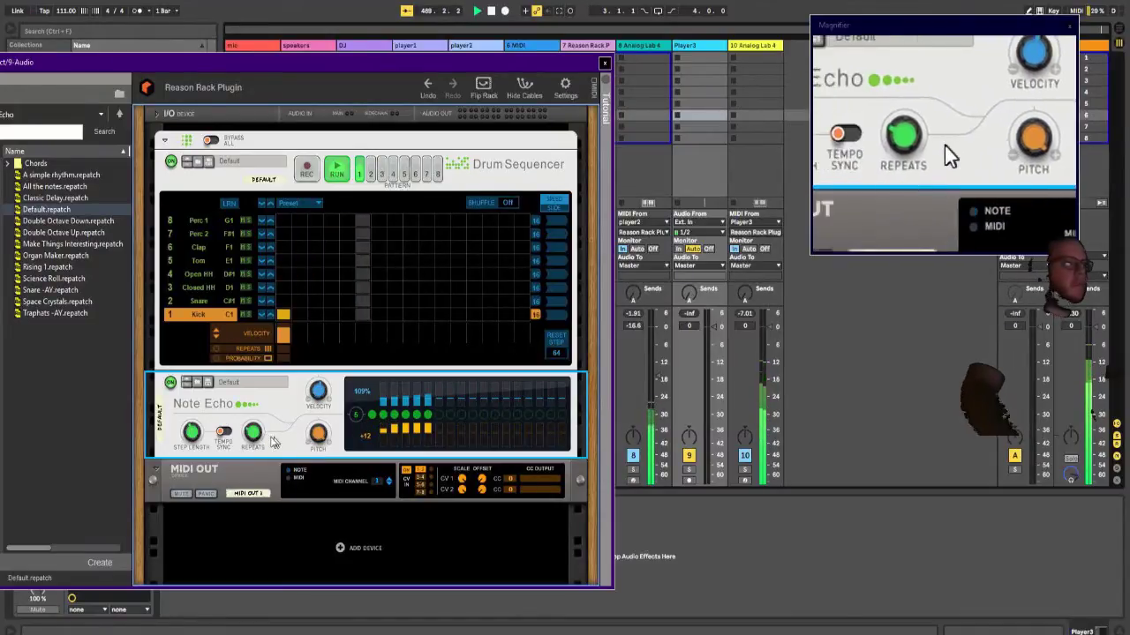
Step: Set the Note Echo repeats to 12 and switch off several individual echo steps
{"action": "left_click_drag", "start_coordinate": [254, 435], "coordinate": [255, 431]}
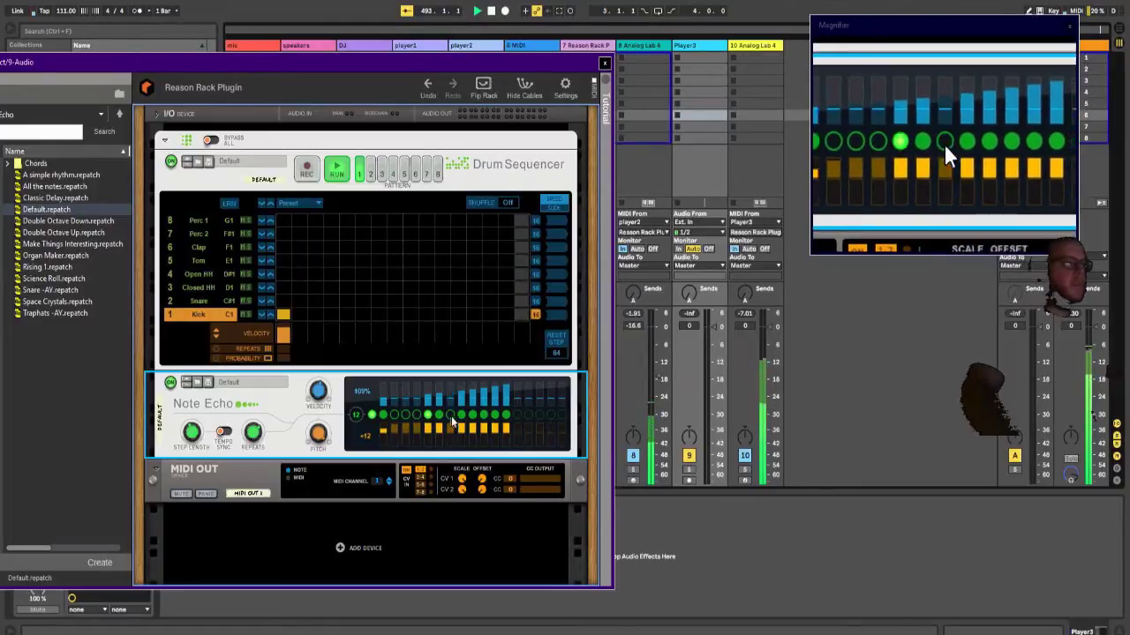
{"action": "right_click", "coordinate": [507, 397]}
{"action": "key", "text": "Escape"}
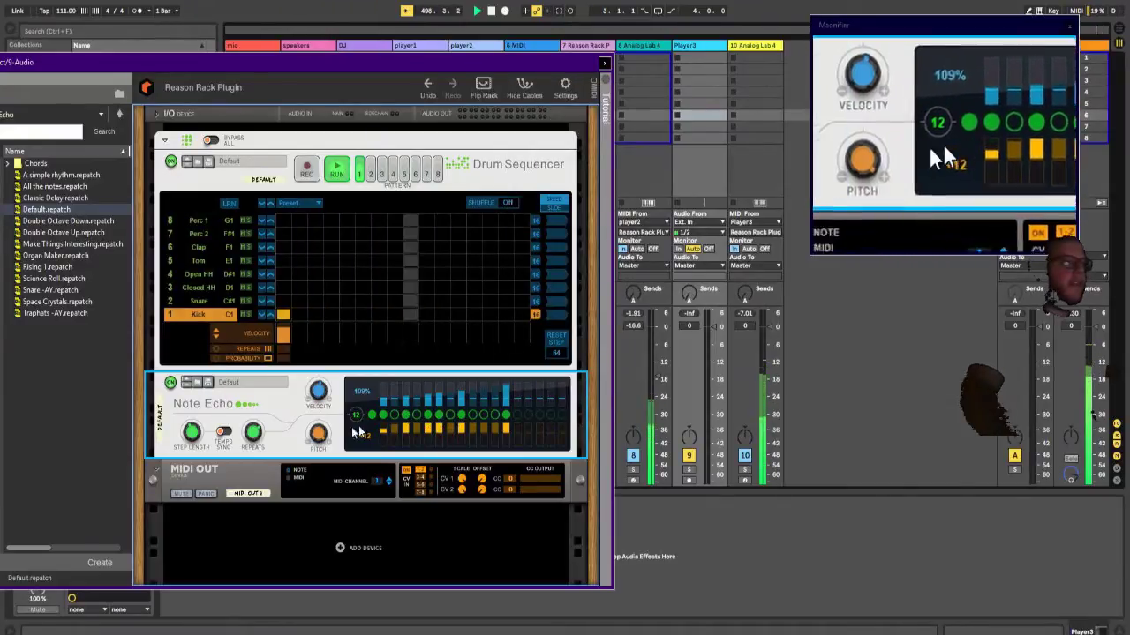
Step: Reduce the Note Echo repeats to 8 and raise its velocity to 118%
{"action": "mouse_move", "coordinate": [248, 452]}
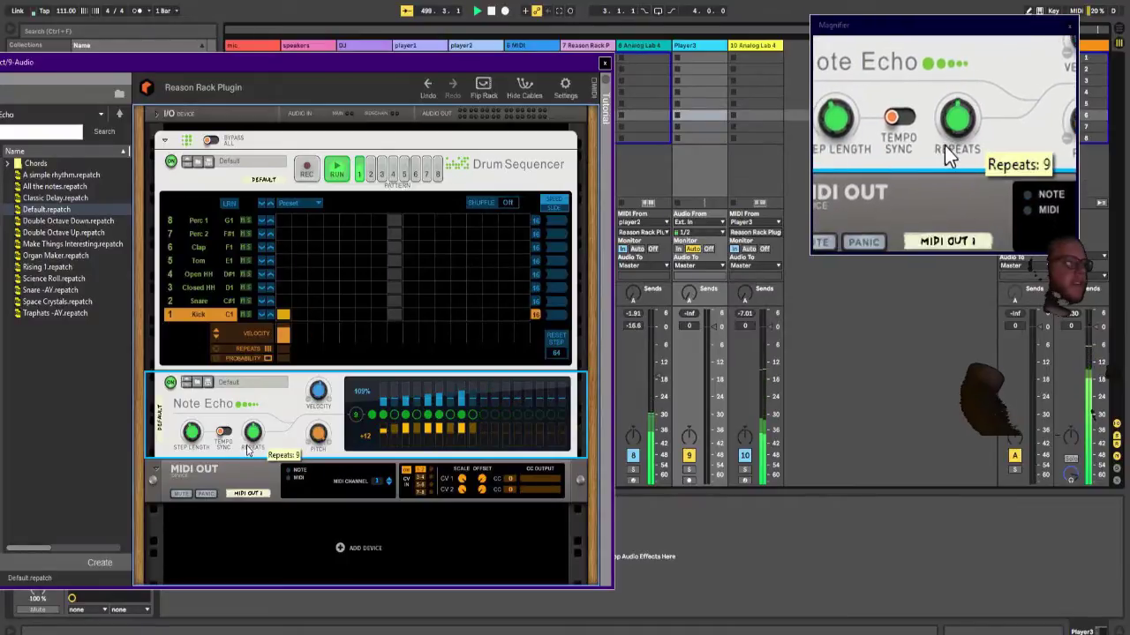
{"action": "mouse_move", "coordinate": [190, 445]}
{"action": "left_click_drag", "start_coordinate": [191, 444], "coordinate": [198, 405]}
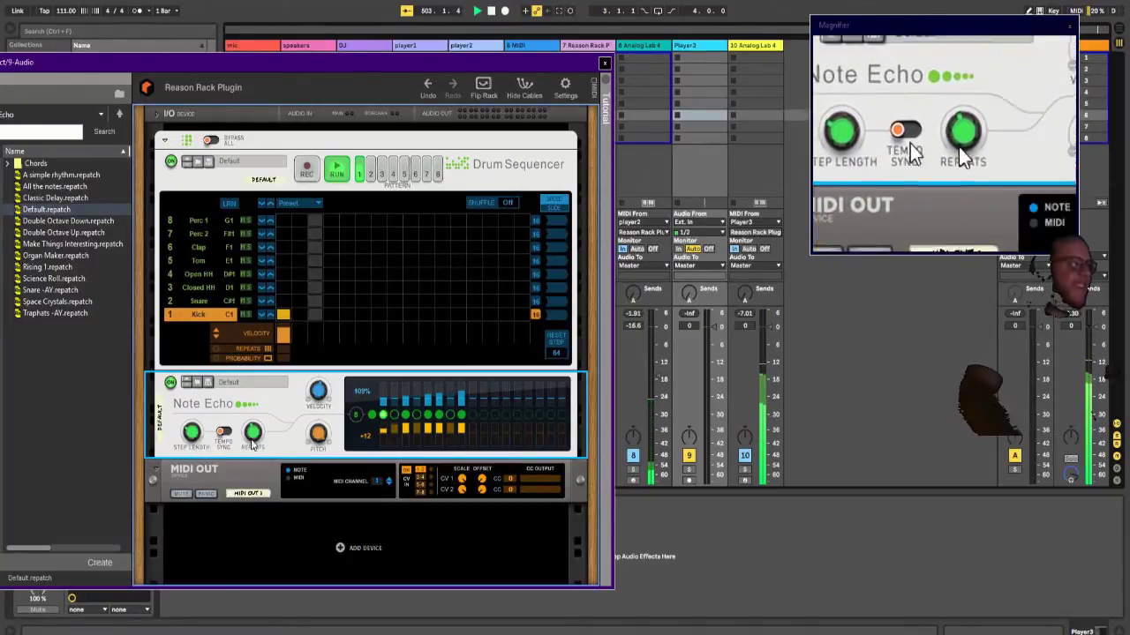
{"action": "left_click_drag", "start_coordinate": [318, 395], "coordinate": [318, 393]}
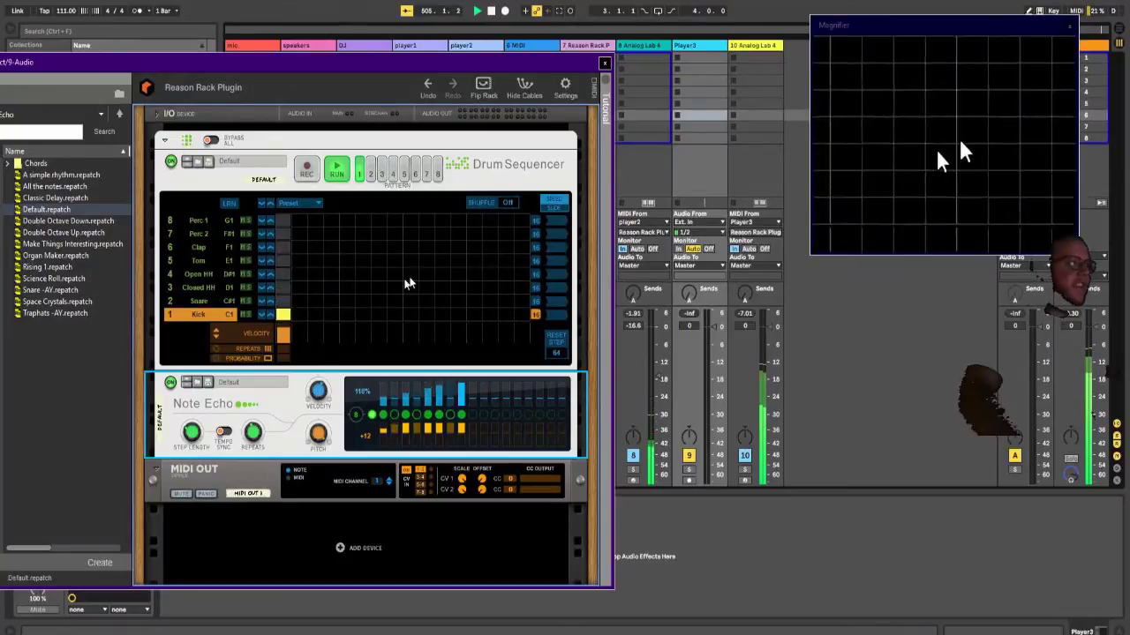
Step: Add a Perc 1 hit on step 9 of the Drum Sequencer and shorten that row to 13 steps
{"action": "left_click", "coordinate": [410, 220]}
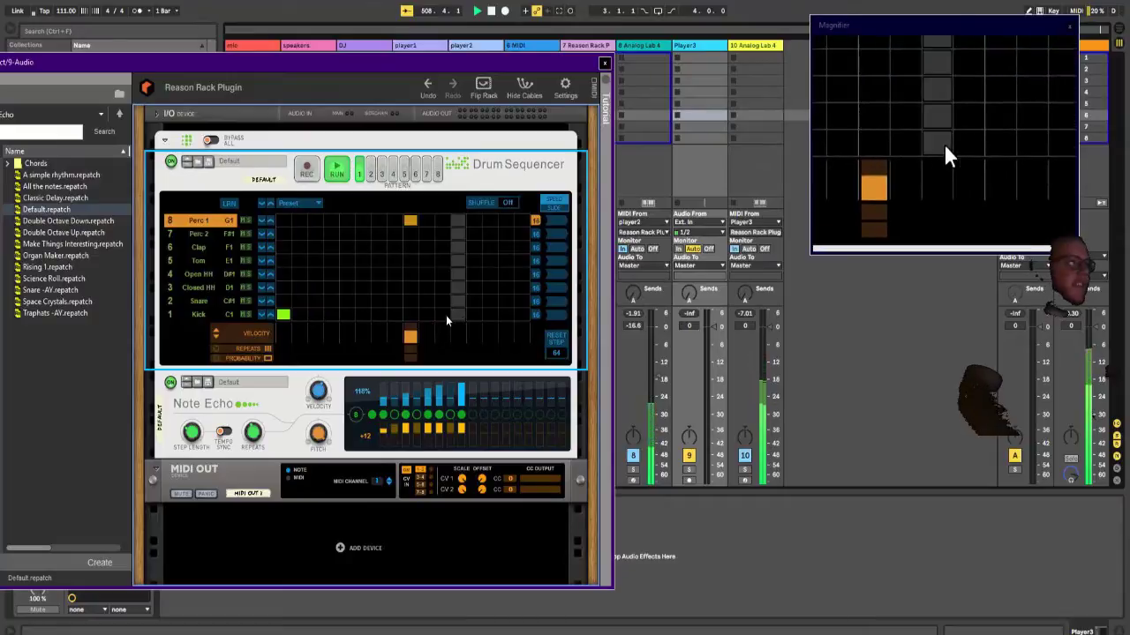
{"action": "left_click_drag", "start_coordinate": [535, 219], "coordinate": [487, 221]}
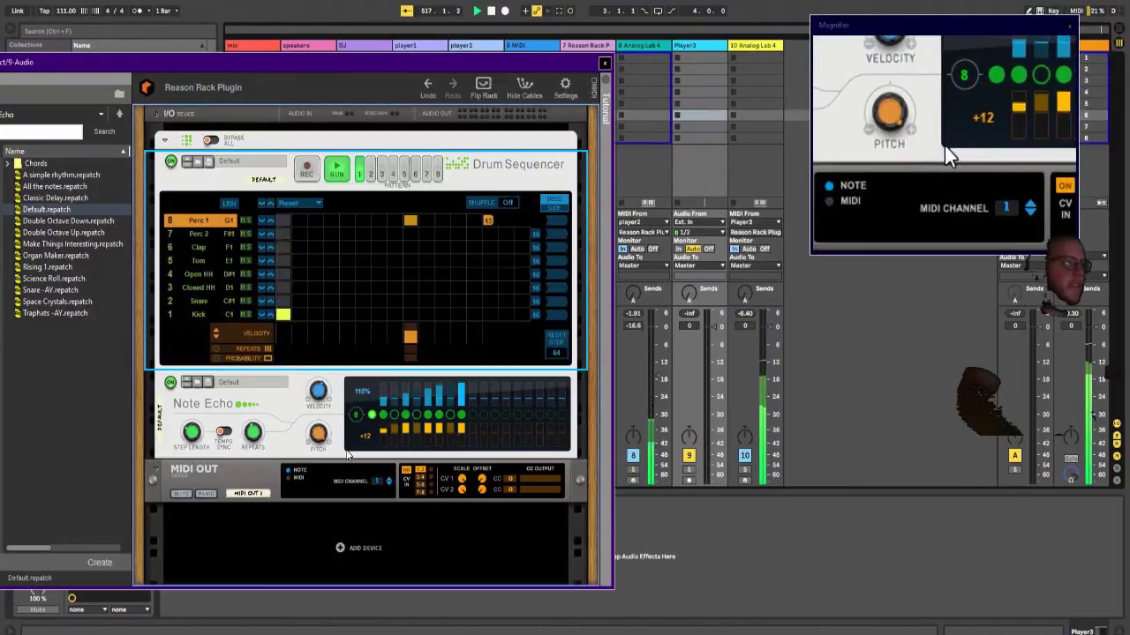
Step: Adjust the hammer hardness and switch on the phaser and chorus for the Dark Ballad sound on the 10 Analog Lab 4 track
{"action": "left_click", "coordinate": [756, 56]}
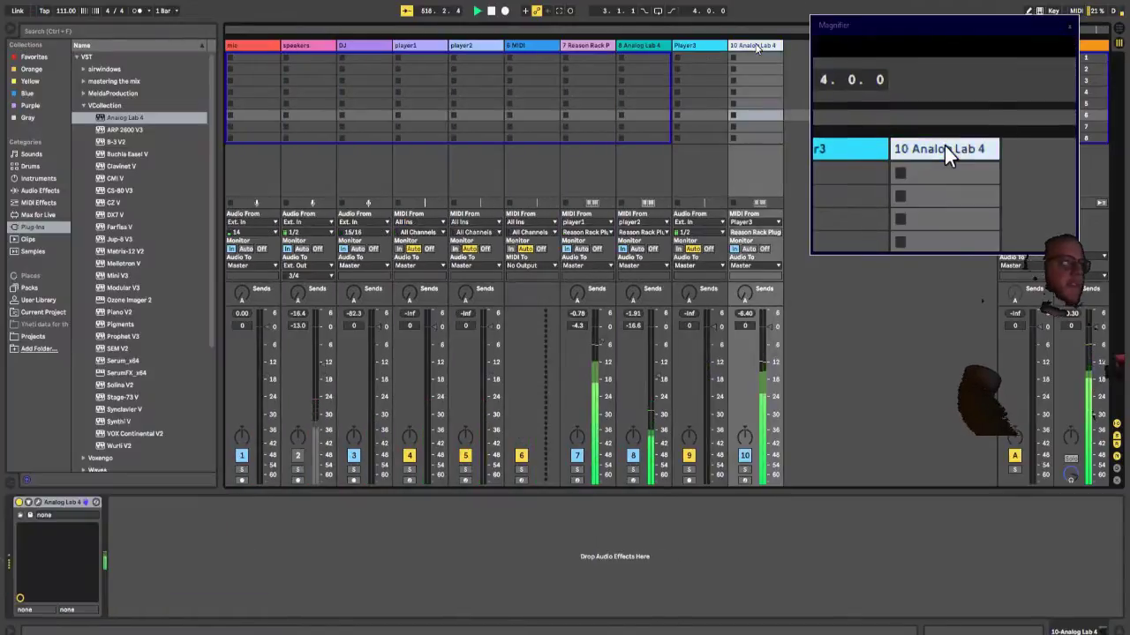
{"action": "left_click", "coordinate": [38, 504]}
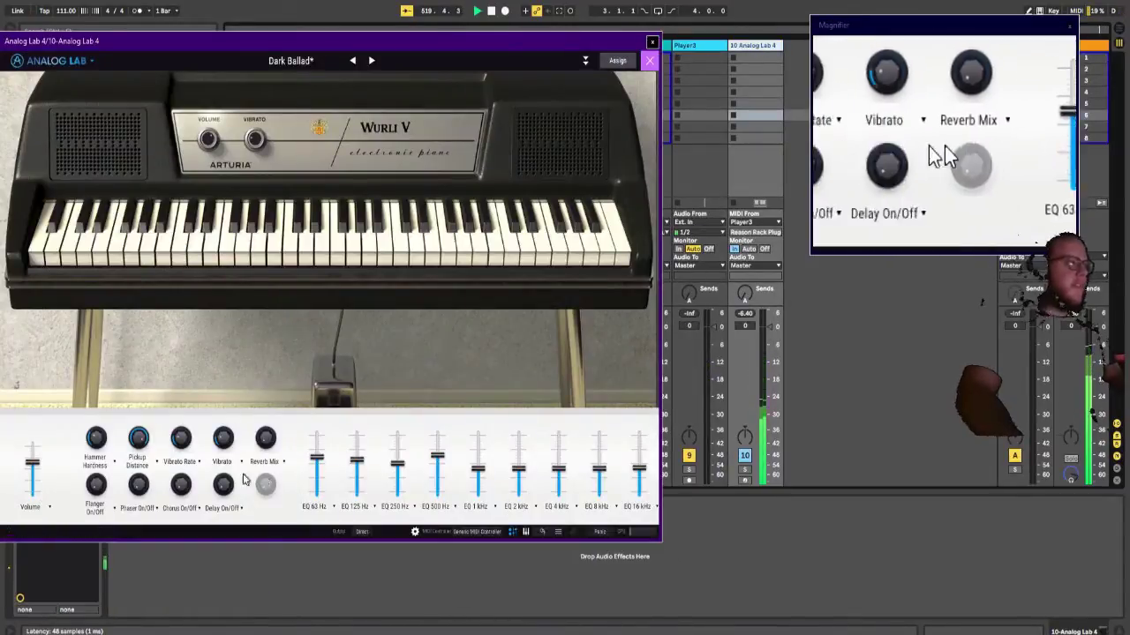
{"action": "mouse_move", "coordinate": [97, 441]}
{"action": "left_mouse_down"}
{"action": "mouse_move", "coordinate": [102, 373]}
{"action": "mouse_move", "coordinate": [111, 431]}
{"action": "left_mouse_up"}
{"action": "left_click_drag", "start_coordinate": [180, 487], "coordinate": [182, 371]}
{"action": "left_click_drag", "start_coordinate": [180, 486], "coordinate": [223, 616]}
{"action": "left_click_drag", "start_coordinate": [141, 486], "coordinate": [118, 399]}
{"action": "left_click_drag", "start_coordinate": [97, 489], "coordinate": [103, 578]}
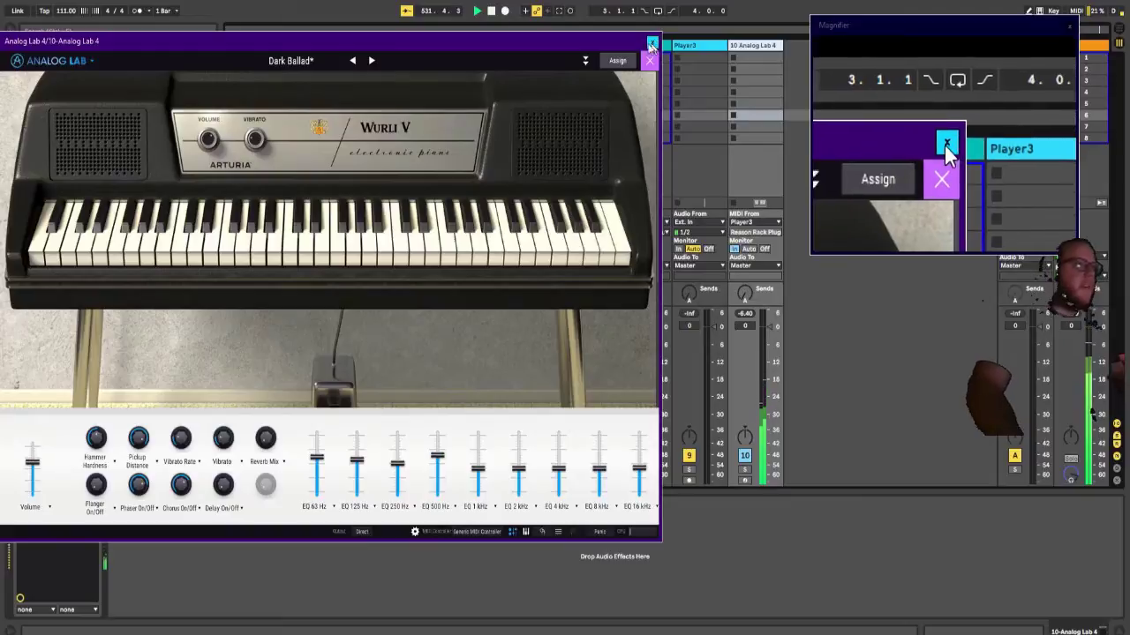
{"action": "left_click_drag", "start_coordinate": [653, 43], "coordinate": [676, 37]}
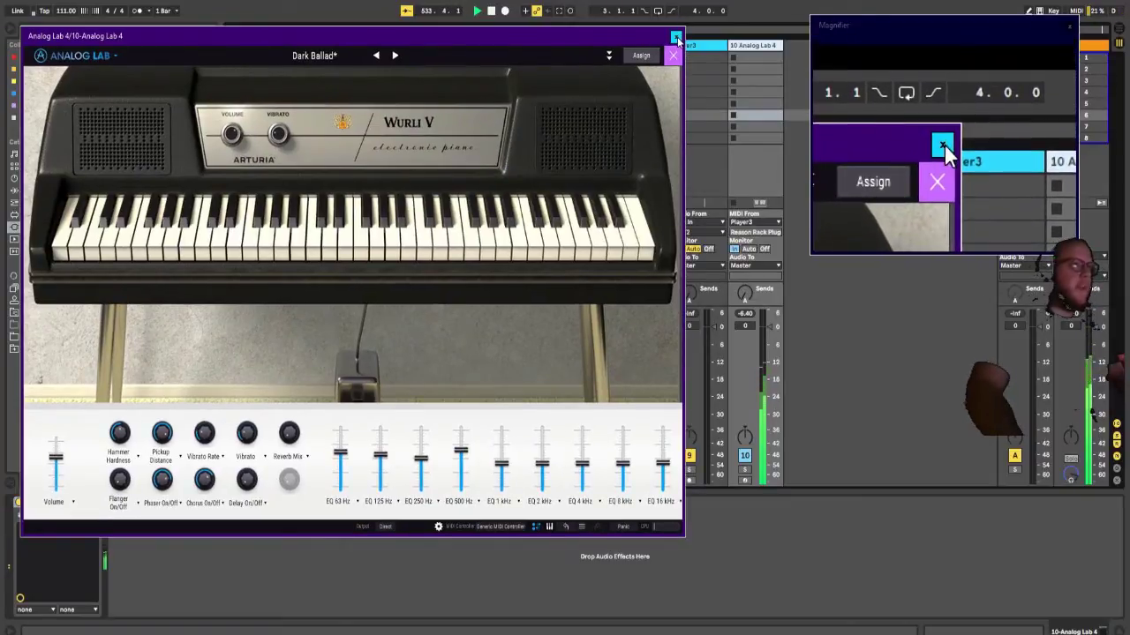
{"action": "left_click", "coordinate": [676, 38]}
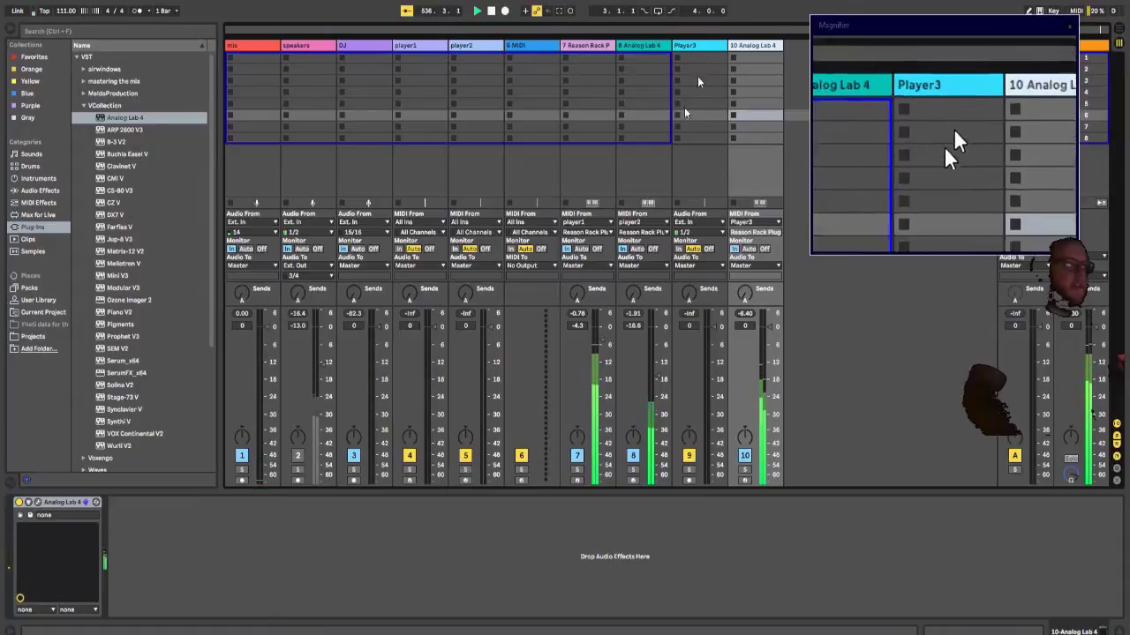
Step: Raise the volume of the 8 Analog Lab 4 track to -9.6 dB
{"action": "left_click", "coordinate": [519, 524]}
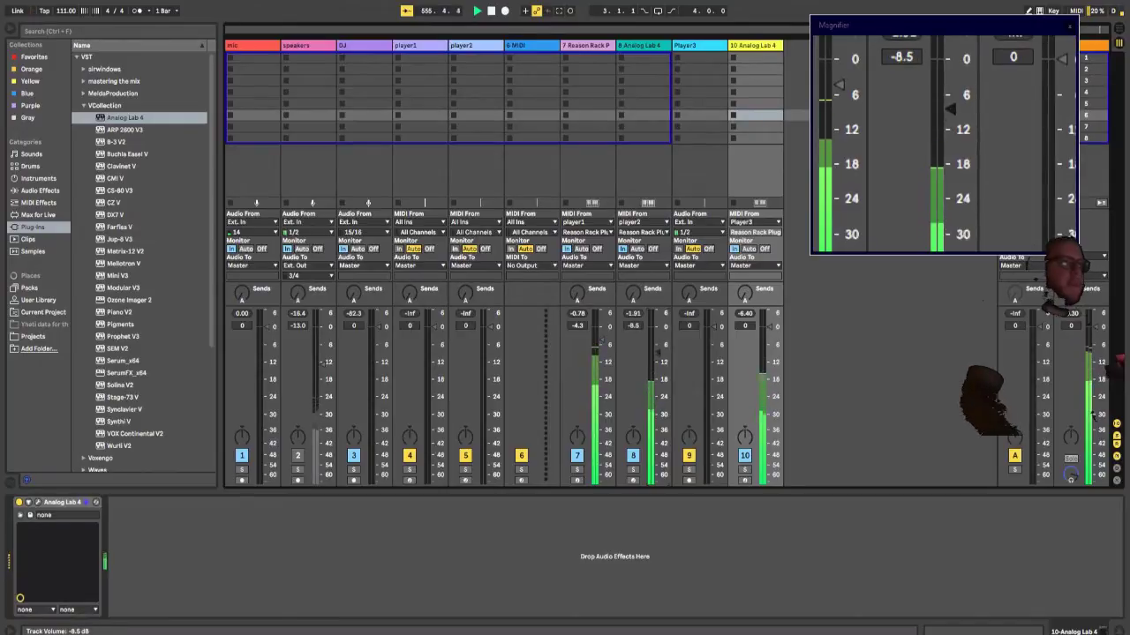
{"action": "left_click", "coordinate": [757, 46]}
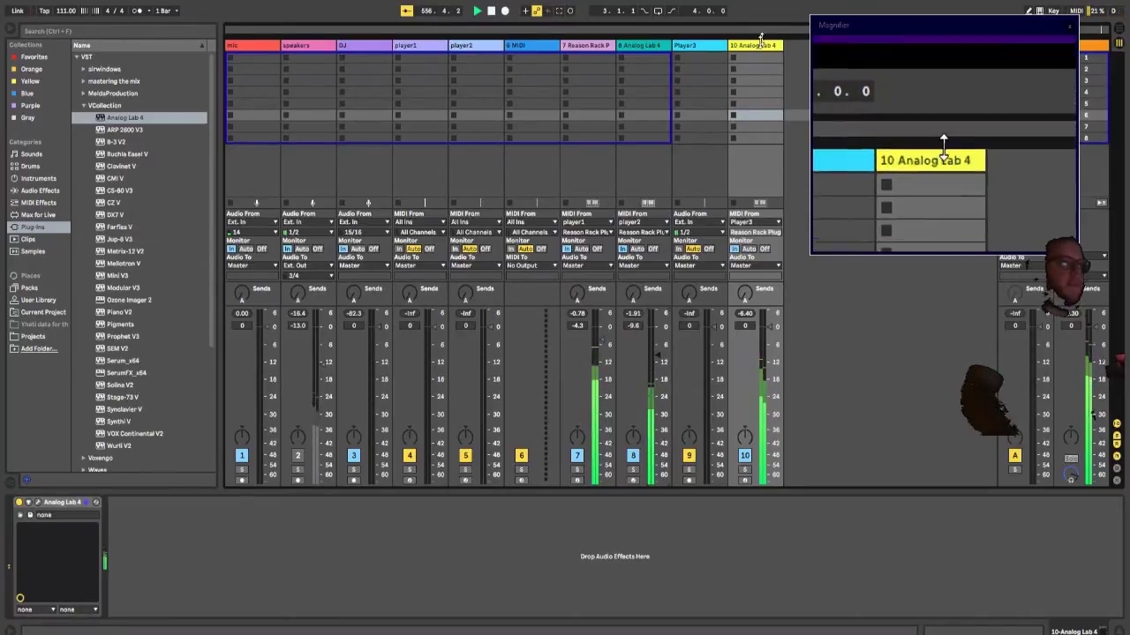
Step: Lower the probability of the Kick hit and set the Perc 1 hit's probability to 71% in Player3's Drum Sequencer
{"action": "left_click", "coordinate": [702, 47]}
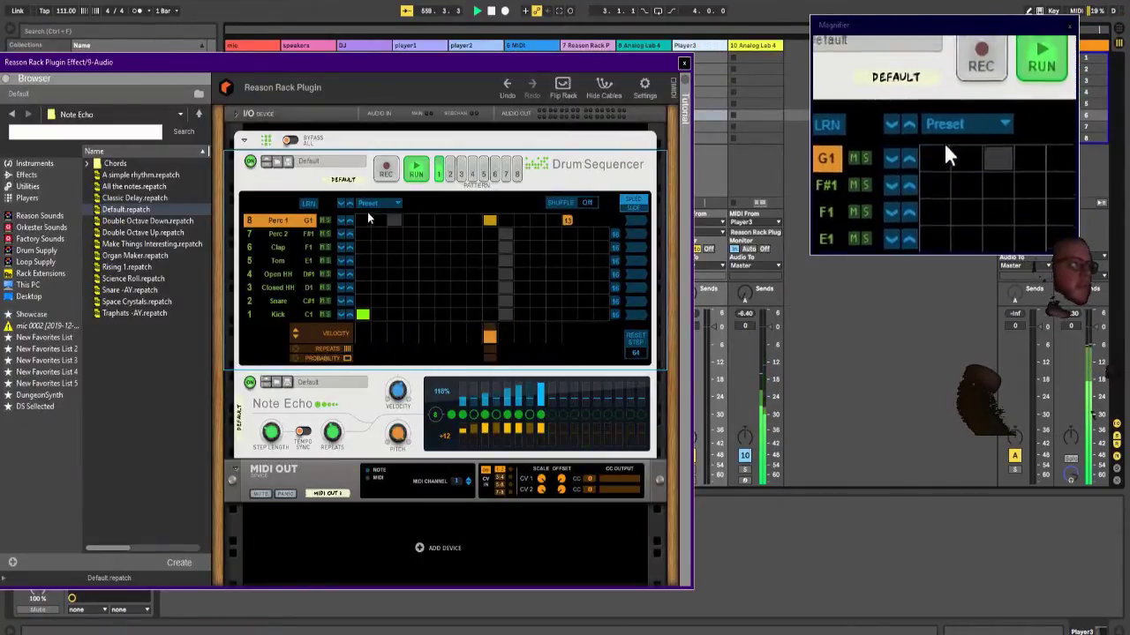
{"action": "left_click", "coordinate": [278, 314]}
{"action": "left_click_drag", "start_coordinate": [362, 358], "coordinate": [362, 386]}
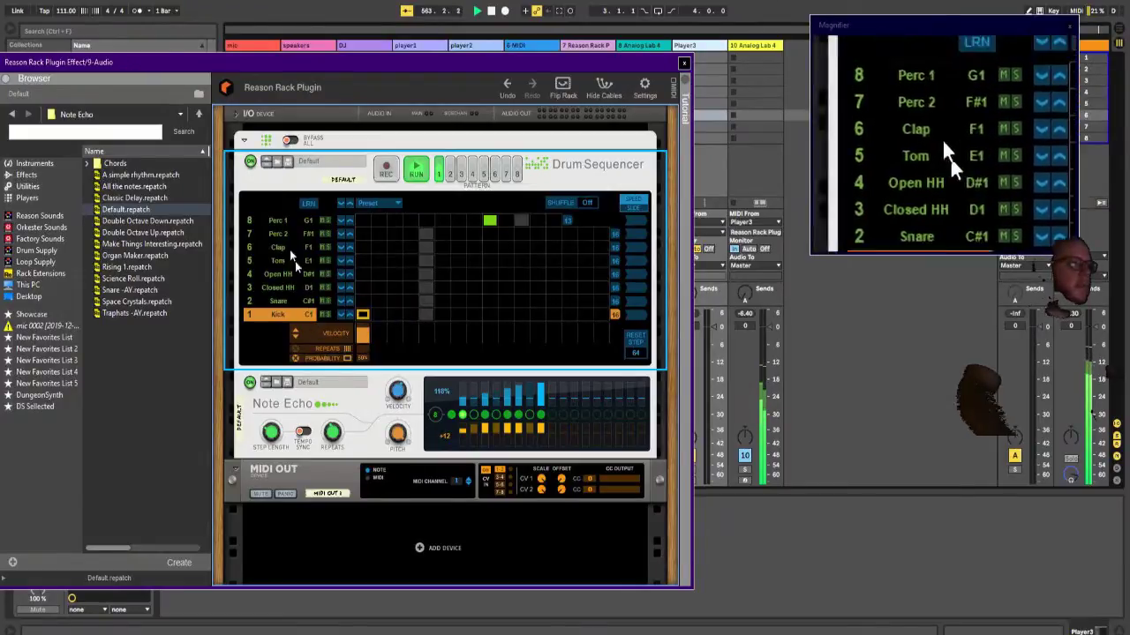
{"action": "left_click", "coordinate": [283, 221]}
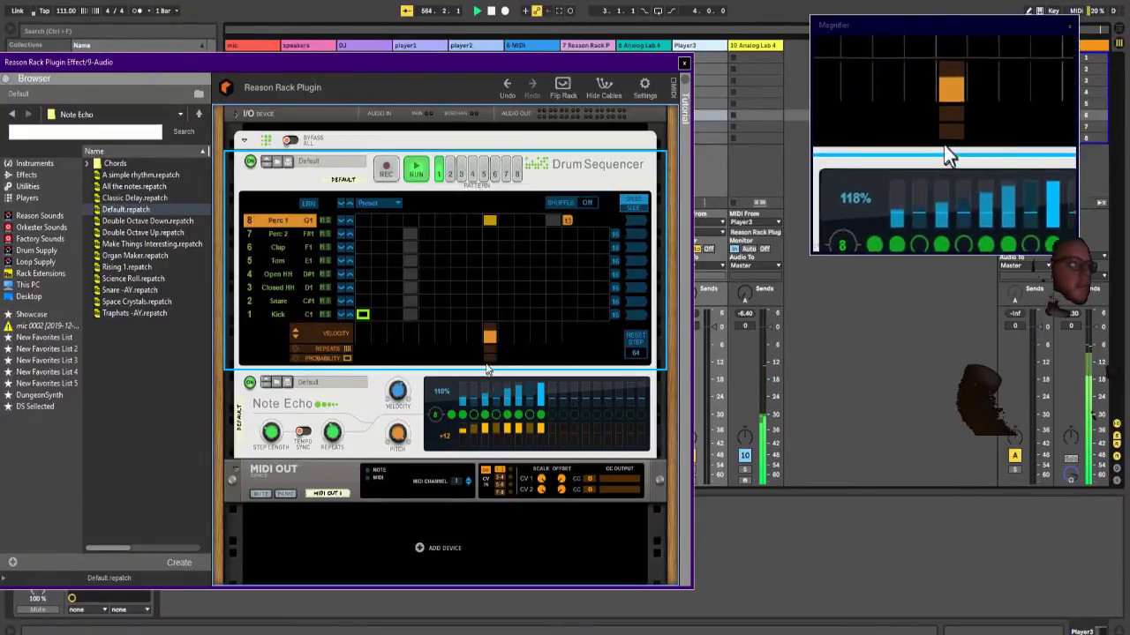
{"action": "left_click_drag", "start_coordinate": [490, 357], "coordinate": [484, 396]}
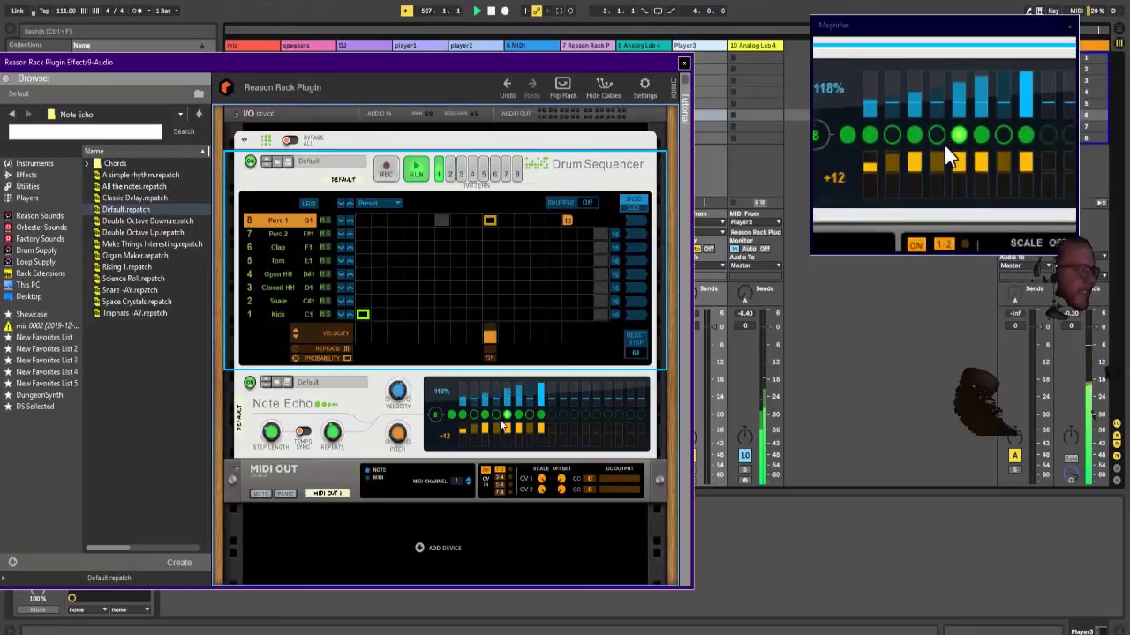
Step: Check the Discord call window and return to Player3's Reason Rack
{"action": "left_click", "coordinate": [945, 147]}
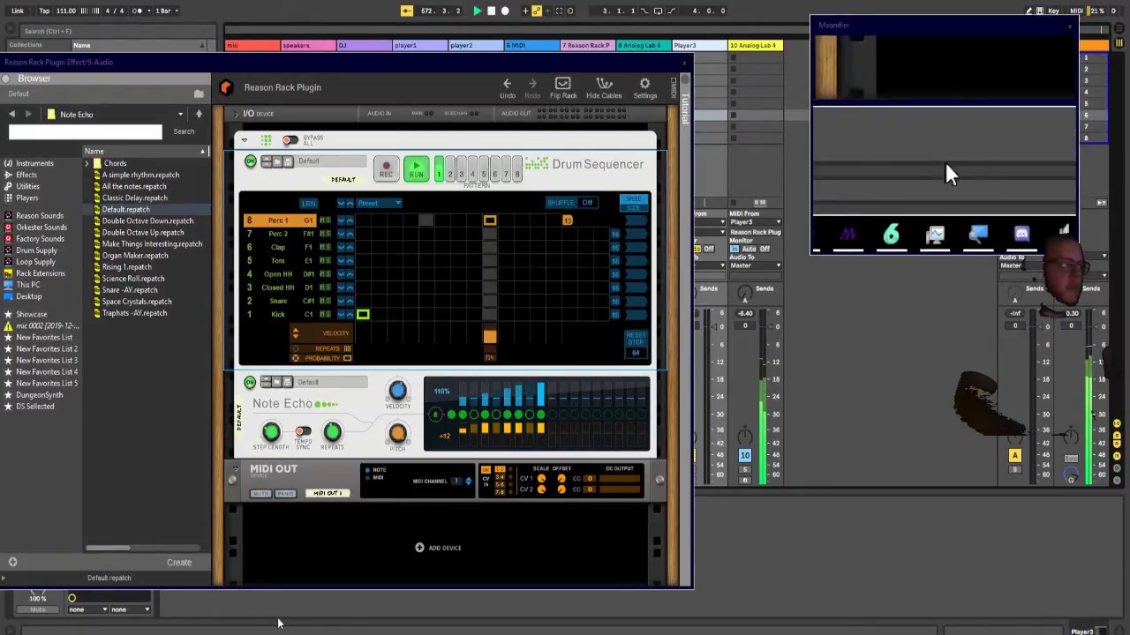
{"action": "left_click", "coordinate": [317, 634]}
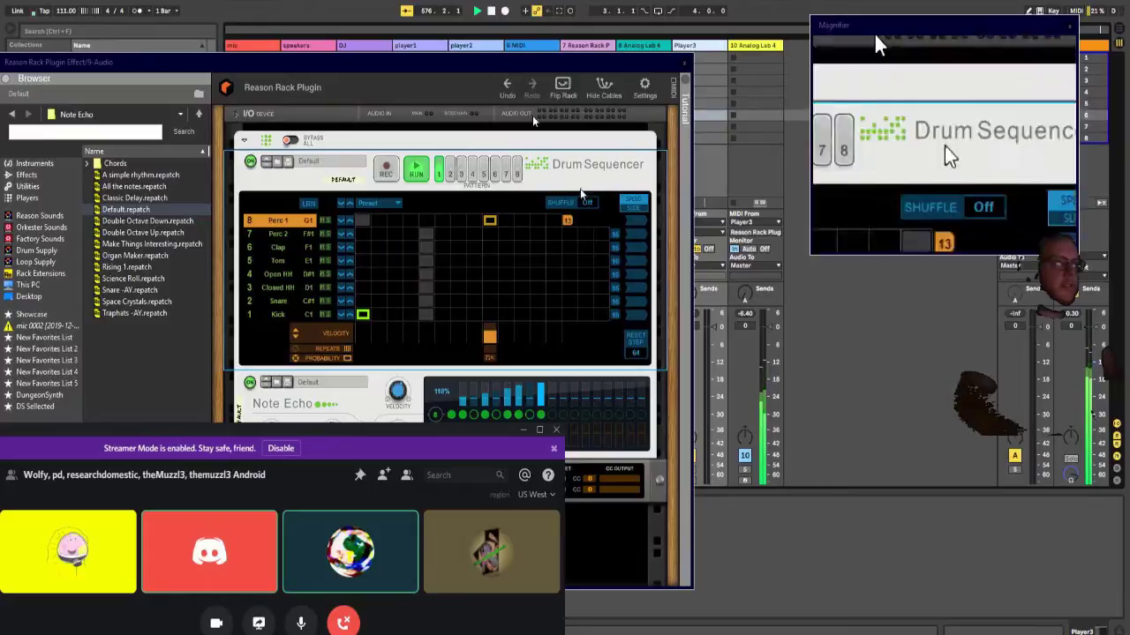
{"action": "left_click", "coordinate": [497, 65]}
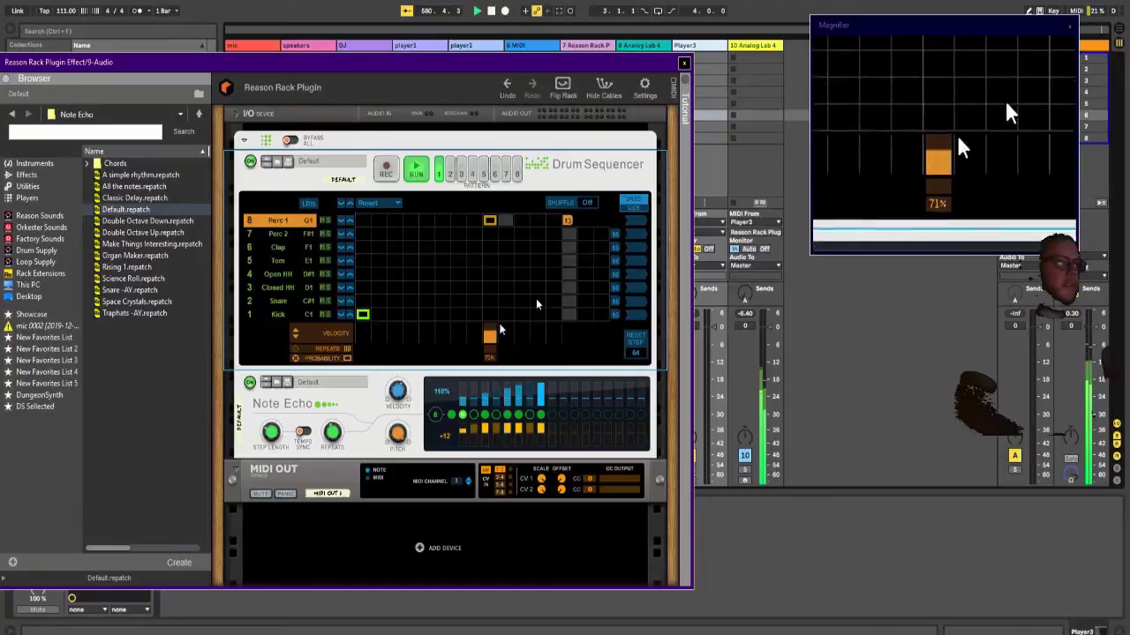
Step: Shorten the Drum Sequencer's Tom row to 6 steps and add a reduced-probability hit on step 5
{"action": "mouse_move", "coordinate": [613, 261]}
{"action": "left_mouse_down"}
{"action": "mouse_move", "coordinate": [578, 271]}
{"action": "mouse_move", "coordinate": [469, 262]}
{"action": "mouse_move", "coordinate": [460, 273]}
{"action": "left_mouse_up"}
{"action": "left_click", "coordinate": [457, 263]}
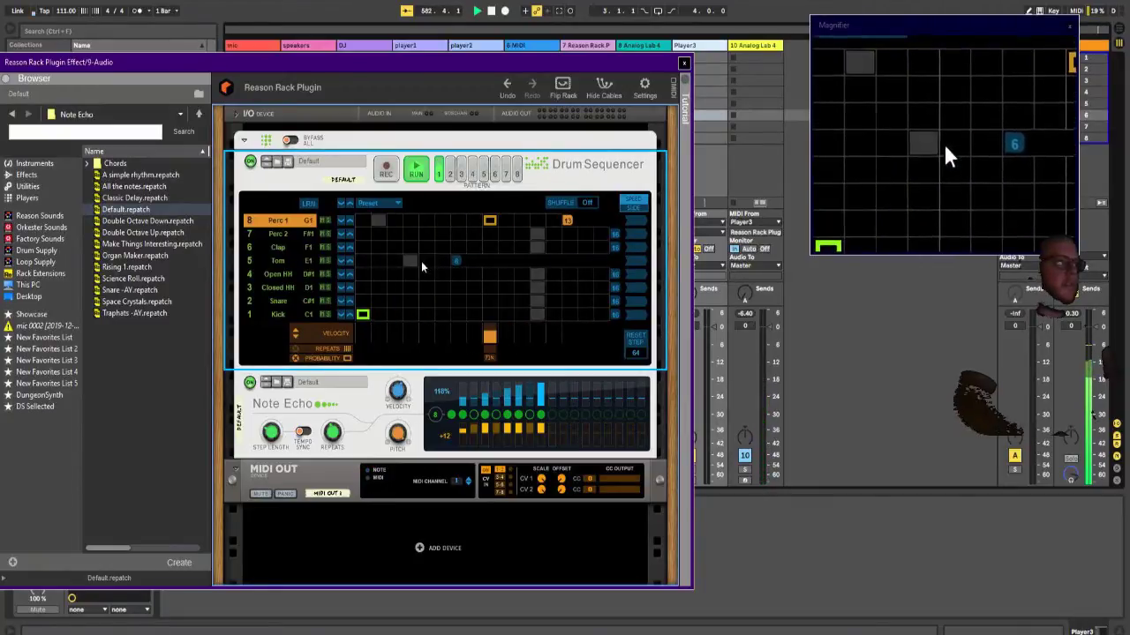
{"action": "left_click", "coordinate": [425, 259]}
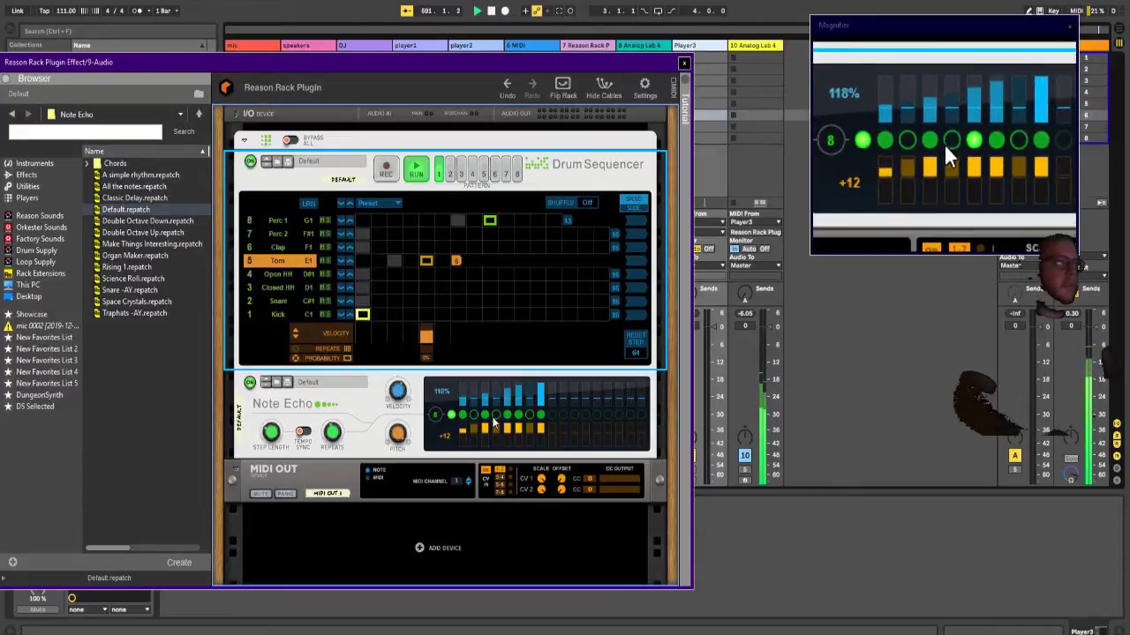
Step: Add a second Note Echo with the Minor 7 Open chord patch below the first one in Player3's rack
{"action": "left_click", "coordinate": [355, 414]}
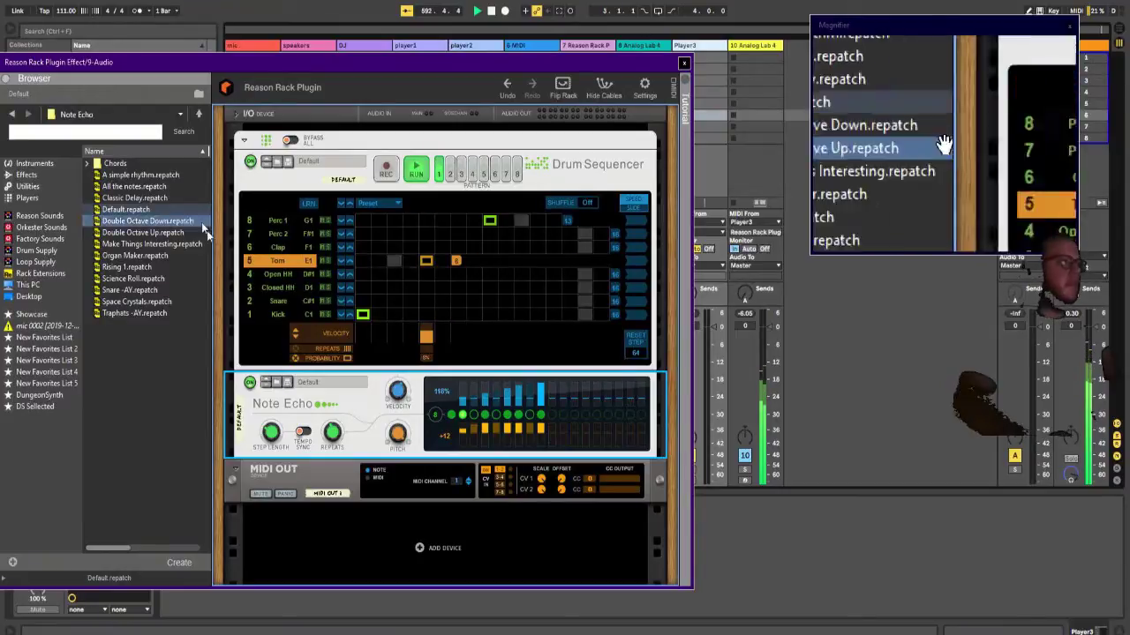
{"action": "left_click", "coordinate": [88, 164]}
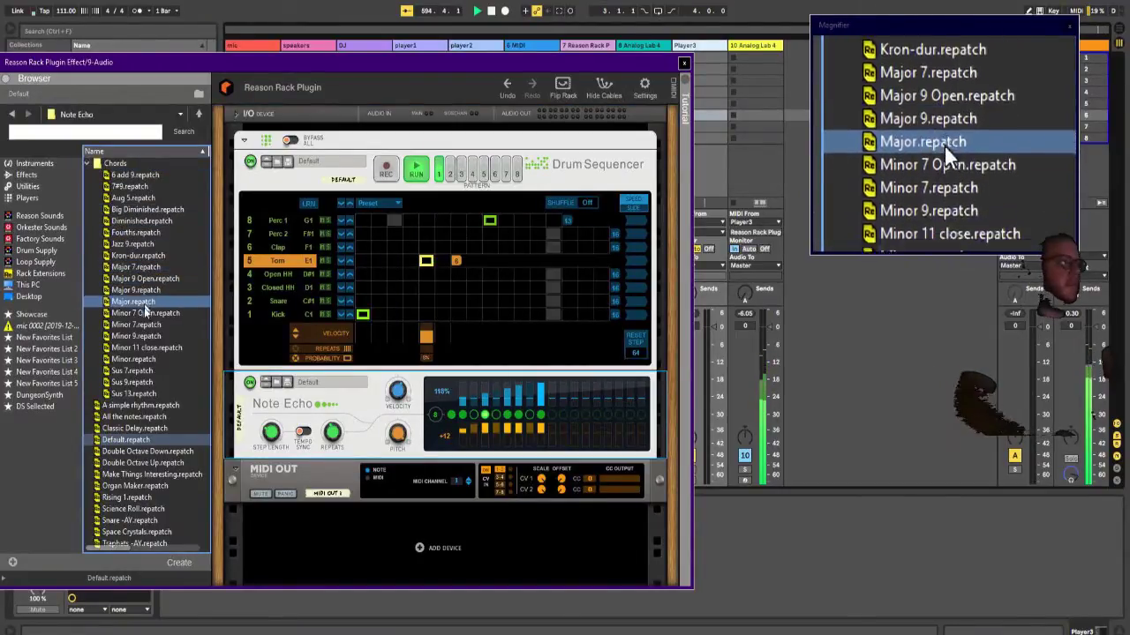
{"action": "mouse_move", "coordinate": [145, 312]}
{"action": "left_mouse_down"}
{"action": "mouse_move", "coordinate": [305, 401]}
{"action": "mouse_move", "coordinate": [341, 461]}
{"action": "left_mouse_up"}
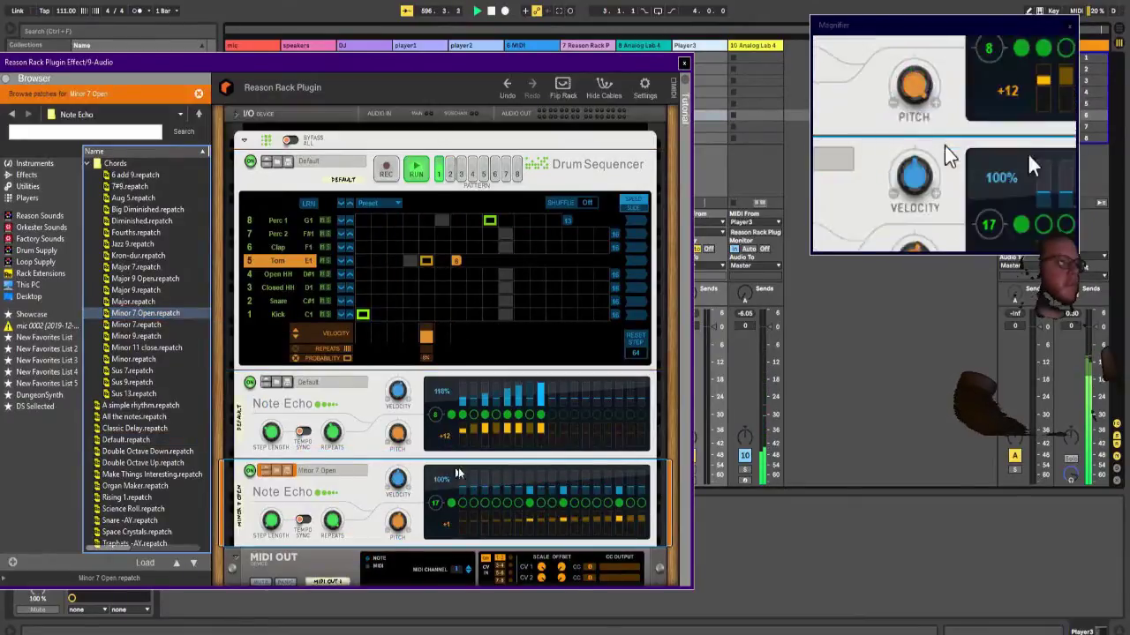
Step: Reduce the repeats of the Minor 7 Open Note Echo to 9
{"action": "scroll", "coordinate": [664, 410], "scroll_direction": "down", "scroll_amount": 2}
{"action": "scroll", "coordinate": [664, 409], "scroll_direction": "up", "scroll_amount": 1}
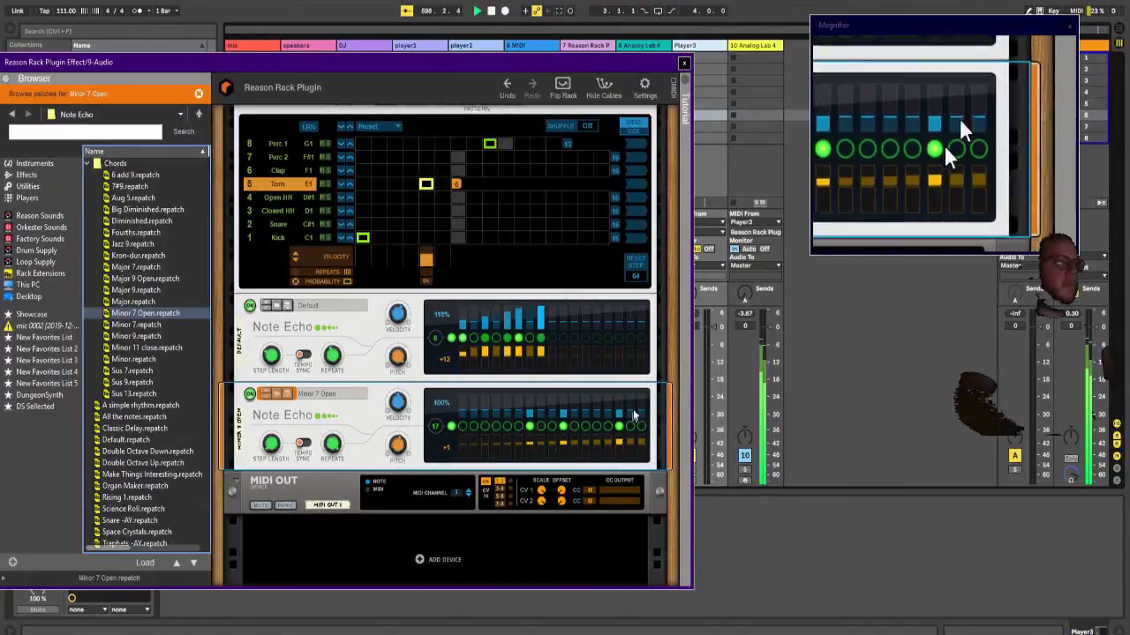
{"action": "scroll", "coordinate": [651, 370], "scroll_direction": "up", "scroll_amount": 1}
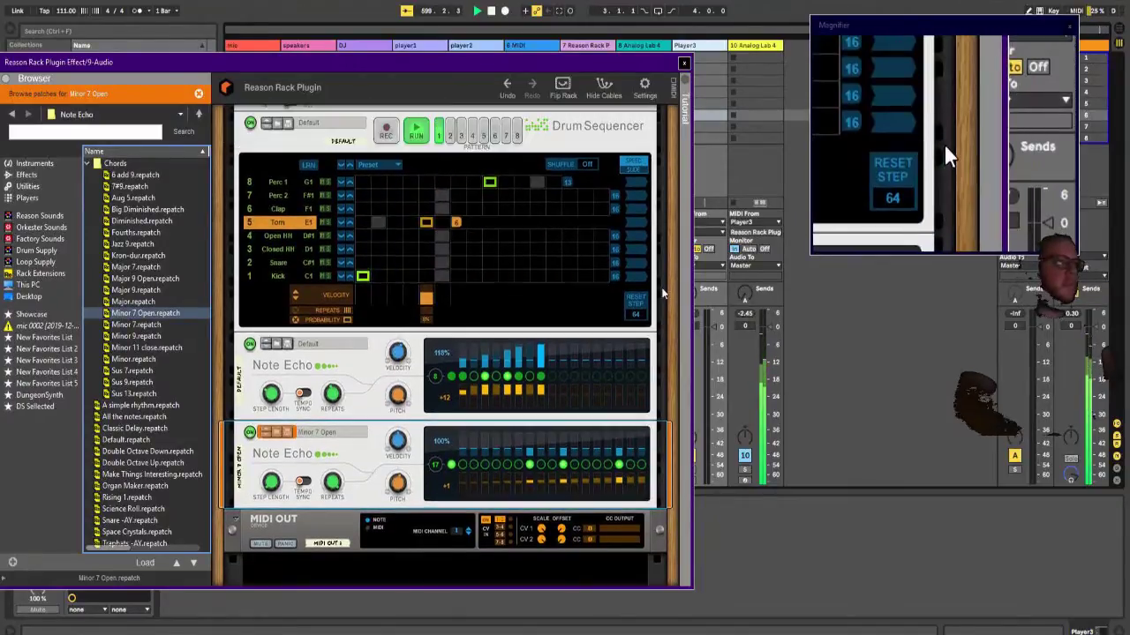
{"action": "scroll", "coordinate": [664, 294], "scroll_direction": "down", "scroll_amount": 2}
{"action": "scroll", "coordinate": [664, 294], "scroll_direction": "up", "scroll_amount": 1}
{"action": "scroll", "coordinate": [664, 294], "scroll_direction": "down", "scroll_amount": 1}
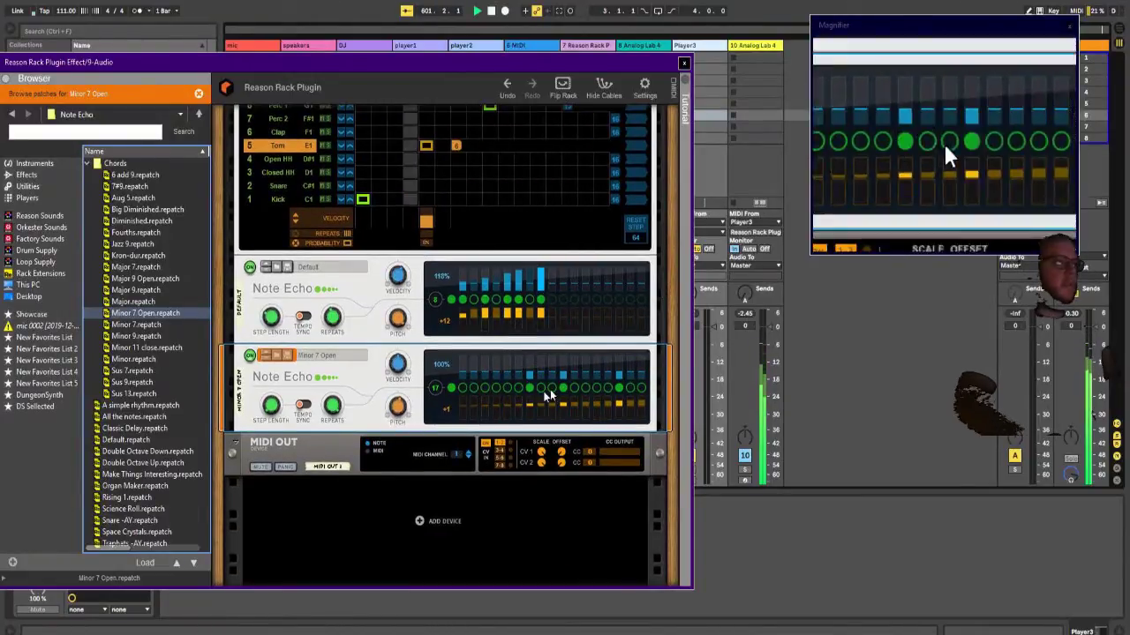
{"action": "mouse_move", "coordinate": [332, 406]}
{"action": "left_mouse_down"}
{"action": "mouse_move", "coordinate": [333, 442]}
{"action": "mouse_move", "coordinate": [336, 403]}
{"action": "left_mouse_up"}
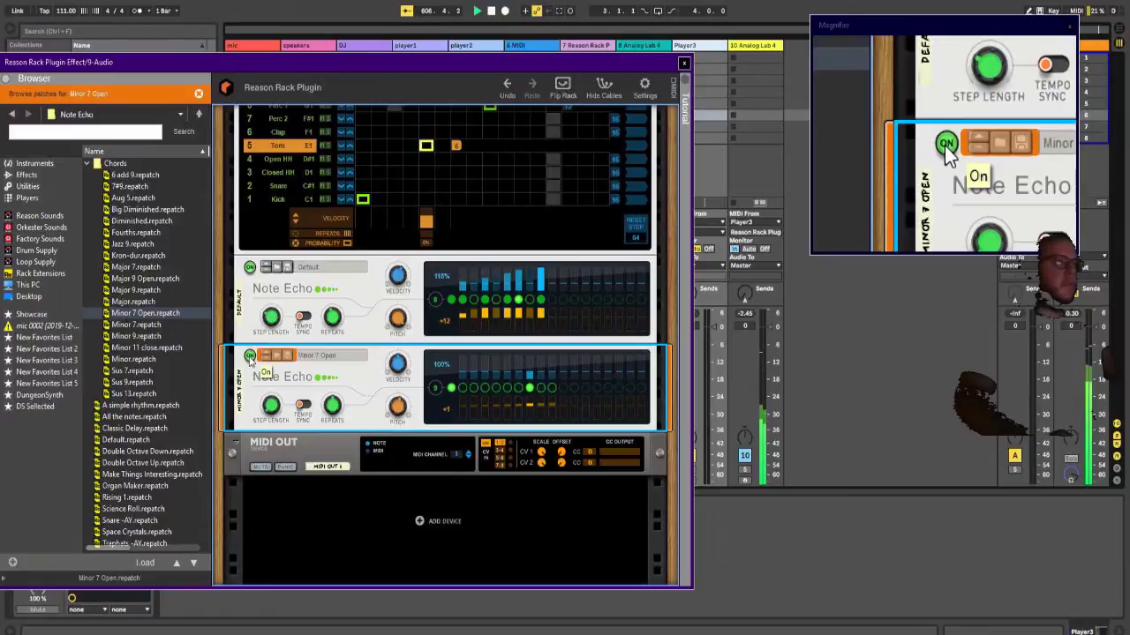
Step: Review the Kong rack on 7 Reason Rack P, the Quad Note Generator on player2 and the devices on 8 Analog Lab 4
{"action": "left_click_drag", "start_coordinate": [401, 62], "coordinate": [536, 118]}
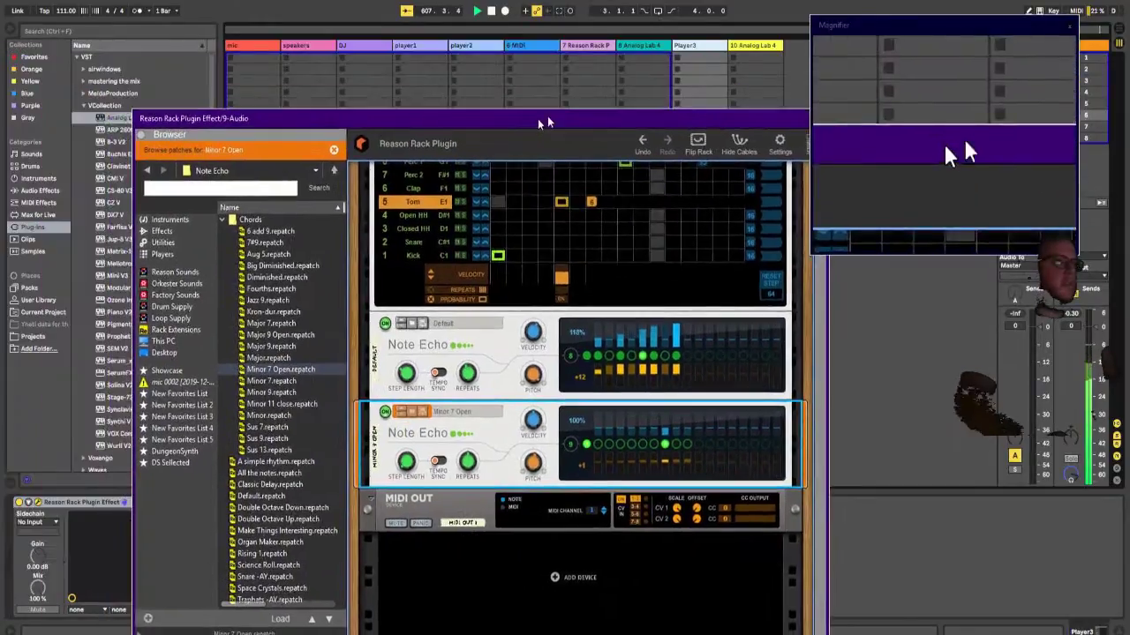
{"action": "left_click_drag", "start_coordinate": [663, 113], "coordinate": [564, 107]}
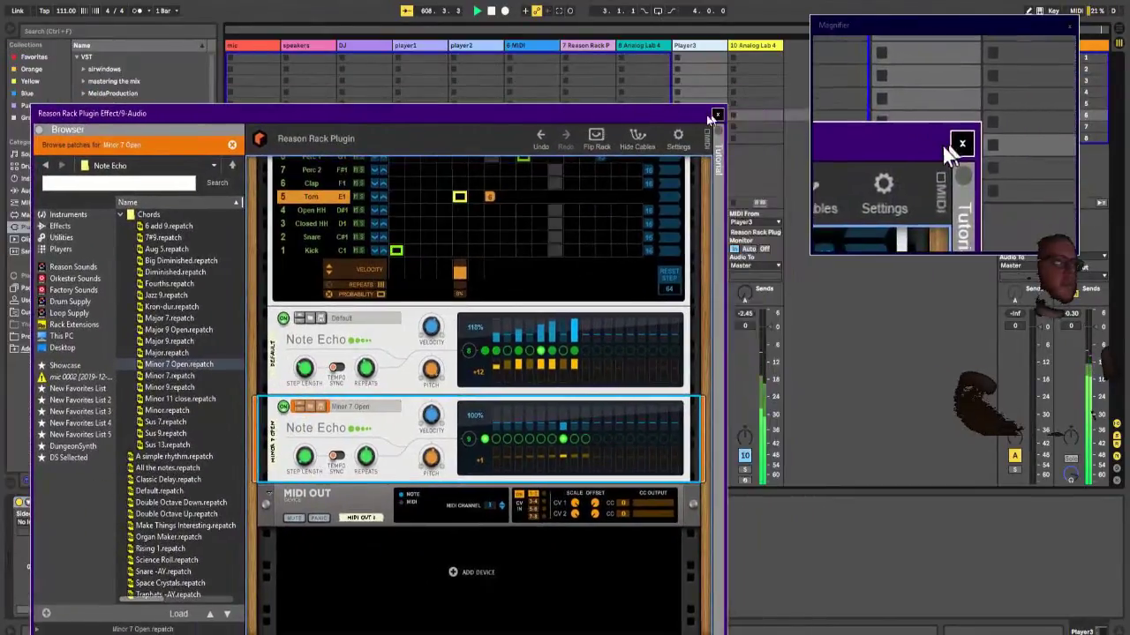
{"action": "left_click", "coordinate": [587, 45]}
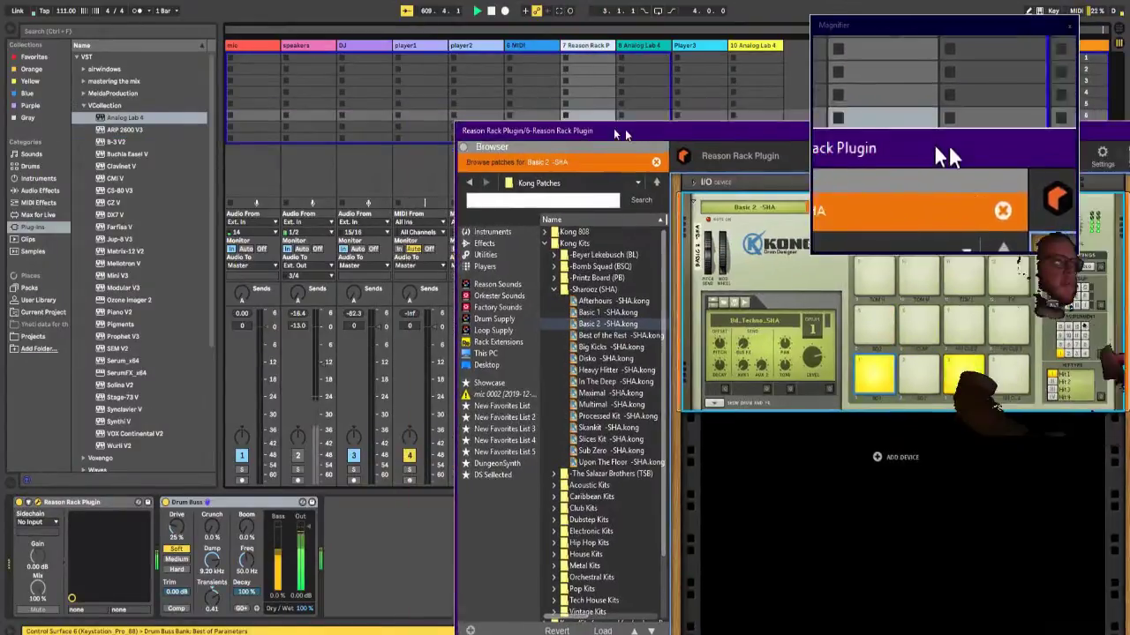
{"action": "left_click", "coordinate": [552, 65]}
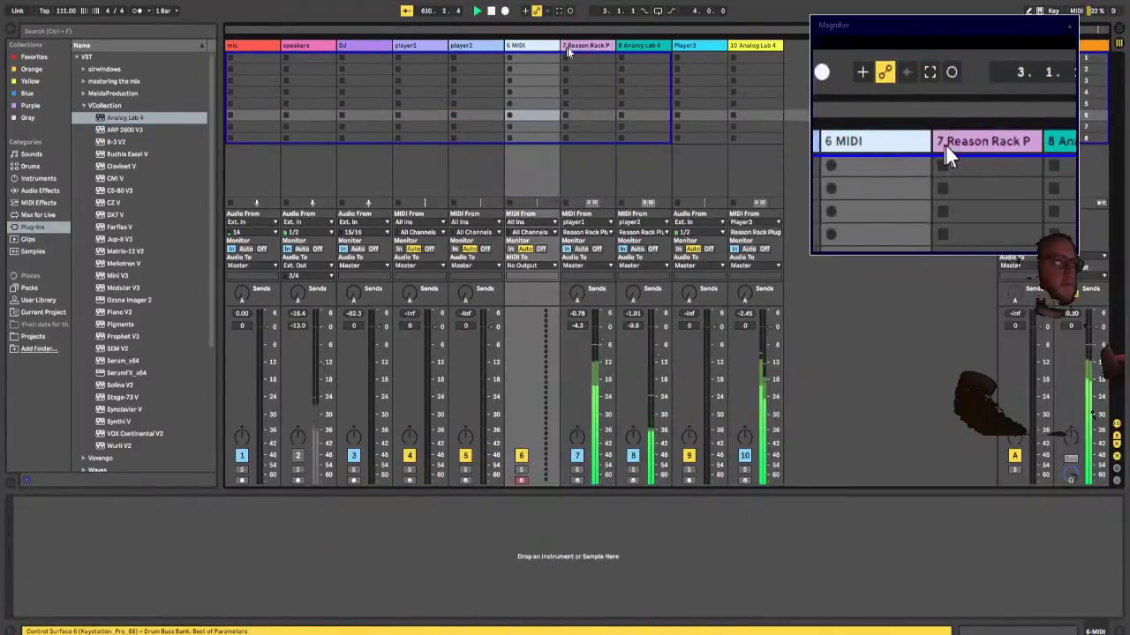
{"action": "left_click", "coordinate": [474, 46]}
{"action": "left_click_drag", "start_coordinate": [564, 58], "coordinate": [518, 146]}
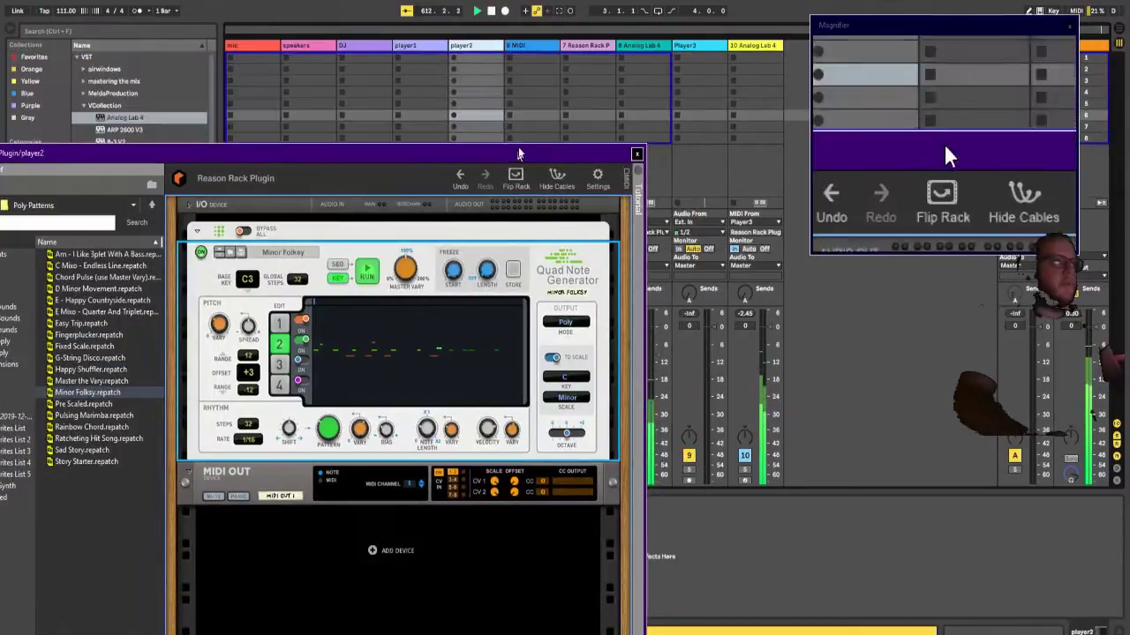
{"action": "left_click", "coordinate": [640, 50]}
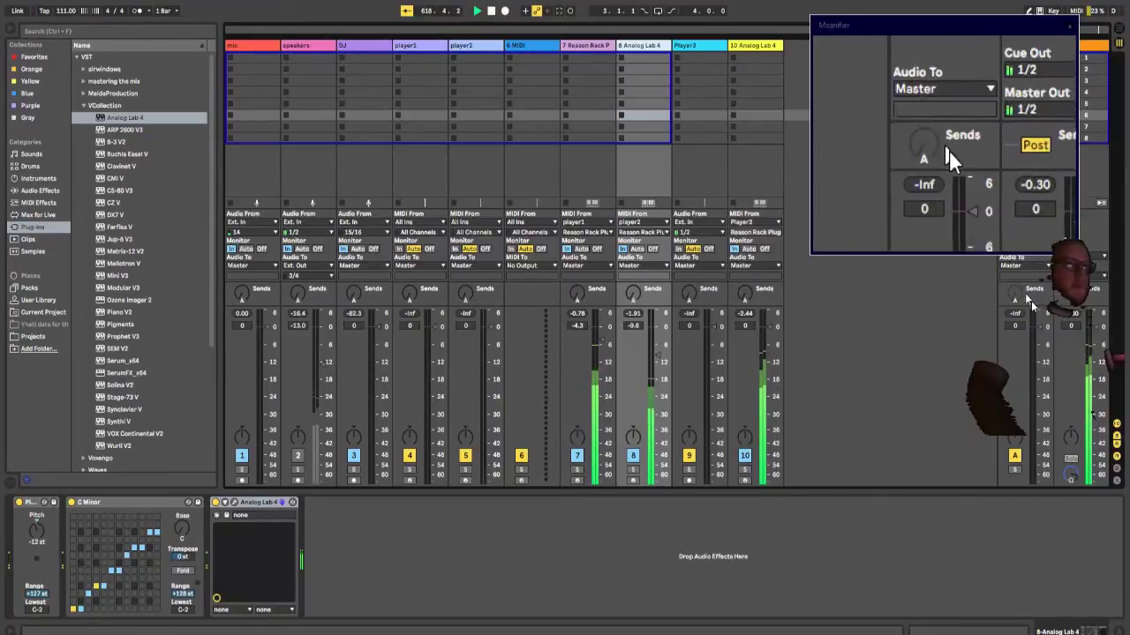
Step: Fade the master volume down and reset it to 0 dB
{"action": "left_click_drag", "start_coordinate": [1092, 329], "coordinate": [1092, 484]}
{"action": "left_click_drag", "start_coordinate": [1070, 326], "coordinate": [1071, 265]}
{"action": "double_click", "coordinate": [1093, 379]}
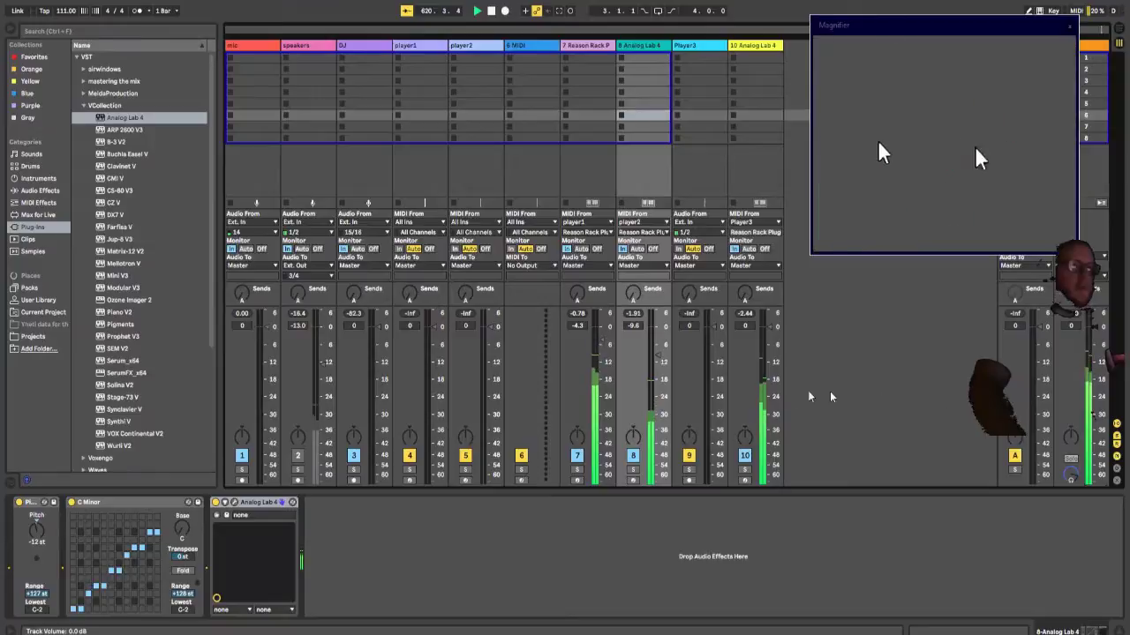
Step: Mute the 10 Analog Lab 4, 8 Analog Lab 4 and 7 Reason Rack P tracks one by one and reactivate all three
{"action": "left_click", "coordinate": [744, 456]}
{"action": "left_click", "coordinate": [632, 456]}
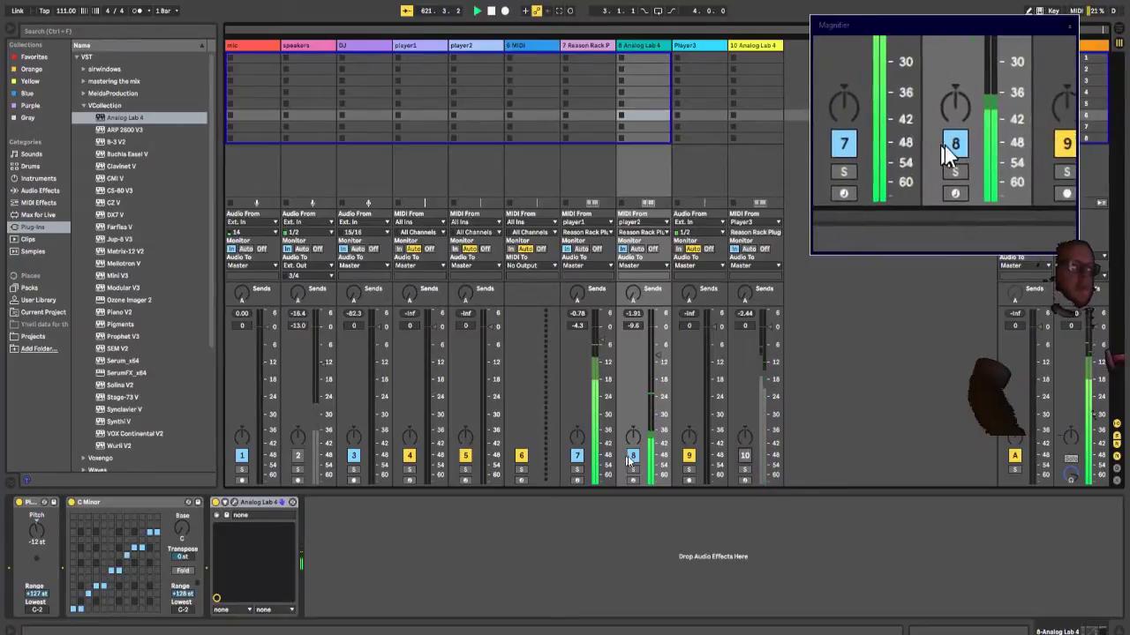
{"action": "left_click", "coordinate": [579, 457]}
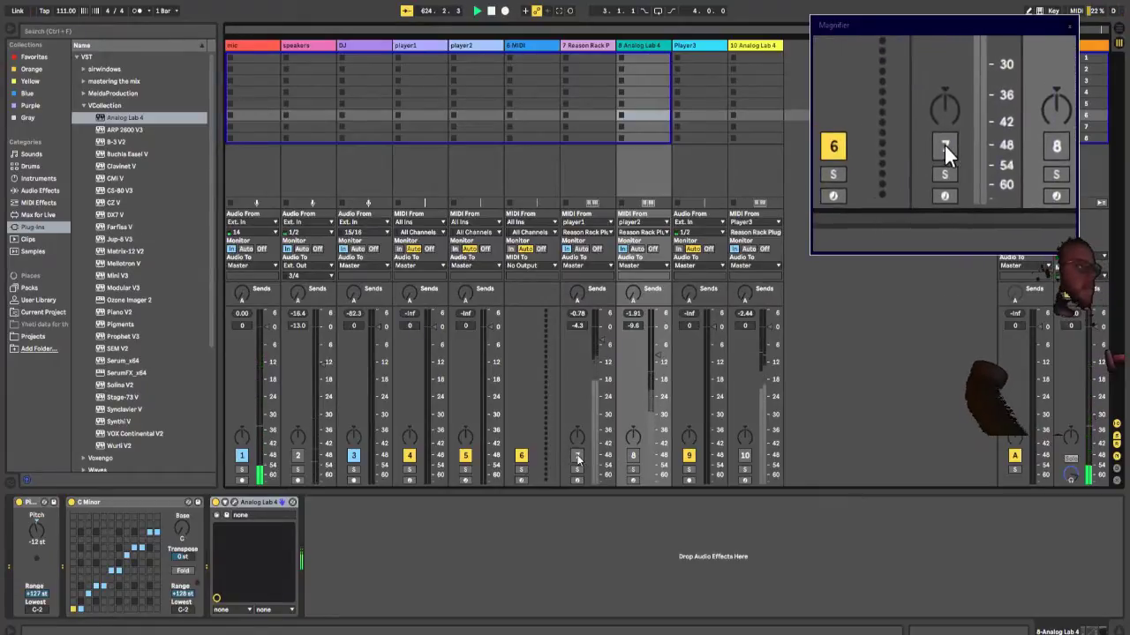
{"action": "left_click", "coordinate": [577, 457]}
{"action": "left_click", "coordinate": [632, 456]}
{"action": "left_click", "coordinate": [744, 455]}
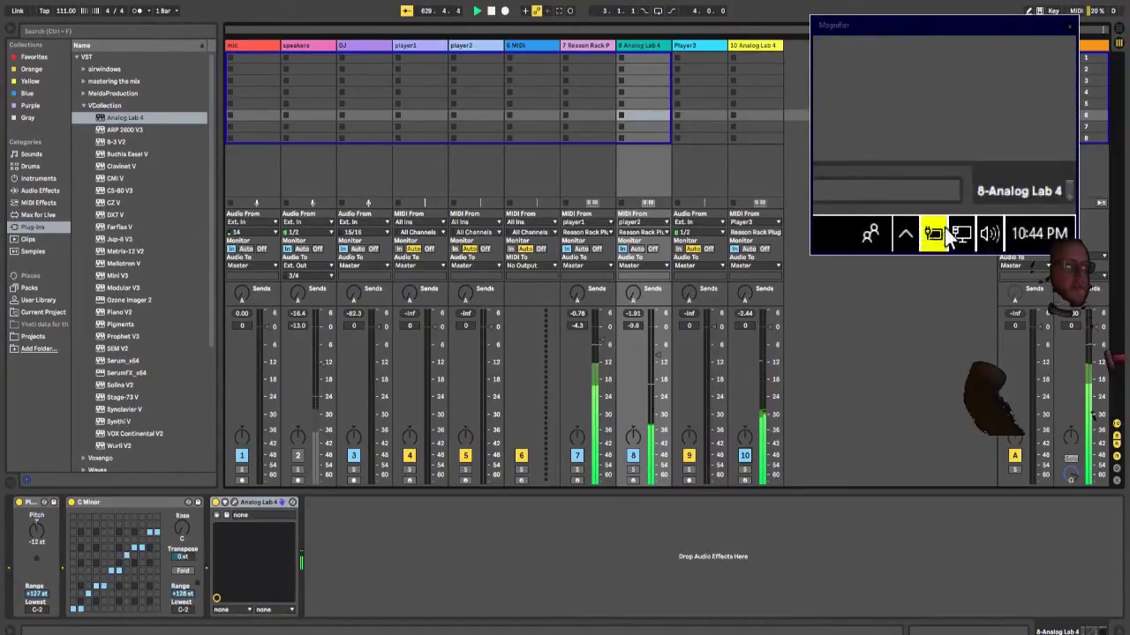
Step: Raise Discord's level to 32 in the Windows Volume Mixer and return to the Live set
{"action": "left_click", "coordinate": [933, 234]}
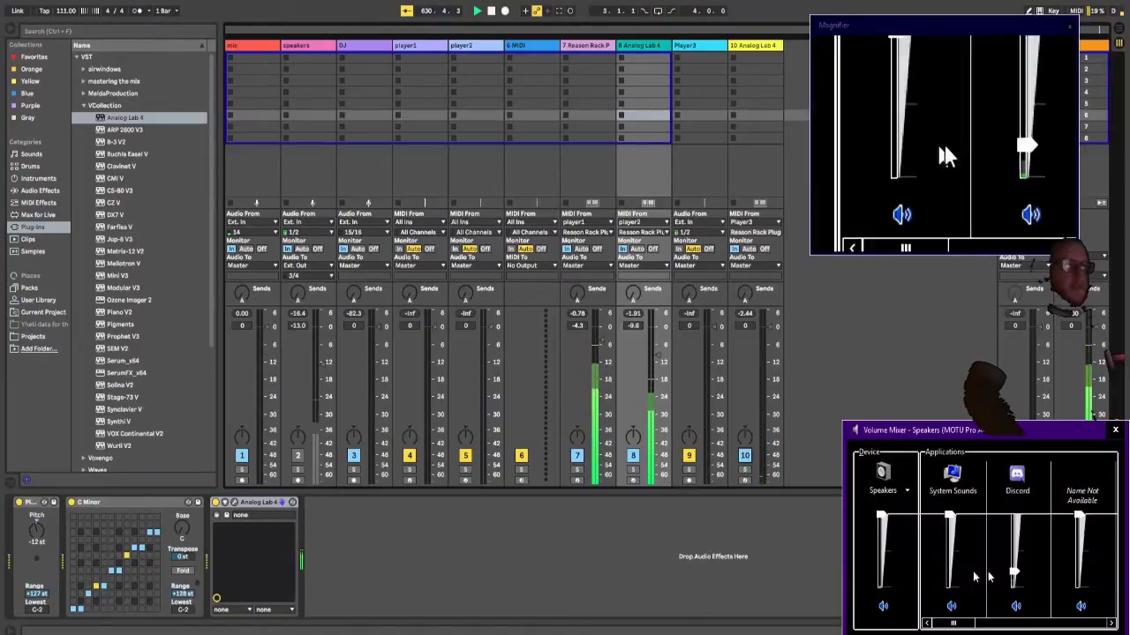
{"action": "left_click", "coordinate": [1017, 575]}
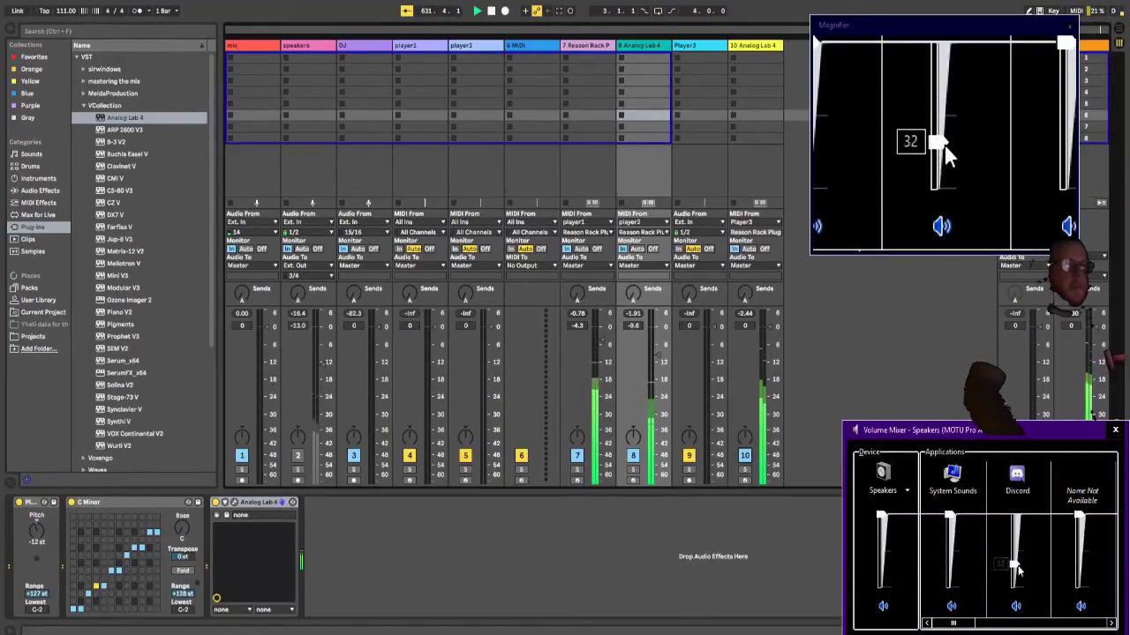
{"action": "left_click", "coordinate": [691, 528]}
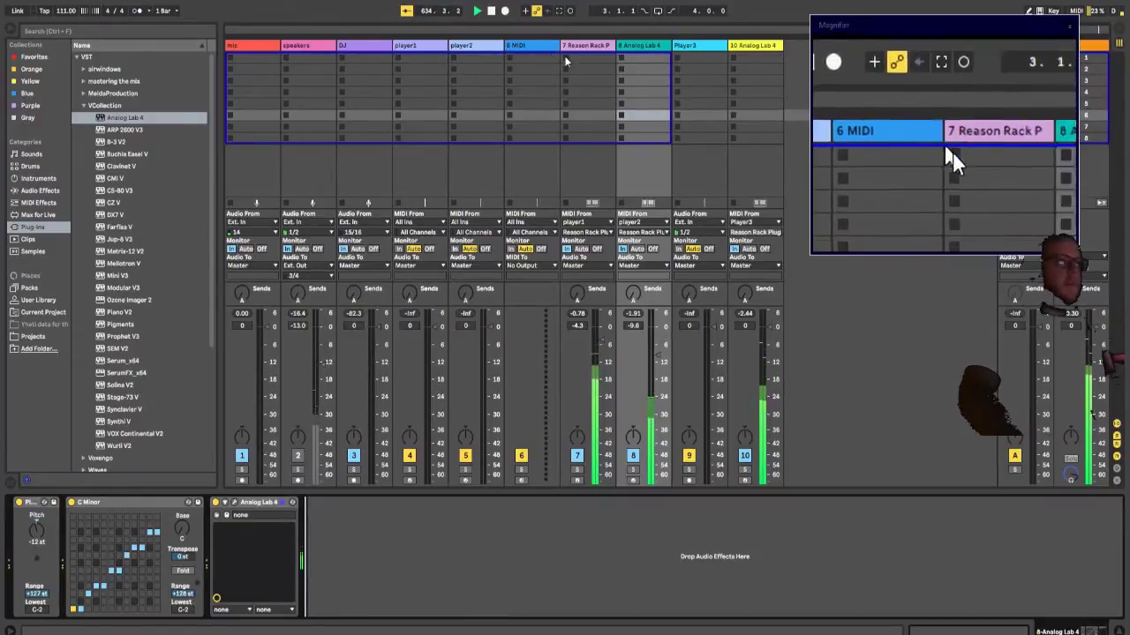
Step: Switch player1's Drum Sequencer to pattern 1 and on to pattern 5, and select its Closed HH row
{"action": "left_click", "coordinate": [477, 45]}
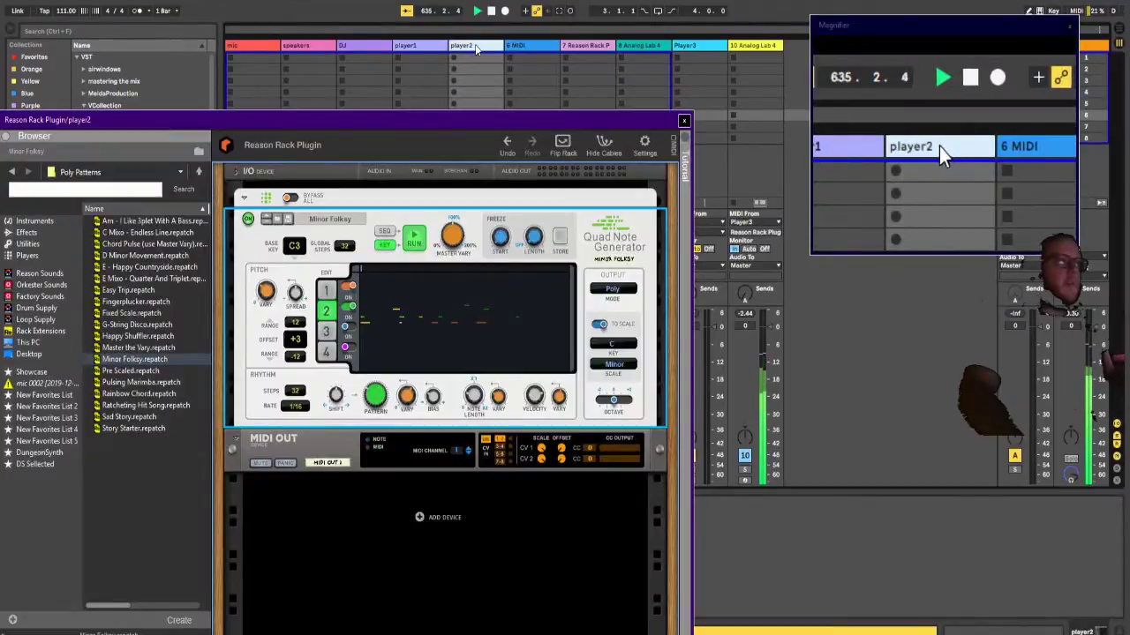
{"action": "left_click", "coordinate": [430, 45]}
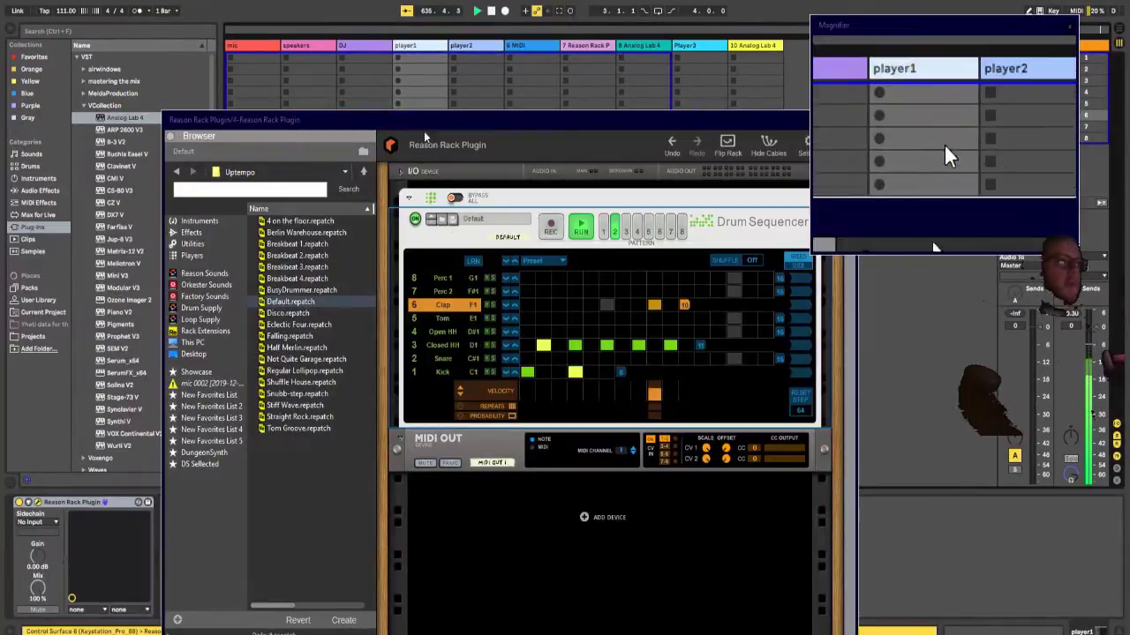
{"action": "left_click", "coordinate": [604, 231]}
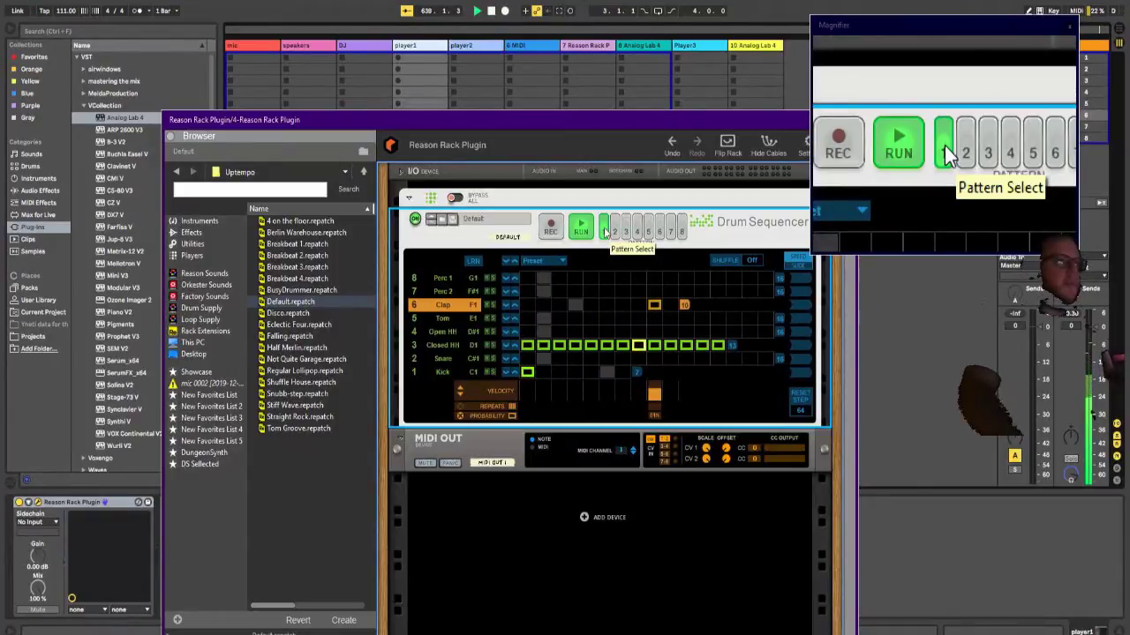
{"action": "left_click", "coordinate": [648, 234]}
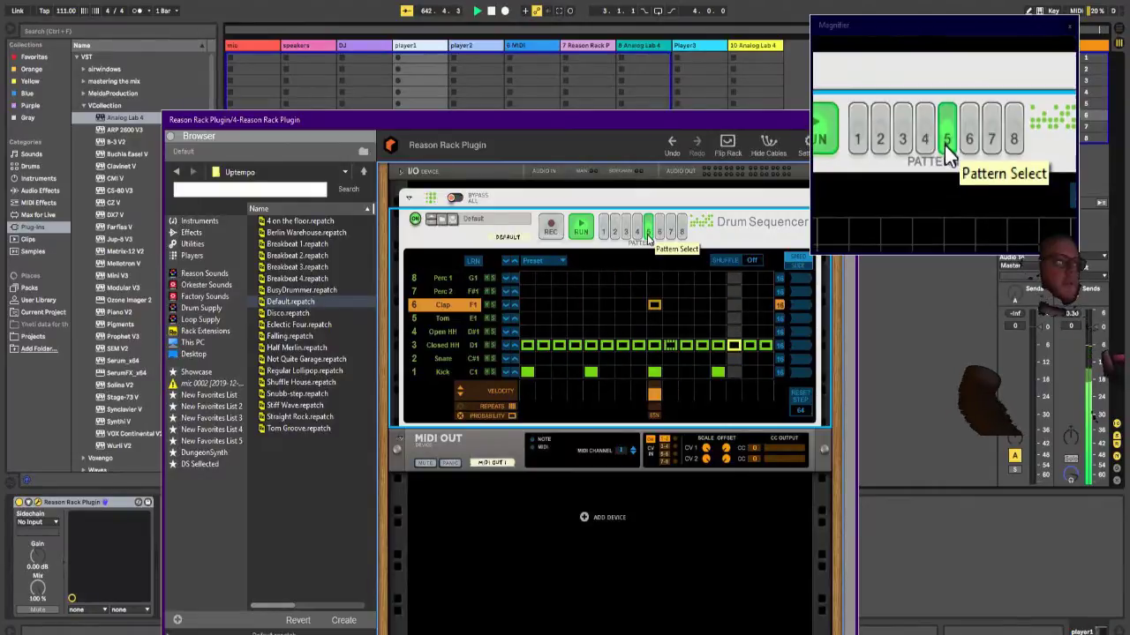
{"action": "left_click", "coordinate": [442, 345]}
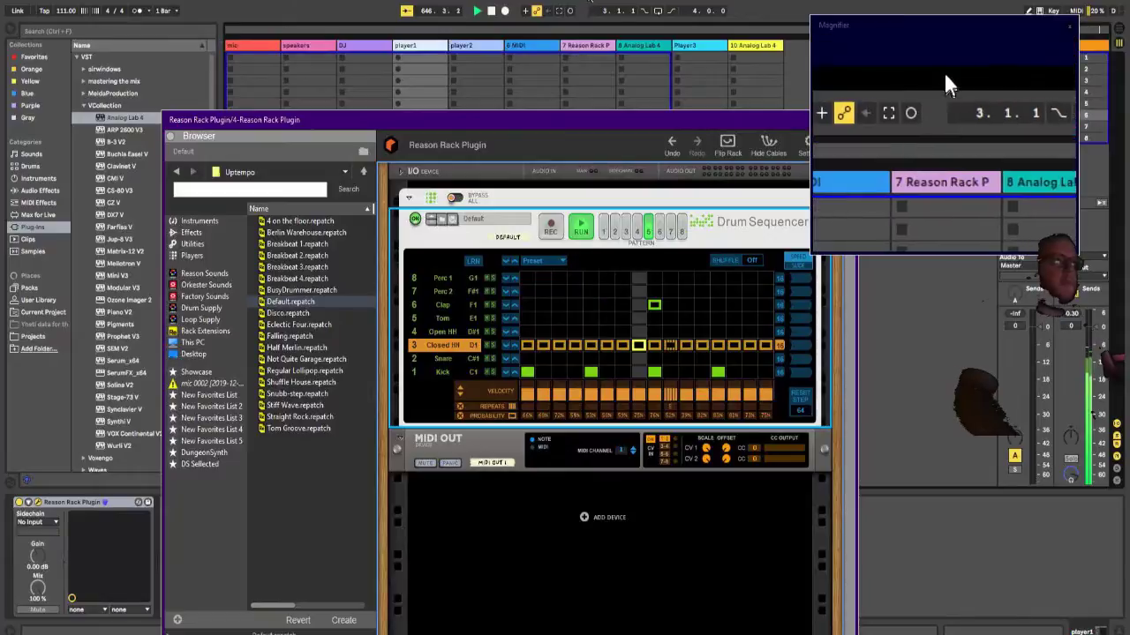
{"action": "left_click", "coordinate": [589, 1]}
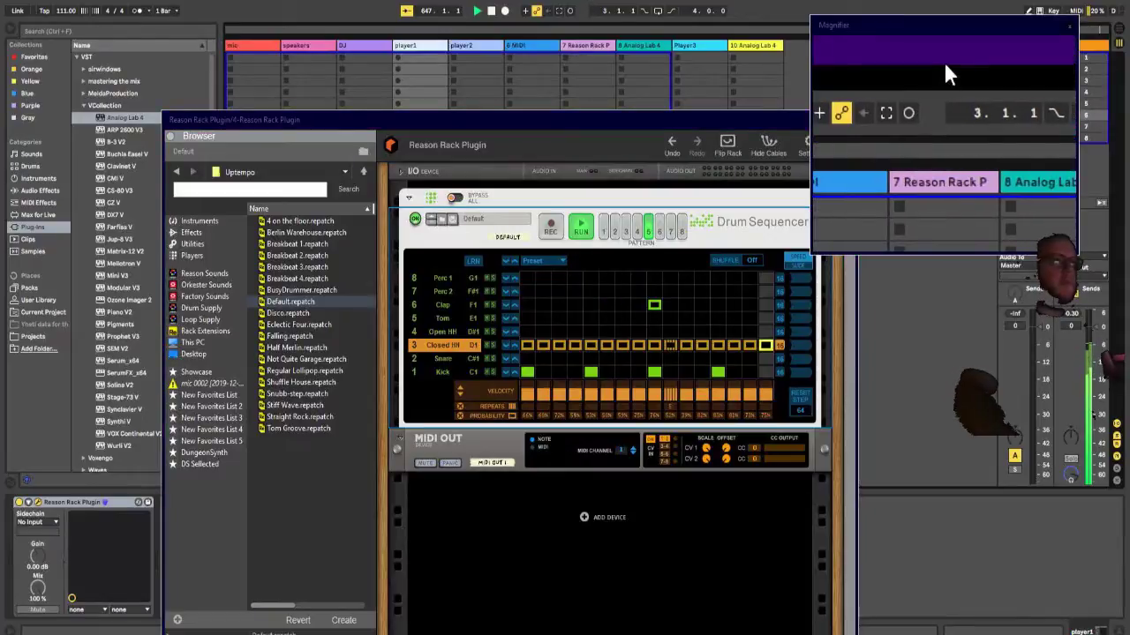
Step: Switch player1's Drum Sequencer to pattern 1 and on to pattern 2, and select the DJ track
{"action": "left_click", "coordinate": [605, 235]}
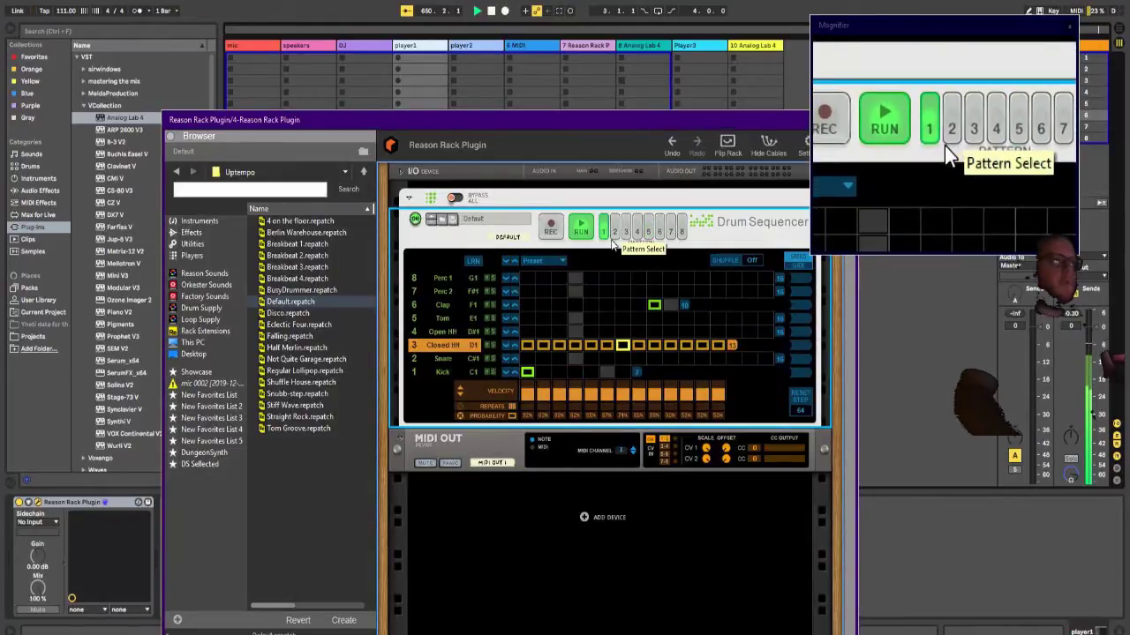
{"action": "left_click", "coordinate": [615, 234]}
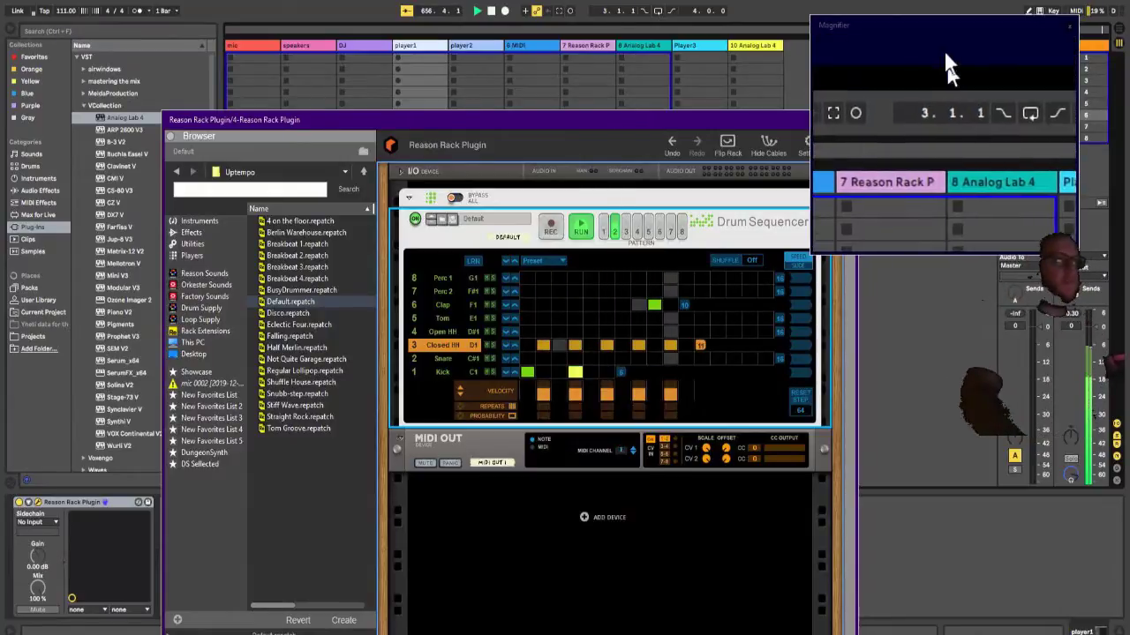
{"action": "left_click", "coordinate": [615, 1]}
{"action": "left_click_drag", "start_coordinate": [688, 118], "coordinate": [681, 136]}
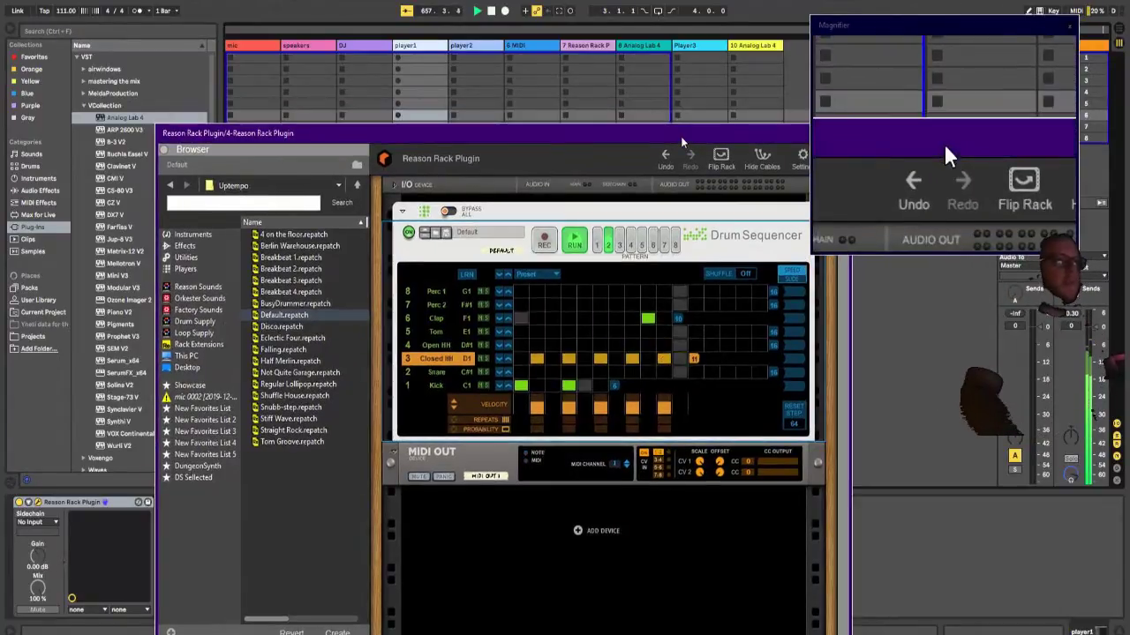
{"action": "left_click", "coordinate": [376, 47]}
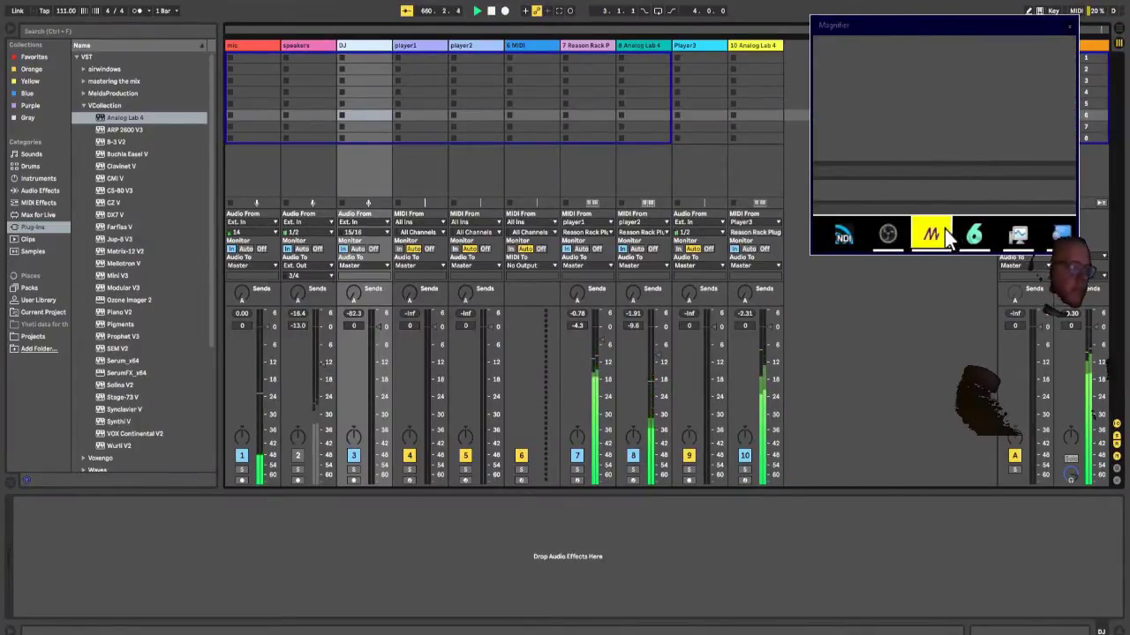
Step: Switch to the Magic editor, add an ISF Linear Gradient generator and connect it to the Magic output
{"action": "left_click", "coordinate": [931, 234]}
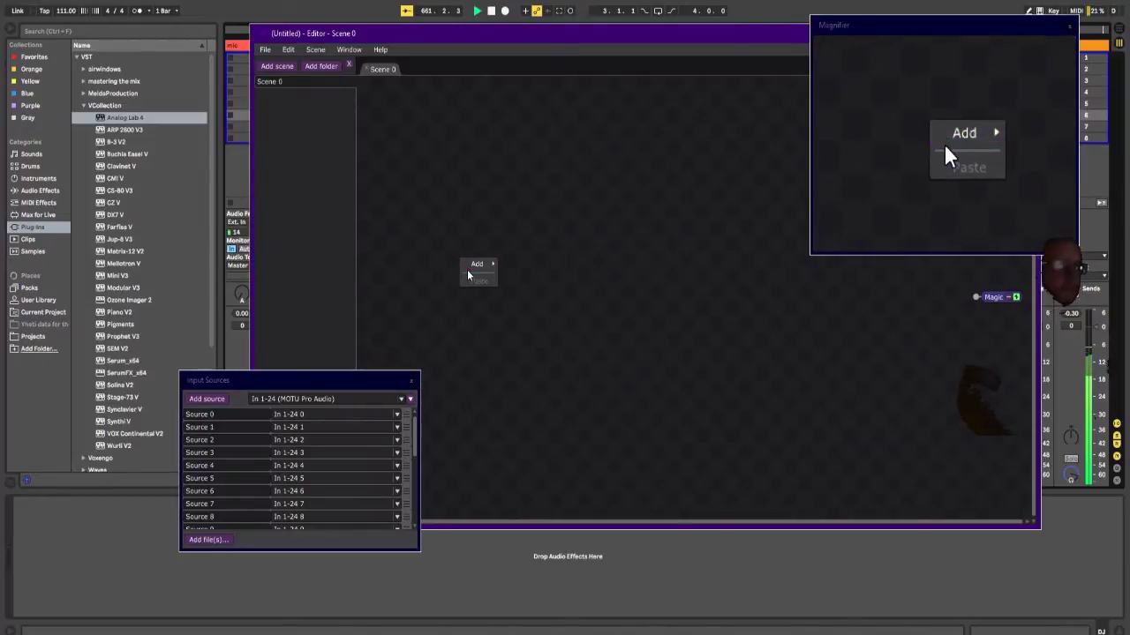
{"action": "mouse_move", "coordinate": [470, 267]}
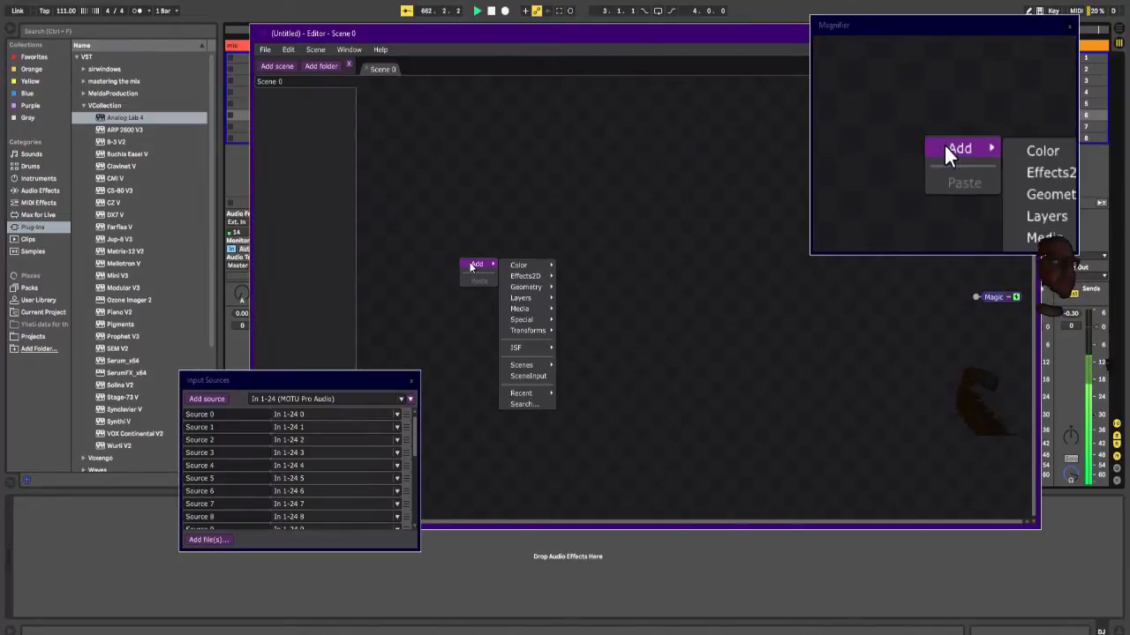
{"action": "mouse_move", "coordinate": [530, 347]}
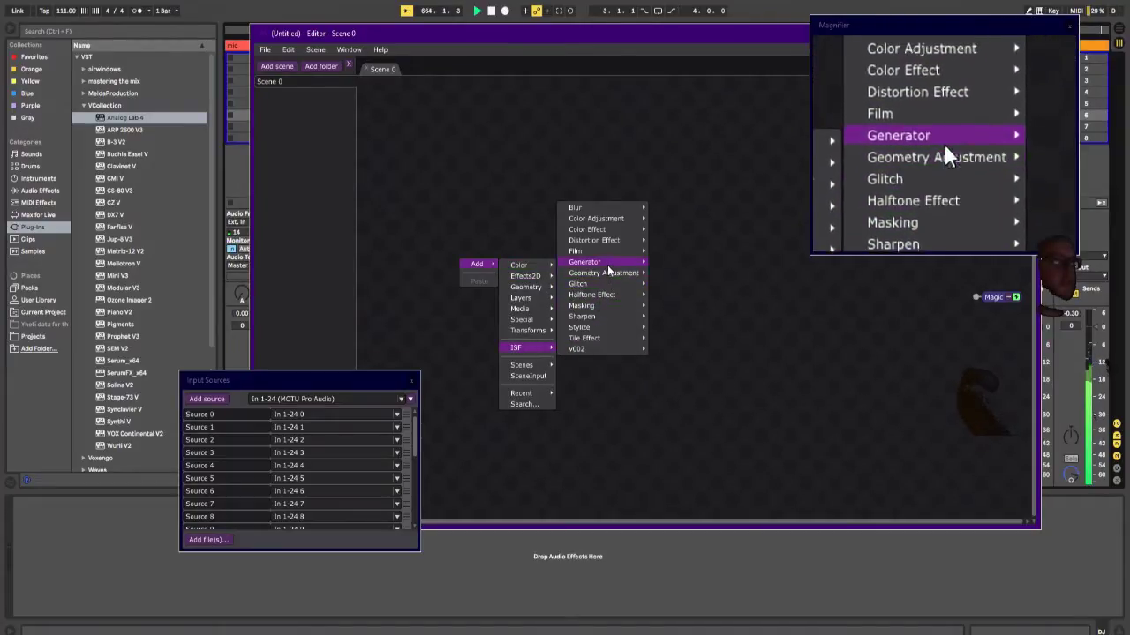
{"action": "mouse_move", "coordinate": [609, 263]}
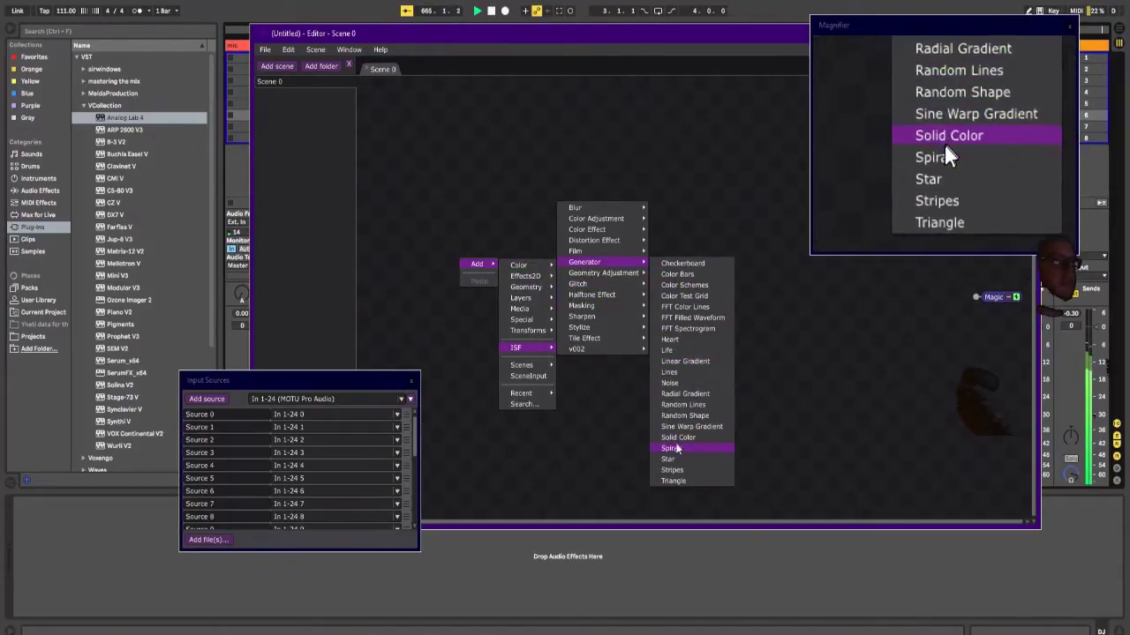
{"action": "left_click", "coordinate": [686, 363]}
{"action": "left_click_drag", "start_coordinate": [498, 260], "coordinate": [449, 148]}
Step: Turn on Spout Output for the Magic window, with Resolume Arena open behind the editor
{"action": "left_click", "coordinate": [287, 613]}
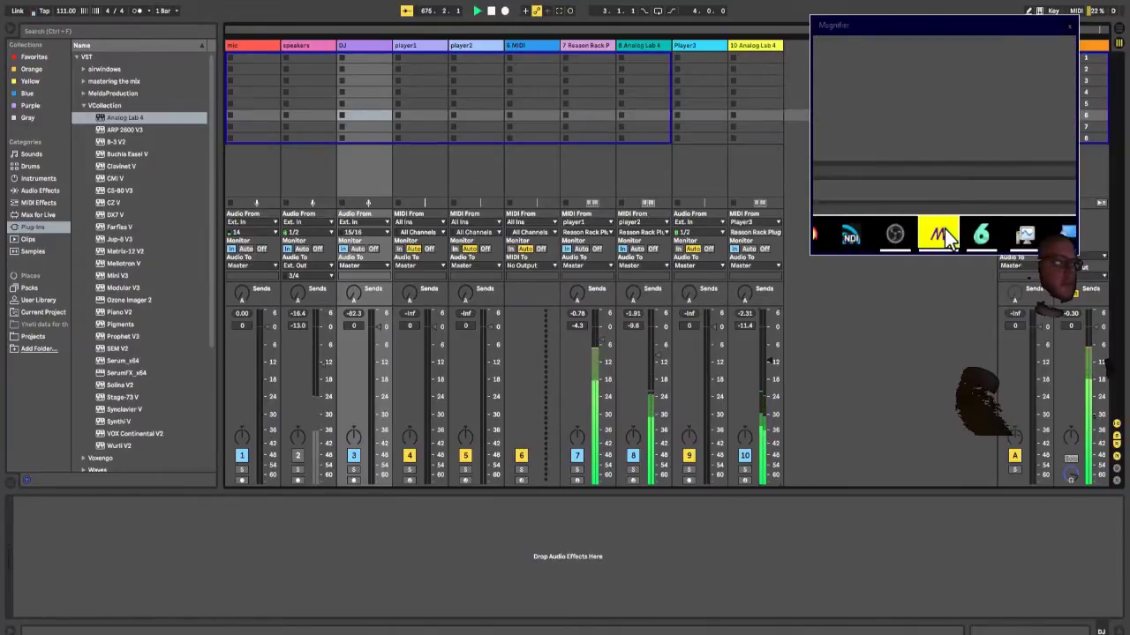
{"action": "left_click", "coordinate": [946, 237]}
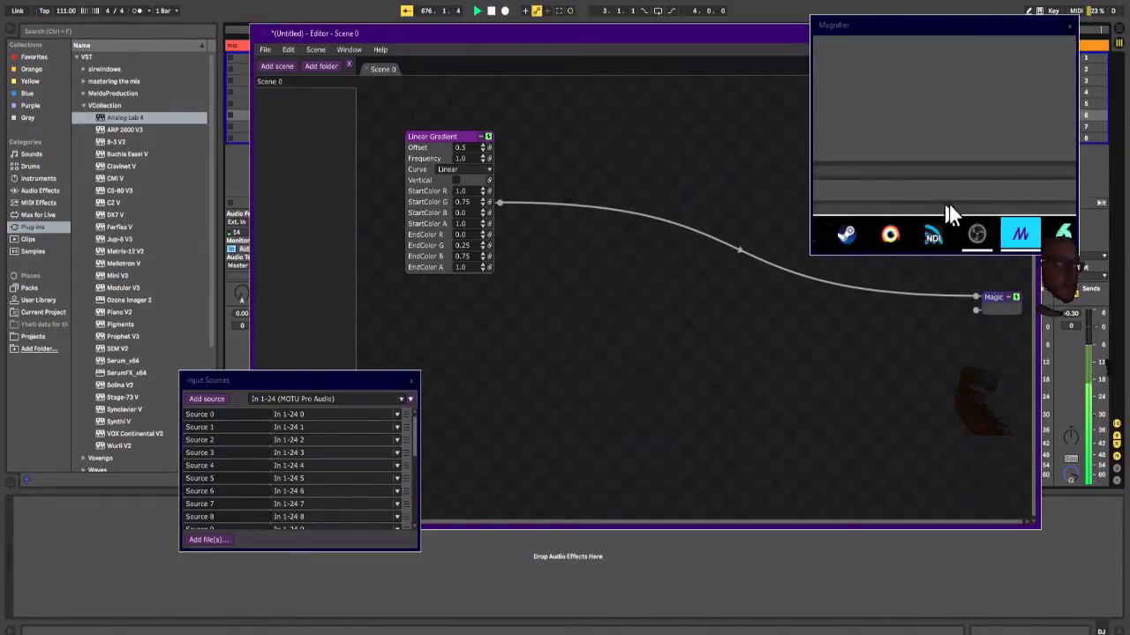
{"action": "left_click", "coordinate": [946, 236]}
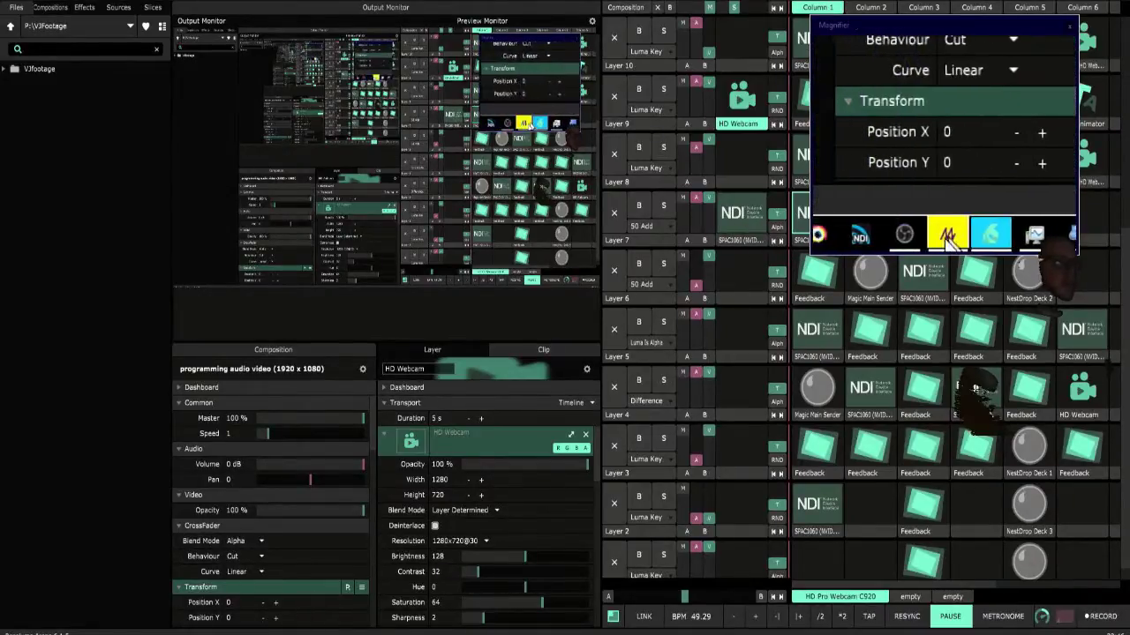
{"action": "left_click", "coordinate": [208, 633]}
{"action": "left_click", "coordinate": [349, 53]}
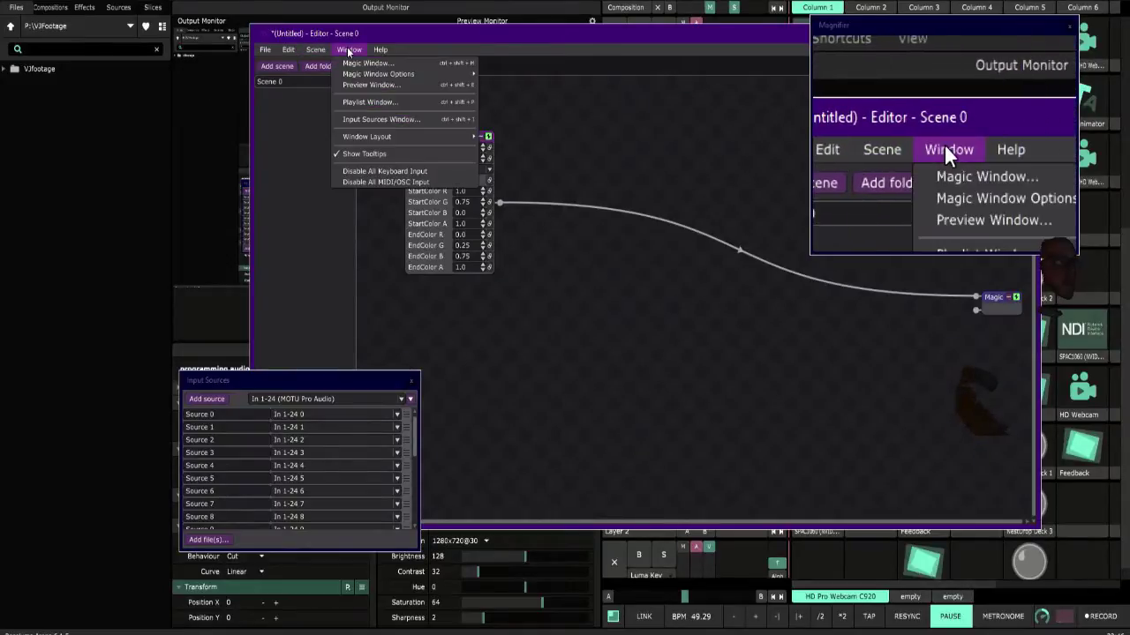
{"action": "mouse_move", "coordinate": [391, 76]}
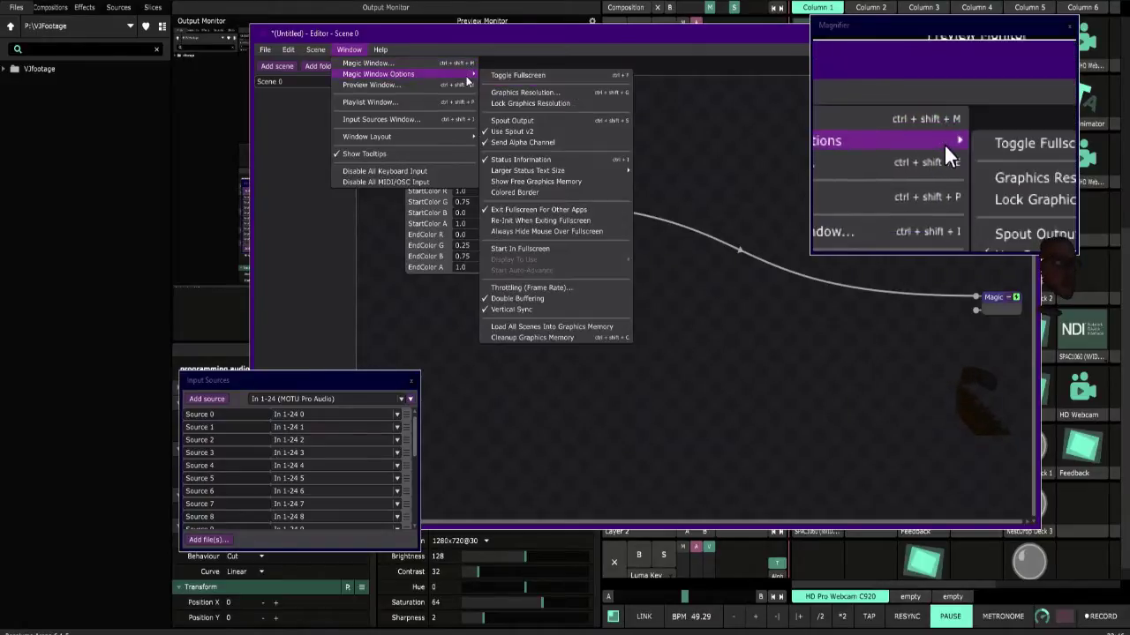
{"action": "left_click", "coordinate": [530, 123]}
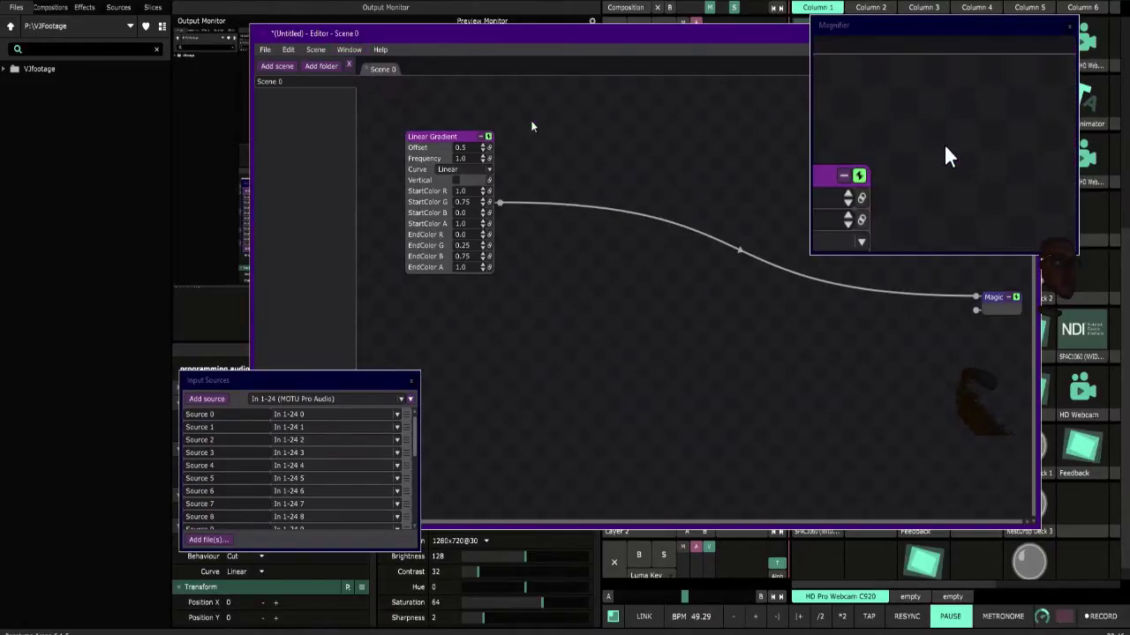
Step: Launch the Magic Main Sender clip on Layer 6 in Resolume Arena and return to the Magic editor
{"action": "left_click", "coordinate": [580, 1]}
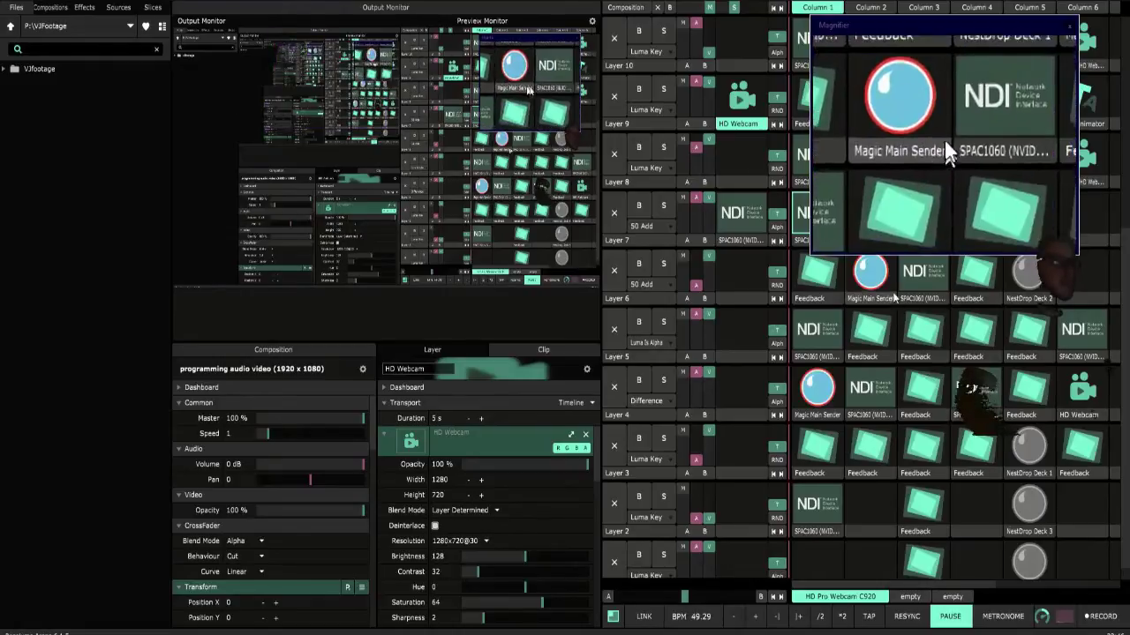
{"action": "left_click", "coordinate": [872, 279]}
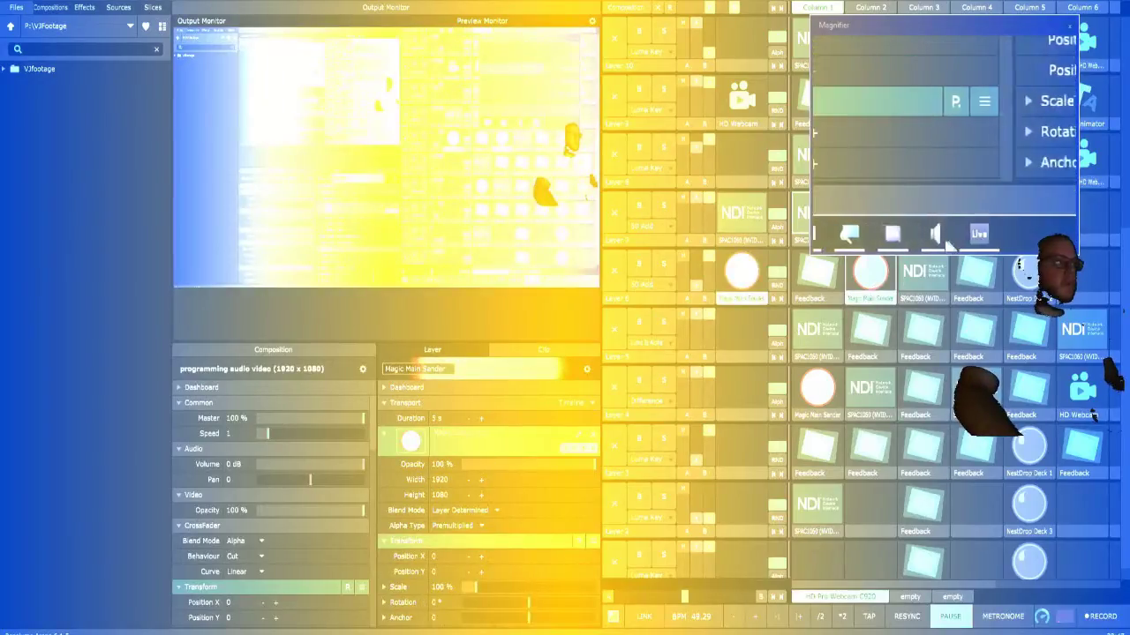
{"action": "left_click", "coordinate": [236, 634]}
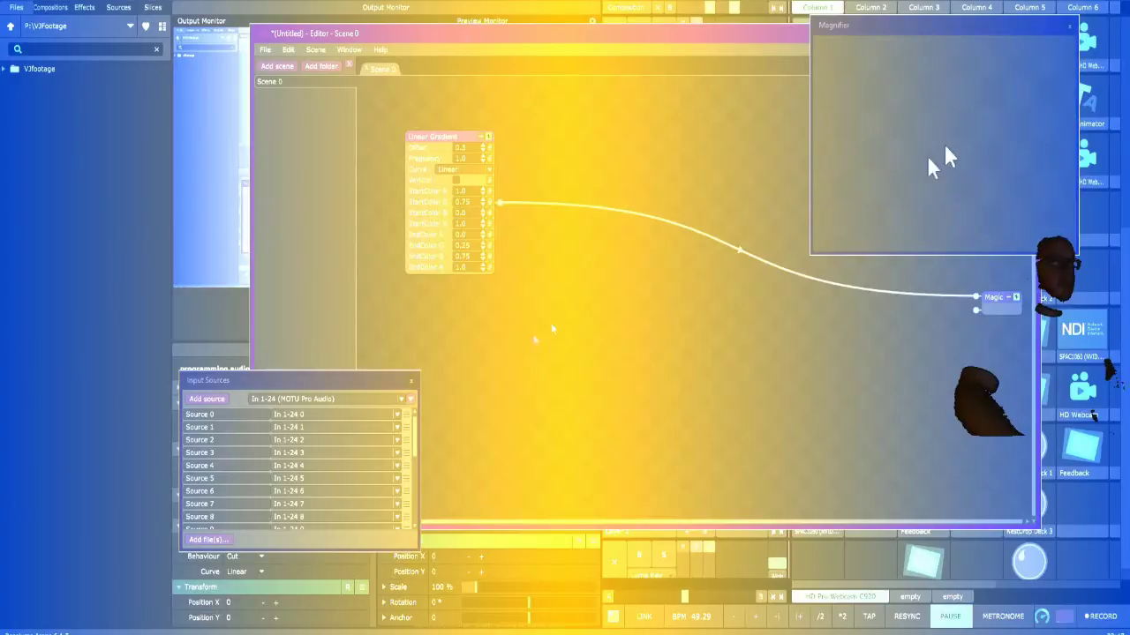
Step: Insert a Blend node before the Magic output and connect a pasted, vertical copy of the Linear Gradient to its second input
{"action": "right_click", "coordinate": [581, 223]}
{"action": "mouse_move", "coordinate": [646, 227]}
{"action": "mouse_move", "coordinate": [672, 259]}
{"action": "left_click", "coordinate": [725, 259]}
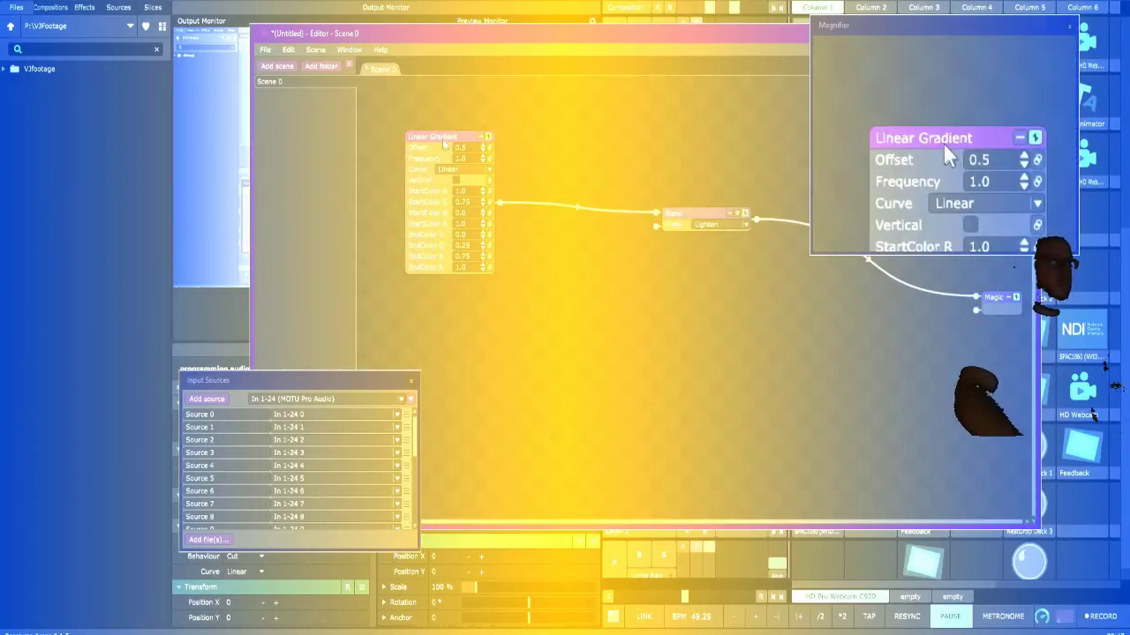
{"action": "key", "text": "ctrl+v"}
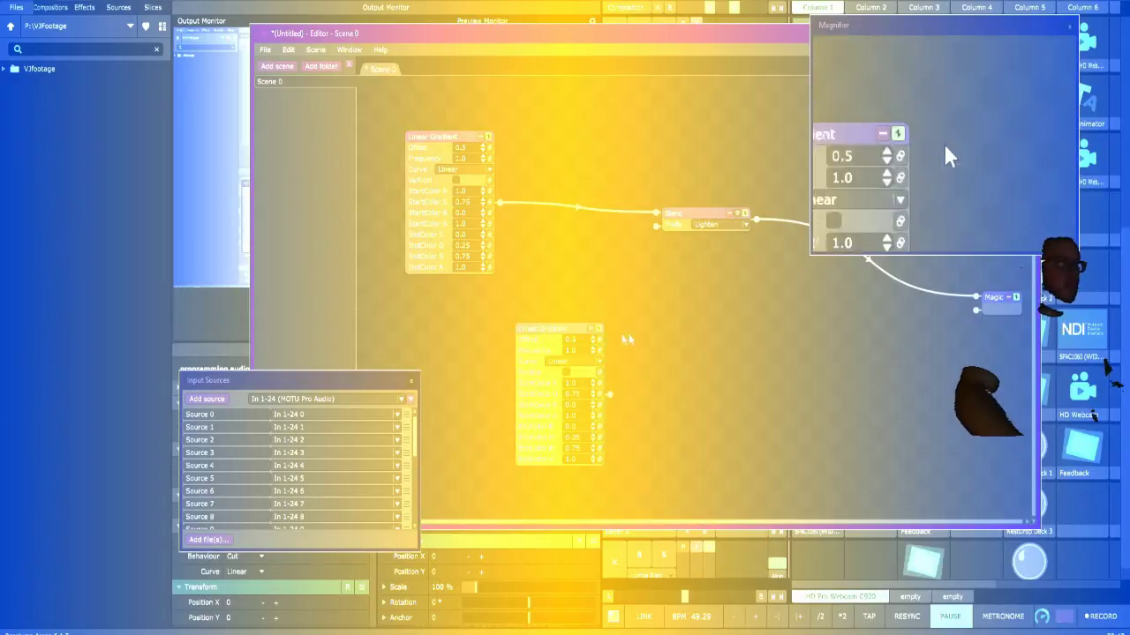
{"action": "left_click_drag", "start_coordinate": [609, 394], "coordinate": [660, 225]}
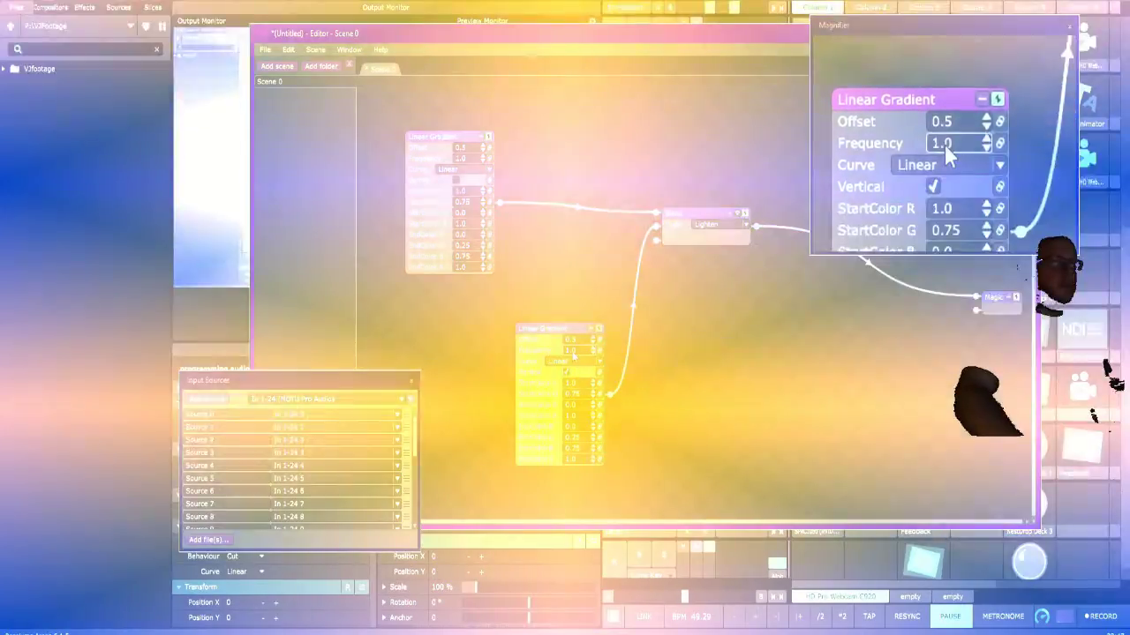
Step: Link the second gradient's Frequency to the Volume of Source 0 with a Scale modifier of 5.0
{"action": "mouse_move", "coordinate": [580, 341]}
{"action": "left_mouse_down"}
{"action": "mouse_move", "coordinate": [590, 325]}
{"action": "mouse_move", "coordinate": [577, 352]}
{"action": "left_mouse_up"}
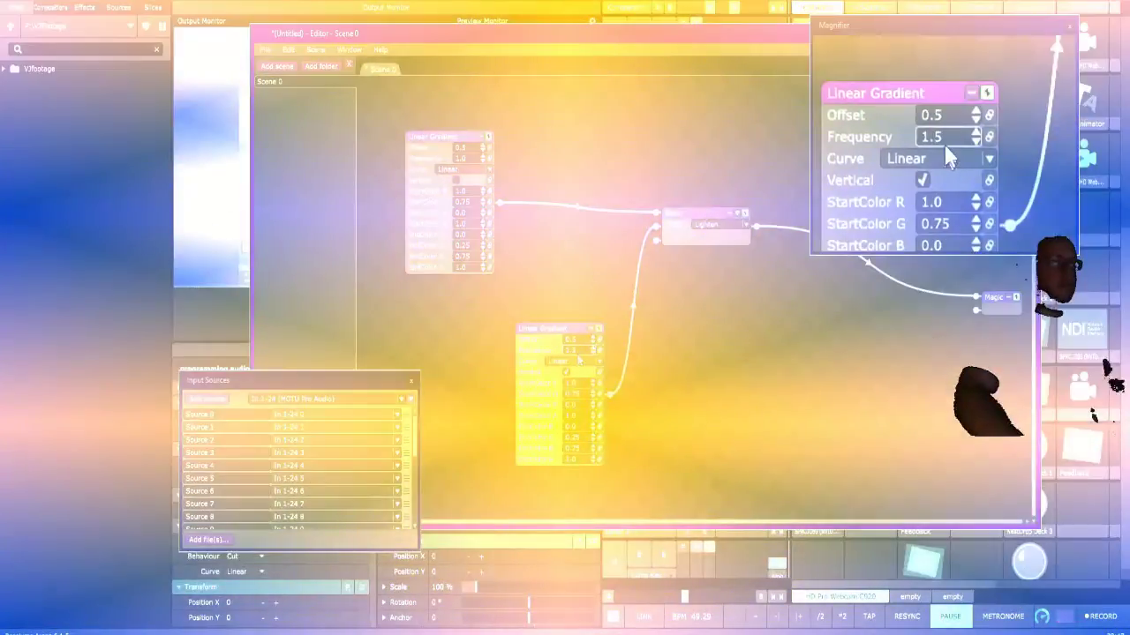
{"action": "left_click", "coordinate": [598, 349]}
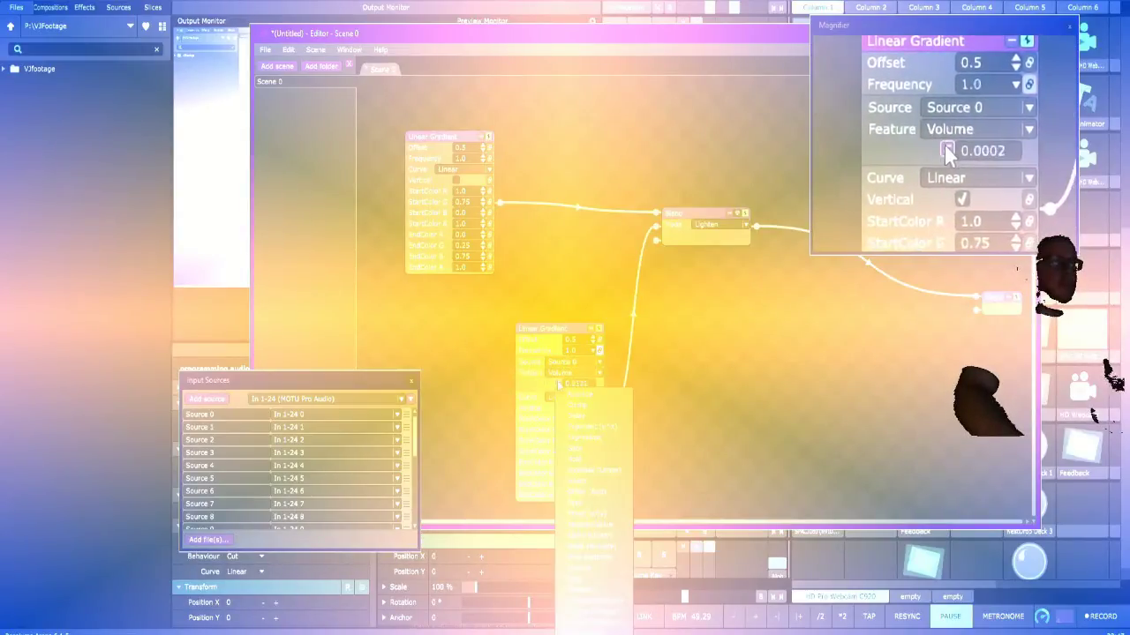
{"action": "left_click", "coordinate": [558, 398]}
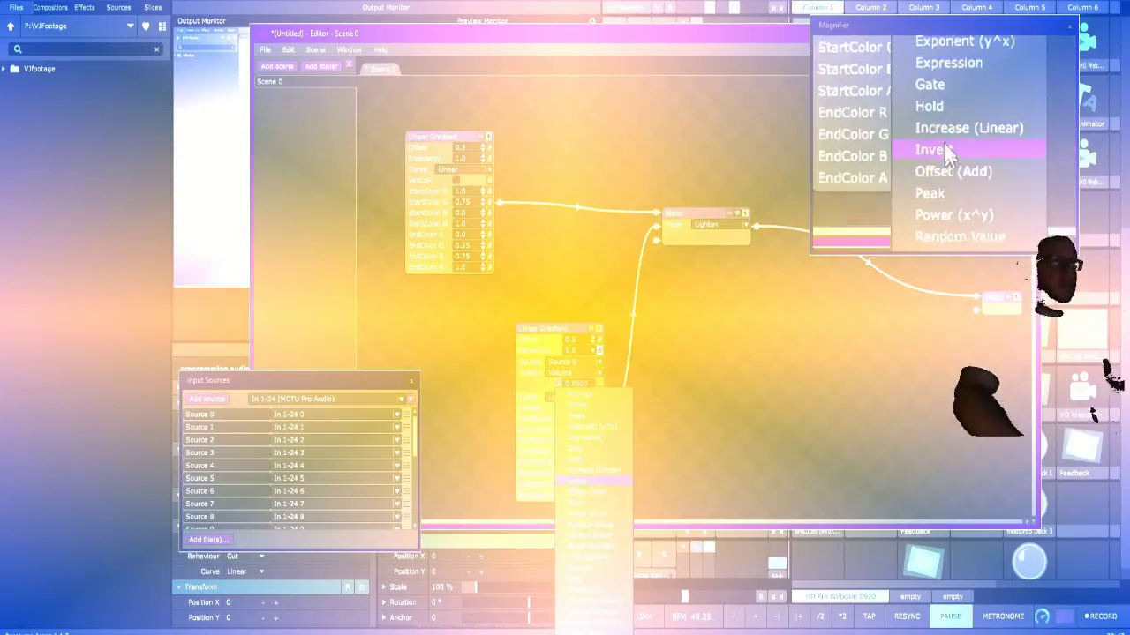
{"action": "left_click", "coordinate": [579, 546]}
{"action": "double_click", "coordinate": [574, 386]}
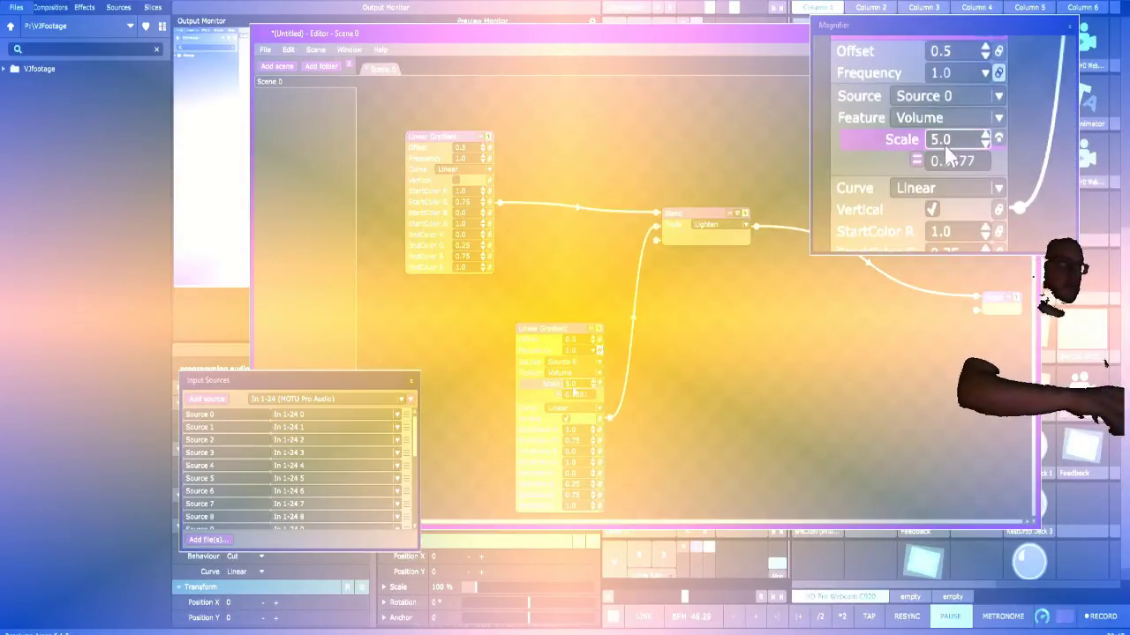
{"action": "key", "text": "Return"}
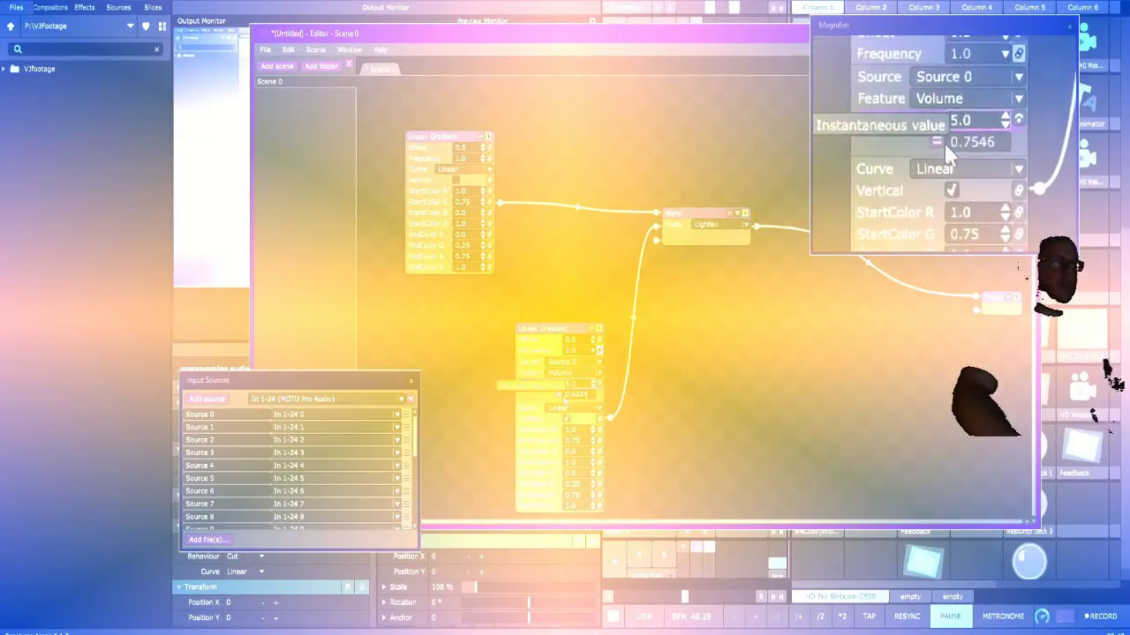
Step: Add a Smooth modifier to the second gradient's Frequency link, raise Scale to 9.17 and move the node up
{"action": "left_click", "coordinate": [565, 395]}
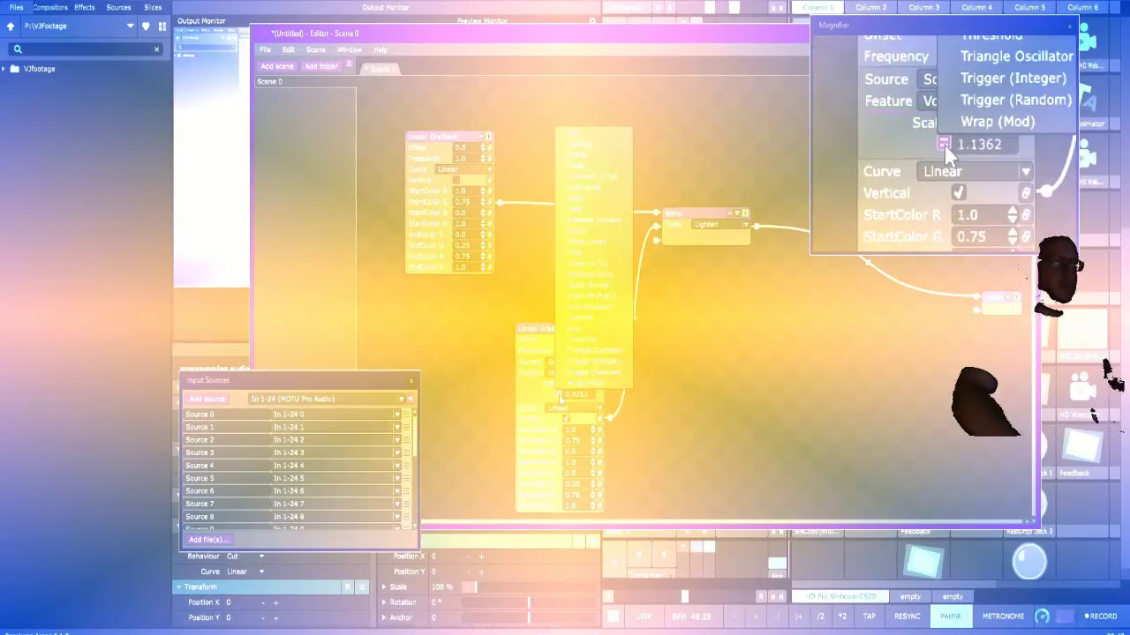
{"action": "left_click", "coordinate": [582, 318]}
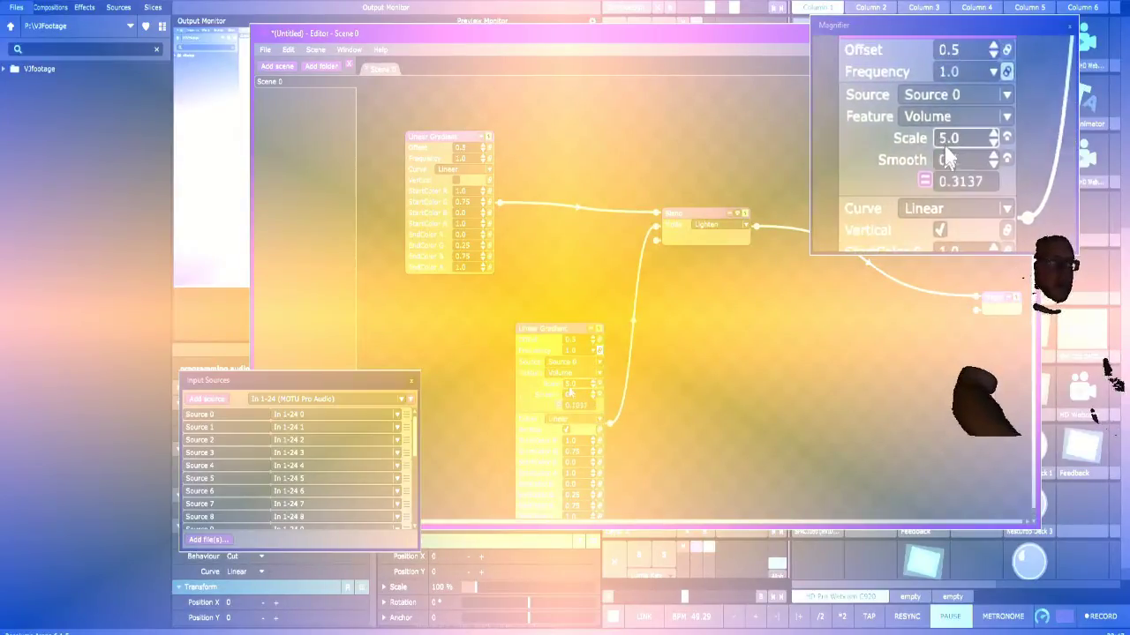
{"action": "left_click_drag", "start_coordinate": [598, 384], "coordinate": [646, 126]}
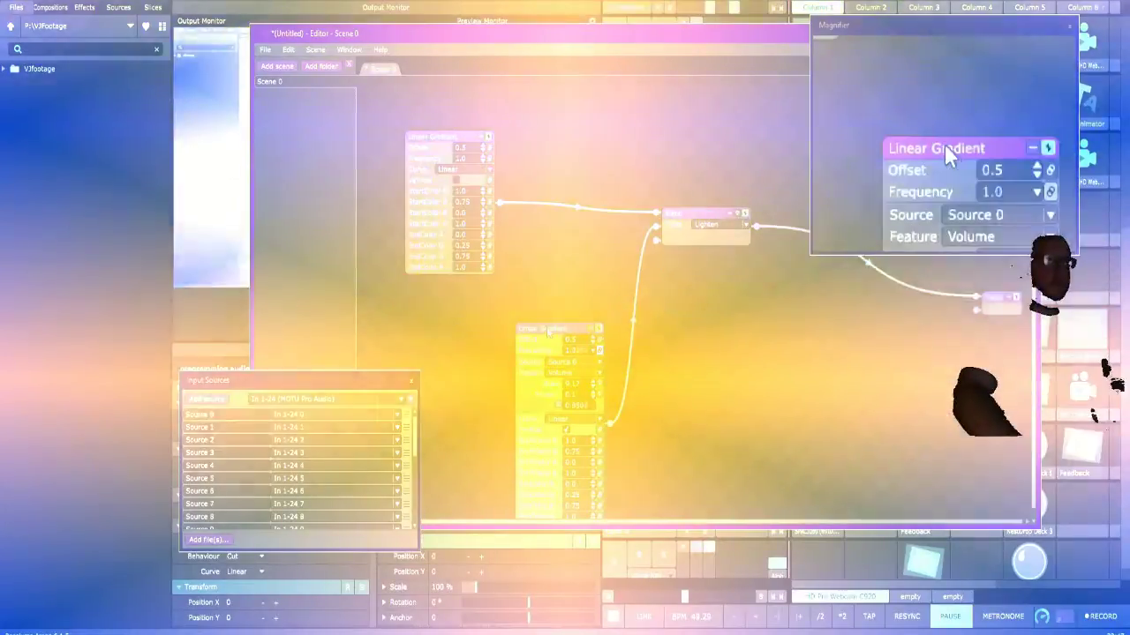
{"action": "left_click_drag", "start_coordinate": [540, 329], "coordinate": [547, 272]}
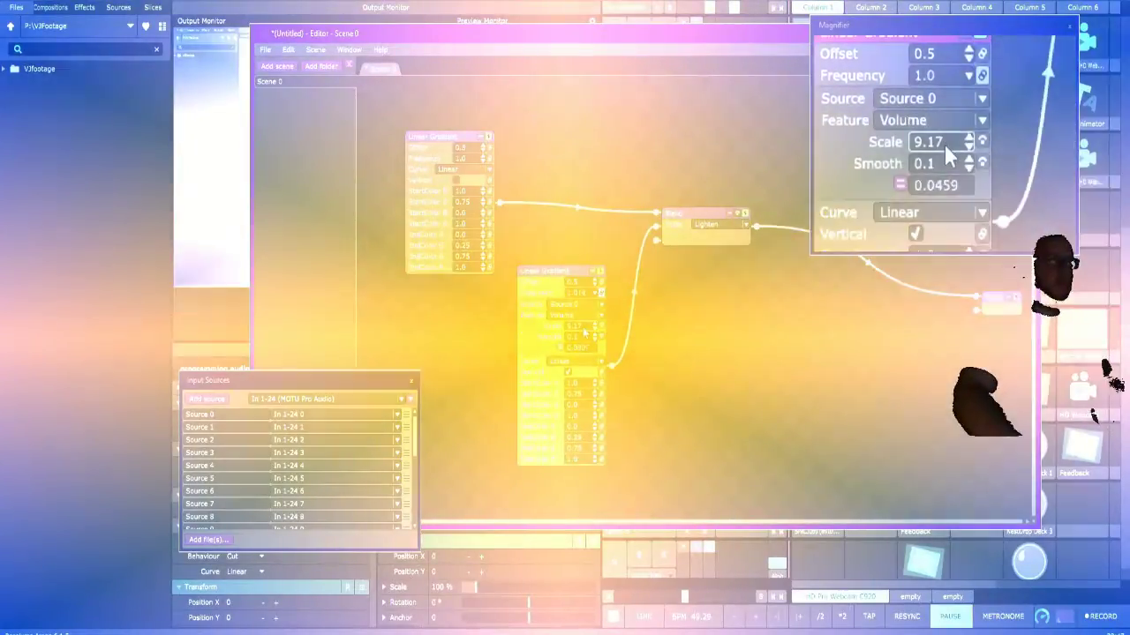
Step: Set the Scale of the second gradient's Frequency link to 25 and on to 50
{"action": "key", "text": "Return"}
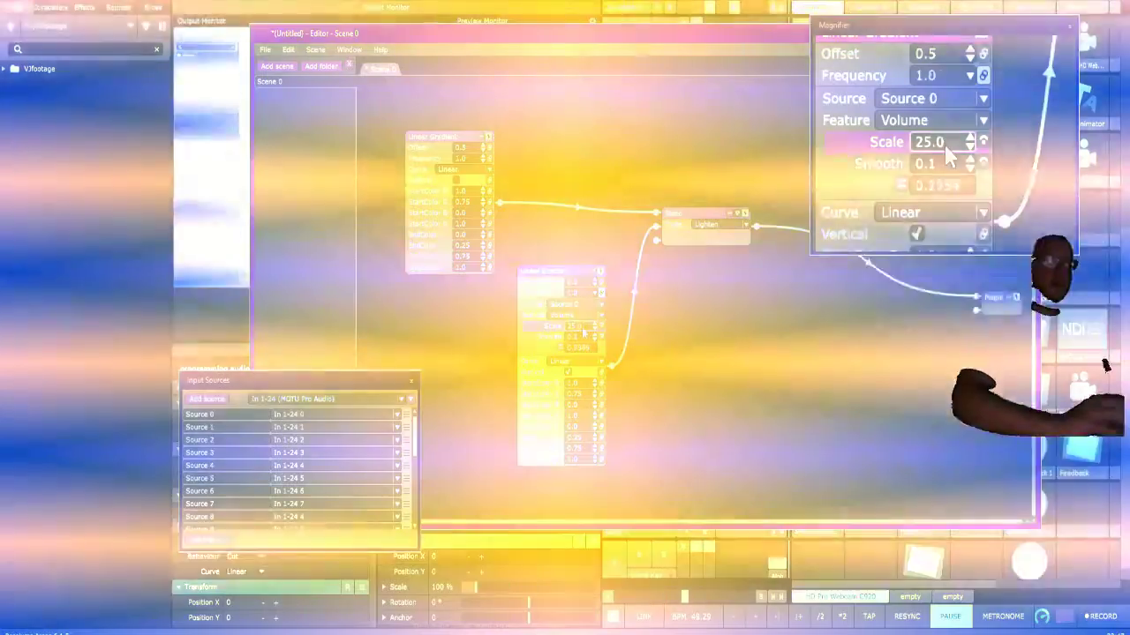
{"action": "double_click", "coordinate": [945, 148]}
{"action": "type", "text": "50"}
{"action": "key", "text": "Return"}
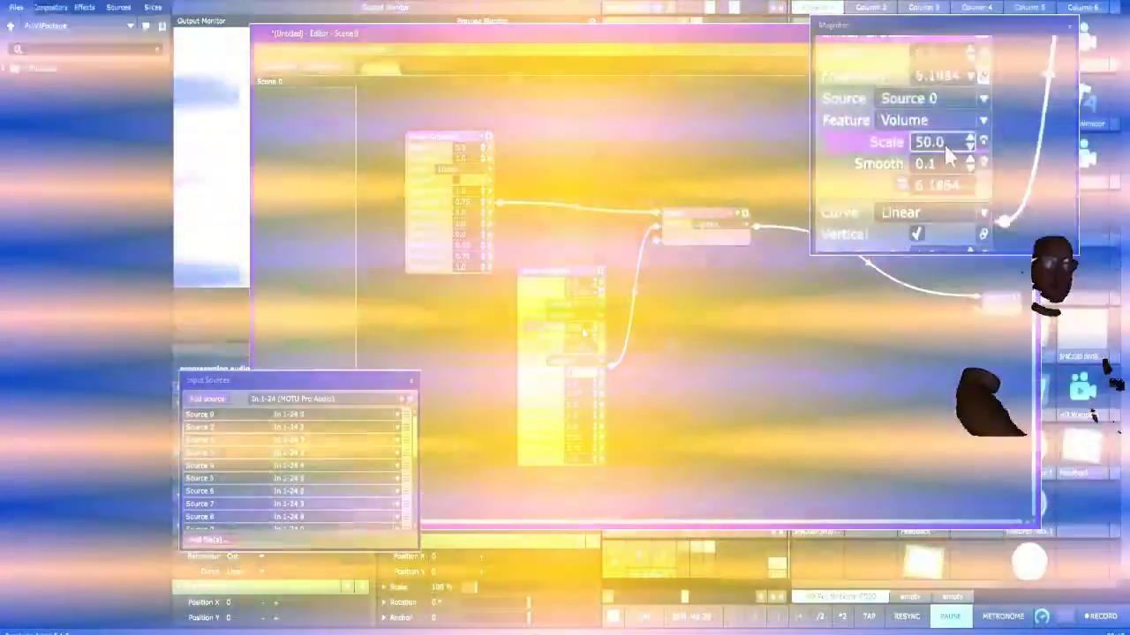
Step: Raise the Smooth value of the second gradient's Frequency link to about 0.44
{"action": "left_click", "coordinate": [944, 145]}
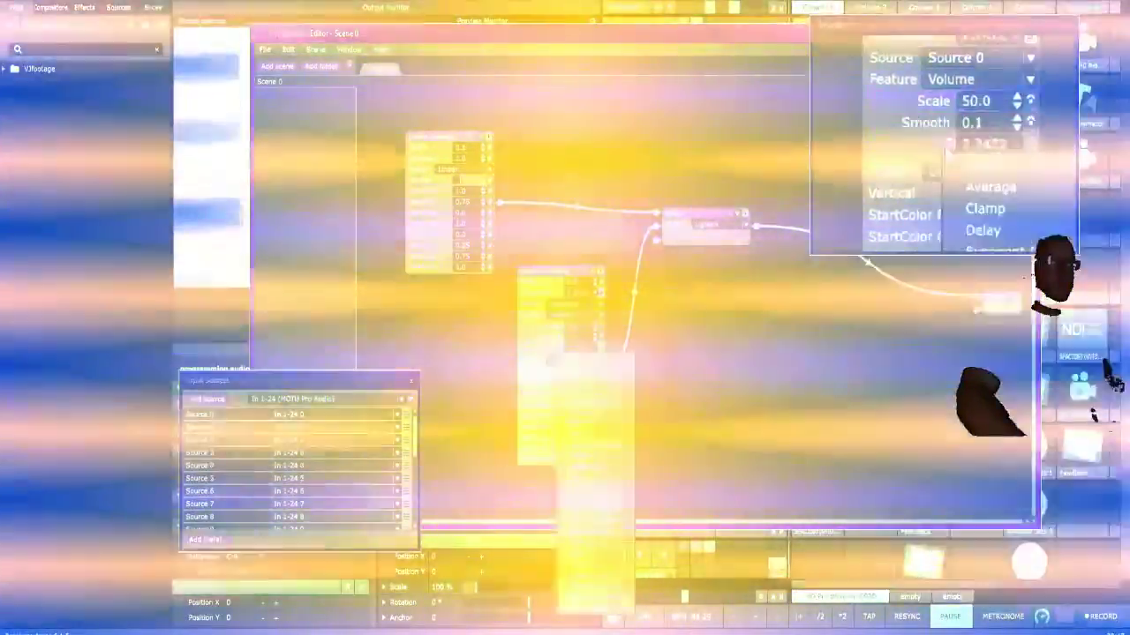
{"action": "left_click", "coordinate": [944, 146]}
{"action": "scroll", "coordinate": [945, 145], "scroll_direction": "up", "scroll_amount": 2}
{"action": "left_click_drag", "start_coordinate": [586, 336], "coordinate": [590, 320]}
{"action": "scroll", "coordinate": [948, 156], "scroll_direction": "up", "scroll_amount": 10}
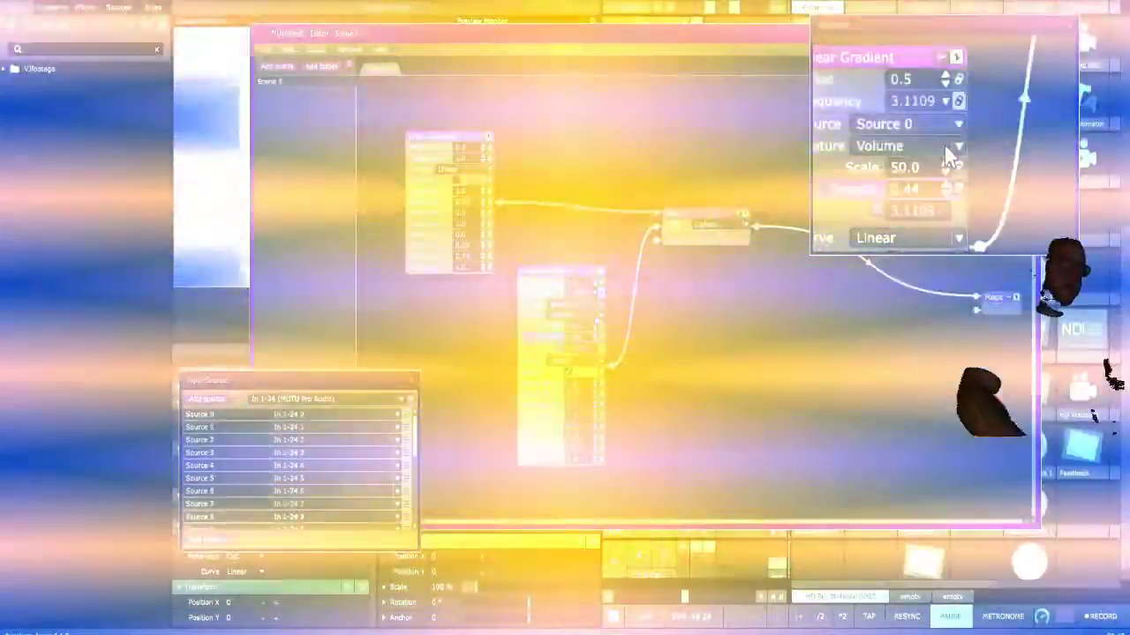
Step: Shift the second gradient node slightly towards the Blend node and set the Blend mode to Multiply
{"action": "left_click_drag", "start_coordinate": [540, 272], "coordinate": [551, 261]}
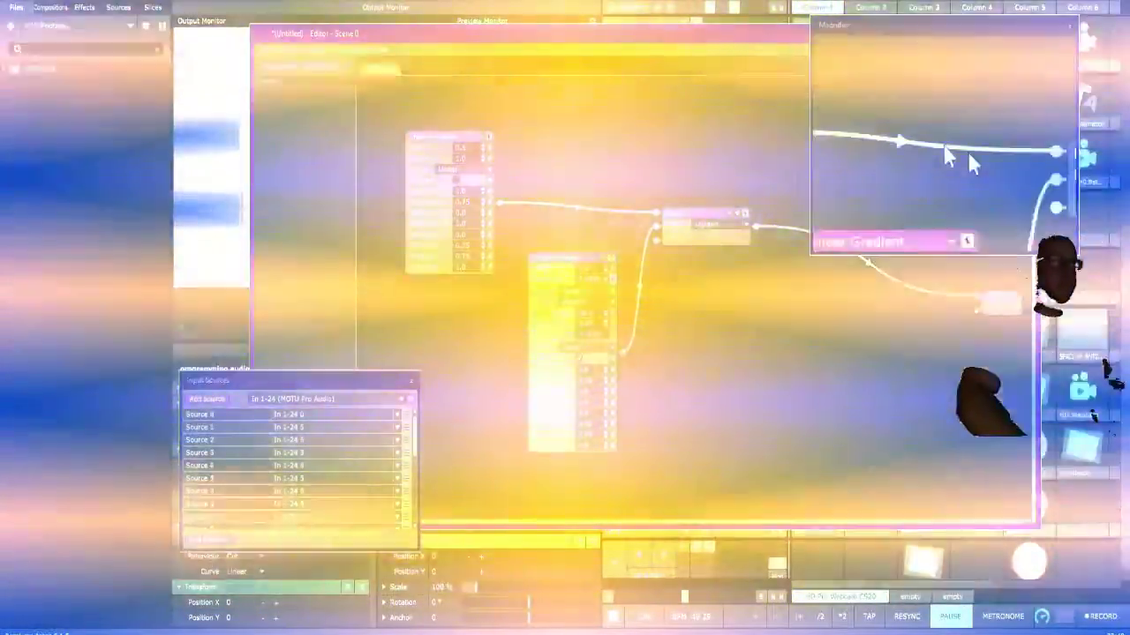
{"action": "left_click", "coordinate": [711, 226]}
{"action": "left_click", "coordinate": [706, 252]}
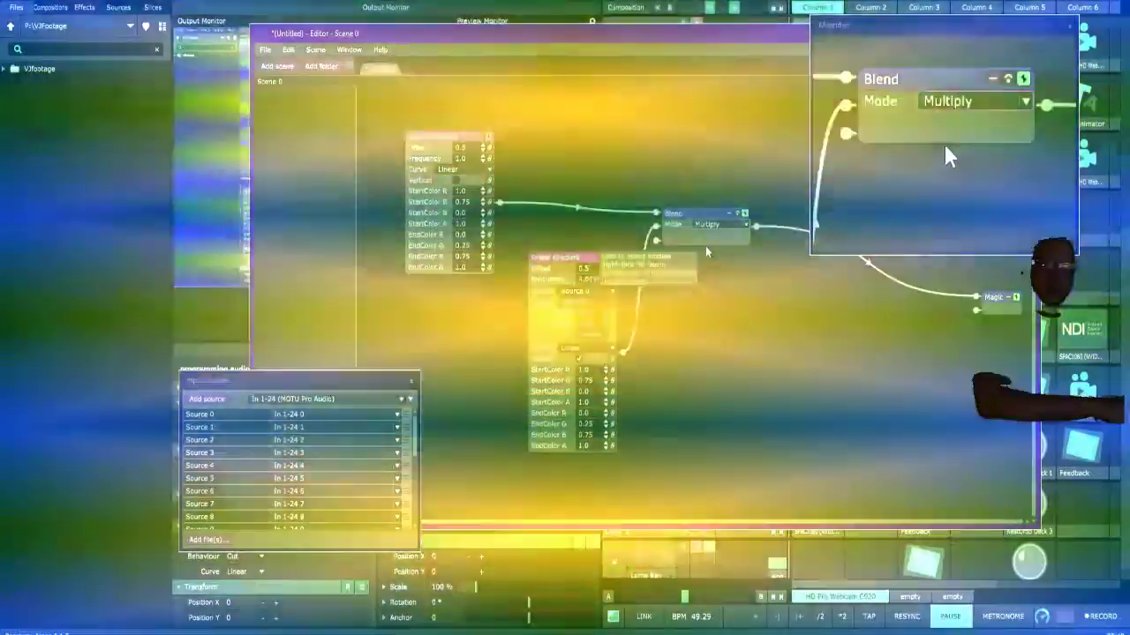
Step: Try the Average mode on the Blend node and return it to Multiply
{"action": "key", "text": "Down"}
{"action": "key", "text": "Down"}
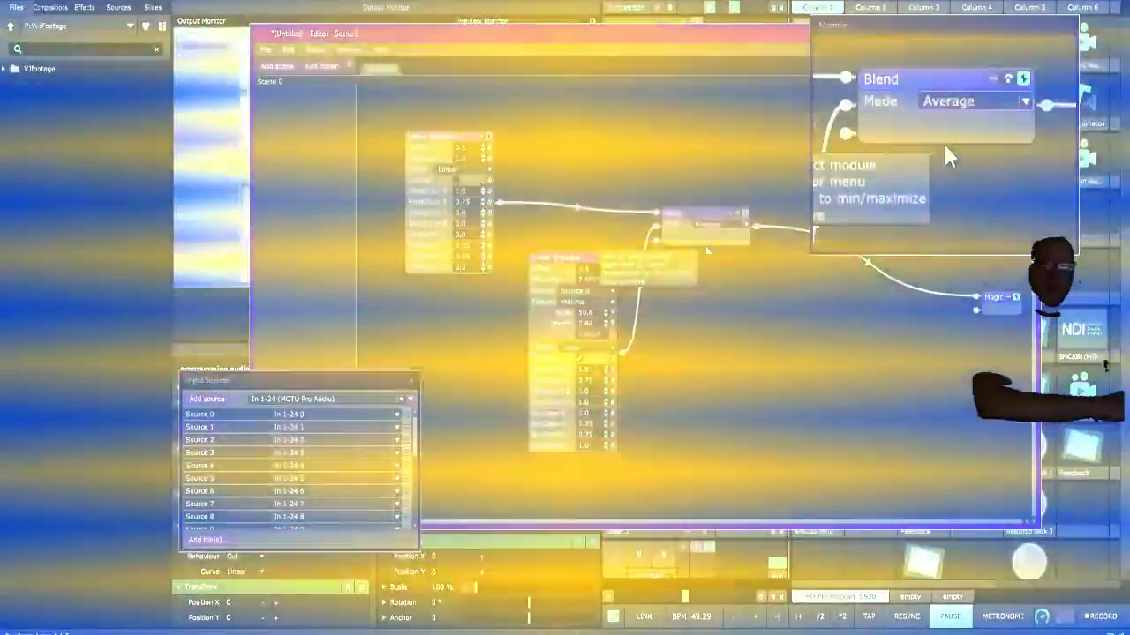
{"action": "key", "text": "Up"}
{"action": "key", "text": "Up"}
{"action": "key", "text": "Down"}
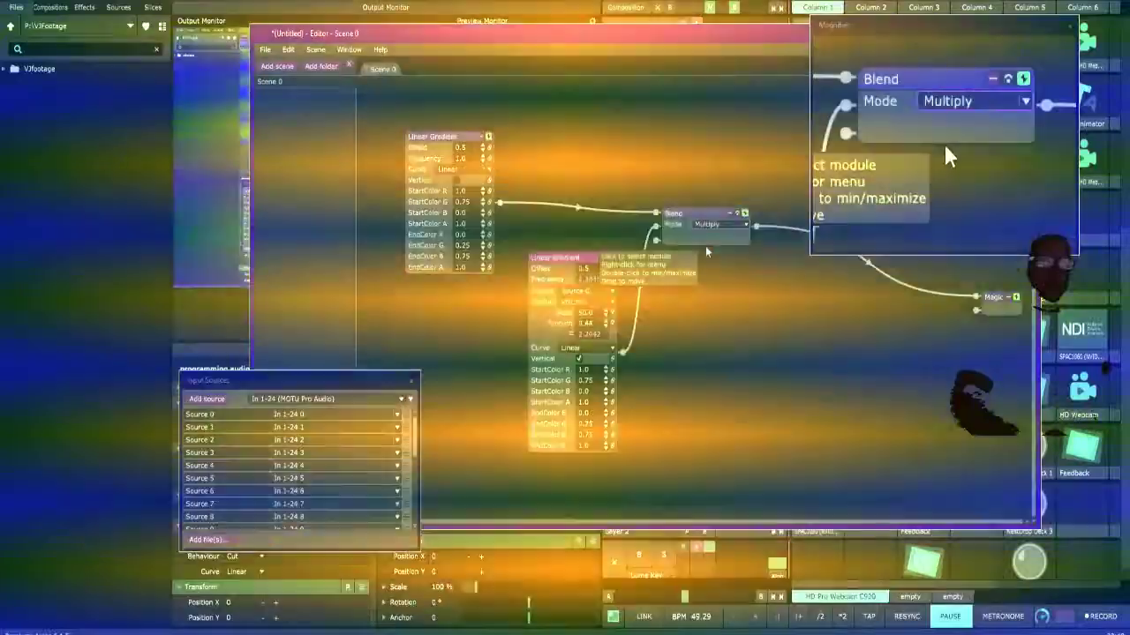
Step: Move the two Linear Gradient nodes further from the Blend node and set the second gradient's Offset to 0.0
{"action": "left_click_drag", "start_coordinate": [569, 259], "coordinate": [563, 265]}
{"action": "left_click_drag", "start_coordinate": [448, 137], "coordinate": [426, 92]}
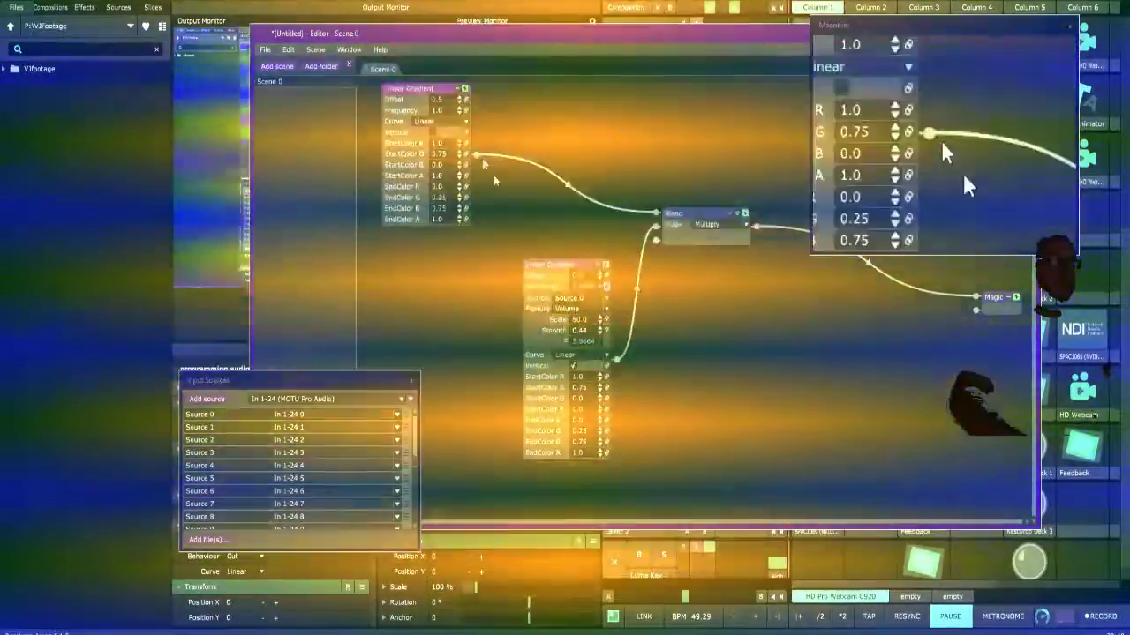
{"action": "mouse_move", "coordinate": [578, 276]}
{"action": "left_mouse_down"}
{"action": "mouse_move", "coordinate": [615, 219]}
{"action": "mouse_move", "coordinate": [573, 298]}
{"action": "left_mouse_up"}
Step: Link the first gradient's Offset to the Volume of Source 0 and add a Random Value modifier to the link
{"action": "mouse_move", "coordinate": [442, 99]}
{"action": "left_mouse_down"}
{"action": "mouse_move", "coordinate": [450, 80]}
{"action": "mouse_move", "coordinate": [461, 91]}
{"action": "mouse_move", "coordinate": [451, 112]}
{"action": "left_mouse_up"}
{"action": "left_click", "coordinate": [466, 100]}
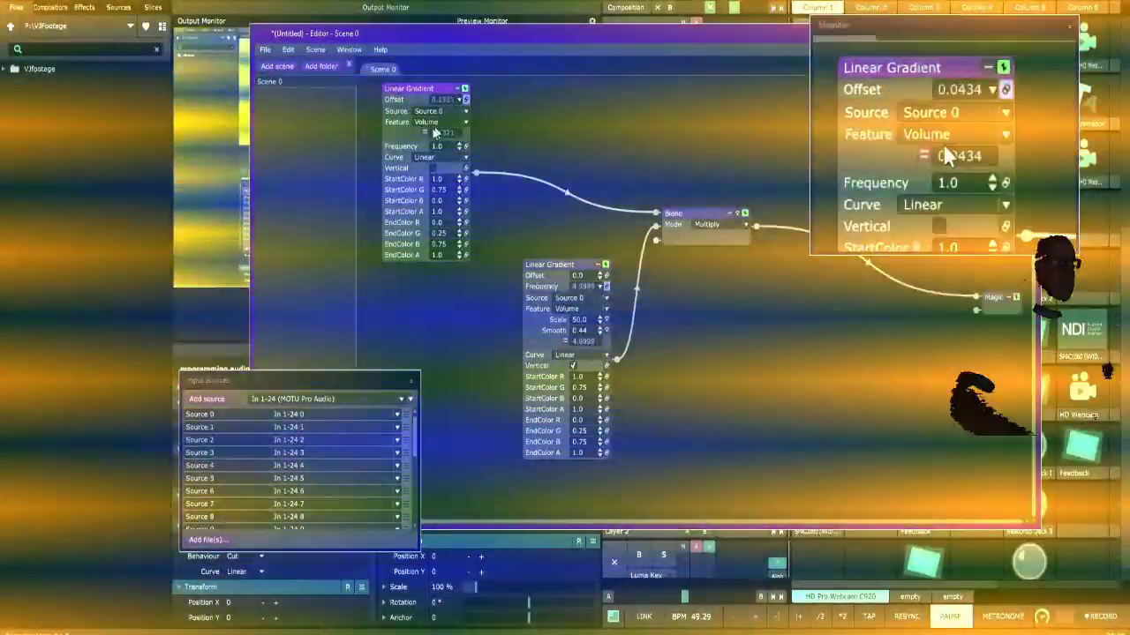
{"action": "left_click", "coordinate": [426, 133]}
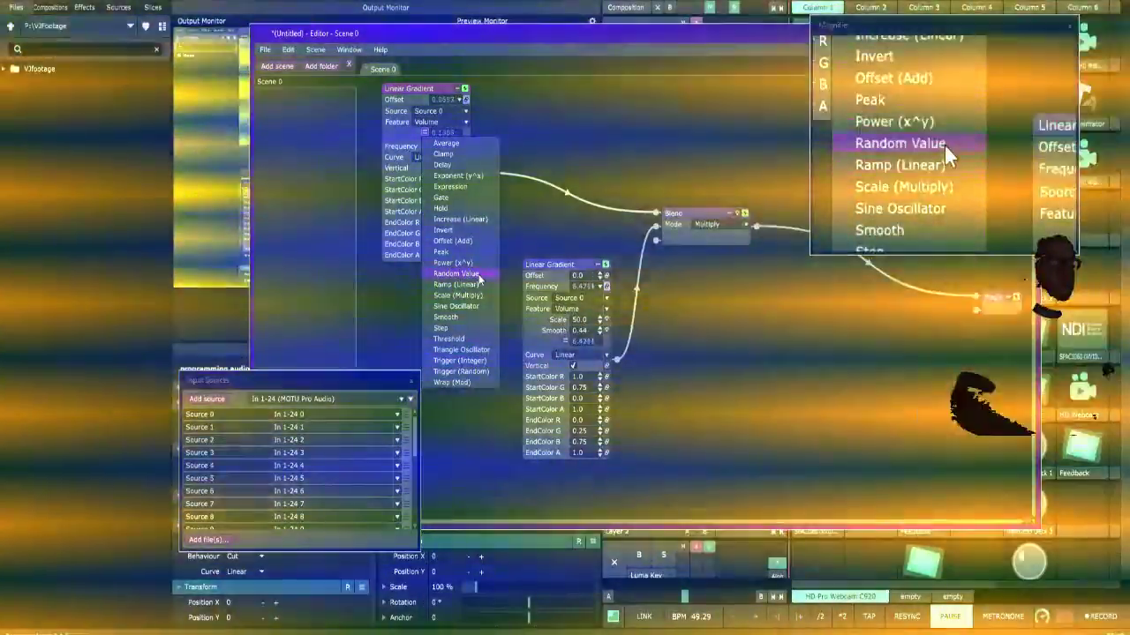
{"action": "left_click", "coordinate": [479, 279]}
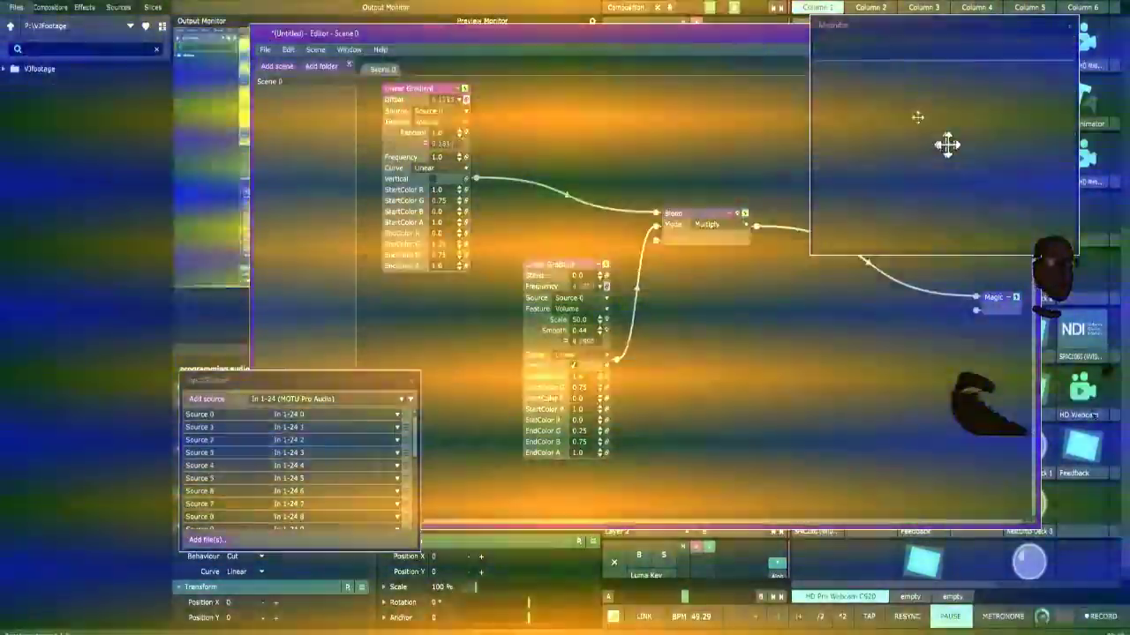
Step: Move the Magnifier window clear of the node graph and raise Discord's level slightly in the Volume Mixer
{"action": "left_click_drag", "start_coordinate": [945, 144], "coordinate": [140, 137]}
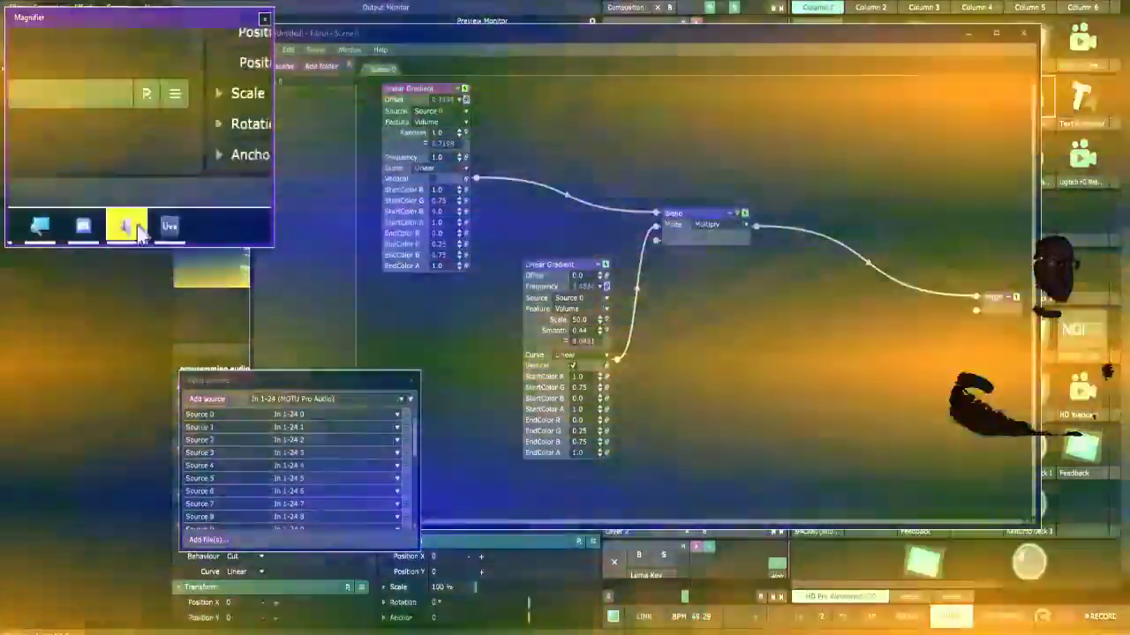
{"action": "left_click", "coordinate": [343, 634]}
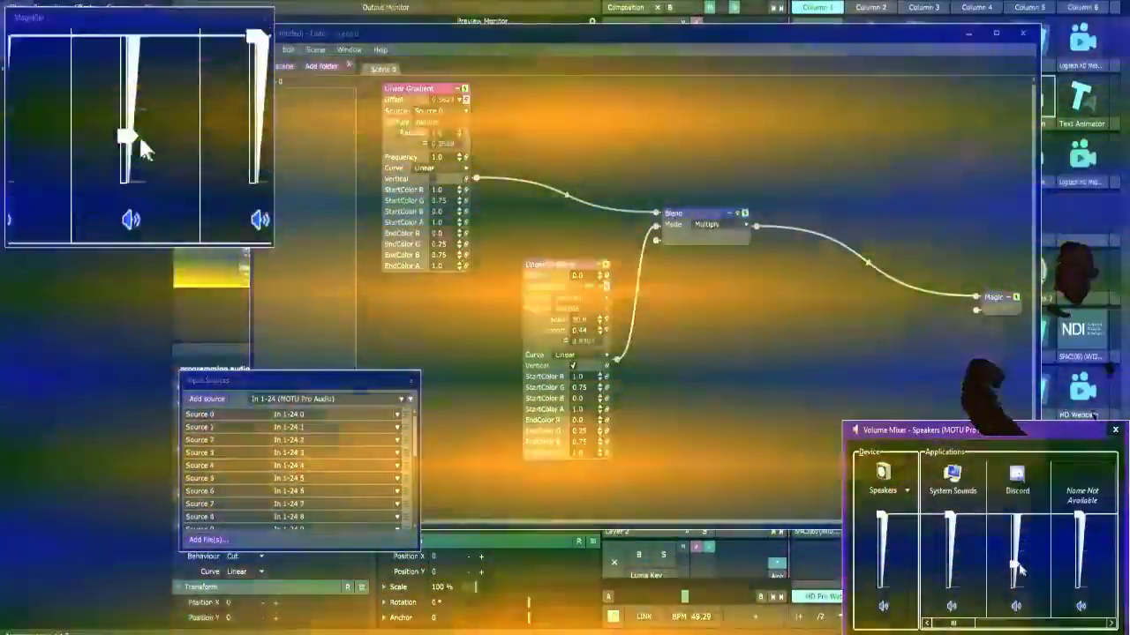
{"action": "left_click_drag", "start_coordinate": [1015, 560], "coordinate": [1016, 546]}
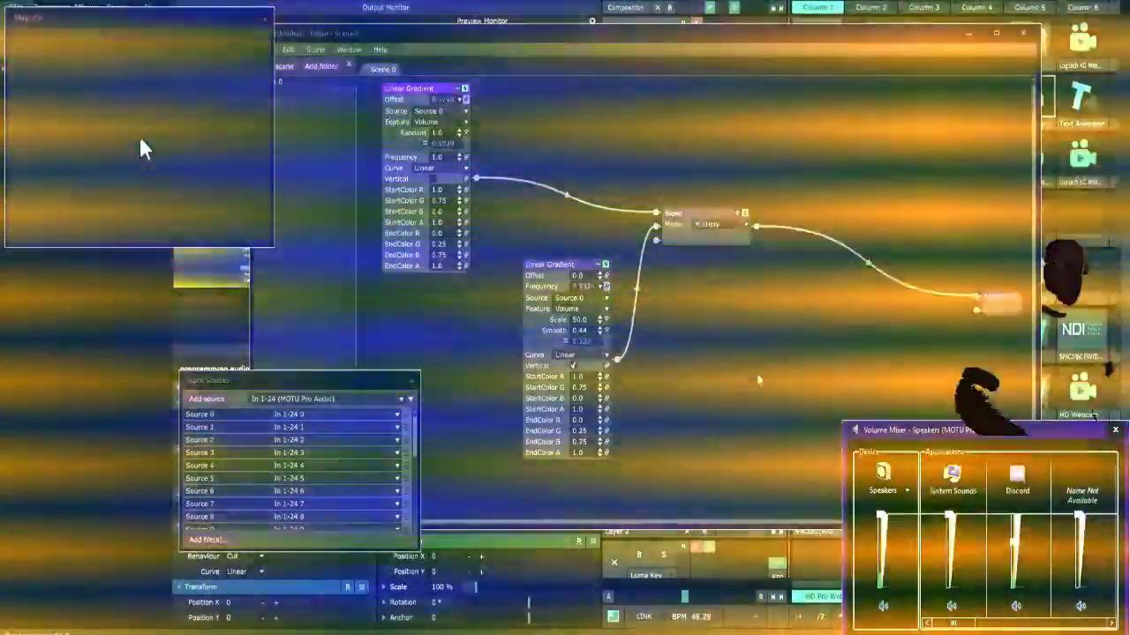
{"action": "left_click", "coordinate": [757, 378]}
Step: Stack the second gradient beneath the first, place the Blend node beside them and move the Input Sources window off the nodes
{"action": "left_click_drag", "start_coordinate": [688, 217], "coordinate": [706, 115]}
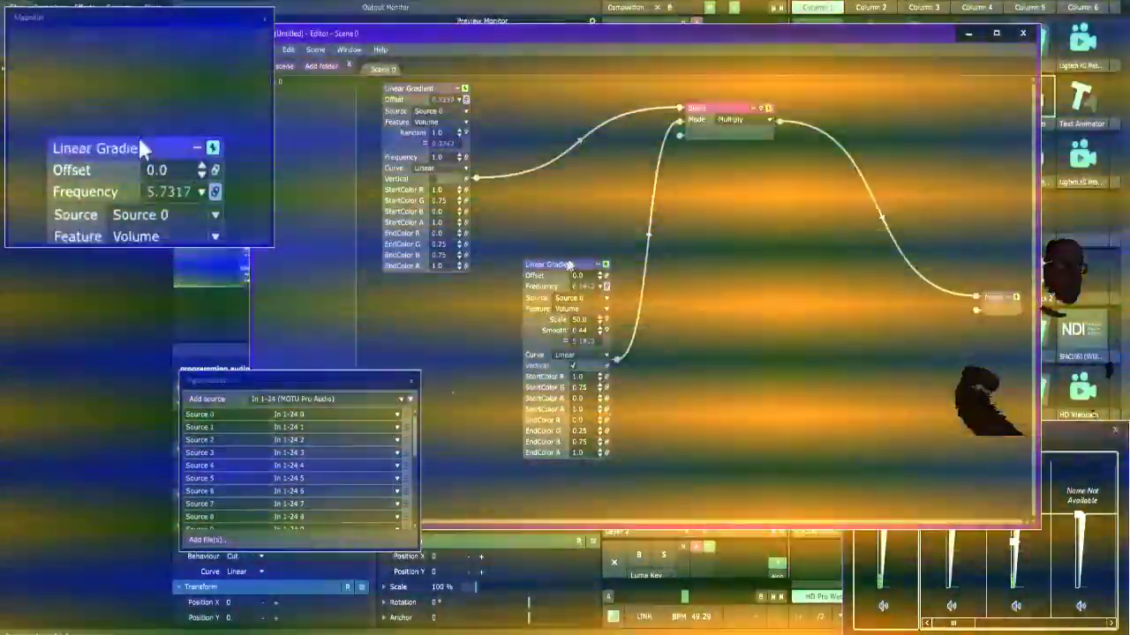
{"action": "left_click_drag", "start_coordinate": [567, 265], "coordinate": [432, 281]}
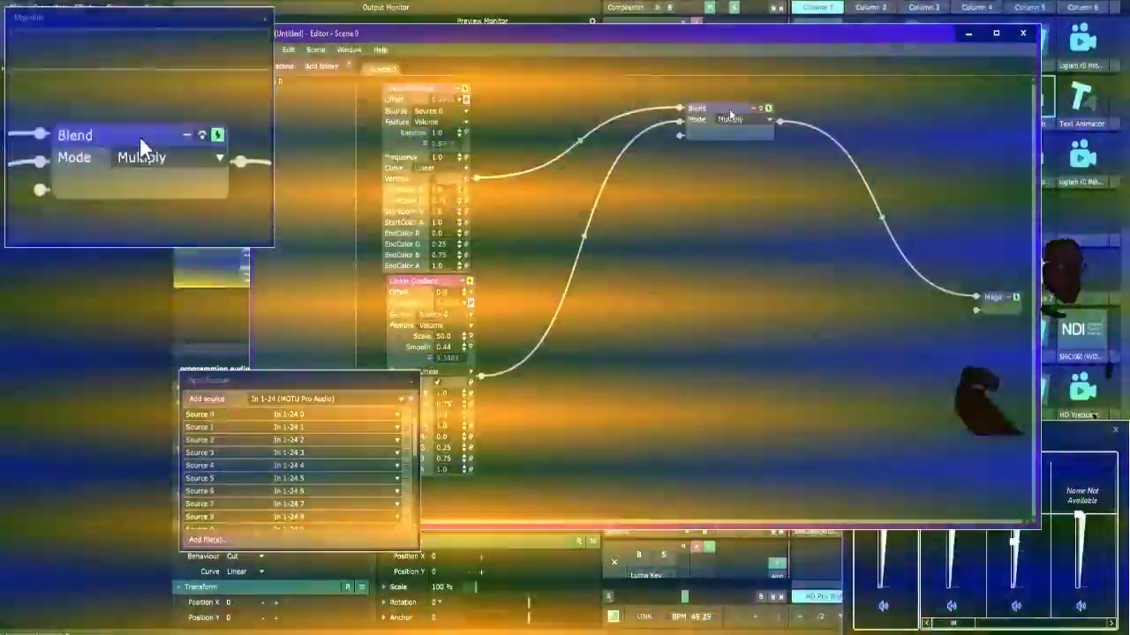
{"action": "left_click_drag", "start_coordinate": [730, 116], "coordinate": [569, 101]}
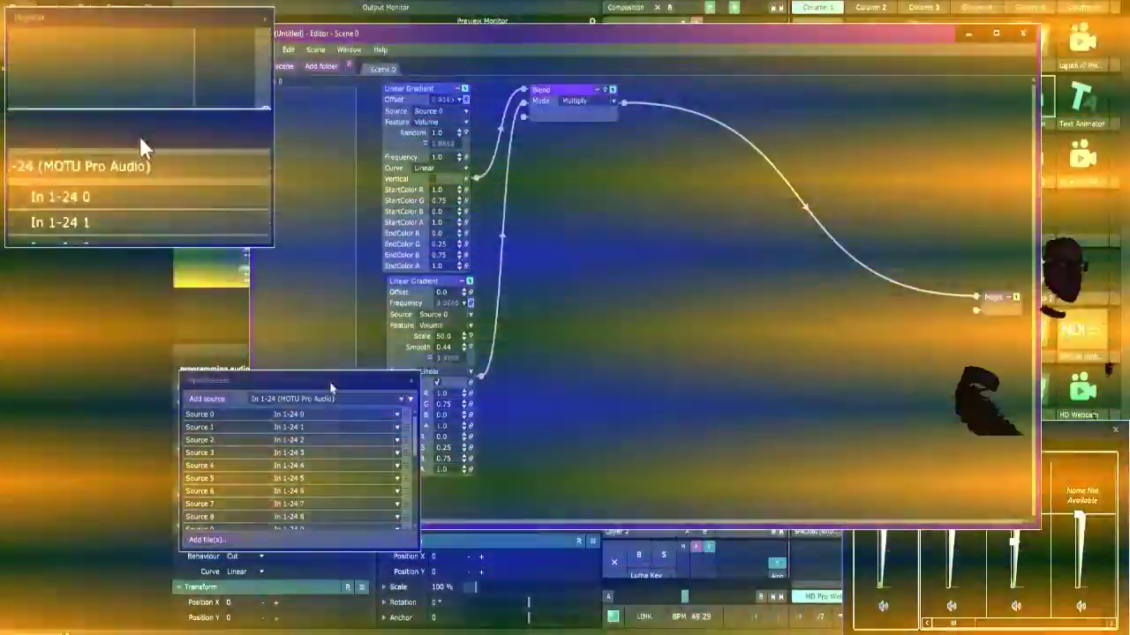
{"action": "left_click_drag", "start_coordinate": [331, 388], "coordinate": [281, 367]}
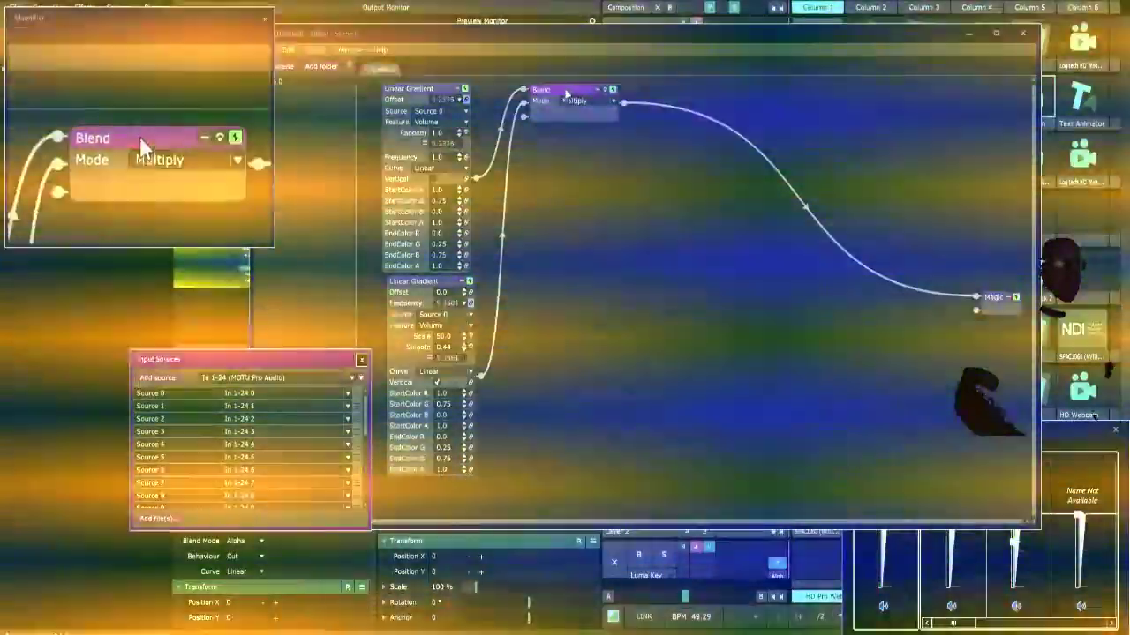
{"action": "left_click_drag", "start_coordinate": [566, 92], "coordinate": [591, 95]}
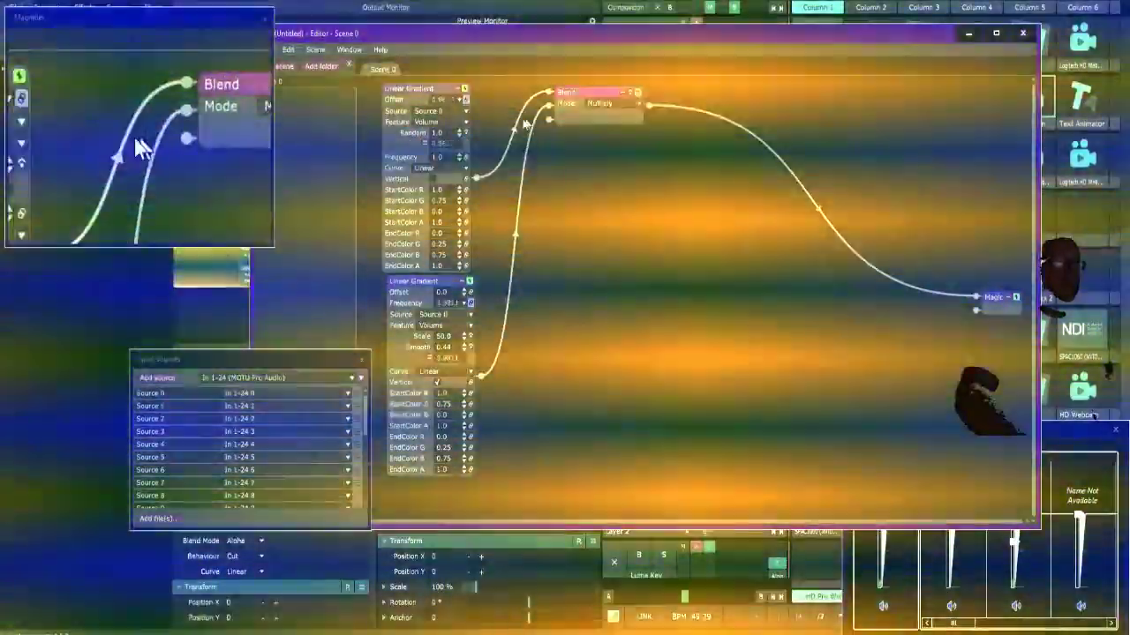
Step: Insert a Trails effect between the first gradient and the Blend node, and shift Blend further along to make room
{"action": "right_click", "coordinate": [520, 122]}
{"action": "mouse_move", "coordinate": [540, 126]}
{"action": "mouse_move", "coordinate": [616, 182]}
{"action": "mouse_move", "coordinate": [628, 212]}
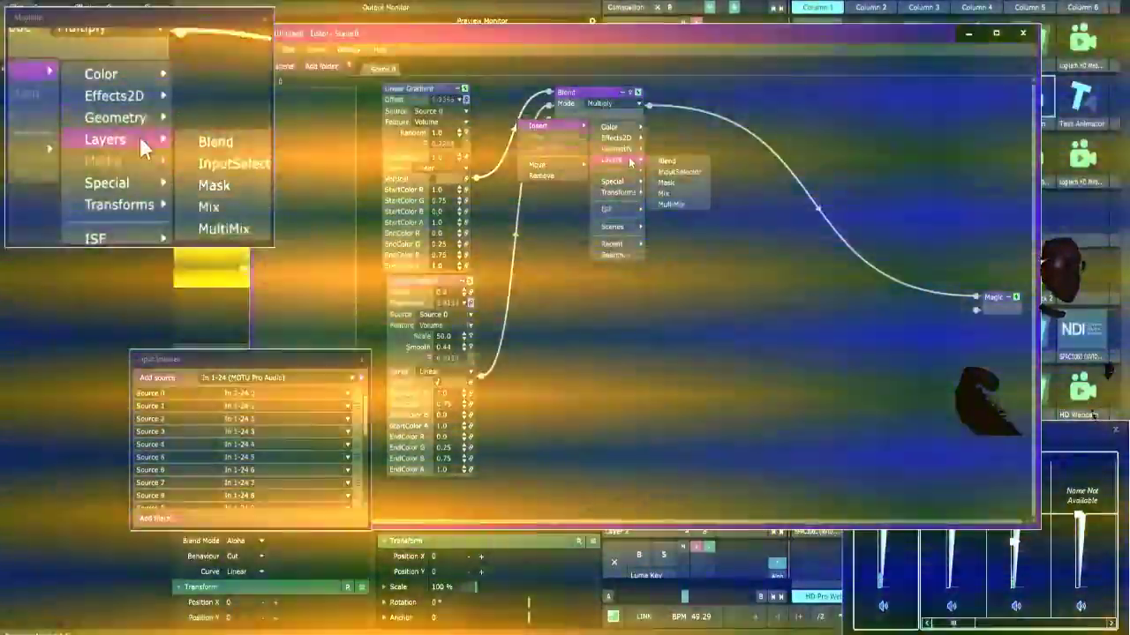
{"action": "mouse_move", "coordinate": [628, 152]}
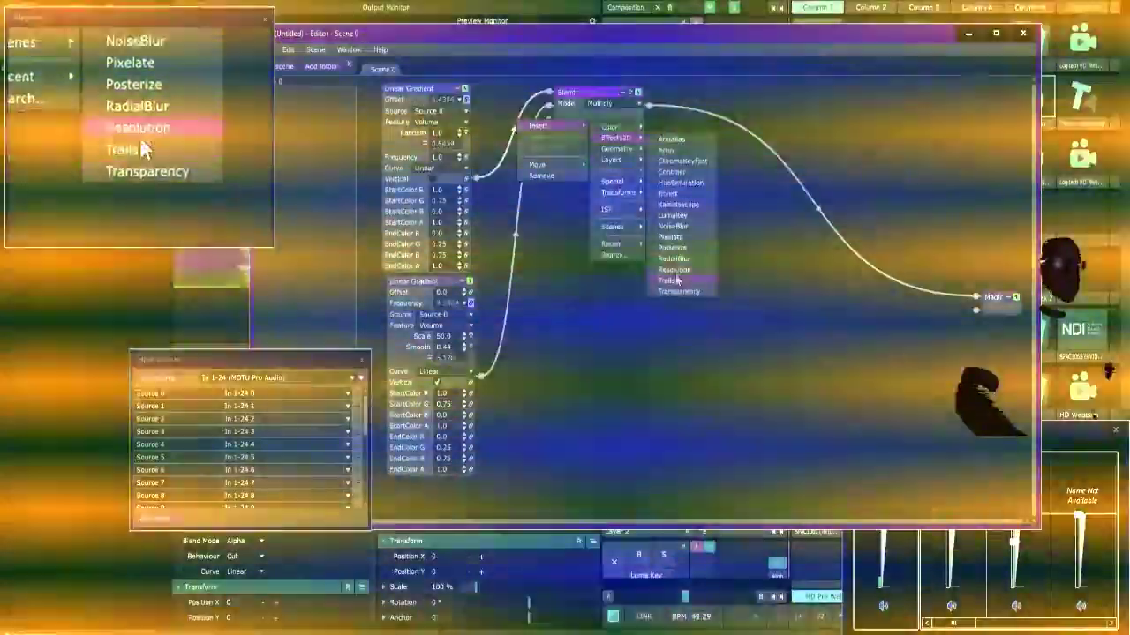
{"action": "left_click", "coordinate": [673, 281]}
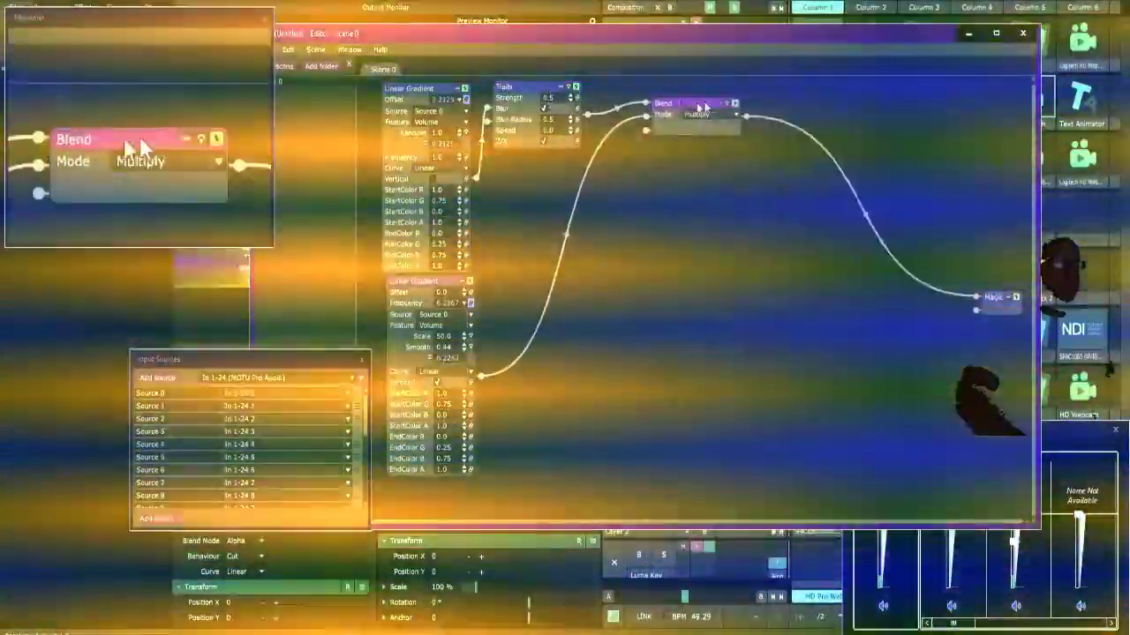
{"action": "left_click_drag", "start_coordinate": [705, 106], "coordinate": [748, 108]}
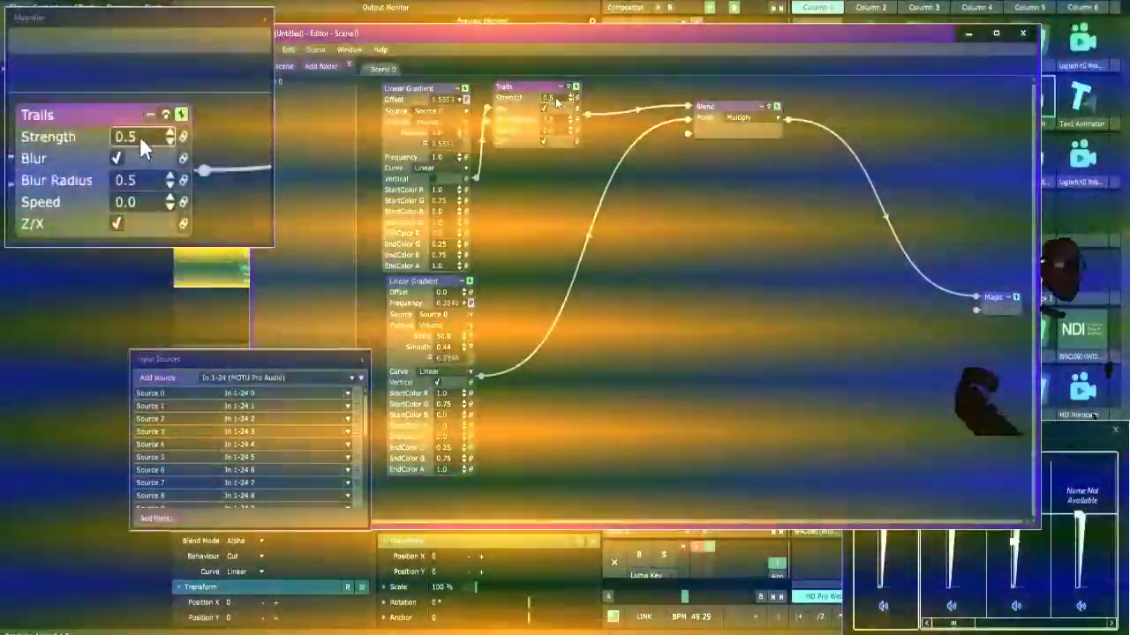
Step: Set the Trails effect's Strength to 0.7 and its Speed to 4.3
{"action": "left_click_drag", "start_coordinate": [555, 98], "coordinate": [564, 66]}
{"action": "scroll", "coordinate": [554, 99], "scroll_direction": "down", "scroll_amount": 4}
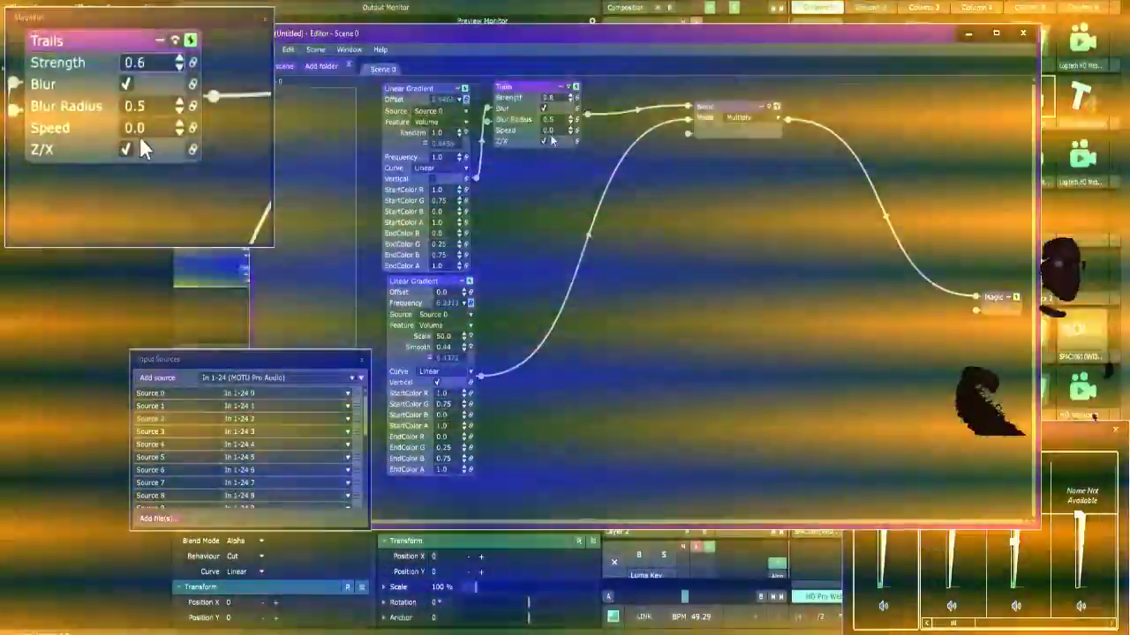
{"action": "key", "text": "Up"}
{"action": "key", "text": "Up"}
{"action": "key", "text": "Up"}
{"action": "key", "text": "Up"}
{"action": "key", "text": "Down"}
{"action": "key", "text": "Down"}
{"action": "key", "text": "Down"}
{"action": "left_click_drag", "start_coordinate": [556, 131], "coordinate": [562, 97]}
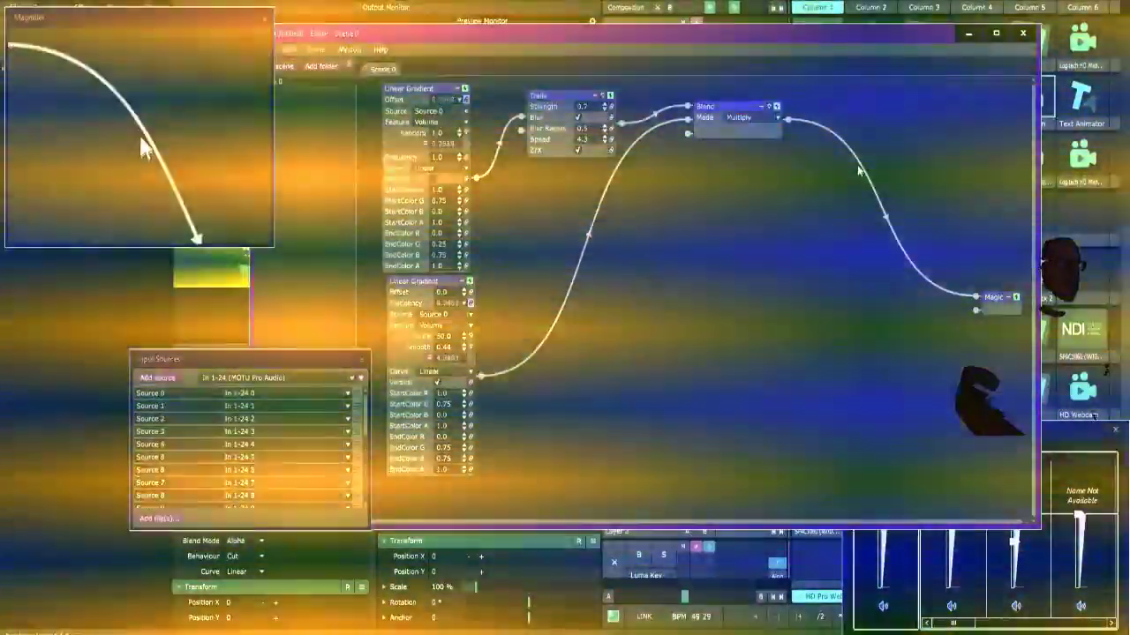
Step: Paste a copy of the Trails node between the Blend and Magic nodes and set its Strength to 1.0
{"action": "right_click", "coordinate": [858, 171]}
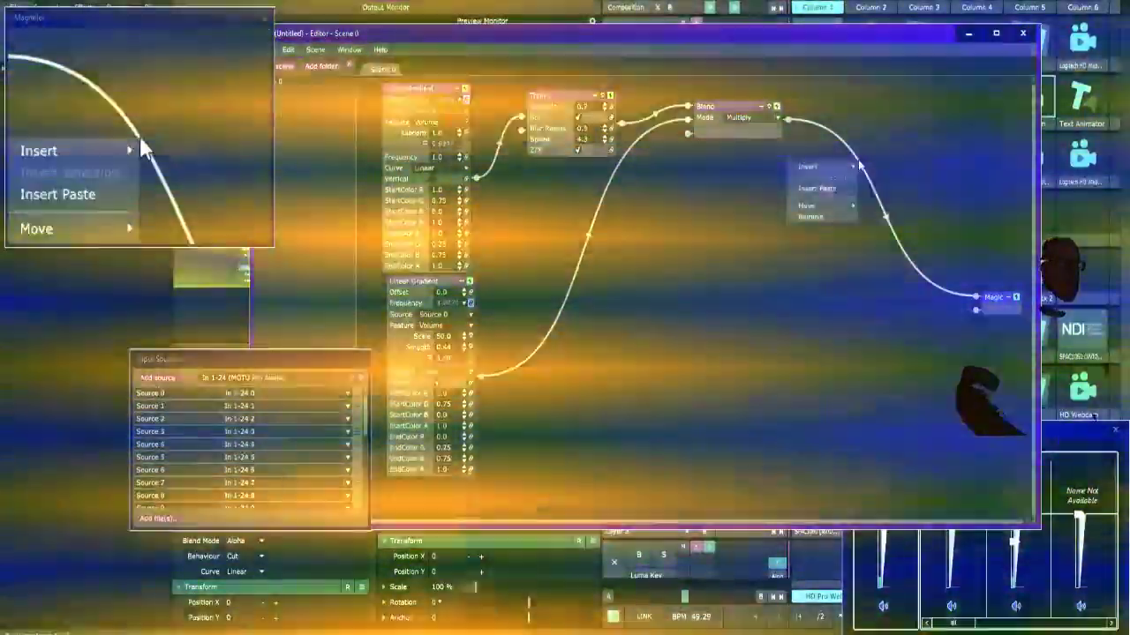
{"action": "left_click", "coordinate": [836, 193]}
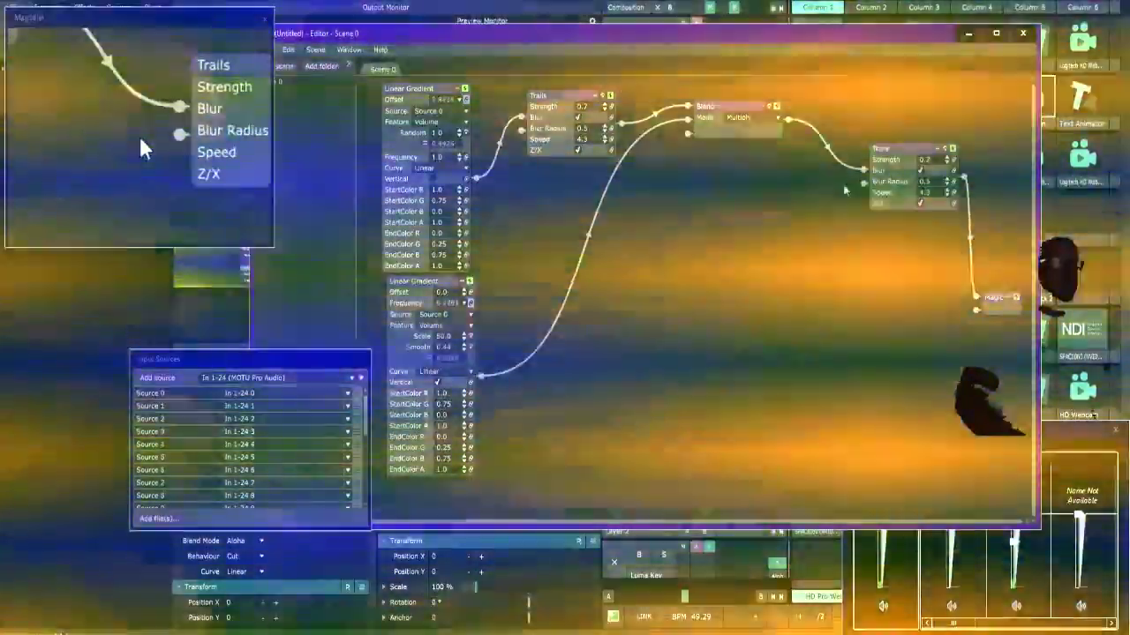
{"action": "left_click", "coordinate": [602, 95]}
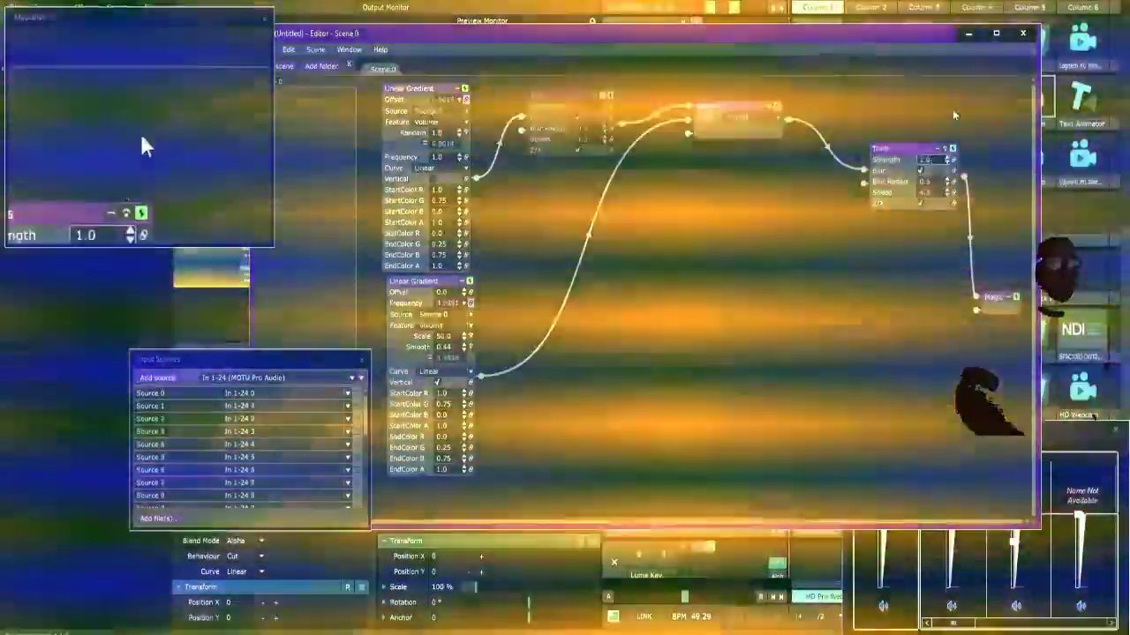
{"action": "left_click_drag", "start_coordinate": [933, 181], "coordinate": [936, 217]}
Step: Delete both Trails nodes and reposition the Blend node near the upper edge of the graph
{"action": "key", "text": "Delete"}
{"action": "key", "text": "Delete"}
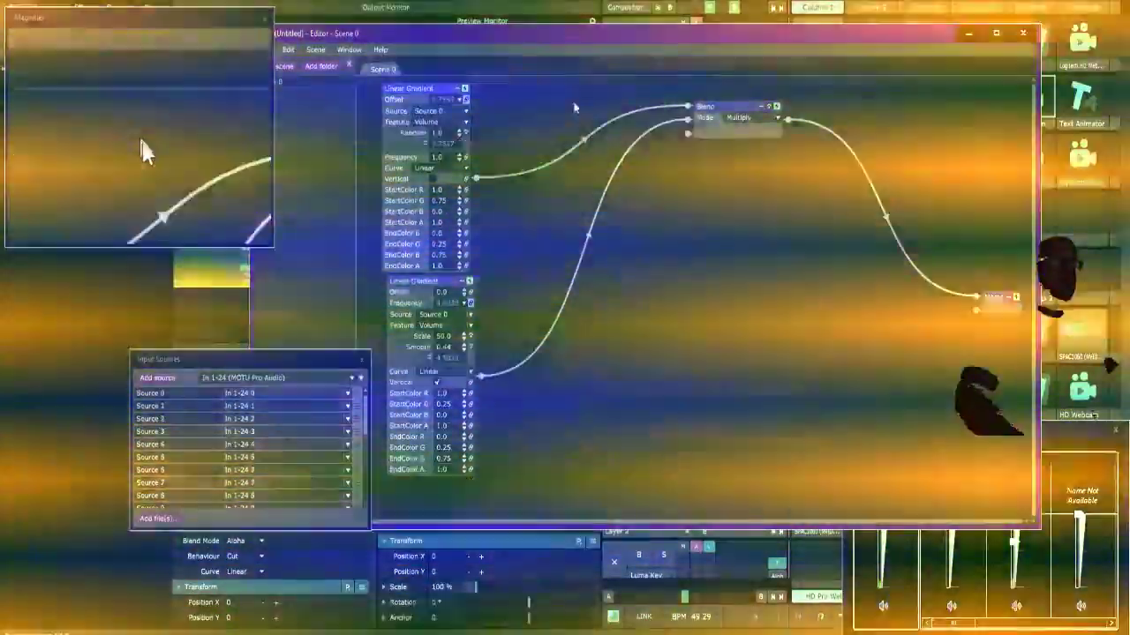
{"action": "left_click_drag", "start_coordinate": [706, 110], "coordinate": [648, 103]}
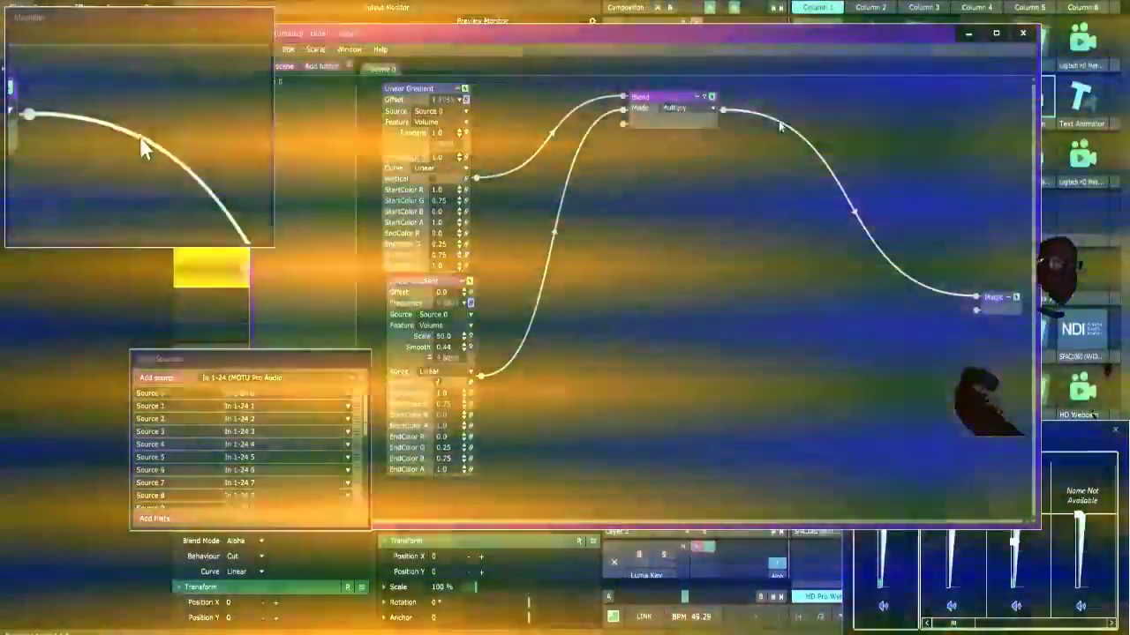
{"action": "left_click_drag", "start_coordinate": [659, 101], "coordinate": [711, 98]}
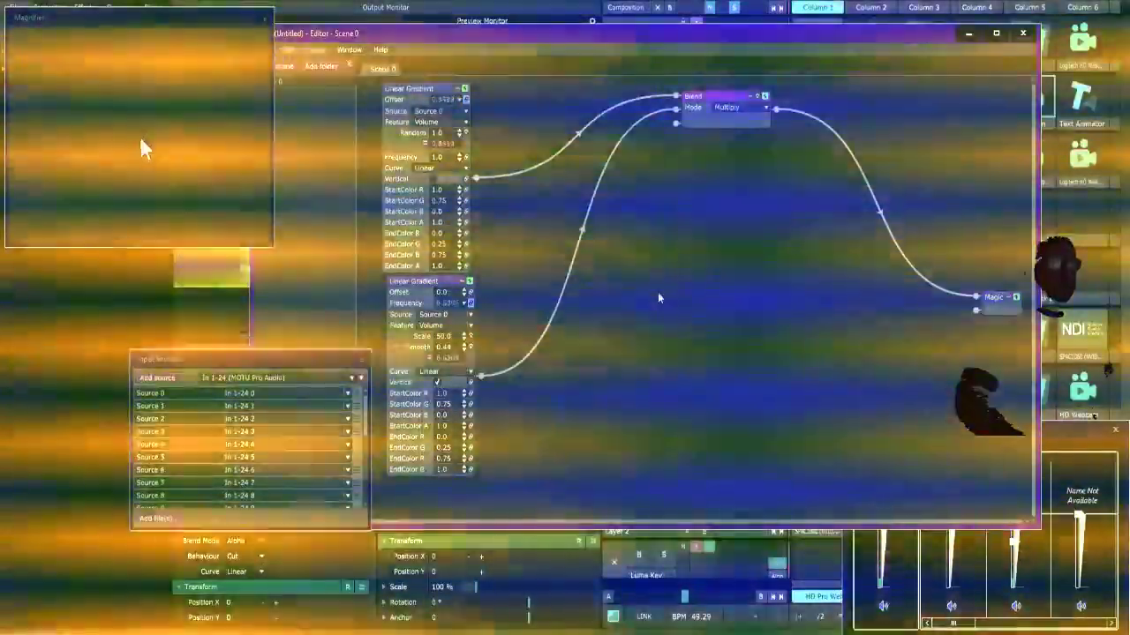
Step: Try an ISF HorizVertHold node between Blend and Magic with Horiz. Hold -0.45 and Vert. Hold 0.45, and delete it
{"action": "right_click", "coordinate": [838, 145]}
{"action": "mouse_move", "coordinate": [840, 146]}
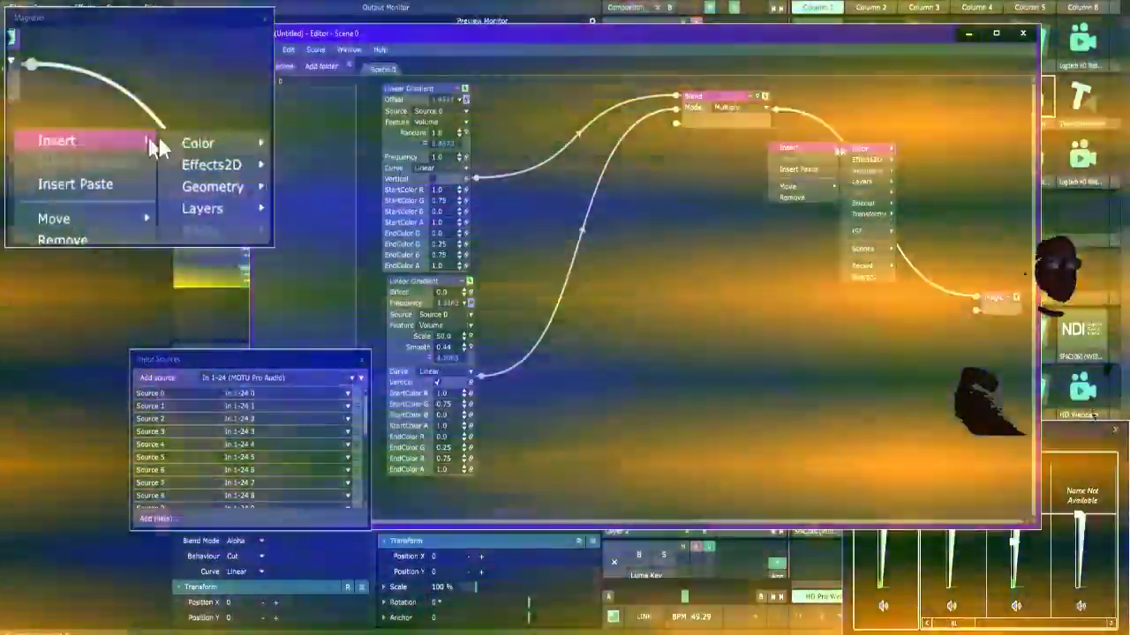
{"action": "mouse_move", "coordinate": [868, 216]}
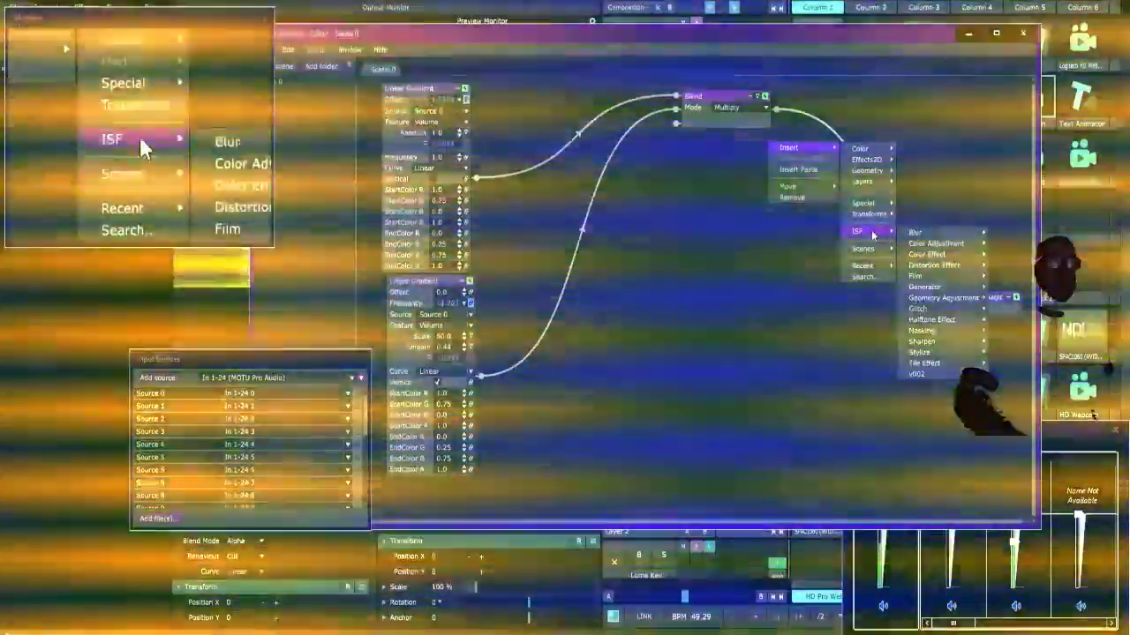
{"action": "mouse_move", "coordinate": [946, 297]}
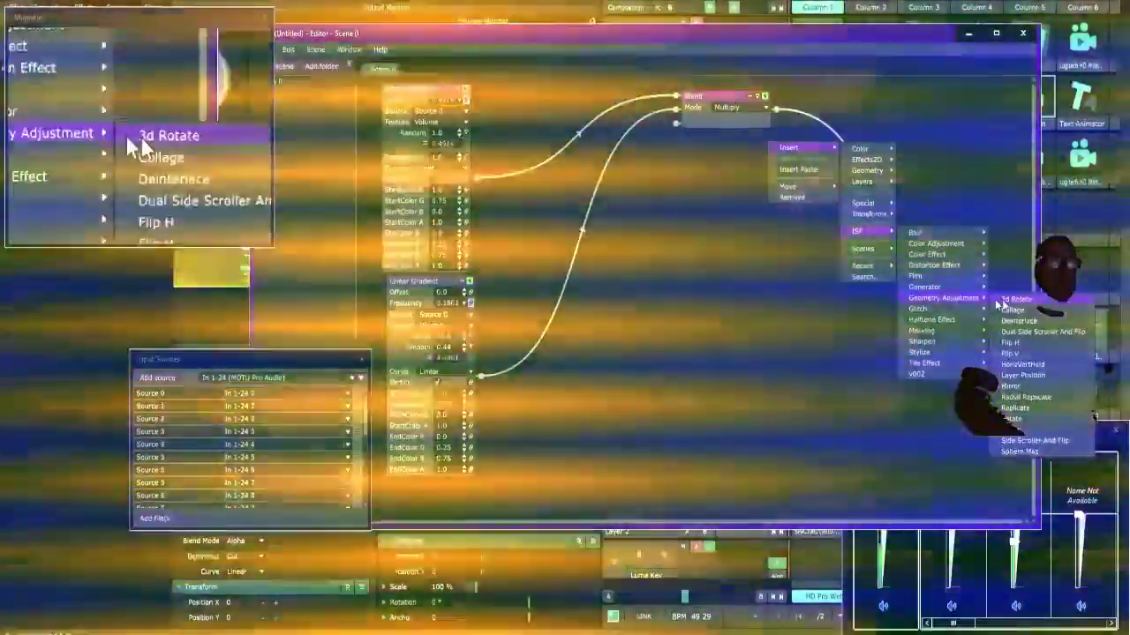
{"action": "left_click", "coordinate": [1020, 365]}
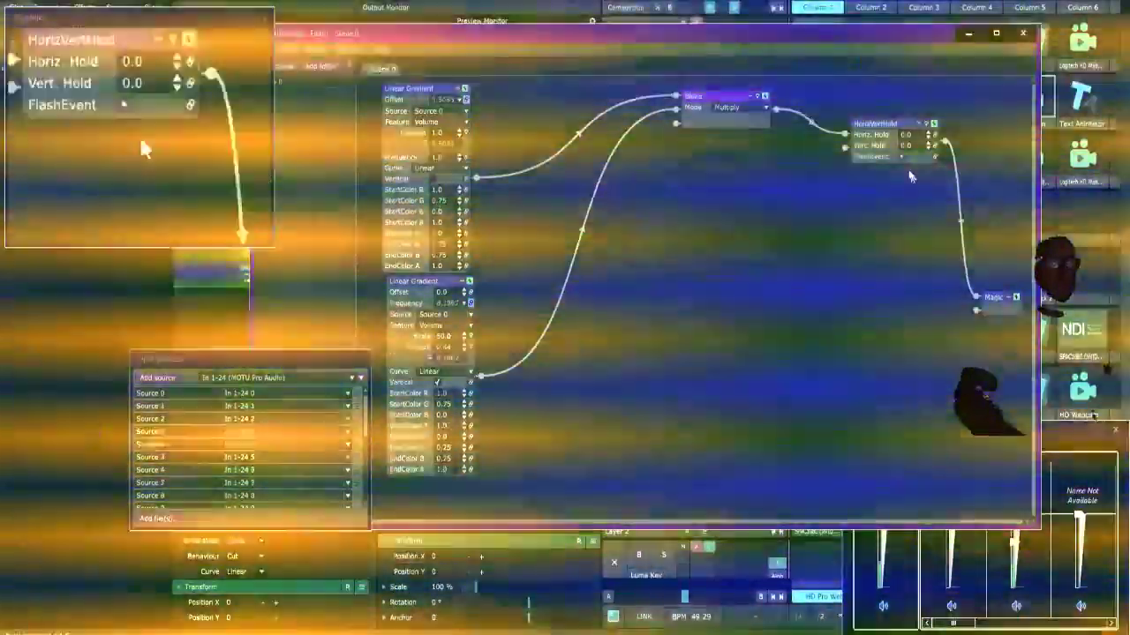
{"action": "left_click_drag", "start_coordinate": [915, 138], "coordinate": [918, 143]}
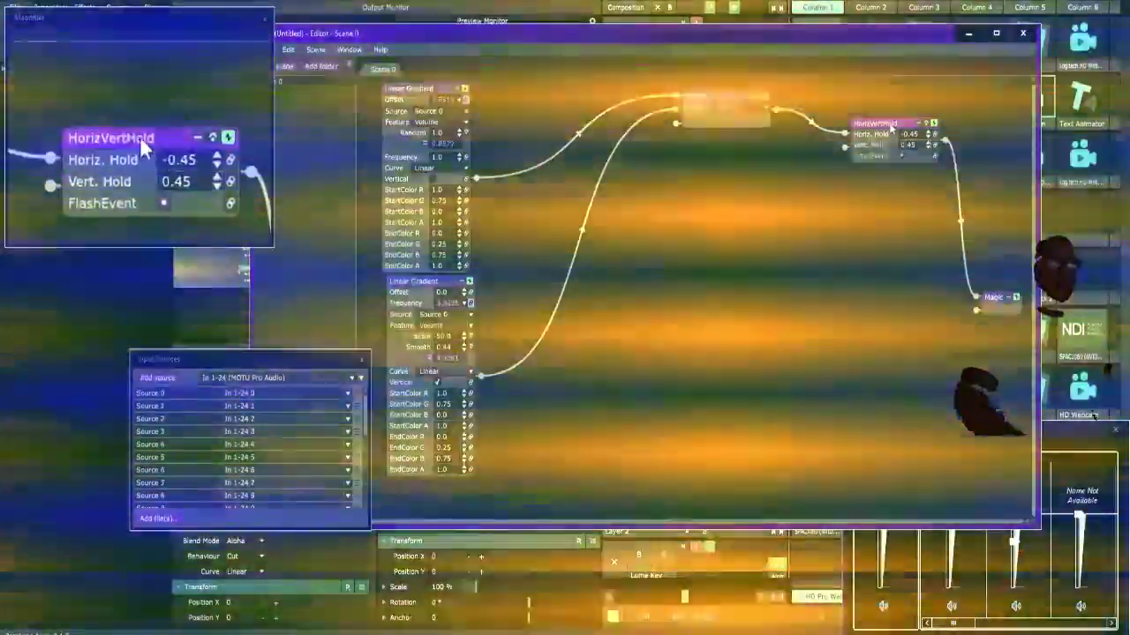
{"action": "key", "text": "Delete"}
{"action": "right_click", "coordinate": [566, 276]}
{"action": "mouse_move", "coordinate": [565, 278]}
{"action": "mouse_move", "coordinate": [603, 344]}
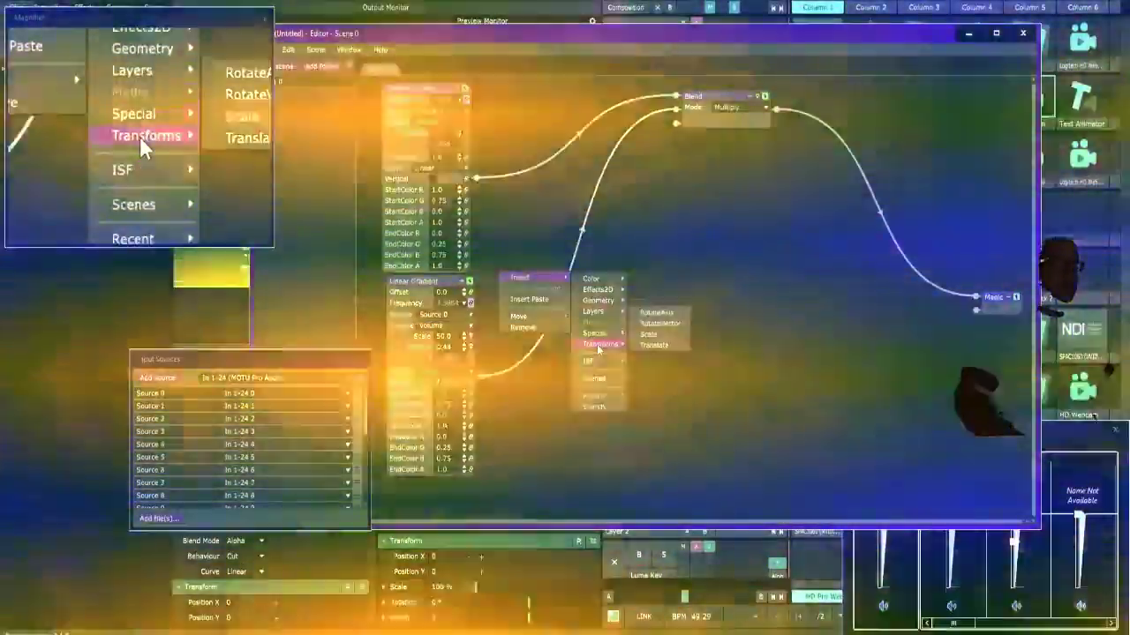
{"action": "mouse_move", "coordinate": [593, 312]}
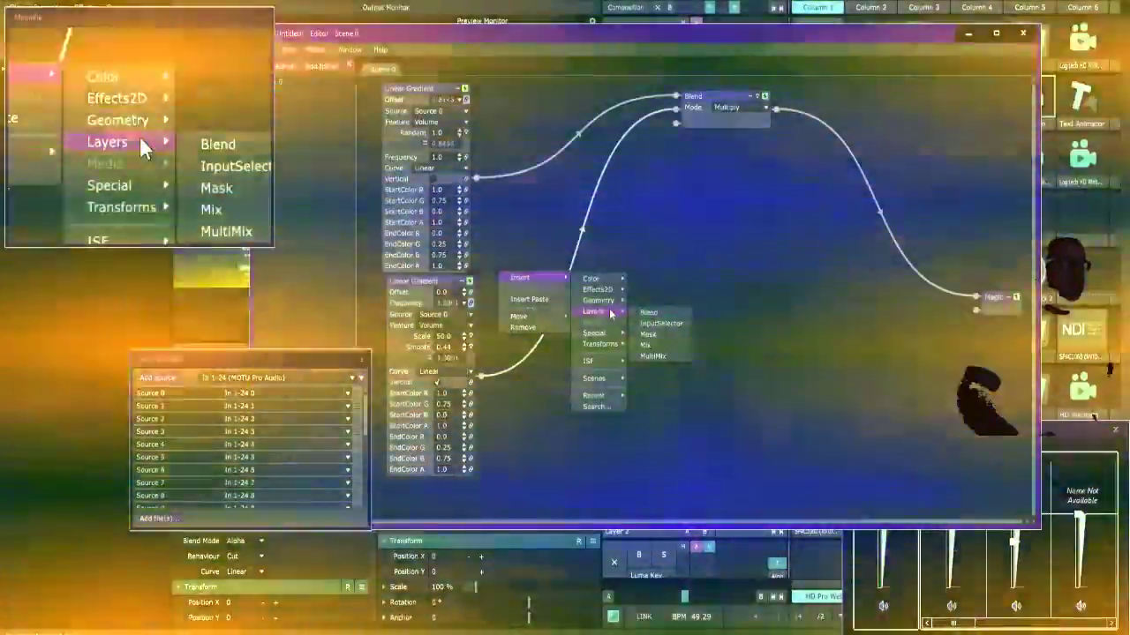
{"action": "left_click", "coordinate": [646, 275]}
{"action": "mouse_move", "coordinate": [600, 290]}
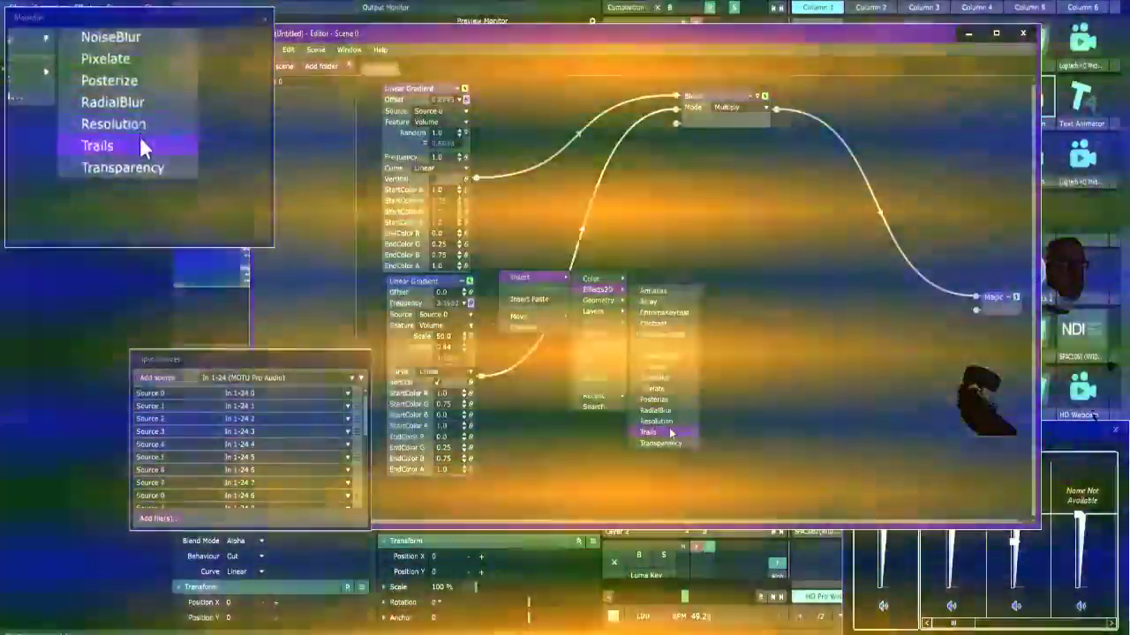
{"action": "mouse_move", "coordinate": [609, 361]}
{"action": "mouse_move", "coordinate": [653, 362]}
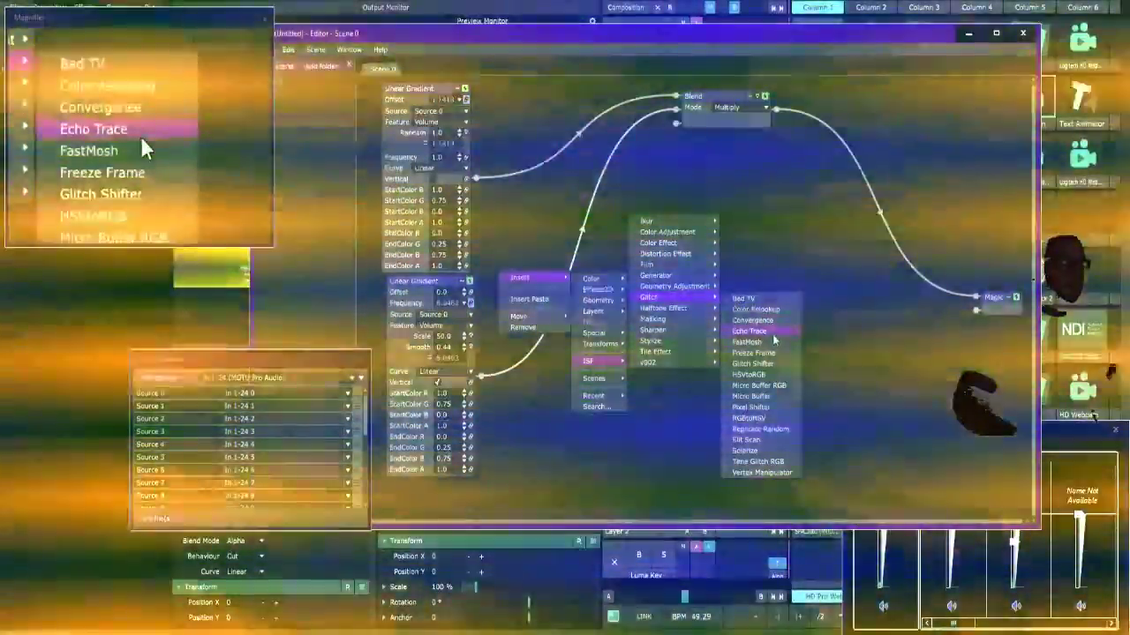
{"action": "left_click", "coordinate": [833, 194]}
Step: Insert an ISF Glitch Echo Trace node between the Blend and Magic nodes
{"action": "right_click", "coordinate": [767, 138]}
{"action": "mouse_move", "coordinate": [785, 142]}
{"action": "mouse_move", "coordinate": [852, 225]}
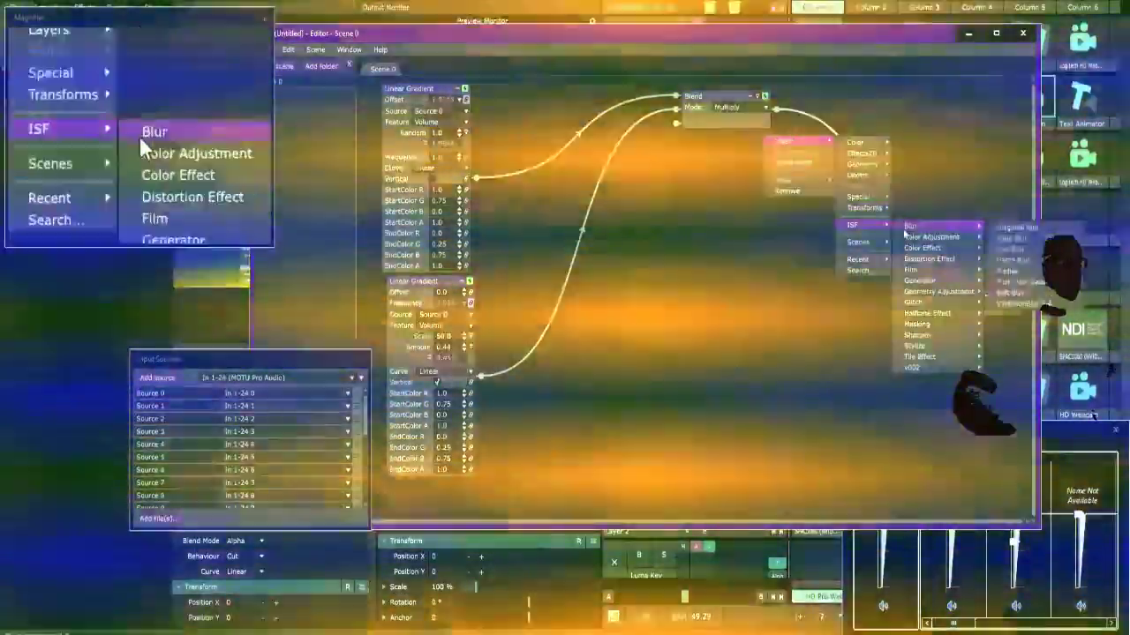
{"action": "mouse_move", "coordinate": [913, 250]}
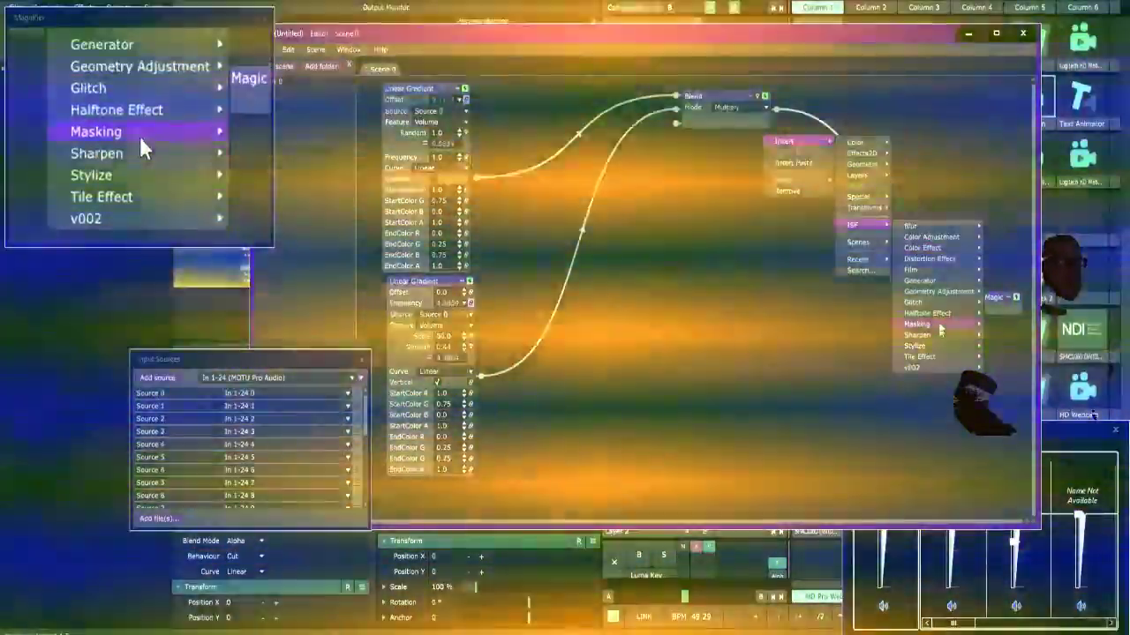
{"action": "mouse_move", "coordinate": [939, 357]}
{"action": "mouse_move", "coordinate": [939, 314]}
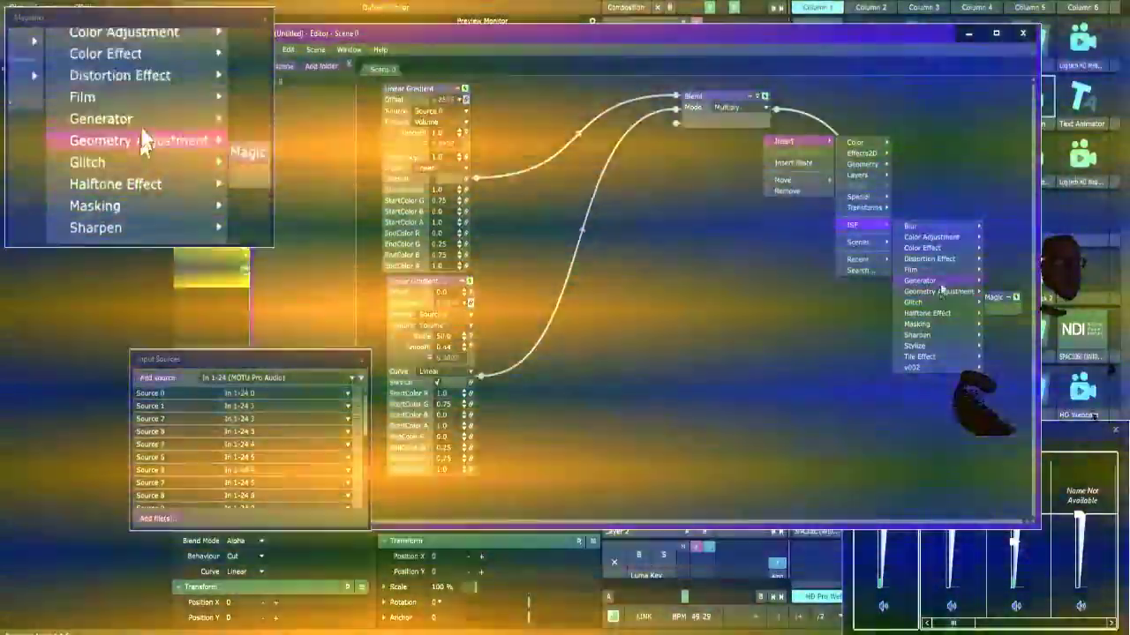
{"action": "mouse_move", "coordinate": [953, 293]}
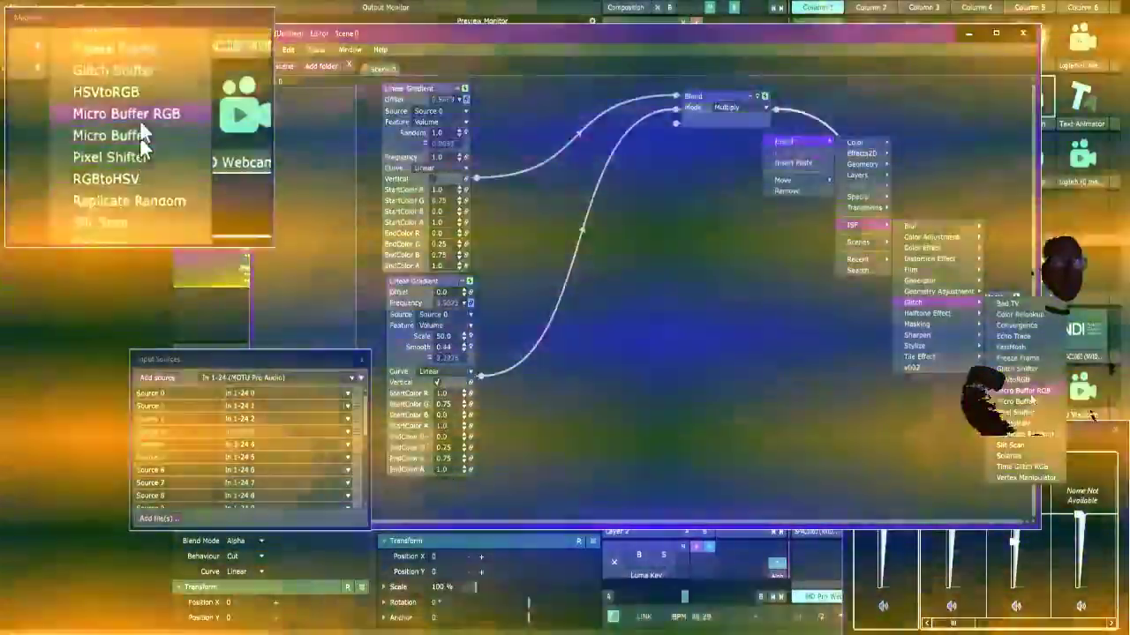
{"action": "left_click", "coordinate": [1013, 336]}
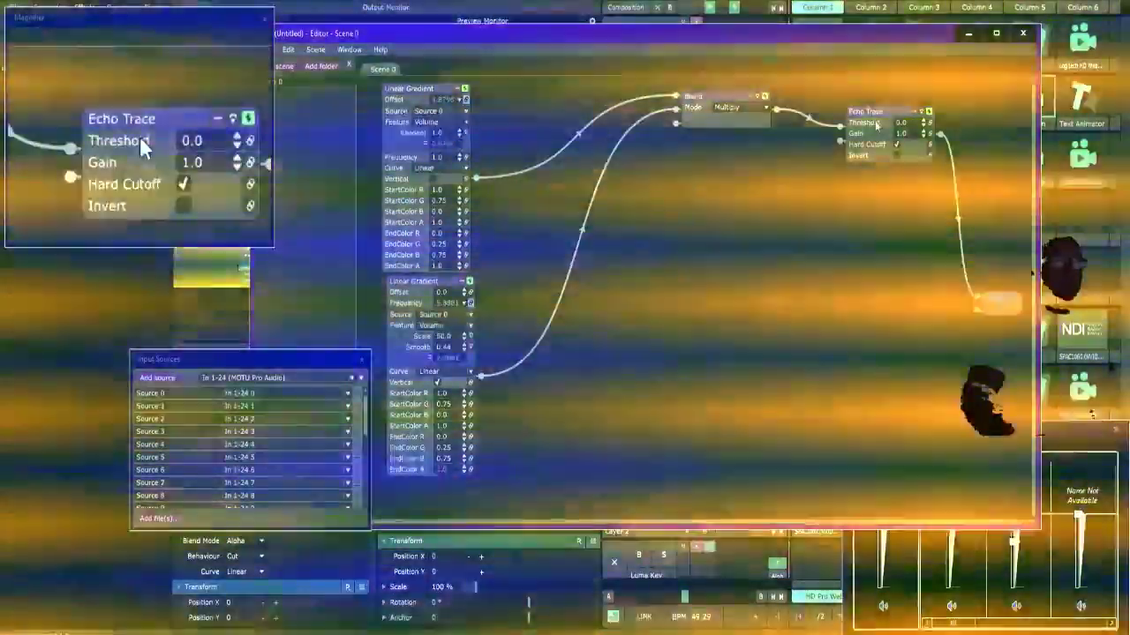
Step: Try an Echo Trace Threshold of 0.2, and link the Threshold to Source 0's Volume feature instead
{"action": "left_click_drag", "start_coordinate": [911, 126], "coordinate": [912, 126]}
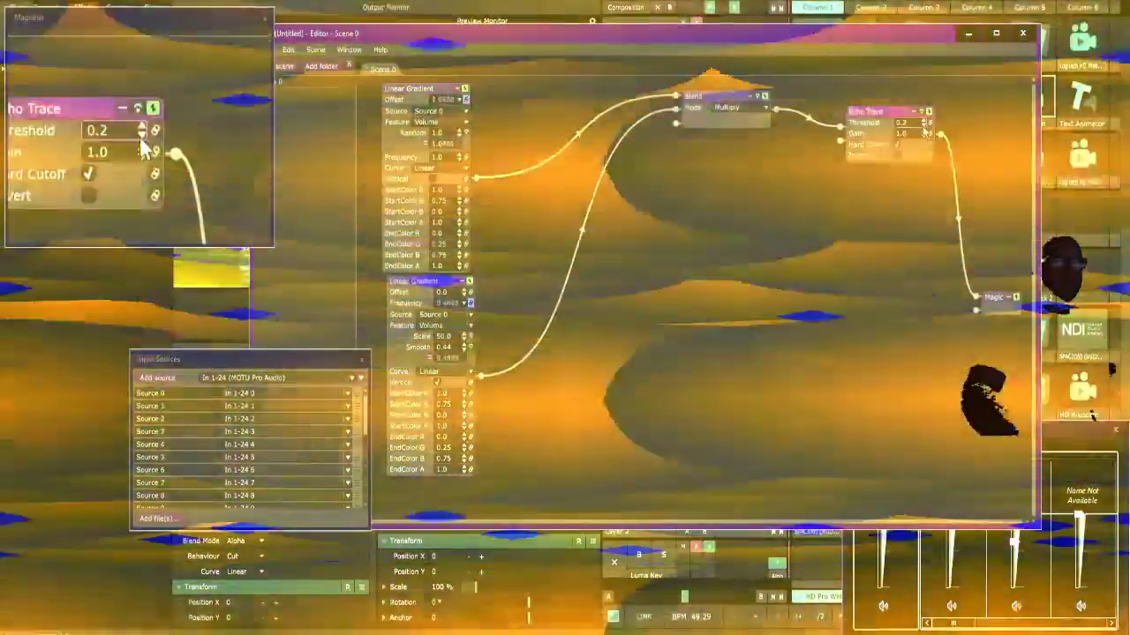
{"action": "left_click", "coordinate": [929, 124]}
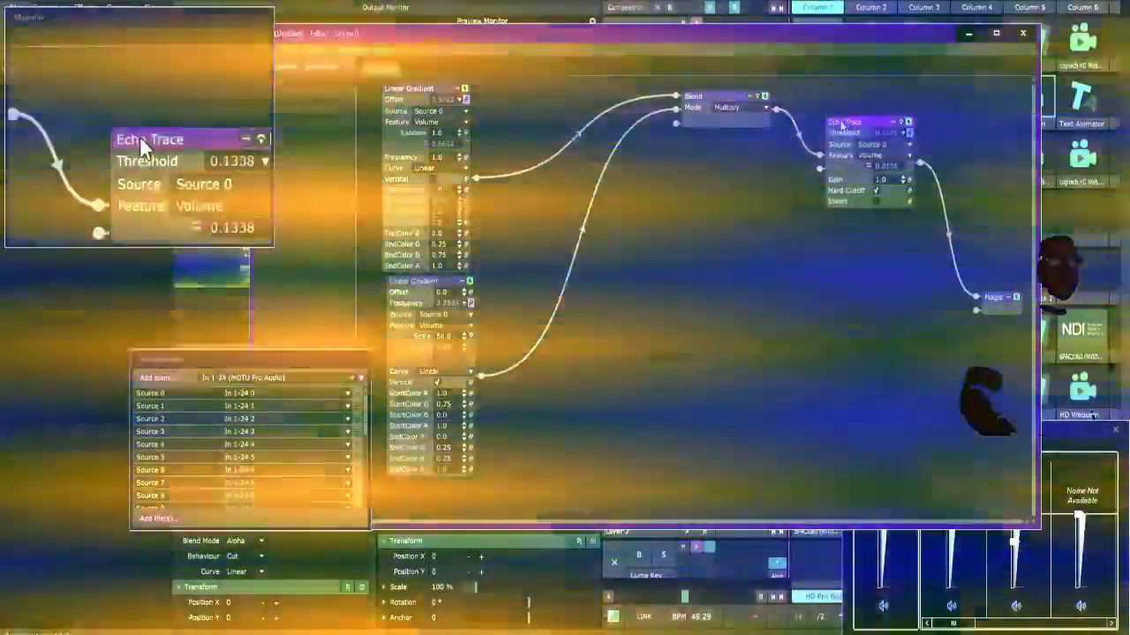
{"action": "left_click_drag", "start_coordinate": [841, 124], "coordinate": [843, 112]}
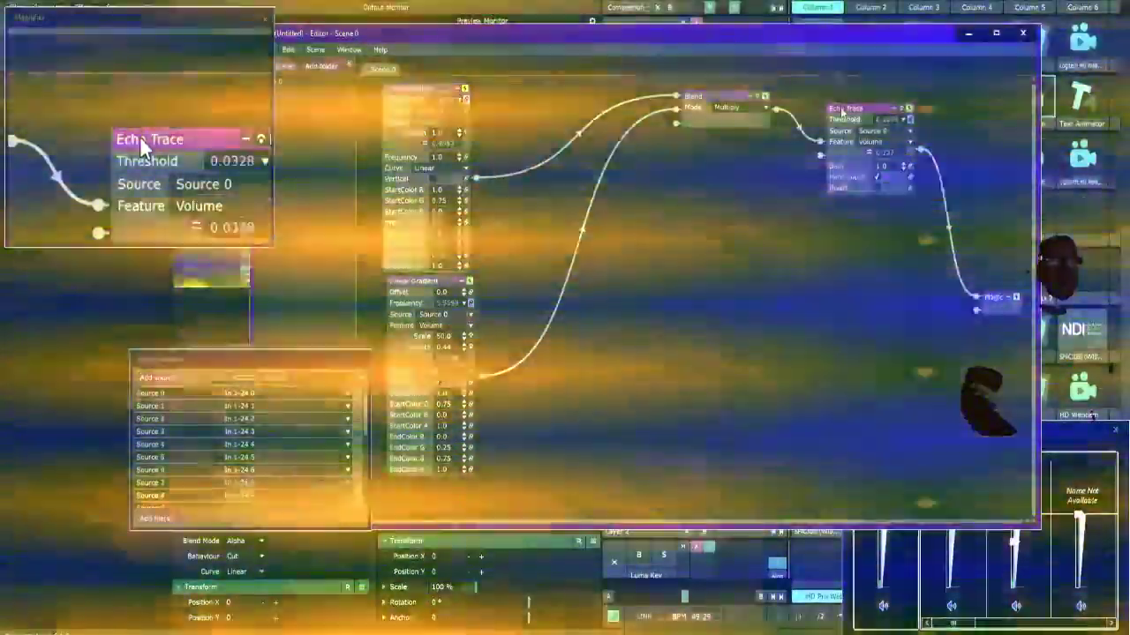
Step: Insert a copy of the Echo Trace node between the upper Linear Gradient and Blend, and bypass the original Echo Trace
{"action": "right_click", "coordinate": [836, 109]}
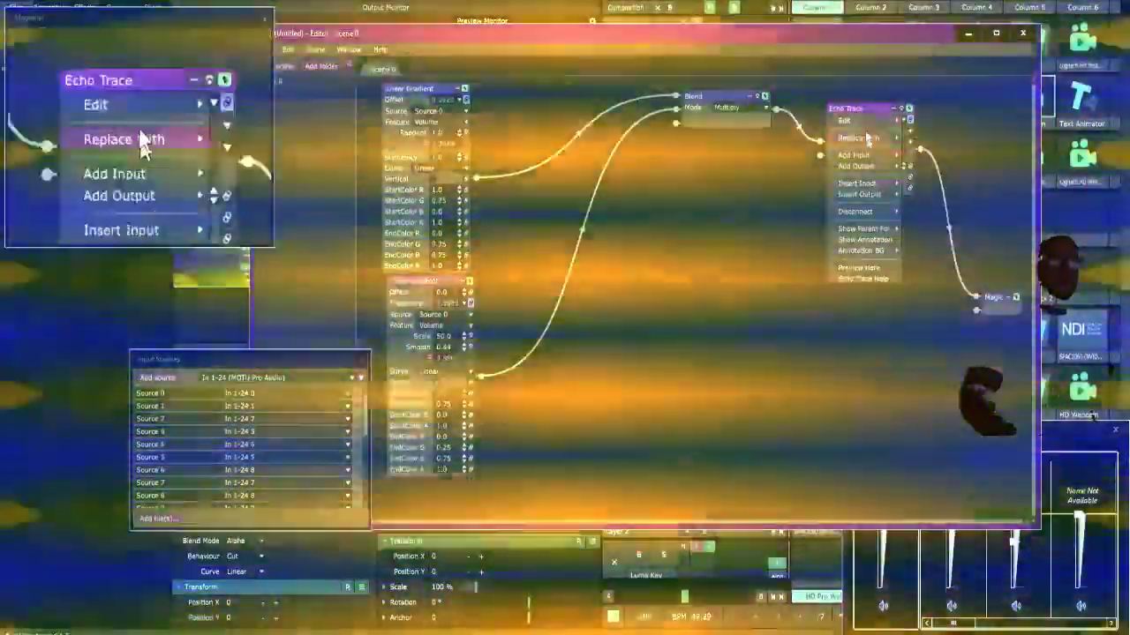
{"action": "left_click", "coordinate": [863, 109]}
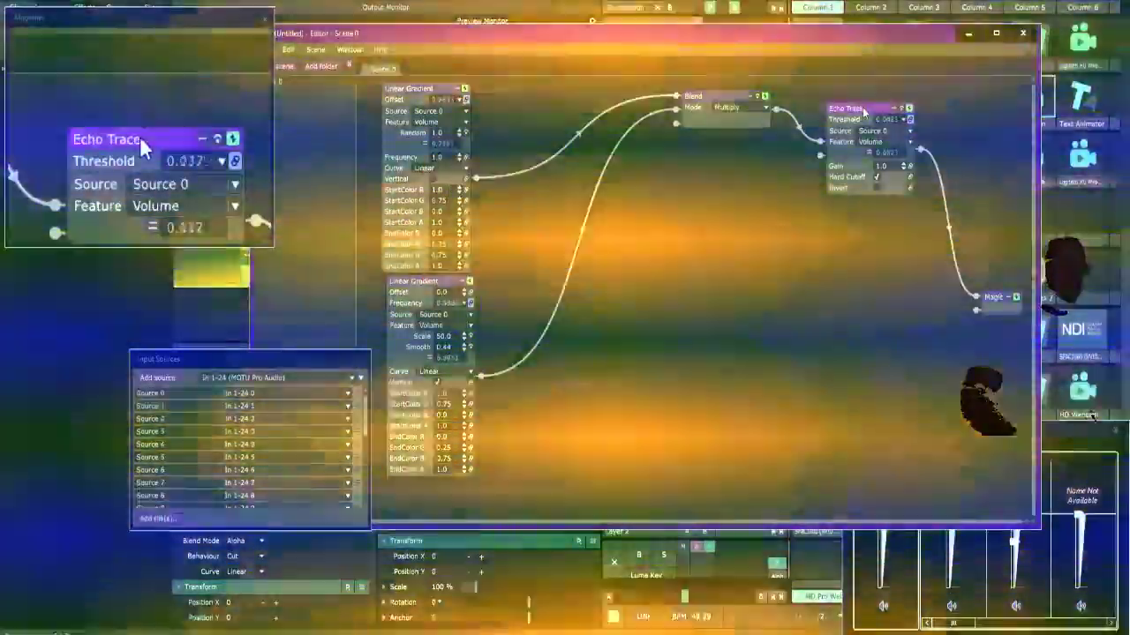
{"action": "right_click", "coordinate": [499, 141]}
{"action": "mouse_move", "coordinate": [559, 148]}
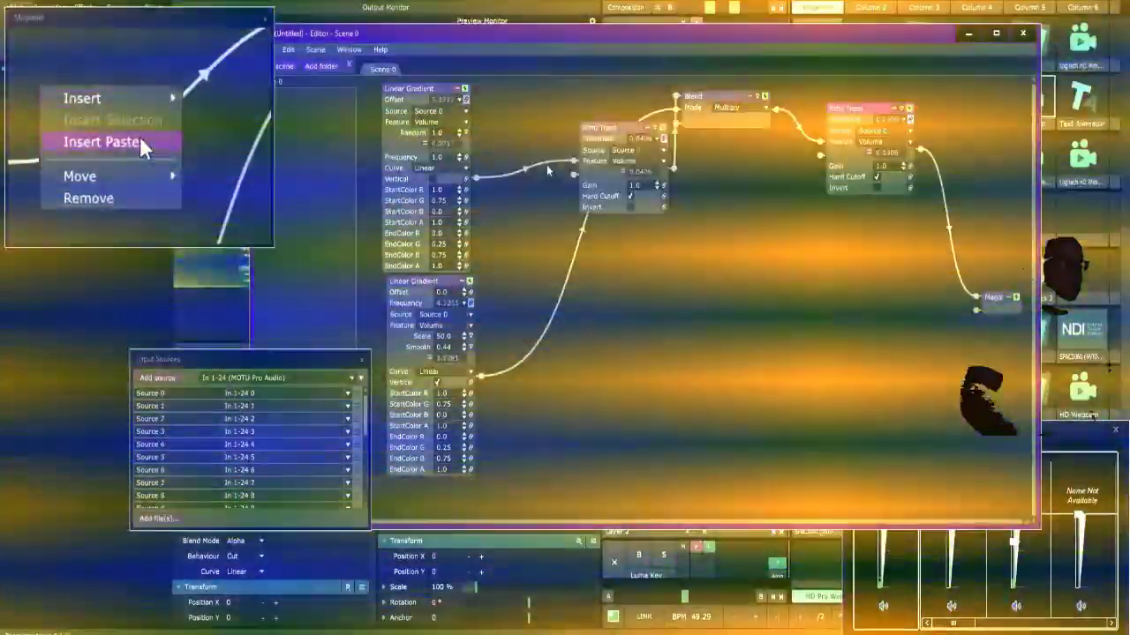
{"action": "left_click", "coordinate": [527, 168]}
{"action": "left_click", "coordinate": [901, 109]}
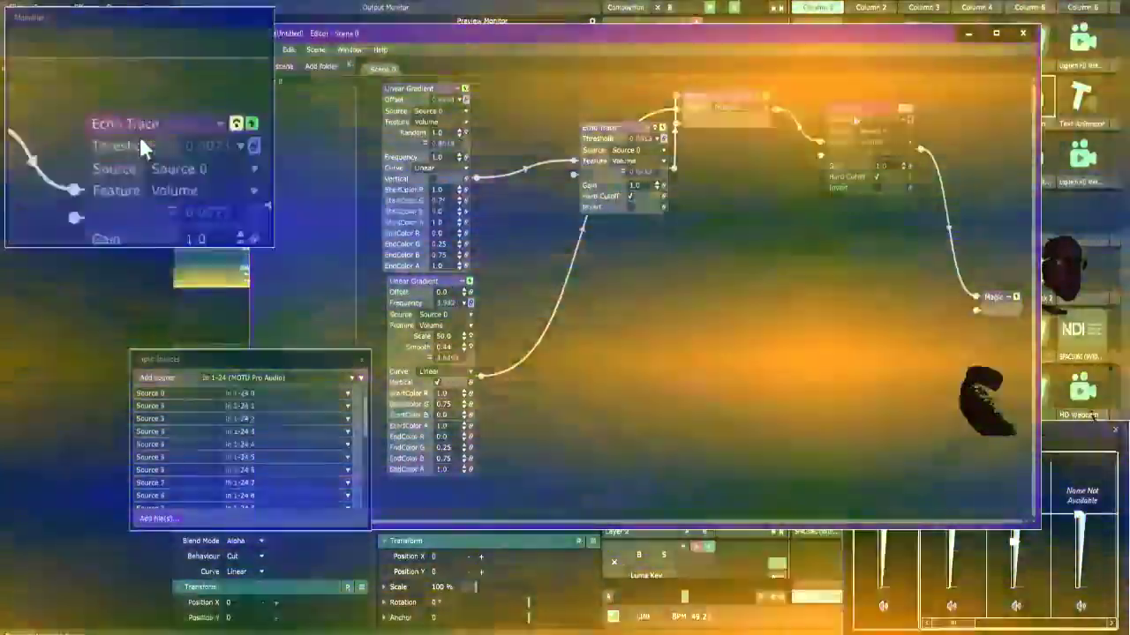
Step: Reposition the copied Echo Trace beside the upper Linear Gradient and move Blend closer to the bypassed Echo Trace
{"action": "left_click_drag", "start_coordinate": [623, 128], "coordinate": [558, 93]}
{"action": "left_click_drag", "start_coordinate": [728, 102], "coordinate": [751, 118]}
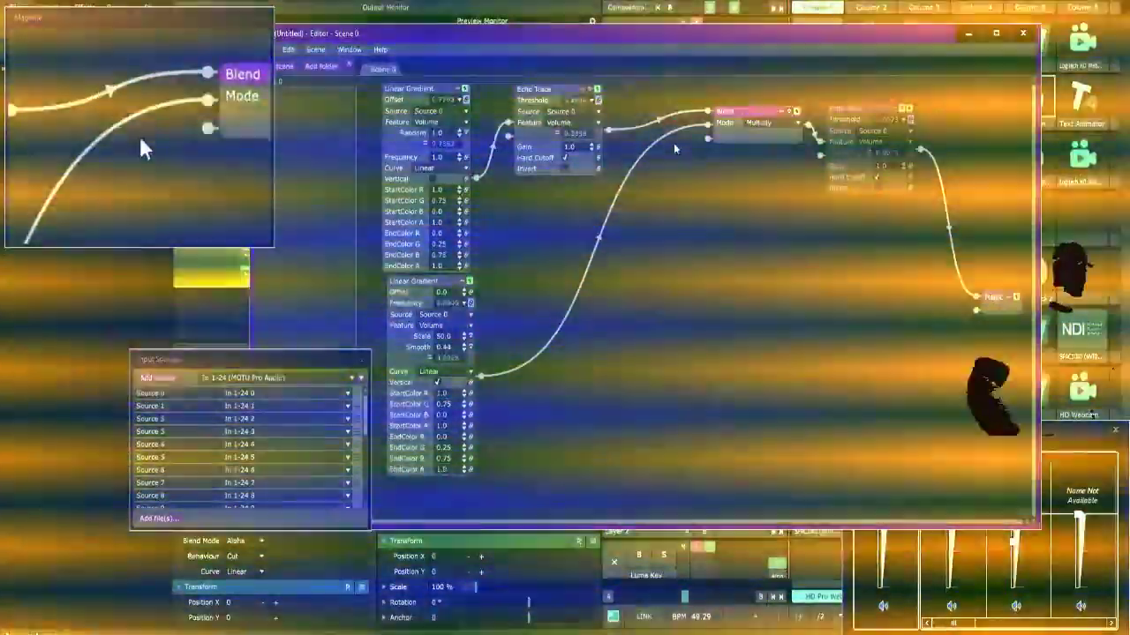
{"action": "left_click_drag", "start_coordinate": [735, 112], "coordinate": [737, 100]}
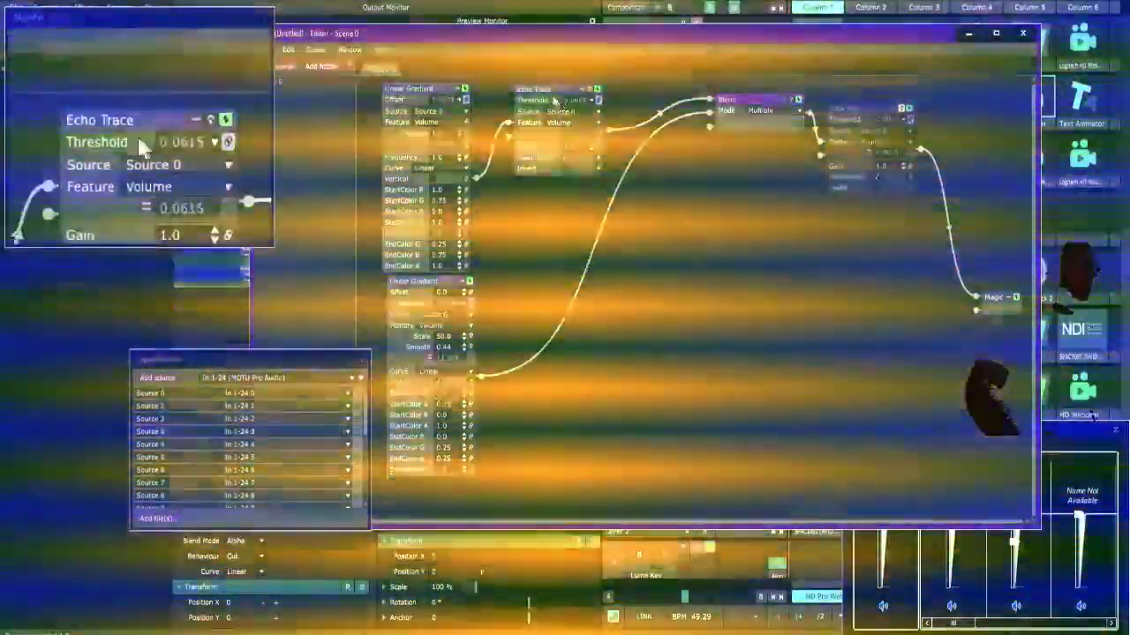
{"action": "left_click_drag", "start_coordinate": [550, 96], "coordinate": [544, 96]}
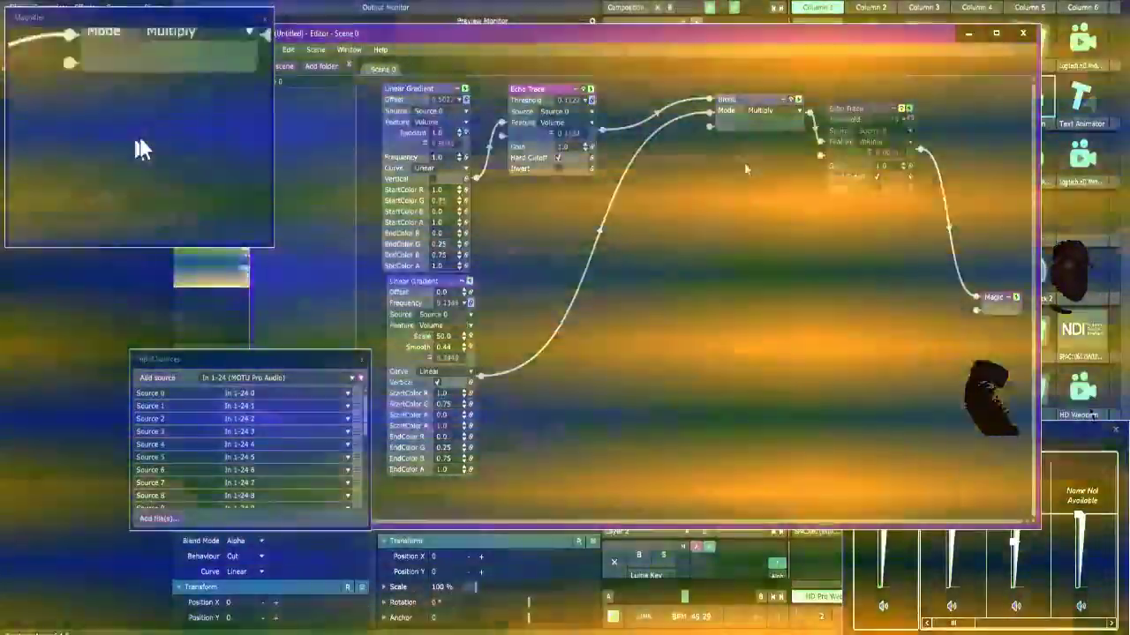
{"action": "left_click", "coordinate": [761, 111]}
{"action": "left_click", "coordinate": [750, 110]}
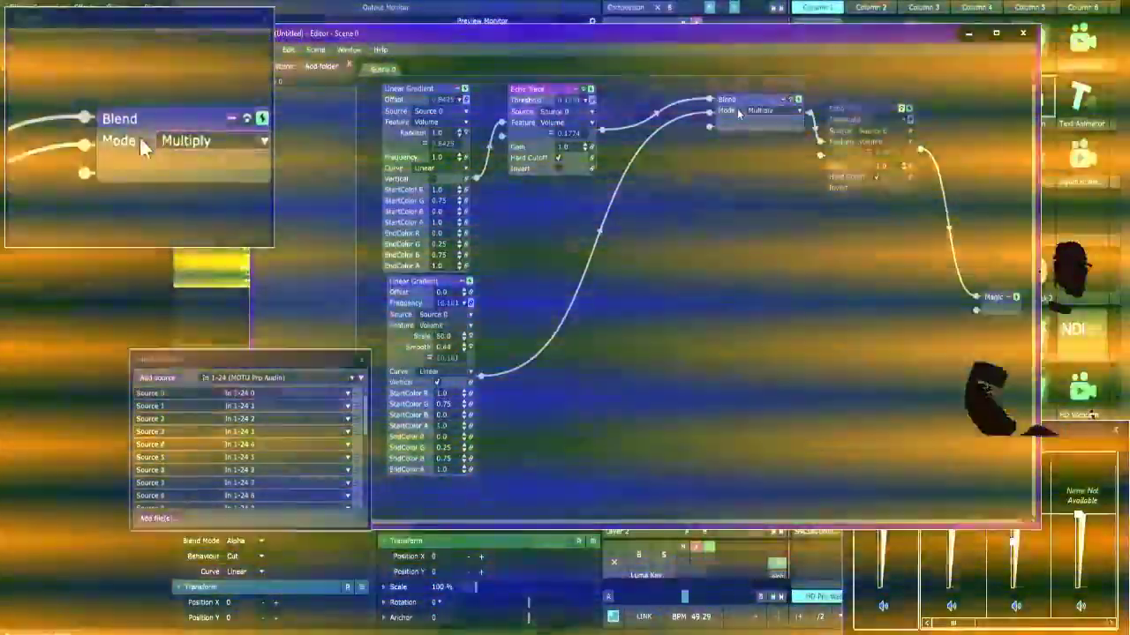
{"action": "left_click_drag", "start_coordinate": [740, 99], "coordinate": [740, 91]}
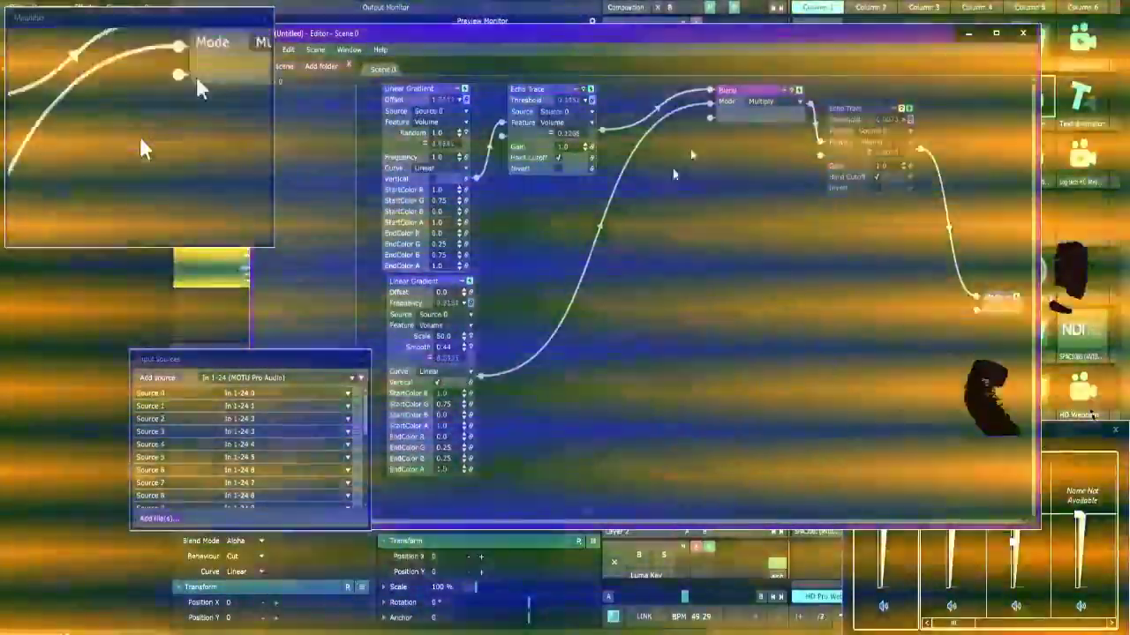
Step: Paste another Echo Trace copy and wire it between the lower Linear Gradient and Blend's second input
{"action": "left_click", "coordinate": [539, 91]}
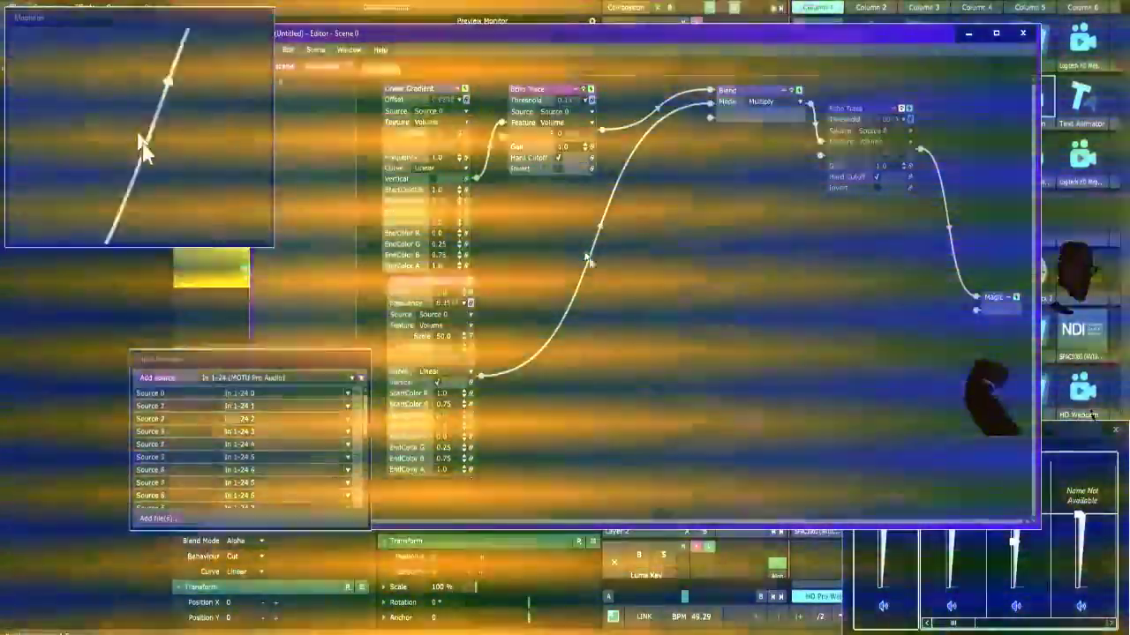
{"action": "key", "text": "ctrl+v"}
{"action": "left_click_drag", "start_coordinate": [600, 250], "coordinate": [589, 239]}
{"action": "left_click_drag", "start_coordinate": [633, 155], "coordinate": [593, 248]}
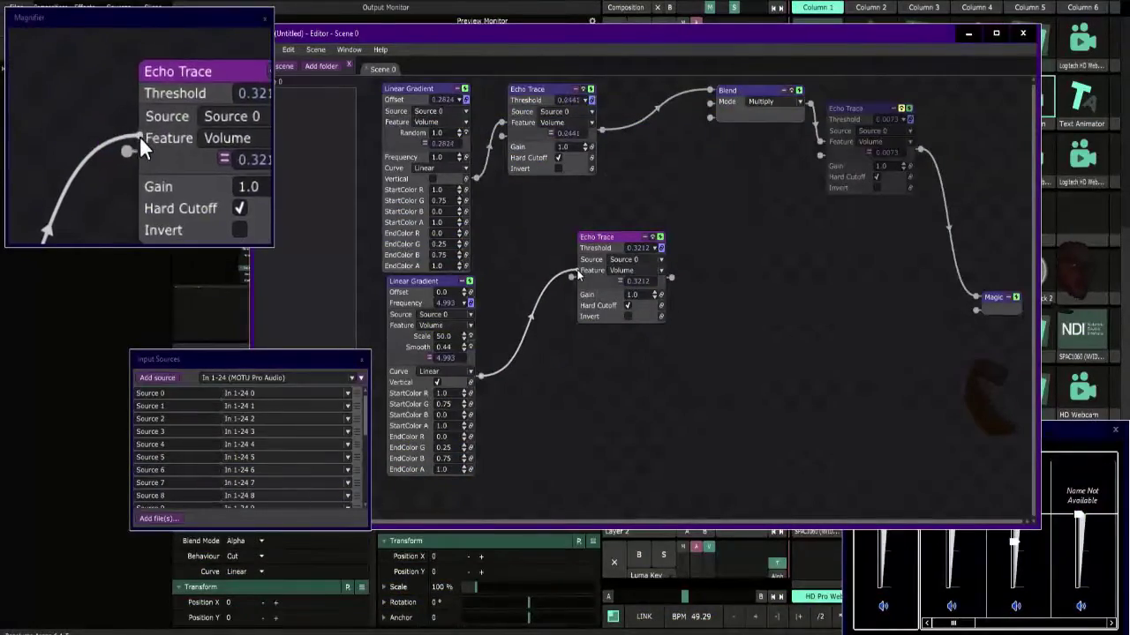
{"action": "left_click_drag", "start_coordinate": [671, 281], "coordinate": [711, 103]}
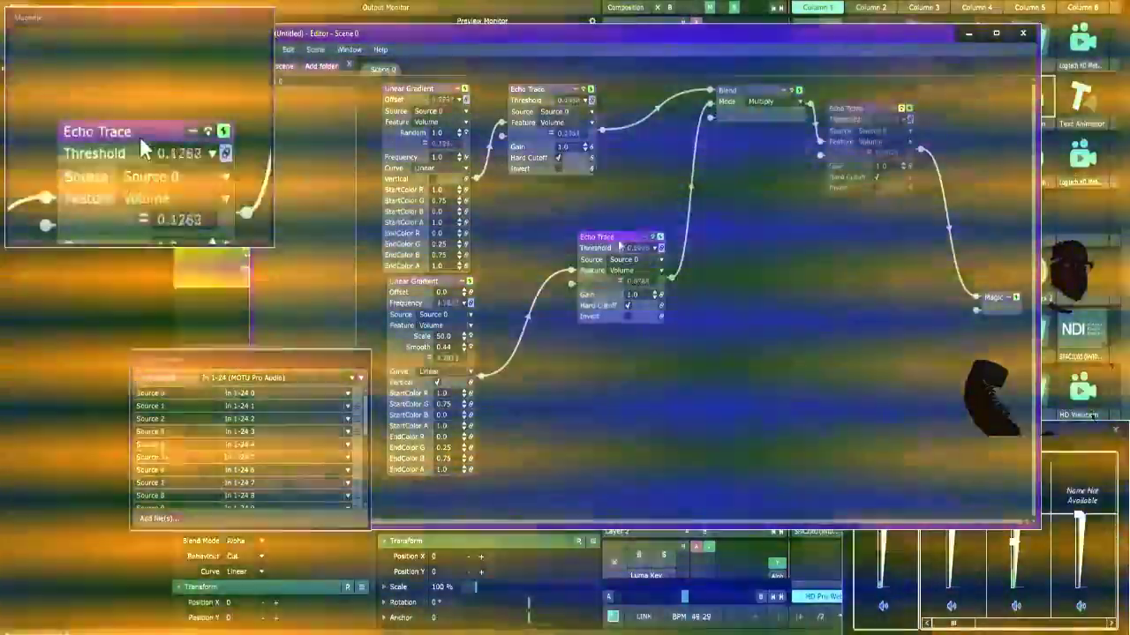
Step: Reposition the lower Echo Trace node slightly and set its Gain to 0.2
{"action": "left_click_drag", "start_coordinate": [623, 240], "coordinate": [636, 236]}
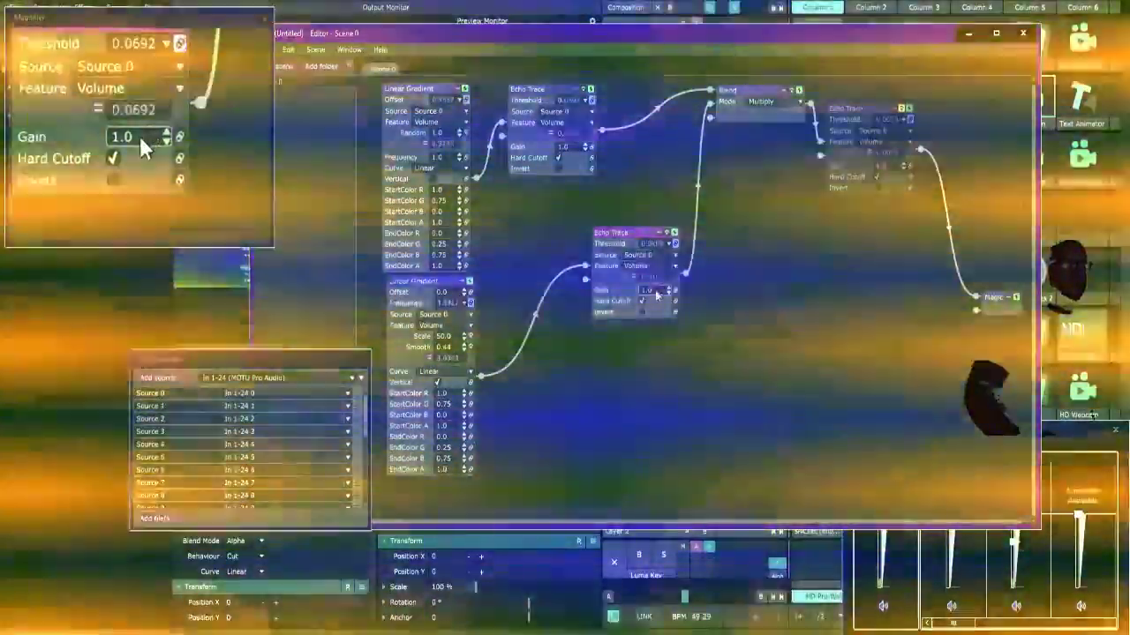
{"action": "left_click_drag", "start_coordinate": [658, 303], "coordinate": [658, 301]}
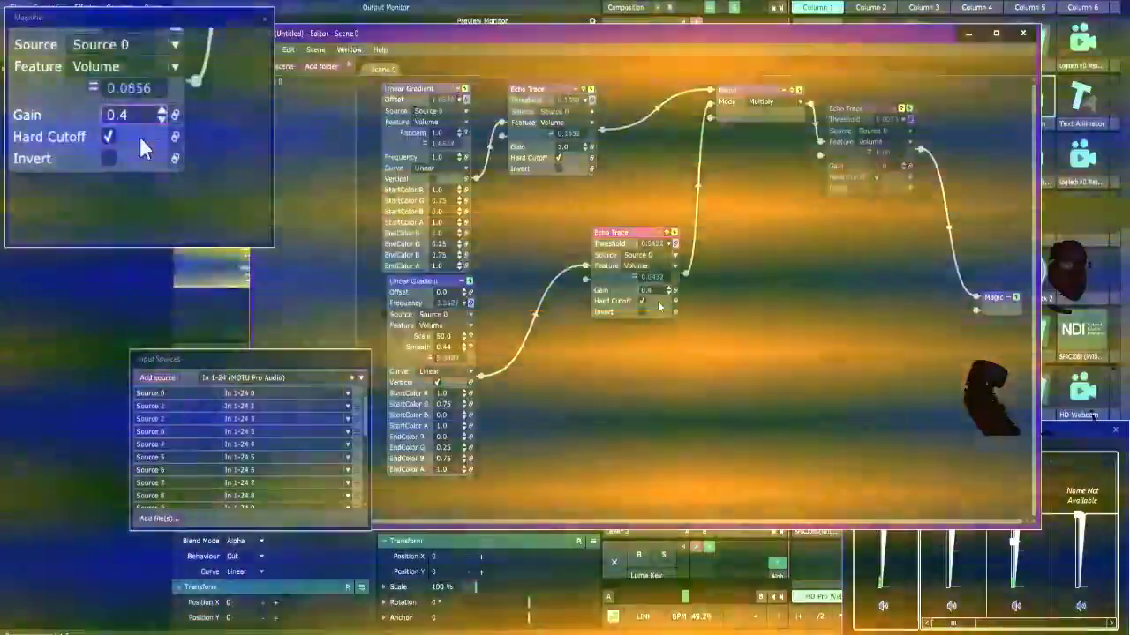
{"action": "left_click_drag", "start_coordinate": [661, 290], "coordinate": [659, 302]}
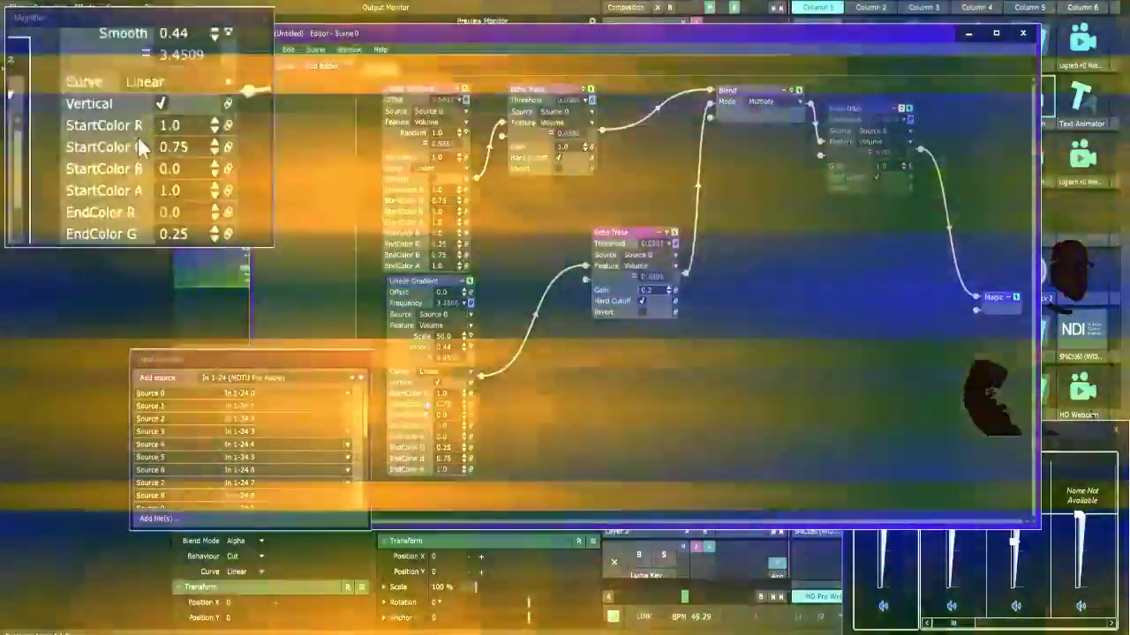
Step: Link the lower Linear Gradient's StartColor R and EndColor G to Volume, and set StartColor G 1.0, B 0.9, A 0.8 and EndColor R 0.4
{"action": "left_click", "coordinate": [471, 393]}
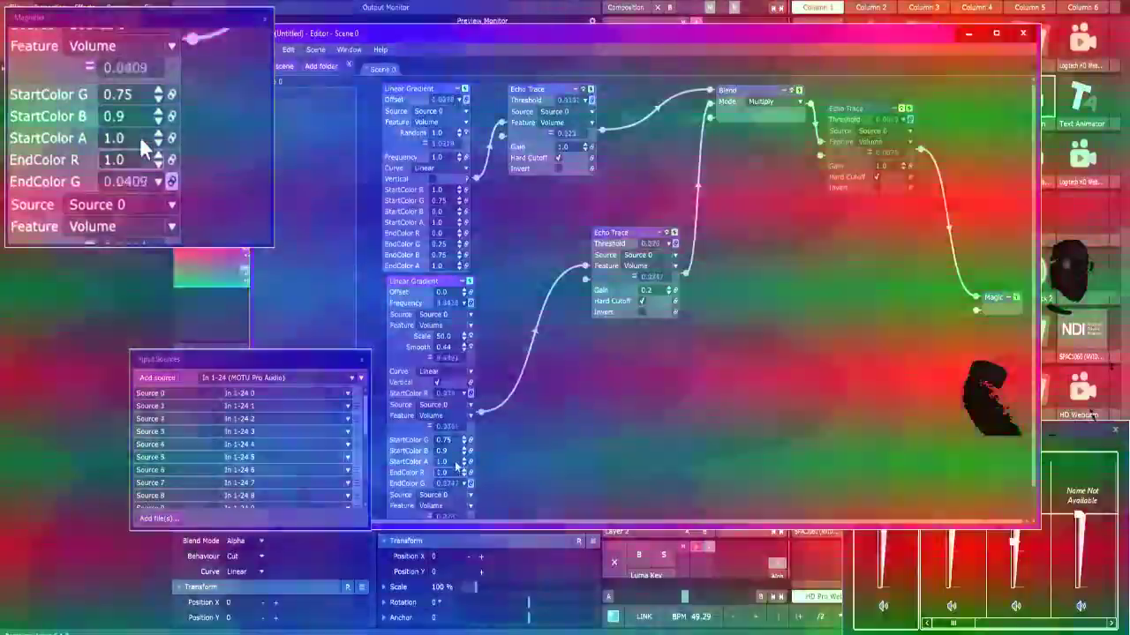
{"action": "scroll", "coordinate": [458, 472], "scroll_direction": "up", "scroll_amount": 1}
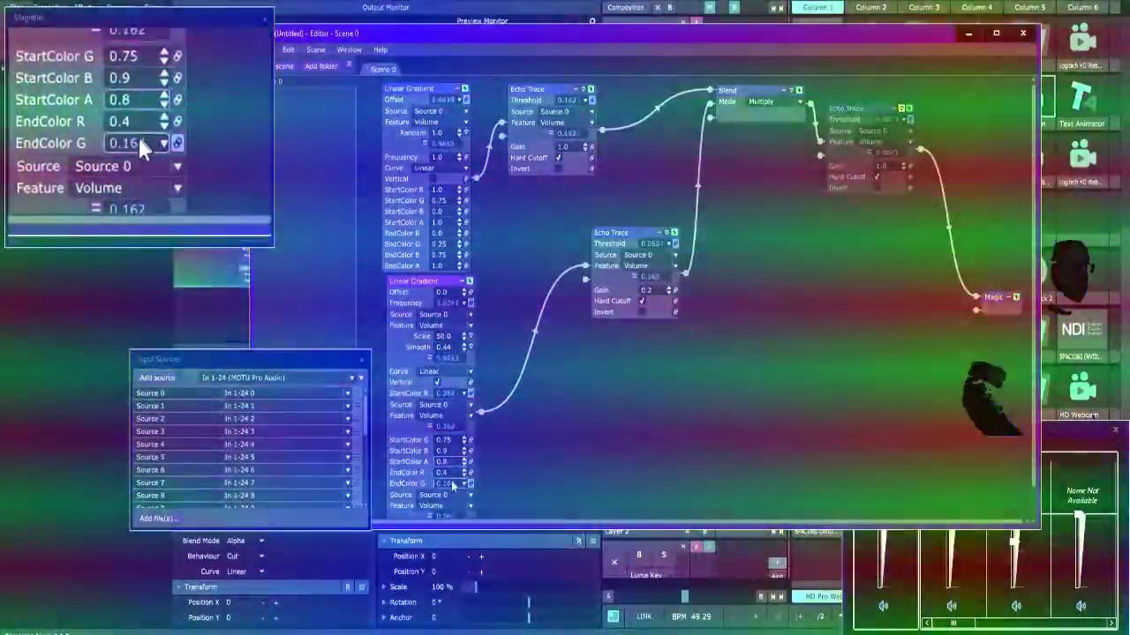
{"action": "mouse_move", "coordinate": [448, 444]}
{"action": "left_mouse_down"}
{"action": "mouse_move", "coordinate": [451, 463]}
{"action": "mouse_move", "coordinate": [451, 452]}
{"action": "left_mouse_up"}
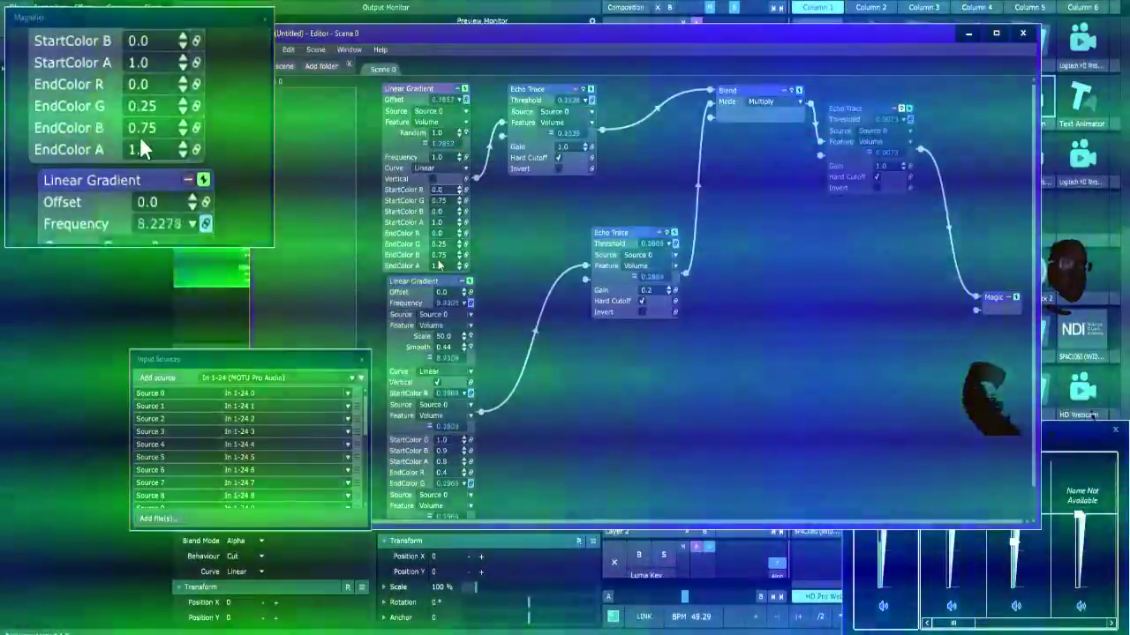
Step: Set the upper Linear Gradient's StartColor R to 0.0 and EndColor B to 0.7
{"action": "left_click_drag", "start_coordinate": [445, 215], "coordinate": [451, 196]}
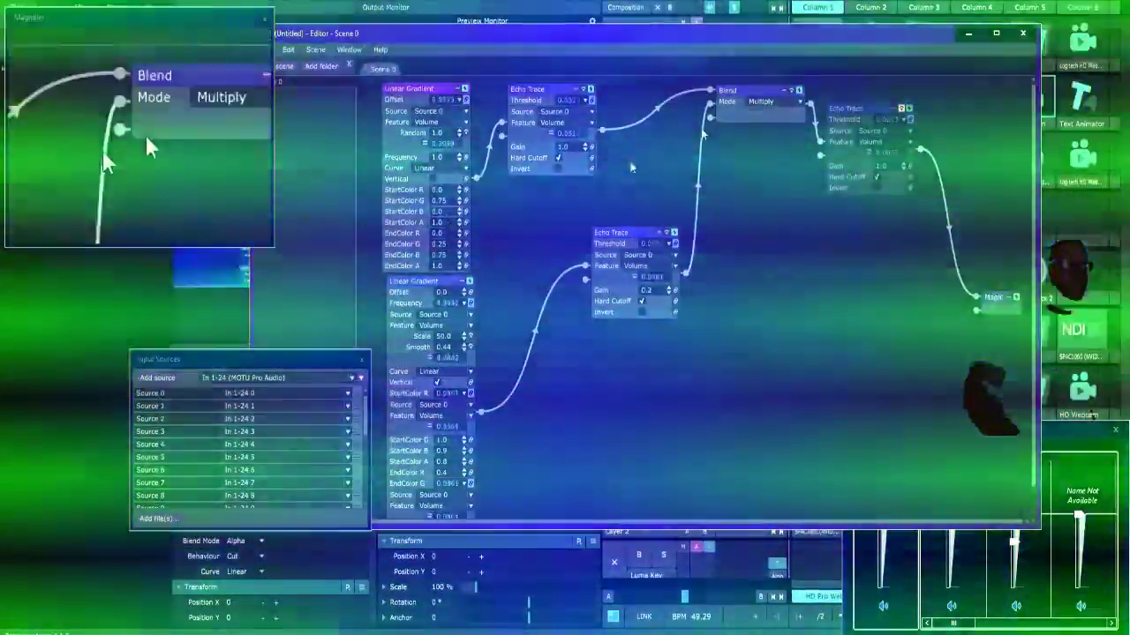
{"action": "scroll", "coordinate": [445, 255], "scroll_direction": "down", "scroll_amount": 8}
{"action": "scroll", "coordinate": [450, 255], "scroll_direction": "up", "scroll_amount": 10}
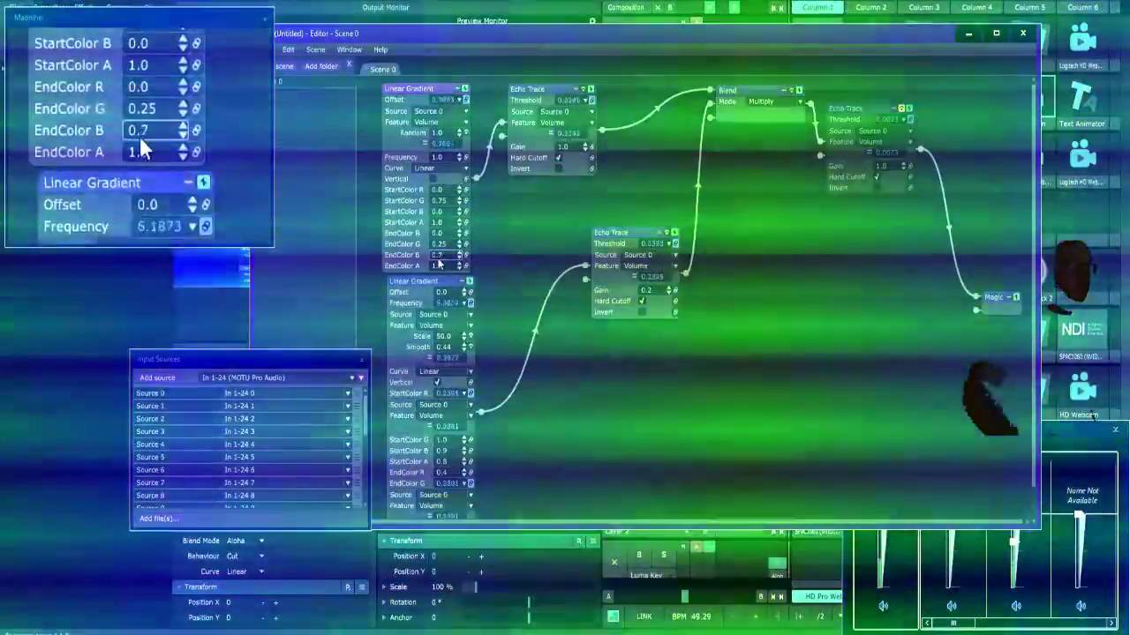
Step: Try the Average and Subtract modes on the Blend node, and switch its mode to Add
{"action": "left_click", "coordinate": [757, 103]}
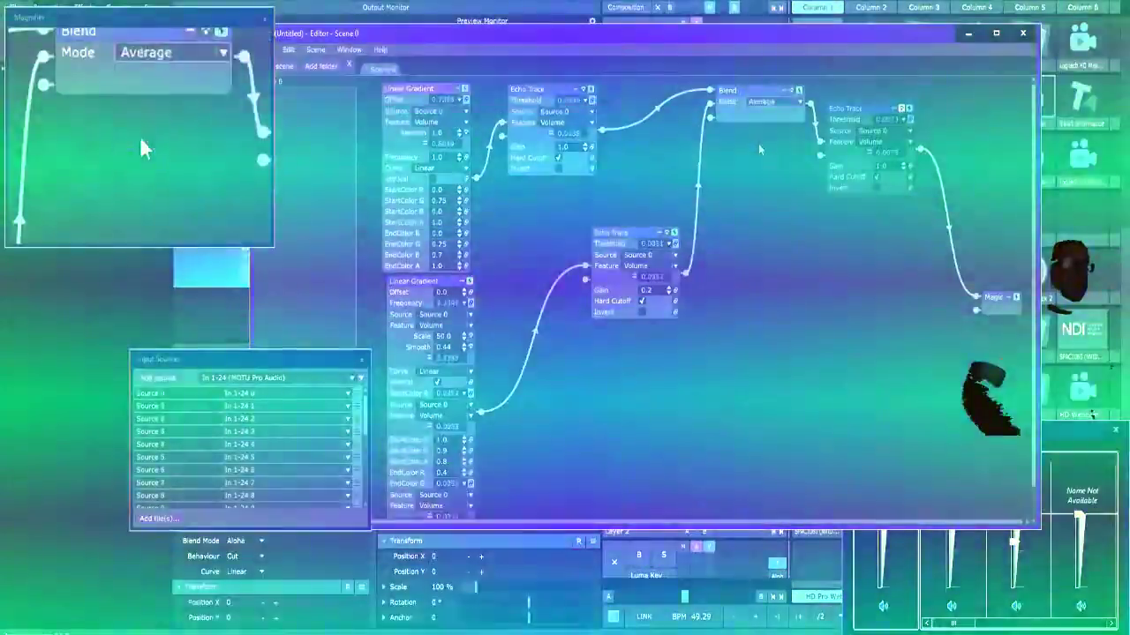
{"action": "left_click", "coordinate": [758, 148]}
{"action": "key", "text": "Down"}
{"action": "key", "text": "Down"}
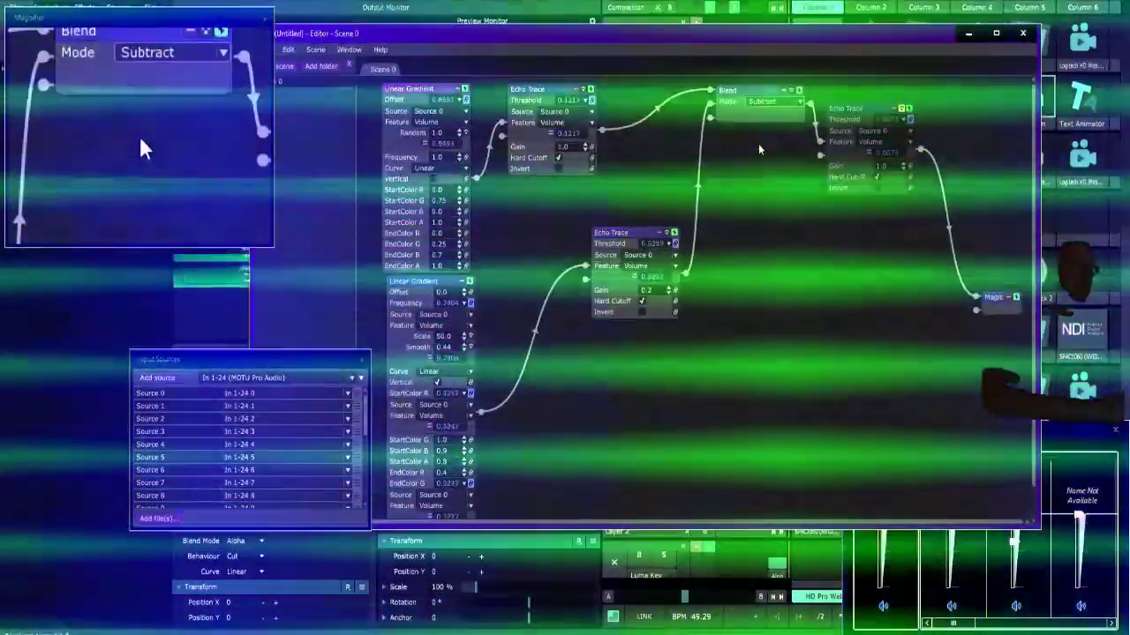
{"action": "key", "text": "Up"}
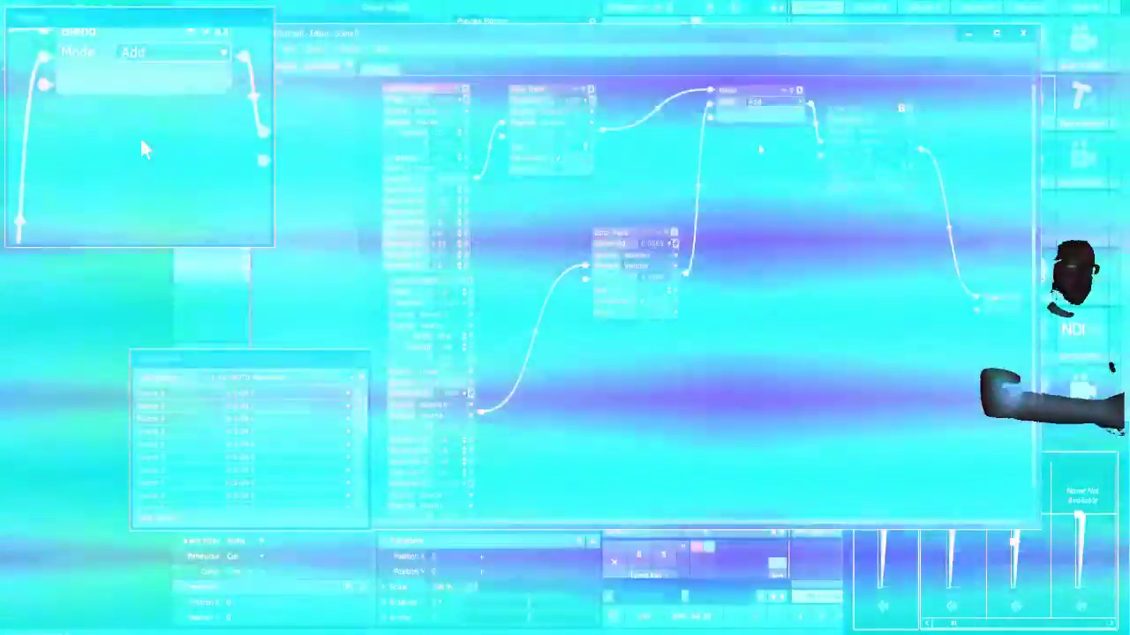
Step: Try the Negation, Difference and Exclusion modes on the Blend node
{"action": "key", "text": "Down"}
{"action": "key", "text": "Down"}
{"action": "key", "text": "Down"}
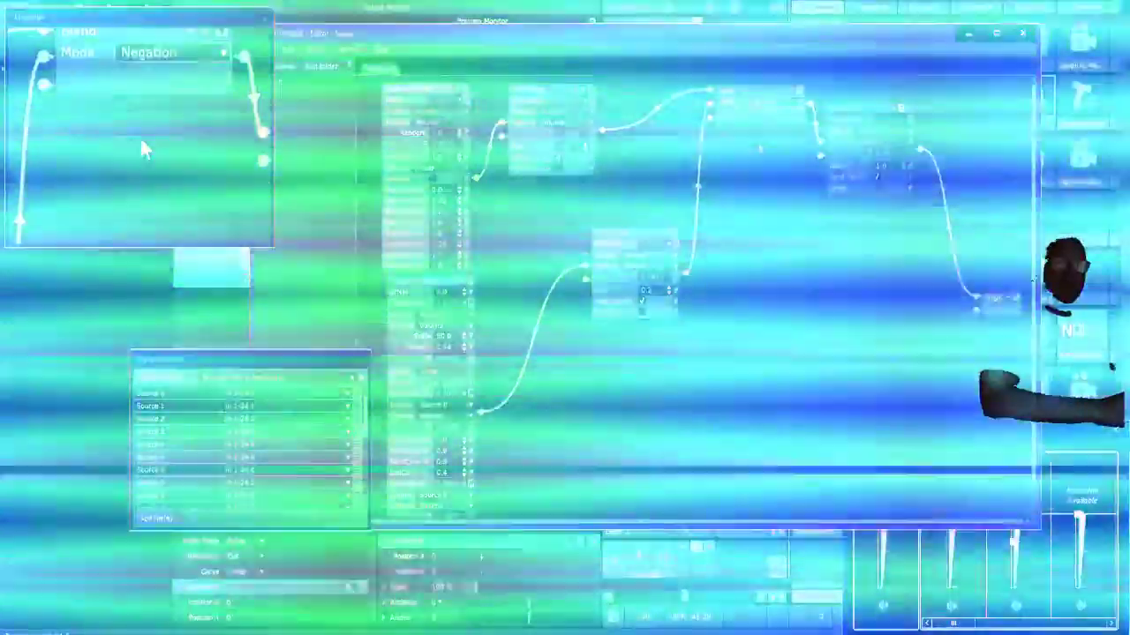
{"action": "key", "text": "Up"}
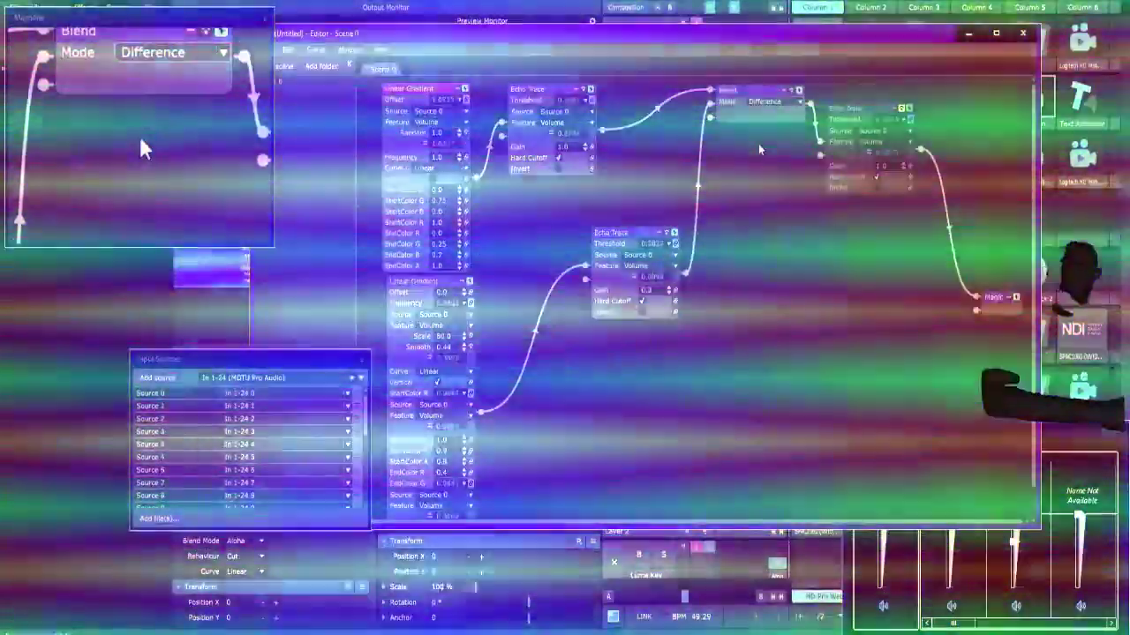
{"action": "key", "text": "Down"}
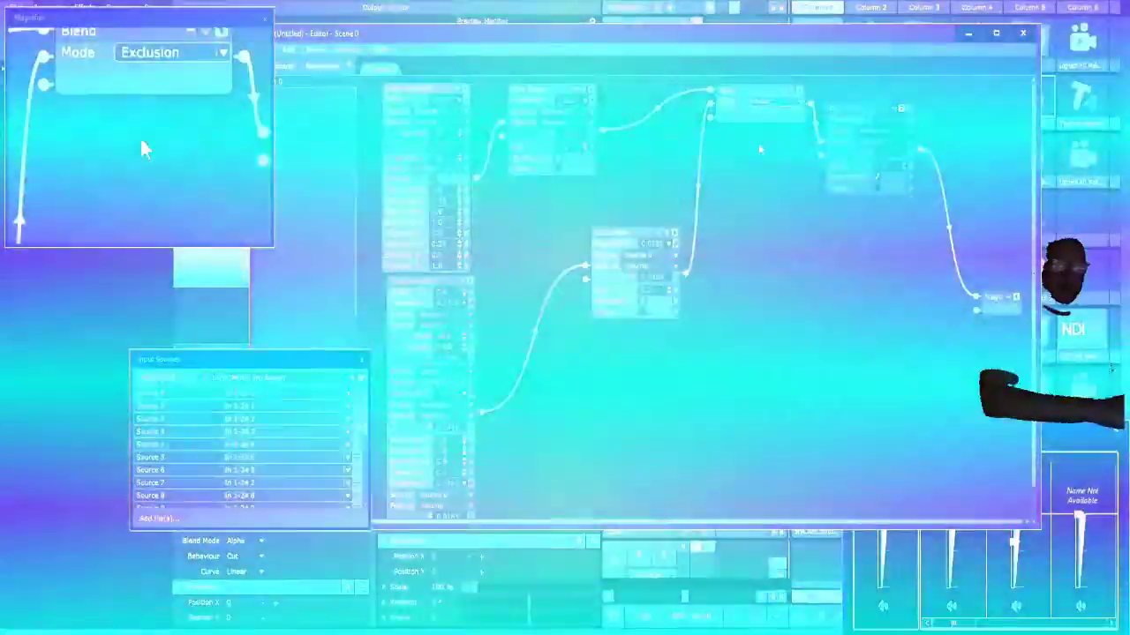
Step: Try further modes on the Blend node, including Linear Dodge and Color Burn
{"action": "key", "text": "Down"}
{"action": "key", "text": "Down"}
{"action": "key", "text": "Down"}
{"action": "key", "text": "Down"}
{"action": "key", "text": "Down"}
{"action": "key", "text": "Down"}
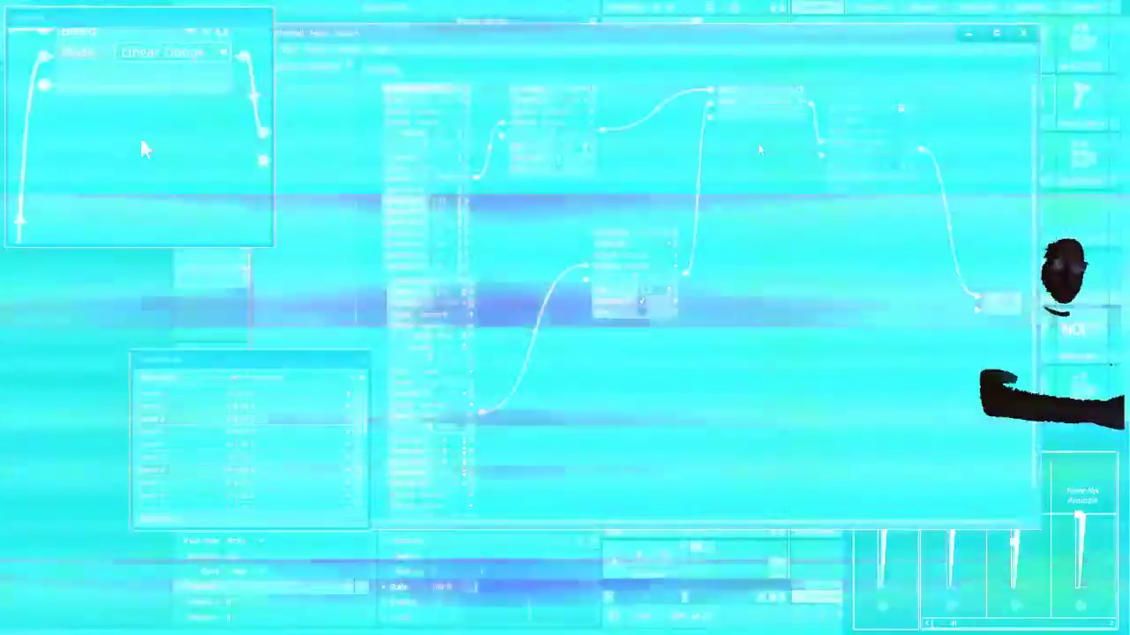
{"action": "key", "text": "Up"}
{"action": "key", "text": "Down"}
{"action": "key", "text": "Down"}
{"action": "key", "text": "Down"}
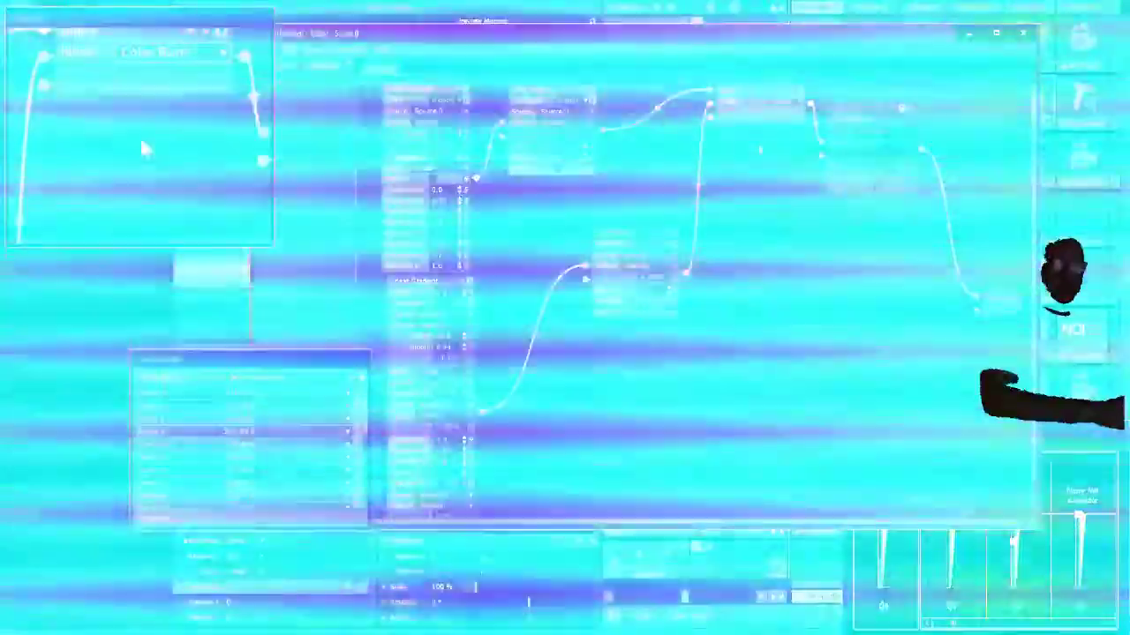
Step: Try the Blend node in Vivid Light mode and compare Hard Mix with Reflect
{"action": "key", "text": "Down"}
{"action": "key", "text": "Down"}
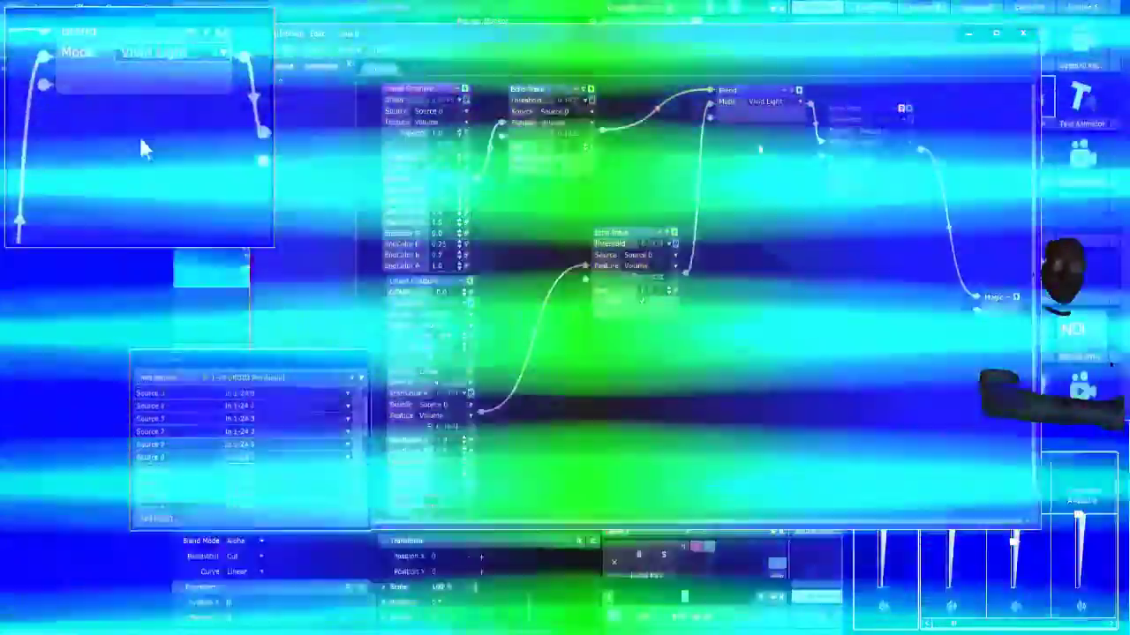
{"action": "key", "text": "Down"}
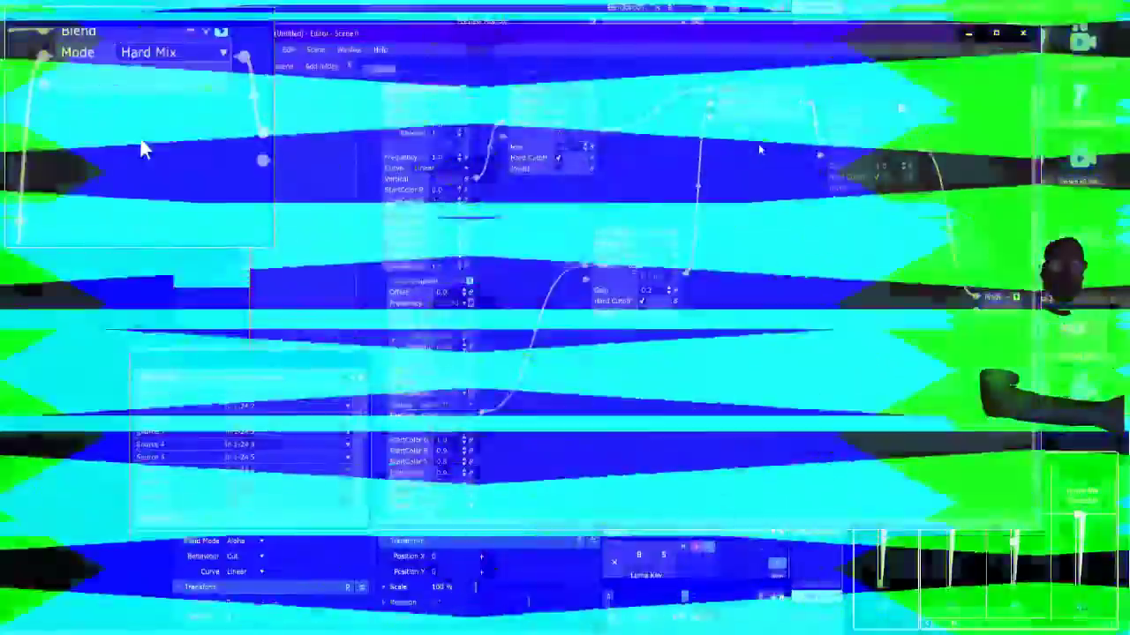
{"action": "key", "text": "Down"}
{"action": "key", "text": "Down"}
{"action": "key", "text": "Up"}
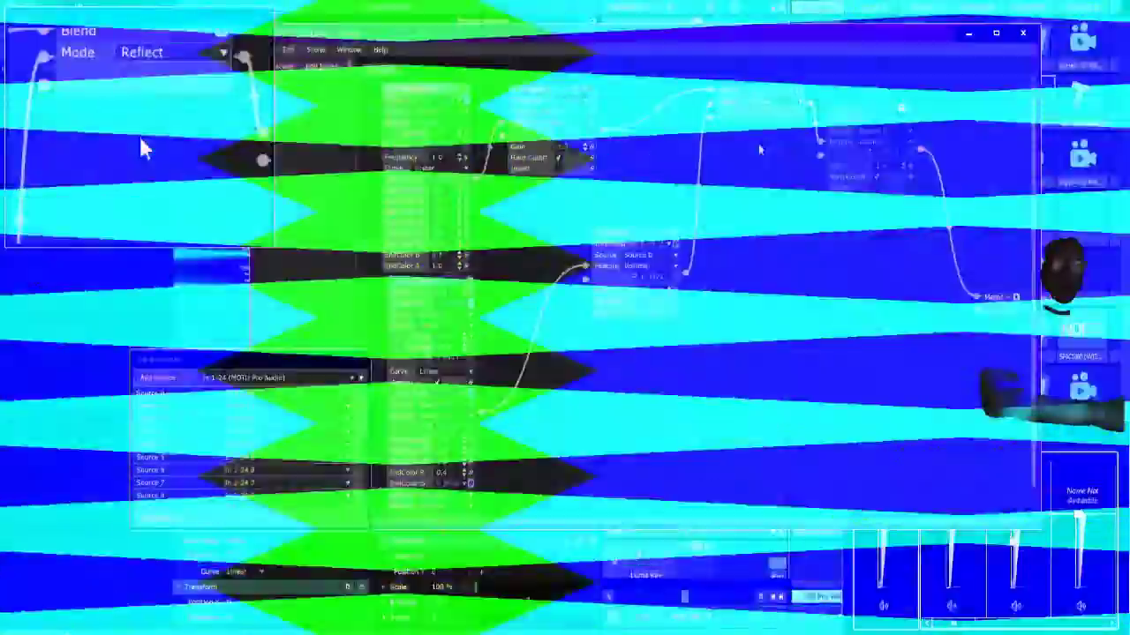
{"action": "key", "text": "Up"}
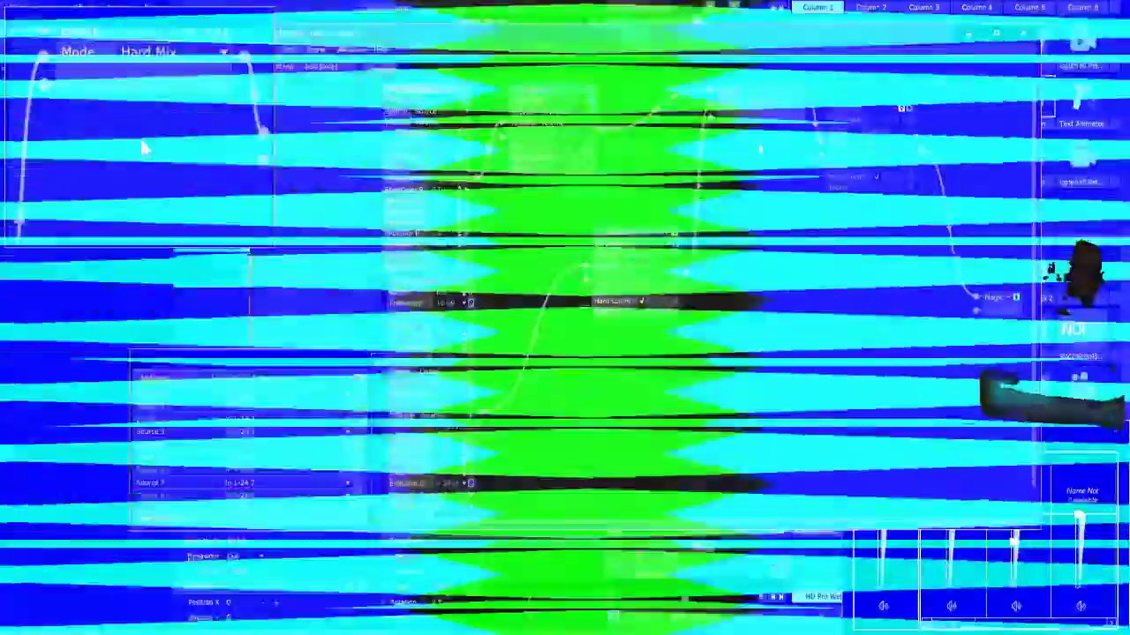
{"action": "key", "text": "Down"}
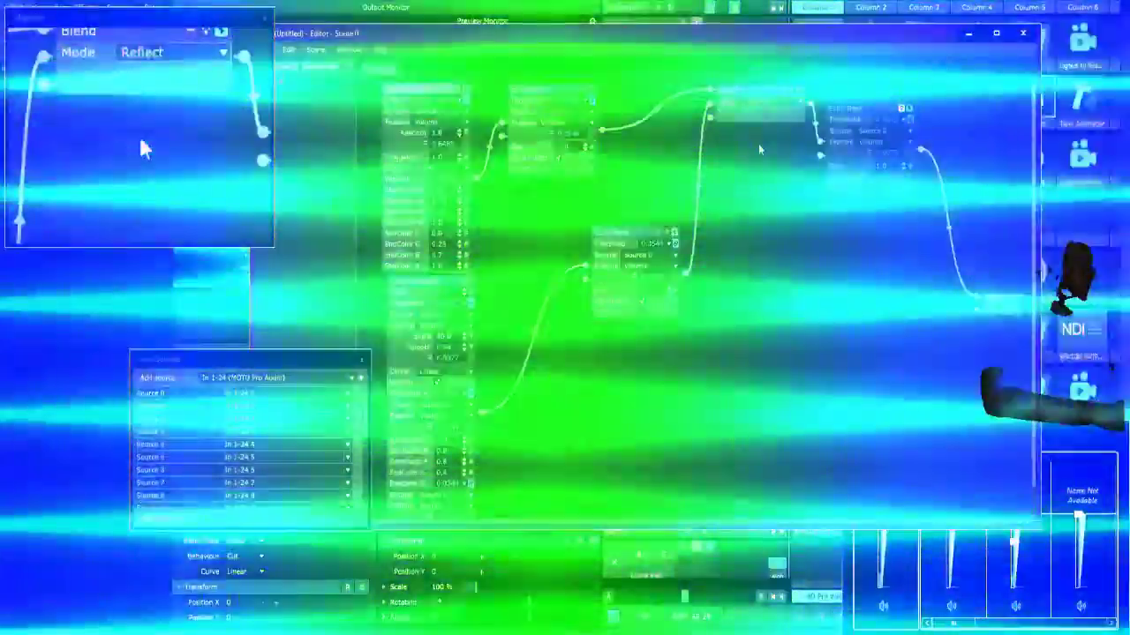
Step: Try the remaining modes of the Blend node through Color to Luminosity
{"action": "key", "text": "Down"}
{"action": "key", "text": "Down"}
{"action": "key", "text": "Down"}
{"action": "key", "text": "Down"}
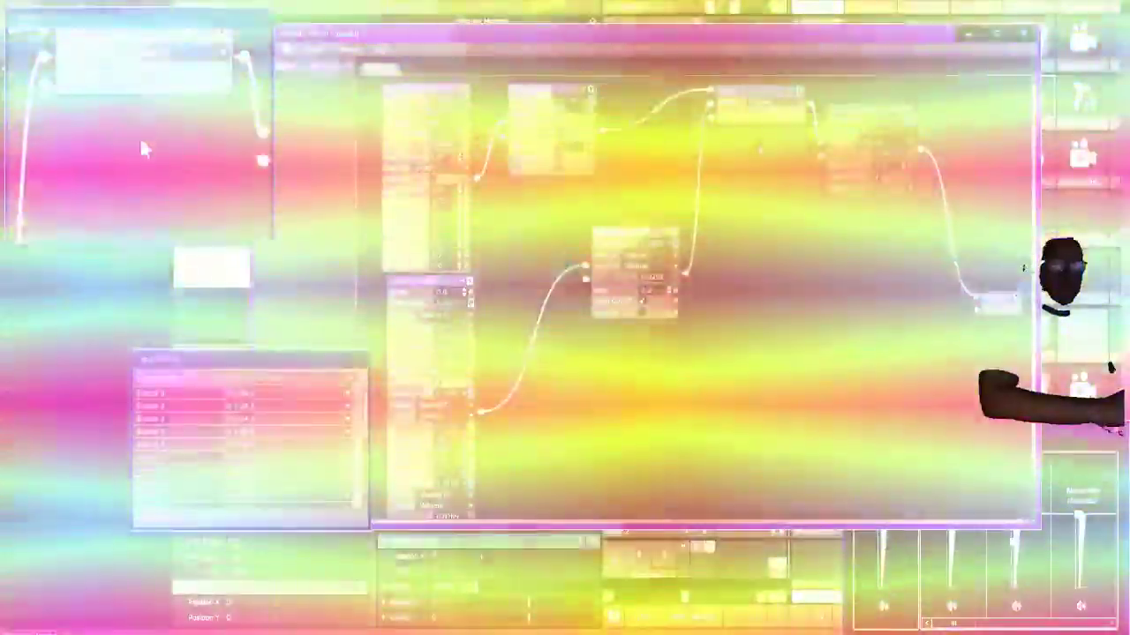
{"action": "key", "text": "Down"}
{"action": "key", "text": "Down"}
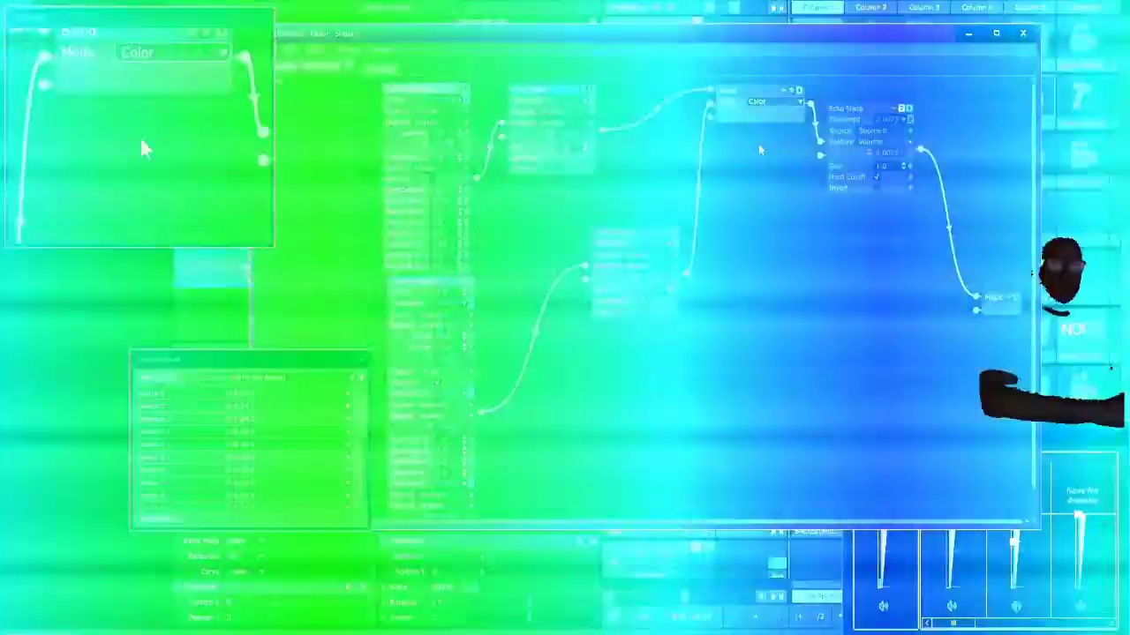
{"action": "key", "text": "Up"}
{"action": "key", "text": "Down"}
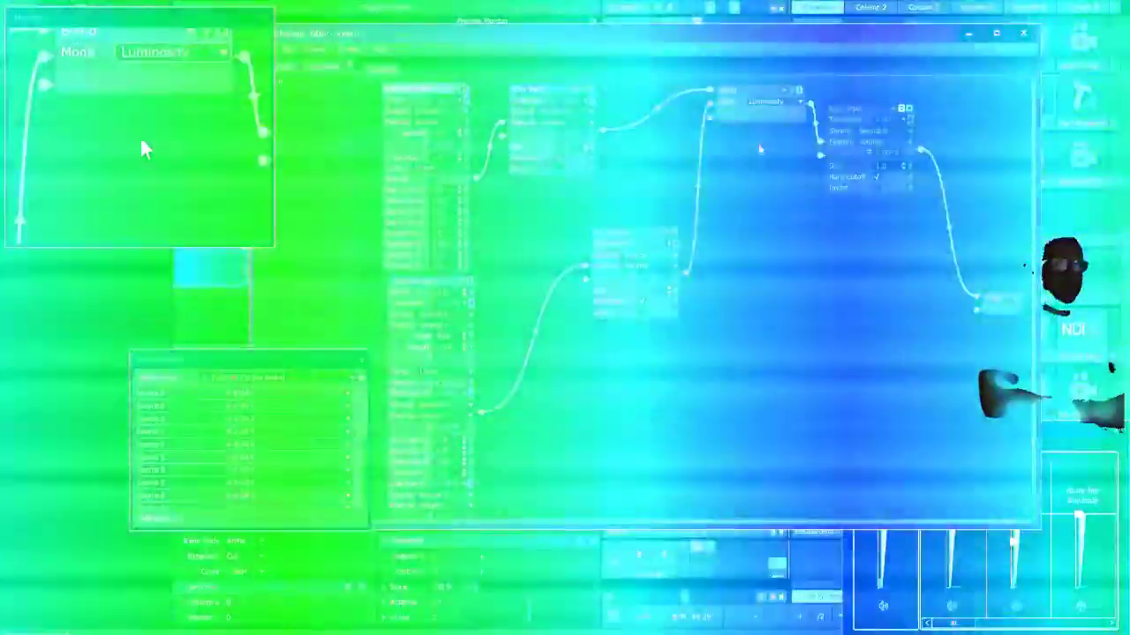
Step: Step the Blend node's mode back through Hue and Phoenix to compare their looks
{"action": "key", "text": "Up"}
{"action": "key", "text": "Up"}
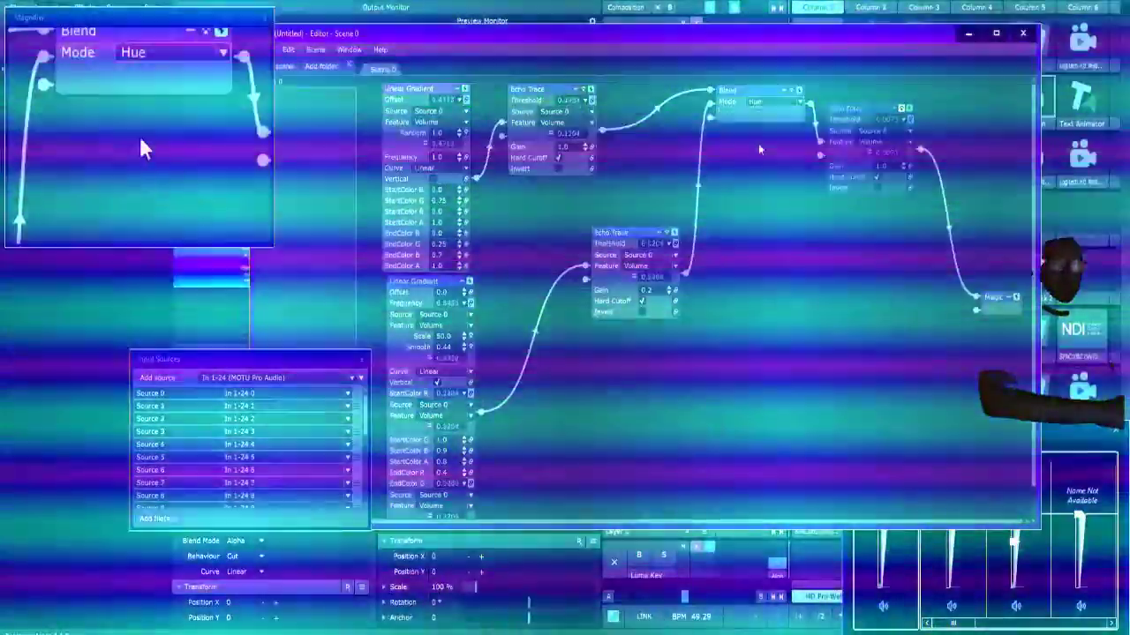
{"action": "key", "text": "Up"}
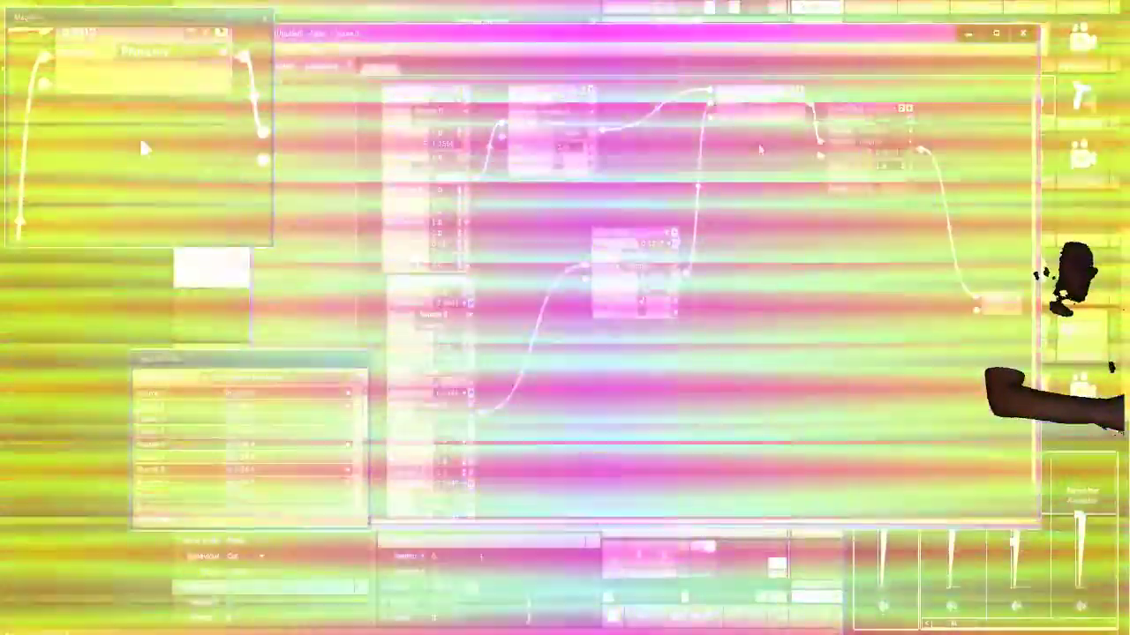
{"action": "key", "text": "Up"}
{"action": "key", "text": "Up"}
{"action": "key", "text": "Up"}
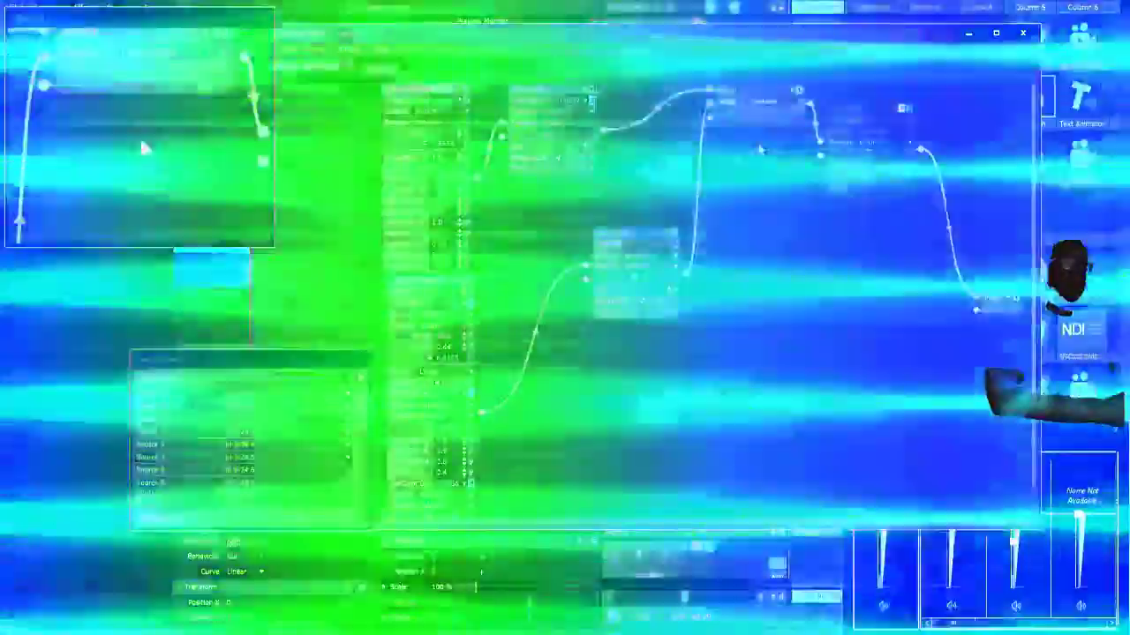
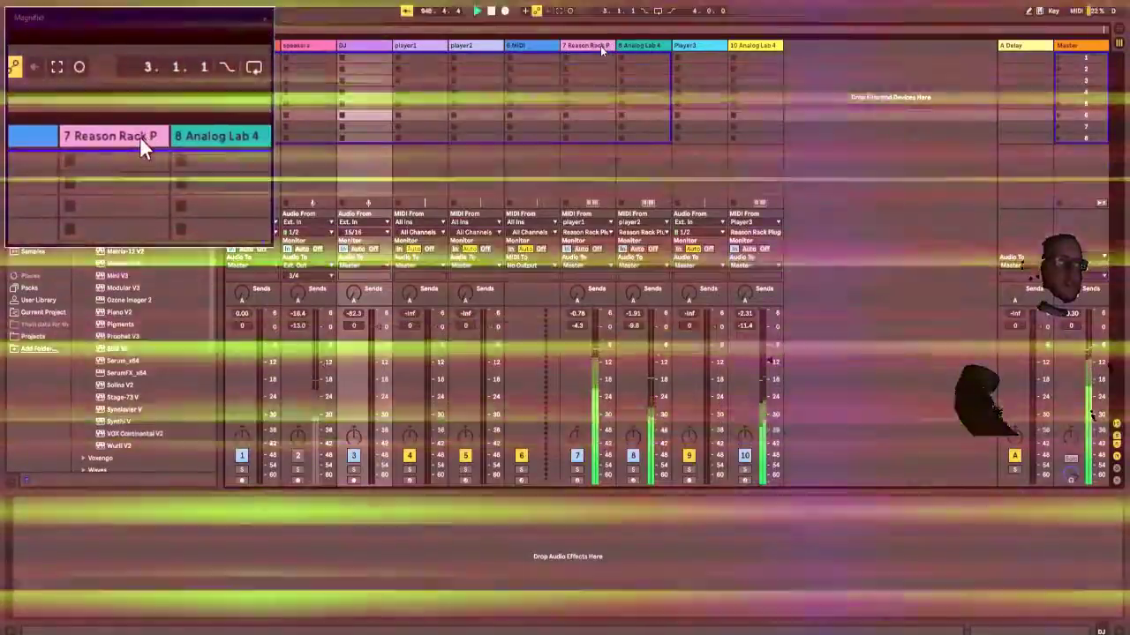
Step: In Live, check tracks 7 and 8, set track 10 Analog Lab 4's volume to -8.3 and track 8 Analog Lab 4's to -10.3
{"action": "left_click", "coordinate": [597, 50]}
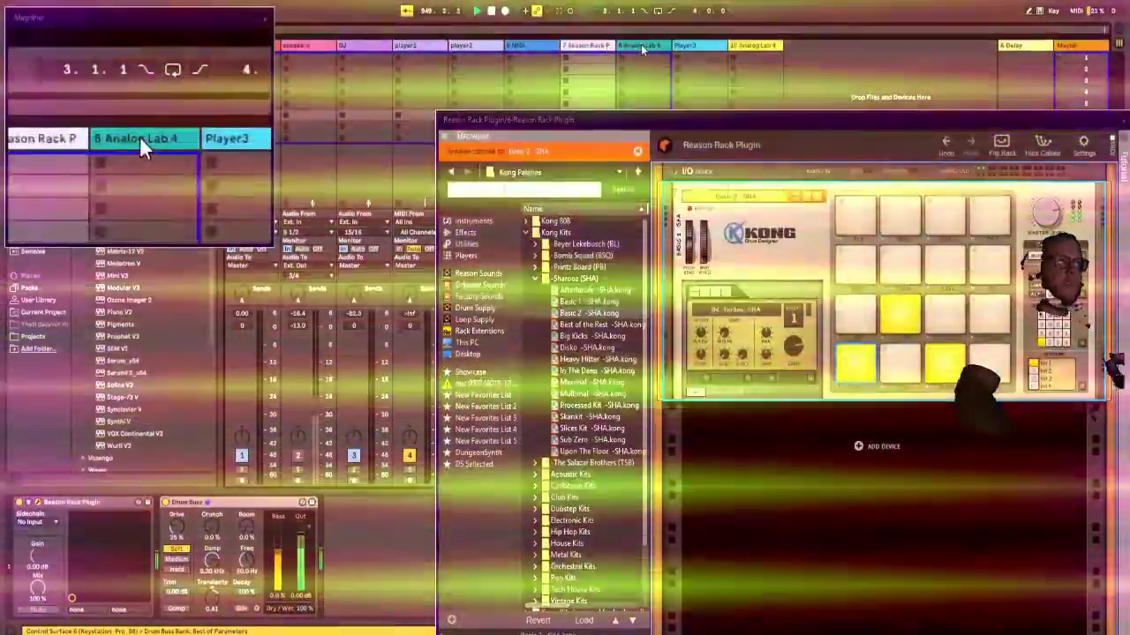
{"action": "left_click", "coordinate": [641, 47]}
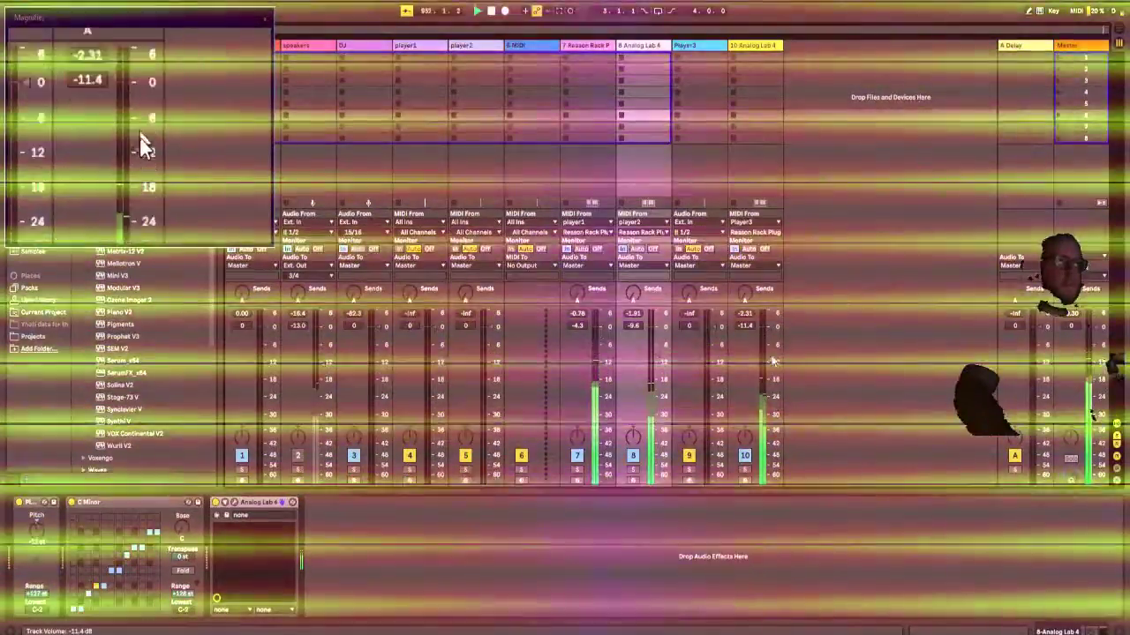
{"action": "mouse_move", "coordinate": [767, 358]}
{"action": "left_mouse_down"}
{"action": "mouse_move", "coordinate": [767, 344]}
{"action": "mouse_move", "coordinate": [768, 355]}
{"action": "left_mouse_up"}
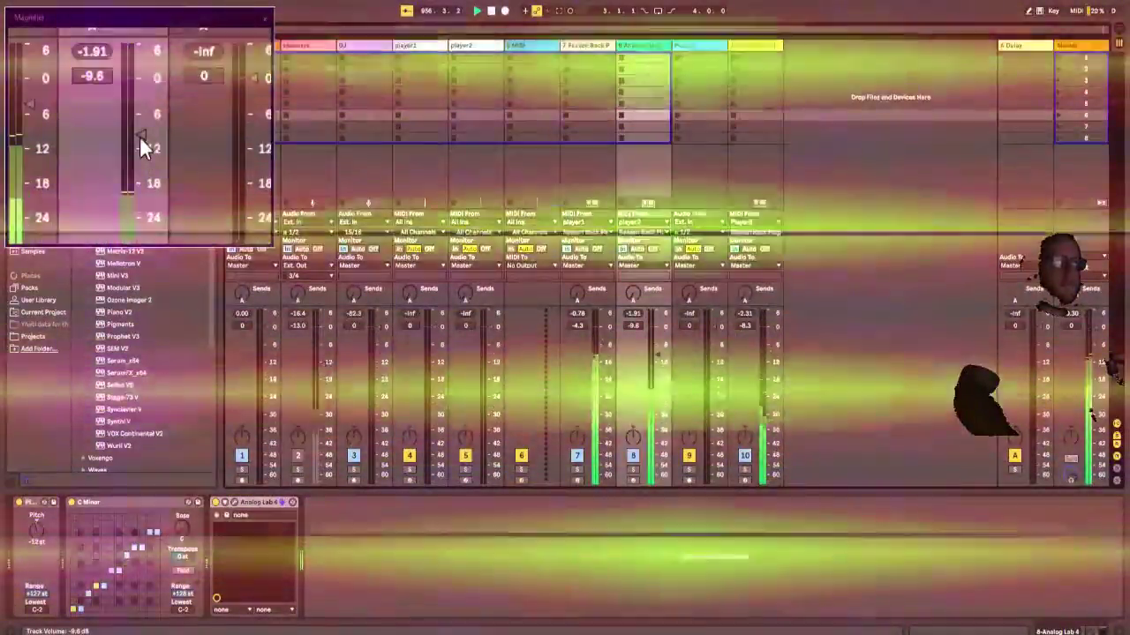
{"action": "left_click_drag", "start_coordinate": [659, 355], "coordinate": [658, 357]}
{"action": "scroll", "coordinate": [659, 362], "scroll_direction": "up", "scroll_amount": 1}
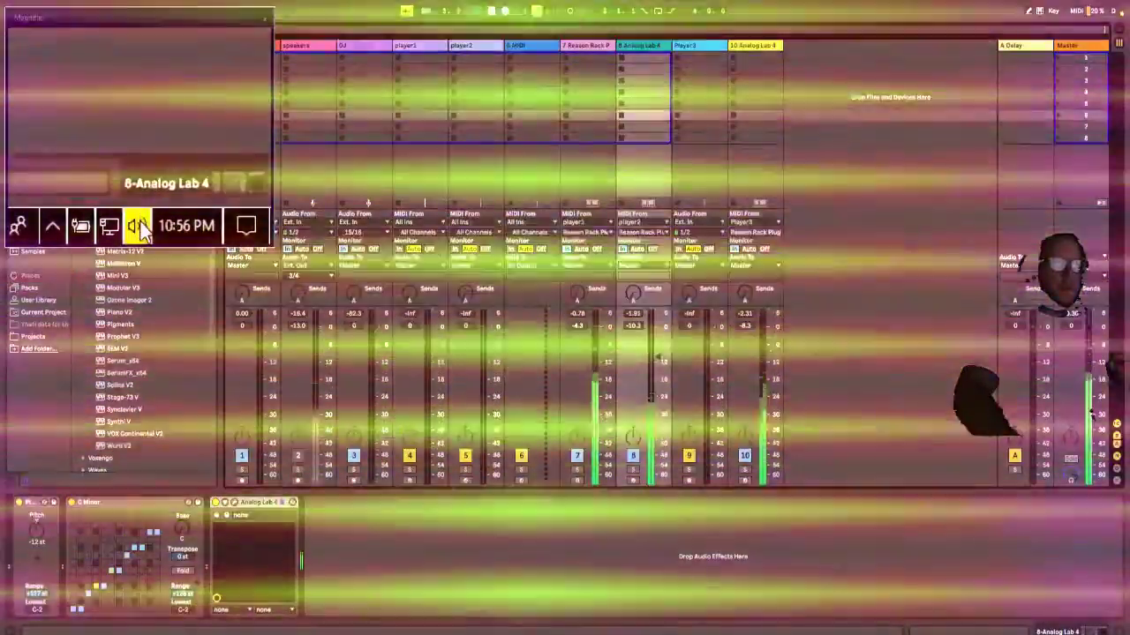
Step: Lower Discord's volume in the Windows Volume Mixer and return to Live
{"action": "left_click", "coordinate": [1044, 634]}
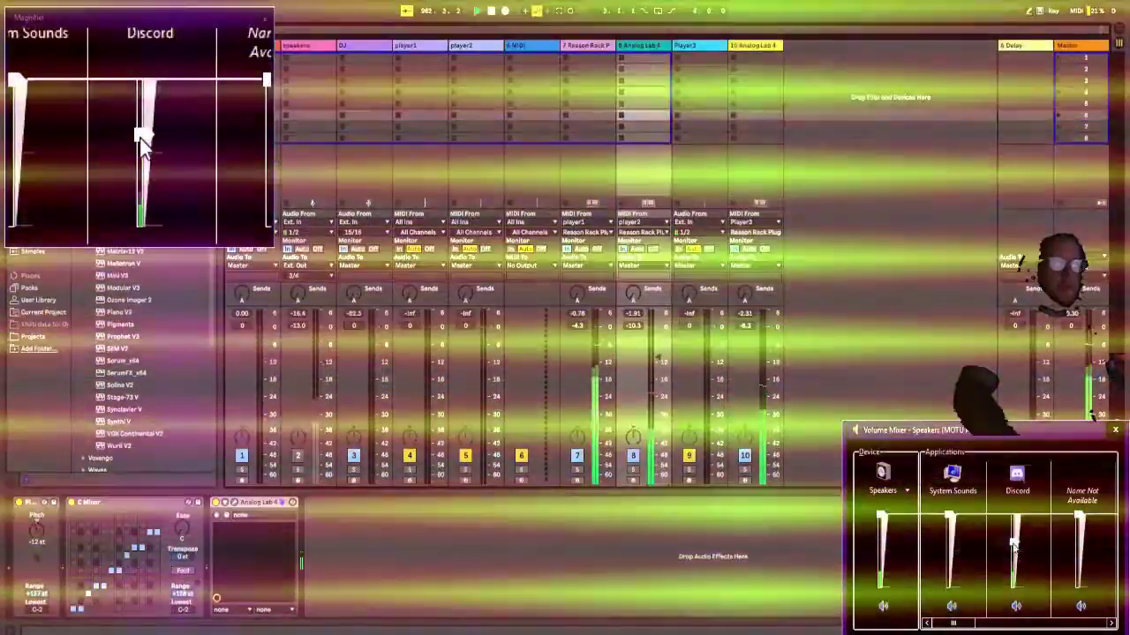
{"action": "left_click_drag", "start_coordinate": [1013, 545], "coordinate": [1013, 557]}
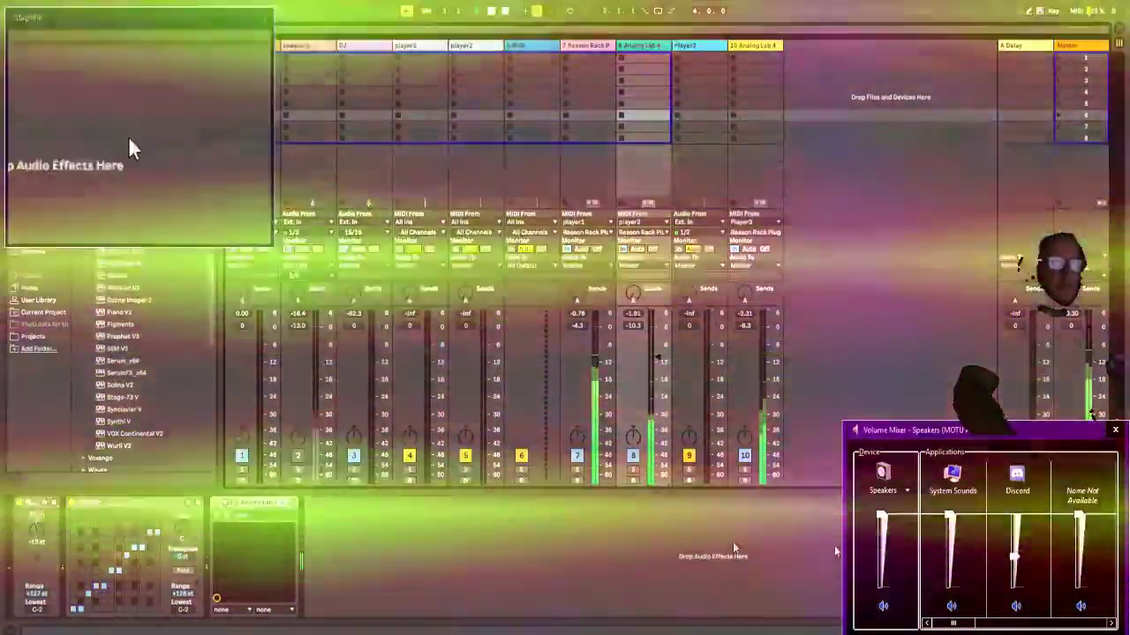
{"action": "left_click", "coordinate": [715, 549]}
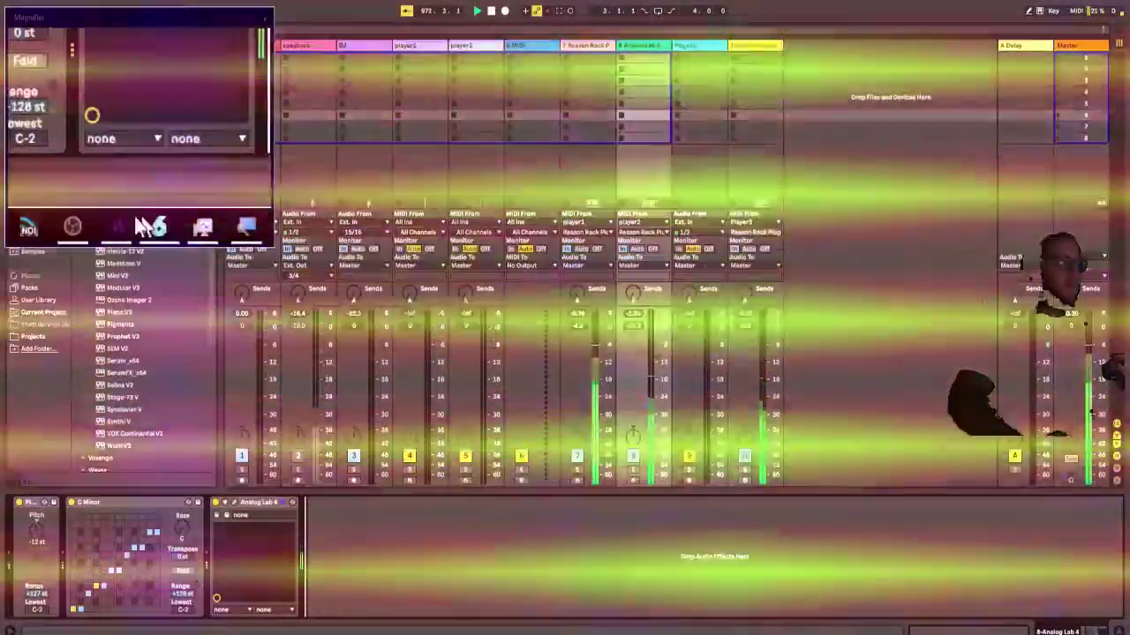
Step: Switch to the Magic editor, add a new scene and add an ISF Lines generator to it
{"action": "left_click", "coordinate": [141, 224]}
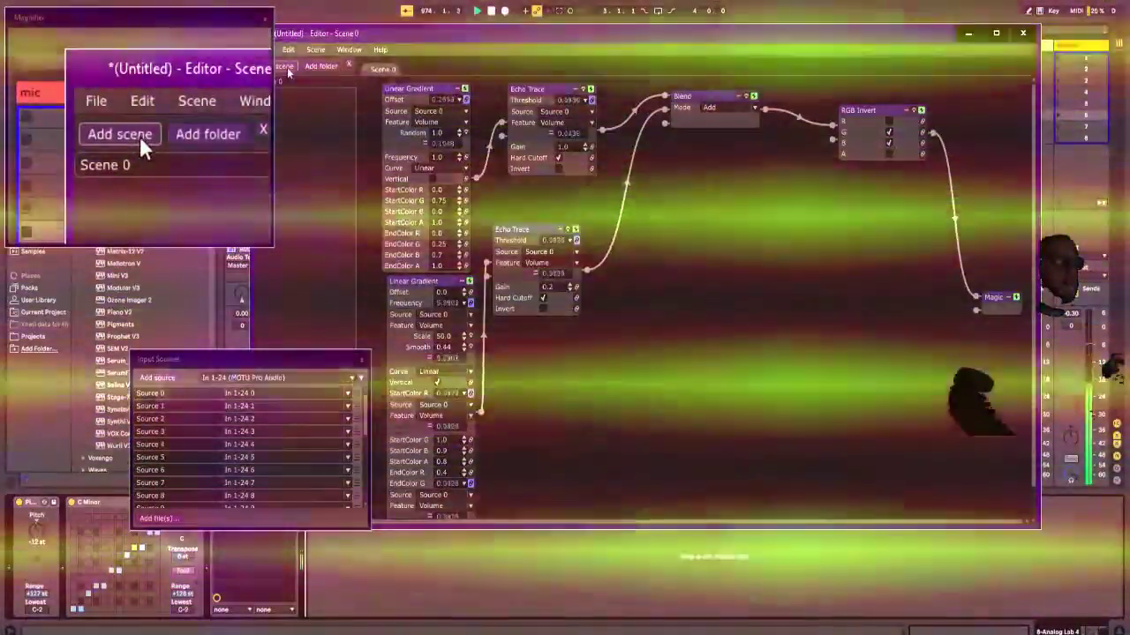
{"action": "left_click", "coordinate": [284, 66]}
{"action": "right_click", "coordinate": [570, 132]}
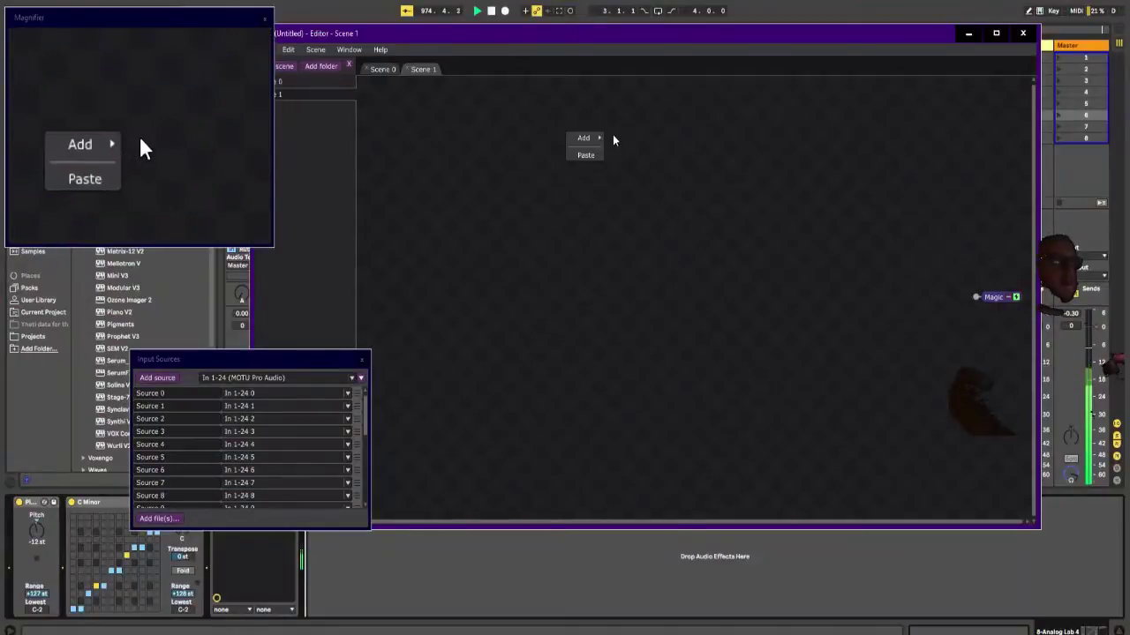
{"action": "mouse_move", "coordinate": [608, 138]}
{"action": "mouse_move", "coordinate": [640, 173]}
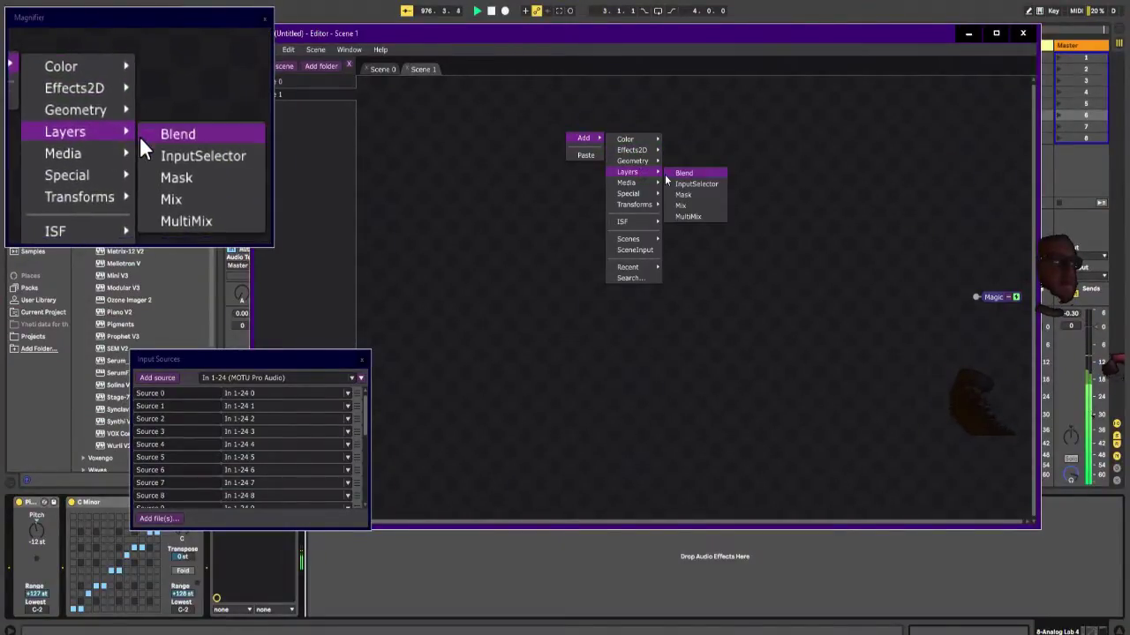
{"action": "mouse_move", "coordinate": [650, 226]}
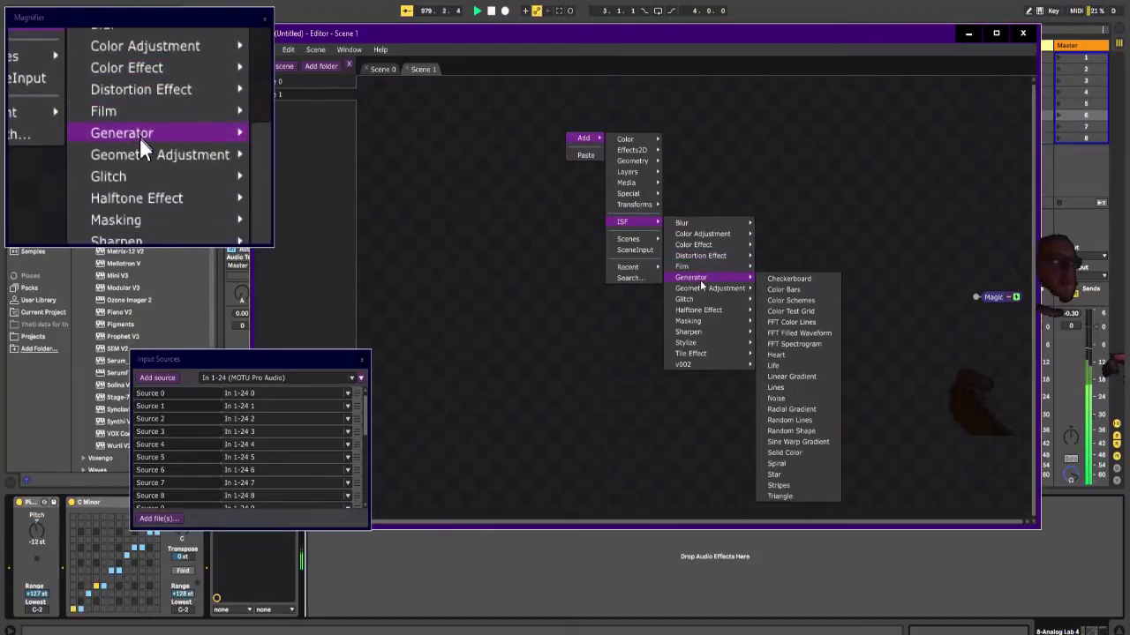
{"action": "mouse_move", "coordinate": [699, 267]}
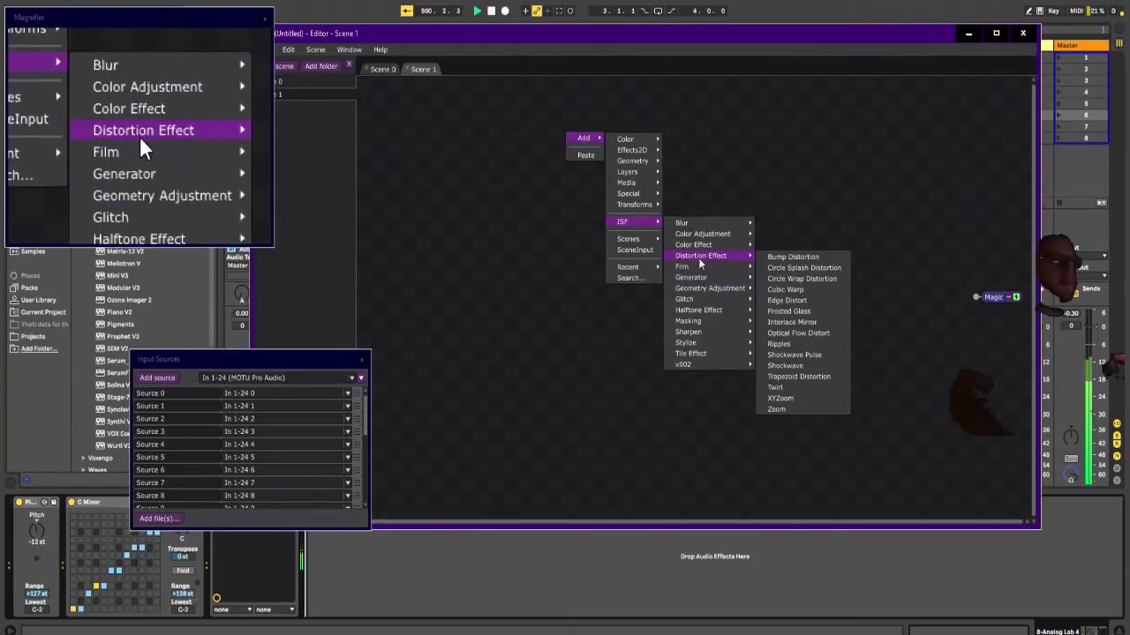
{"action": "mouse_move", "coordinate": [696, 302]}
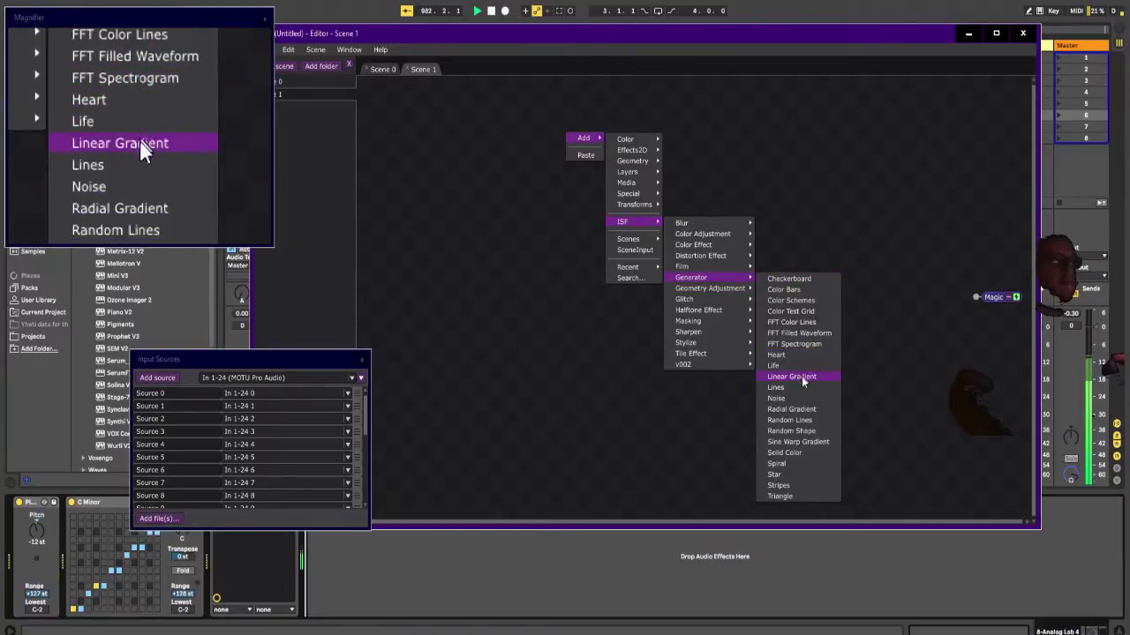
{"action": "left_click", "coordinate": [776, 387]}
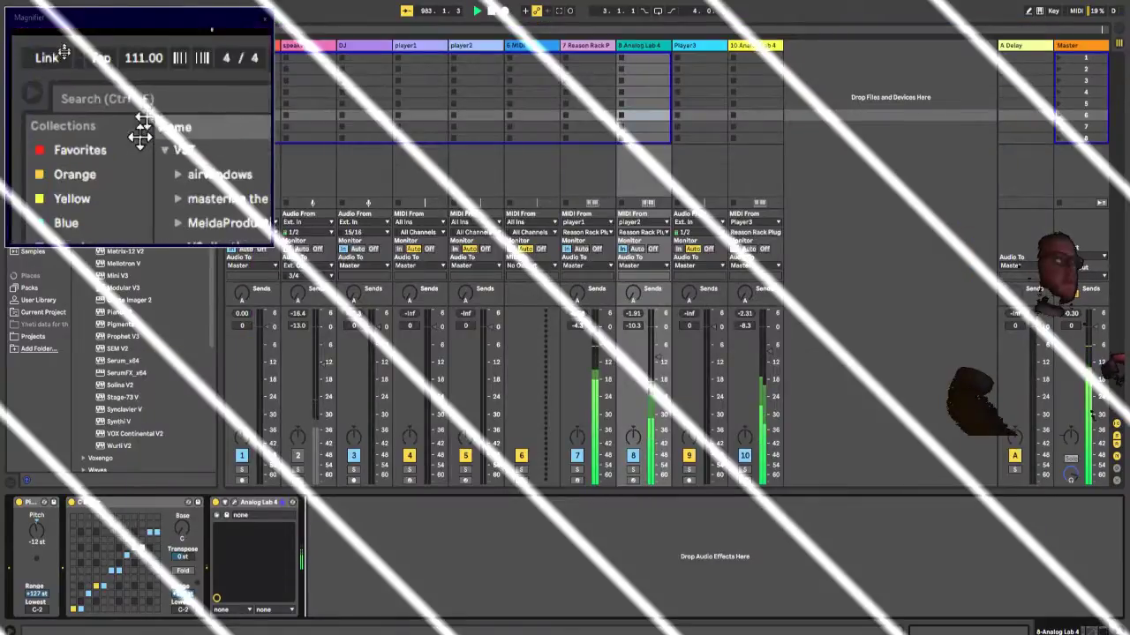
Step: Move the Magnifier window clear of Live's transport controls and lower the song tempo to 89 BPM
{"action": "left_click_drag", "start_coordinate": [65, 49], "coordinate": [79, 143]}
{"action": "left_click_drag", "start_coordinate": [65, 10], "coordinate": [65, 23]}
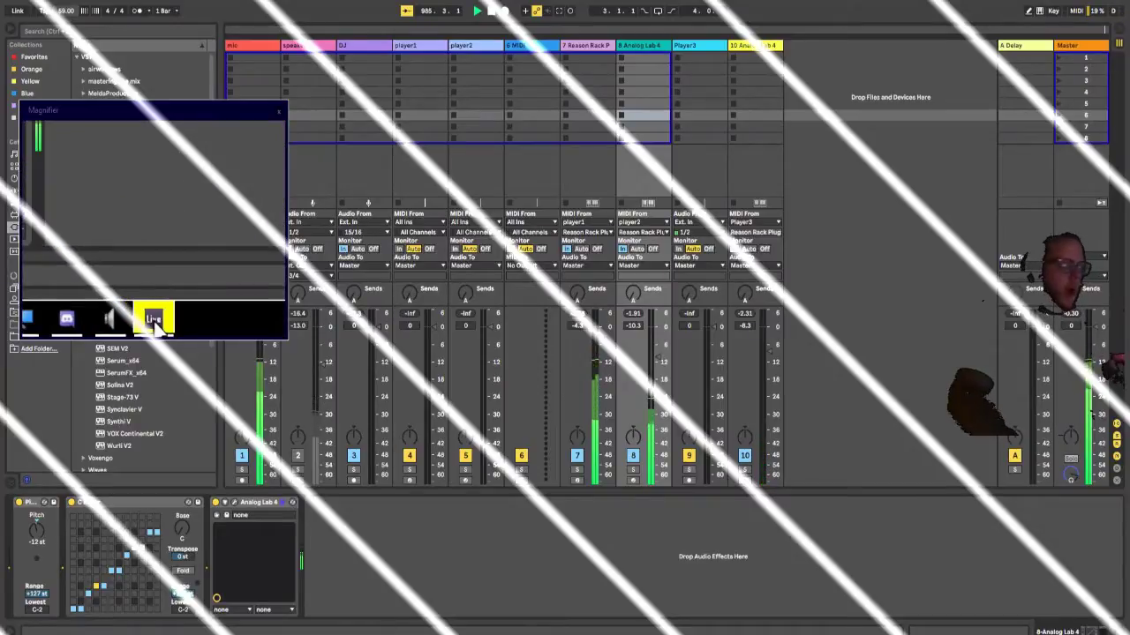
Step: Return to the Magic editor, move the Lines node up and away from Magic, and set its Line_width to 0.1 and Angle to 0.0
{"action": "left_click", "coordinate": [232, 634]}
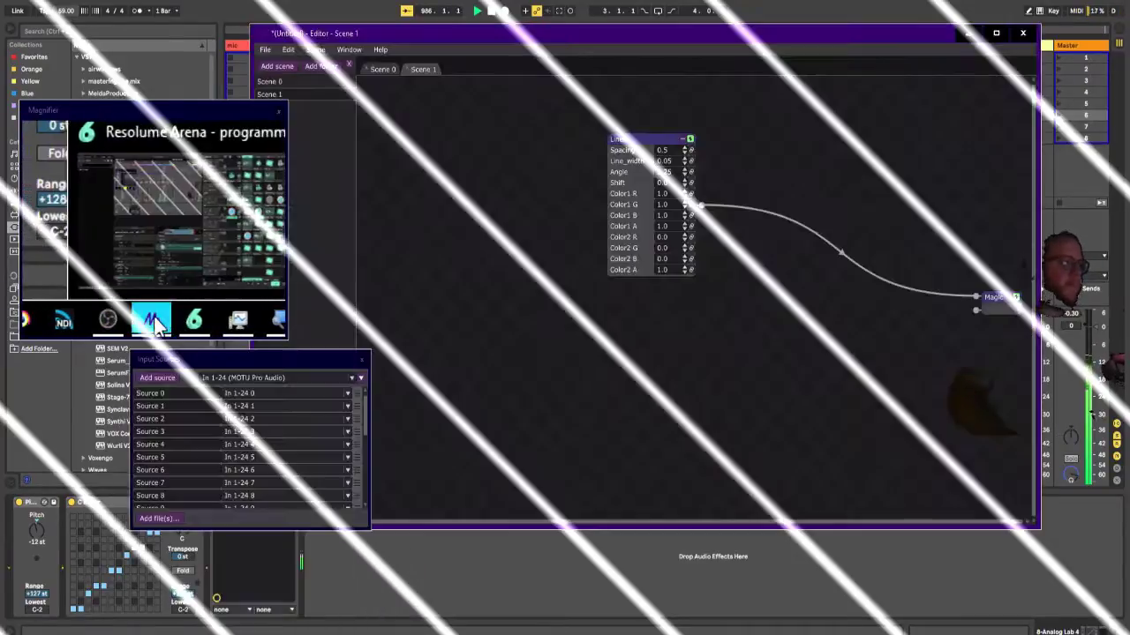
{"action": "left_click_drag", "start_coordinate": [628, 138], "coordinate": [540, 117]}
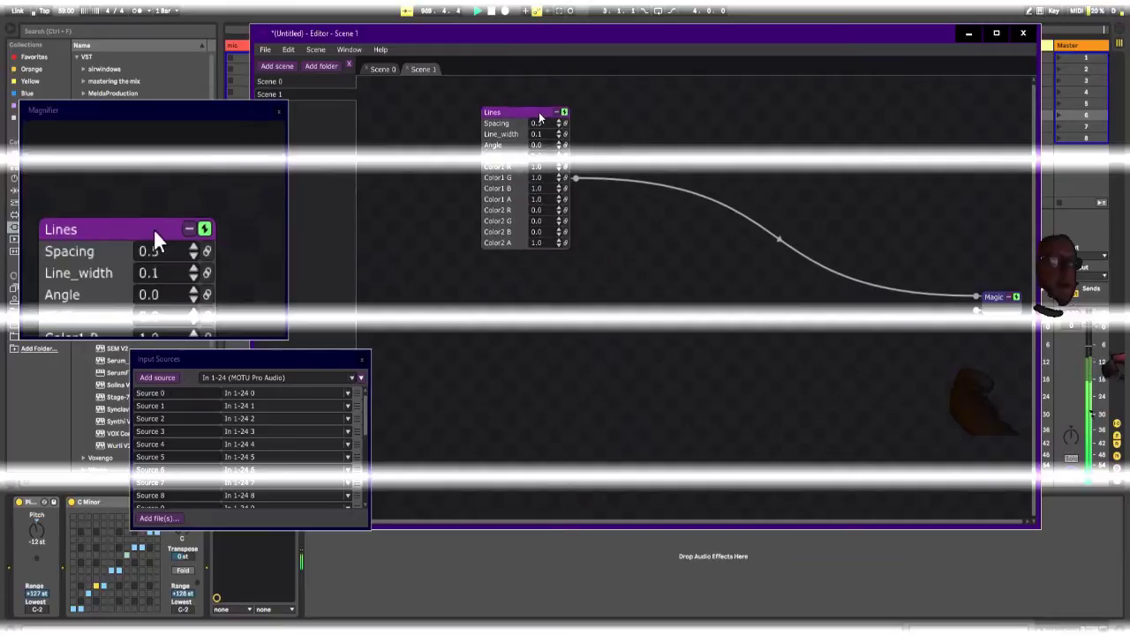
Step: Insert a ColorRGB module on the connection between Lines and Magic
{"action": "right_click", "coordinate": [617, 196]}
{"action": "mouse_move", "coordinate": [679, 200]}
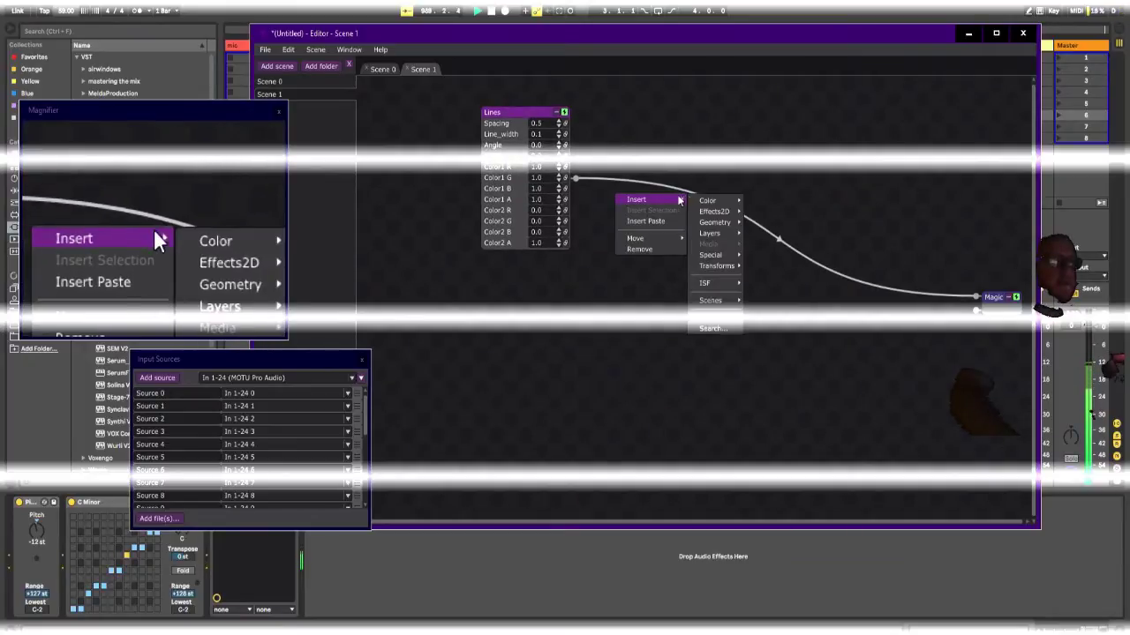
{"action": "mouse_move", "coordinate": [711, 215]}
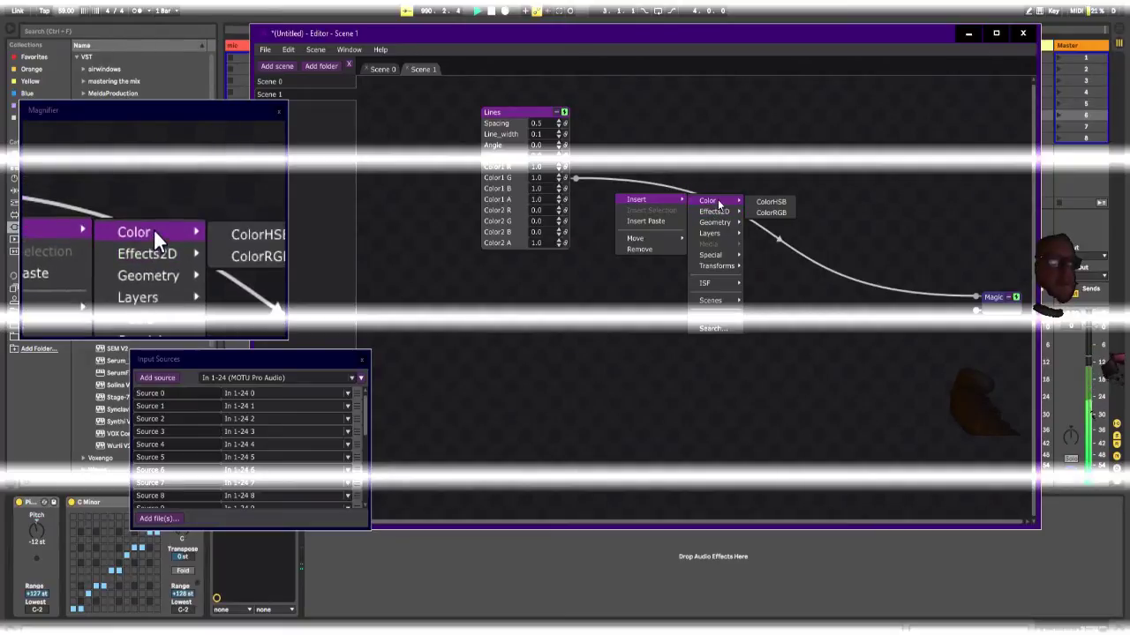
{"action": "left_click", "coordinate": [774, 214]}
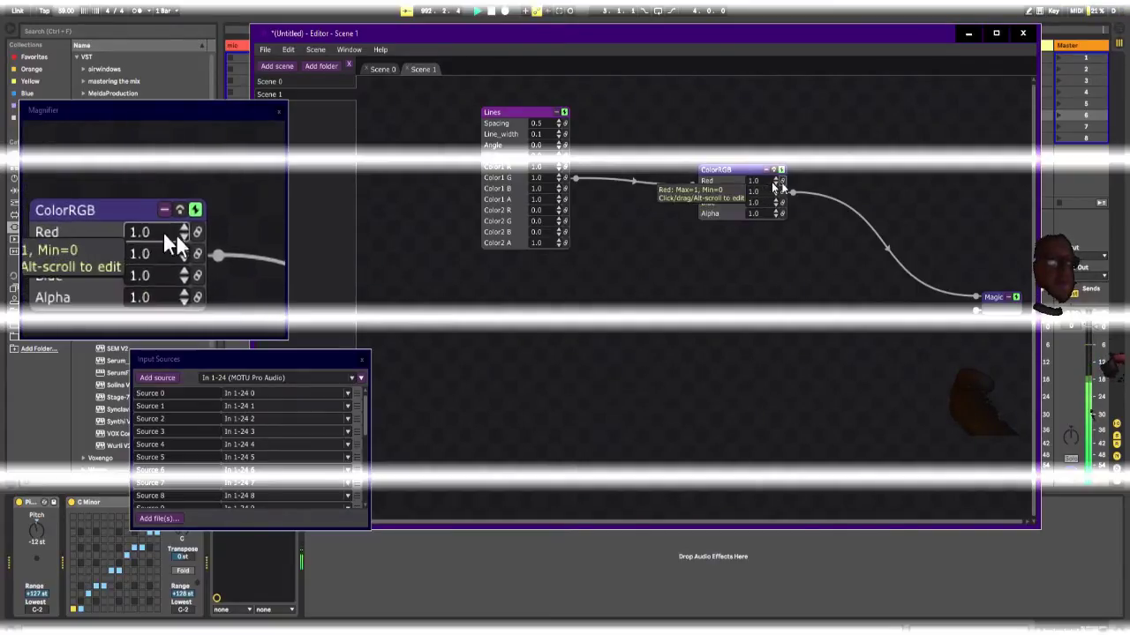
{"action": "right_click", "coordinate": [817, 199]}
{"action": "mouse_move", "coordinate": [817, 199]}
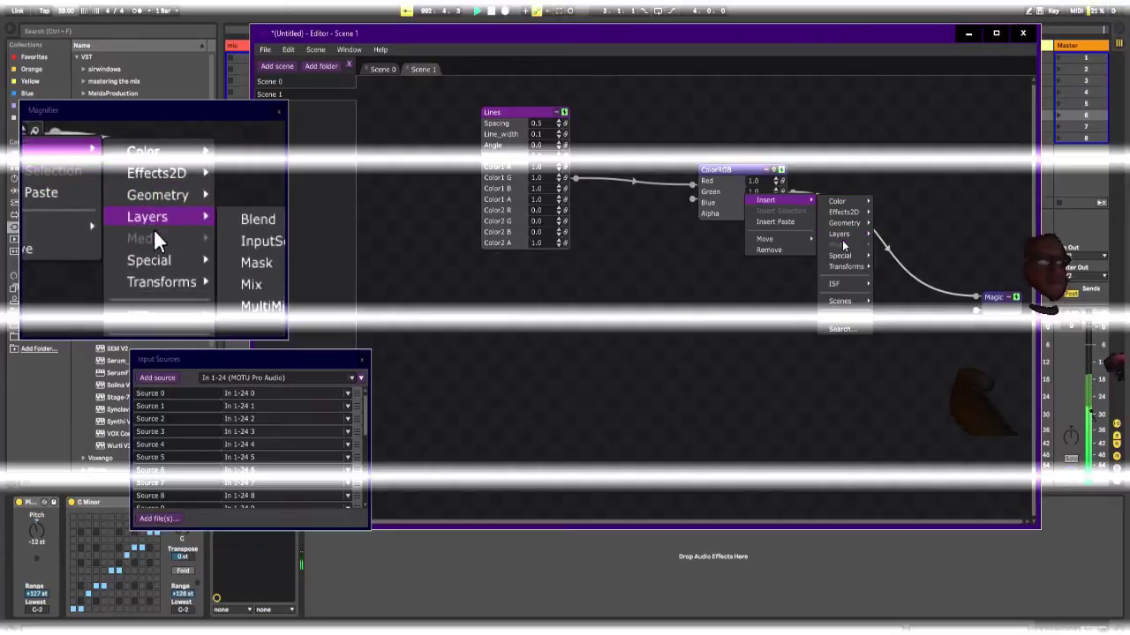
{"action": "mouse_move", "coordinate": [844, 240]}
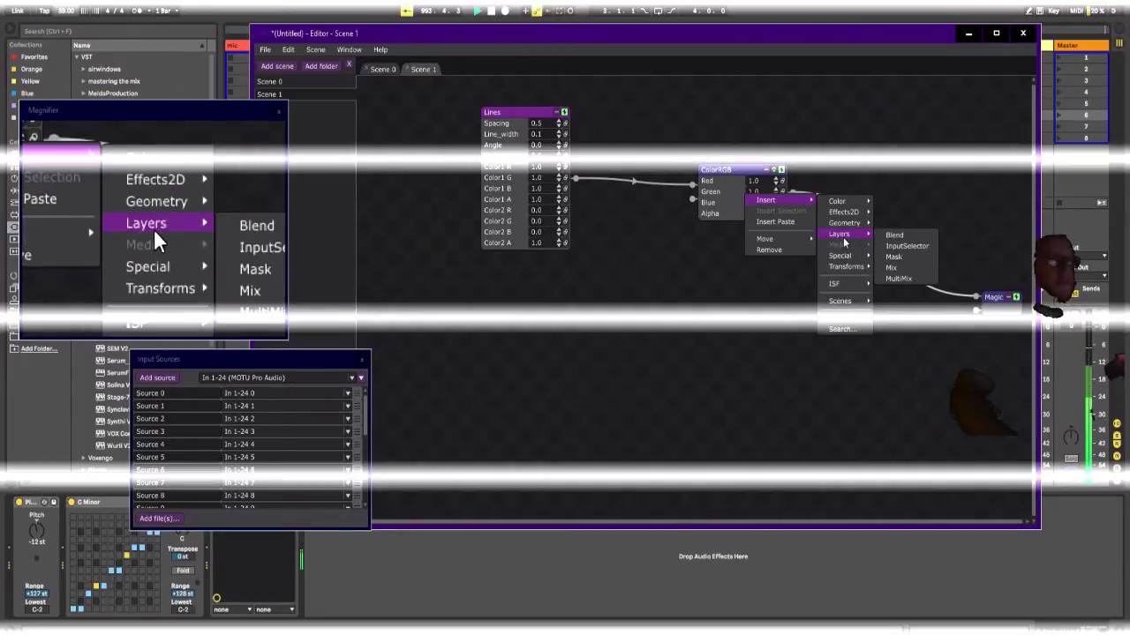
{"action": "left_click", "coordinate": [658, 272]}
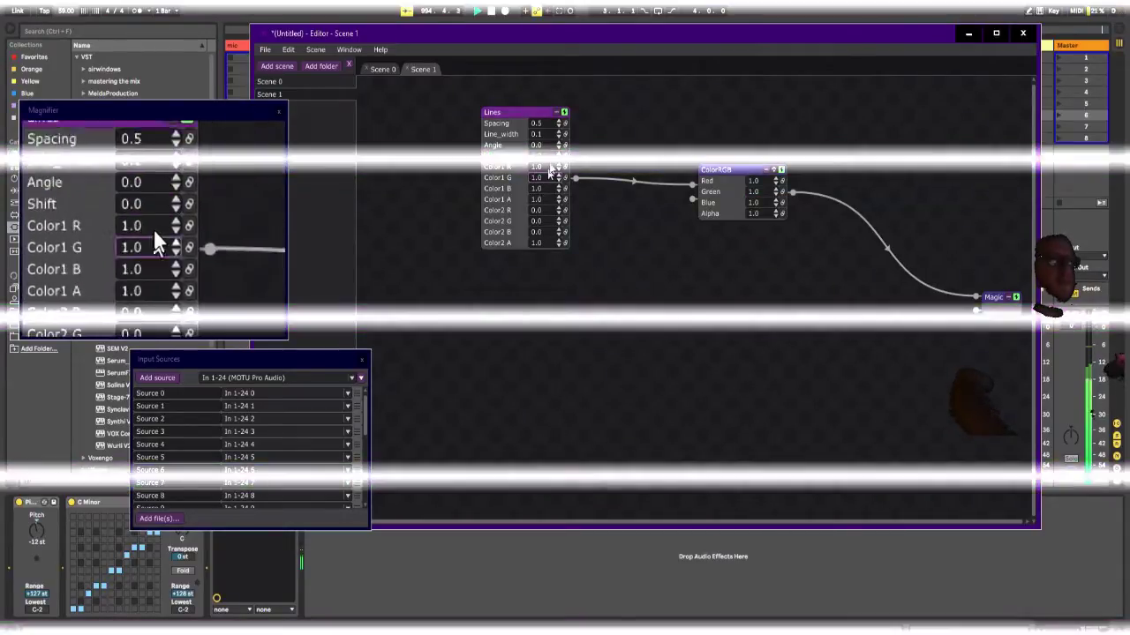
Step: Try an ISF Color Invert effect between ColorRGB and Magic and undo its insertion
{"action": "right_click", "coordinate": [802, 198]}
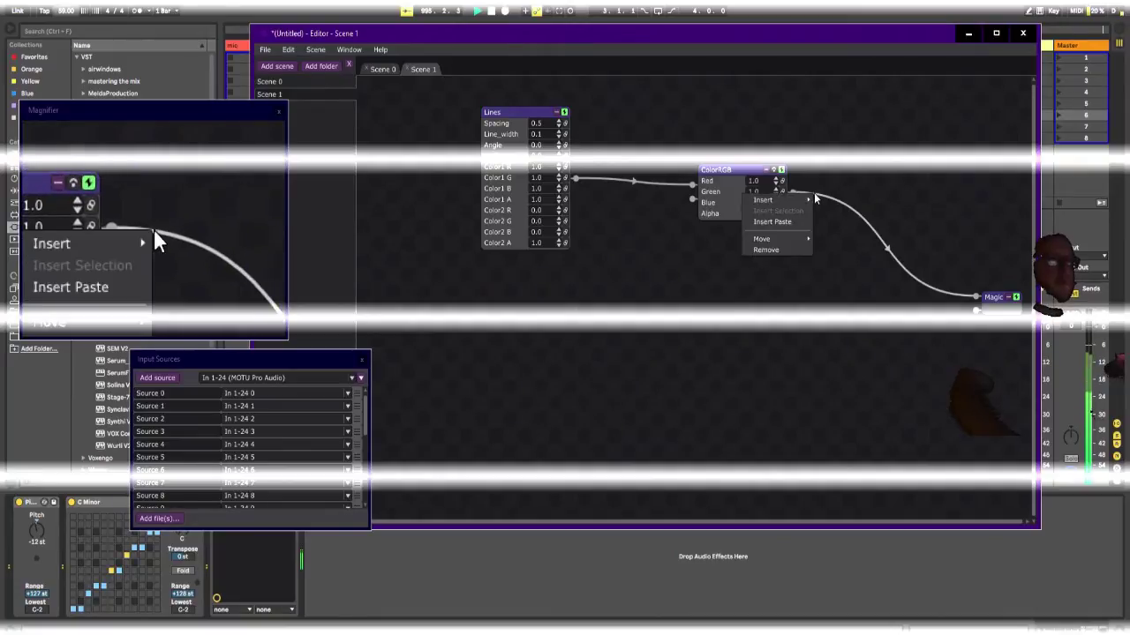
{"action": "mouse_move", "coordinate": [809, 203]}
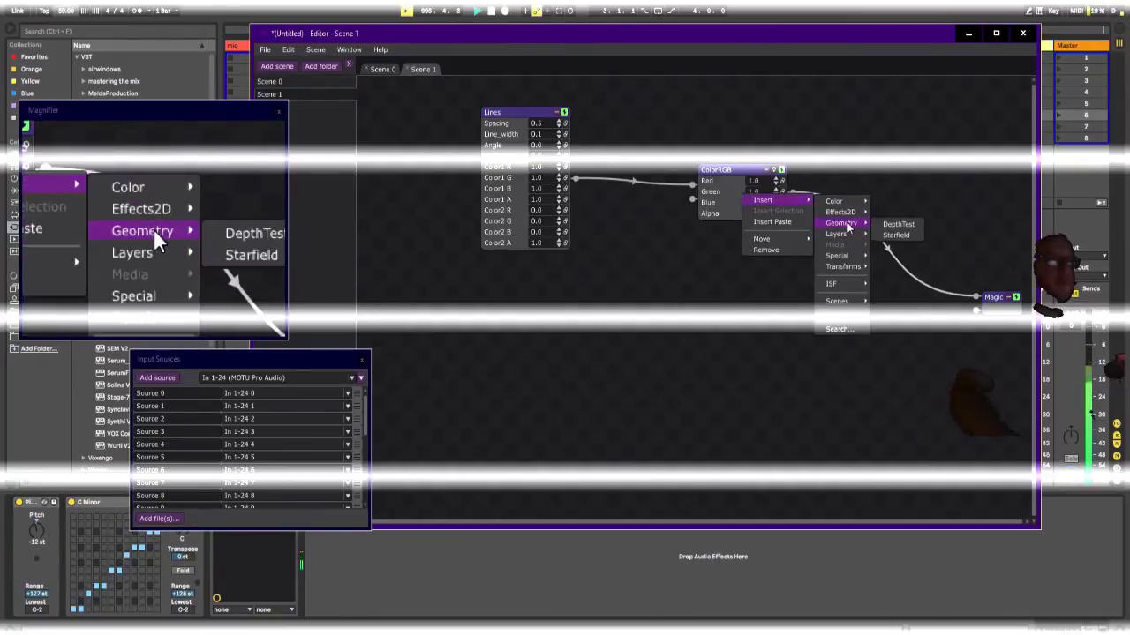
{"action": "mouse_move", "coordinate": [845, 290]}
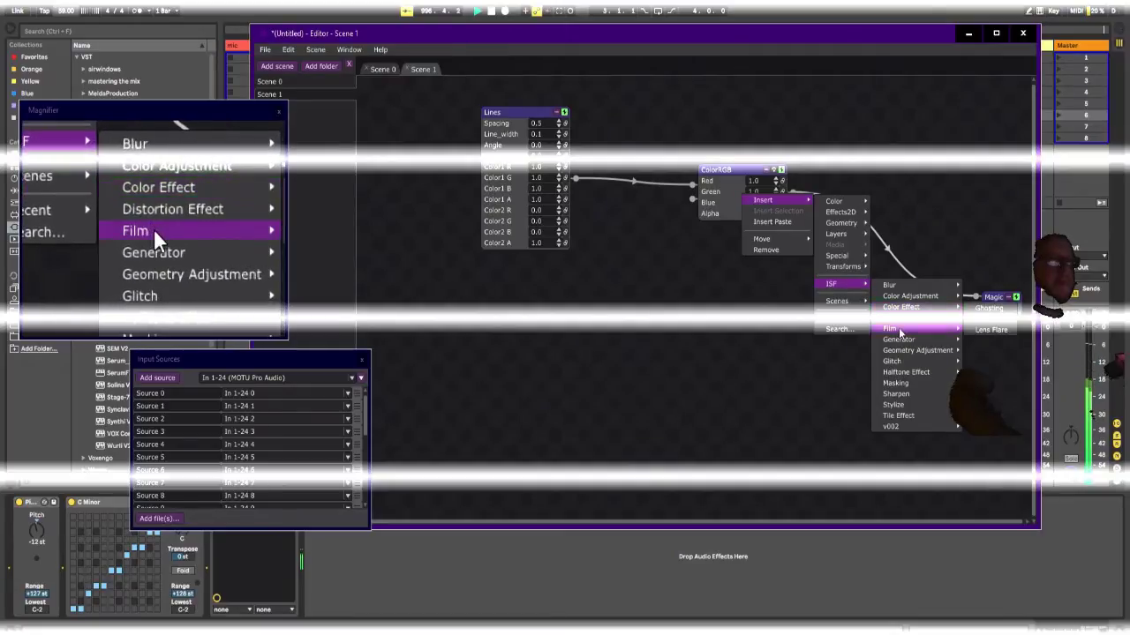
{"action": "mouse_move", "coordinate": [853, 238]}
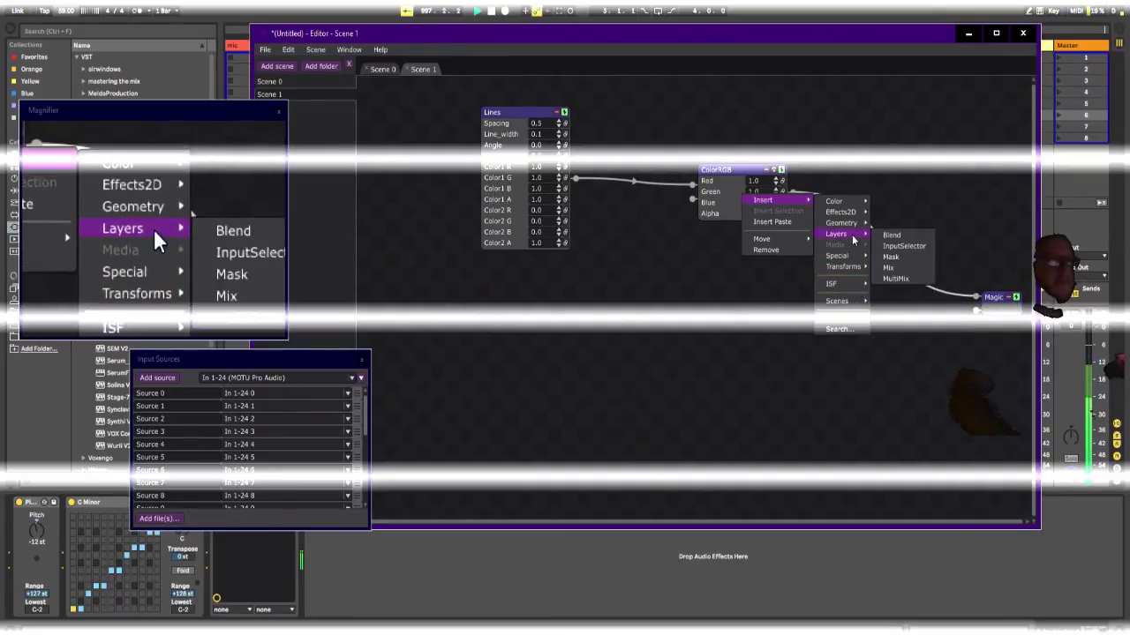
{"action": "mouse_move", "coordinate": [867, 215]}
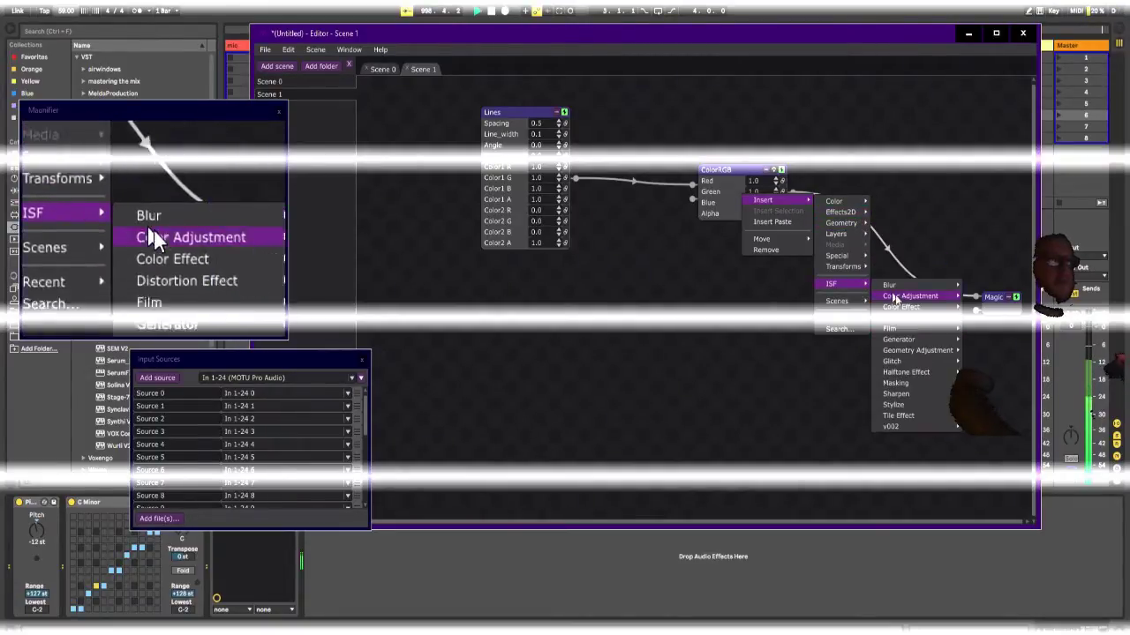
{"action": "mouse_move", "coordinate": [910, 295]}
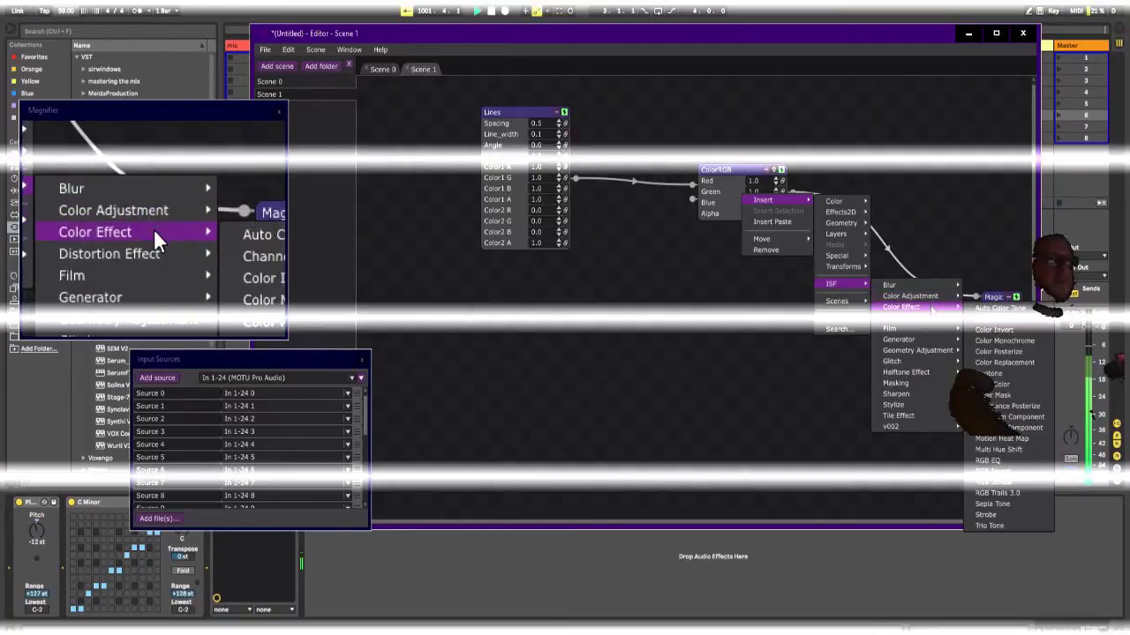
{"action": "left_click", "coordinate": [1019, 330]}
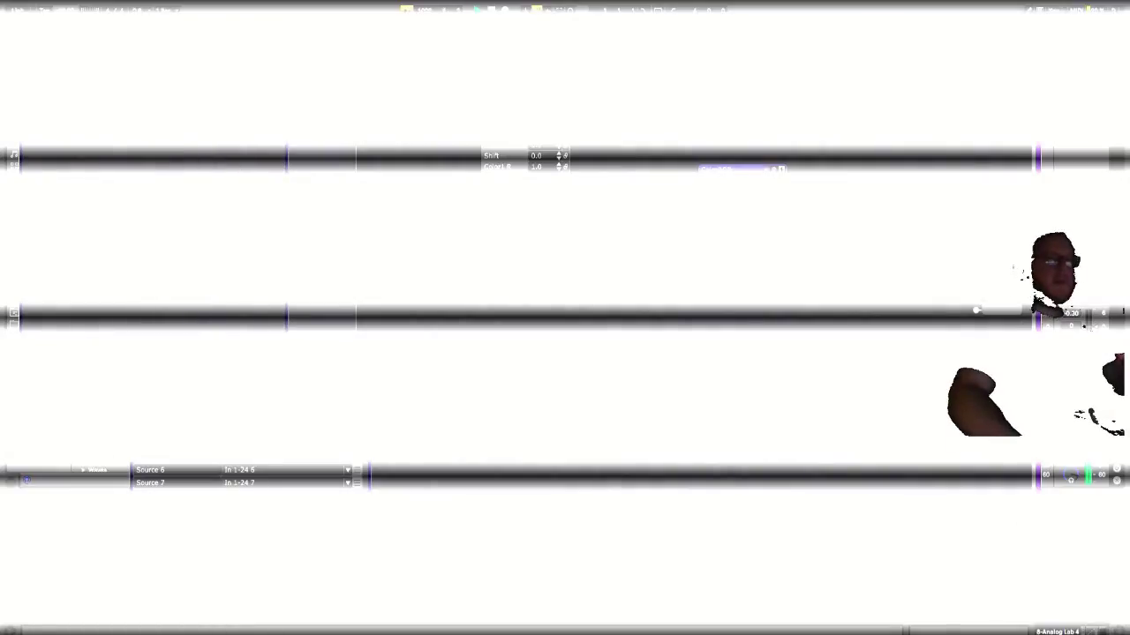
{"action": "key", "text": "ctrl+z"}
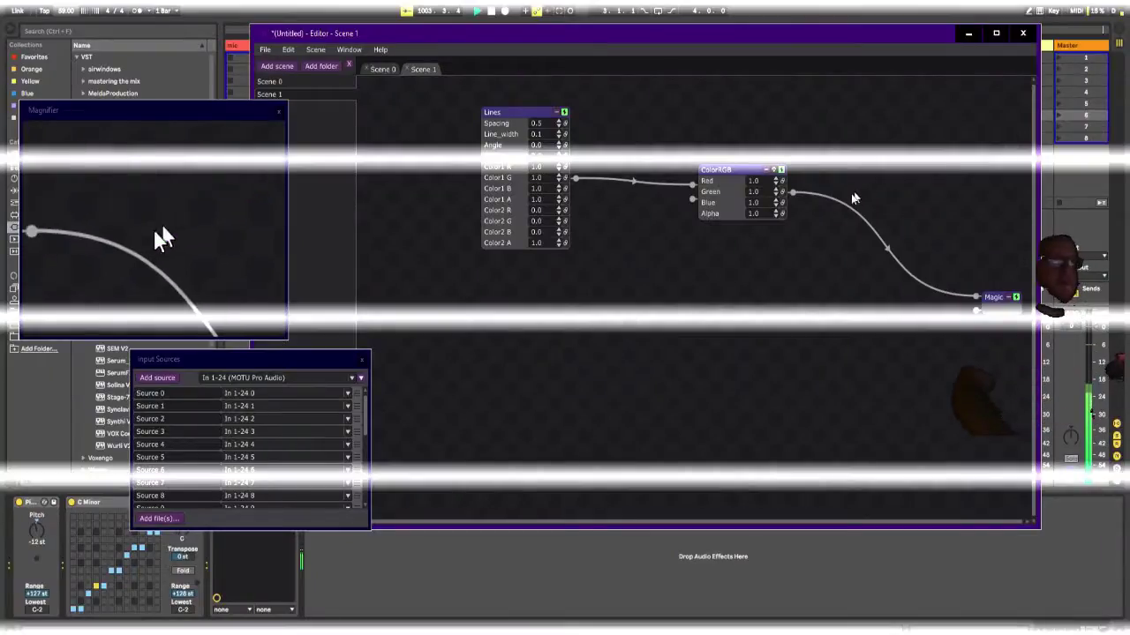
Step: Try an ISF Color Controls adjustment after ColorRGB with Bright at -1.0, and delete the node again
{"action": "right_click", "coordinate": [839, 207]}
{"action": "mouse_move", "coordinate": [841, 209]}
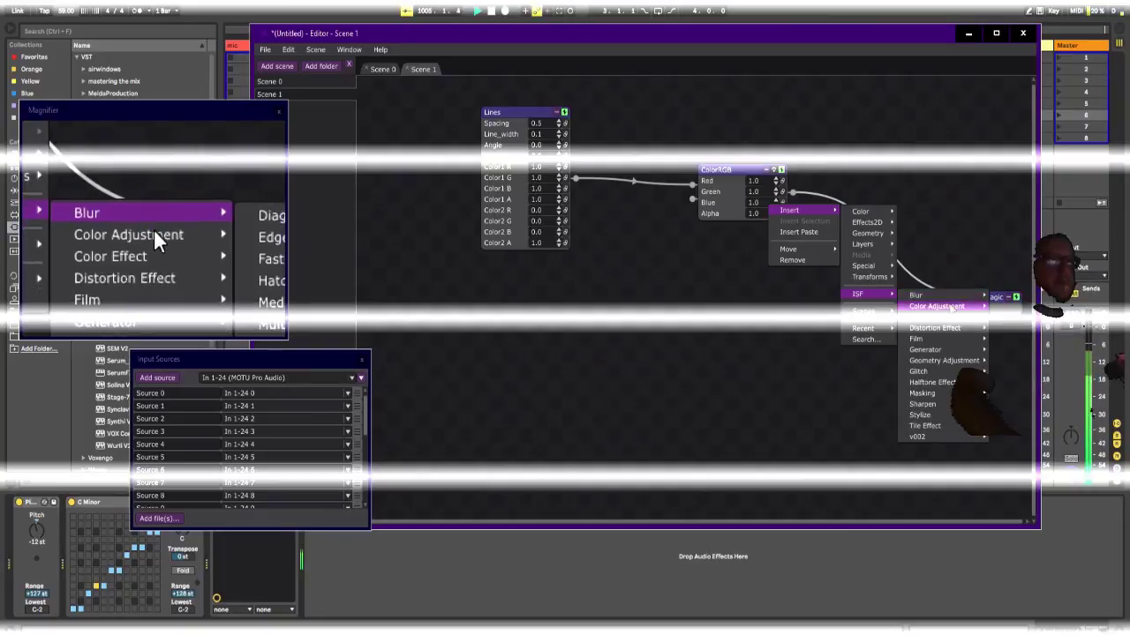
{"action": "mouse_move", "coordinate": [951, 306]}
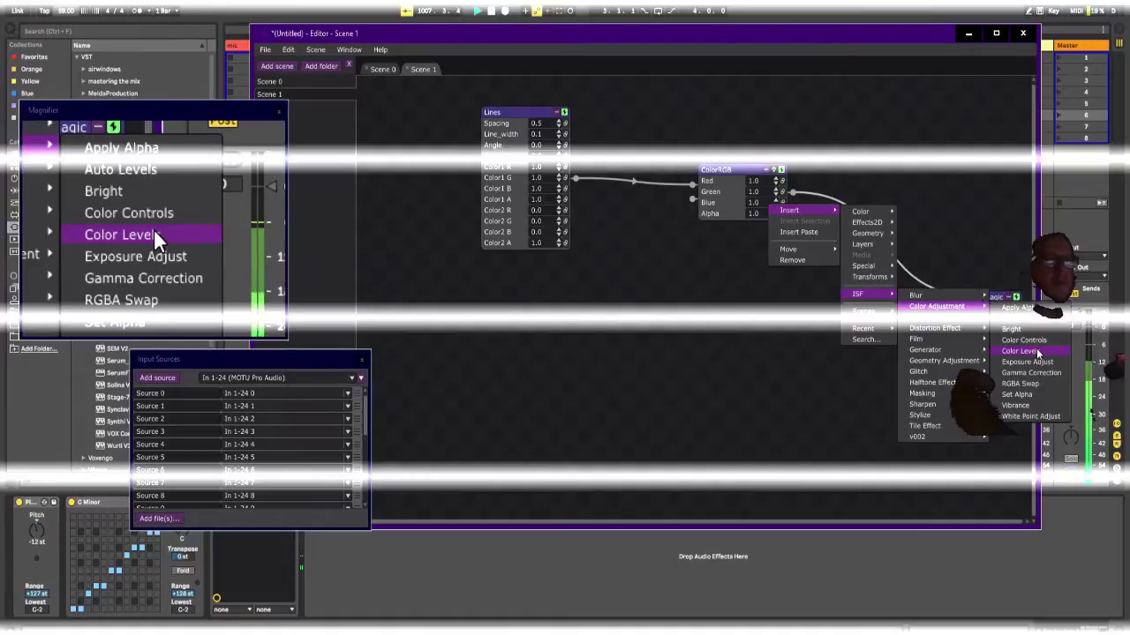
{"action": "left_click", "coordinate": [1024, 340]}
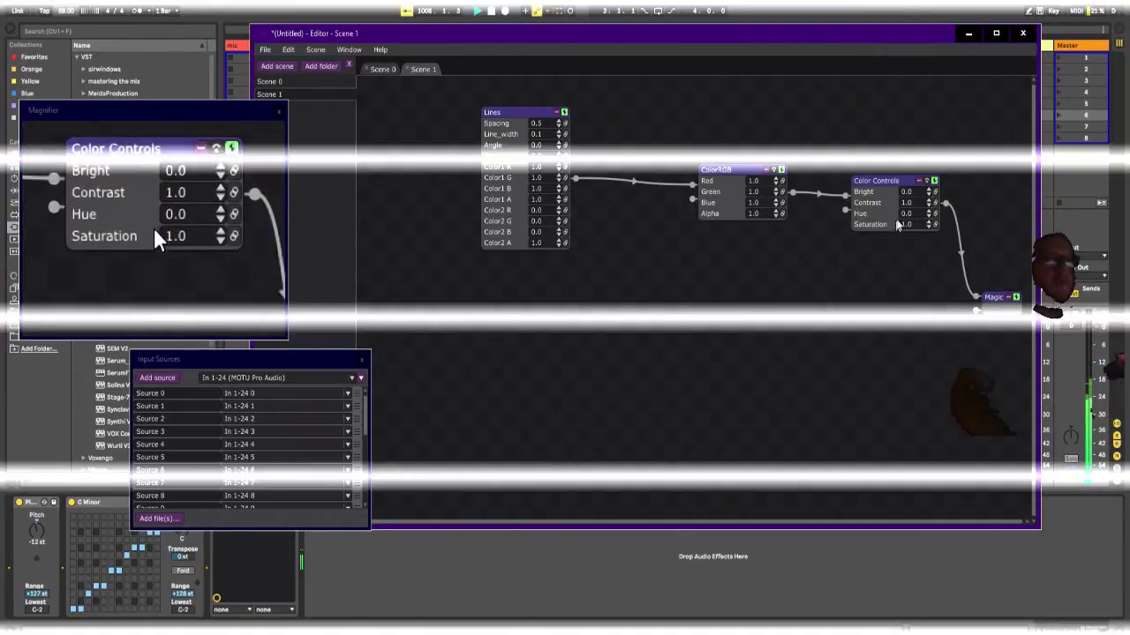
{"action": "mouse_move", "coordinate": [918, 193]}
{"action": "left_mouse_down"}
{"action": "mouse_move", "coordinate": [924, 179]}
{"action": "mouse_move", "coordinate": [901, 192]}
{"action": "left_mouse_up"}
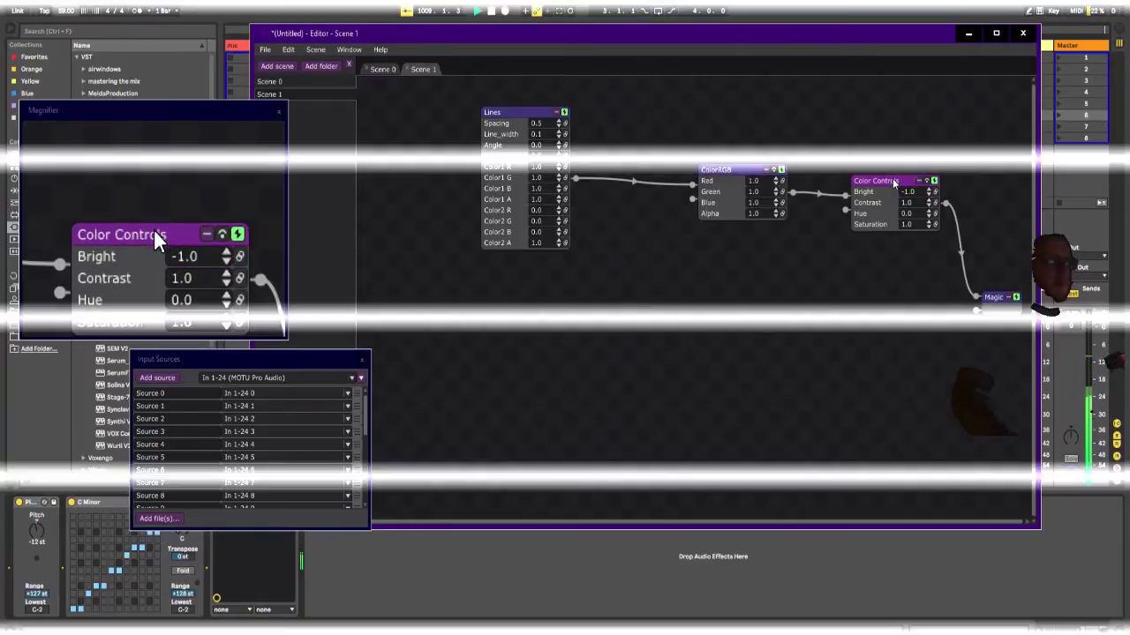
{"action": "key", "text": "Delete"}
Step: Insert ISF Color Levels after ColorRGB with Minimum Point 0.4, Mid Point 0.3, Offset1 R 0.0, Offset2 R 1.0, Offset2 G 0.9 and Offset4 A 1.0
{"action": "right_click", "coordinate": [839, 199]}
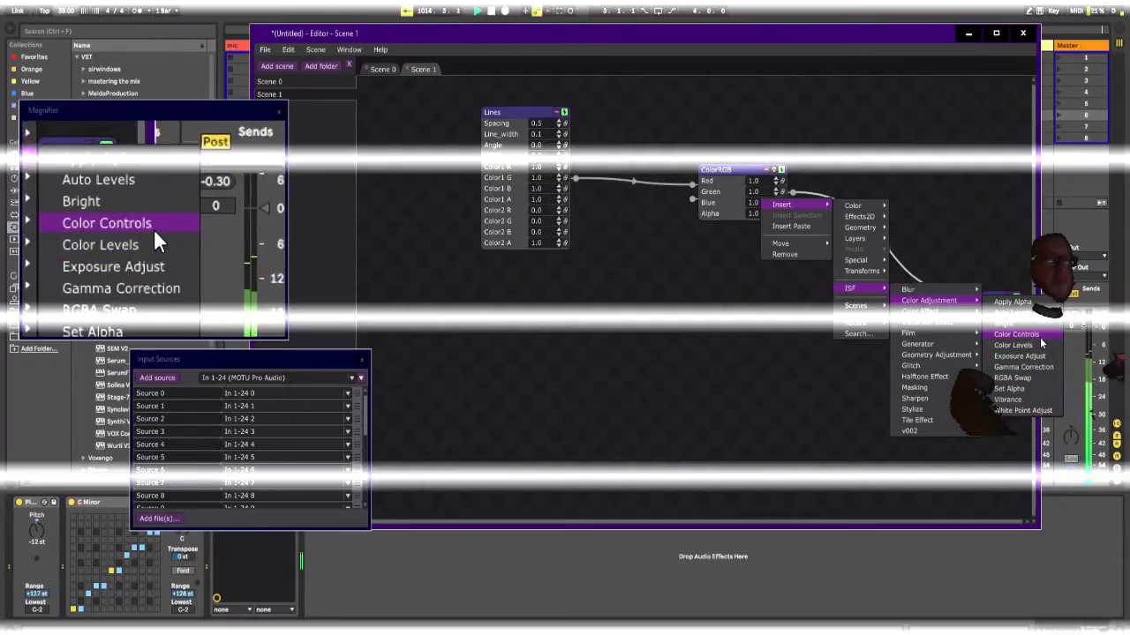
{"action": "left_click", "coordinate": [1013, 345]}
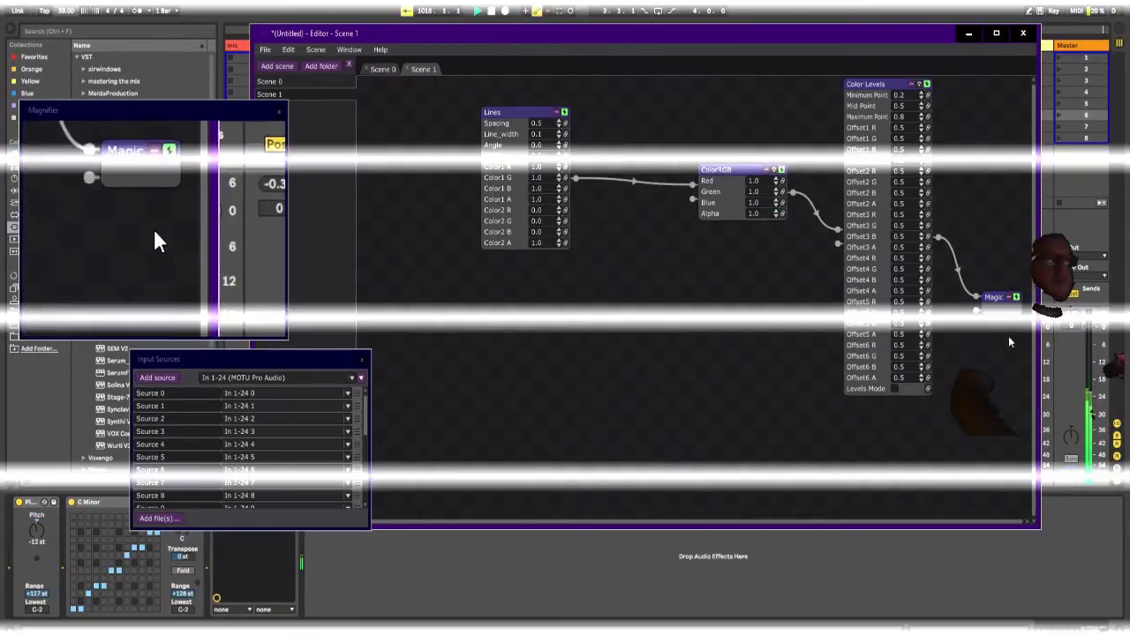
{"action": "mouse_move", "coordinate": [902, 130]}
{"action": "left_mouse_down"}
{"action": "mouse_move", "coordinate": [916, 99]}
{"action": "mouse_move", "coordinate": [902, 165]}
{"action": "mouse_move", "coordinate": [915, 103]}
{"action": "mouse_move", "coordinate": [903, 145]}
{"action": "left_mouse_up"}
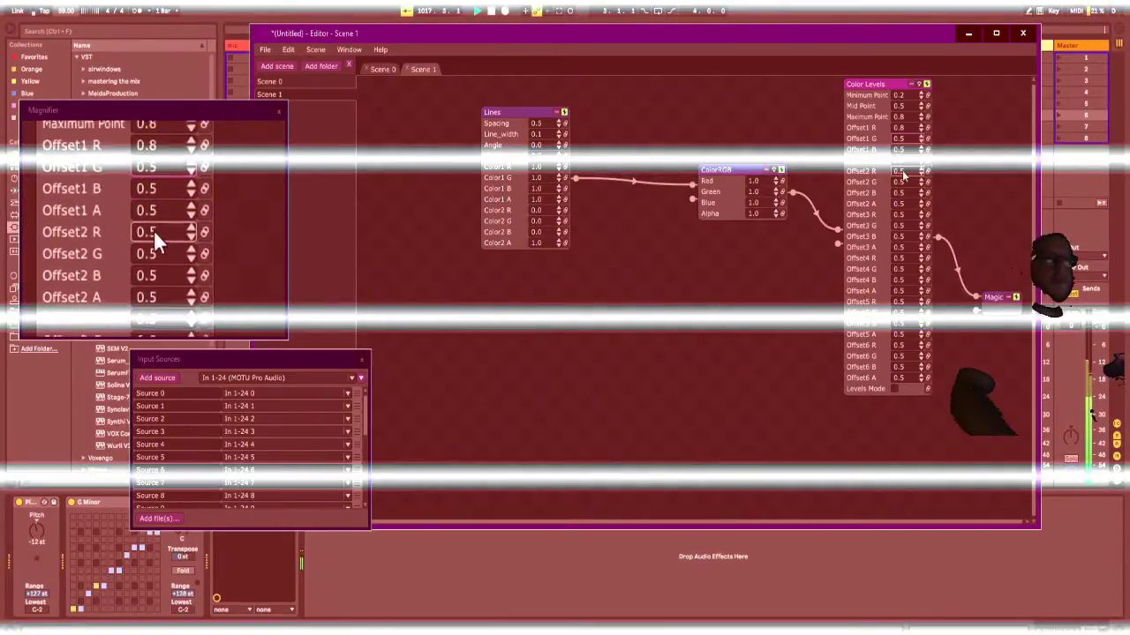
{"action": "left_click_drag", "start_coordinate": [903, 176], "coordinate": [905, 165]}
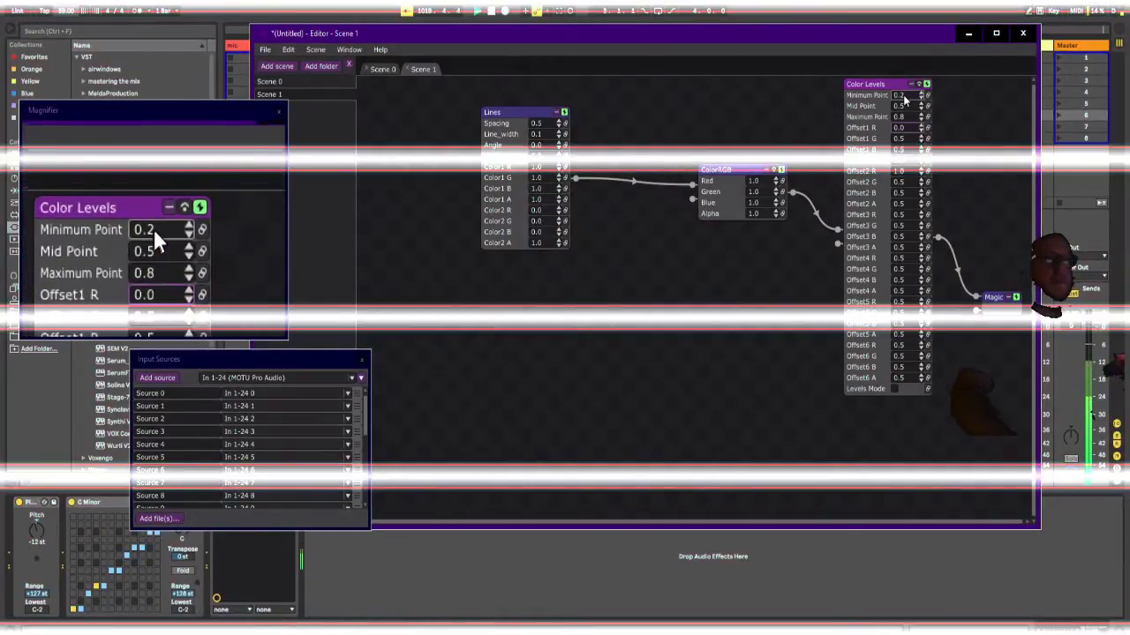
{"action": "left_click_drag", "start_coordinate": [903, 97], "coordinate": [907, 107]}
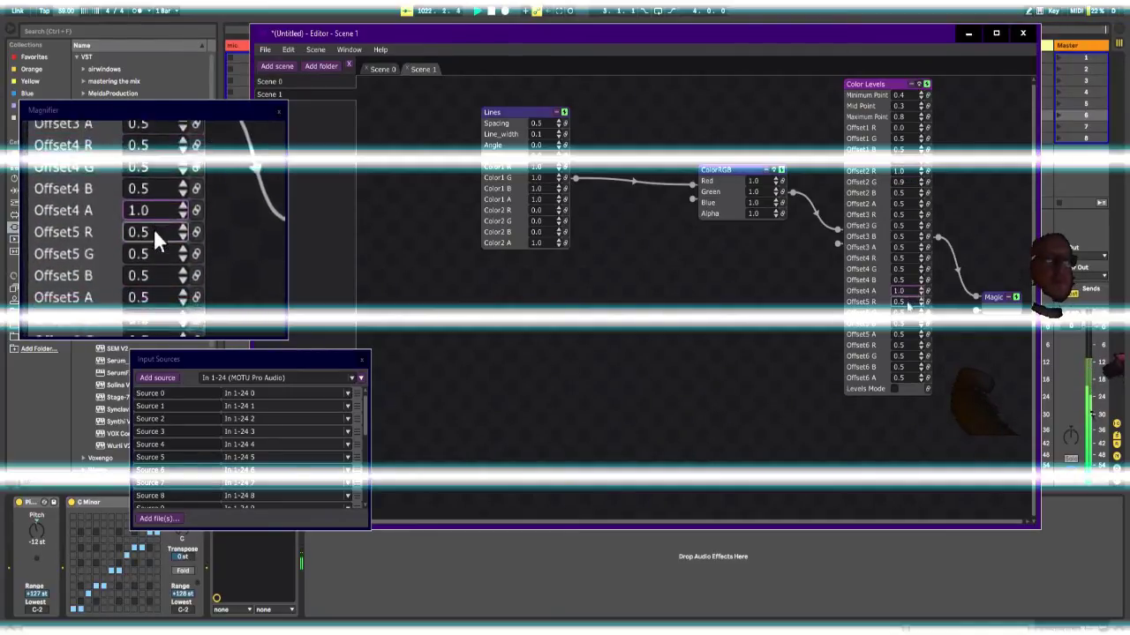
Step: Set Offset5 R, Offset6 R and Offset6 B to 0.0, Offset5 A and Offset6 G to 0.6, and move Color Levels slightly down
{"action": "left_click_drag", "start_coordinate": [907, 303], "coordinate": [912, 269]}
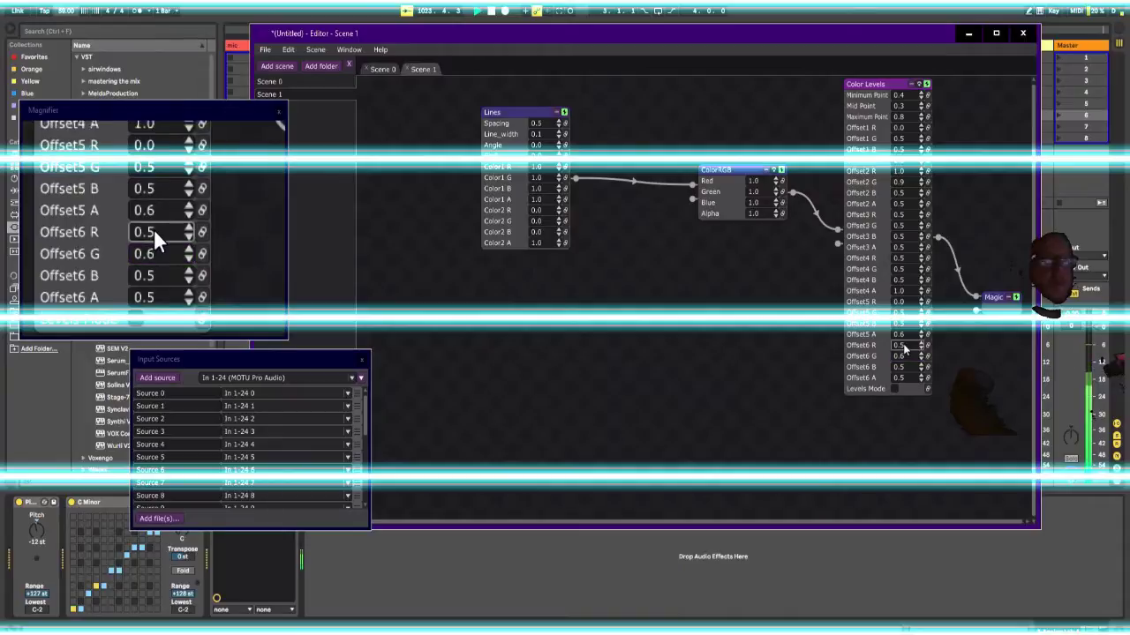
{"action": "left_click_drag", "start_coordinate": [904, 348], "coordinate": [876, 416]}
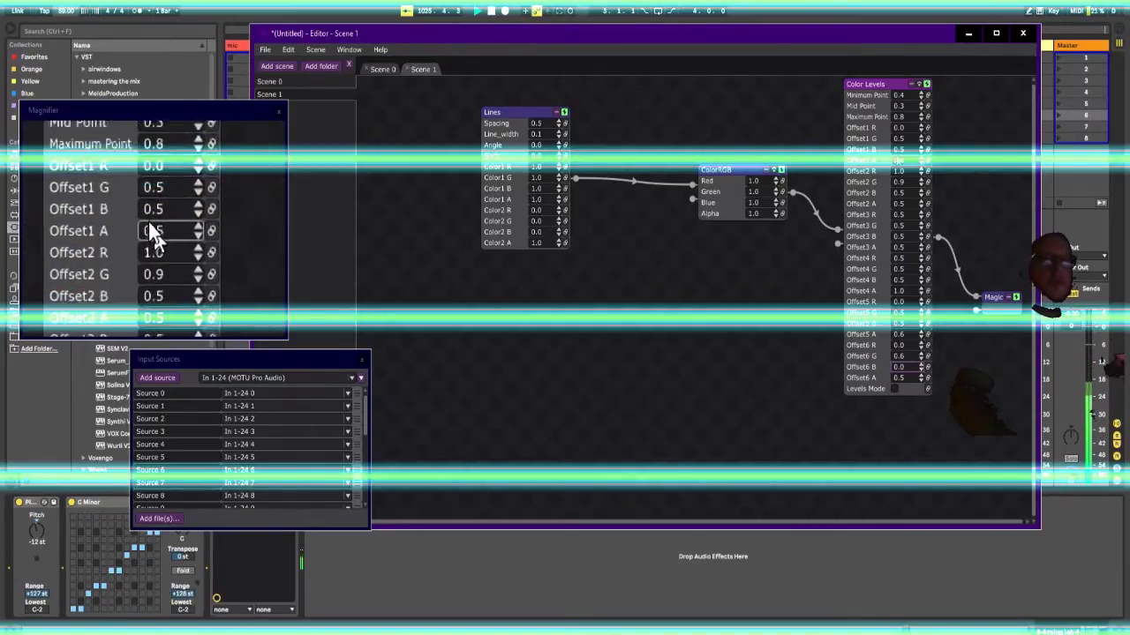
{"action": "left_click_drag", "start_coordinate": [891, 89], "coordinate": [881, 121]}
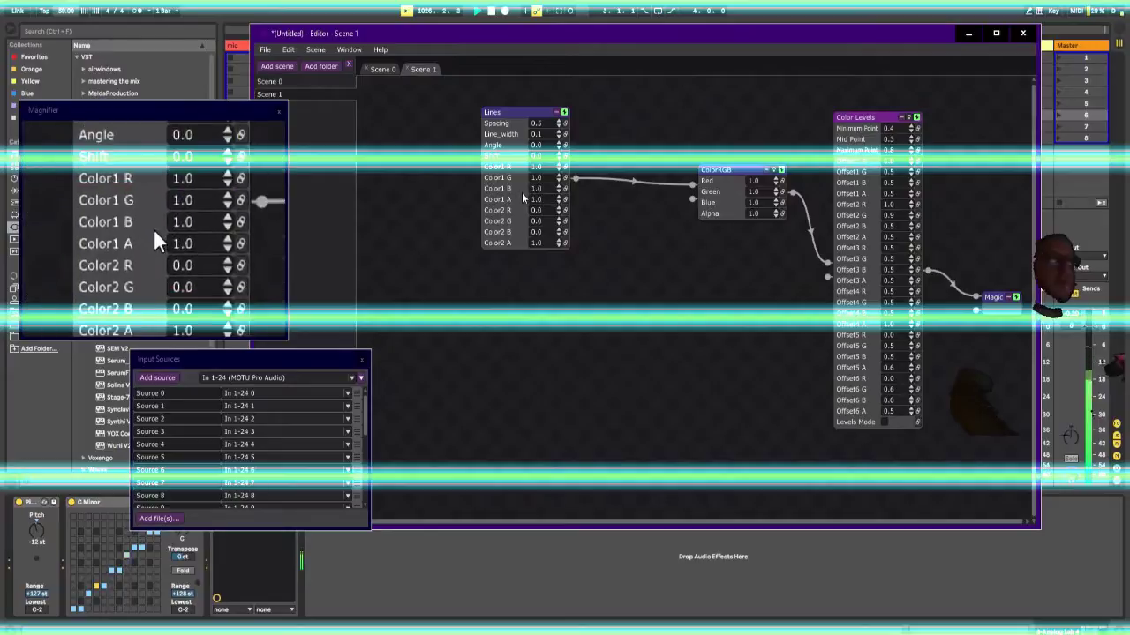
Step: Set the Lines node's Spacing to 0.9 and Line_width to 0.8, keep its Color1 values at 1.0, and bypass ColorRGB
{"action": "left_click_drag", "start_coordinate": [537, 137], "coordinate": [544, 118]}
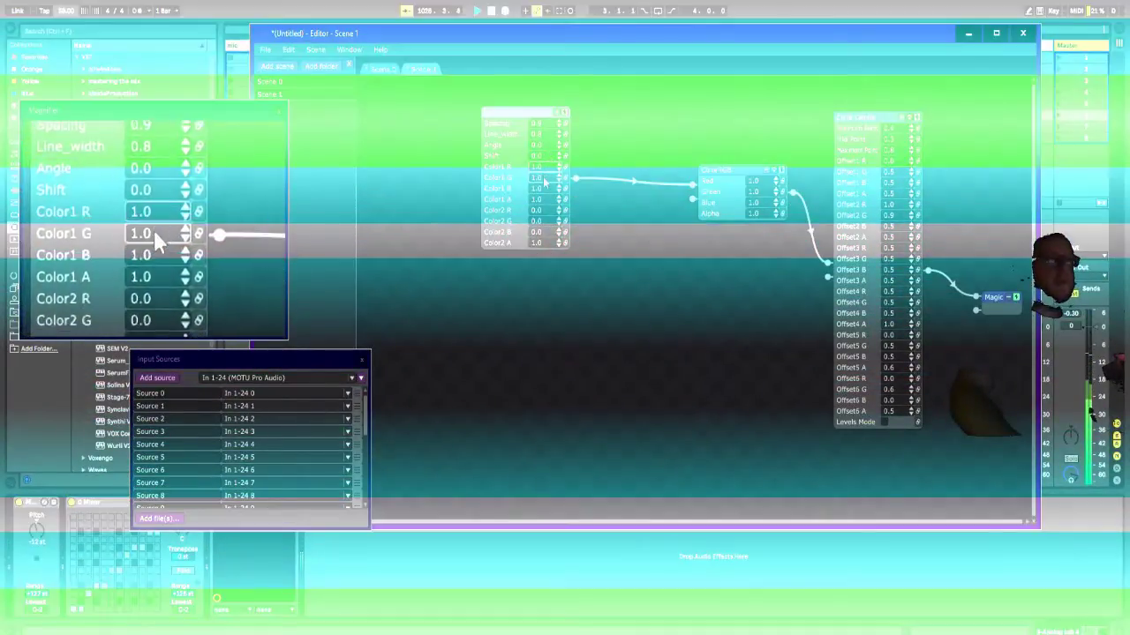
{"action": "mouse_move", "coordinate": [544, 181]}
{"action": "left_mouse_down"}
{"action": "mouse_move", "coordinate": [543, 198]}
{"action": "mouse_move", "coordinate": [548, 175]}
{"action": "left_mouse_up"}
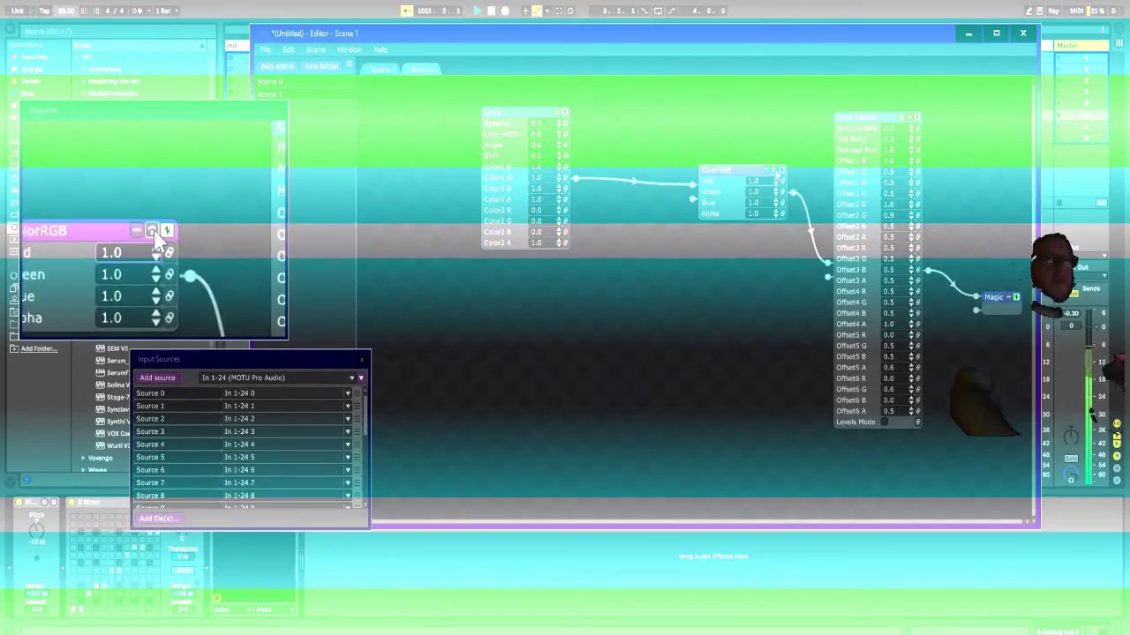
{"action": "left_click", "coordinate": [775, 170]}
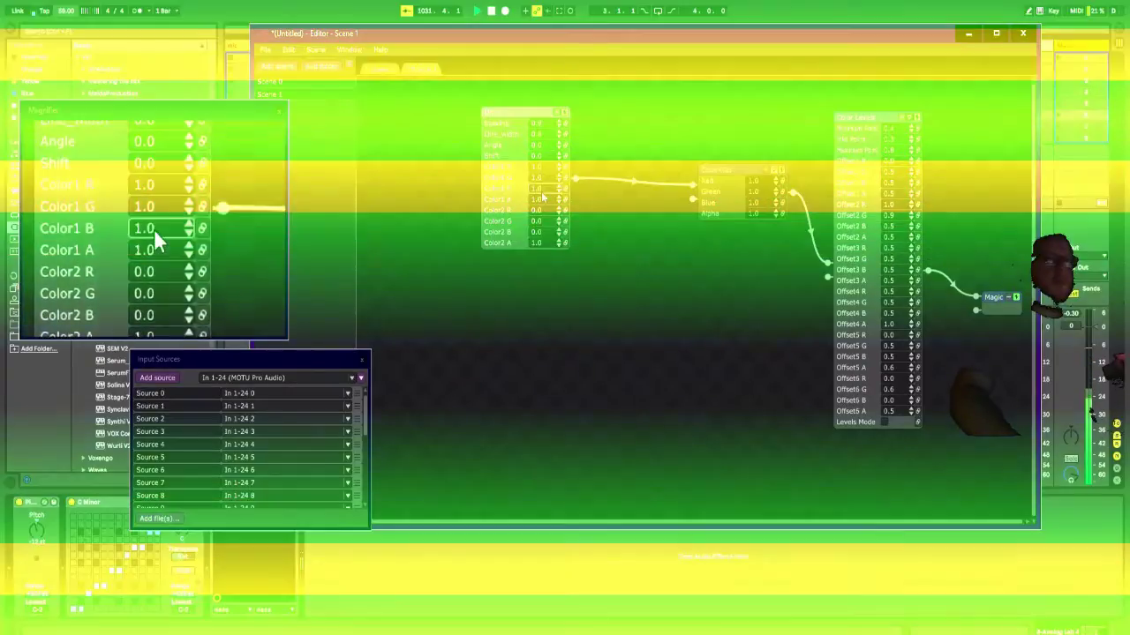
{"action": "left_click_drag", "start_coordinate": [540, 190], "coordinate": [543, 188]}
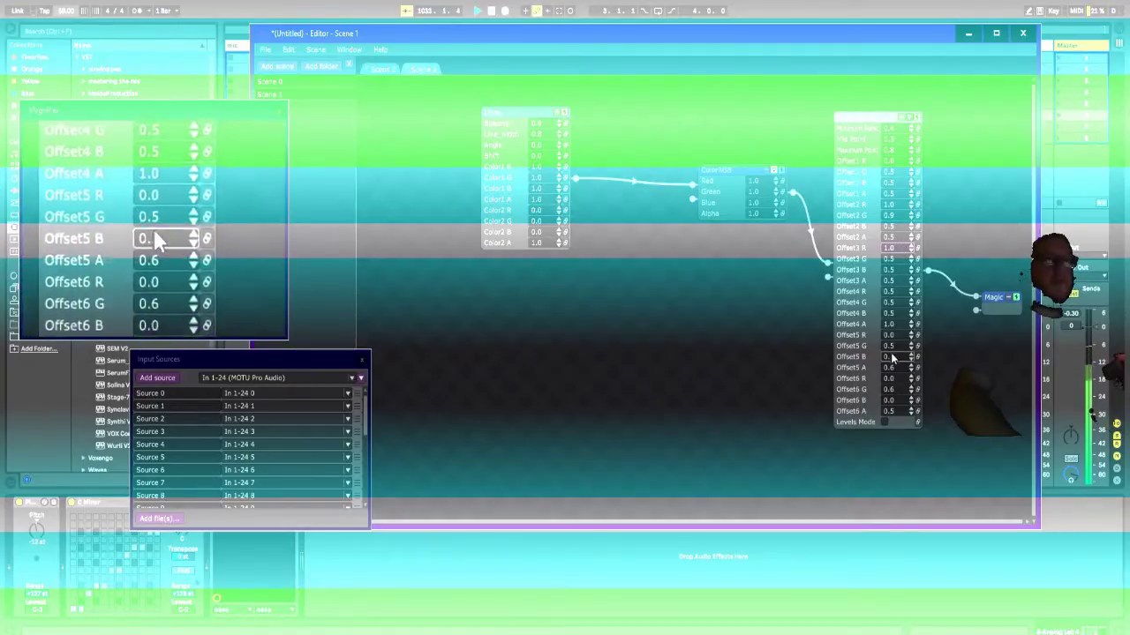
Step: Set Offset5 B to 0.6 in Color Levels and test different Offset1 R values up to 1.0
{"action": "left_click_drag", "start_coordinate": [890, 353], "coordinate": [894, 357]}
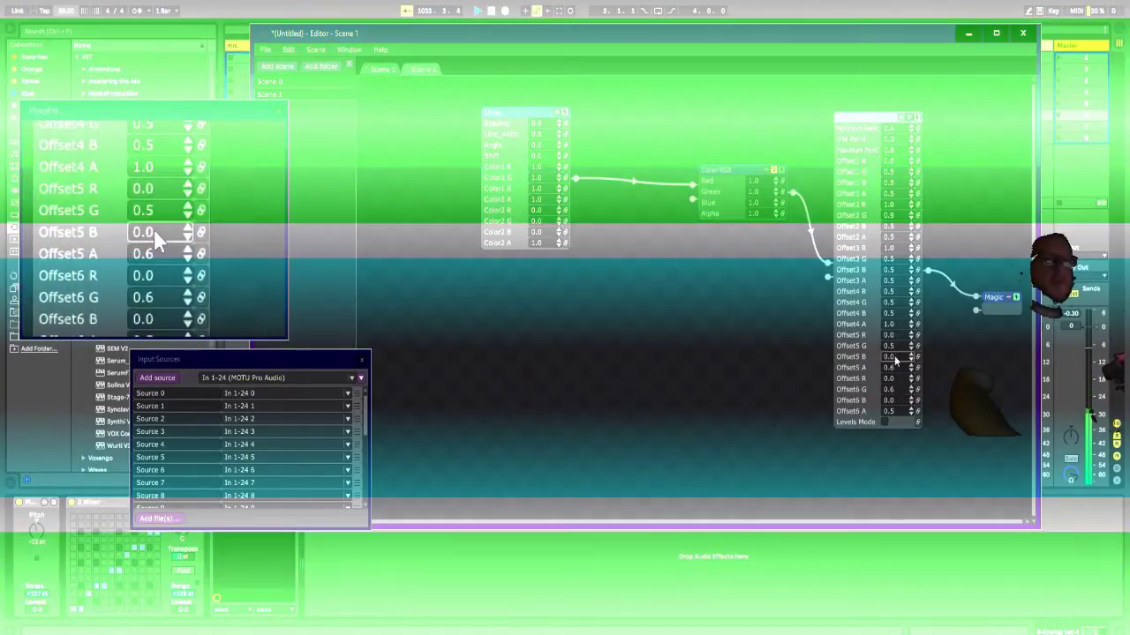
{"action": "scroll", "coordinate": [894, 356], "scroll_direction": "up", "scroll_amount": 6}
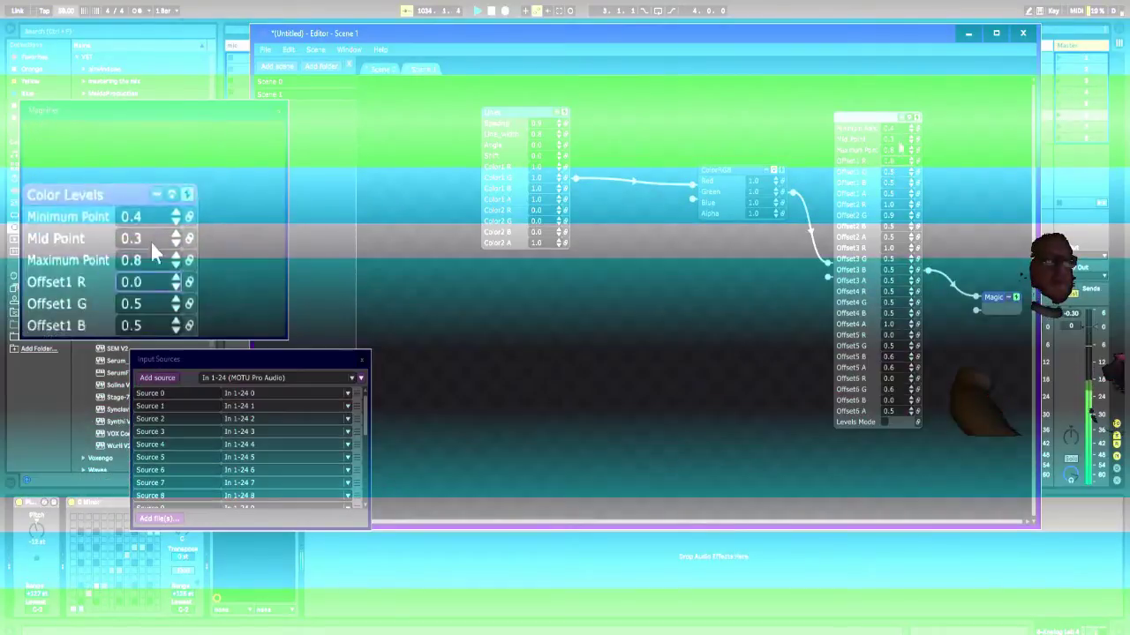
{"action": "scroll", "coordinate": [893, 162], "scroll_direction": "up", "scroll_amount": 10}
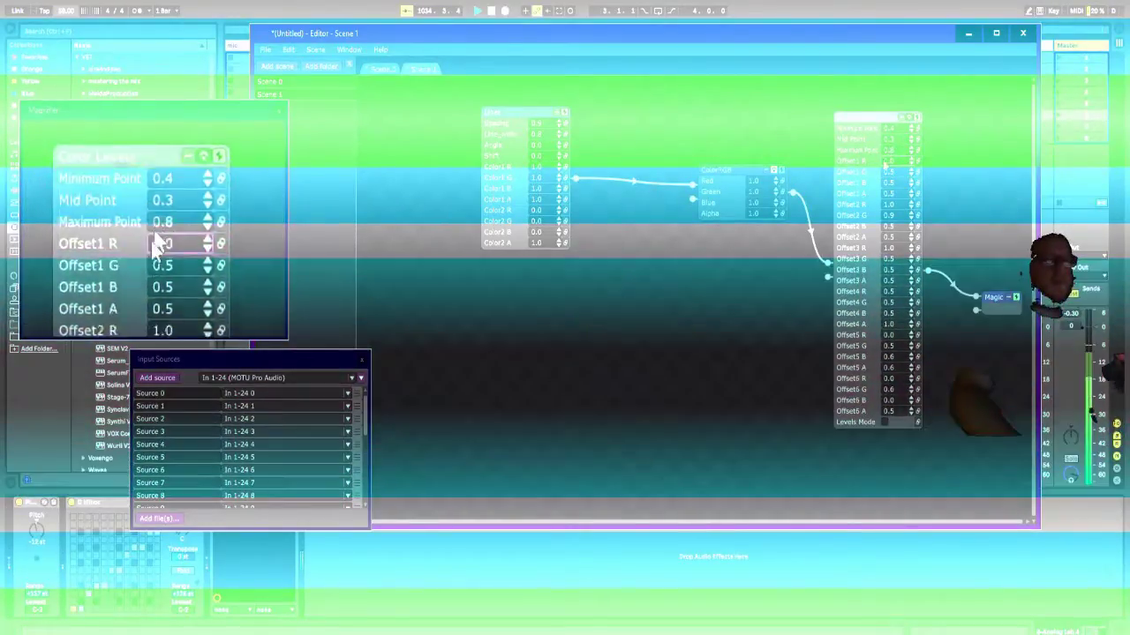
{"action": "scroll", "coordinate": [879, 155], "scroll_direction": "down", "scroll_amount": 3}
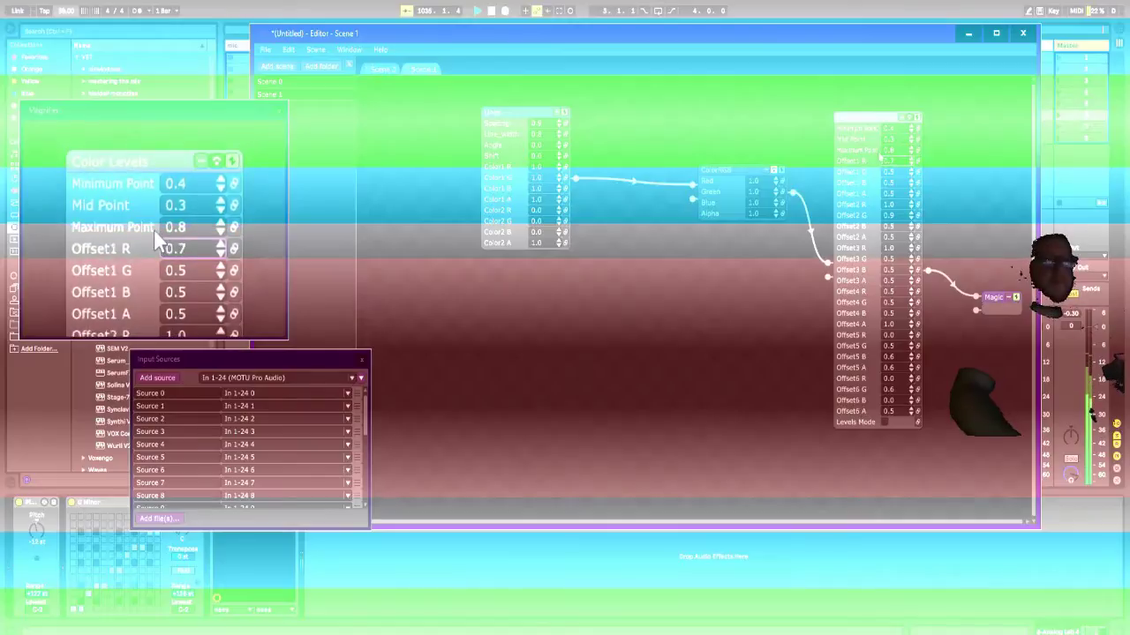
{"action": "scroll", "coordinate": [881, 161], "scroll_direction": "down", "scroll_amount": 4}
Step: Link Offset1 R to the Volume feature of Source 0 and add a Scale (Multiply) modifier raised to above 3
{"action": "left_click", "coordinate": [917, 162]}
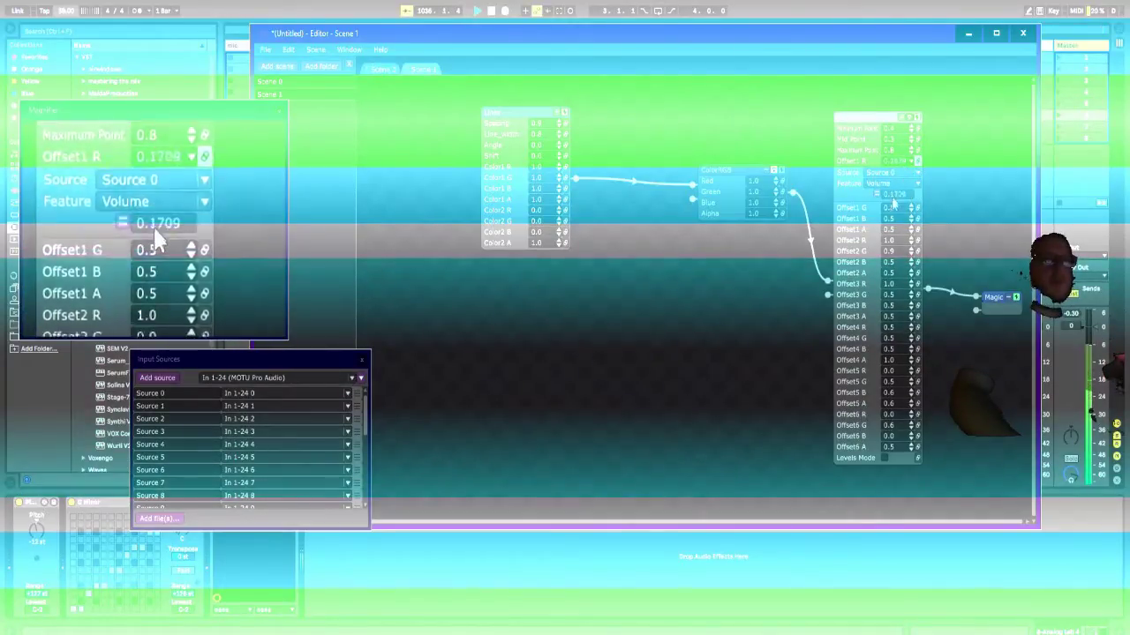
{"action": "left_click", "coordinate": [876, 196]}
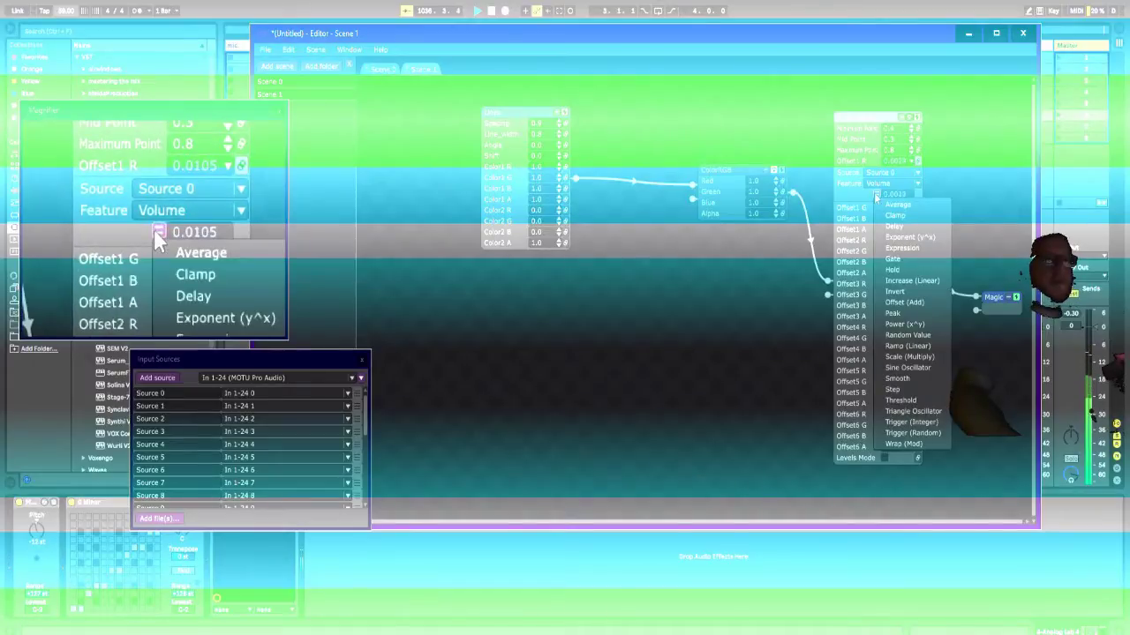
{"action": "left_click", "coordinate": [908, 357]}
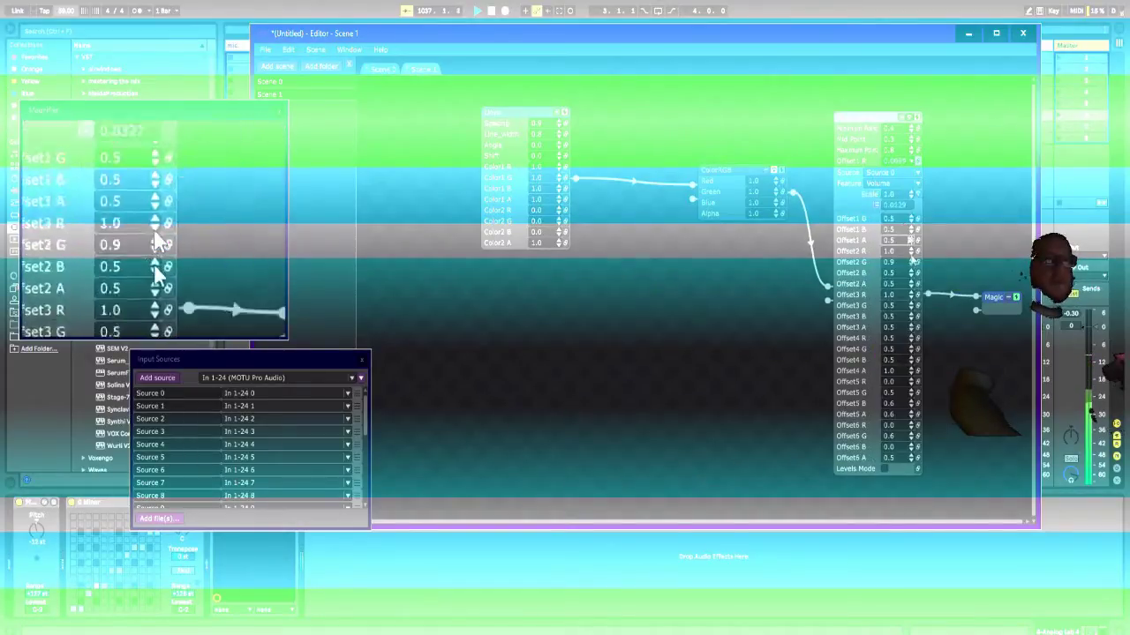
{"action": "left_click_drag", "start_coordinate": [911, 125], "coordinate": [939, 35]}
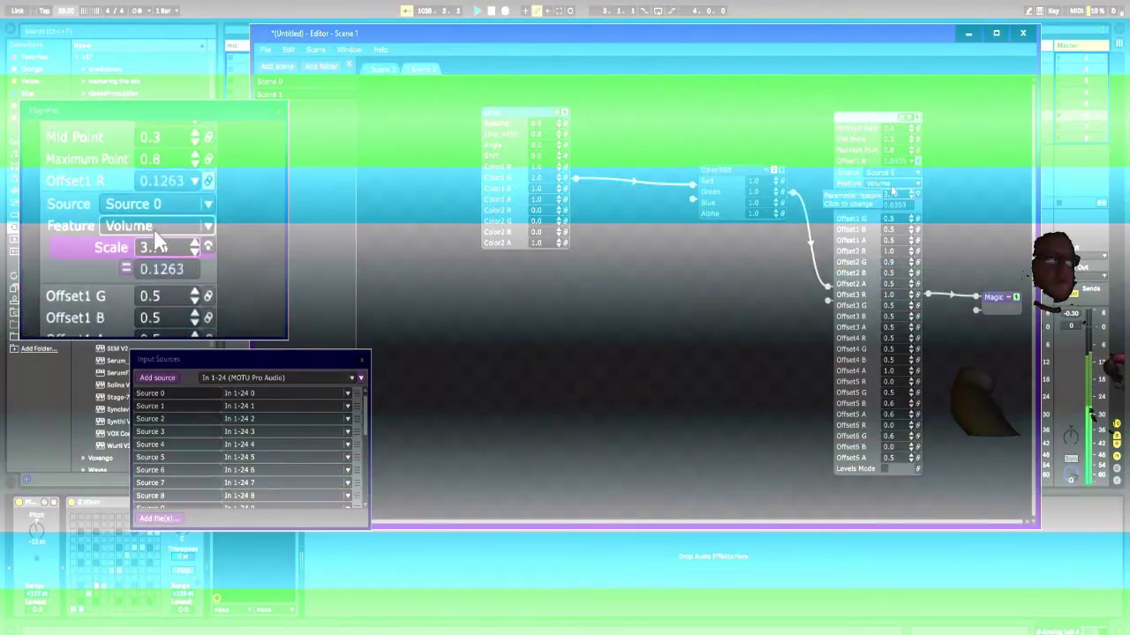
Step: Drive Color Levels' Offset1 G from Source 0 Volume with a Sine Osc modifier of 3.38, and collapse the module
{"action": "left_click_drag", "start_coordinate": [900, 220], "coordinate": [900, 221]}
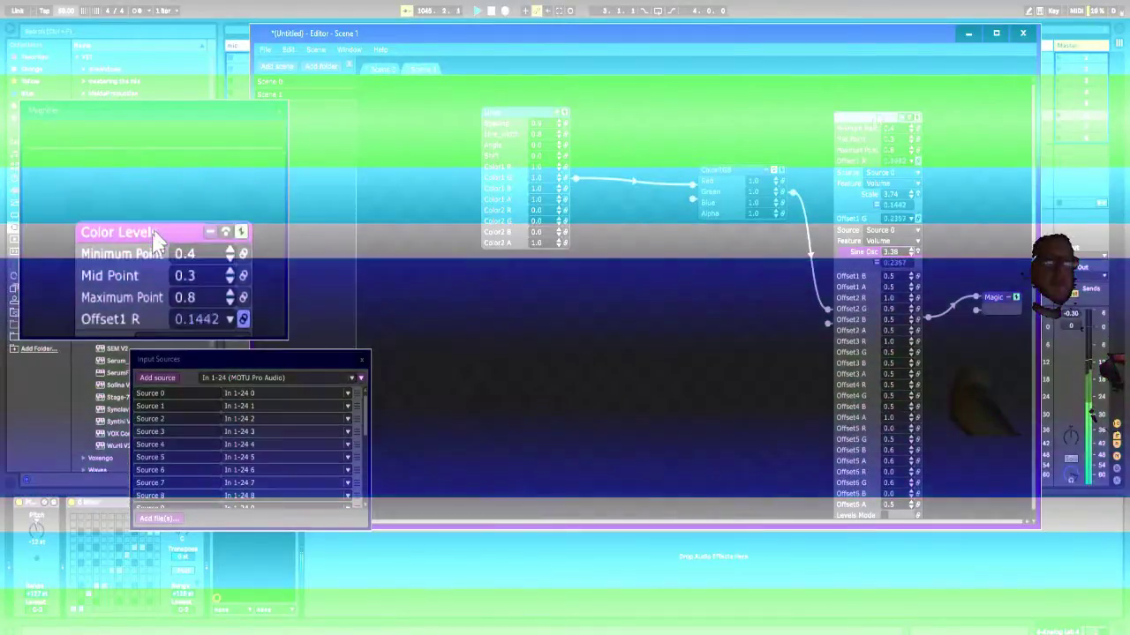
{"action": "double_click", "coordinate": [873, 118]}
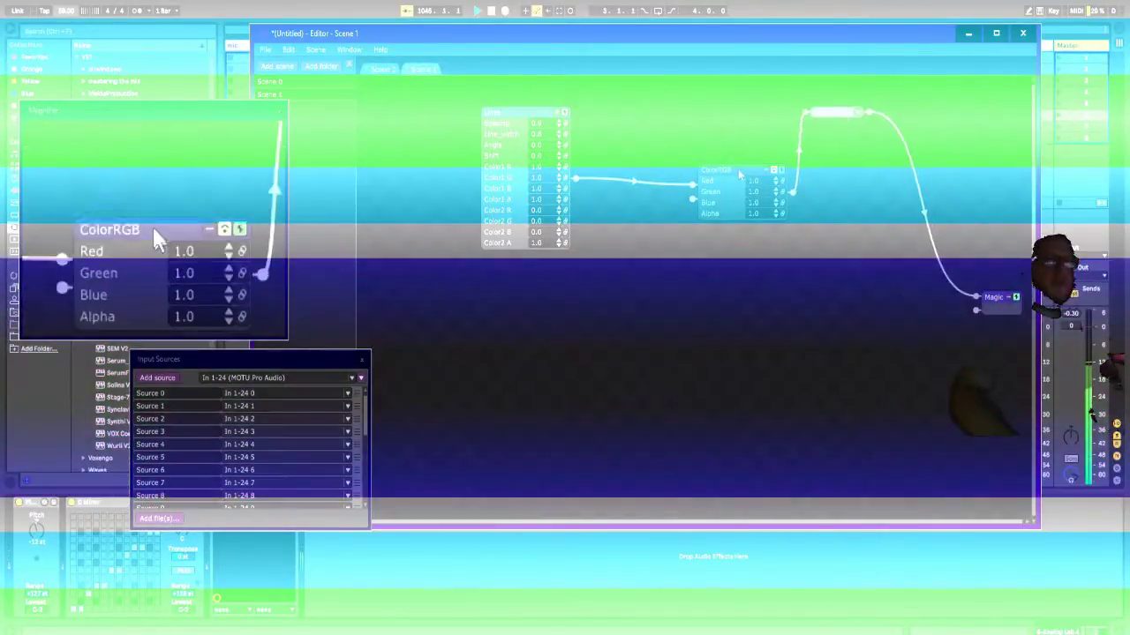
Step: Move the ColorRGB and Lines modules up and to the left to make room in the scene graph
{"action": "left_click_drag", "start_coordinate": [739, 175], "coordinate": [639, 99]}
{"action": "mouse_move", "coordinate": [533, 109]}
{"action": "left_mouse_down"}
{"action": "mouse_move", "coordinate": [511, 96]}
{"action": "mouse_move", "coordinate": [527, 120]}
{"action": "mouse_move", "coordinate": [525, 104]}
{"action": "left_mouse_up"}
Step: Set the Lines module's Spacing to 1.0, Line_width to 0.6 and Angle to 0.5
{"action": "scroll", "coordinate": [527, 110], "scroll_direction": "down", "scroll_amount": 4}
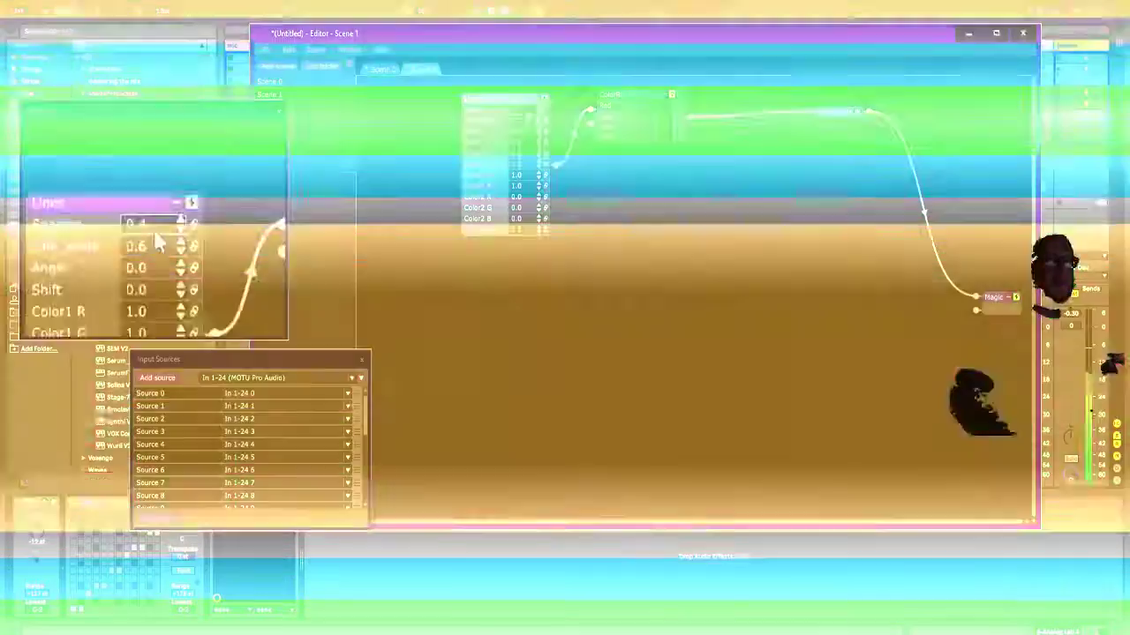
{"action": "scroll", "coordinate": [526, 114], "scroll_direction": "up", "scroll_amount": 4}
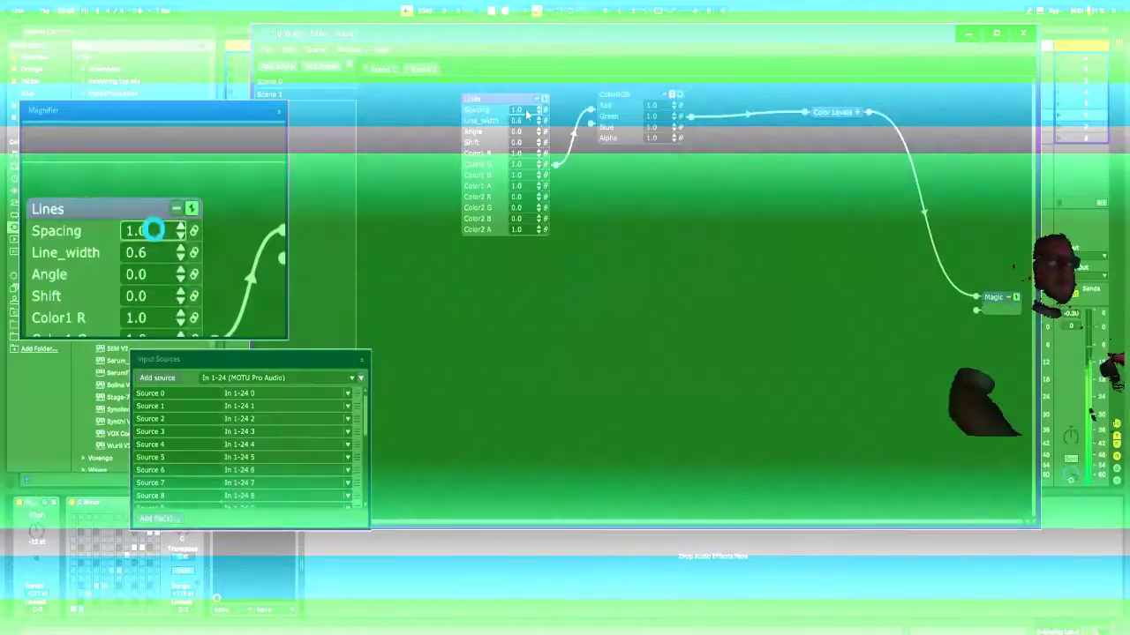
{"action": "scroll", "coordinate": [525, 131], "scroll_direction": "up", "scroll_amount": 8}
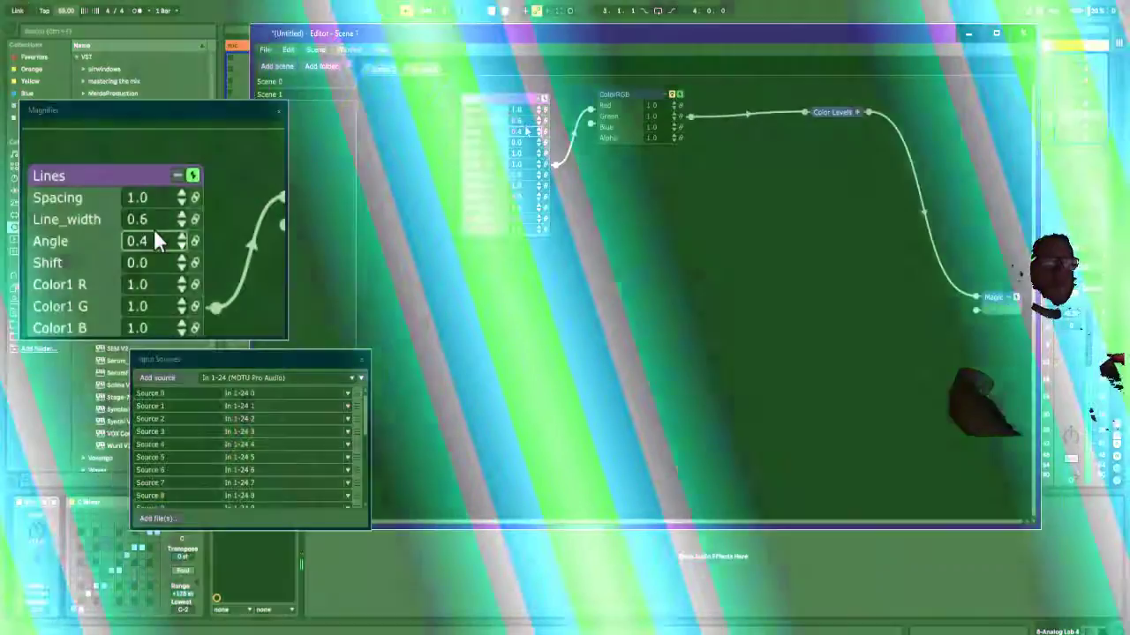
{"action": "scroll", "coordinate": [525, 130], "scroll_direction": "down", "scroll_amount": 1}
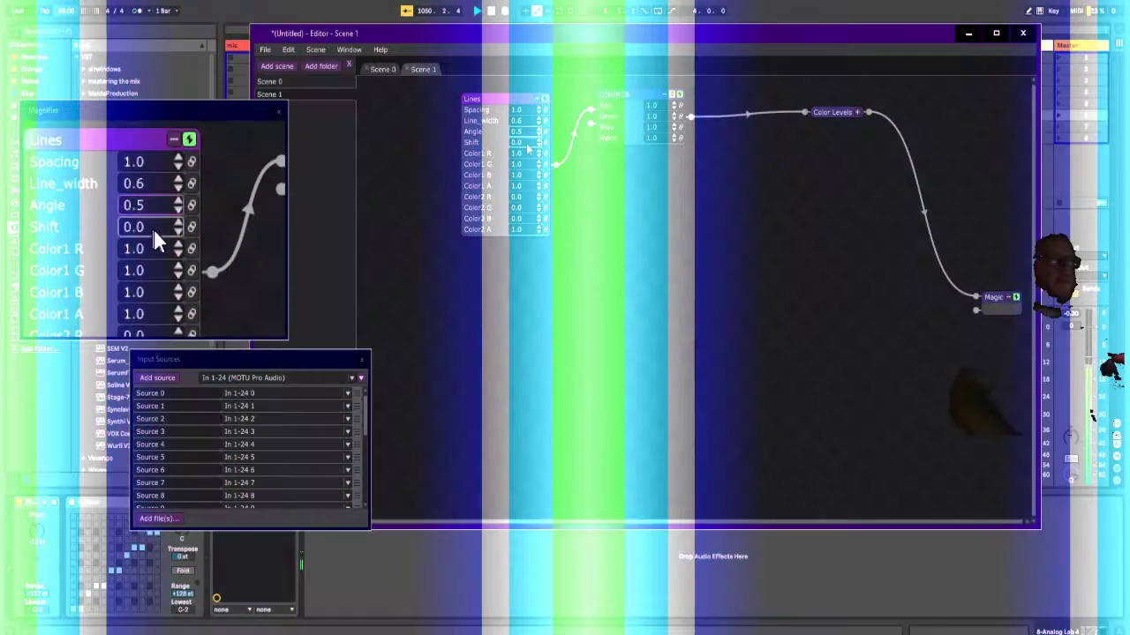
Step: Set the Lines module's Shift to 0.1
{"action": "scroll", "coordinate": [528, 146], "scroll_direction": "up", "scroll_amount": 10}
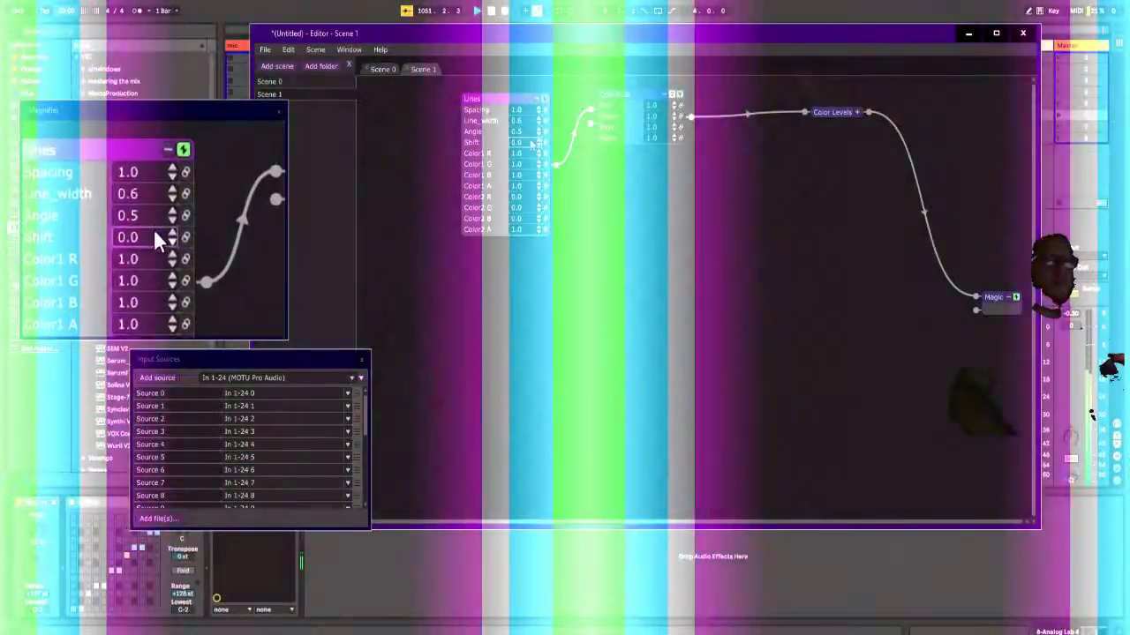
{"action": "scroll", "coordinate": [527, 144], "scroll_direction": "up", "scroll_amount": 5}
{"action": "scroll", "coordinate": [528, 143], "scroll_direction": "up", "scroll_amount": 6}
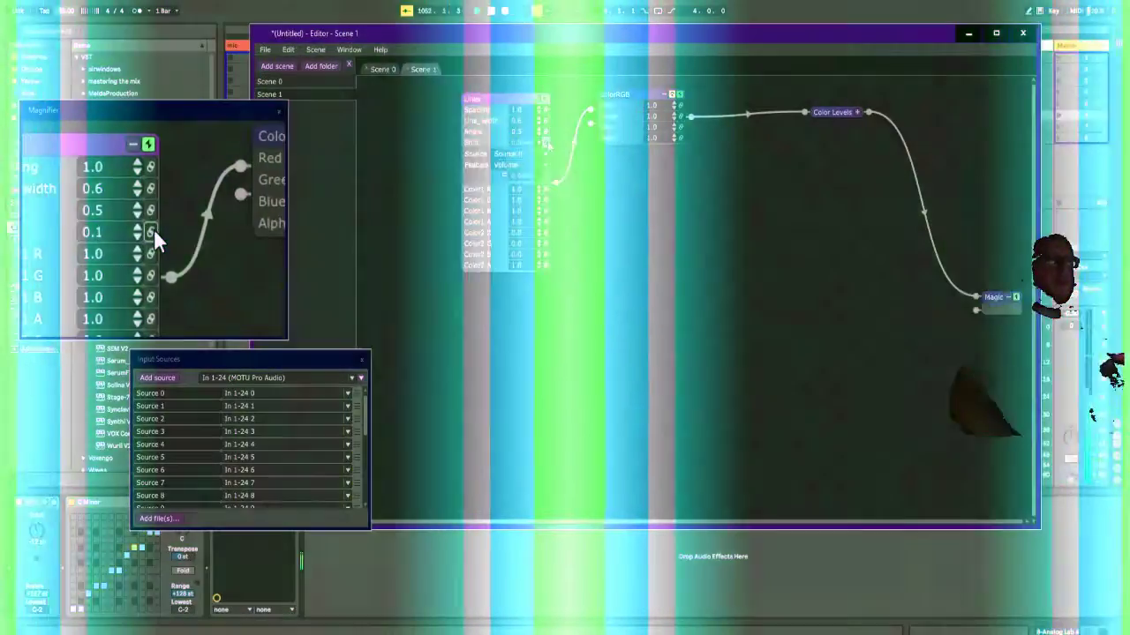
Step: Try driving the Lines Shift parameter from Source 0 Volume with an Exponent modifier raised to 8.0
{"action": "left_click", "coordinate": [546, 143]}
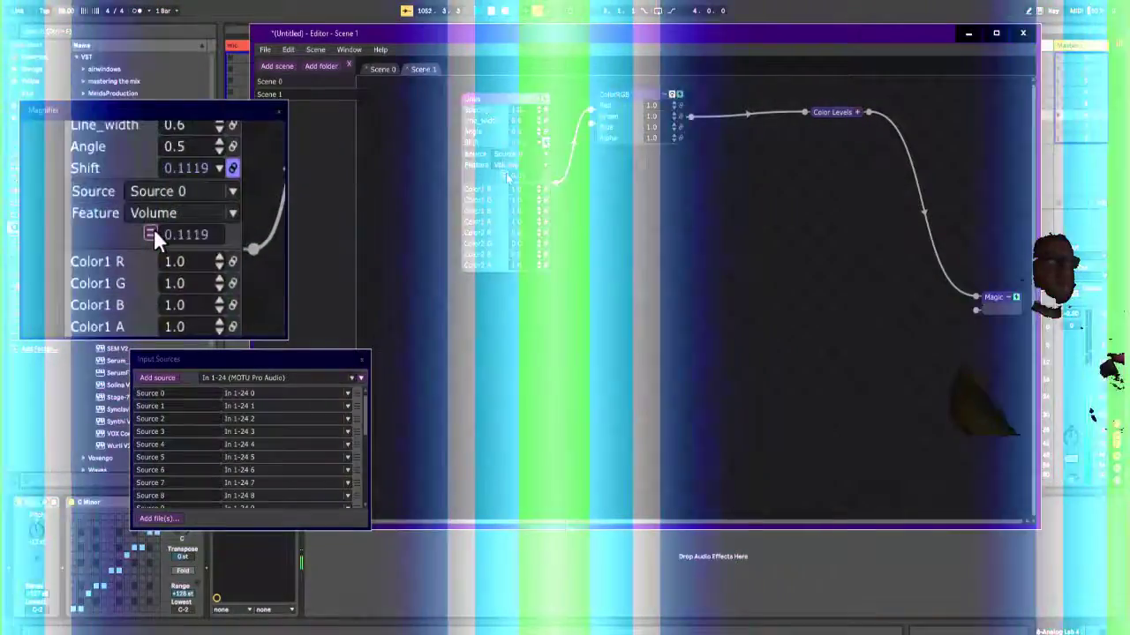
{"action": "left_click", "coordinate": [503, 174]}
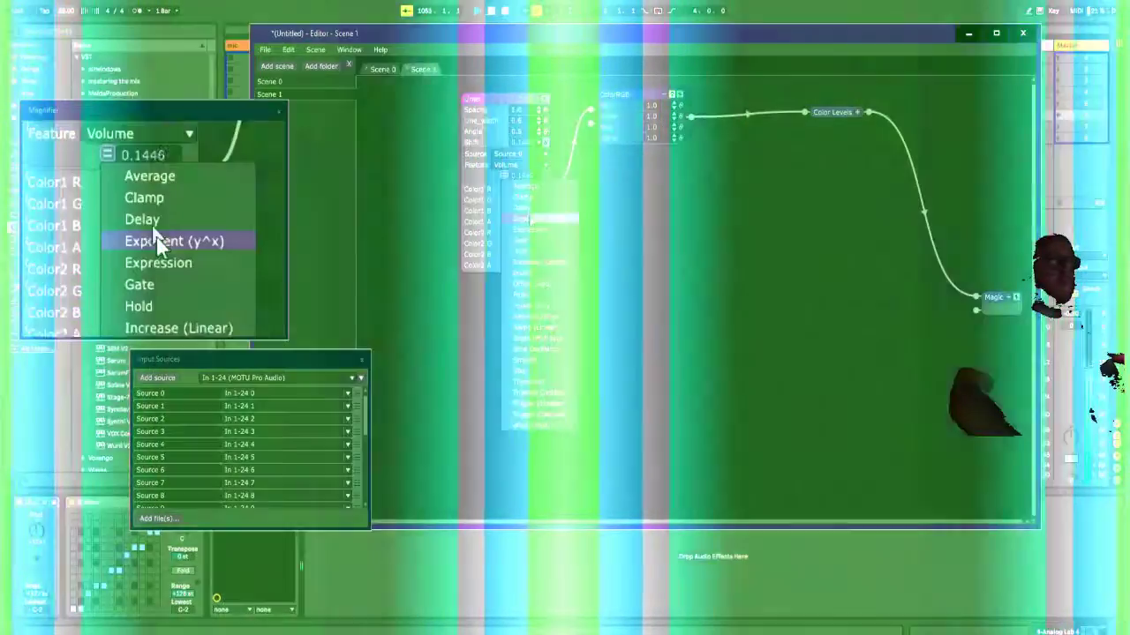
{"action": "left_click", "coordinate": [155, 241]}
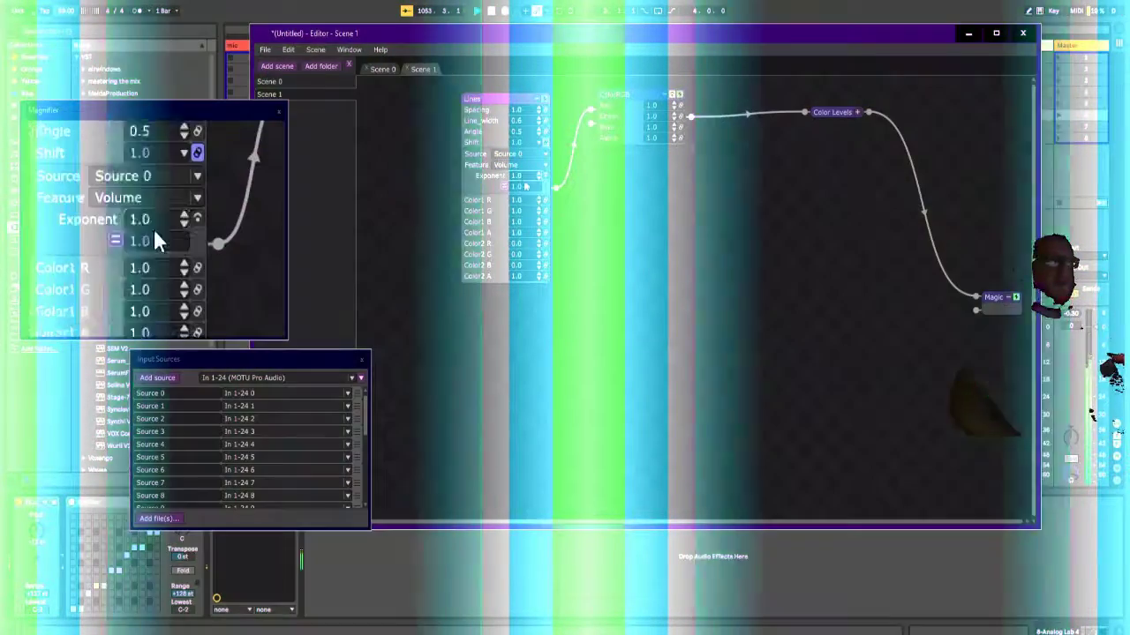
{"action": "left_click_drag", "start_coordinate": [522, 174], "coordinate": [536, 132]}
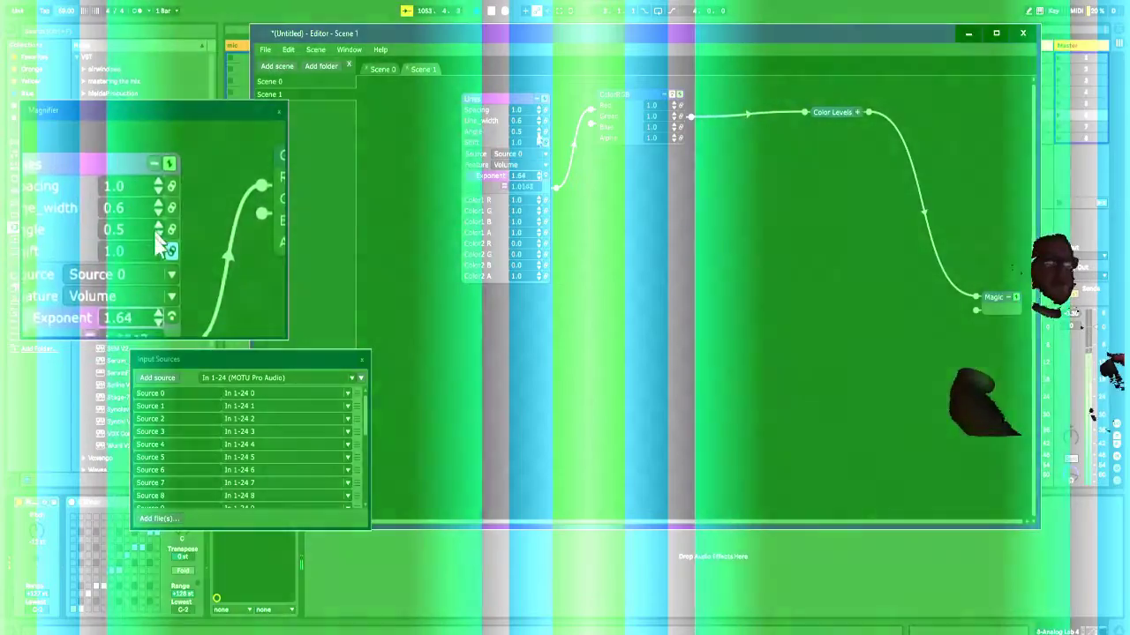
{"action": "left_click_drag", "start_coordinate": [526, 177], "coordinate": [611, 84]}
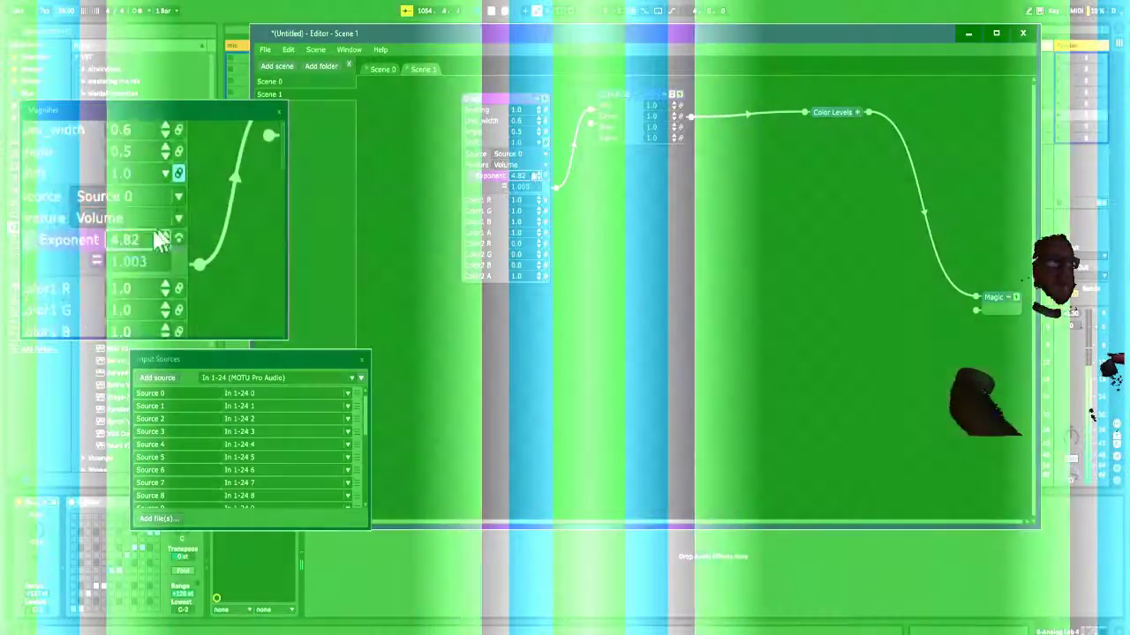
{"action": "left_click_drag", "start_coordinate": [523, 178], "coordinate": [678, 1]}
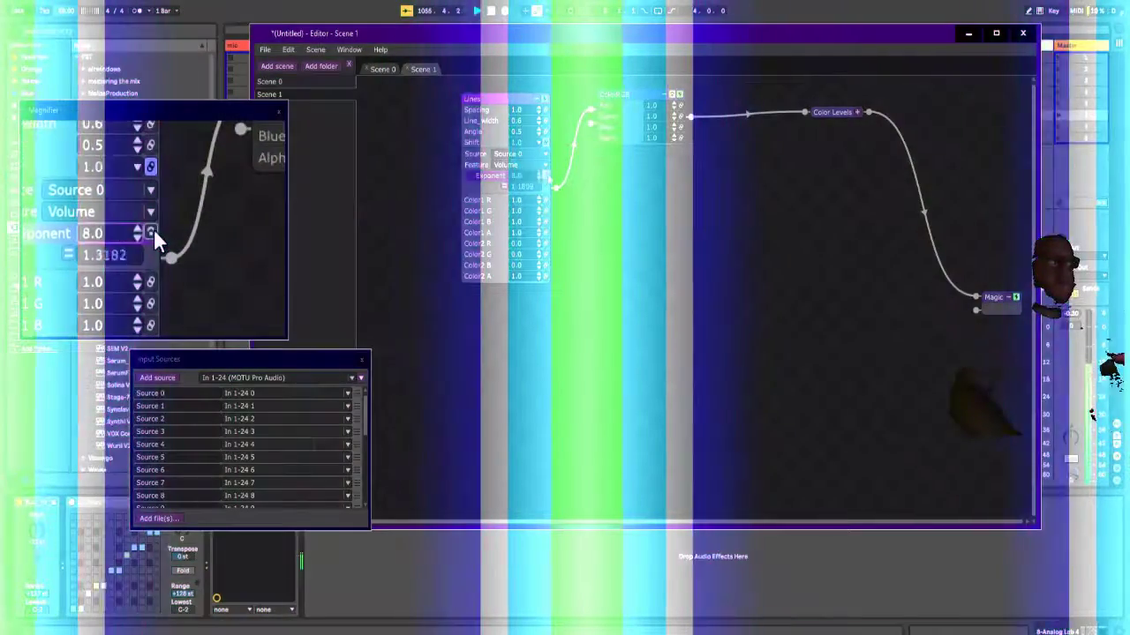
Step: Remove the Exponent modifier from the Lines Shift, dismiss MIDI/OSC learning, and unlink Shift from its audio source
{"action": "left_click", "coordinate": [546, 175]}
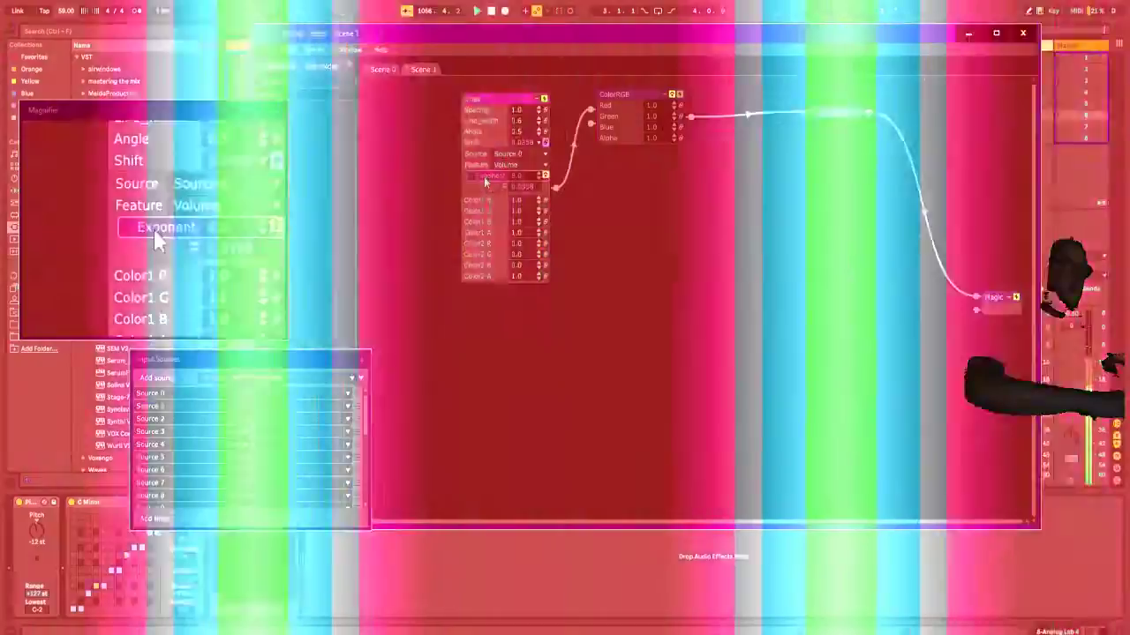
{"action": "key", "text": "Delete"}
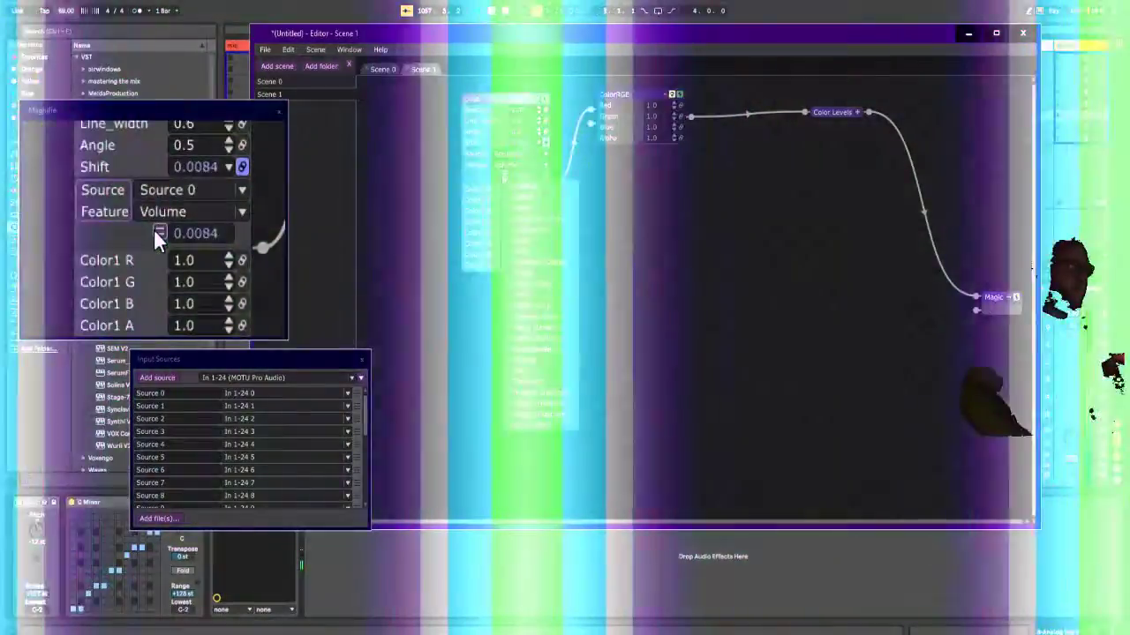
{"action": "left_click", "coordinate": [502, 175]}
{"action": "left_click", "coordinate": [486, 162]}
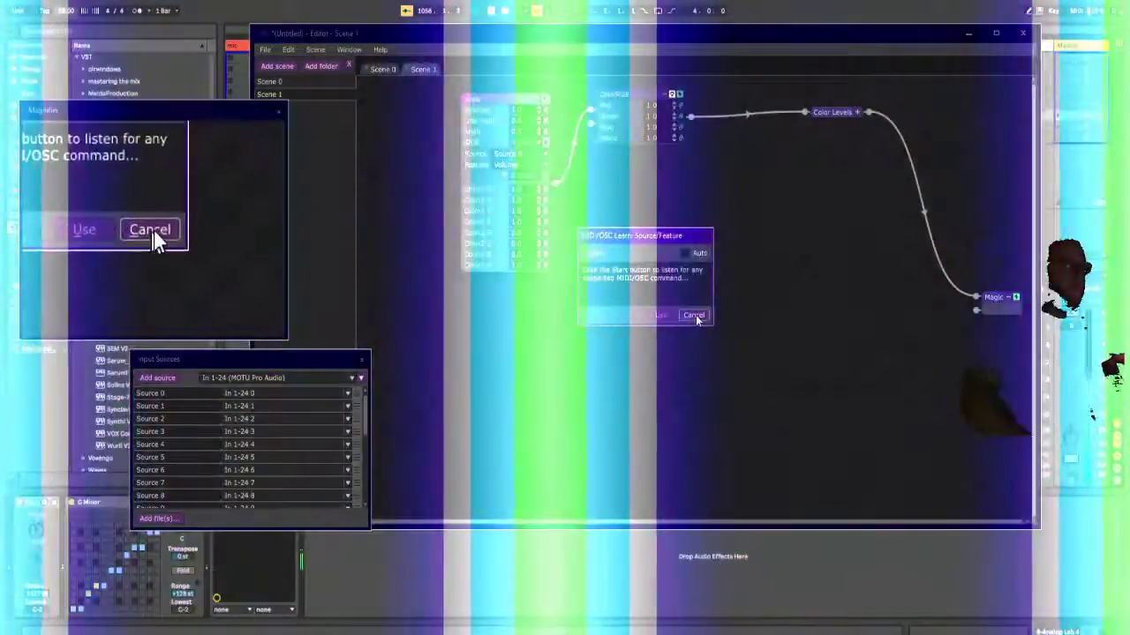
{"action": "left_click", "coordinate": [694, 314]}
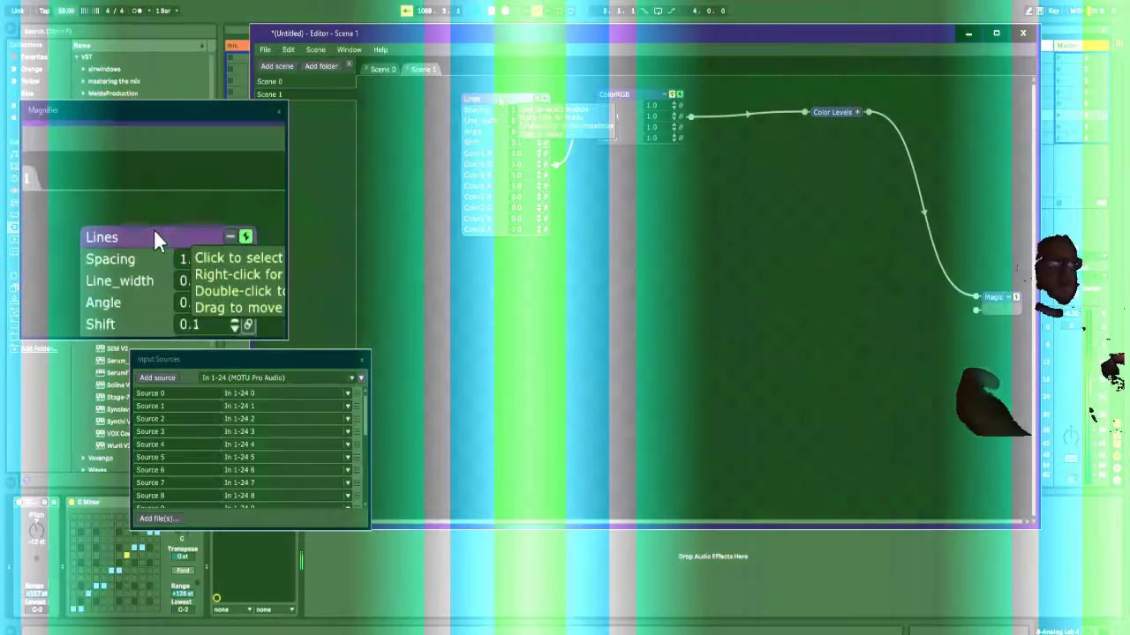
Step: Delete the ColorRGB module and paste a copy of the Lines and Color Levels chain below the original
{"action": "left_click_drag", "start_coordinate": [497, 99], "coordinate": [457, 84]}
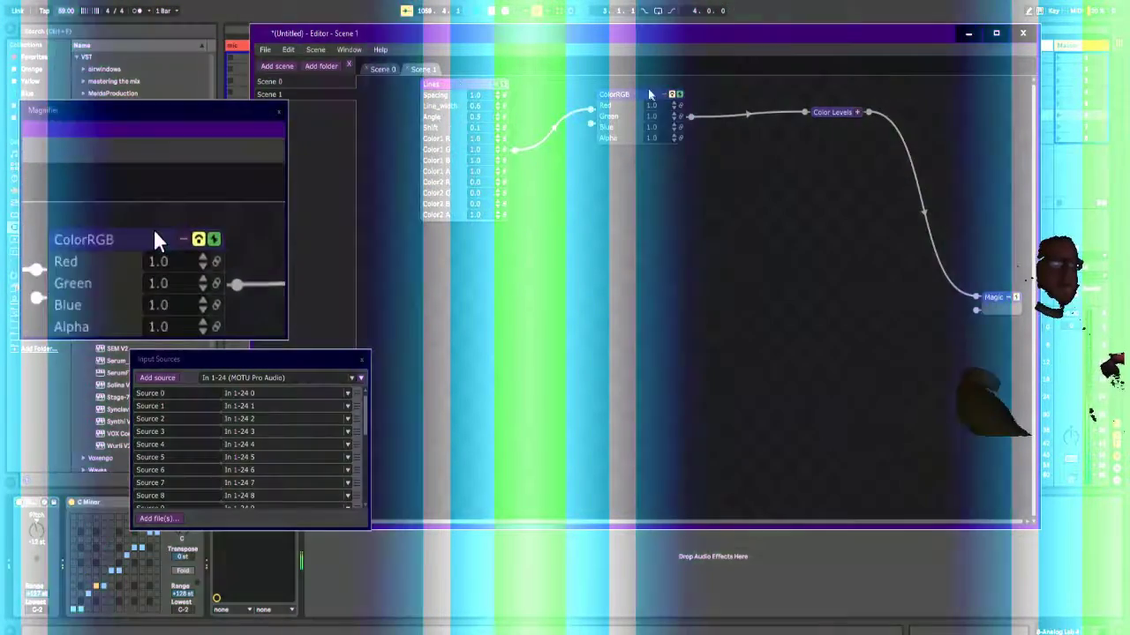
{"action": "key", "text": "Delete"}
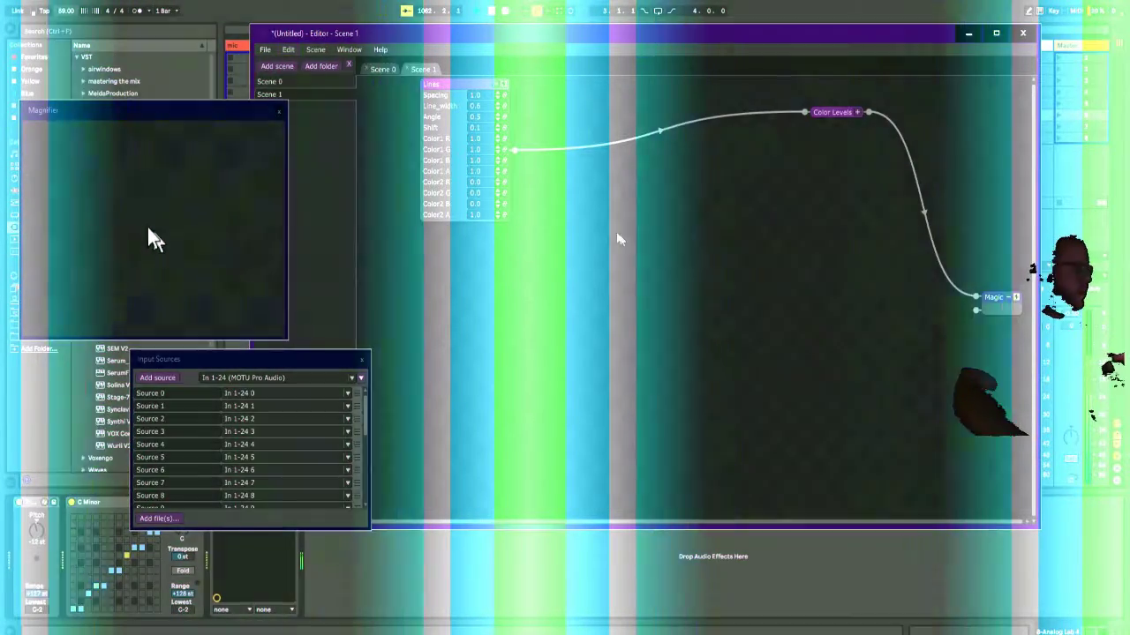
{"action": "key", "text": "ctrl+v"}
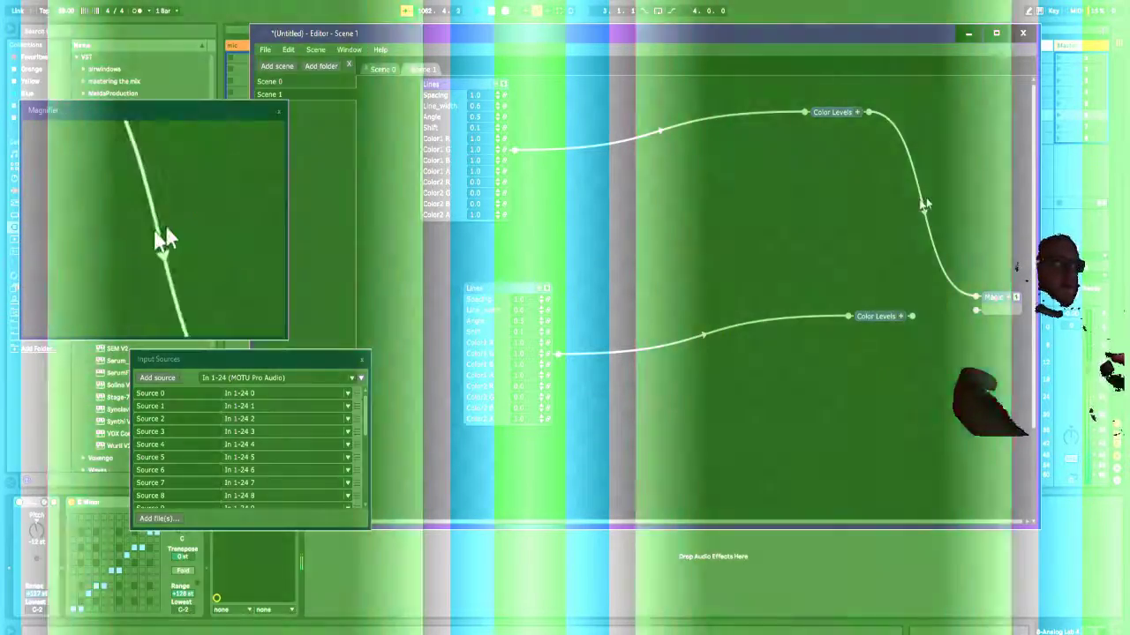
Step: Insert a Blend module into the connection between the upper Color Levels and Magic
{"action": "right_click", "coordinate": [924, 205]}
{"action": "mouse_move", "coordinate": [897, 210]}
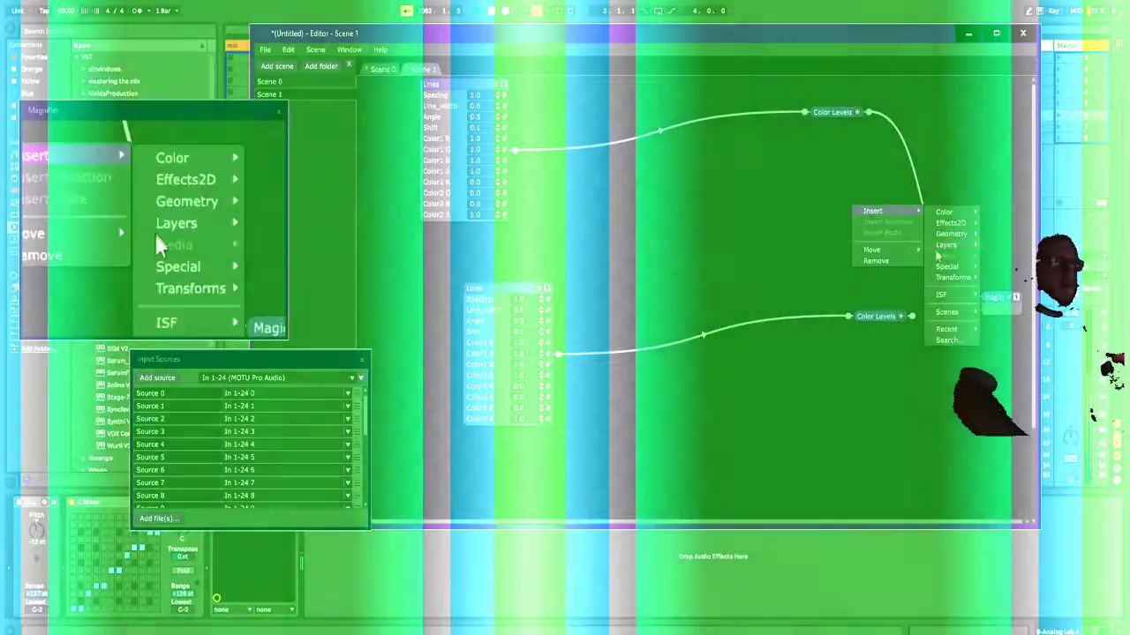
{"action": "mouse_move", "coordinate": [945, 246]}
{"action": "left_click_drag", "start_coordinate": [949, 199], "coordinate": [909, 210]}
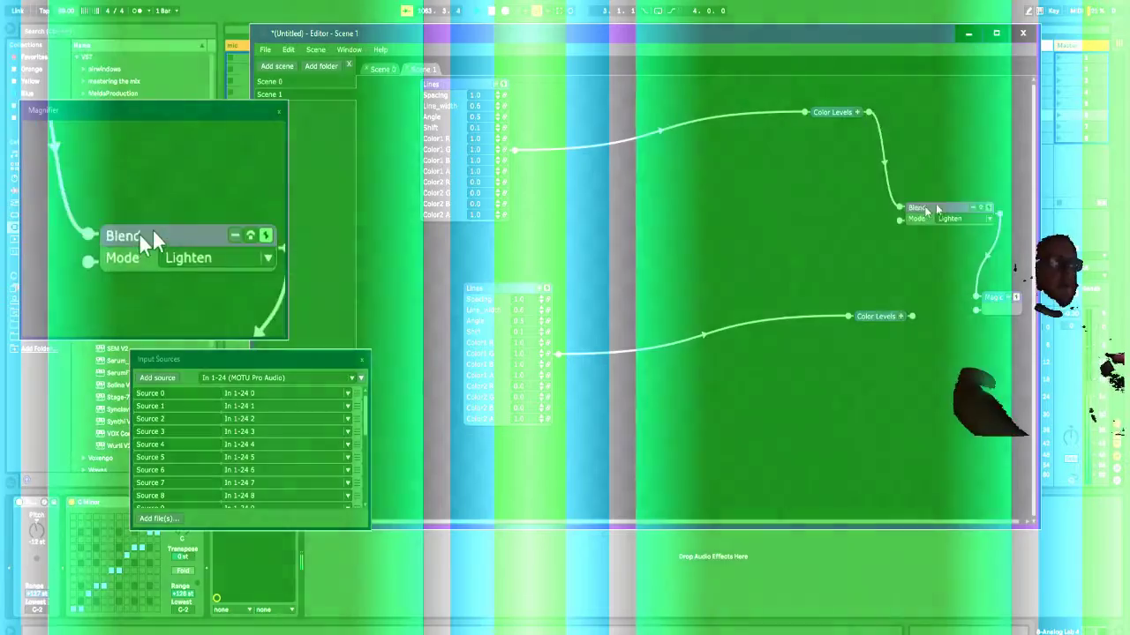
Step: Move the copied Lines and Color Levels modules closer to the originals and connect the copied Color Levels to Blend's second input
{"action": "left_click_drag", "start_coordinate": [848, 314], "coordinate": [790, 205]}
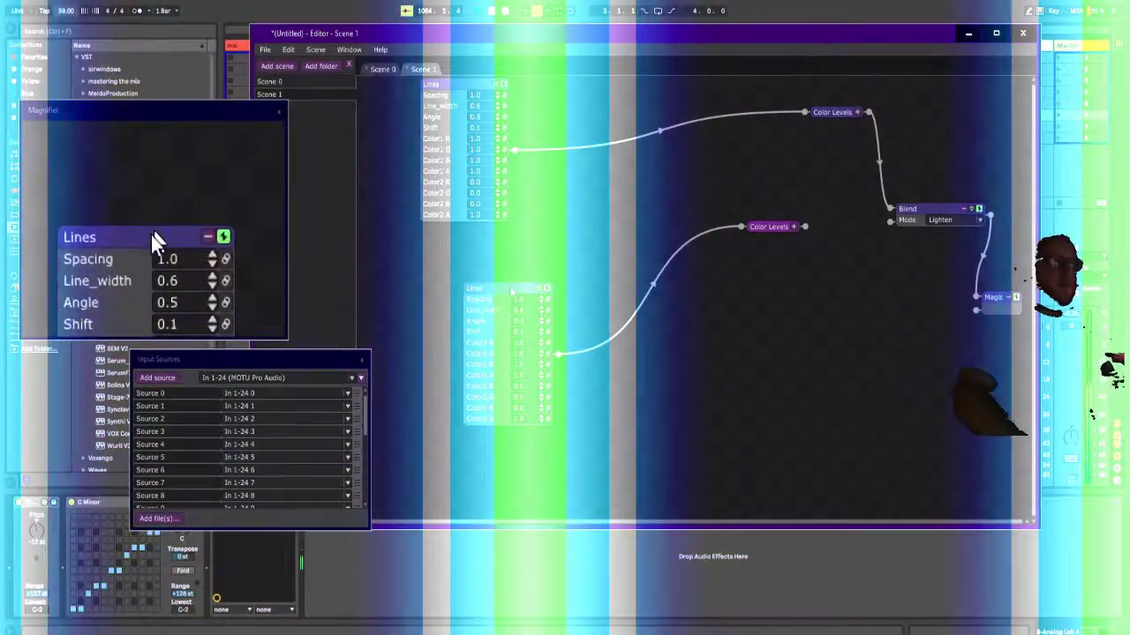
{"action": "left_click_drag", "start_coordinate": [511, 291], "coordinate": [475, 239]}
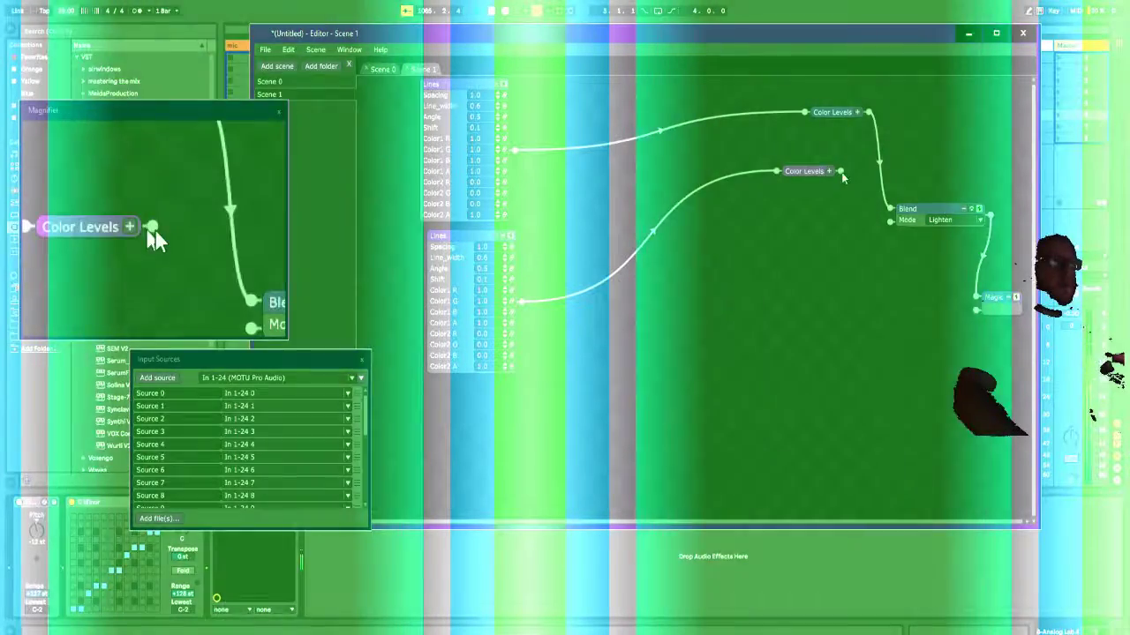
{"action": "left_click_drag", "start_coordinate": [838, 173], "coordinate": [890, 220]}
{"action": "left_click_drag", "start_coordinate": [803, 171], "coordinate": [797, 186]}
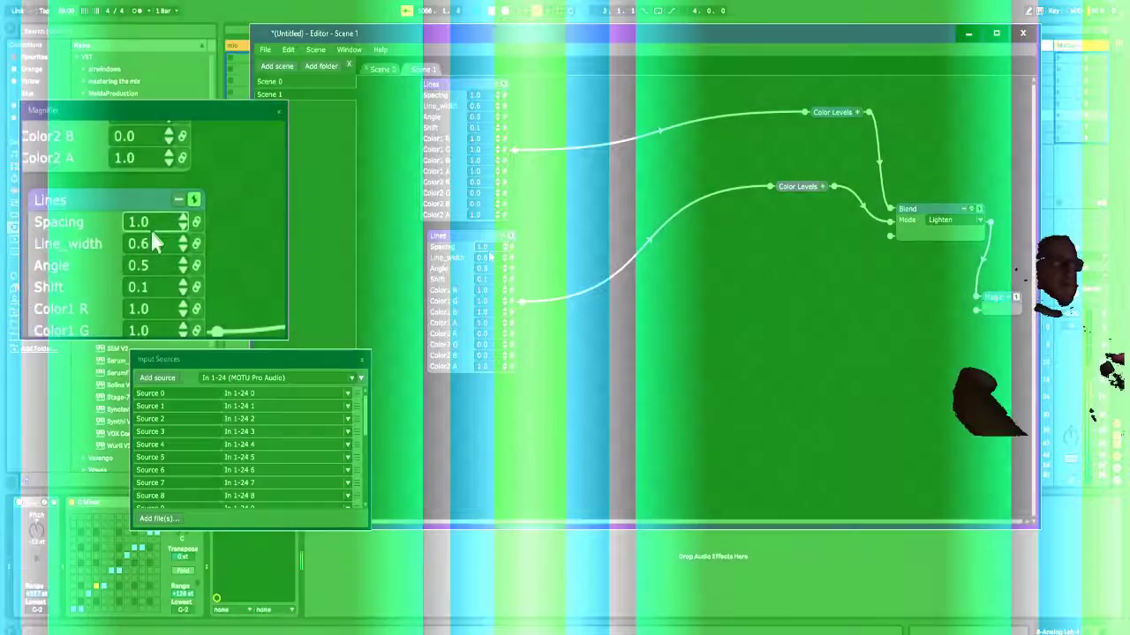
Step: Set the lower Lines module's Angle to 0.0 and expand its connected Color Levels module
{"action": "scroll", "coordinate": [489, 269], "scroll_direction": "down", "scroll_amount": 5}
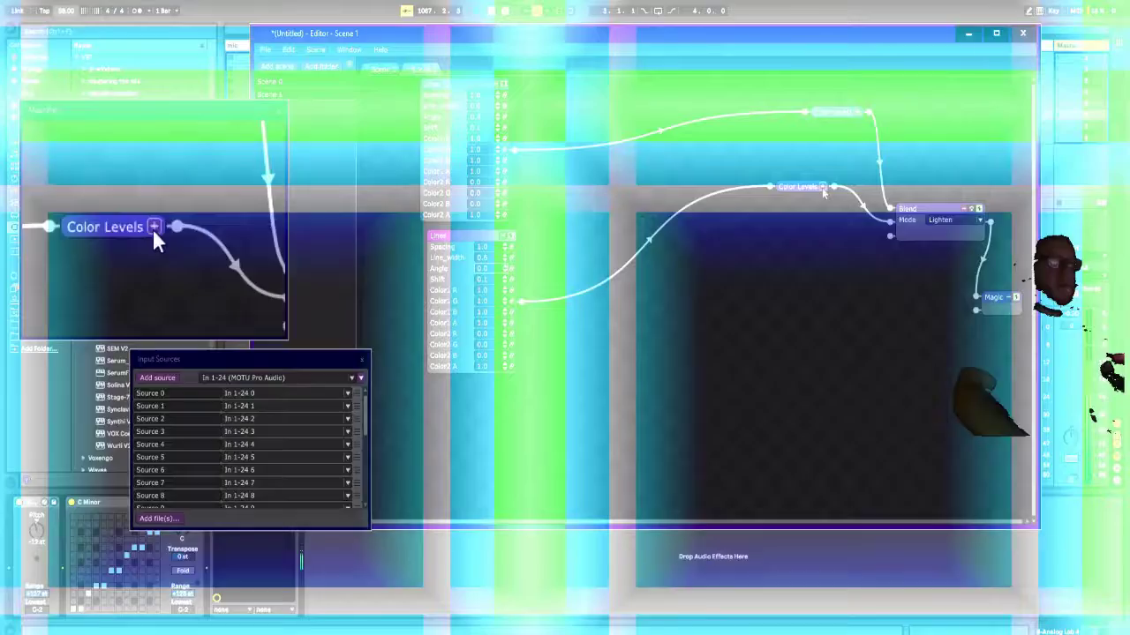
{"action": "left_click", "coordinate": [822, 187]}
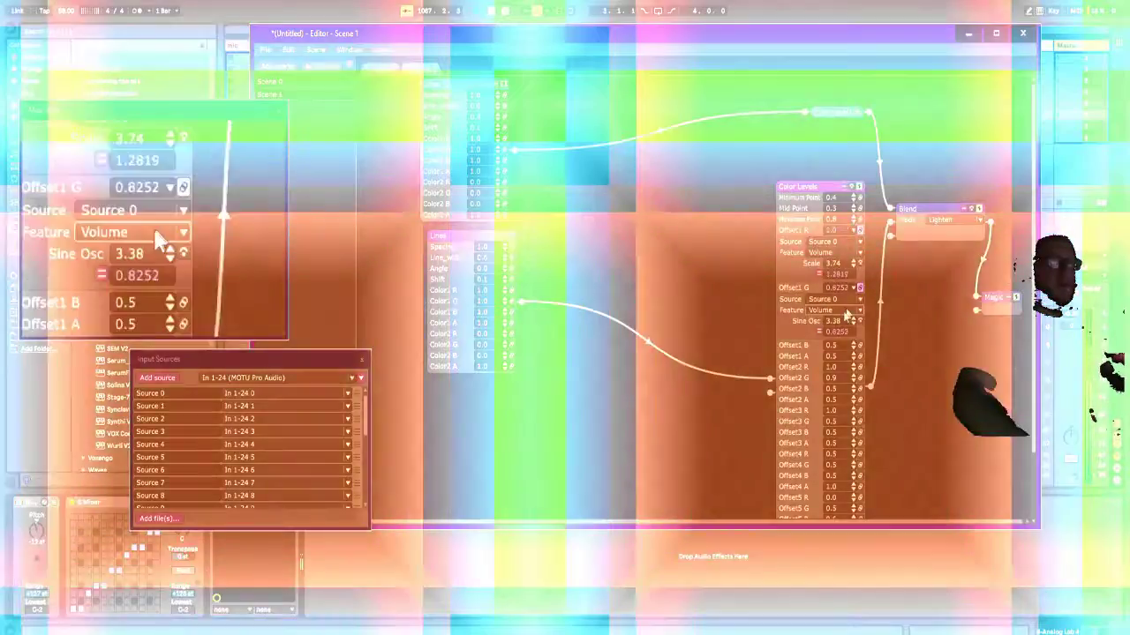
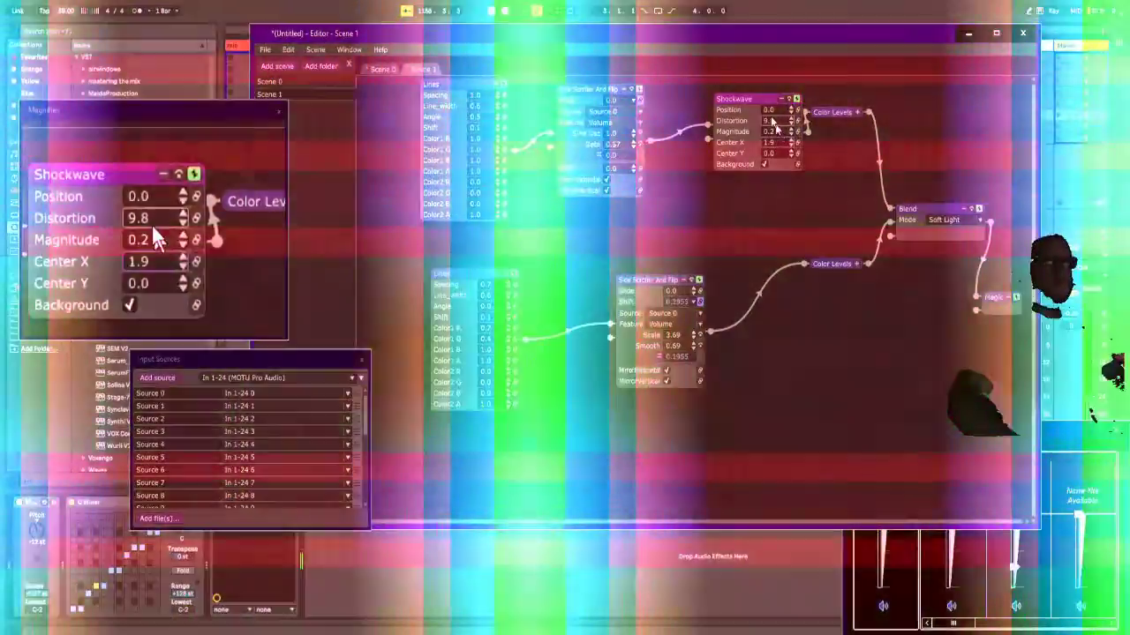
Step: Replace the Shockwave module with an ISF Pixel Shifter between the upper Side Scroller And Flip and Color Levels
{"action": "key", "text": "Delete"}
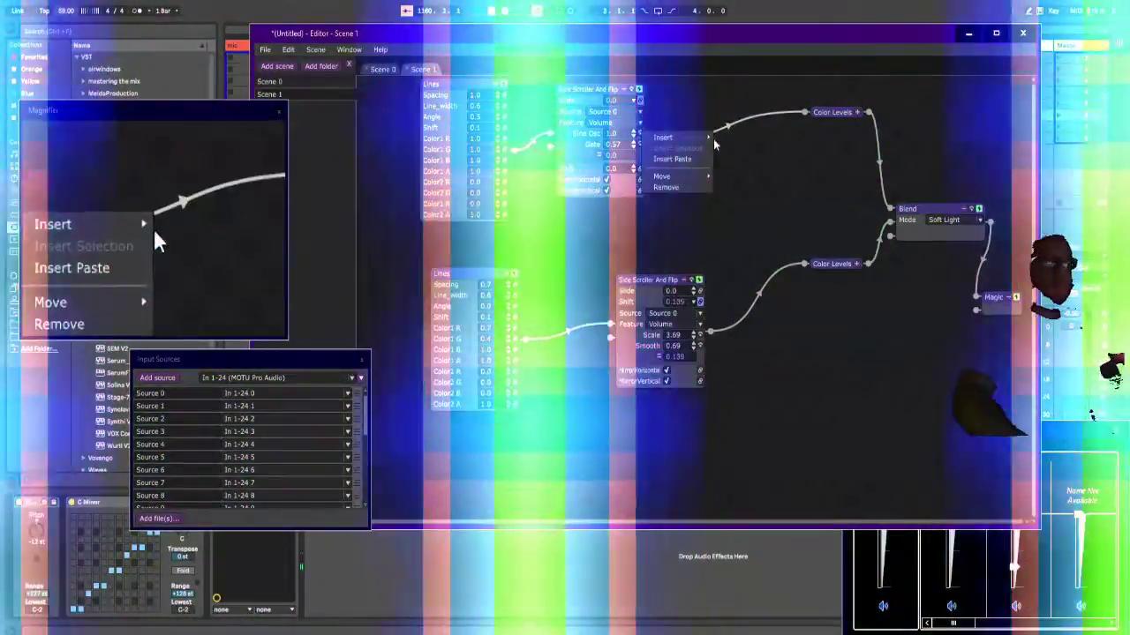
{"action": "mouse_move", "coordinate": [710, 139]}
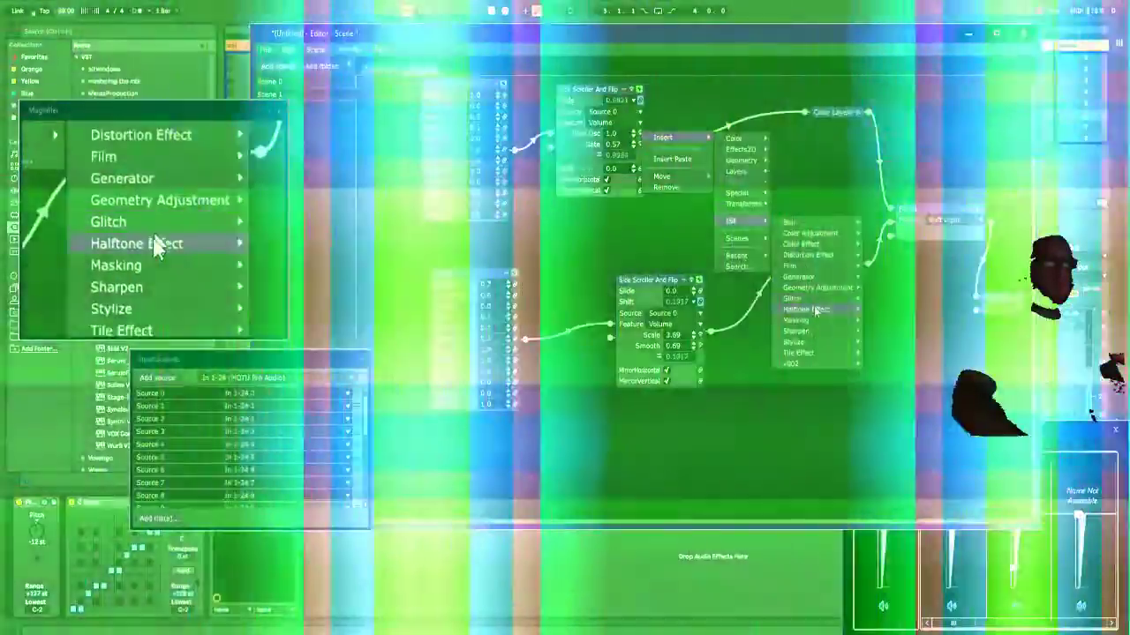
{"action": "mouse_move", "coordinate": [845, 302]}
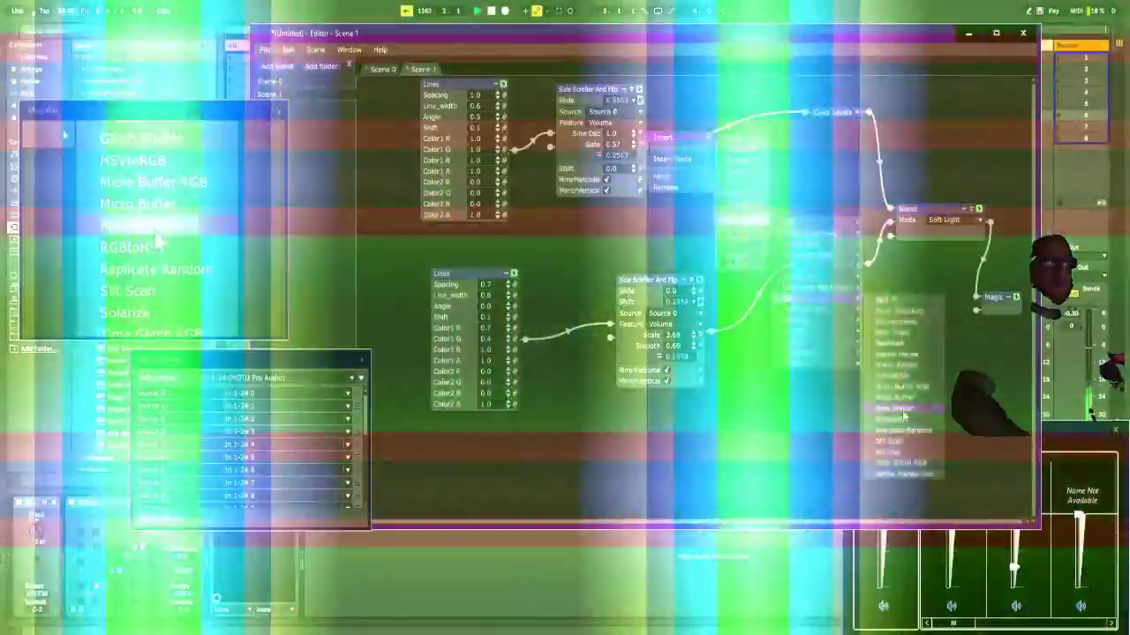
{"action": "left_click", "coordinate": [894, 409]}
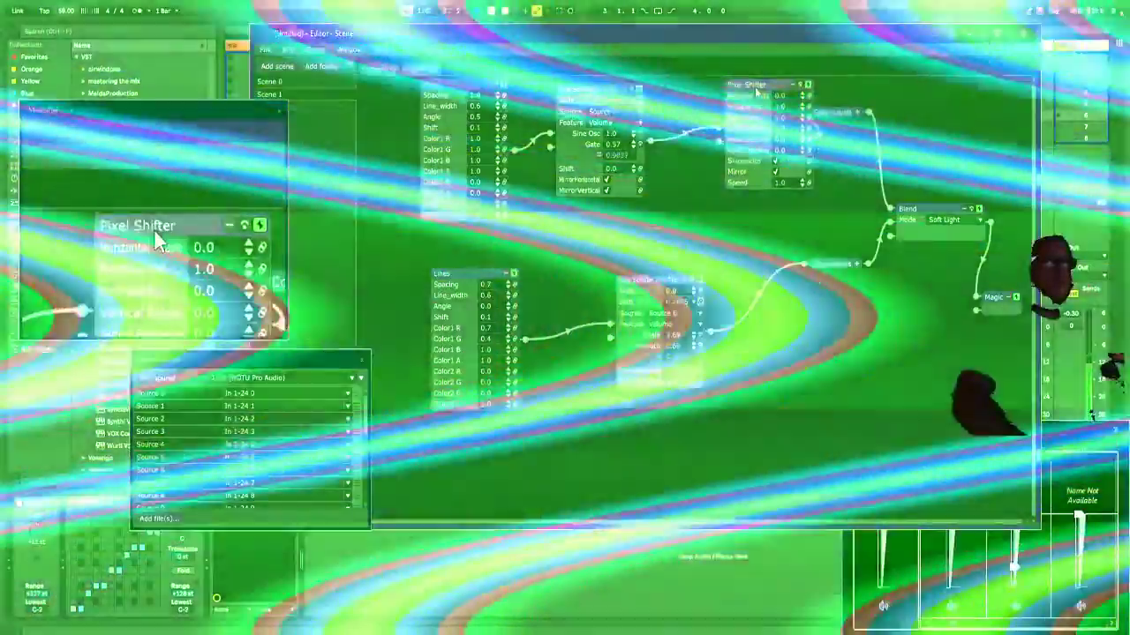
Step: Place Pixel Shifter beside the upper Side Scroller And Flip, and link its Horizontal Frequency, set to 0.1, to Source 0 Volume
{"action": "left_click_drag", "start_coordinate": [756, 87], "coordinate": [720, 98]}
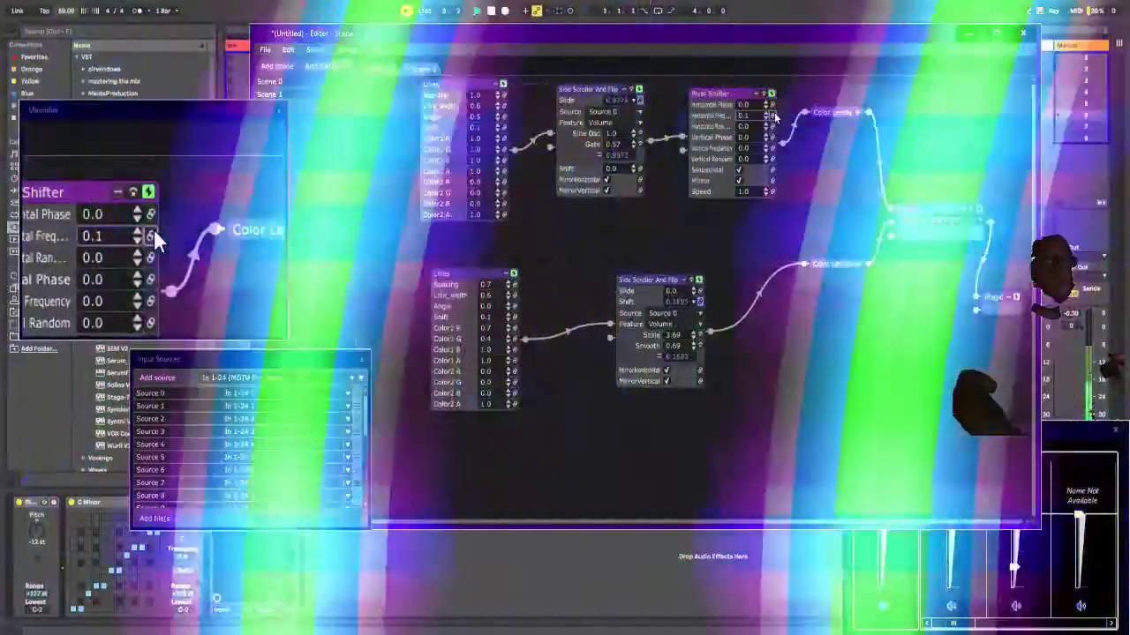
{"action": "left_click", "coordinate": [152, 236]}
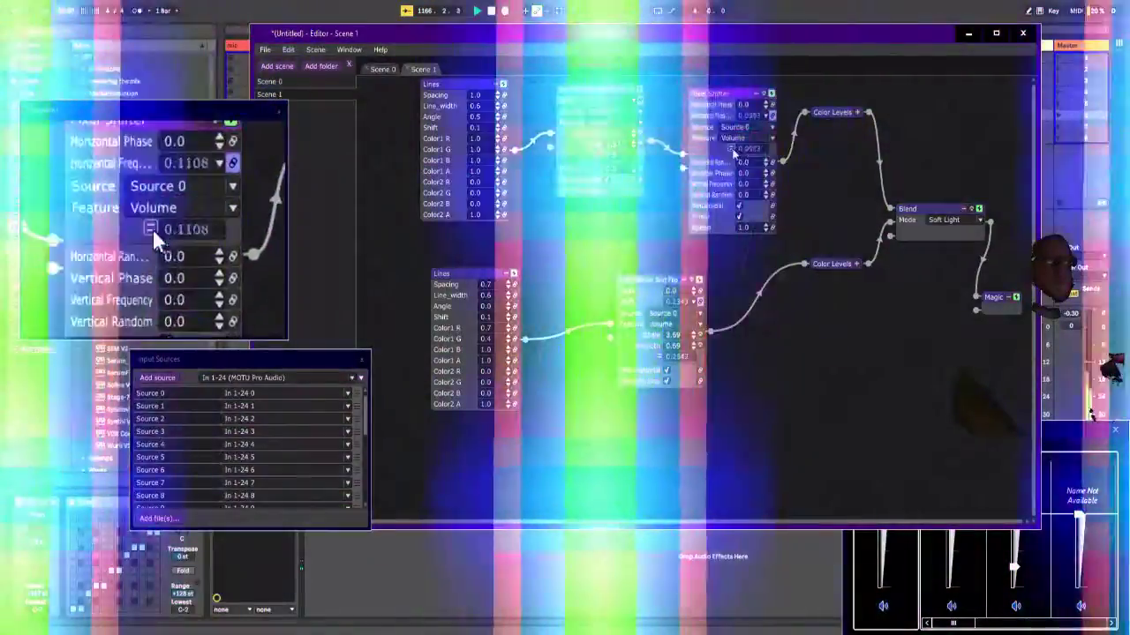
Step: Add a Smooth modifier of 0.57 and a Scale modifier of 1.96 to Pixel Shifter's Horizontal Frequency
{"action": "left_click", "coordinate": [732, 149]}
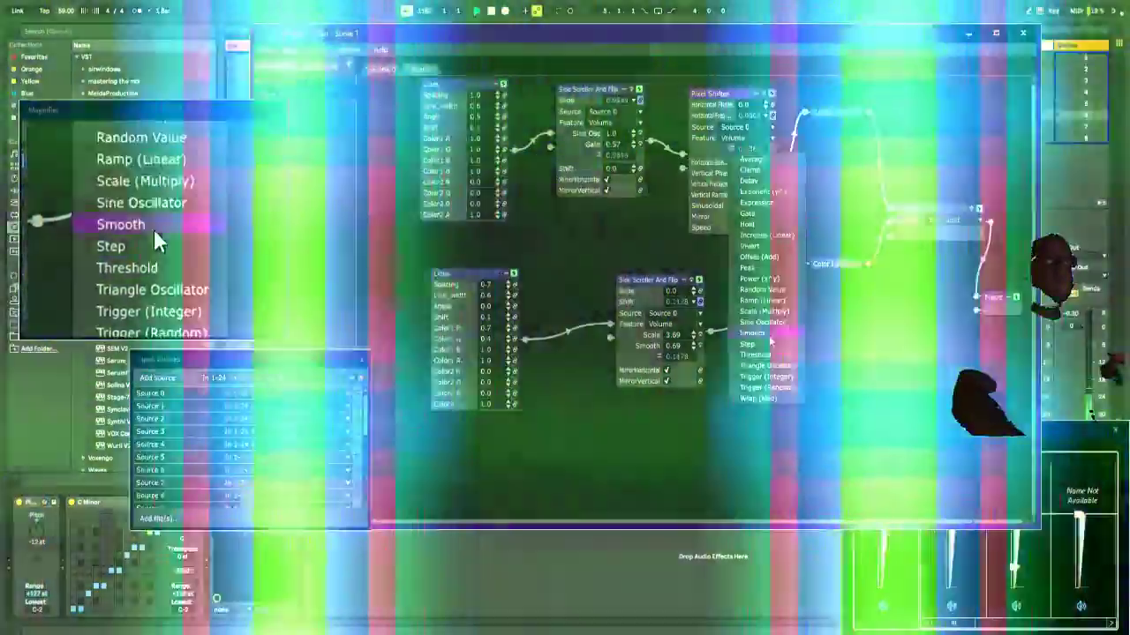
{"action": "left_click", "coordinate": [769, 334]}
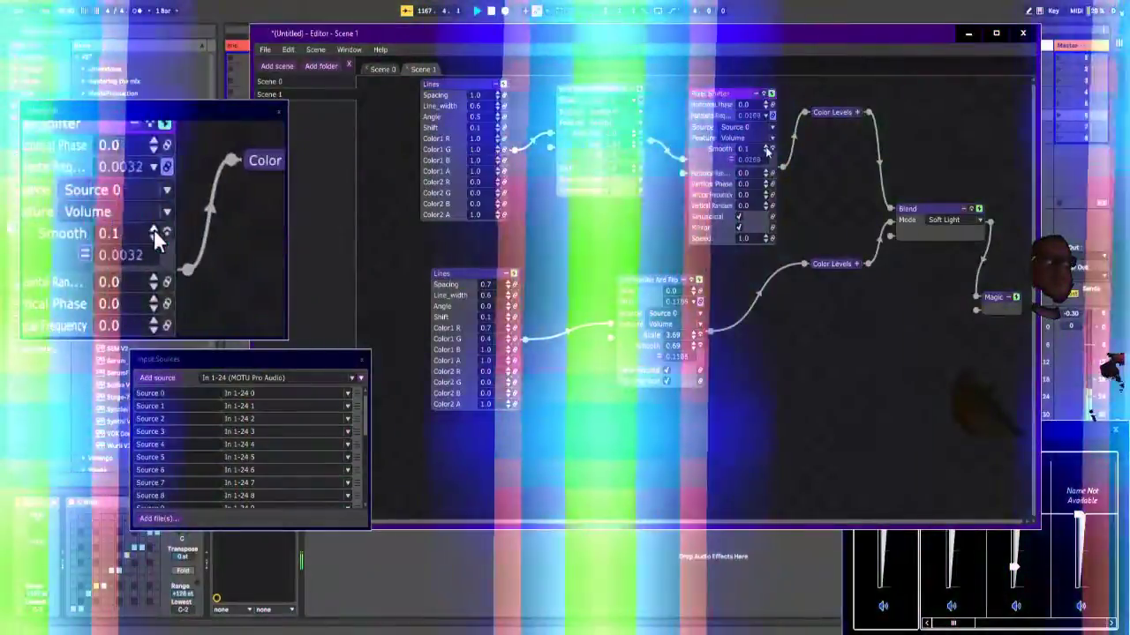
{"action": "left_click", "coordinate": [766, 149]}
{"action": "left_click_drag", "start_coordinate": [753, 150], "coordinate": [773, 109]}
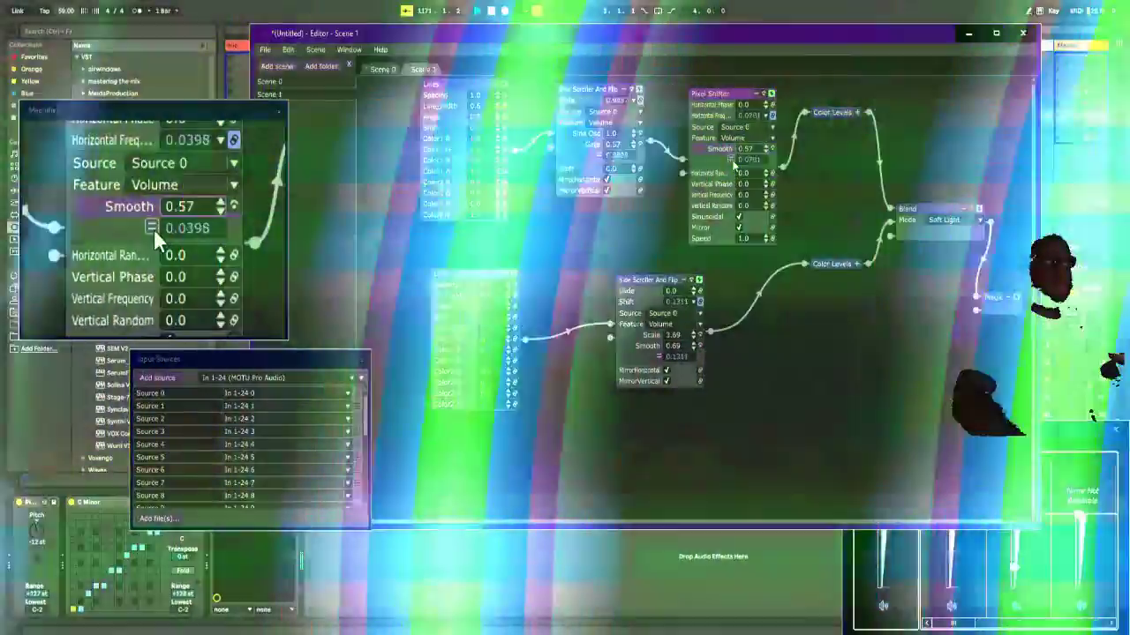
{"action": "left_click", "coordinate": [741, 159]}
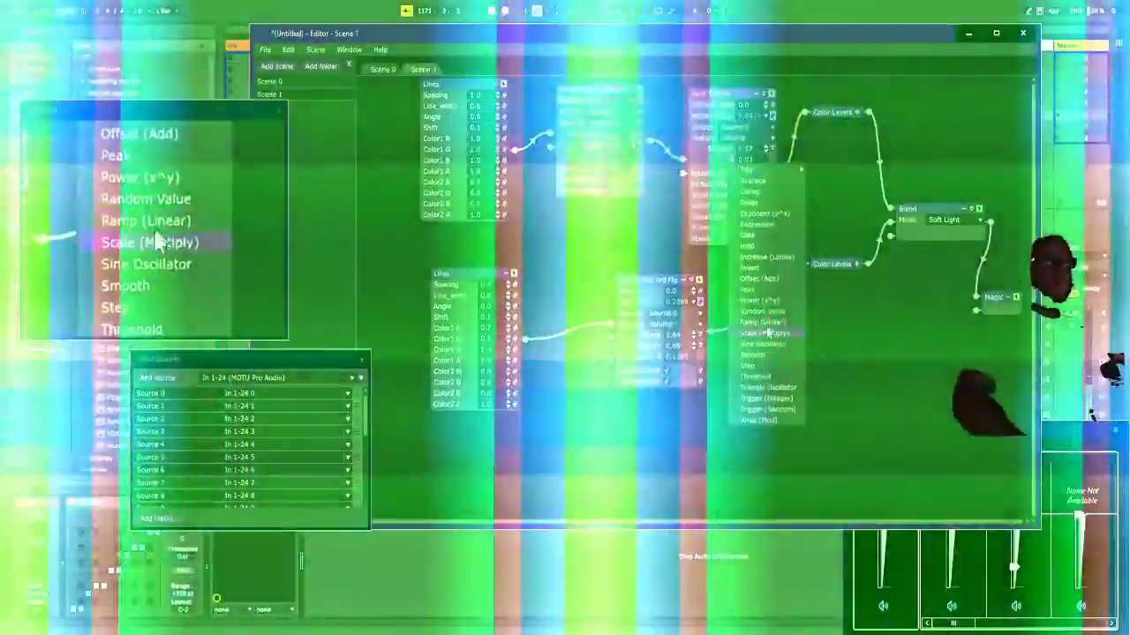
{"action": "left_click", "coordinate": [761, 333]}
{"action": "left_click_drag", "start_coordinate": [749, 159], "coordinate": [766, 105]}
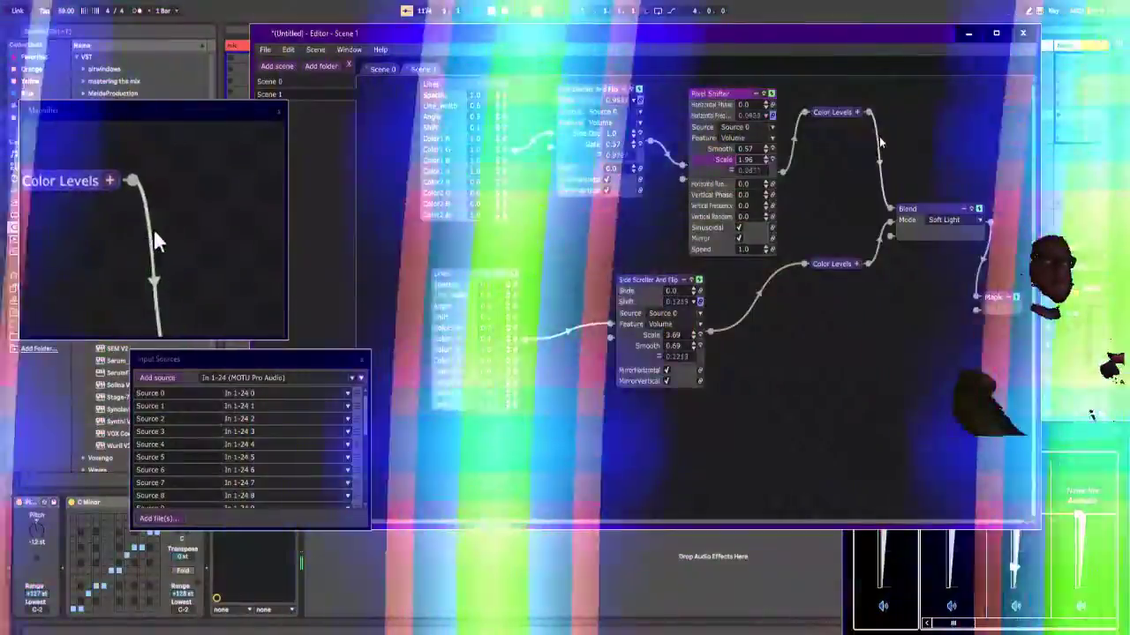
Step: Insert an Effects2D Trails module between the upper Color Levels and Blend
{"action": "right_click", "coordinate": [877, 138]}
{"action": "mouse_move", "coordinate": [877, 145]}
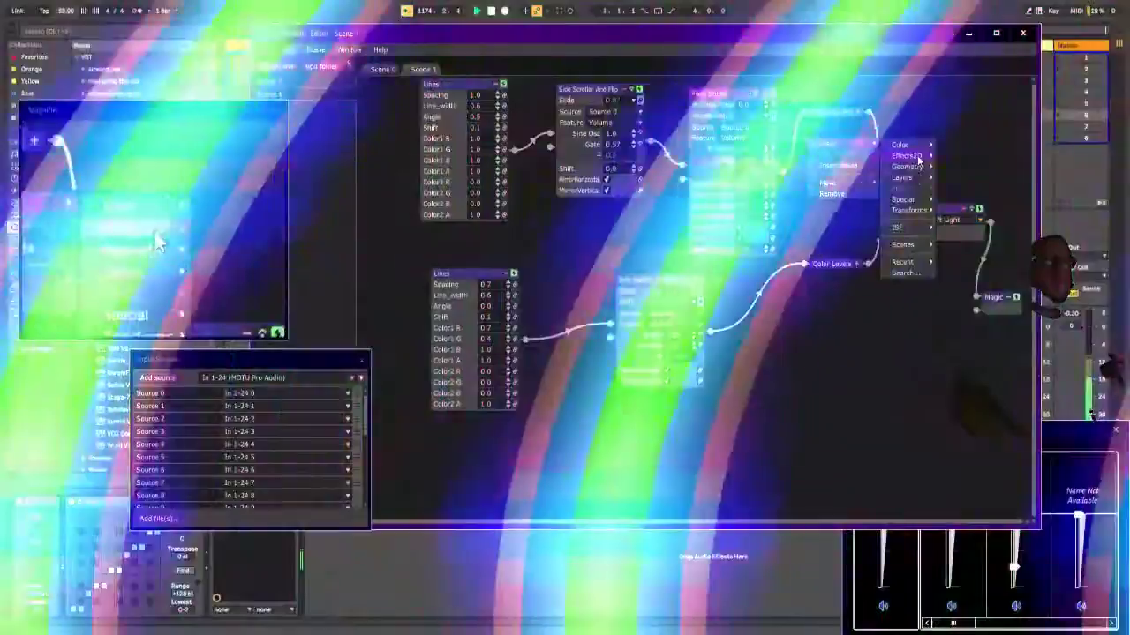
{"action": "mouse_move", "coordinate": [906, 155]}
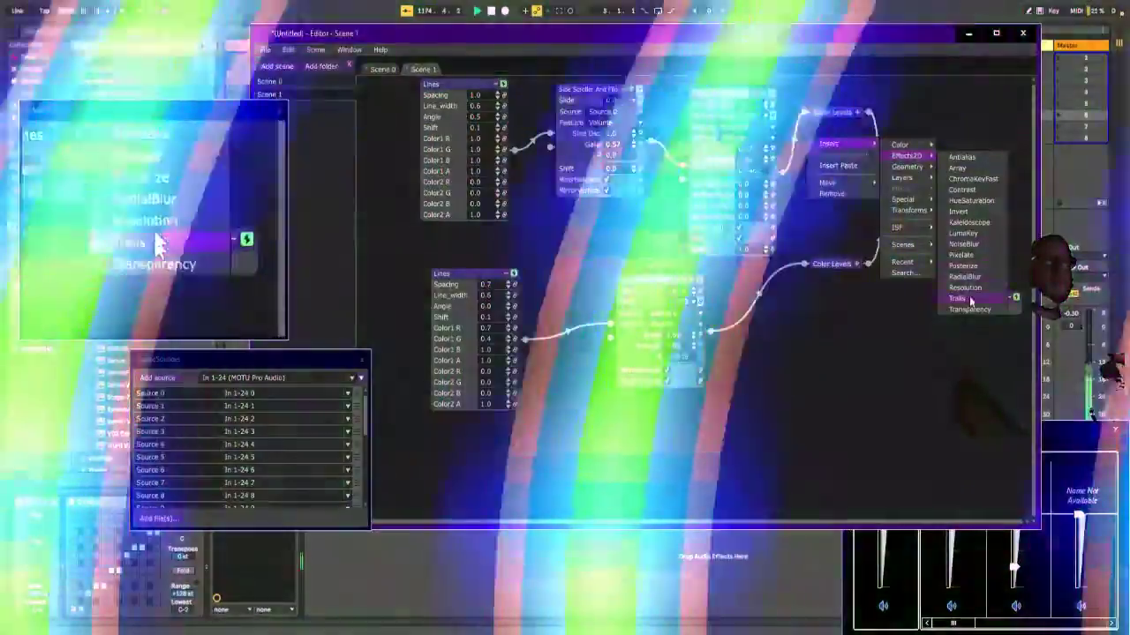
{"action": "left_click", "coordinate": [970, 299]}
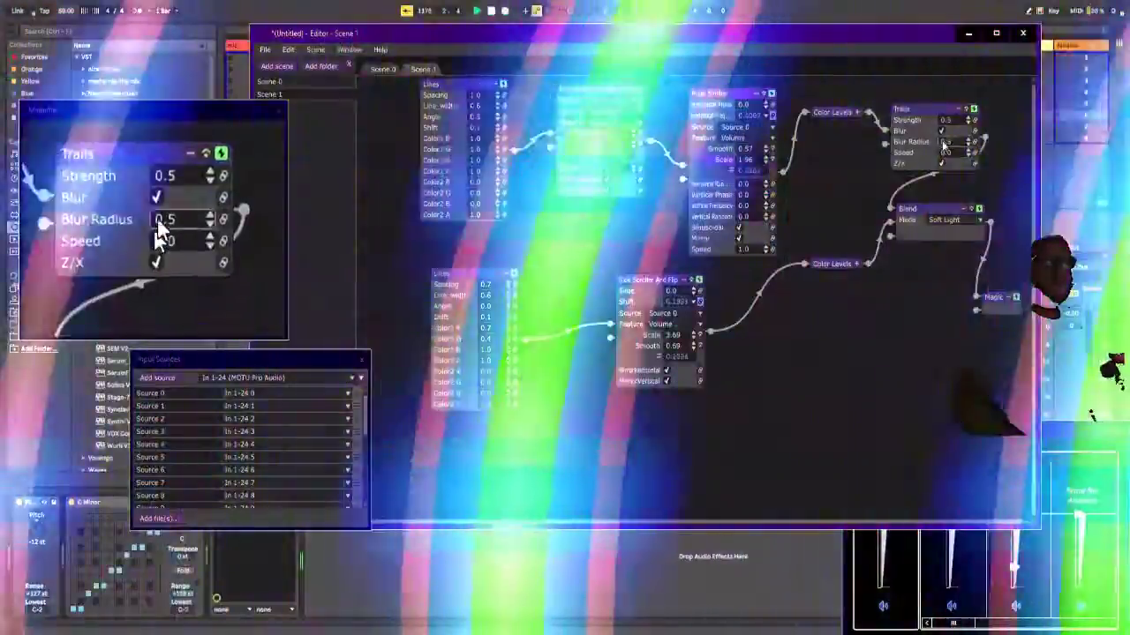
Step: Set Trails' Strength to 0.6, Blur Radius to 1.4 and Speed to 2.3
{"action": "left_click", "coordinate": [949, 107]}
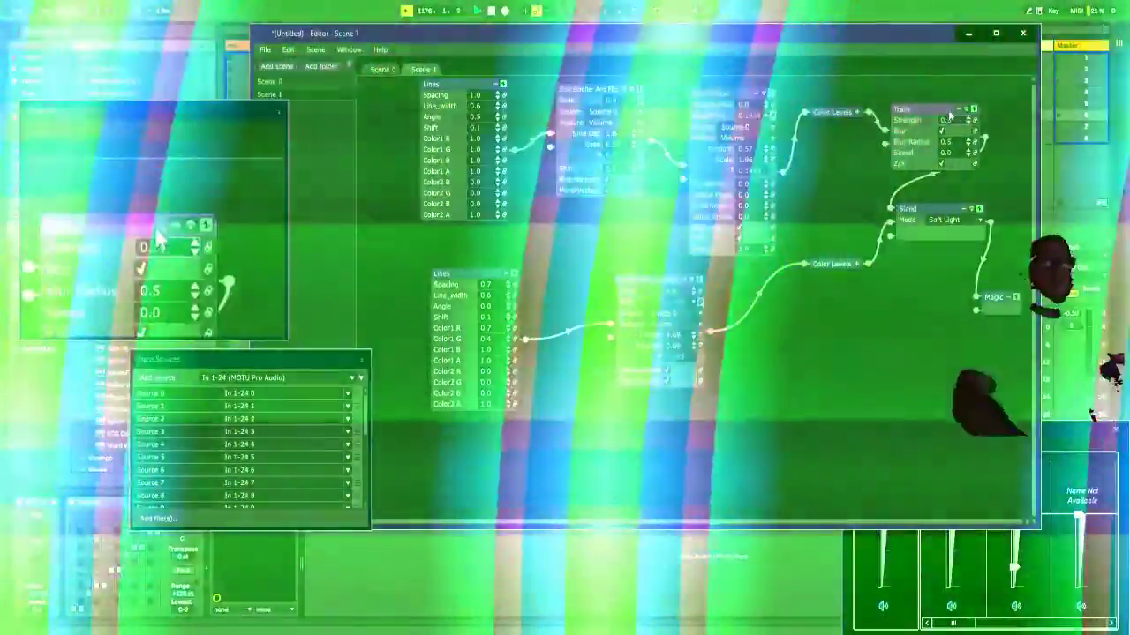
{"action": "left_click", "coordinate": [966, 122]}
{"action": "left_click", "coordinate": [966, 122]}
{"action": "mouse_move", "coordinate": [959, 144]}
{"action": "left_mouse_down"}
{"action": "mouse_move", "coordinate": [958, 126]}
{"action": "mouse_move", "coordinate": [957, 137]}
{"action": "left_mouse_up"}
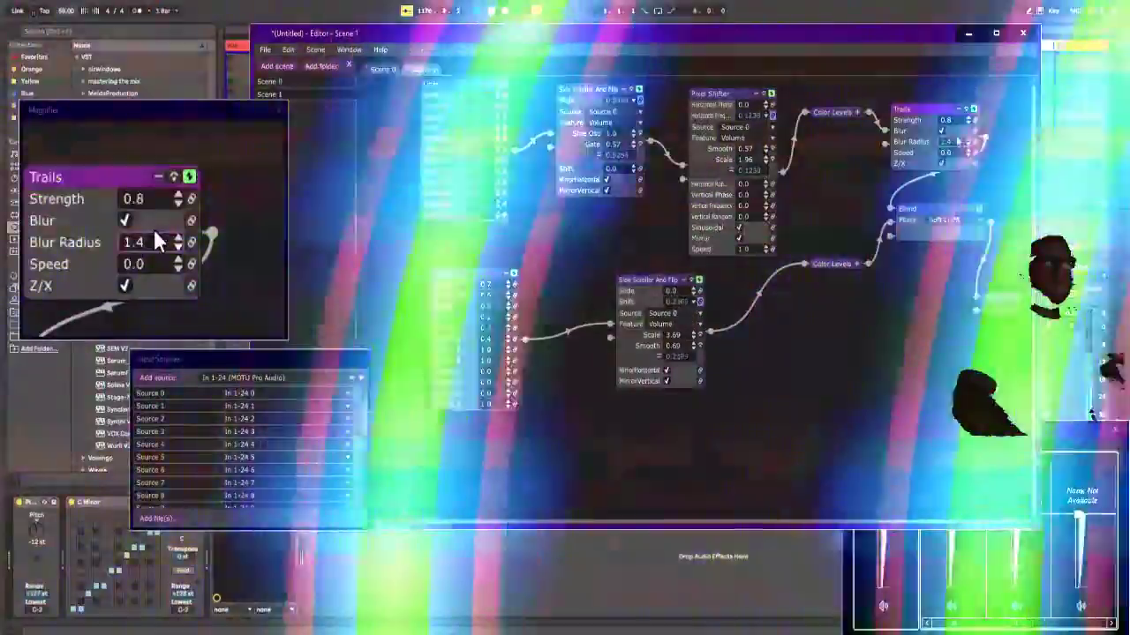
{"action": "scroll", "coordinate": [958, 150], "scroll_direction": "up", "scroll_amount": 20}
{"action": "scroll", "coordinate": [959, 150], "scroll_direction": "down", "scroll_amount": 7}
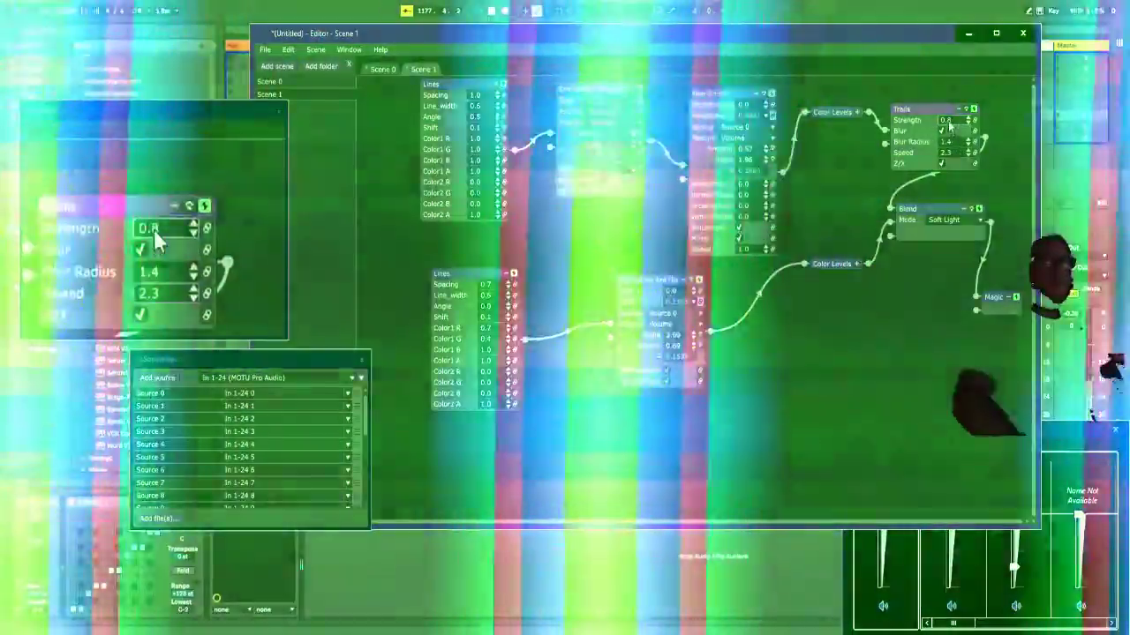
{"action": "scroll", "coordinate": [951, 121], "scroll_direction": "down", "scroll_amount": 8}
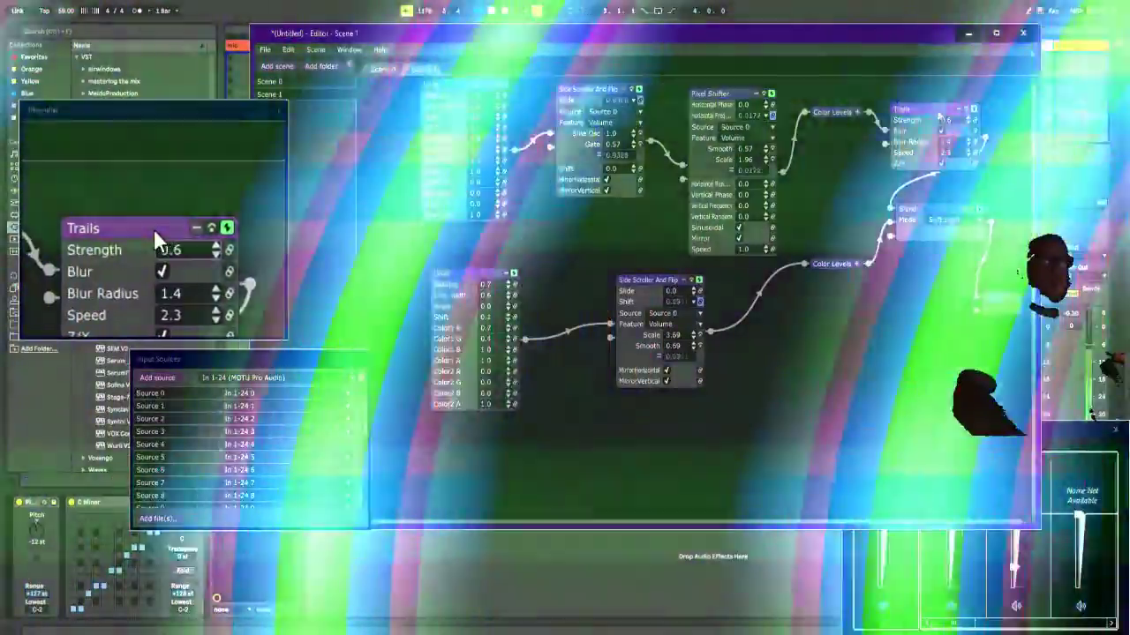
Step: Replace the Trails module with the ISF Glitch effect Echo Trace
{"action": "right_click", "coordinate": [933, 121]}
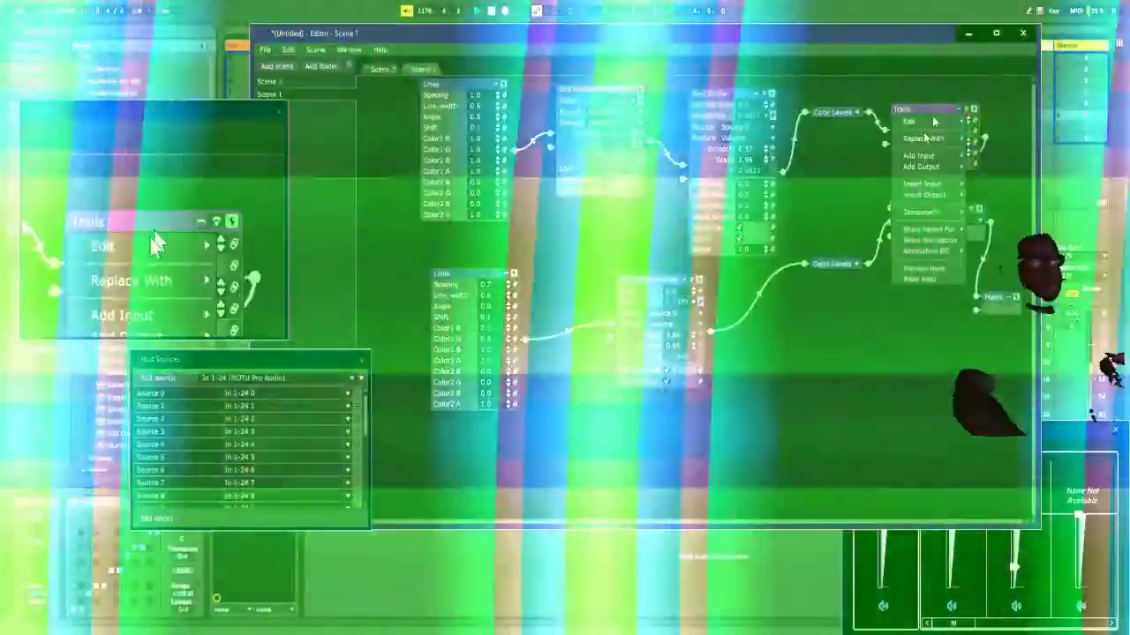
{"action": "mouse_move", "coordinate": [924, 139]}
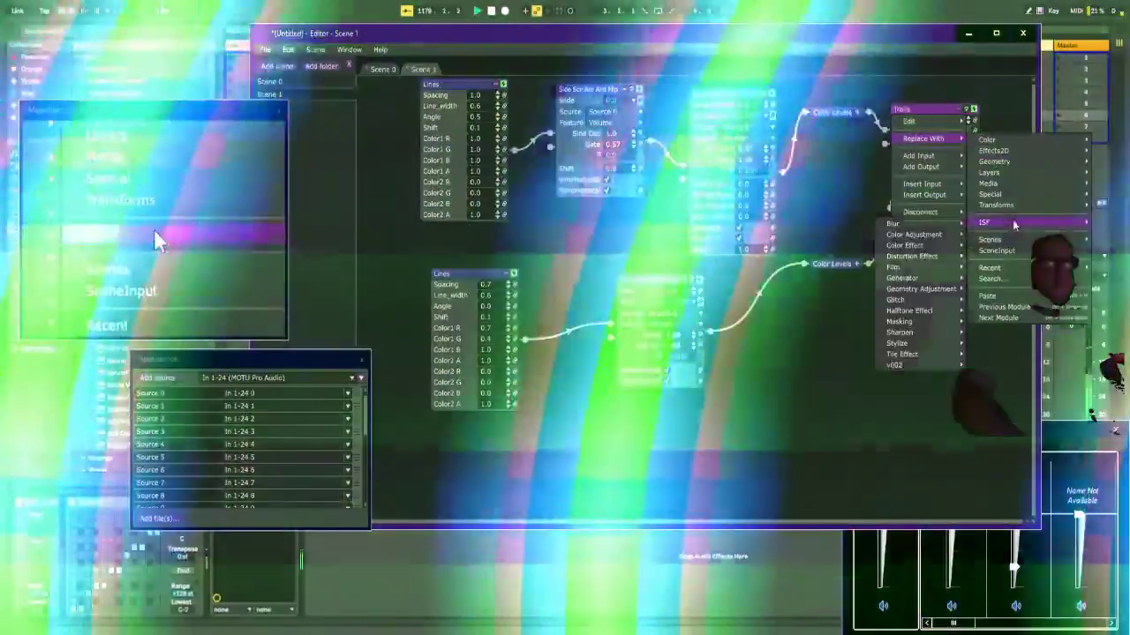
{"action": "mouse_move", "coordinate": [1012, 221]}
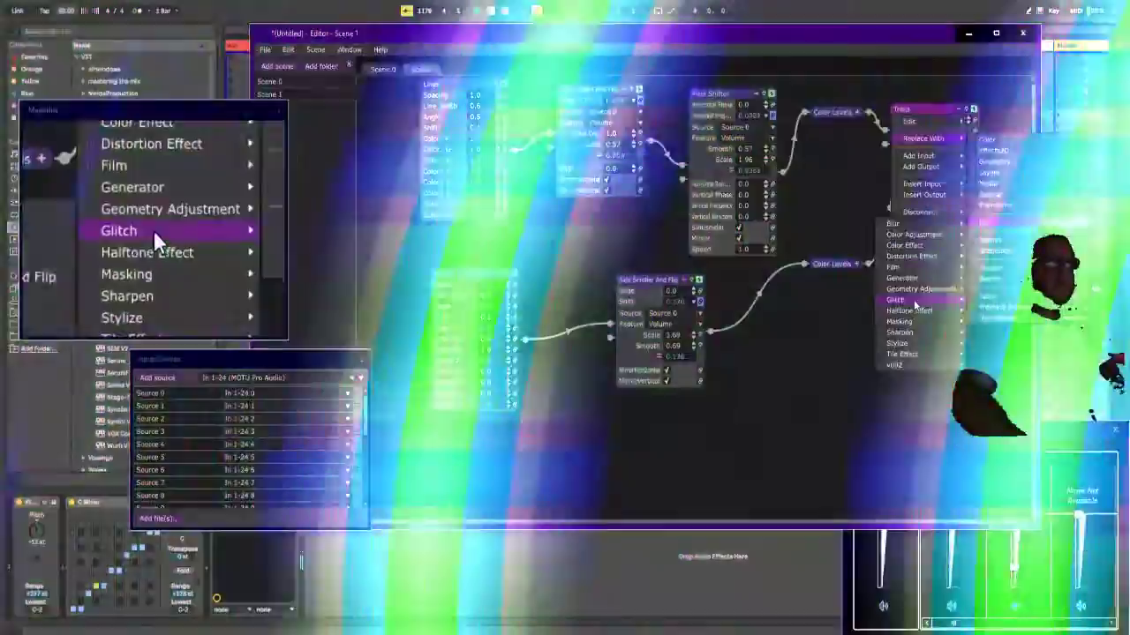
{"action": "mouse_move", "coordinate": [915, 301]}
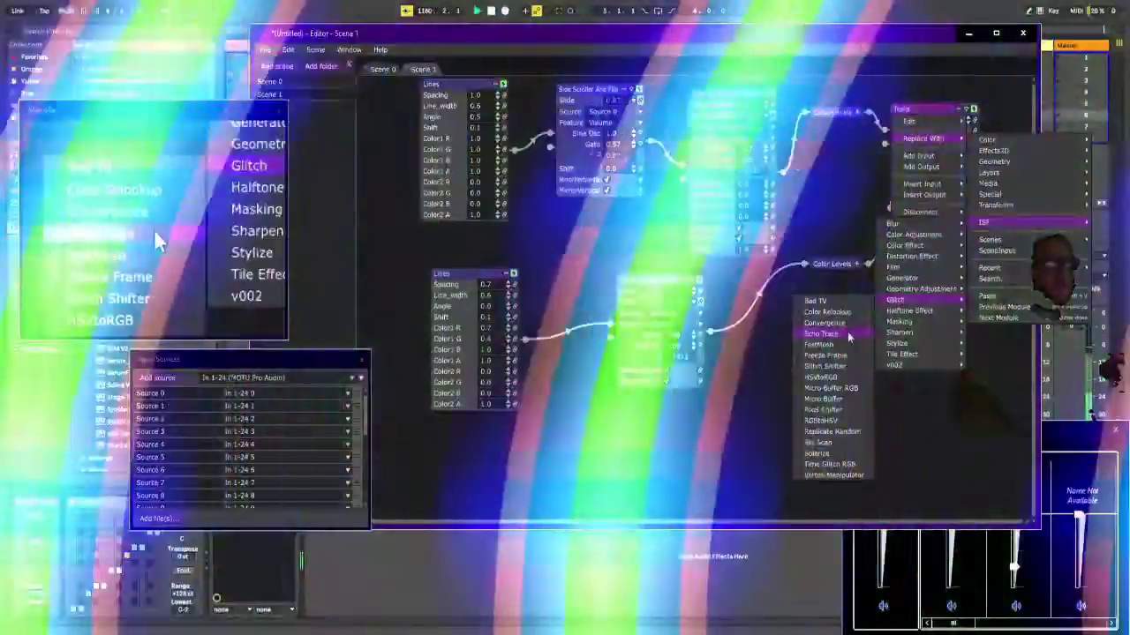
{"action": "left_click", "coordinate": [847, 332]}
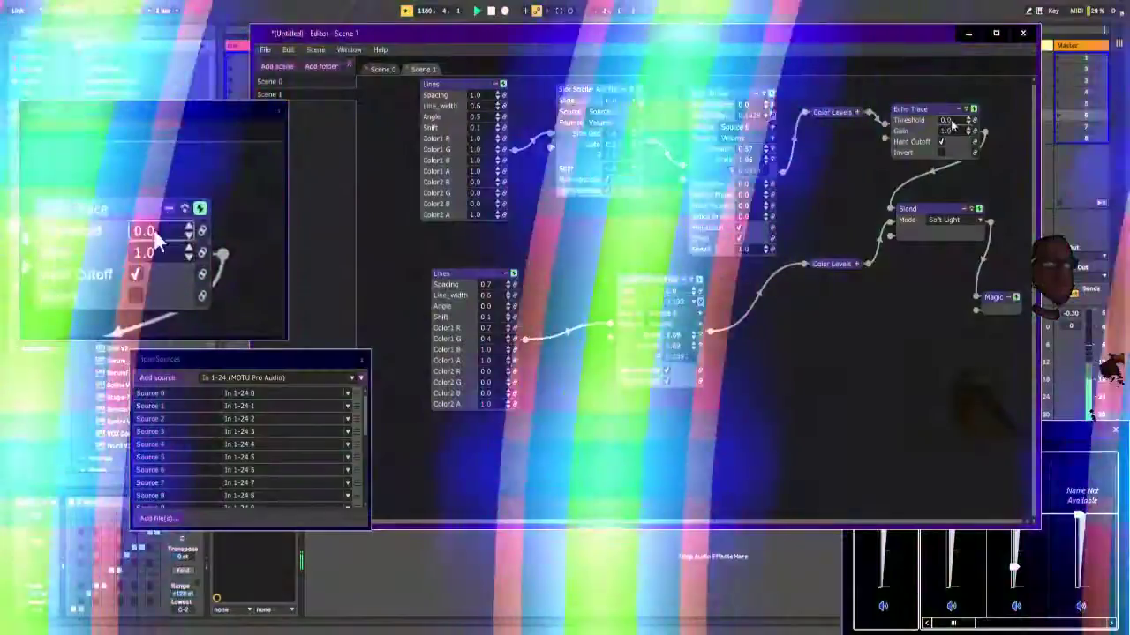
Step: Try Echo Trace with Threshold 0.7 and Gain 0.5, and bring both values back down to 0.0
{"action": "mouse_move", "coordinate": [952, 123]}
{"action": "left_mouse_down"}
{"action": "mouse_move", "coordinate": [956, 96]}
{"action": "mouse_move", "coordinate": [958, 131]}
{"action": "mouse_move", "coordinate": [962, 119]}
{"action": "left_mouse_up"}
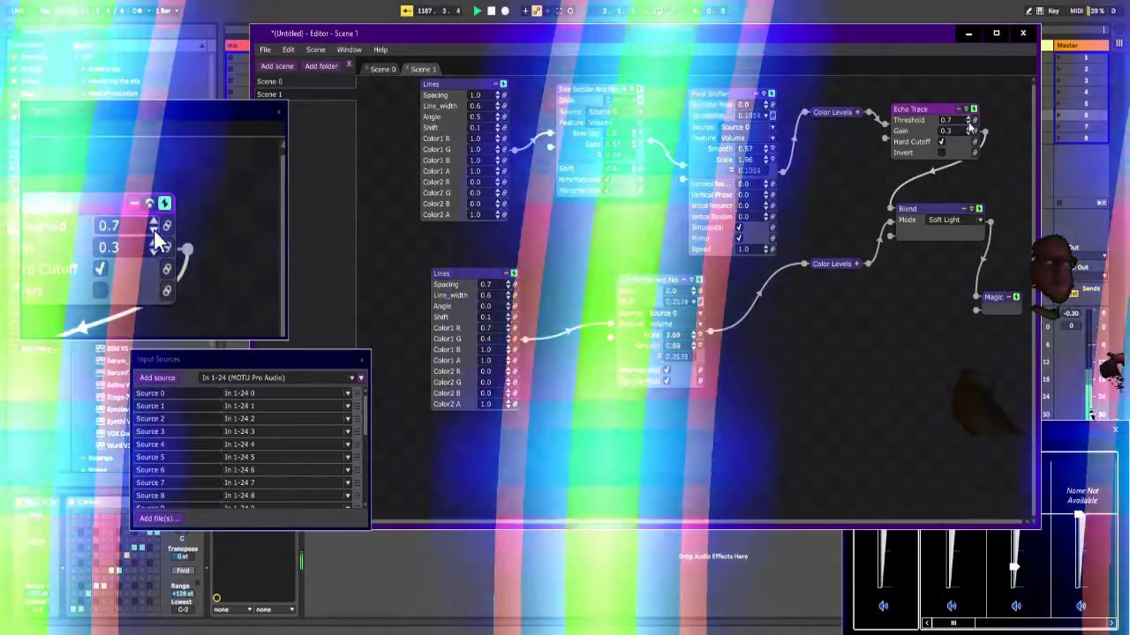
{"action": "left_click", "coordinate": [968, 110]}
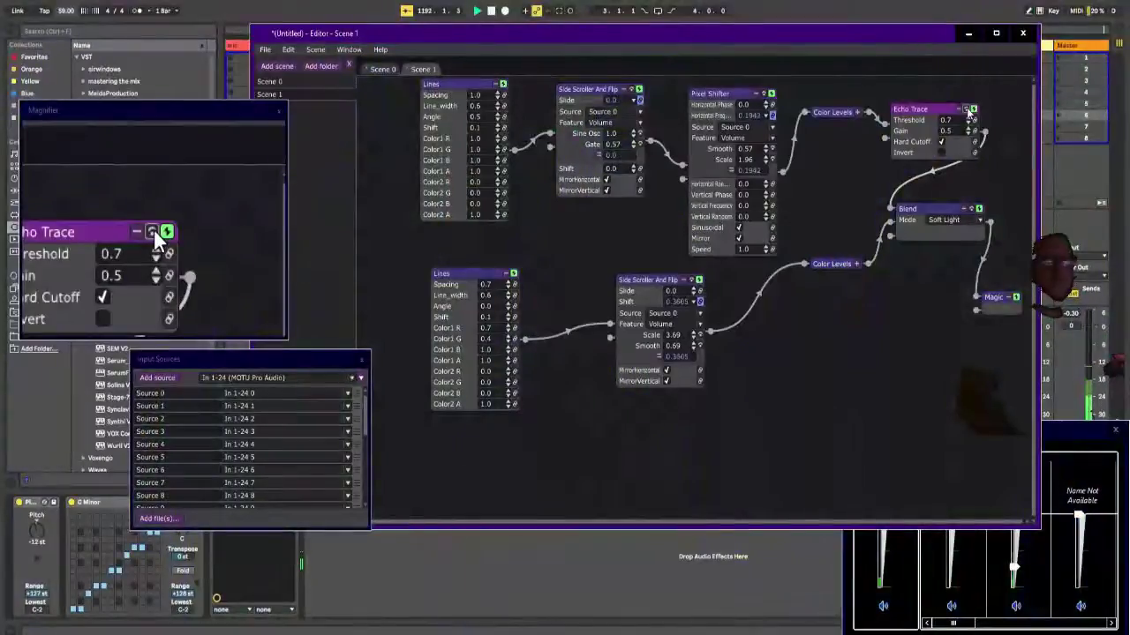
{"action": "left_click_drag", "start_coordinate": [961, 119], "coordinate": [961, 191]}
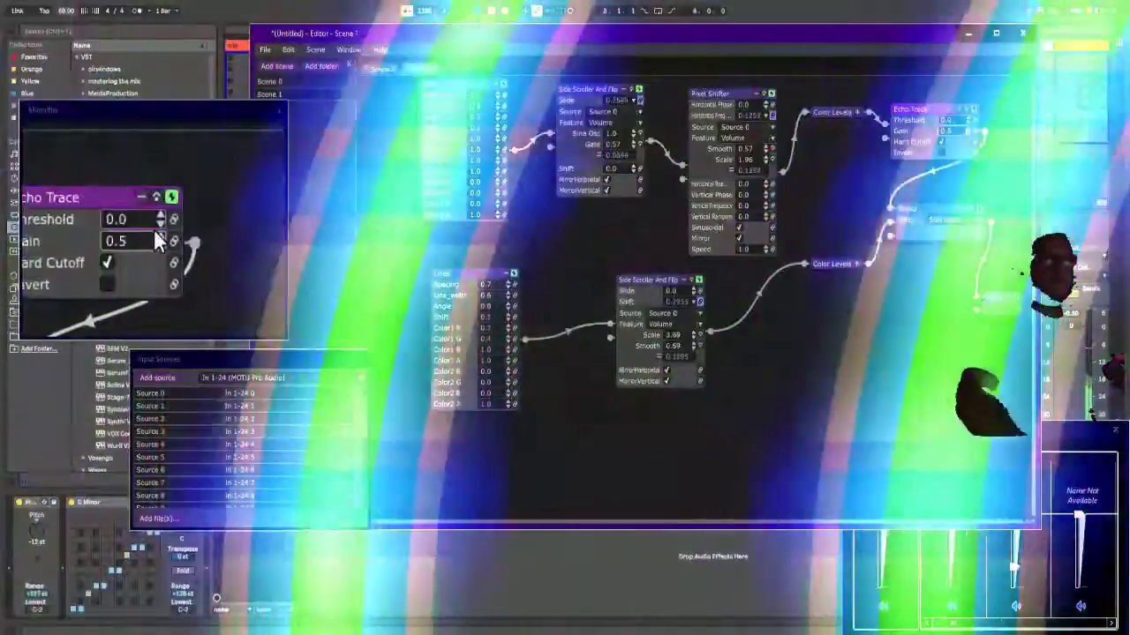
{"action": "left_click_drag", "start_coordinate": [964, 127], "coordinate": [958, 165]}
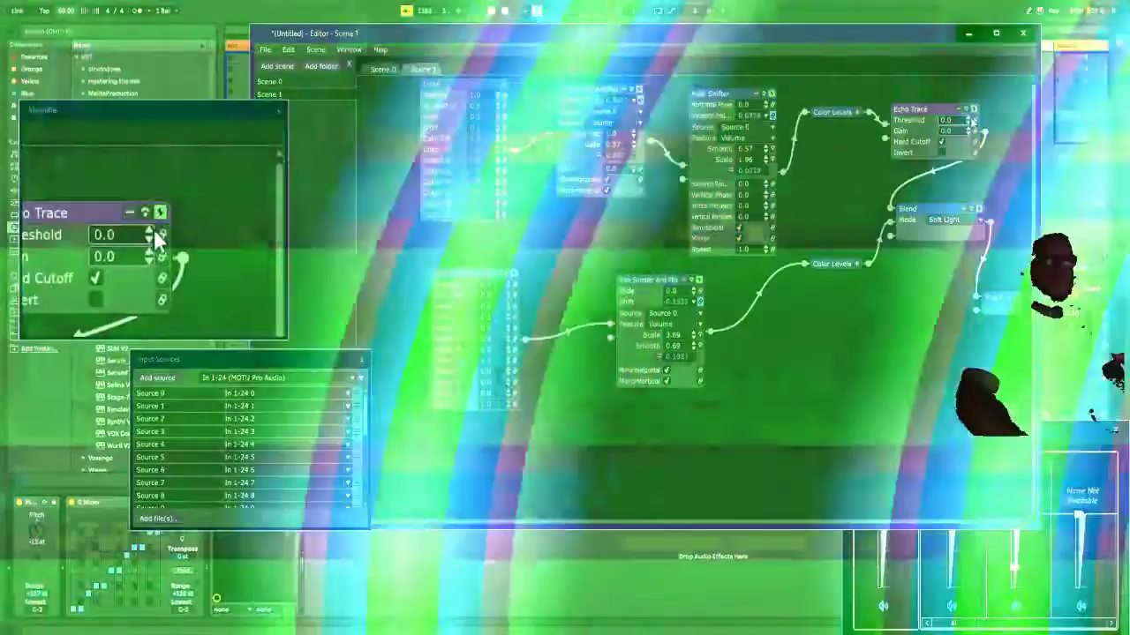
Step: Set Echo Trace's Threshold to 0.1 and Gain to 0.2, and enable Invert
{"action": "left_click", "coordinate": [968, 117]}
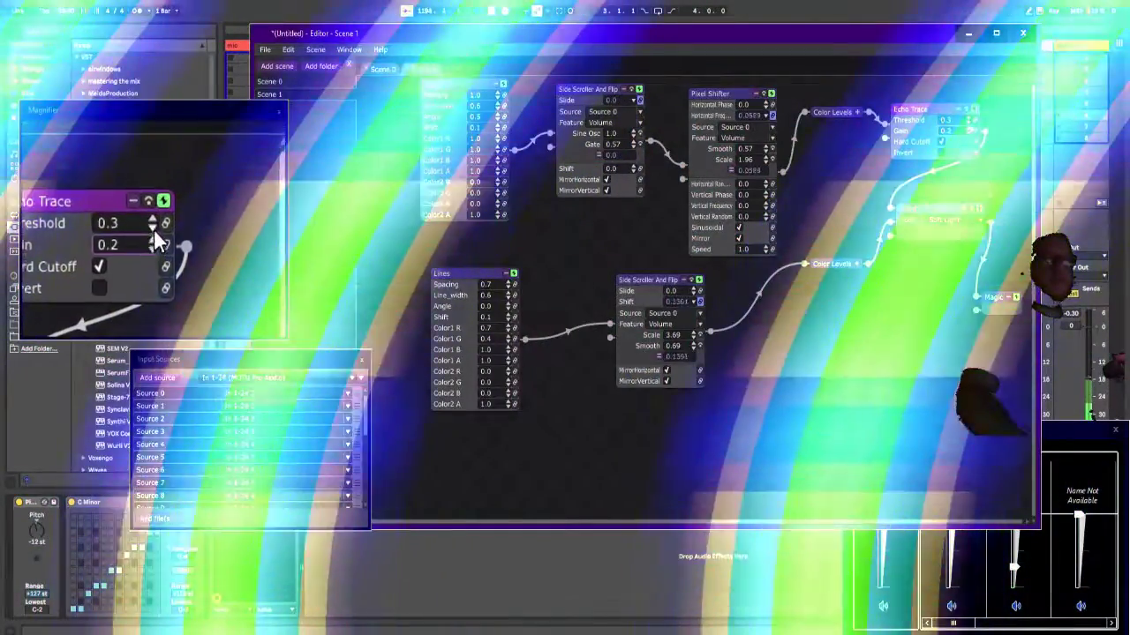
{"action": "left_click_drag", "start_coordinate": [961, 123], "coordinate": [965, 134]}
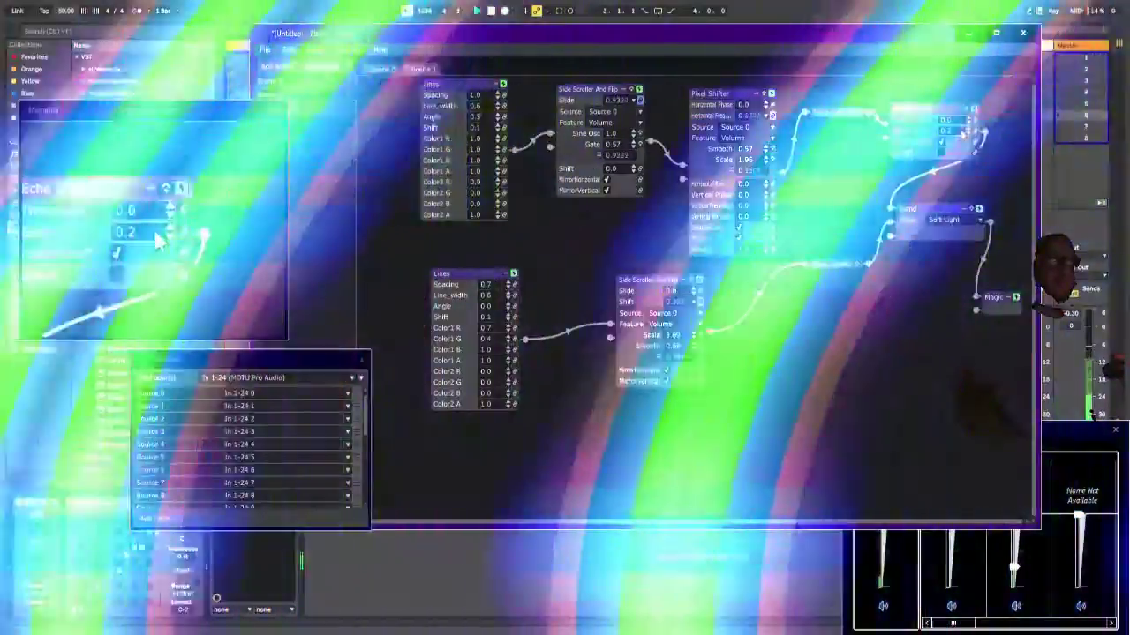
{"action": "left_click", "coordinate": [967, 133]}
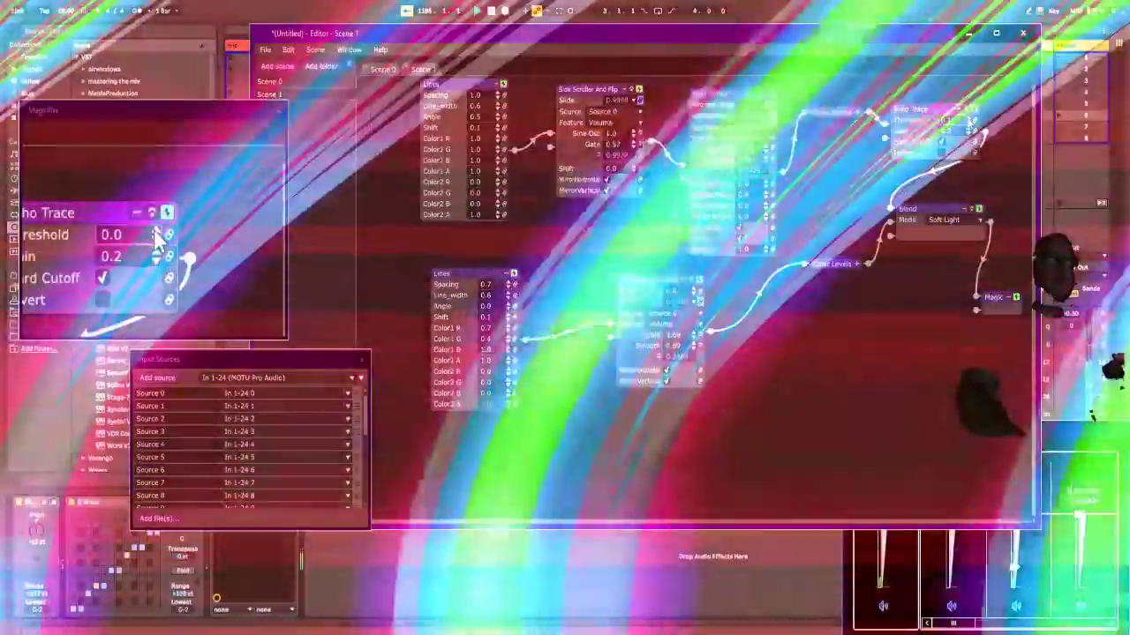
{"action": "left_click", "coordinate": [968, 118]}
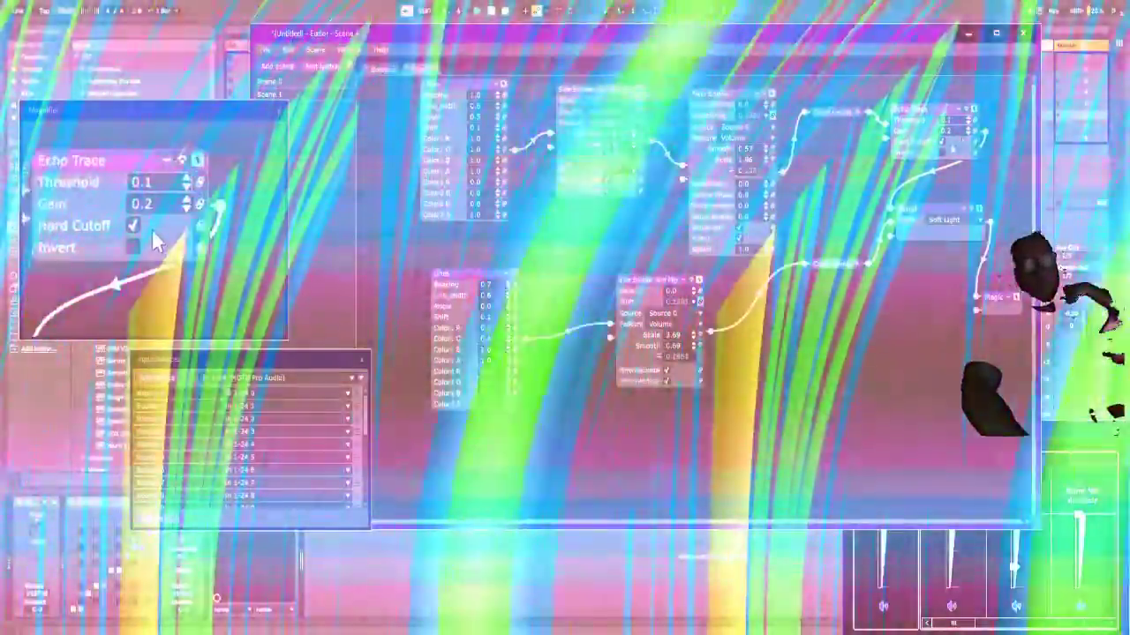
{"action": "left_click", "coordinate": [943, 152]}
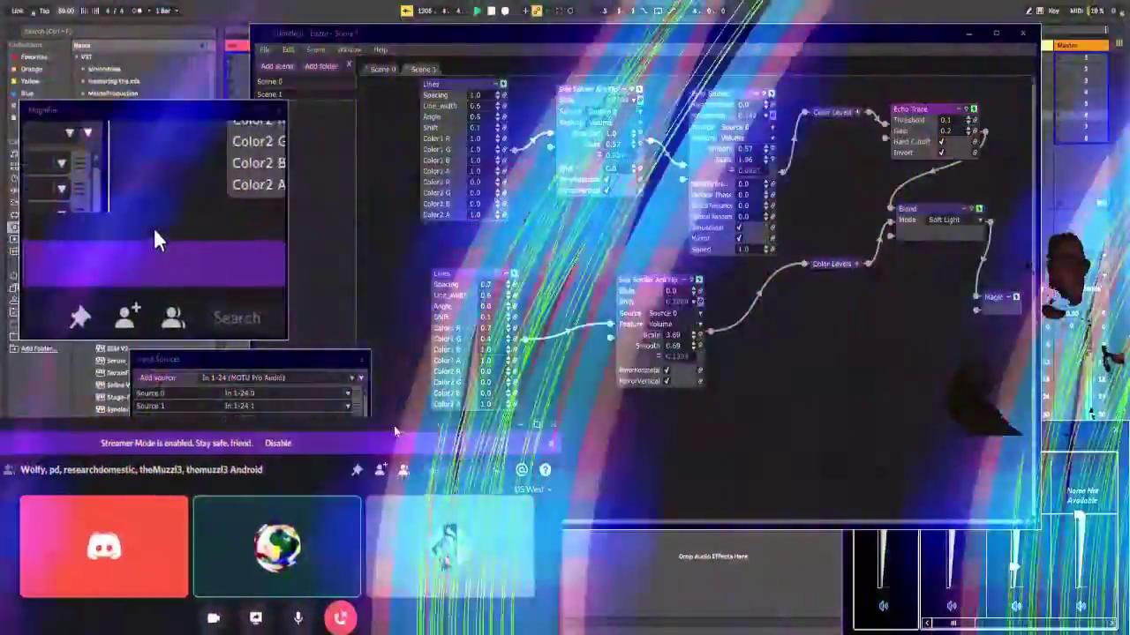
Step: Clear the Discord call window out of the way and switch back to the Magic scene editor
{"action": "left_click_drag", "start_coordinate": [395, 432], "coordinate": [210, 377]}
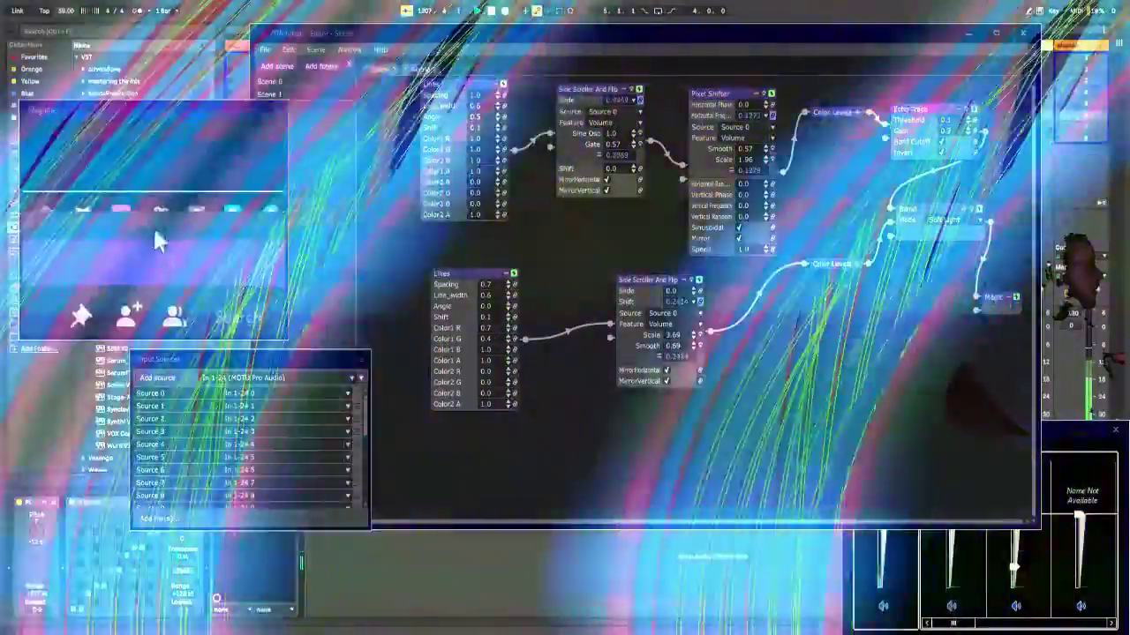
{"action": "left_click_drag", "start_coordinate": [82, 299], "coordinate": [266, 362]}
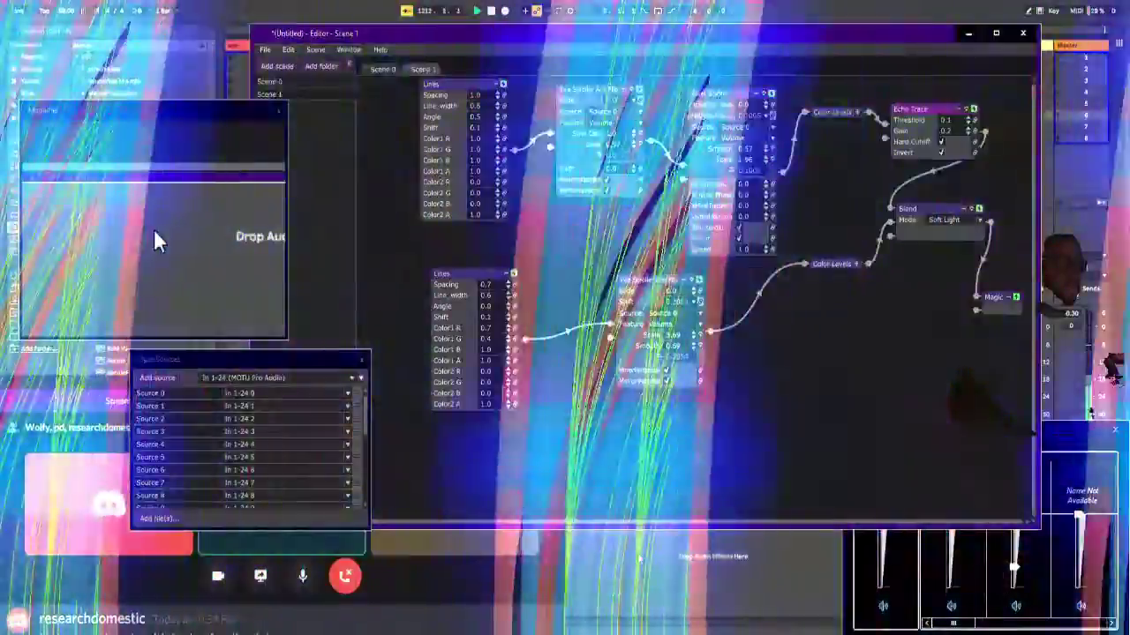
{"action": "left_click", "coordinate": [634, 560]}
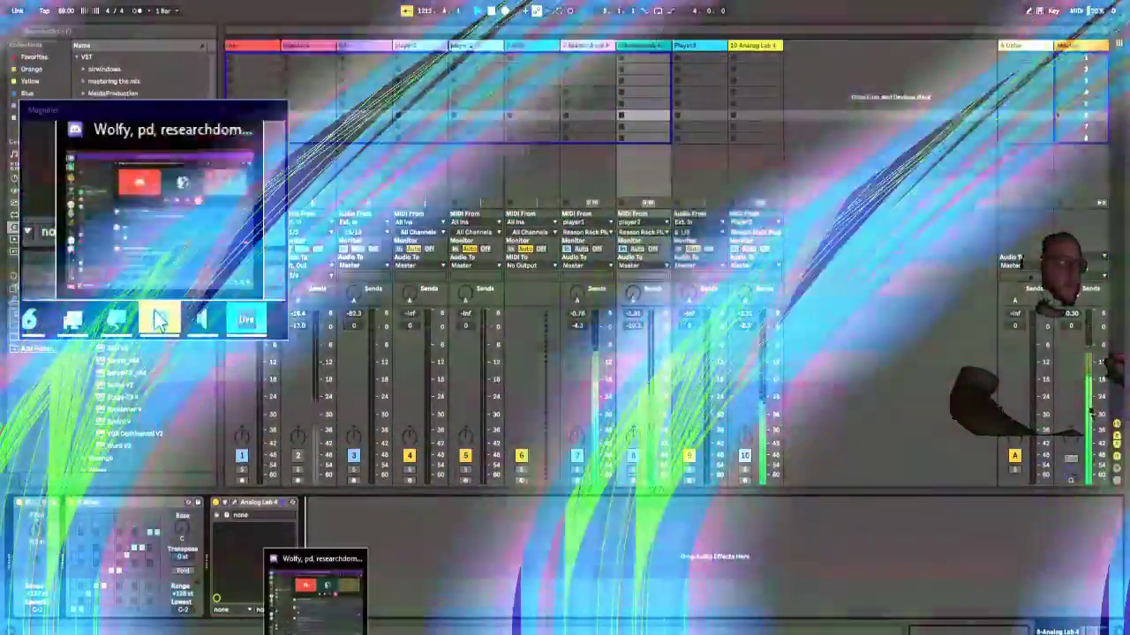
{"action": "mouse_move", "coordinate": [231, 625]}
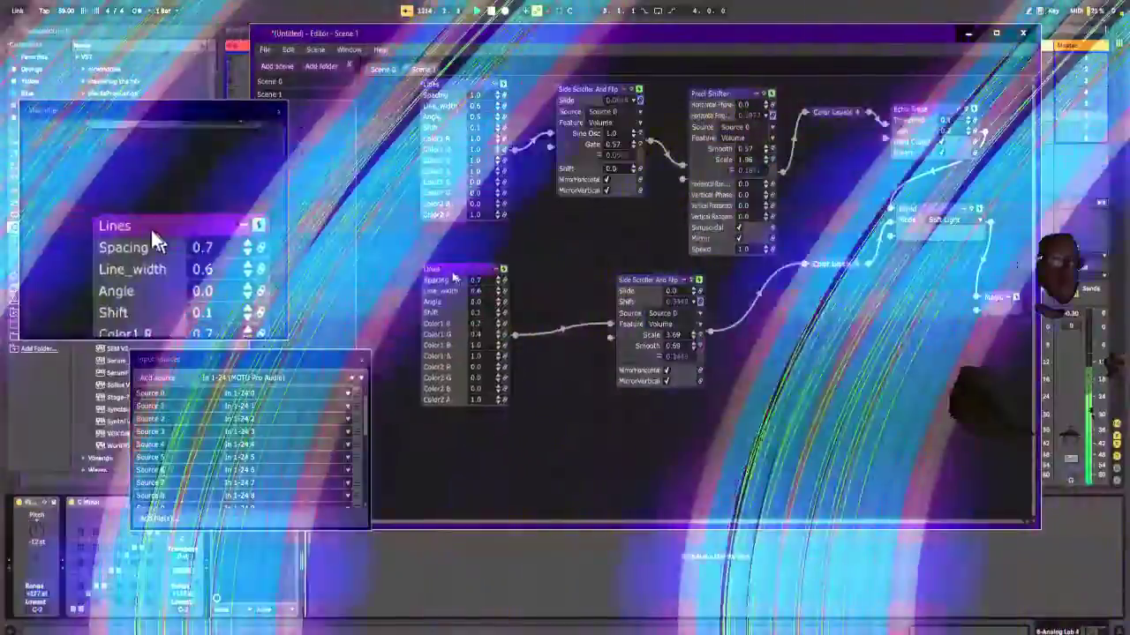
Step: Move the lower Lines and Side Scroller And Flip modules up beneath the upper chain, and bring the lower Color Levels closer to them
{"action": "left_click_drag", "start_coordinate": [464, 283], "coordinate": [410, 248]}
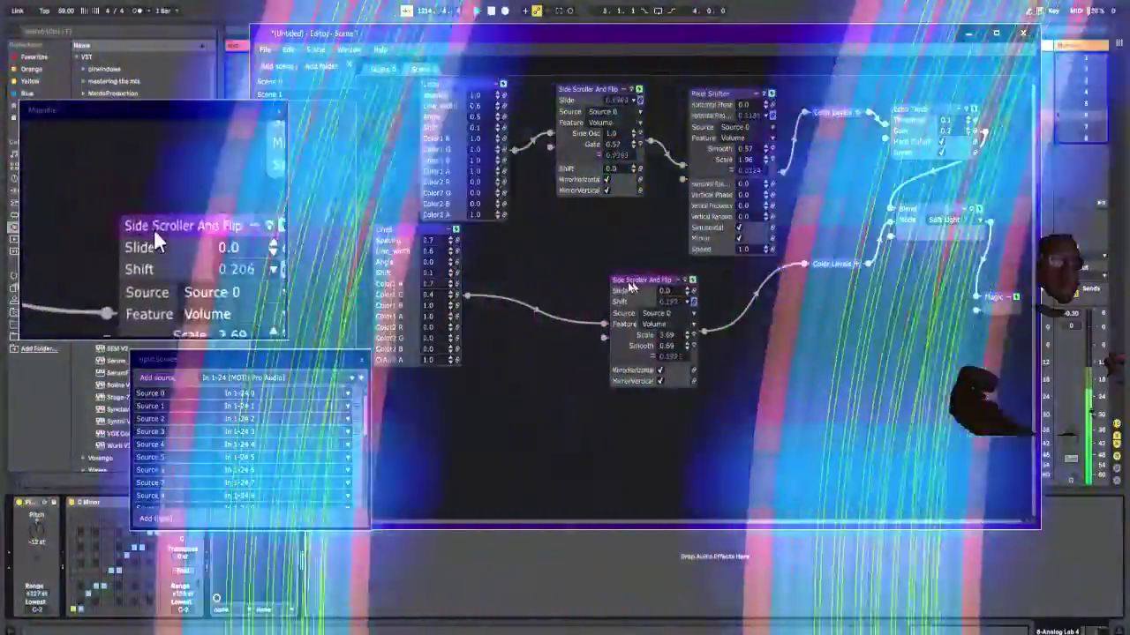
{"action": "left_click_drag", "start_coordinate": [633, 285], "coordinate": [532, 227]}
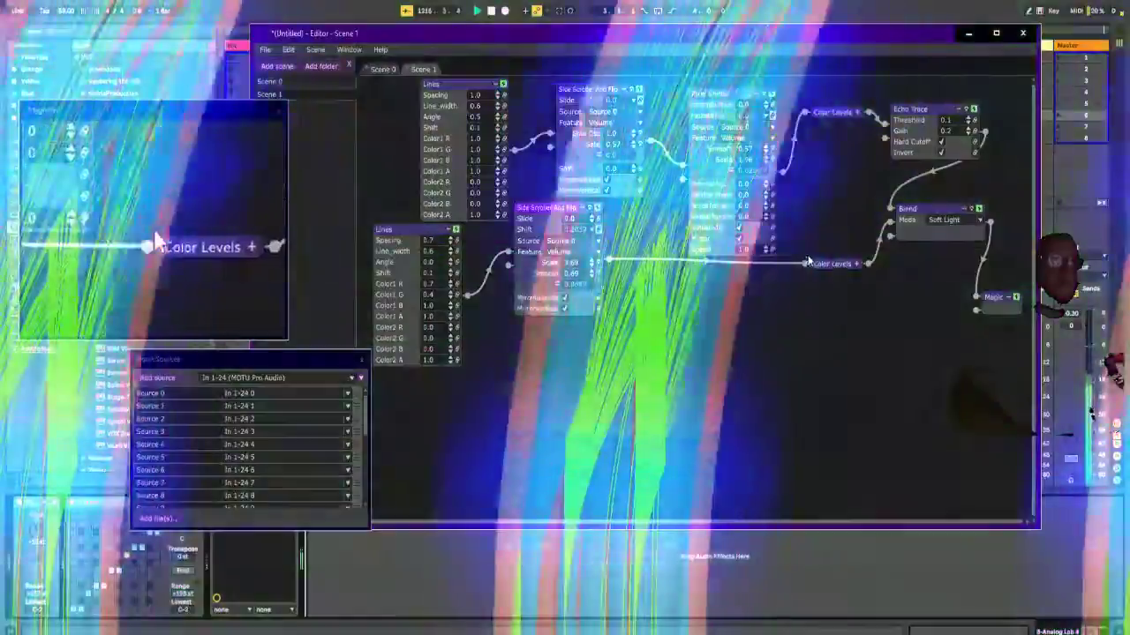
{"action": "left_click_drag", "start_coordinate": [834, 265], "coordinate": [747, 273]}
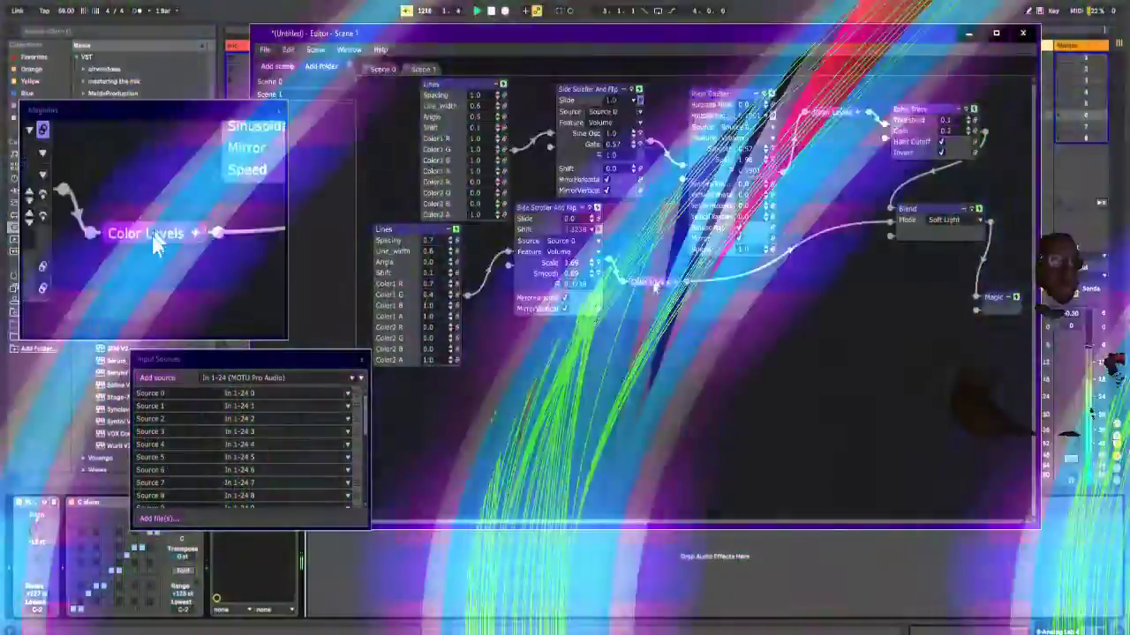
Step: Place the lower Color Levels beneath Pixel Shifter, expand it and set its Offset1 B to 0.2
{"action": "left_click_drag", "start_coordinate": [665, 273], "coordinate": [731, 280]}
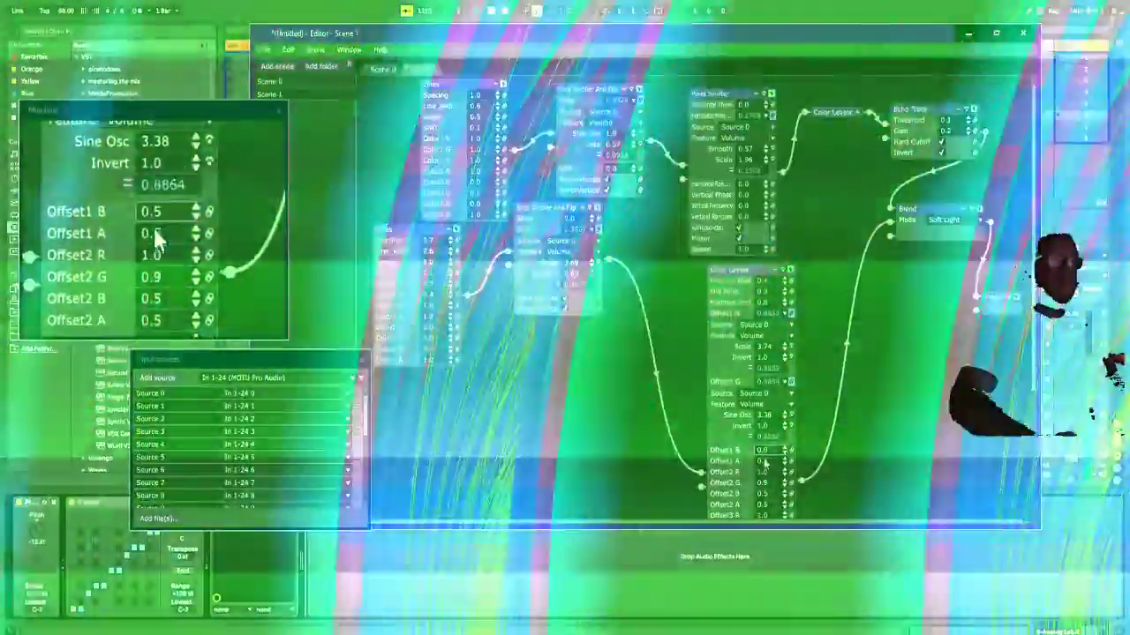
{"action": "scroll", "coordinate": [773, 446], "scroll_direction": "up", "scroll_amount": 3}
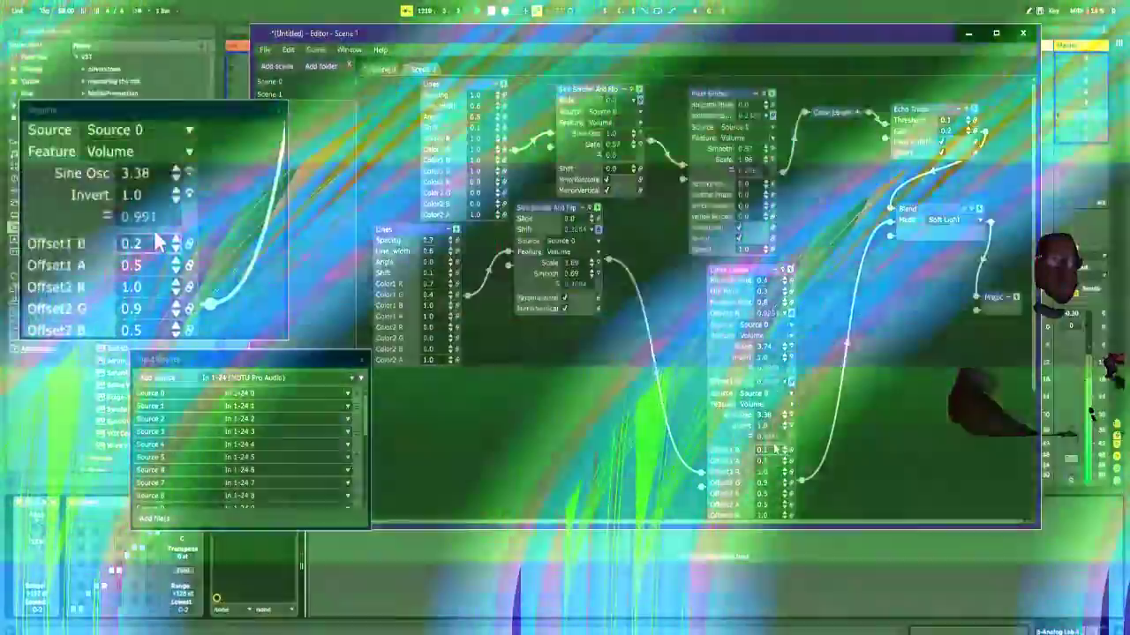
Step: Set the lower Color Levels' Offset1 B to 0.3 and Offset2 G to 0.5
{"action": "scroll", "coordinate": [775, 450], "scroll_direction": "down", "scroll_amount": 1}
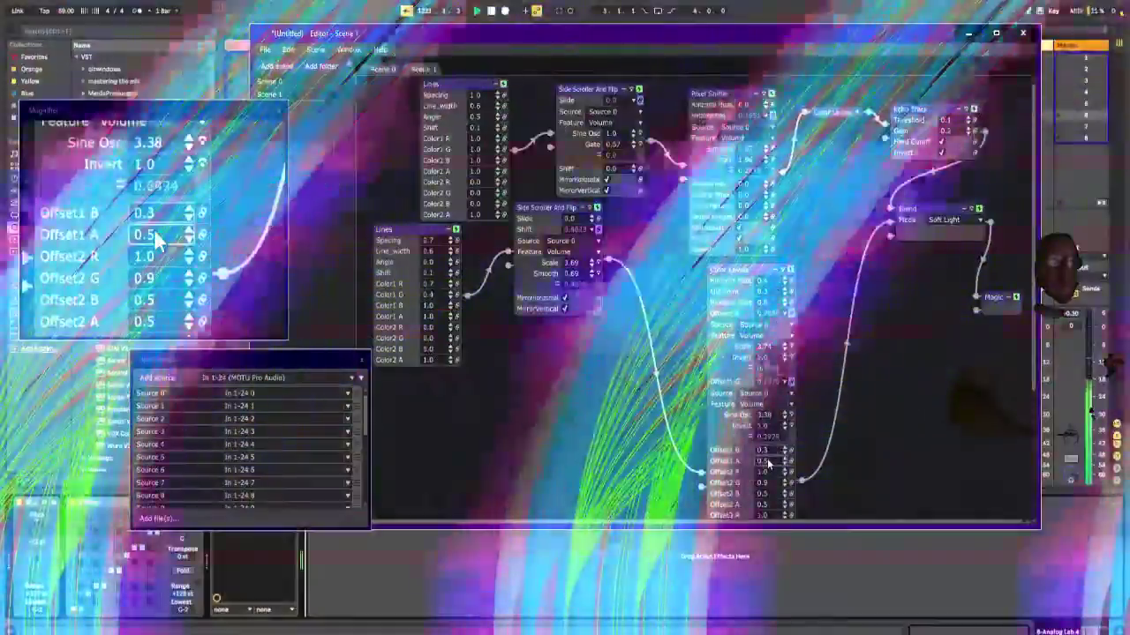
{"action": "scroll", "coordinate": [767, 483], "scroll_direction": "down", "scroll_amount": 9}
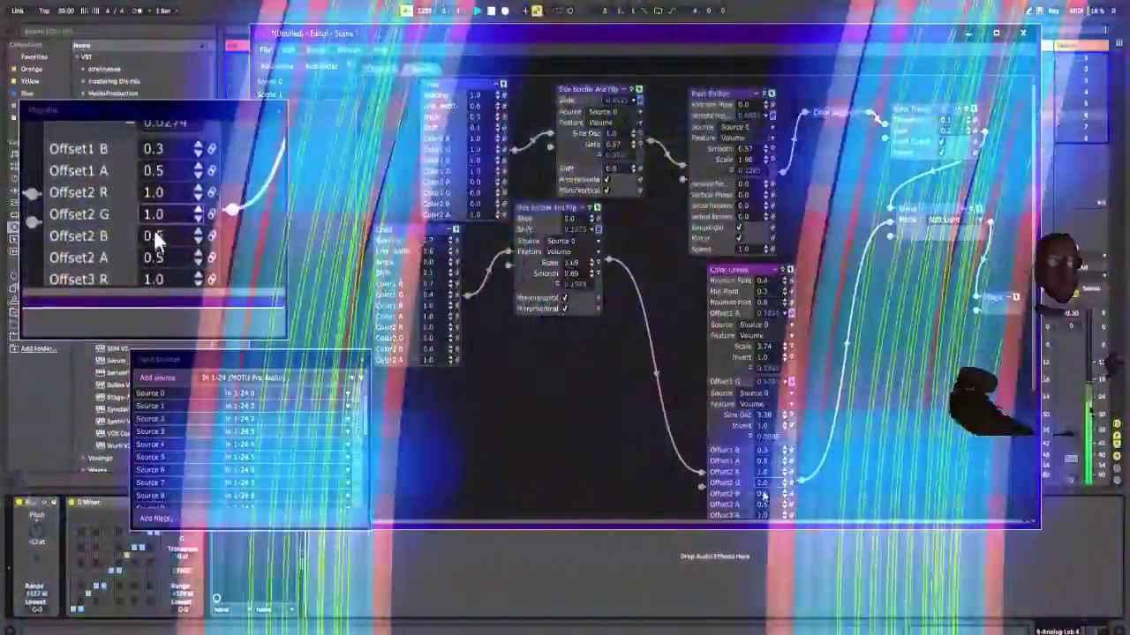
{"action": "scroll", "coordinate": [762, 486], "scroll_direction": "down", "scroll_amount": 5}
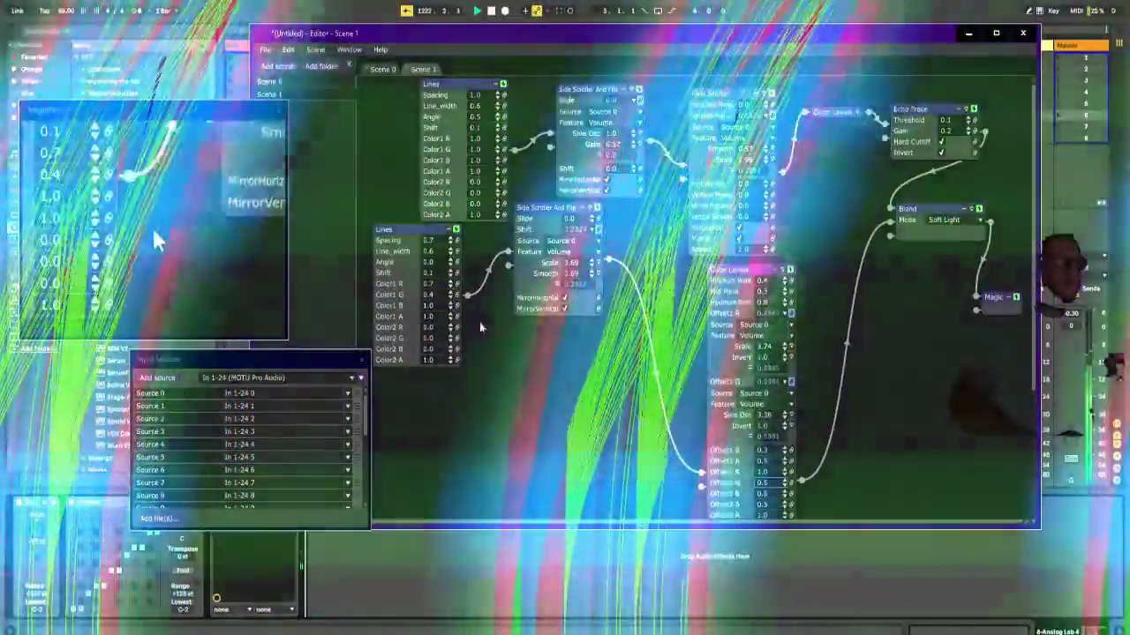
Step: Try Color1 G of the lower Lines module at both extremes, then set it to 0.8
{"action": "scroll", "coordinate": [441, 297], "scroll_direction": "down", "scroll_amount": 4}
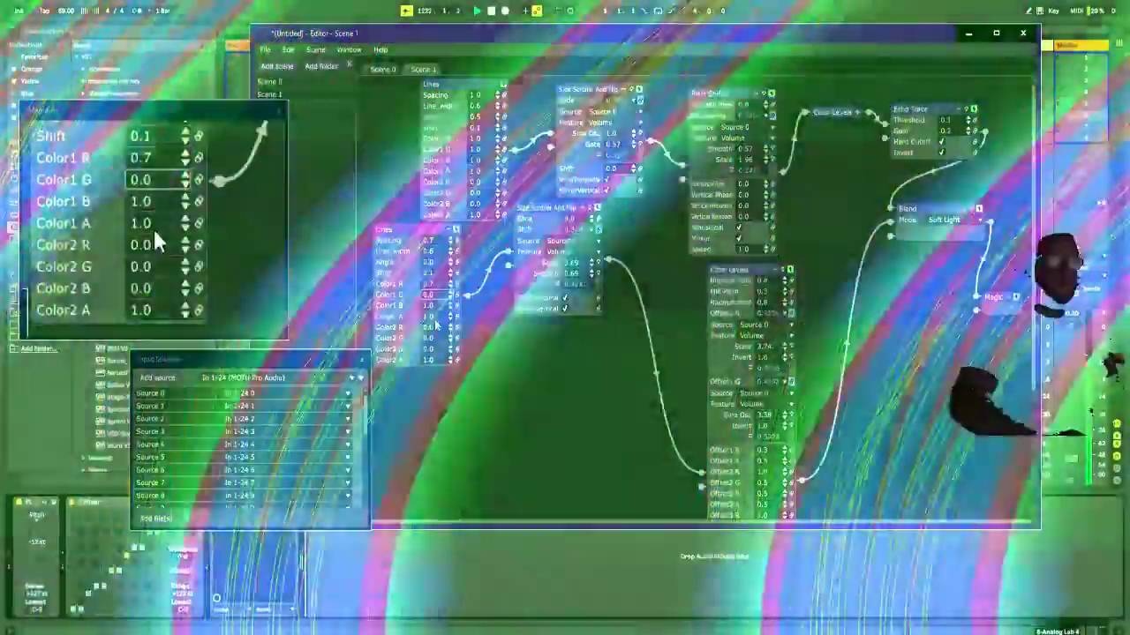
{"action": "scroll", "coordinate": [435, 300], "scroll_direction": "up", "scroll_amount": 9}
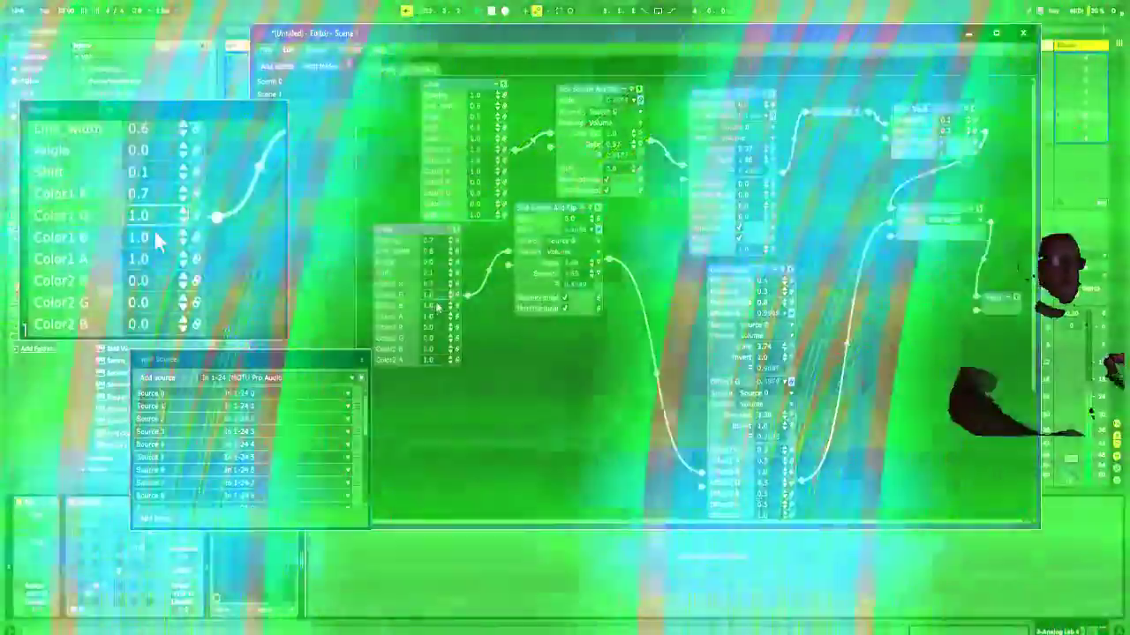
{"action": "scroll", "coordinate": [438, 301], "scroll_direction": "down", "scroll_amount": 1}
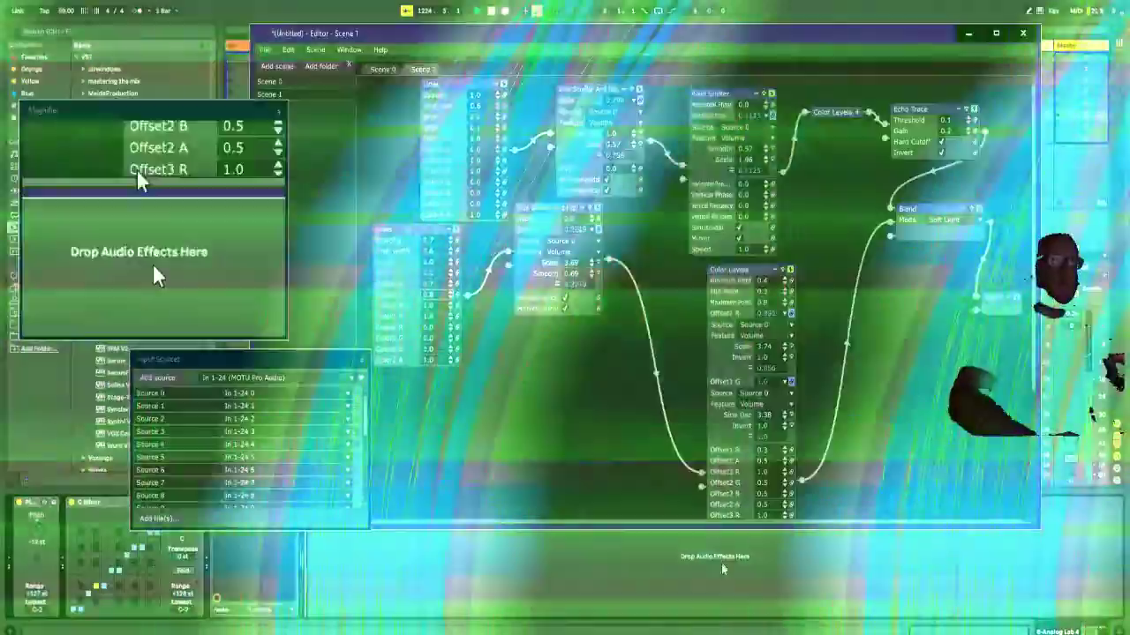
Step: Switch to Ableton Live, nudge the volume fader of track 8 and select the A Delay return track
{"action": "left_click", "coordinate": [706, 603]}
{"action": "left_click_drag", "start_coordinate": [656, 365], "coordinate": [657, 358]}
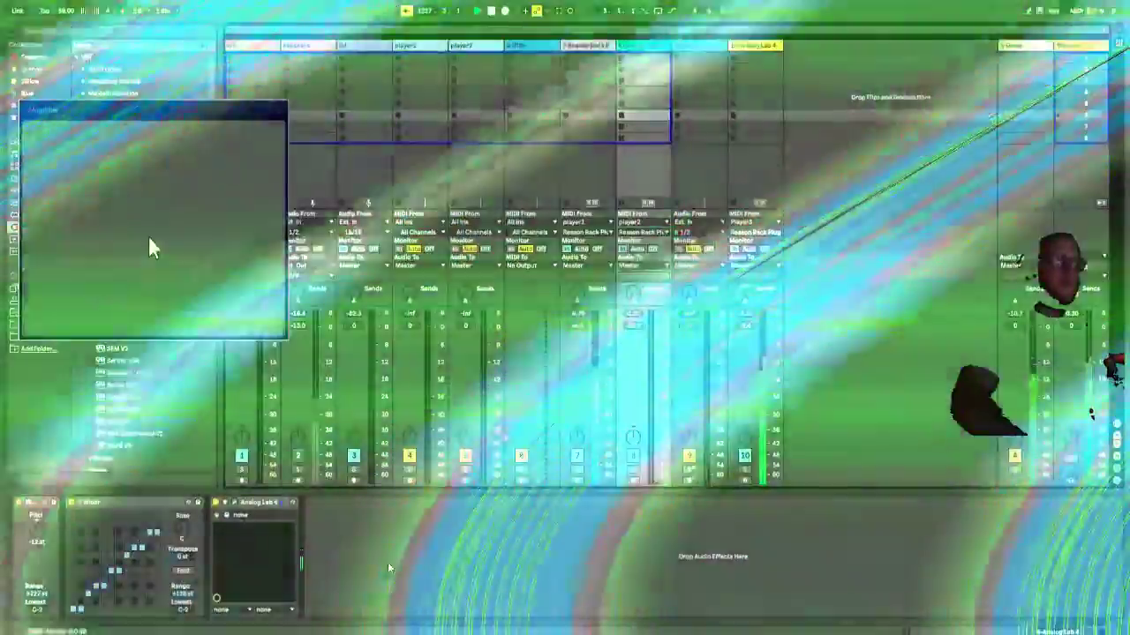
{"action": "left_click", "coordinate": [1011, 44]}
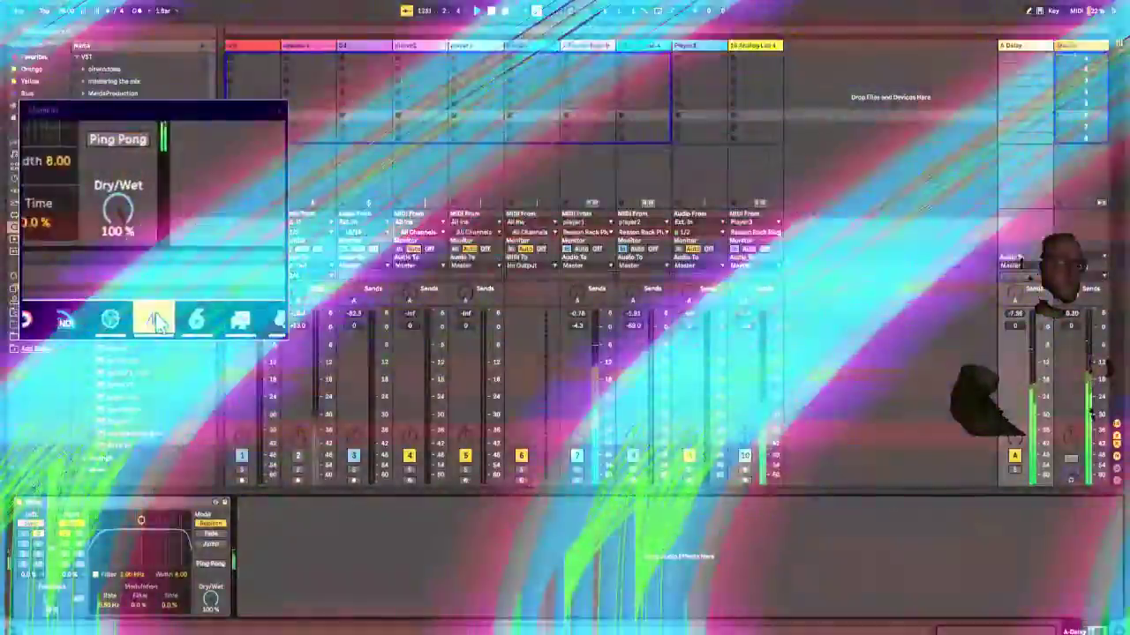
Step: Switch back to the Magic editor and set the Blend mode to Hard Light
{"action": "left_click", "coordinate": [226, 634]}
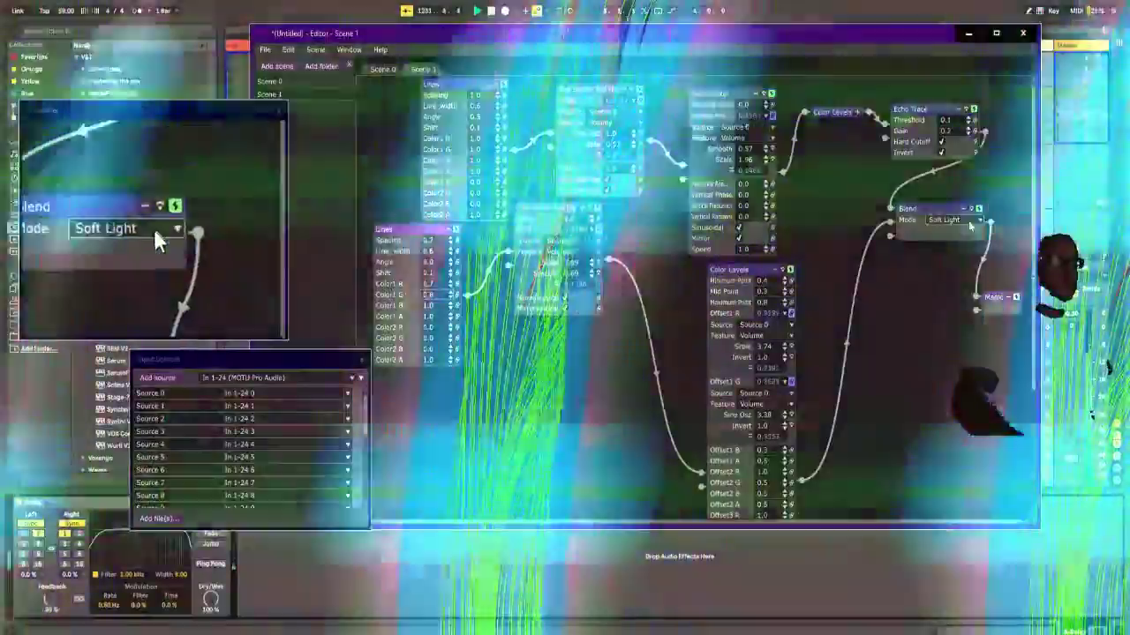
{"action": "left_click", "coordinate": [951, 221]}
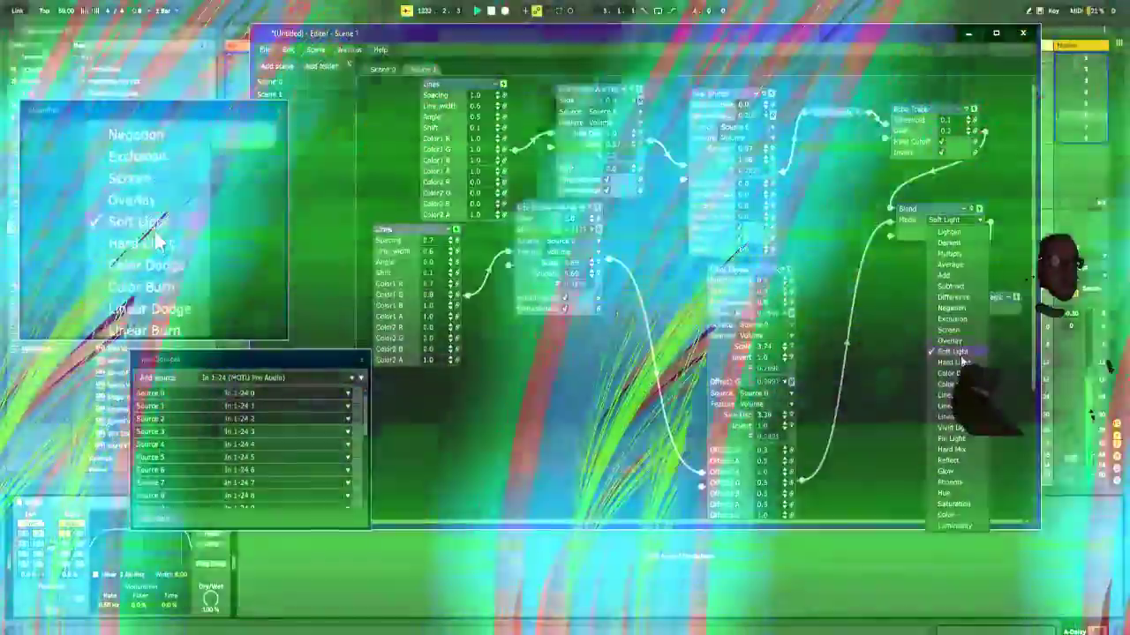
{"action": "left_click", "coordinate": [949, 227]}
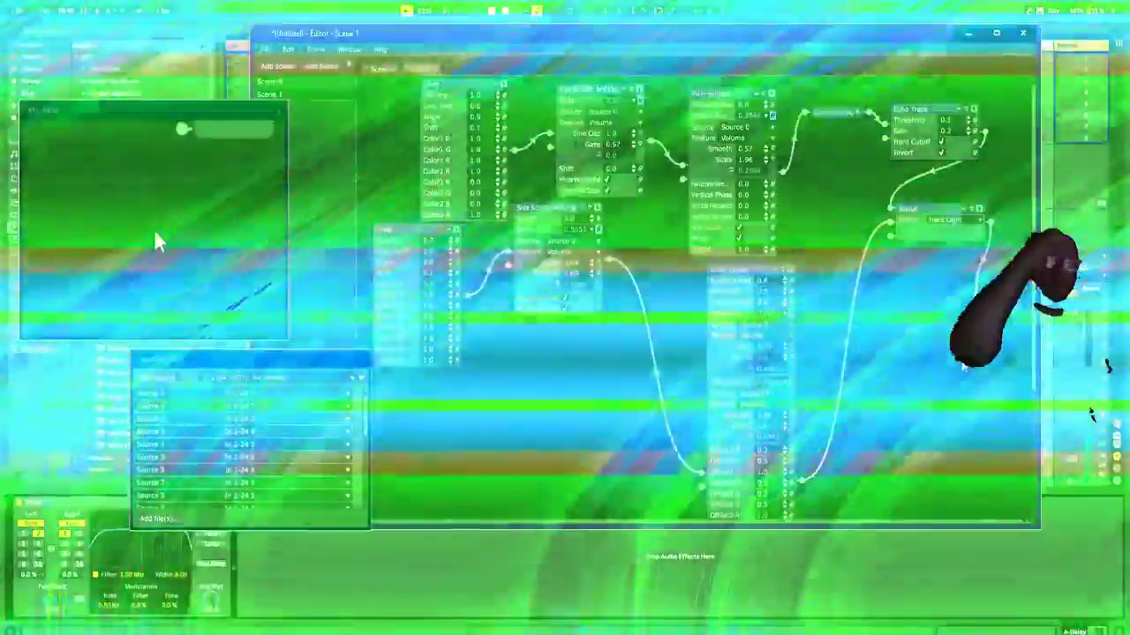
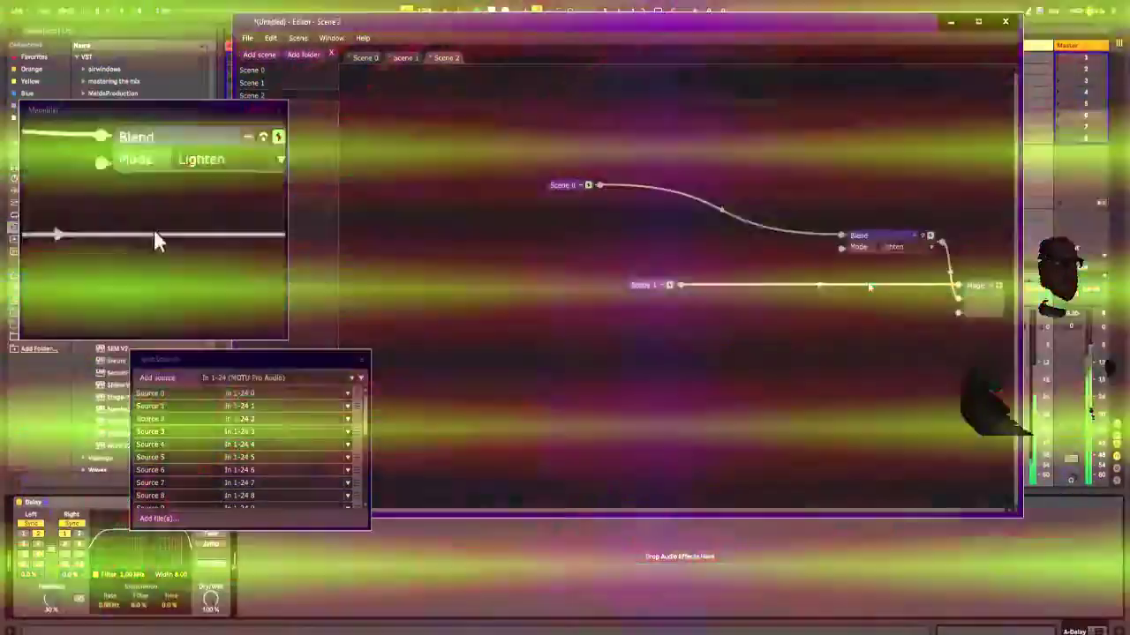
Step: Reroute Scene 1's output from Magic into Blend's second input and set the Blend mode to Average
{"action": "left_click_drag", "start_coordinate": [868, 284], "coordinate": [840, 252]}
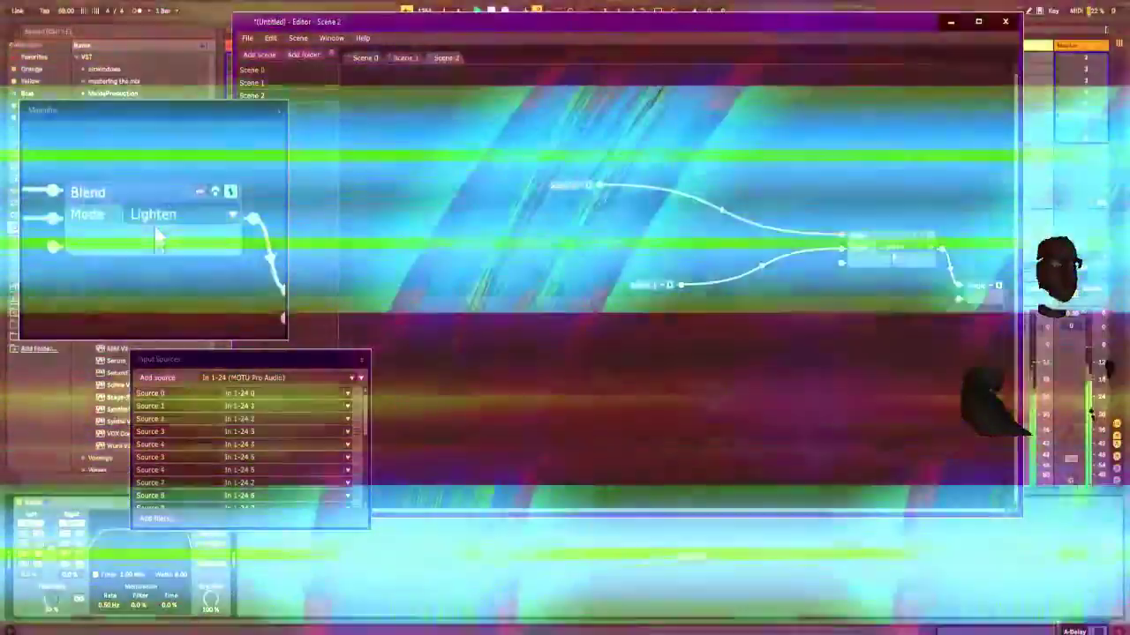
{"action": "left_click", "coordinate": [896, 254]}
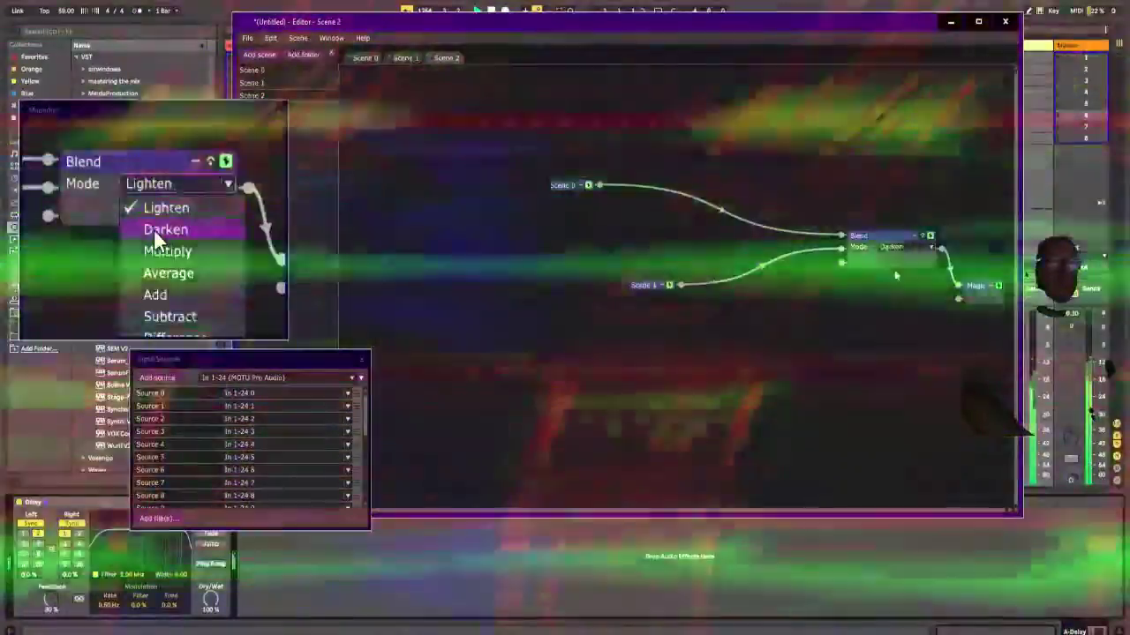
{"action": "left_click", "coordinate": [894, 270]}
{"action": "key", "text": "Down"}
{"action": "key", "text": "Down"}
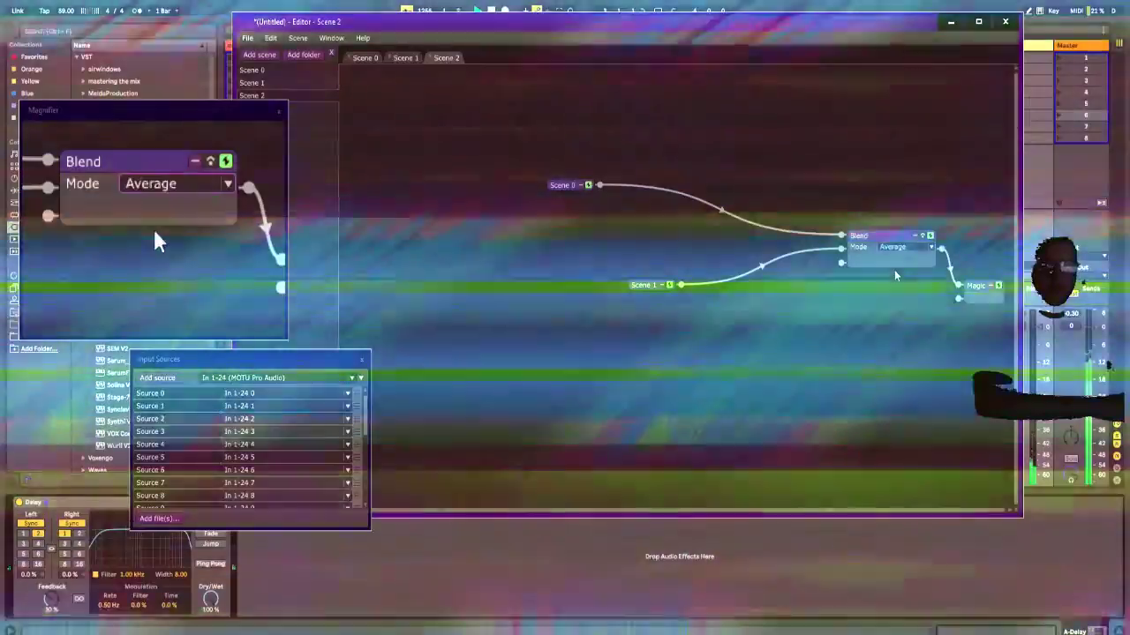
Step: Try successive Blend modes for the two scenes, including Negation, Screen, Overlay, Hard Light and Color Dodge, ending on Linear Light
{"action": "scroll", "coordinate": [894, 276], "scroll_direction": "down", "scroll_amount": 2}
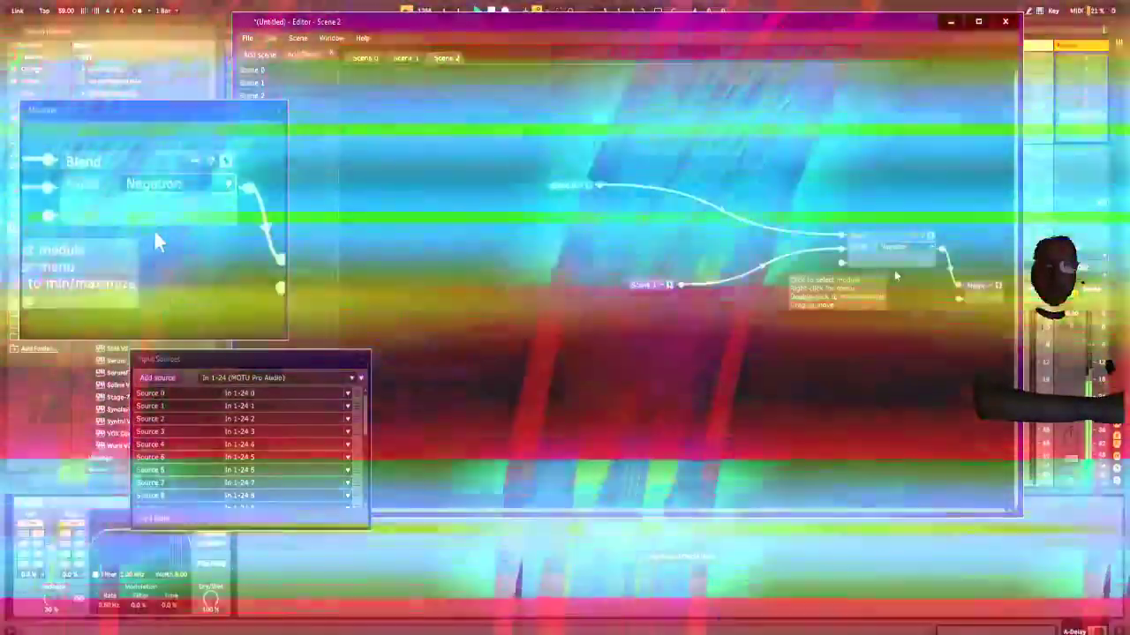
{"action": "scroll", "coordinate": [894, 276], "scroll_direction": "down", "scroll_amount": 2}
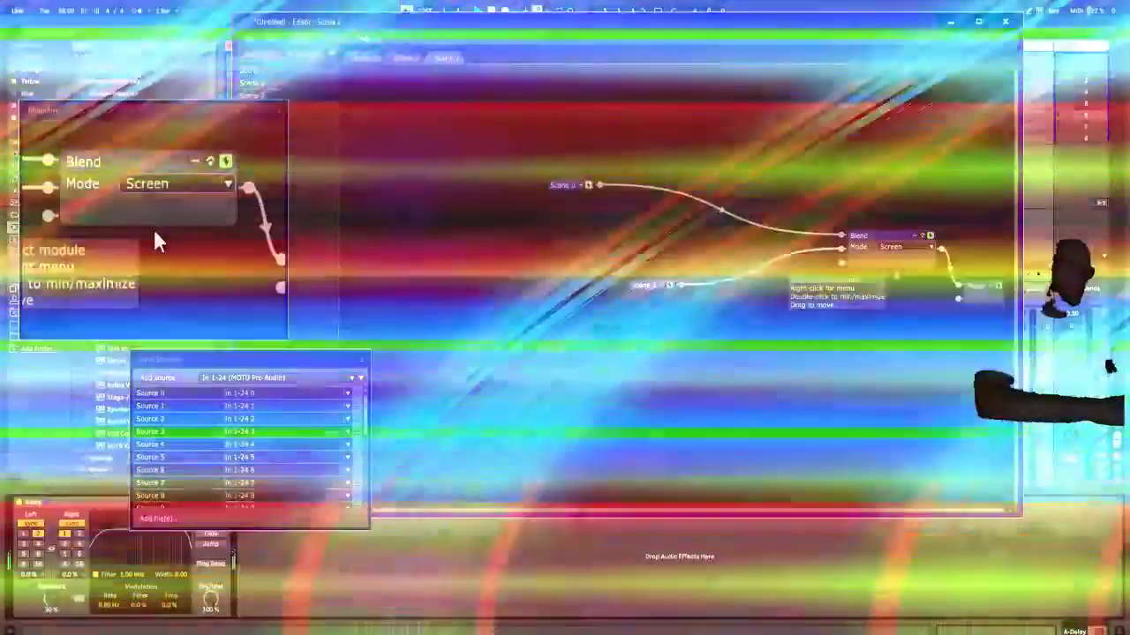
{"action": "scroll", "coordinate": [894, 277], "scroll_direction": "down", "scroll_amount": 1}
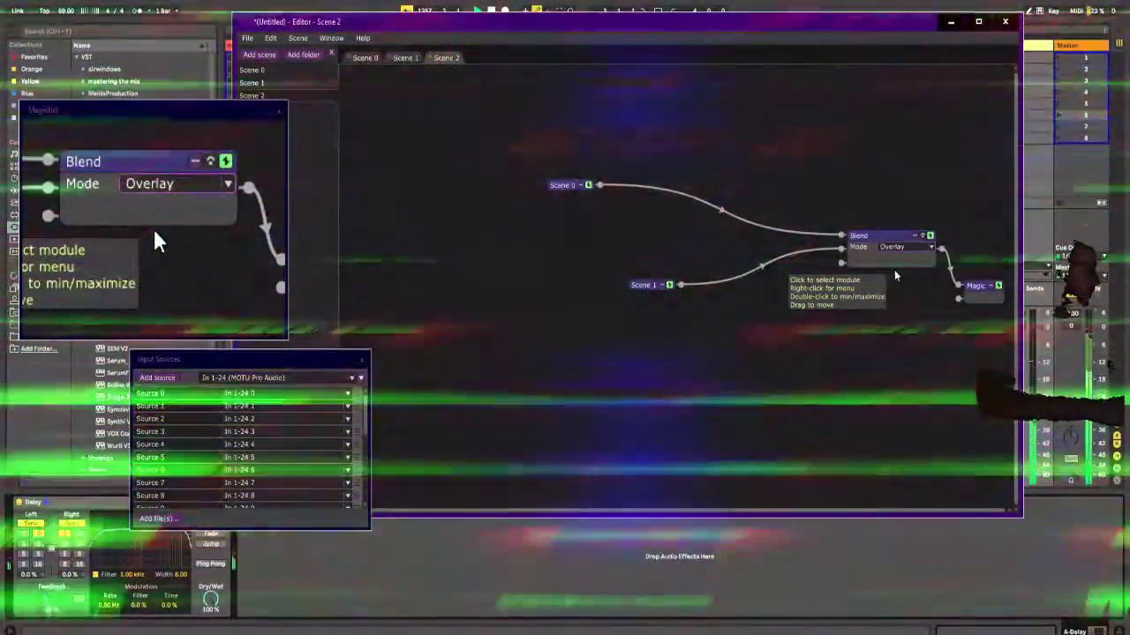
{"action": "scroll", "coordinate": [894, 276], "scroll_direction": "down", "scroll_amount": 1}
{"action": "key", "text": "Down"}
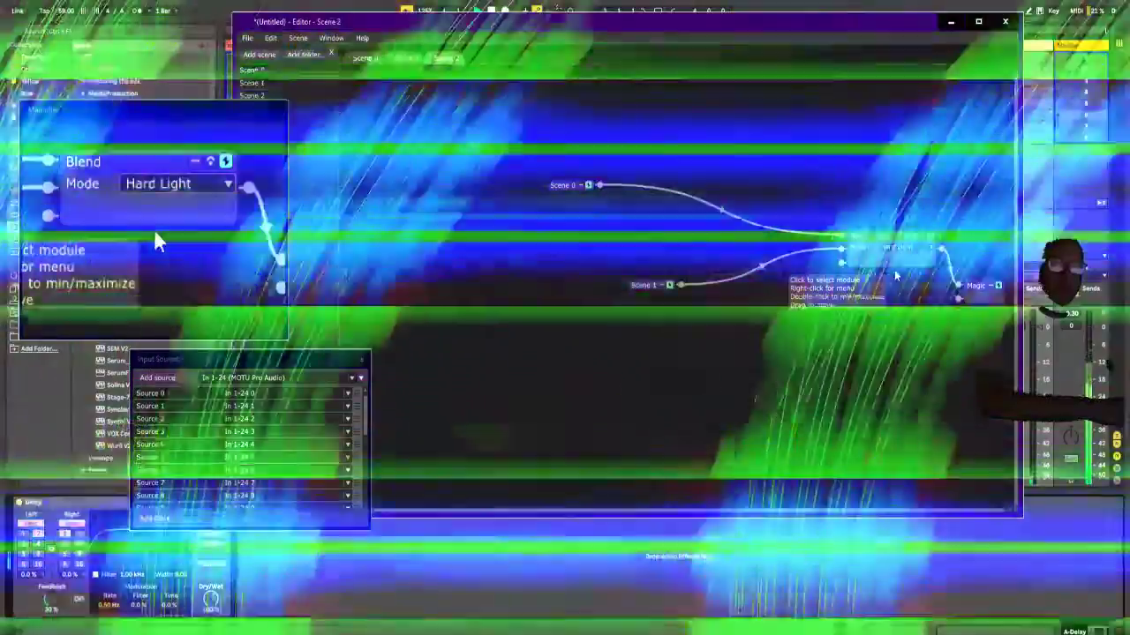
{"action": "key", "text": "Up"}
{"action": "key", "text": "Down"}
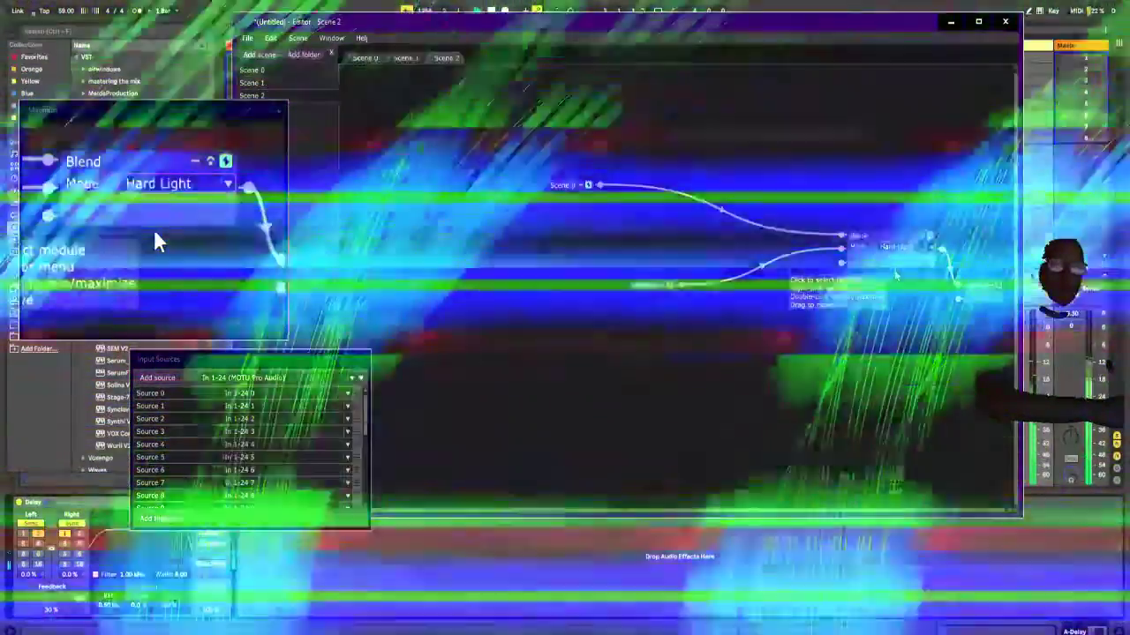
{"action": "scroll", "coordinate": [894, 276], "scroll_direction": "down", "scroll_amount": 1}
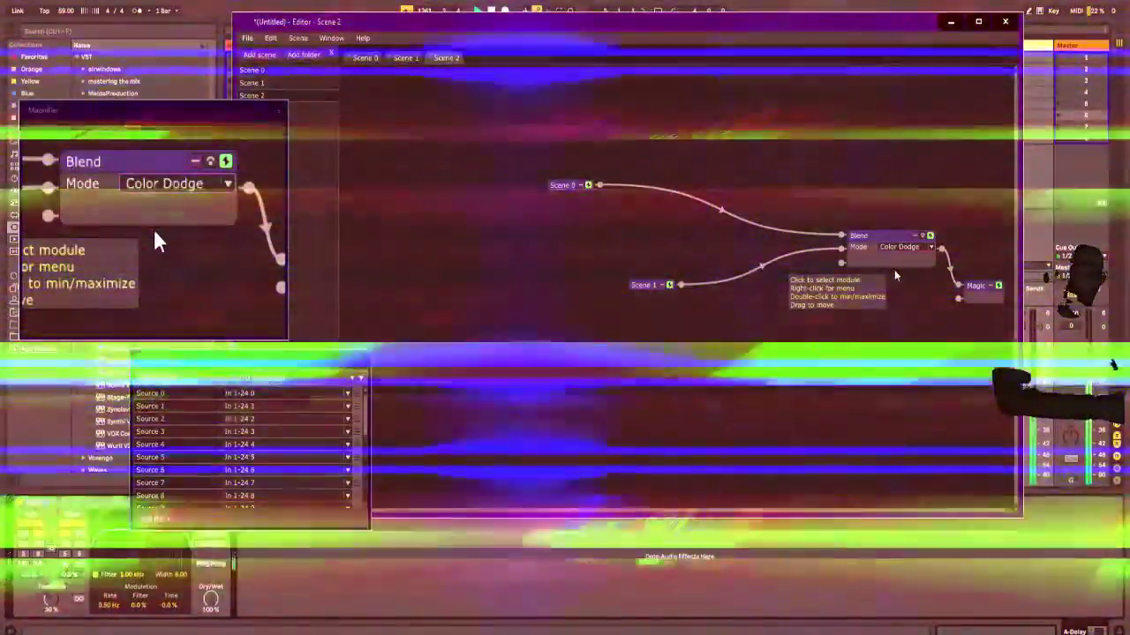
{"action": "key", "text": "Down"}
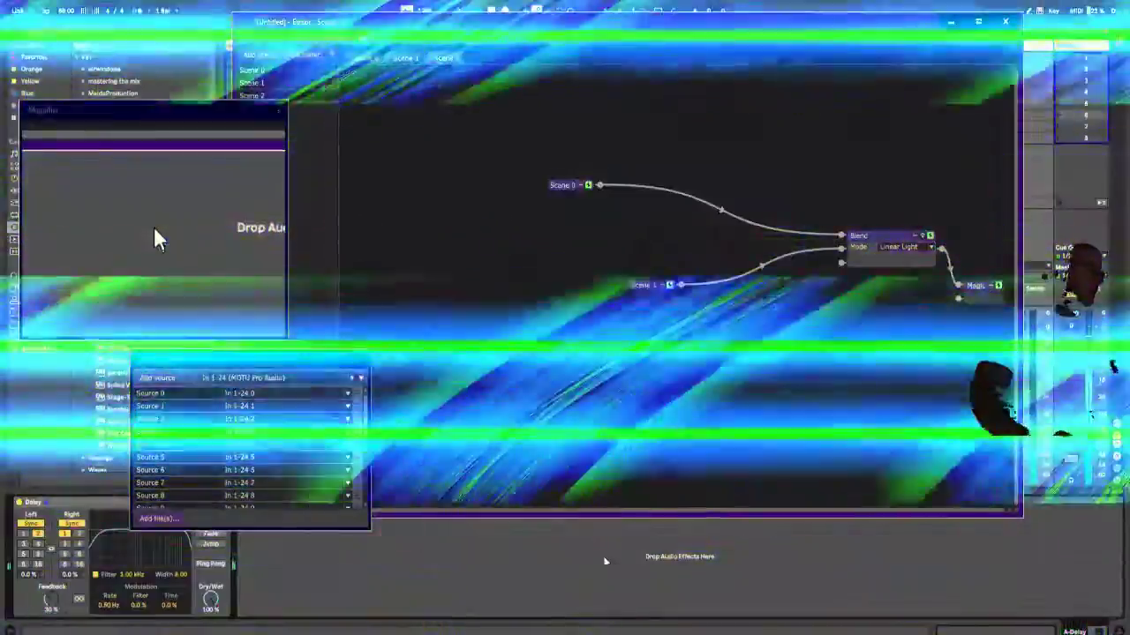
Step: Switch to Ableton Live and move the Magnifier window further toward the screen corner
{"action": "left_click", "coordinate": [577, 563]}
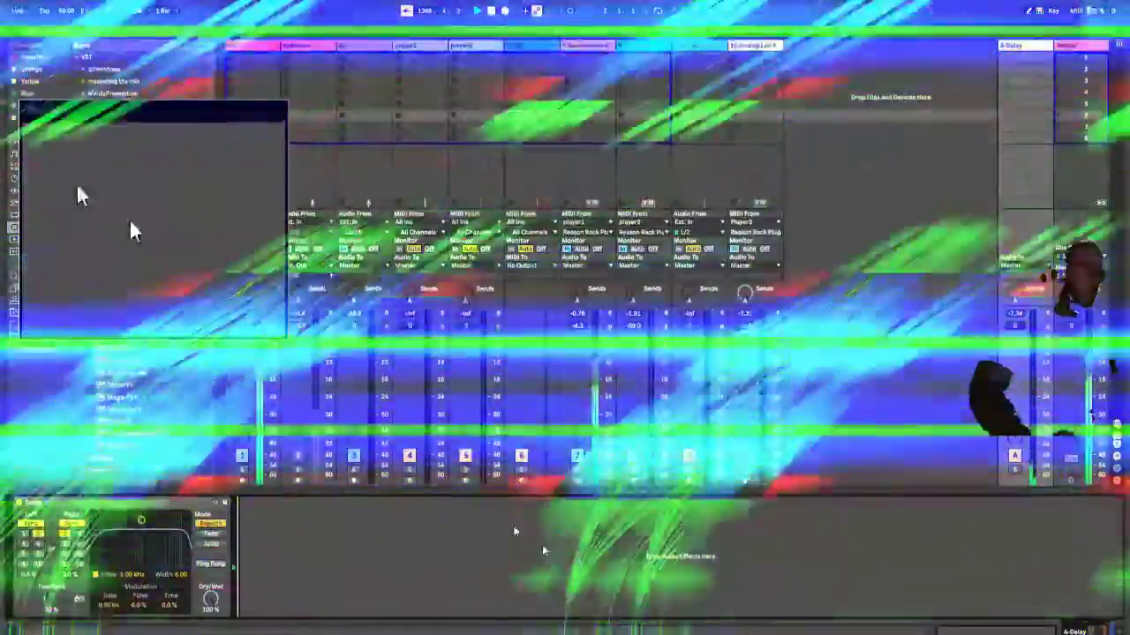
{"action": "left_click_drag", "start_coordinate": [214, 212], "coordinate": [154, 124]}
{"action": "mouse_move", "coordinate": [91, 144]}
{"action": "left_mouse_down"}
{"action": "mouse_move", "coordinate": [78, 146]}
{"action": "mouse_move", "coordinate": [105, 159]}
{"action": "left_mouse_up"}
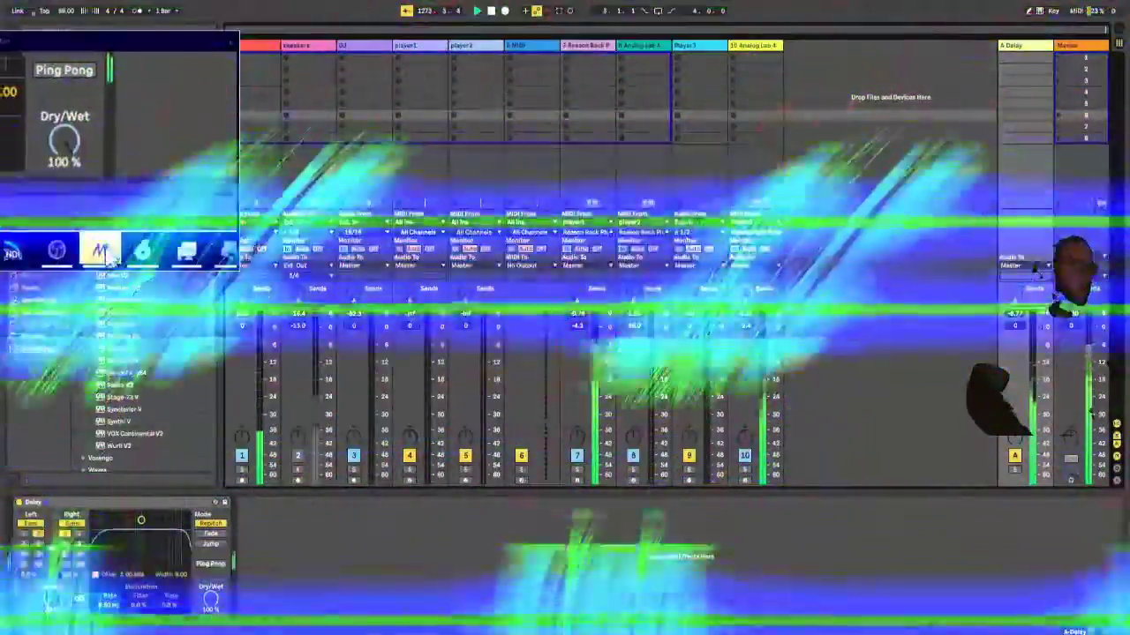
Step: Return to the Magic editor and move the Scene 0 and Scene 1 modules farther away from Blend
{"action": "left_click", "coordinate": [235, 634]}
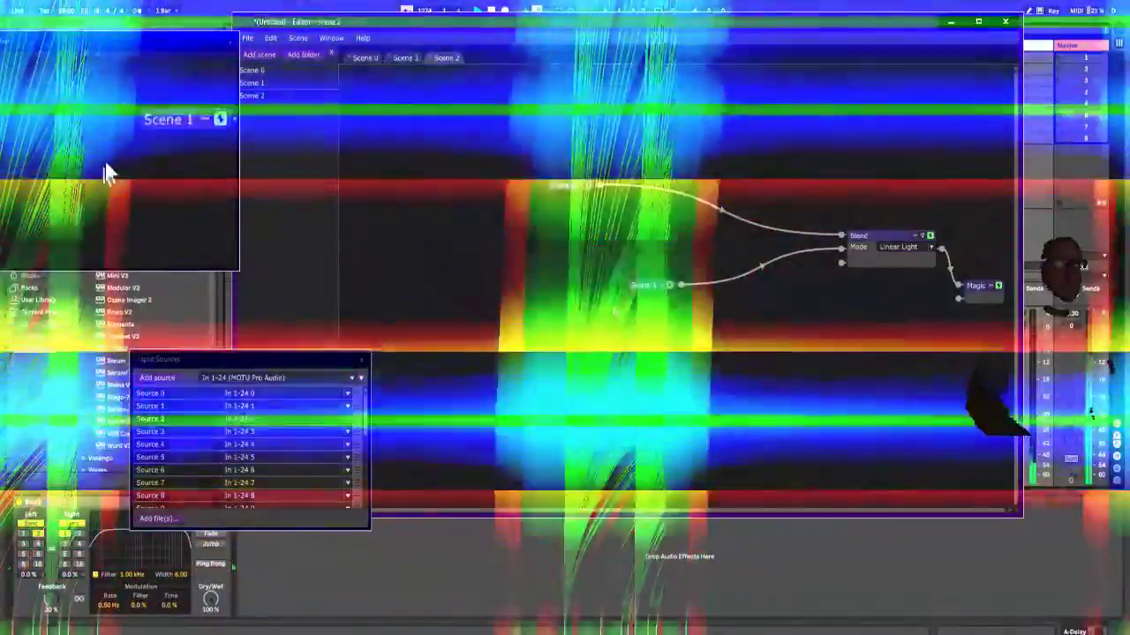
{"action": "left_click_drag", "start_coordinate": [637, 285], "coordinate": [538, 263]}
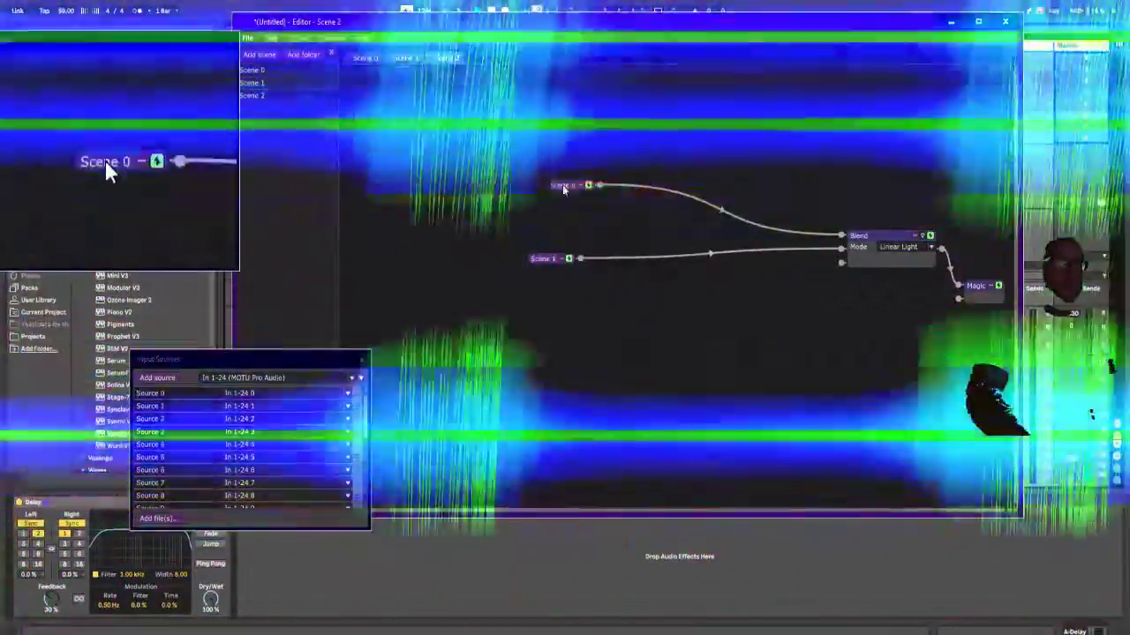
{"action": "left_click_drag", "start_coordinate": [564, 190], "coordinate": [525, 111]}
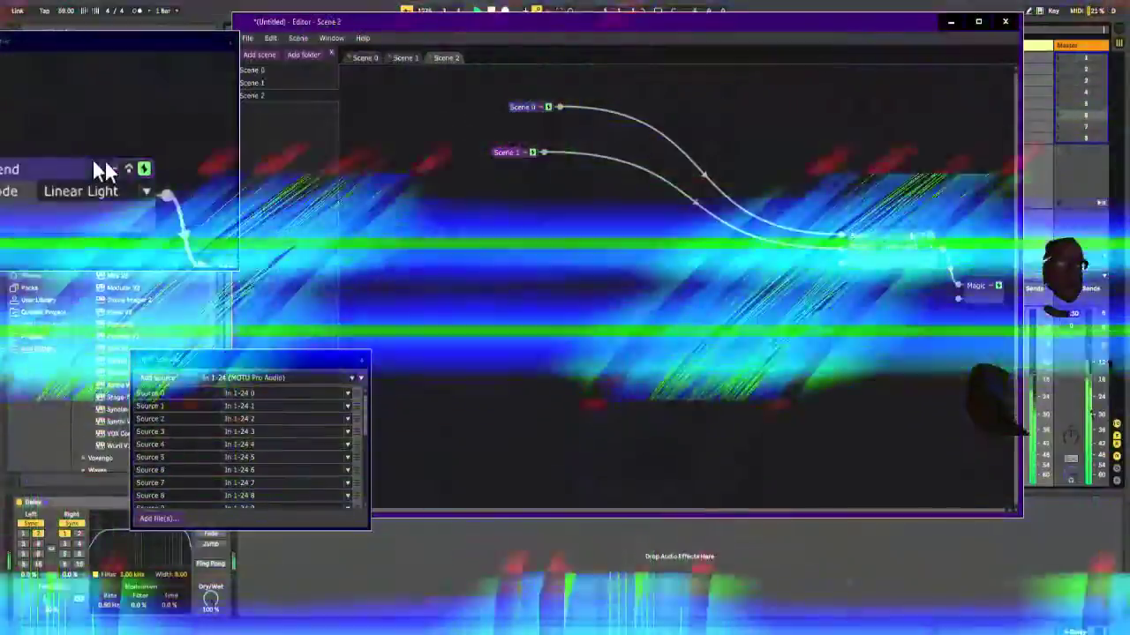
Step: Set the Blend mode combining Scene 0 and Scene 1 to Glow, stepping through the options from Vivid Light
{"action": "left_click", "coordinate": [901, 246]}
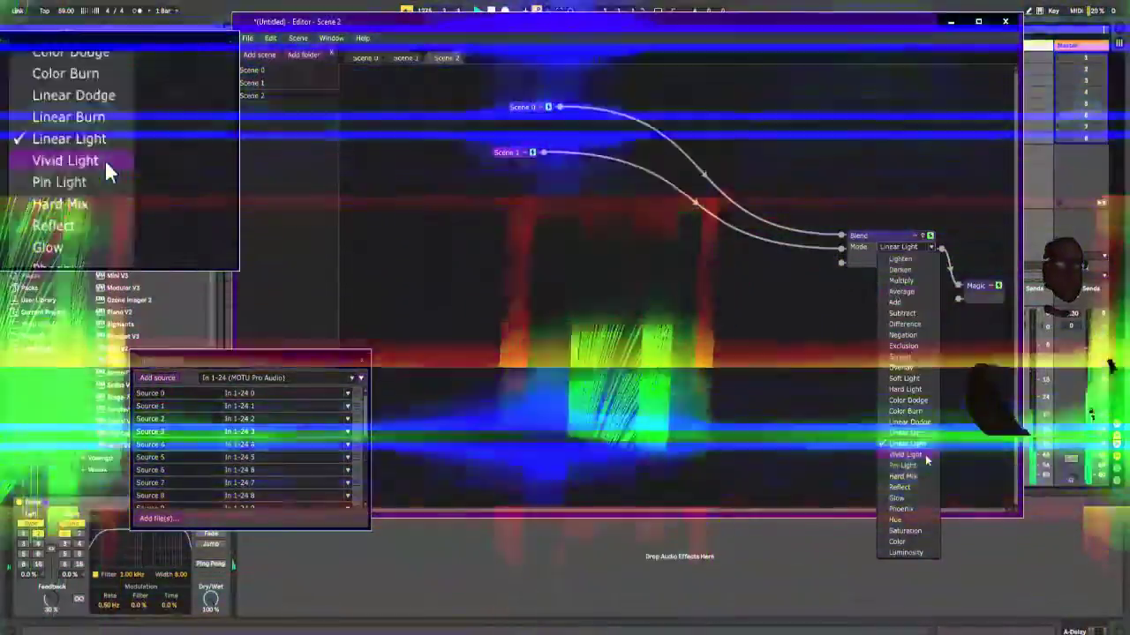
{"action": "left_click", "coordinate": [926, 457]}
{"action": "key", "text": "Down"}
{"action": "key", "text": "Down"}
{"action": "key", "text": "Down"}
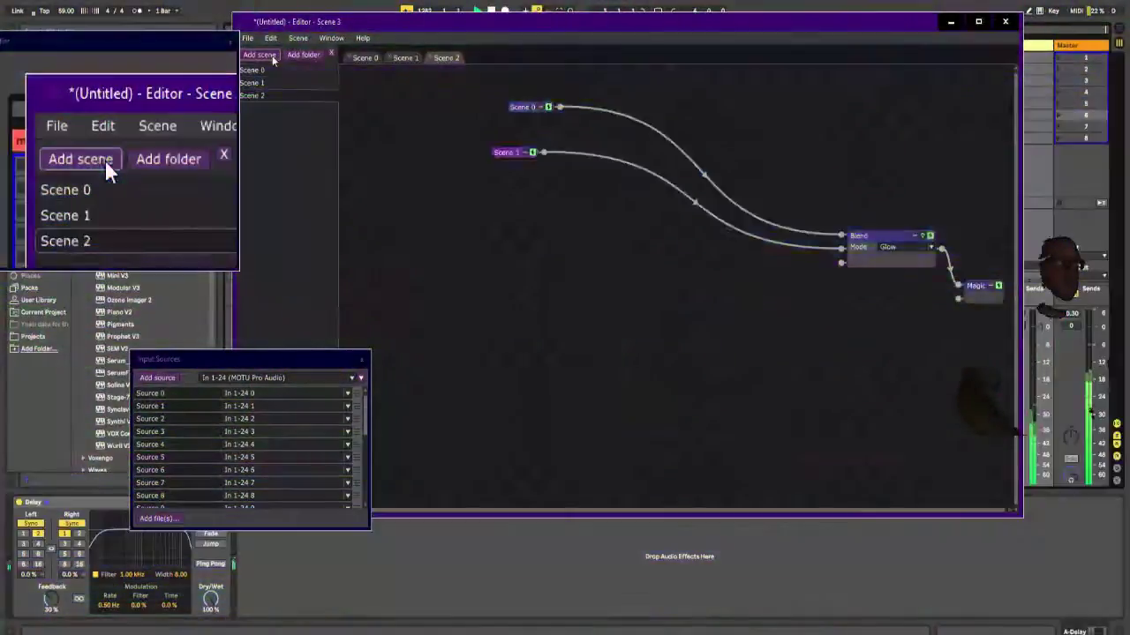
Step: Add a new scene to the project
{"action": "left_click", "coordinate": [272, 58]}
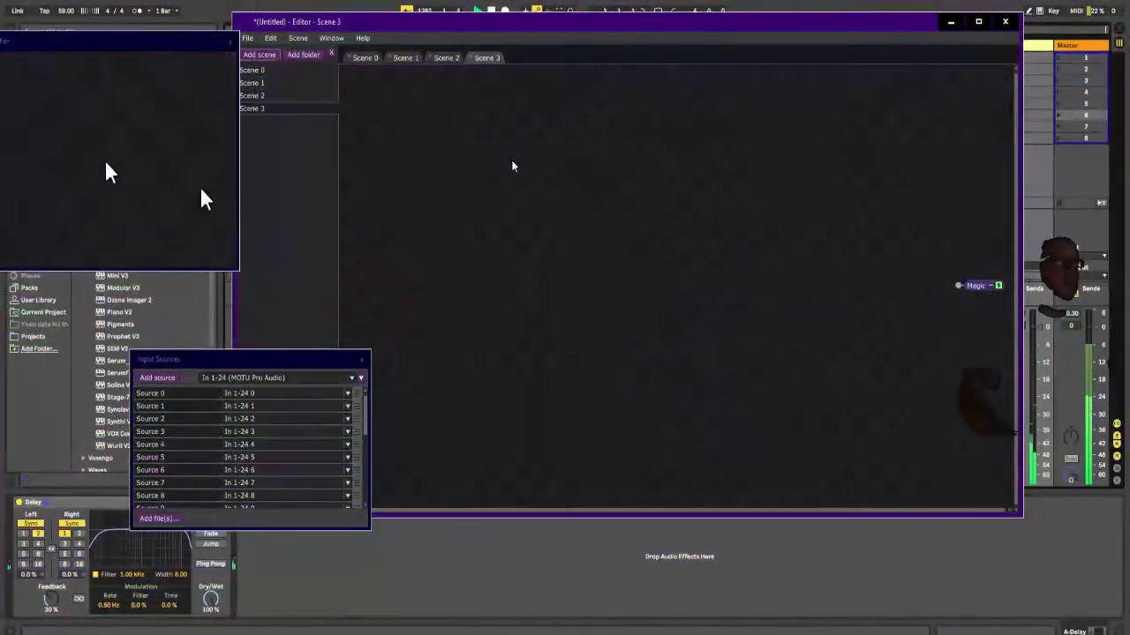
{"action": "right_click", "coordinate": [529, 169]}
{"action": "mouse_move", "coordinate": [544, 172]}
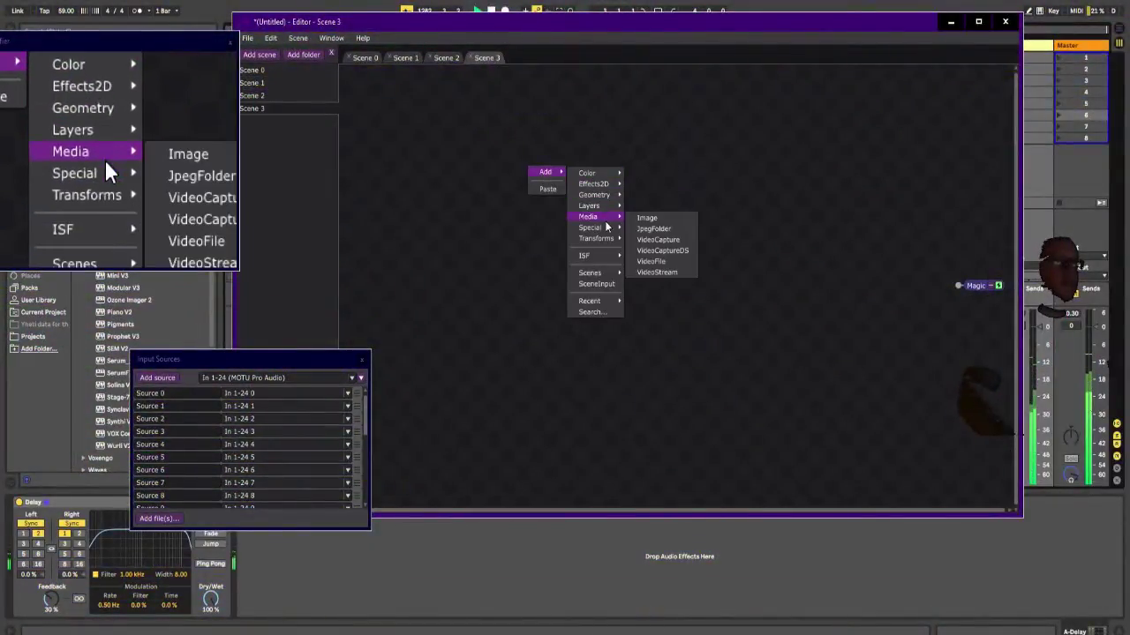
{"action": "mouse_move", "coordinate": [491, 56]}
{"action": "left_mouse_down"}
{"action": "mouse_move", "coordinate": [456, 56]}
{"action": "mouse_move", "coordinate": [492, 55]}
{"action": "left_mouse_up"}
Step: Add an ISF Linear Gradient generator to Scene 3 and place it near the canvas's upper edge, far from the Magic output
{"action": "right_click", "coordinate": [514, 149]}
{"action": "mouse_move", "coordinate": [529, 152]}
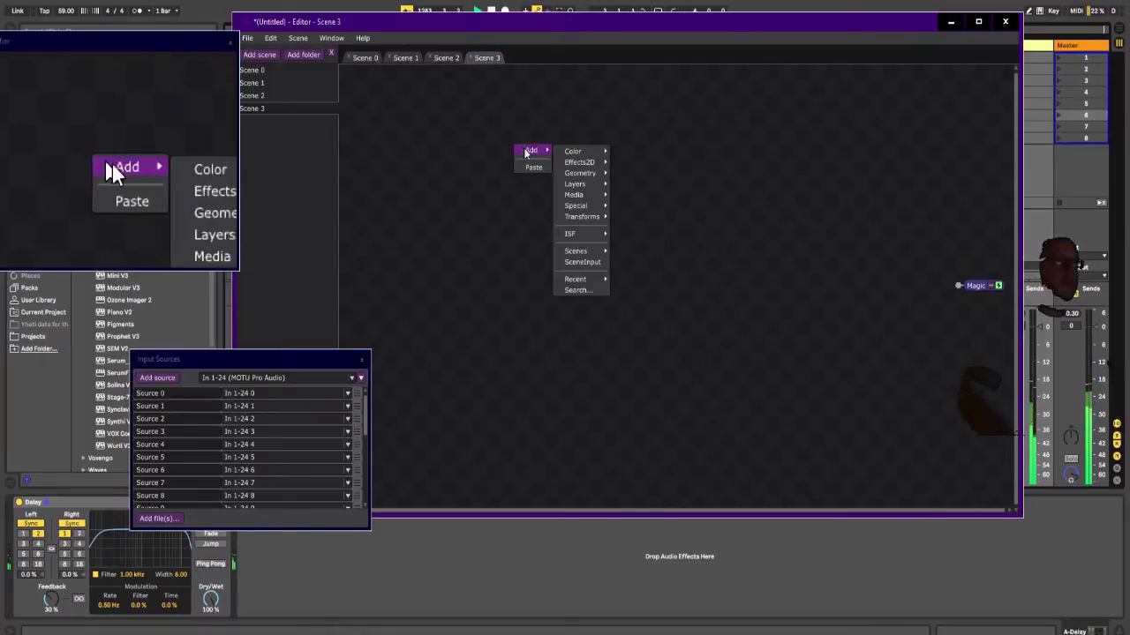
{"action": "mouse_move", "coordinate": [570, 234]}
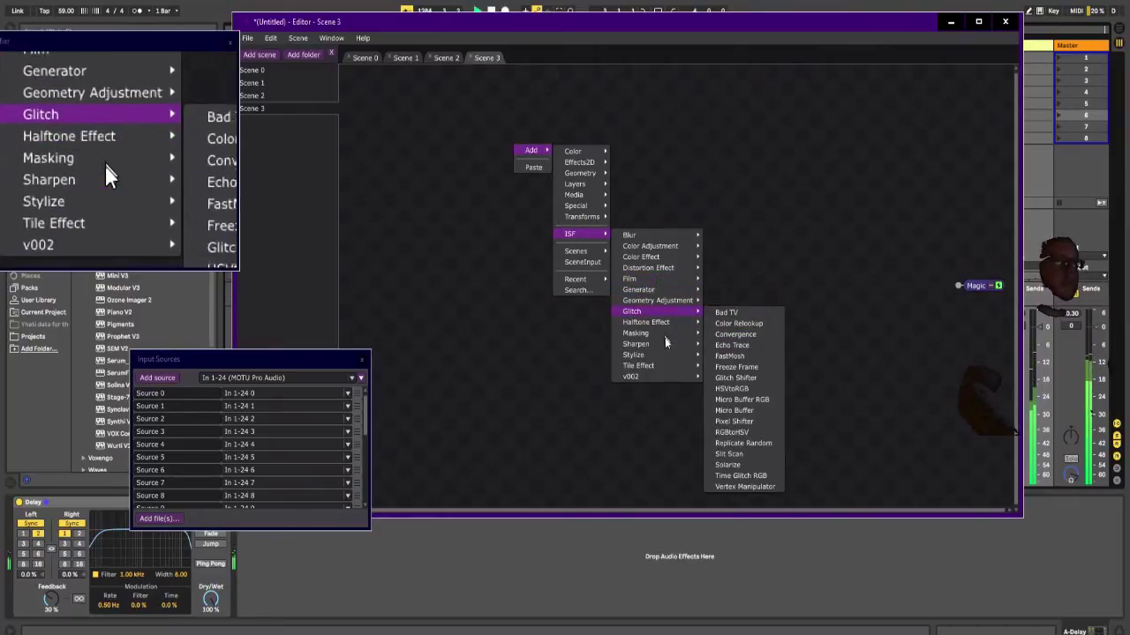
{"action": "mouse_move", "coordinate": [669, 315]}
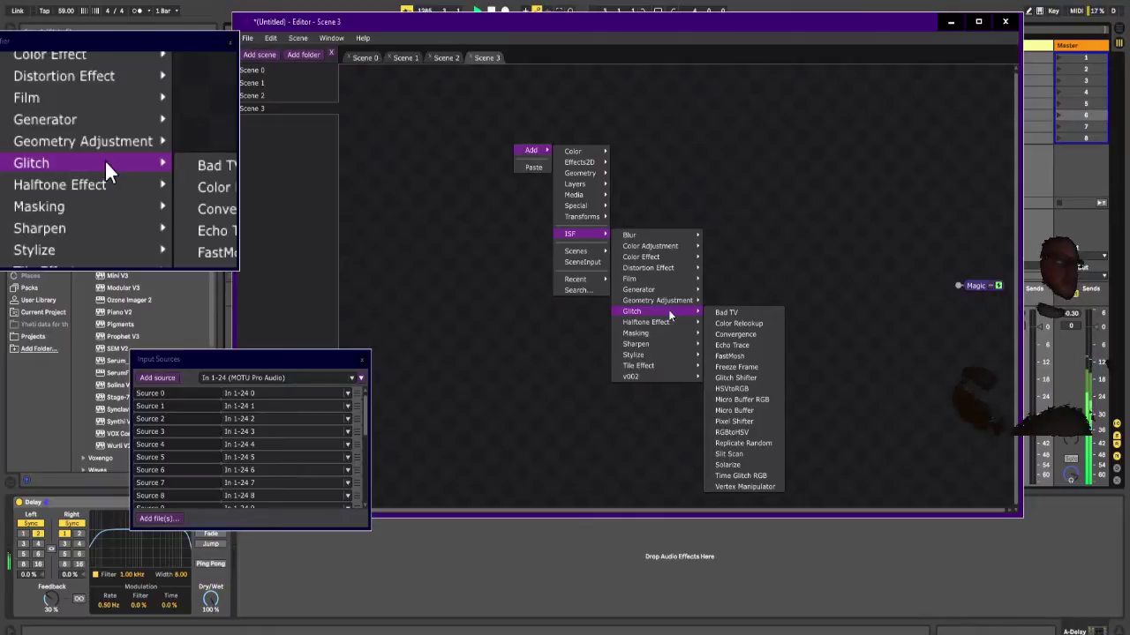
{"action": "mouse_move", "coordinate": [658, 290]}
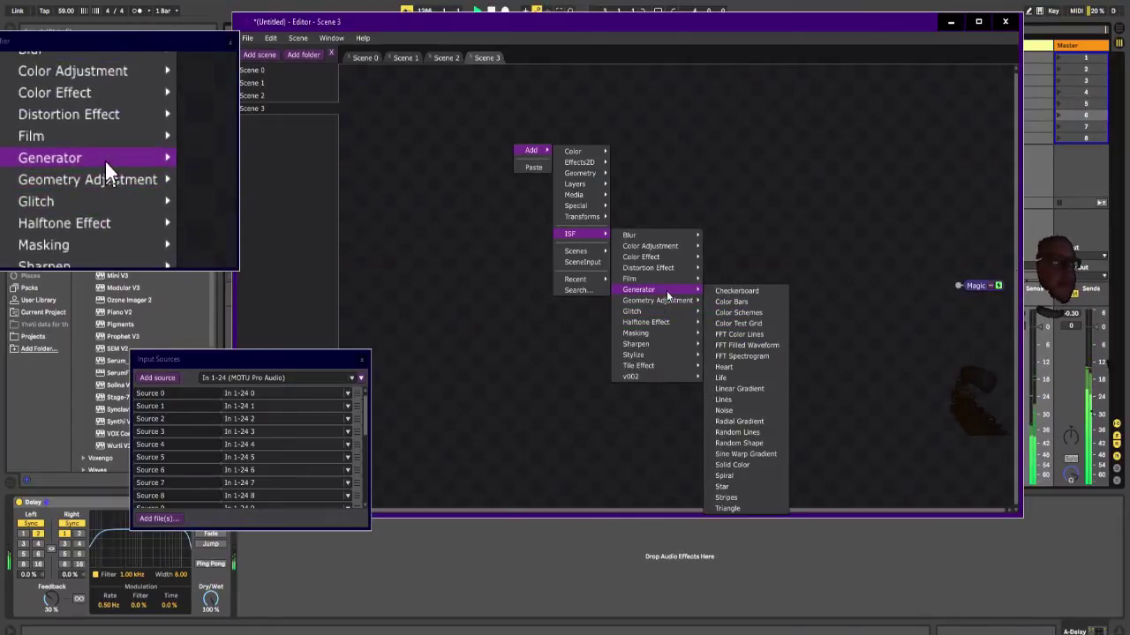
{"action": "left_click", "coordinate": [748, 389]}
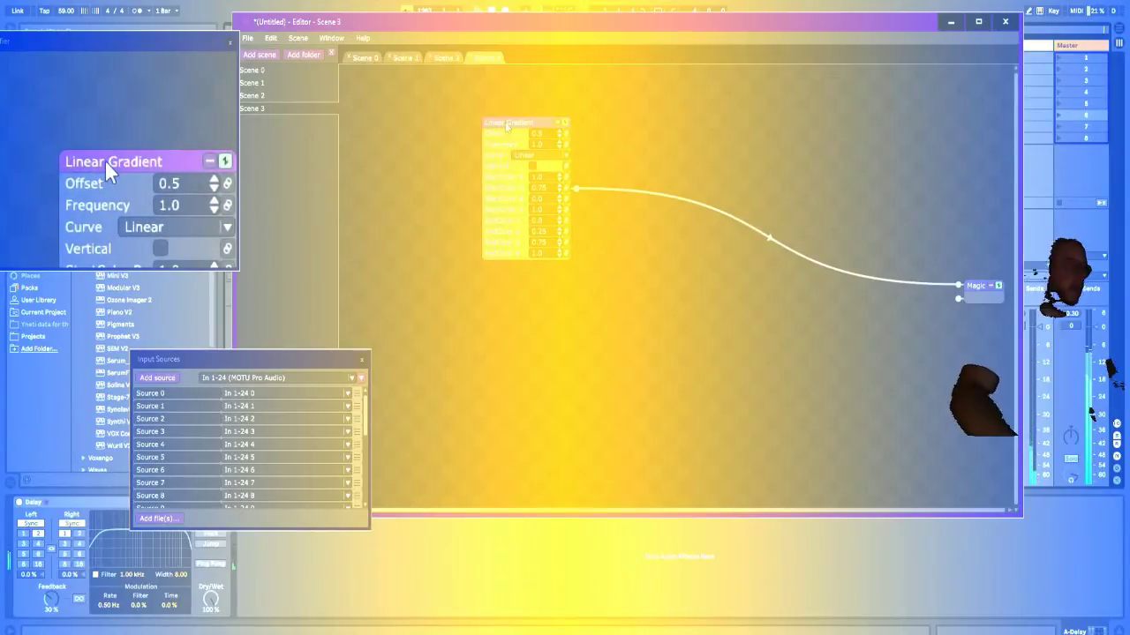
{"action": "left_click_drag", "start_coordinate": [504, 122], "coordinate": [499, 112]}
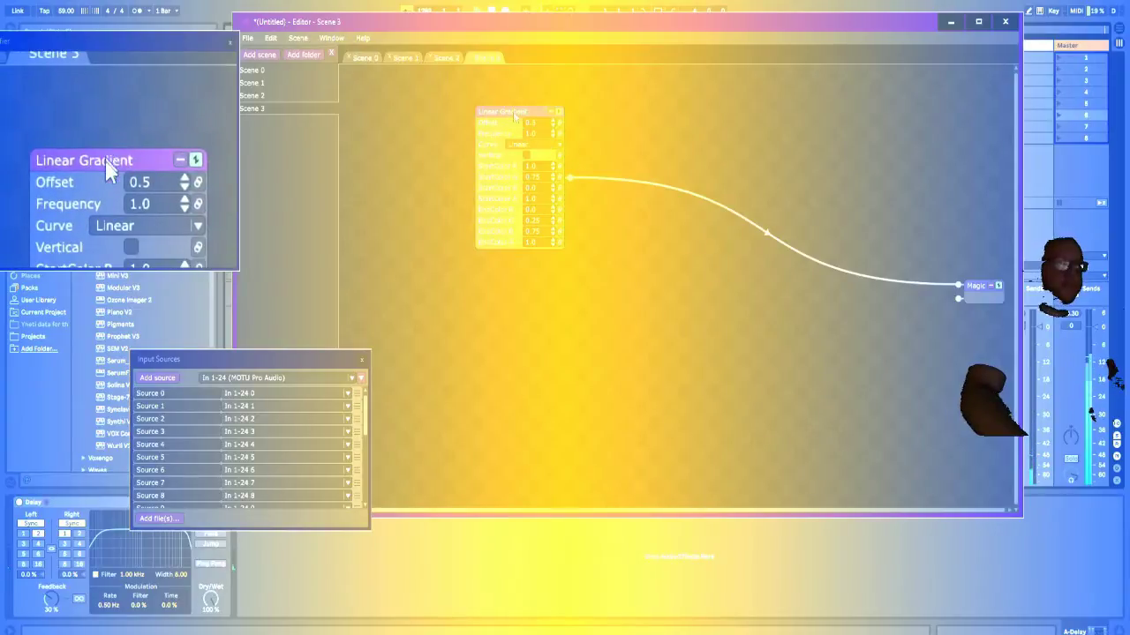
{"action": "left_click_drag", "start_coordinate": [513, 114], "coordinate": [489, 93]}
Step: Add a second ISF Linear Gradient with its Vertical option enabled and place it below the first one
{"action": "right_click", "coordinate": [639, 268]}
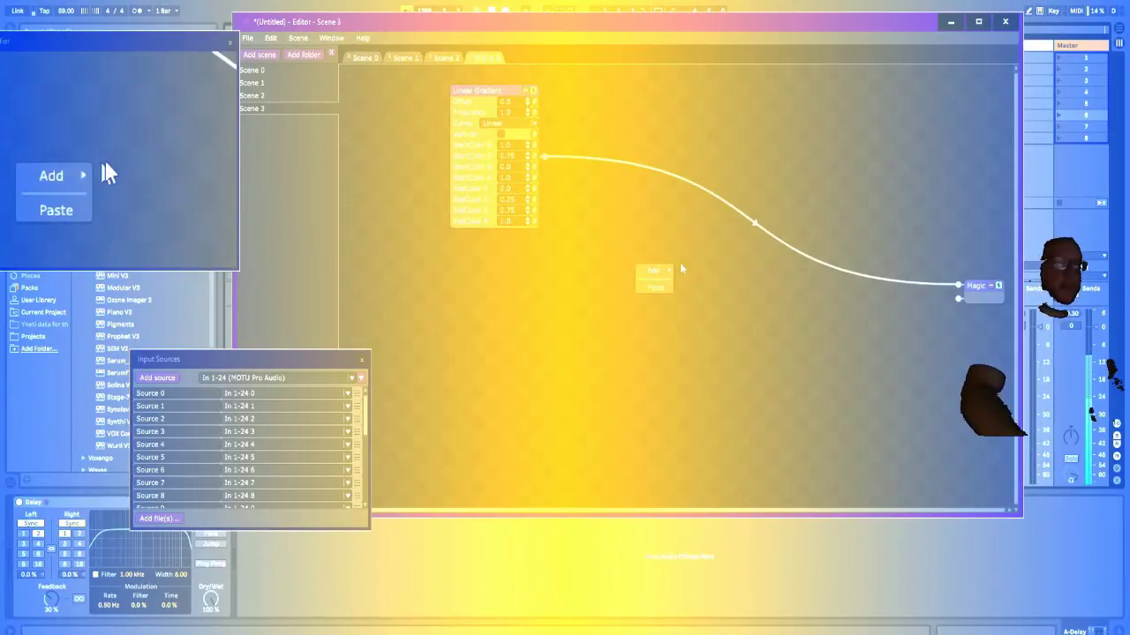
{"action": "mouse_move", "coordinate": [671, 273]}
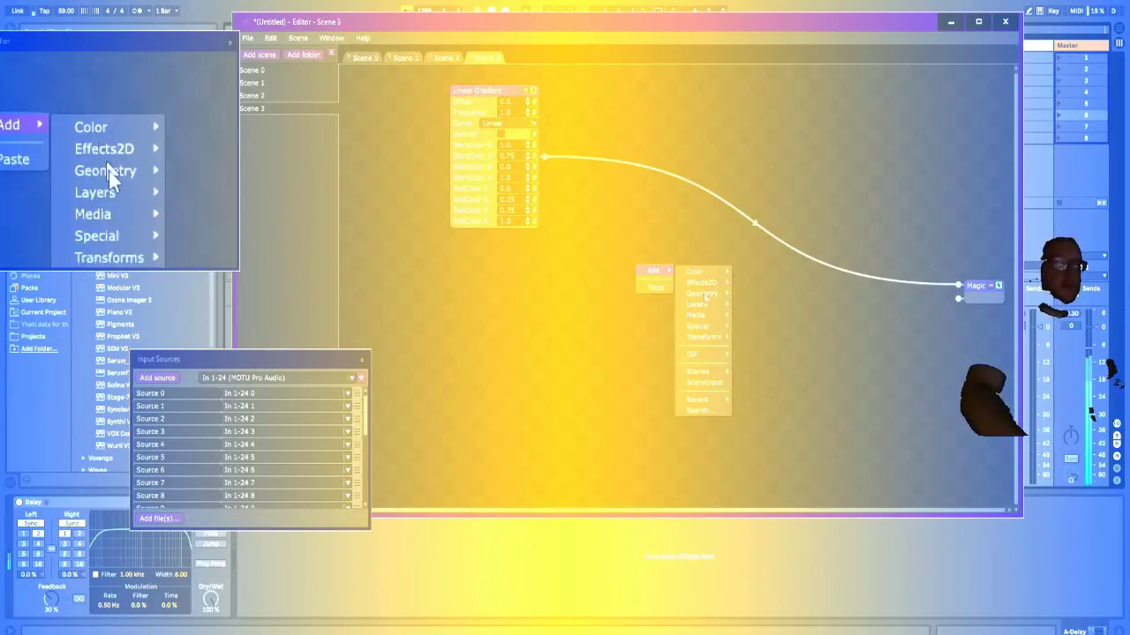
{"action": "mouse_move", "coordinate": [712, 339]}
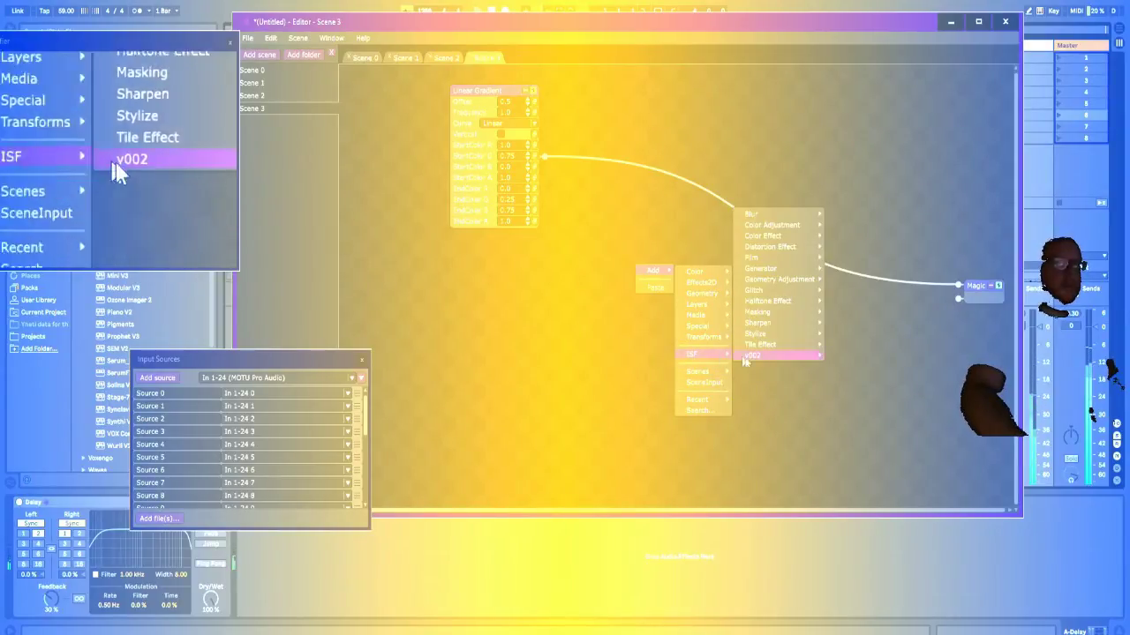
{"action": "mouse_move", "coordinate": [764, 268]}
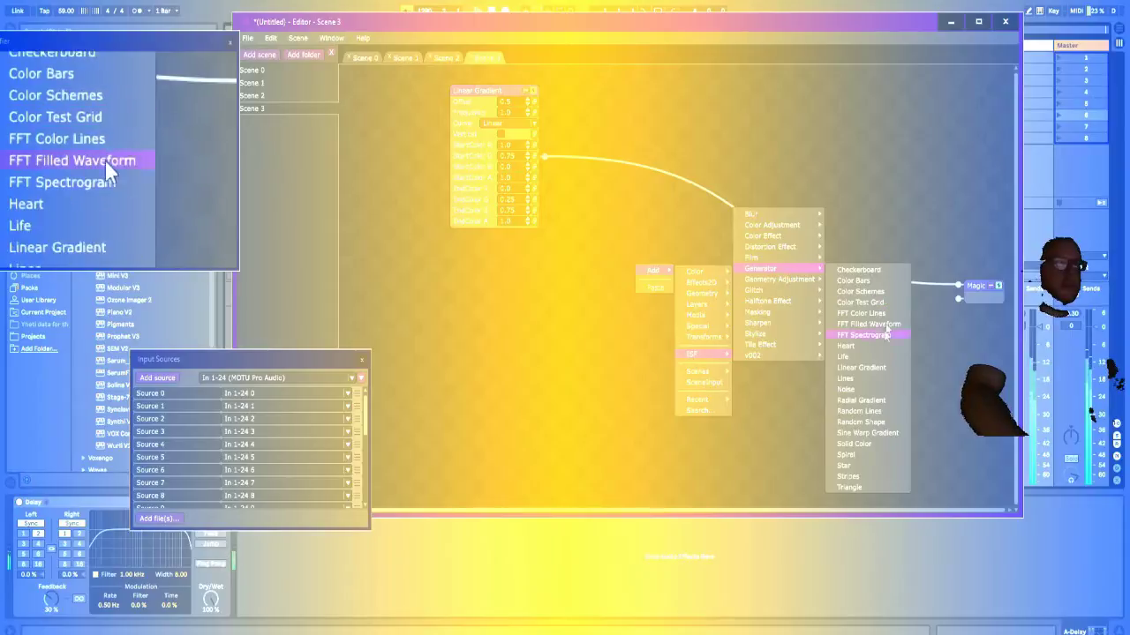
{"action": "left_click", "coordinate": [887, 369]}
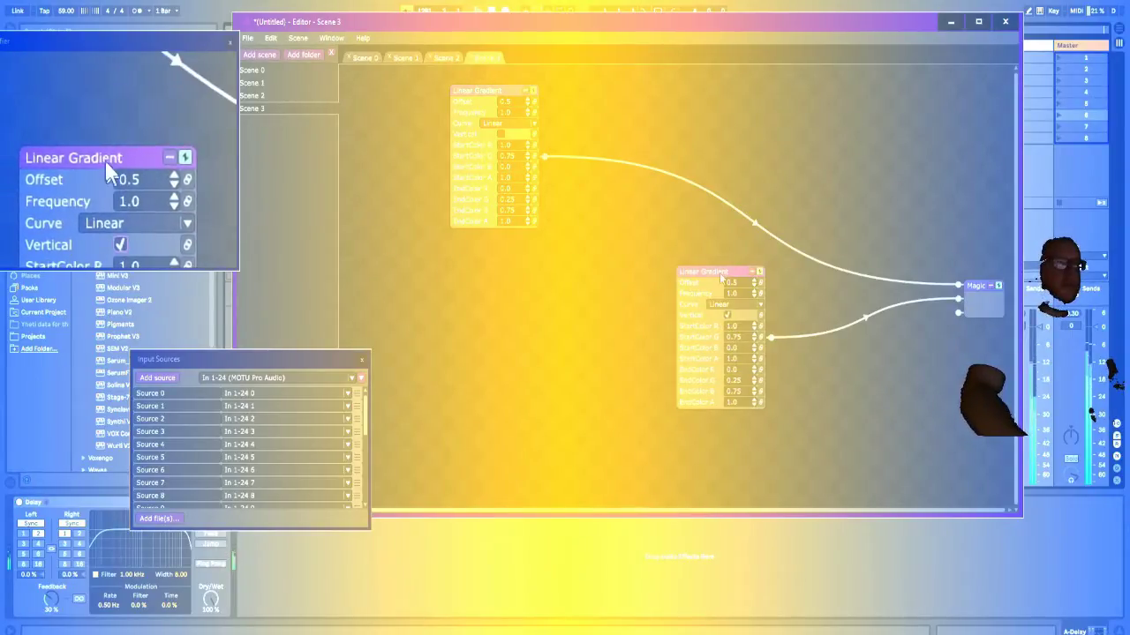
{"action": "left_click_drag", "start_coordinate": [721, 275], "coordinate": [541, 272]}
Step: Insert a Blend module before the Magic output and route both Linear Gradient modules through it
{"action": "right_click", "coordinate": [774, 276]}
{"action": "mouse_move", "coordinate": [829, 281]}
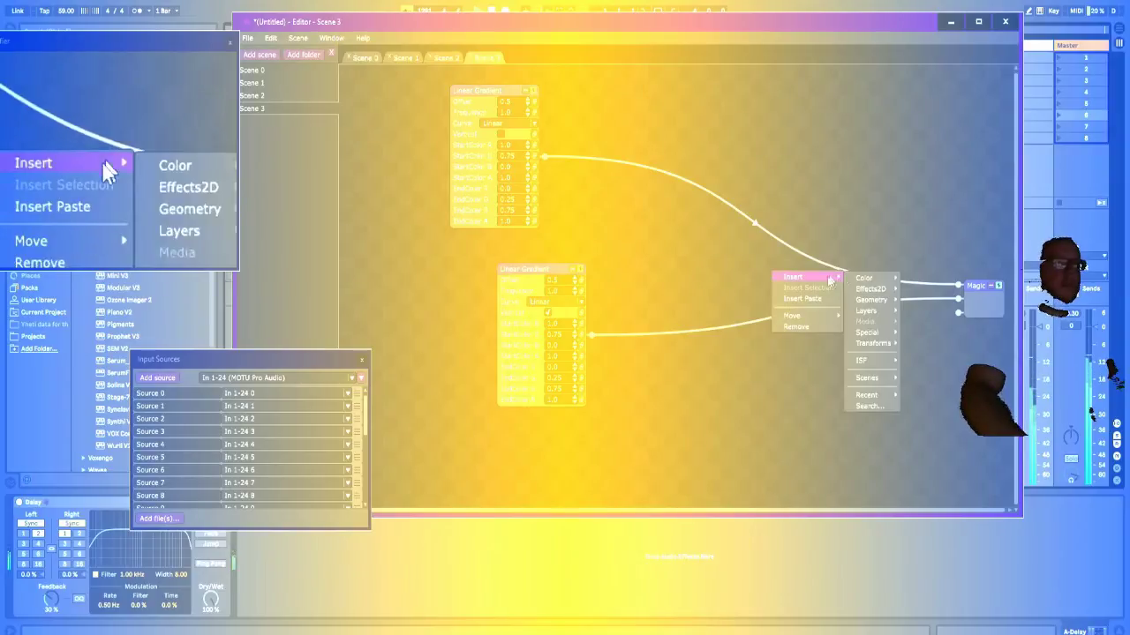
{"action": "mouse_move", "coordinate": [889, 302]}
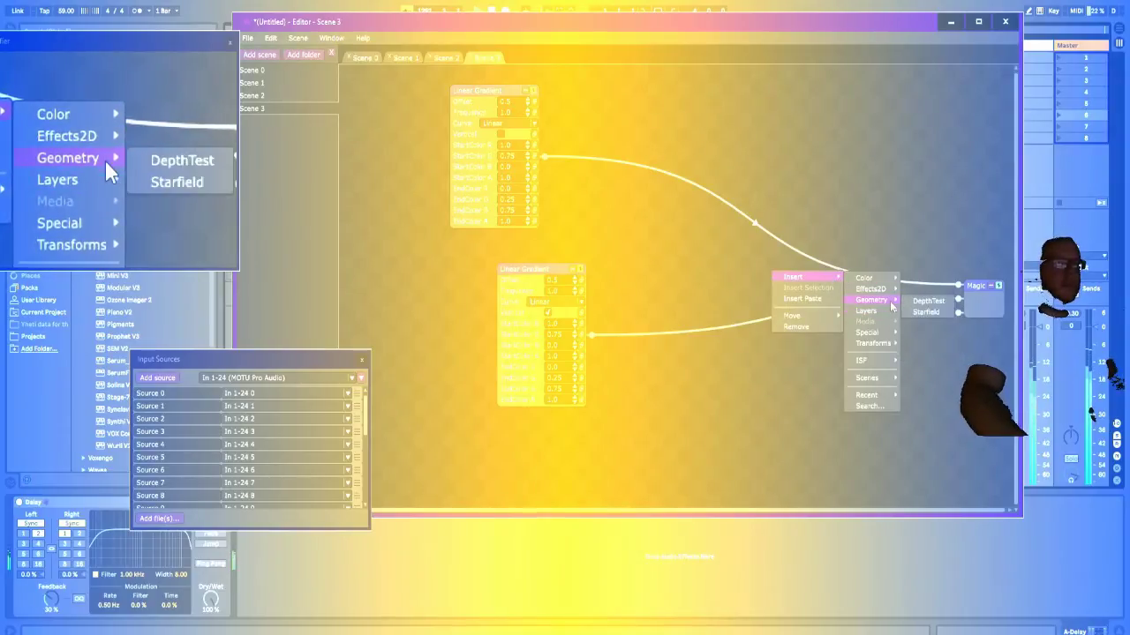
{"action": "mouse_move", "coordinate": [889, 336]}
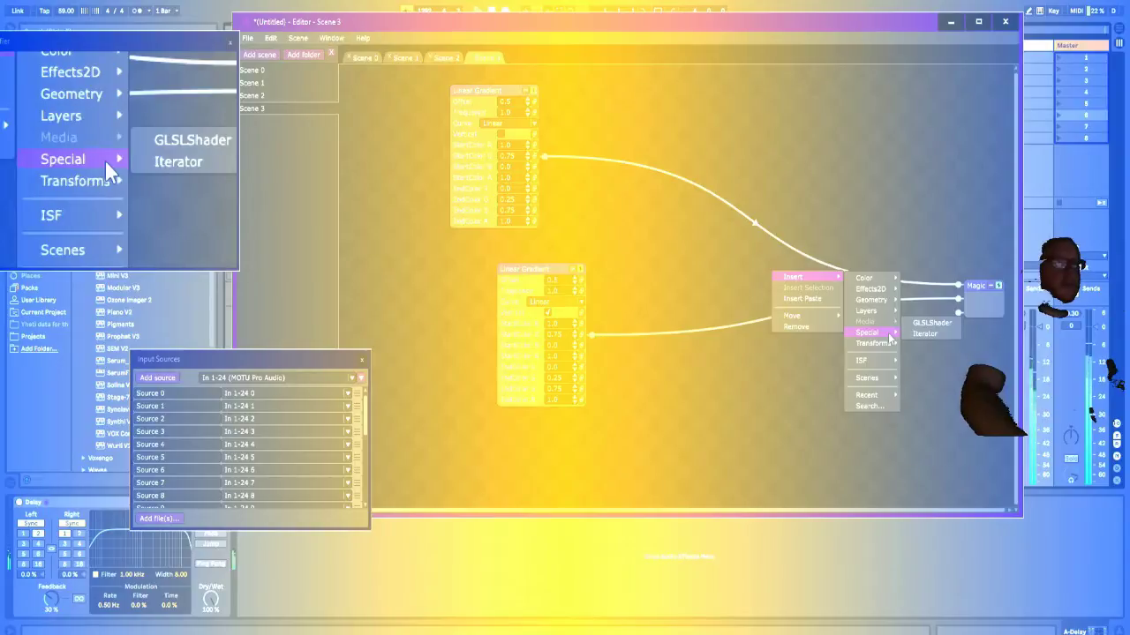
{"action": "left_click", "coordinate": [922, 301]}
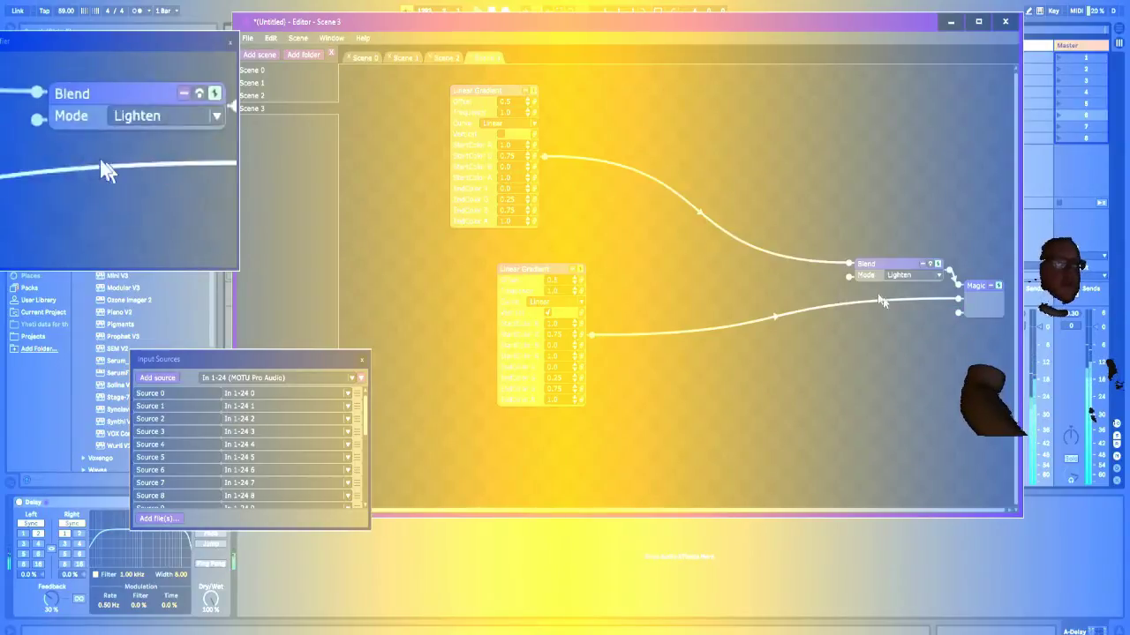
{"action": "left_click_drag", "start_coordinate": [912, 298], "coordinate": [826, 115]}
Step: Set the Blend mode combining the two gradients to Multiply, trying Darken on the way
{"action": "left_click", "coordinate": [830, 124]}
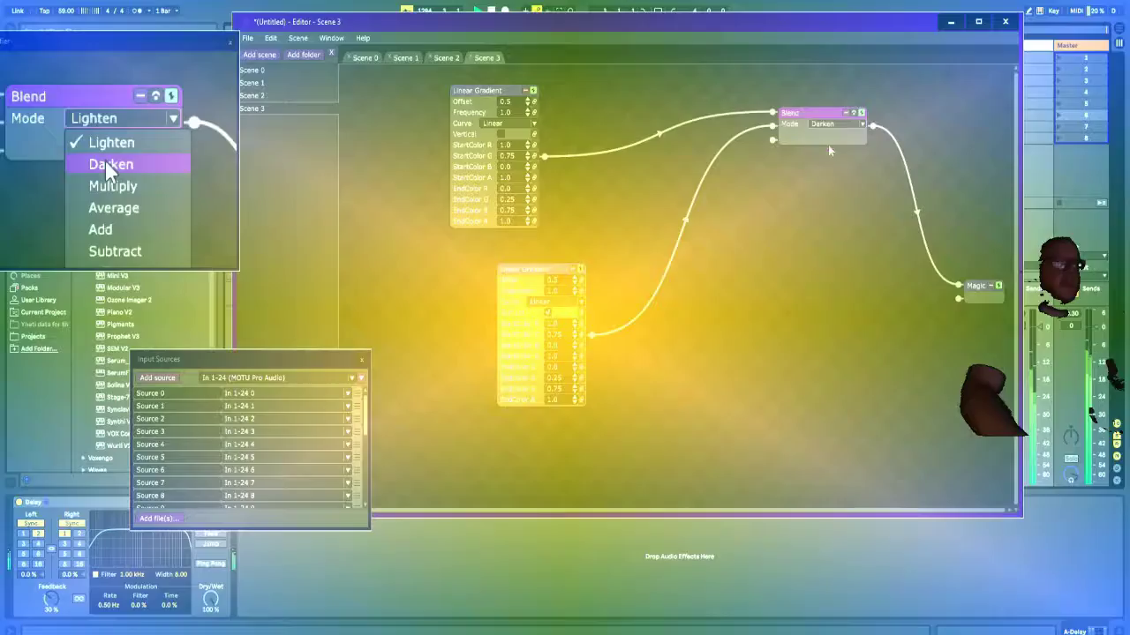
{"action": "left_click", "coordinate": [830, 146]}
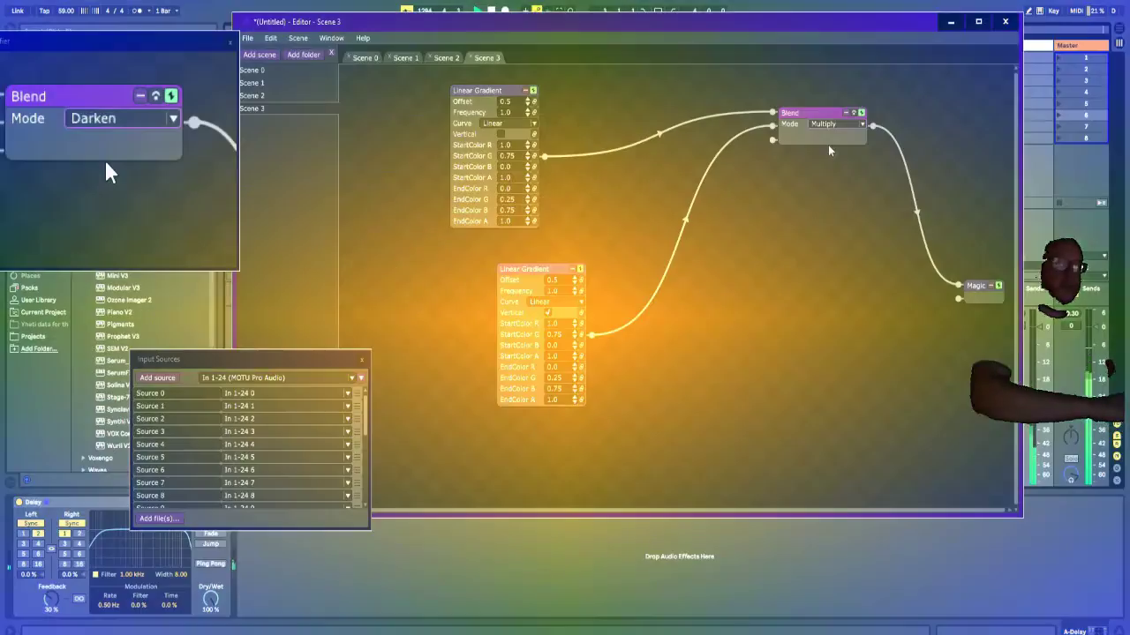
{"action": "key", "text": "Down"}
{"action": "key", "text": "Down"}
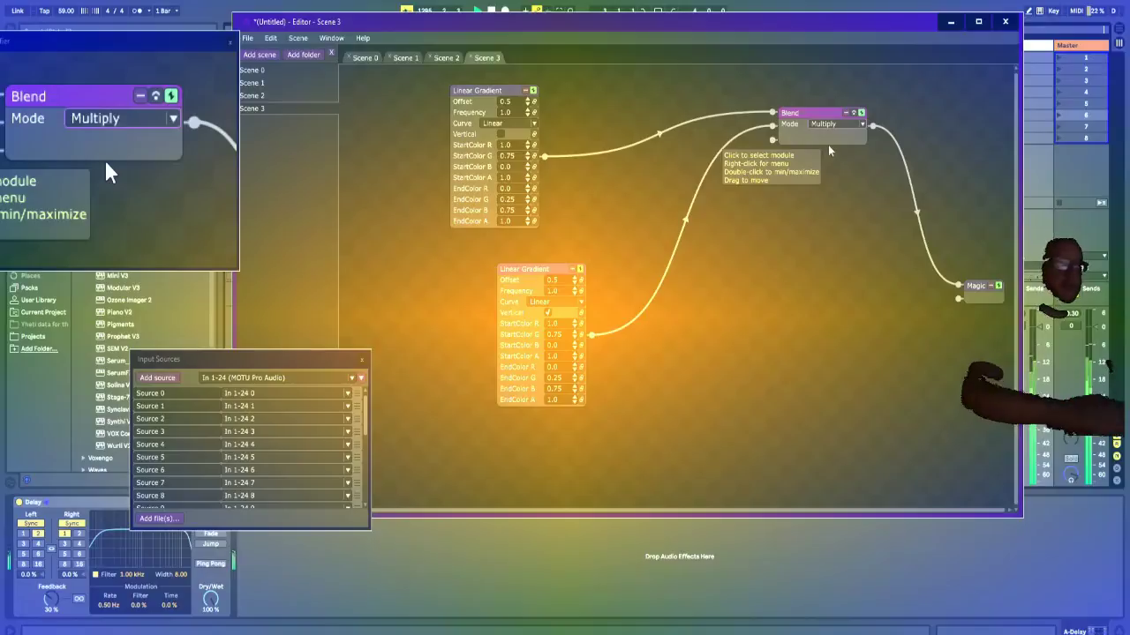
Step: Try shifting the vertical Linear Gradient's Offset by hand and link that Offset to the Volume feature of Source 0
{"action": "left_click_drag", "start_coordinate": [557, 280], "coordinate": [574, 269]}
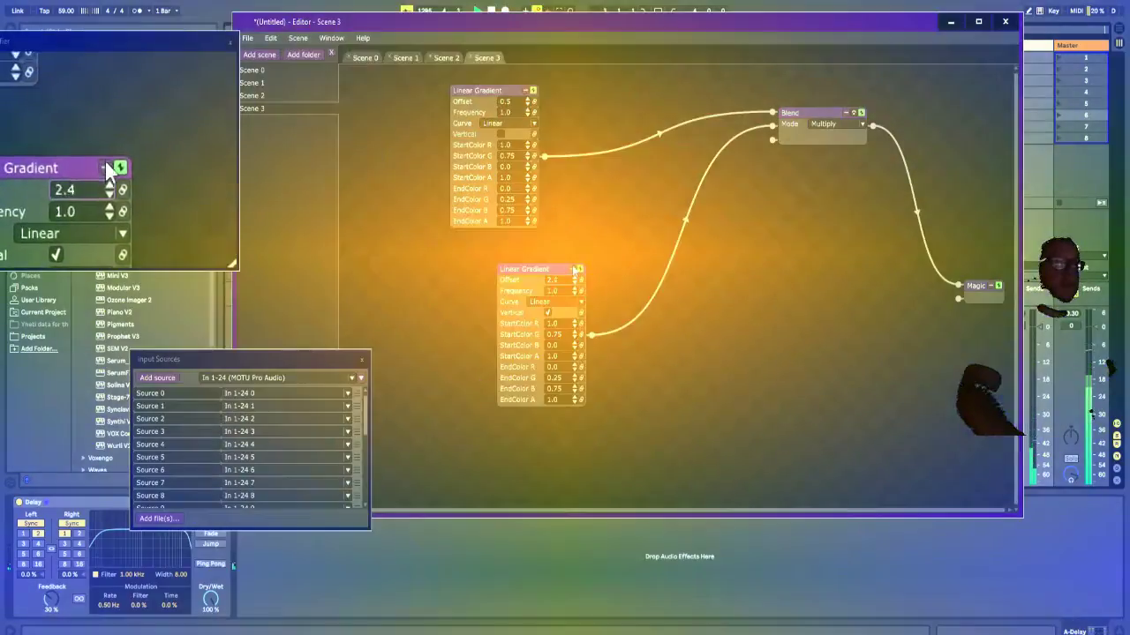
{"action": "left_click", "coordinate": [581, 279]}
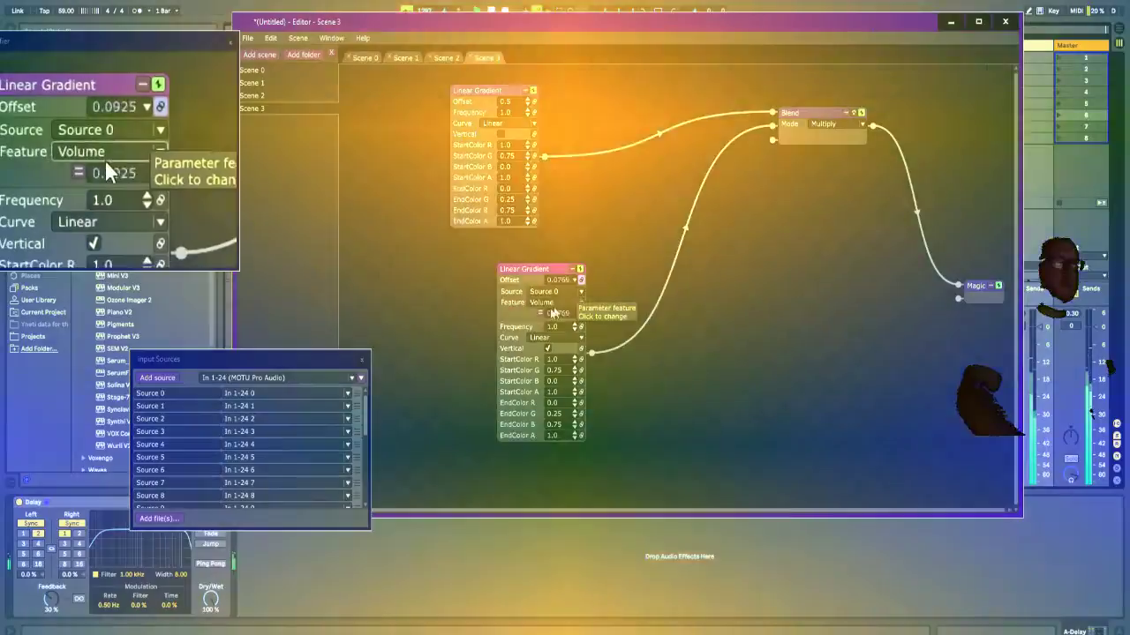
Step: Try a Sine Oscillator modifier on the vertical gradient's Offset and remove it
{"action": "left_click", "coordinate": [105, 165]}
{"action": "scroll", "coordinate": [105, 165], "scroll_direction": "down", "scroll_amount": 10}
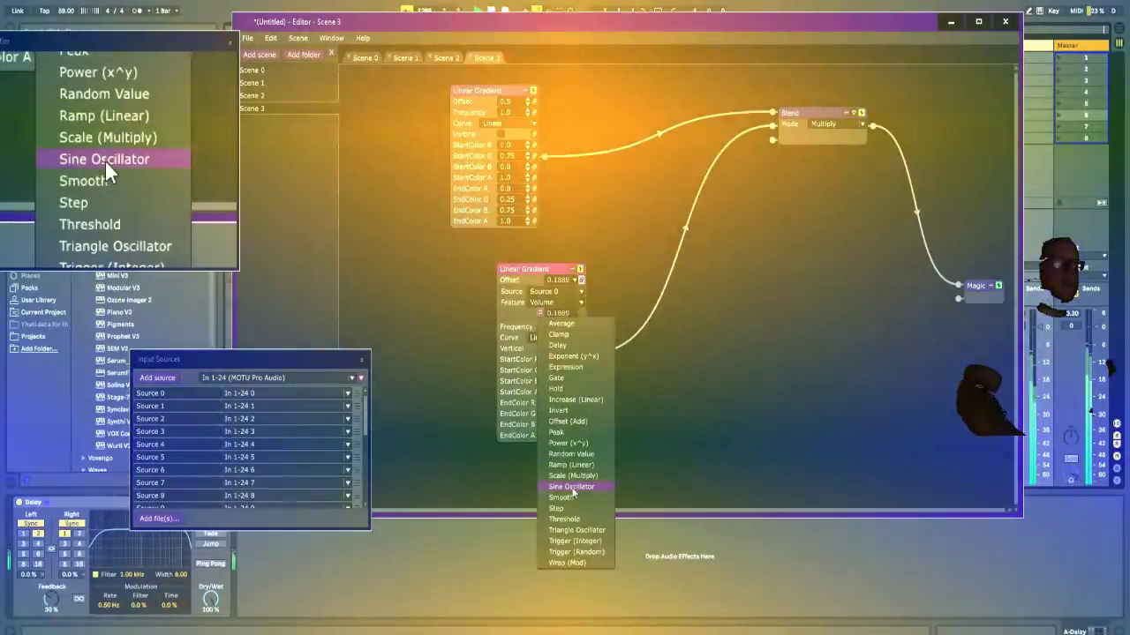
{"action": "left_click", "coordinate": [572, 490]}
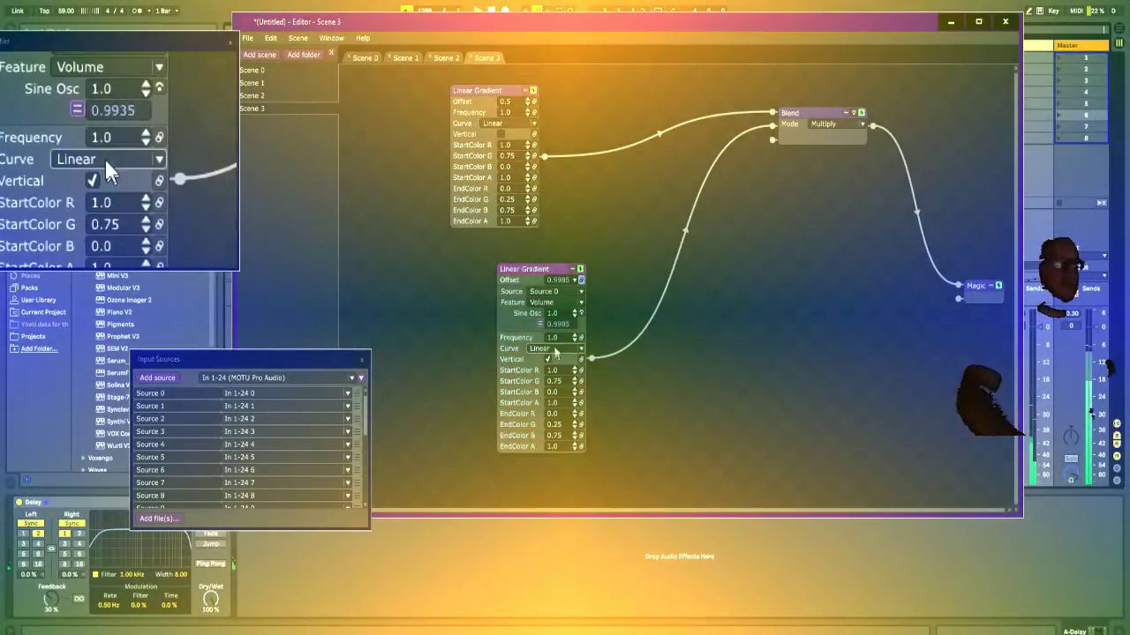
{"action": "key", "text": "Delete"}
Step: Add an Increase (Linear) modifier of 1.0 to the vertical gradient's volume-driven Offset
{"action": "left_click", "coordinate": [535, 314]}
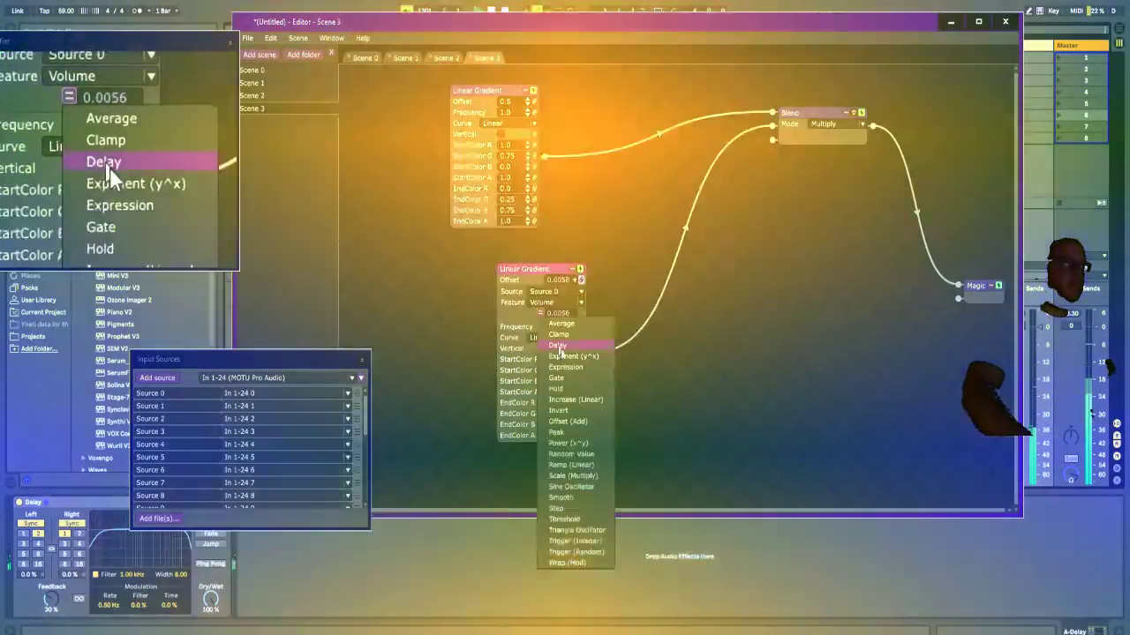
{"action": "left_click", "coordinate": [583, 402]}
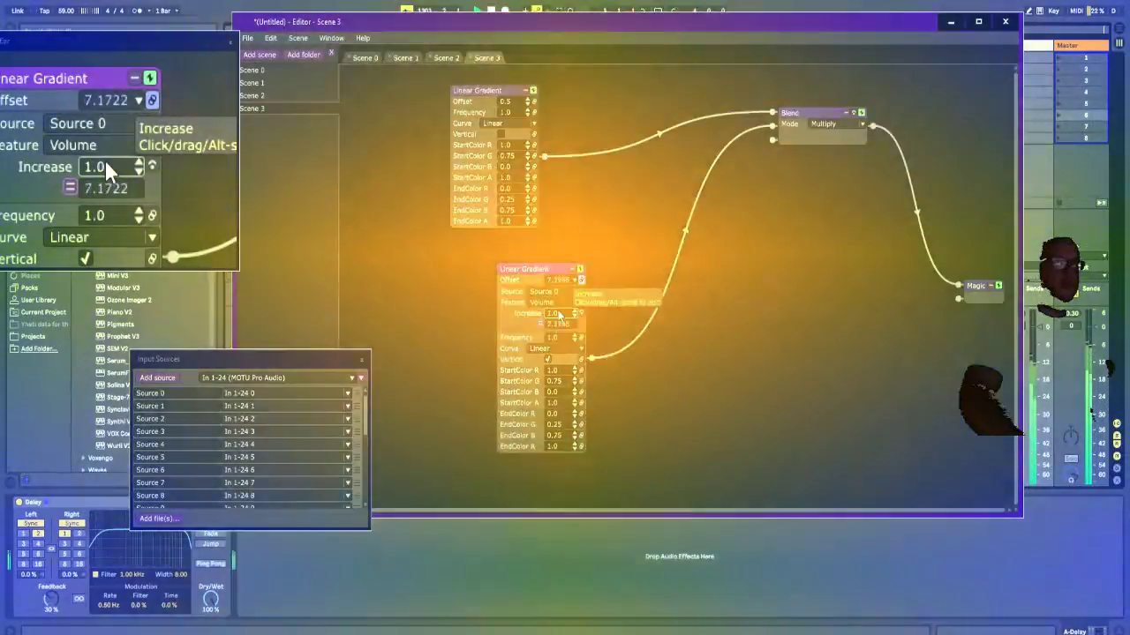
{"action": "mouse_move", "coordinate": [559, 313]}
{"action": "left_mouse_down"}
{"action": "mouse_move", "coordinate": [590, 233]}
{"action": "mouse_move", "coordinate": [576, 313]}
{"action": "left_mouse_up"}
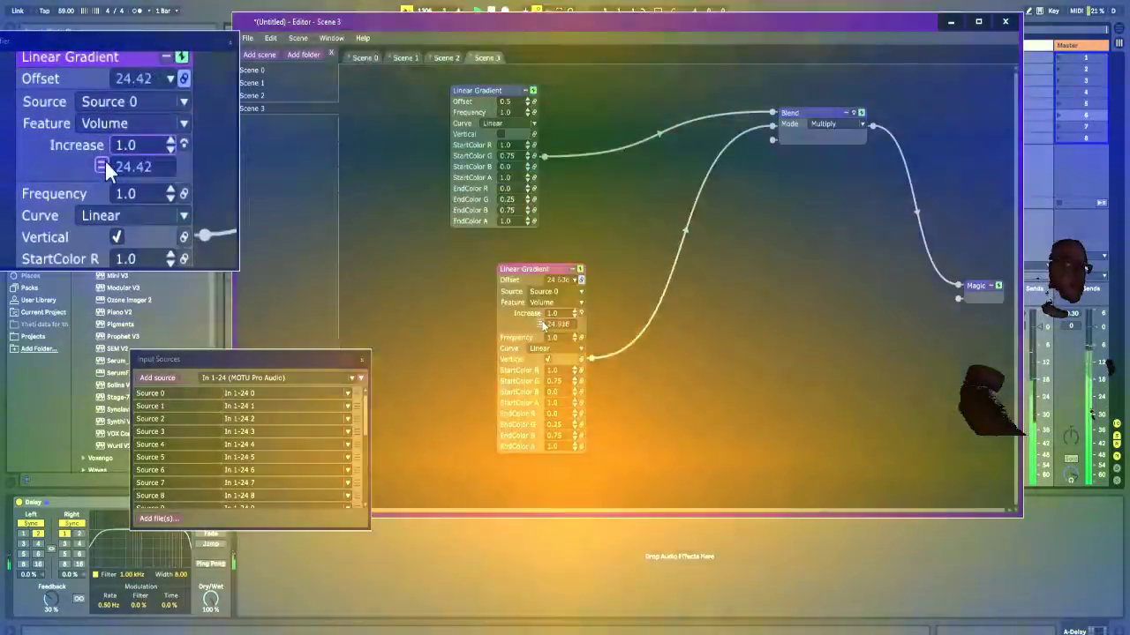
Step: Try a Gate modifier after Increase on the vertical gradient's Offset, testing thresholds such as 0.18, 0.64 and 0.52, and remove it
{"action": "left_click", "coordinate": [541, 324]}
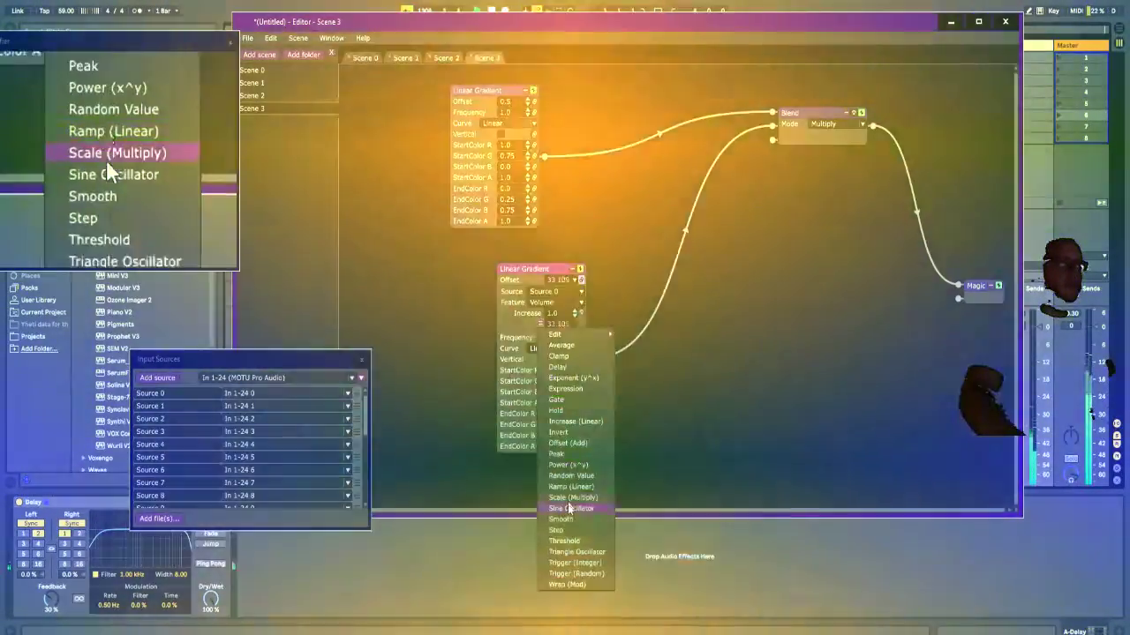
{"action": "left_click", "coordinate": [568, 402]}
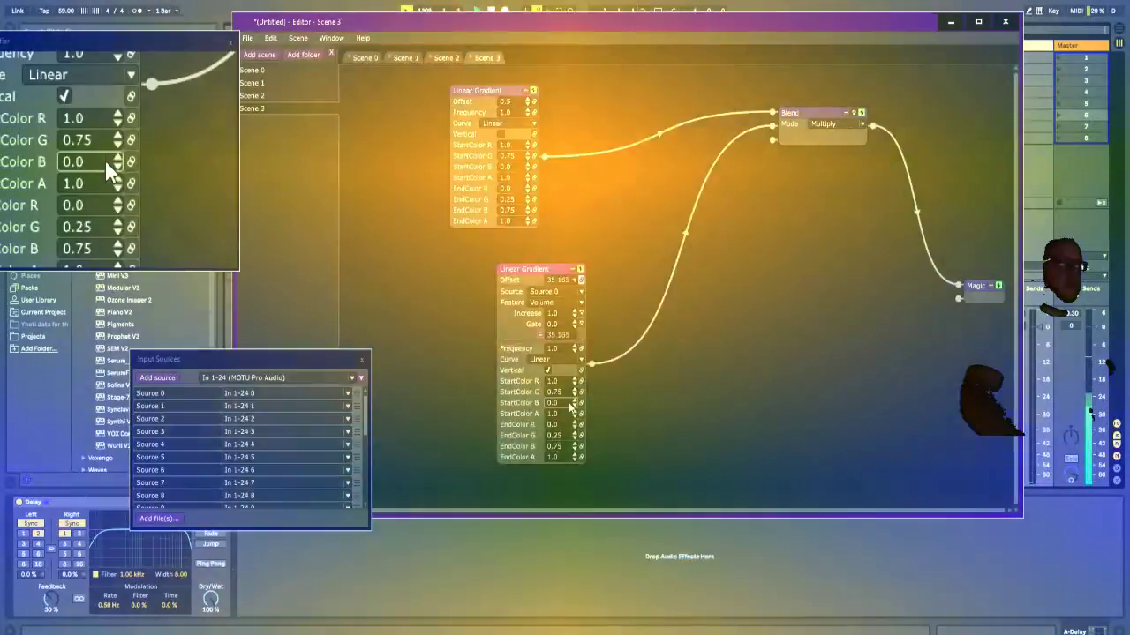
{"action": "left_click_drag", "start_coordinate": [557, 331], "coordinate": [559, 324]}
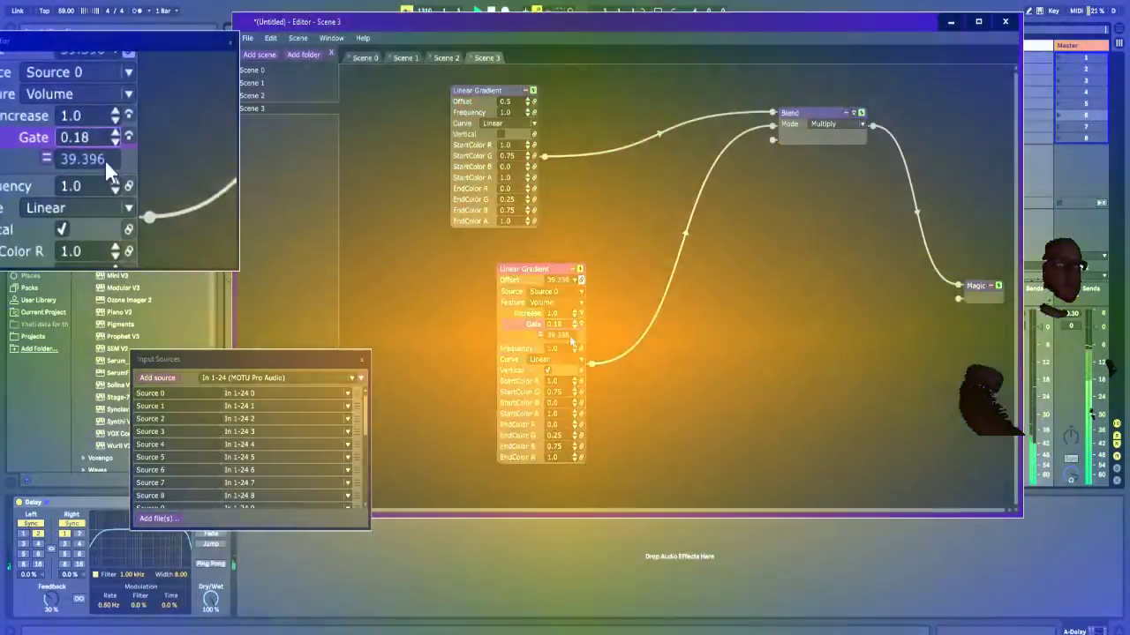
{"action": "left_click_drag", "start_coordinate": [564, 327], "coordinate": [645, 120]}
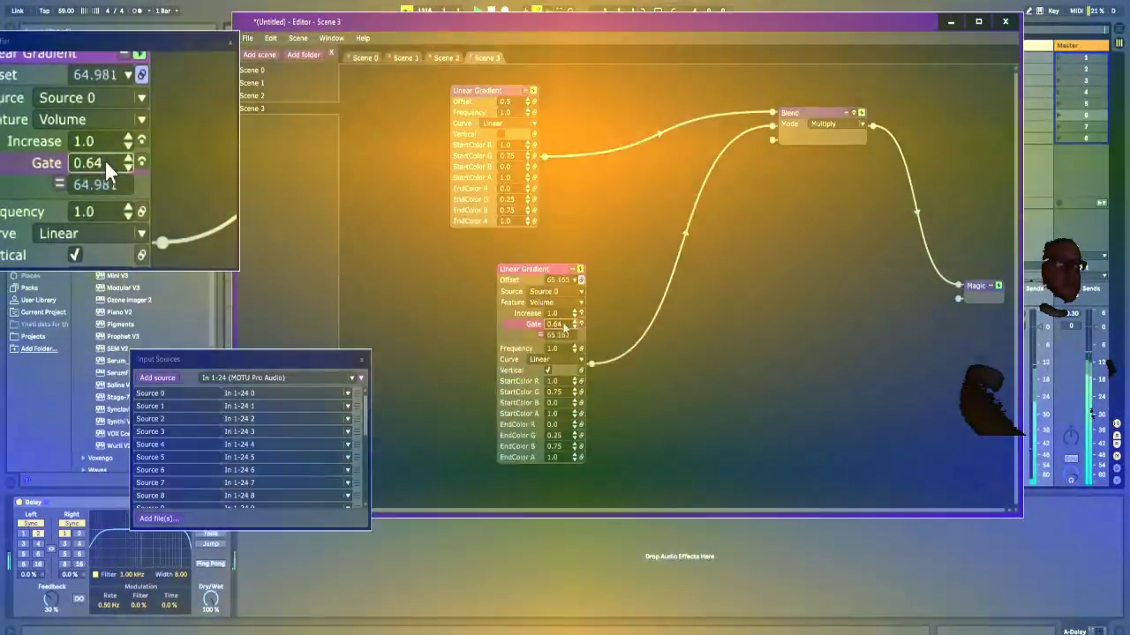
{"action": "mouse_move", "coordinate": [564, 315]}
{"action": "left_mouse_down"}
{"action": "mouse_move", "coordinate": [570, 306]}
{"action": "mouse_move", "coordinate": [568, 329]}
{"action": "left_mouse_up"}
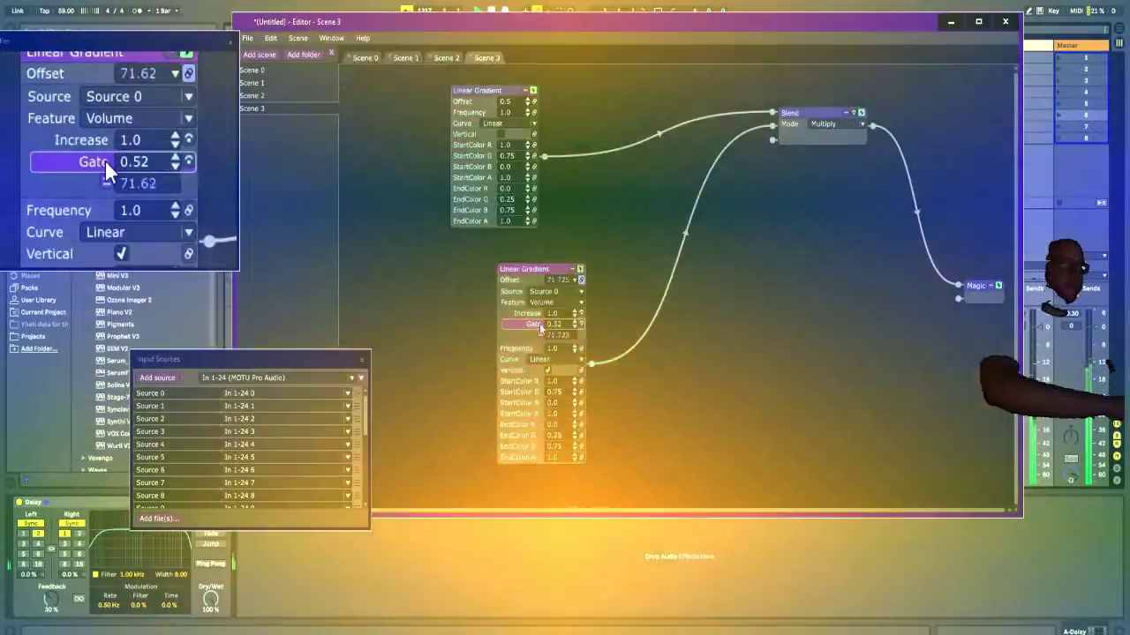
{"action": "left_click", "coordinate": [543, 332]}
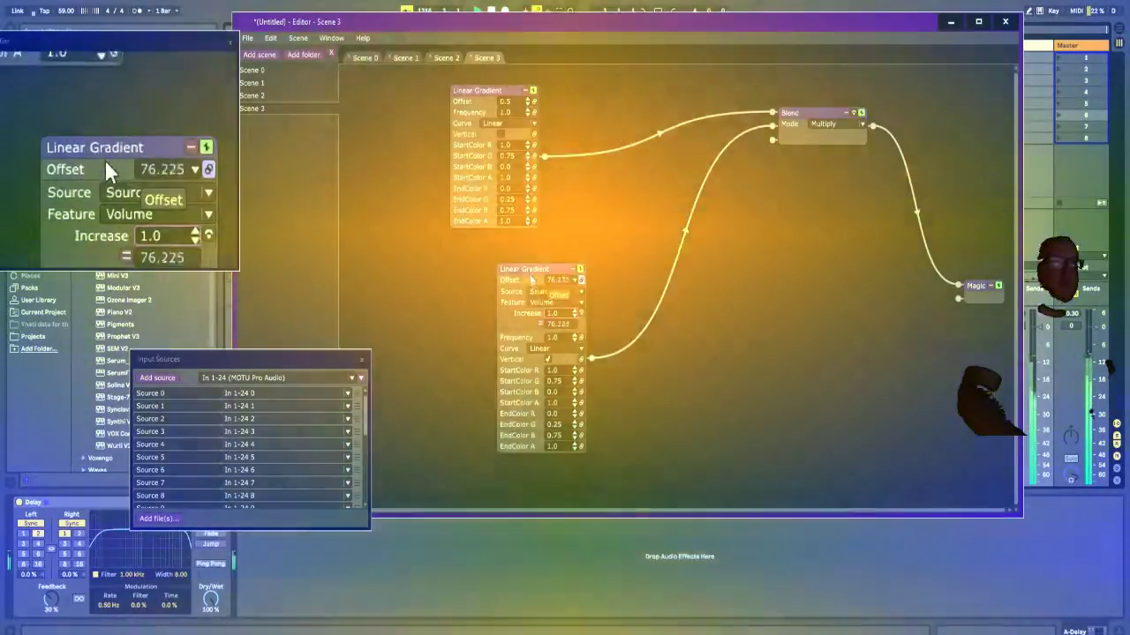
Step: Move the vertical gradient module slightly away from Blend and set the first Linear Gradient's StartColor G to 1.0
{"action": "left_click_drag", "start_coordinate": [526, 268], "coordinate": [502, 261]}
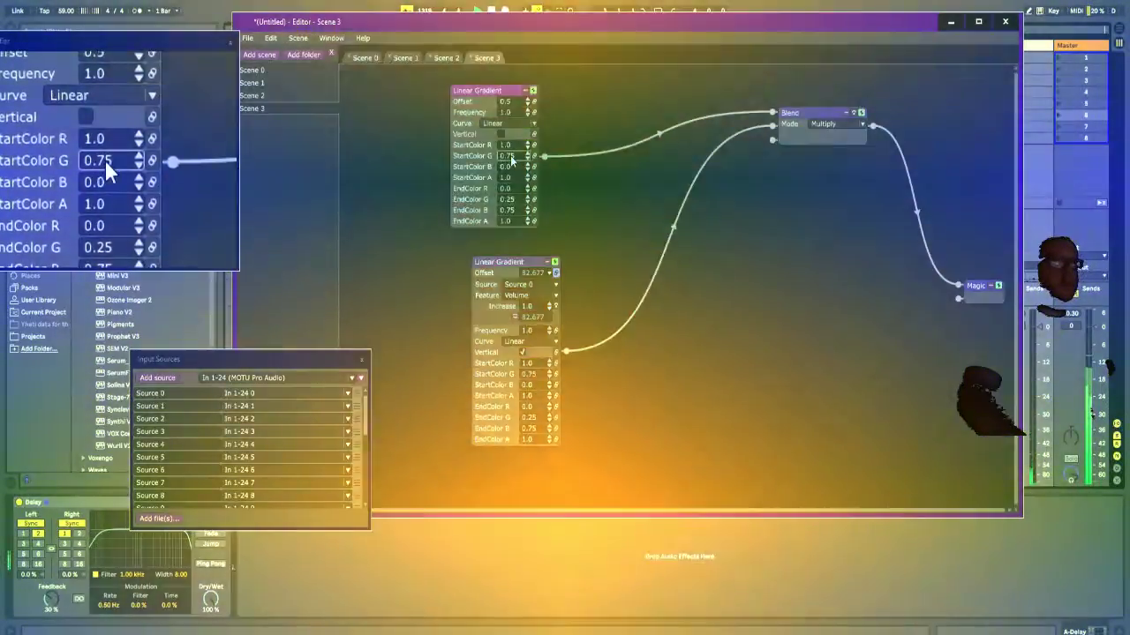
{"action": "scroll", "coordinate": [516, 153], "scroll_direction": "down", "scroll_amount": 8}
{"action": "scroll", "coordinate": [515, 157], "scroll_direction": "up", "scroll_amount": 5}
{"action": "scroll", "coordinate": [516, 157], "scroll_direction": "up", "scroll_amount": 2}
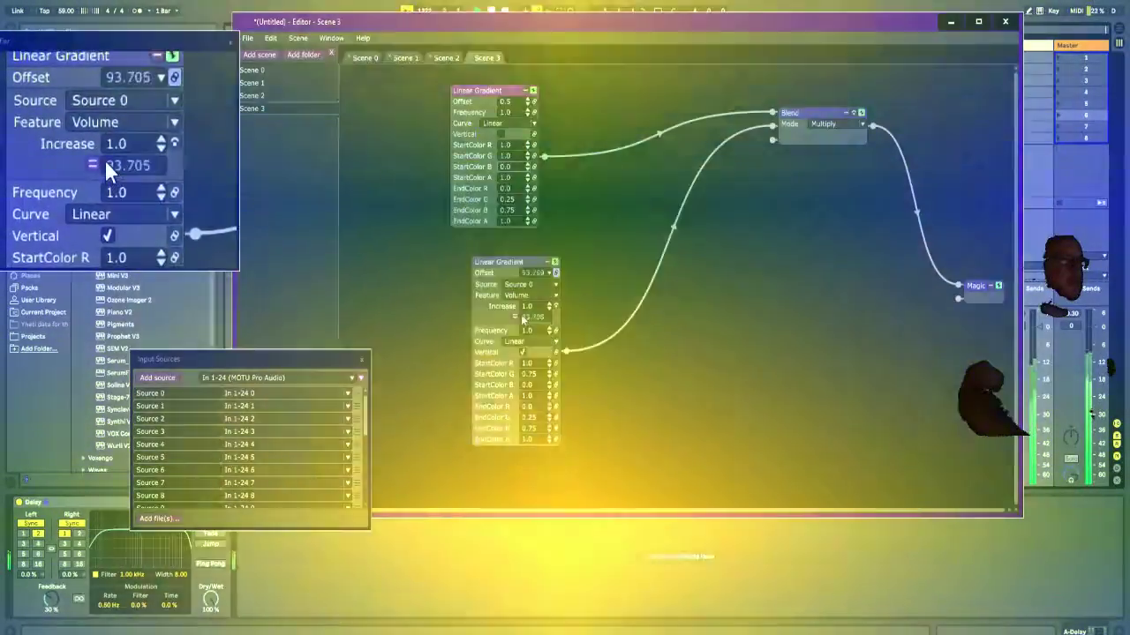
Step: Recolor the vertical gradient with StartColor B 1.0, EndColor R 1.0, and EndColor G and B 0.0
{"action": "left_click_drag", "start_coordinate": [528, 333], "coordinate": [528, 365]}
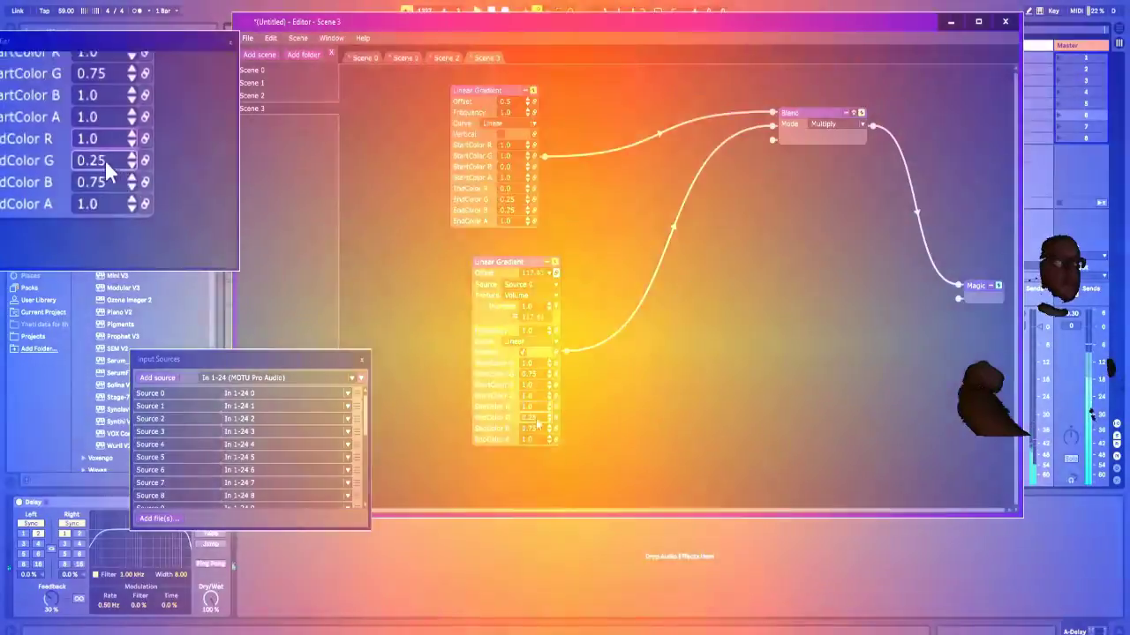
{"action": "left_click_drag", "start_coordinate": [538, 405], "coordinate": [539, 416]}
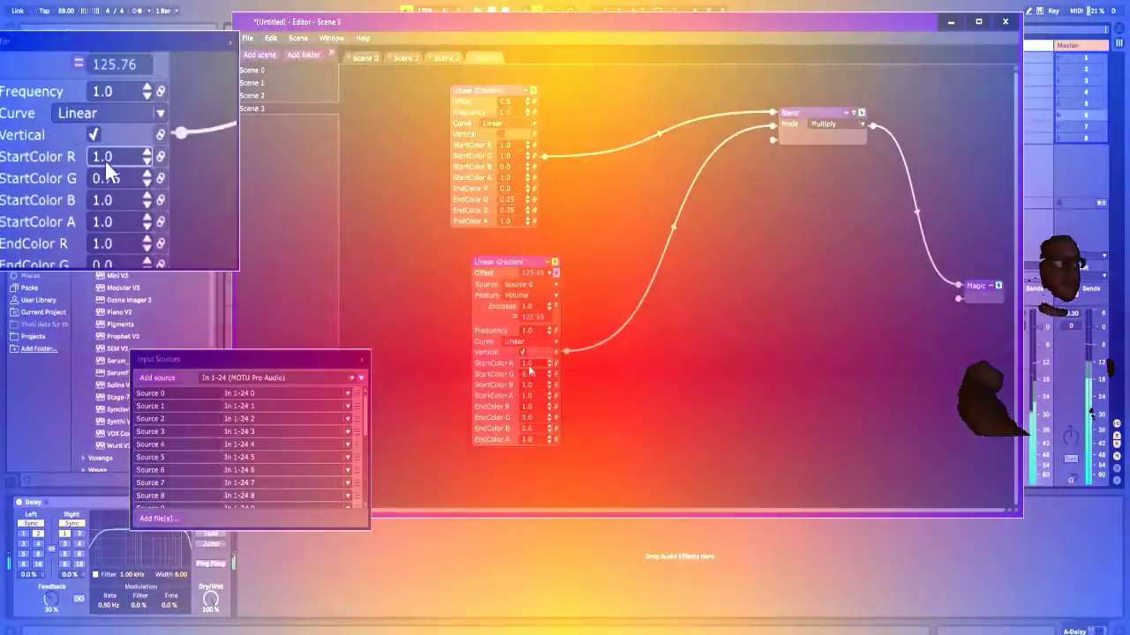
Step: Recolor the vertical gradient with StartColor R 0.0, EndColor R 0.7 and EndColor B 0.9
{"action": "left_click_drag", "start_coordinate": [528, 366], "coordinate": [529, 395]}
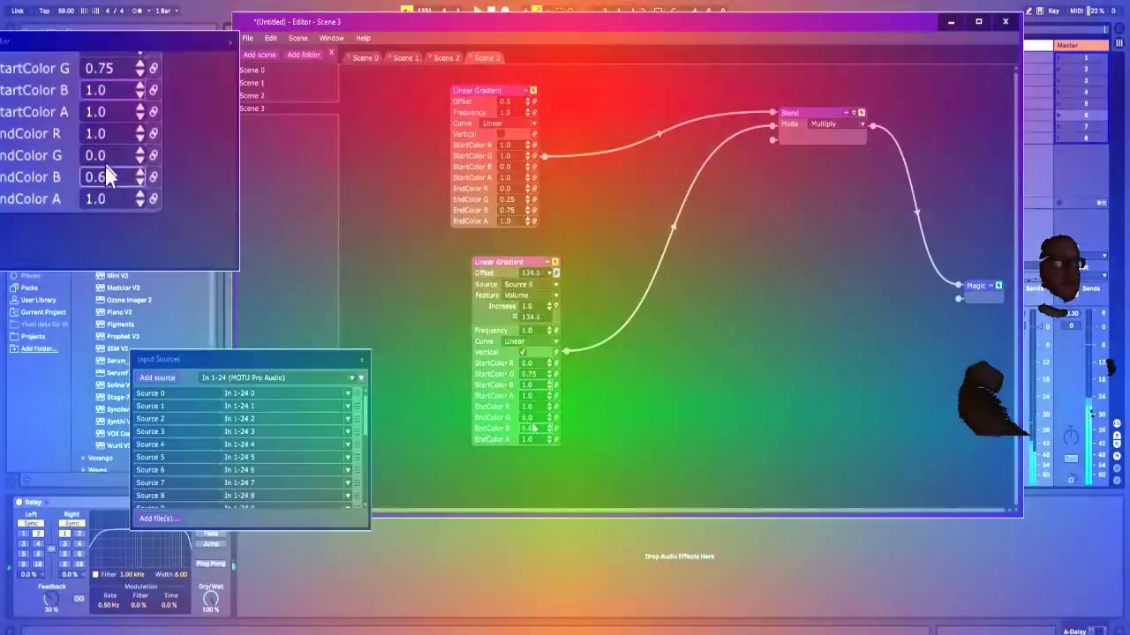
{"action": "left_click_drag", "start_coordinate": [532, 429], "coordinate": [533, 431]}
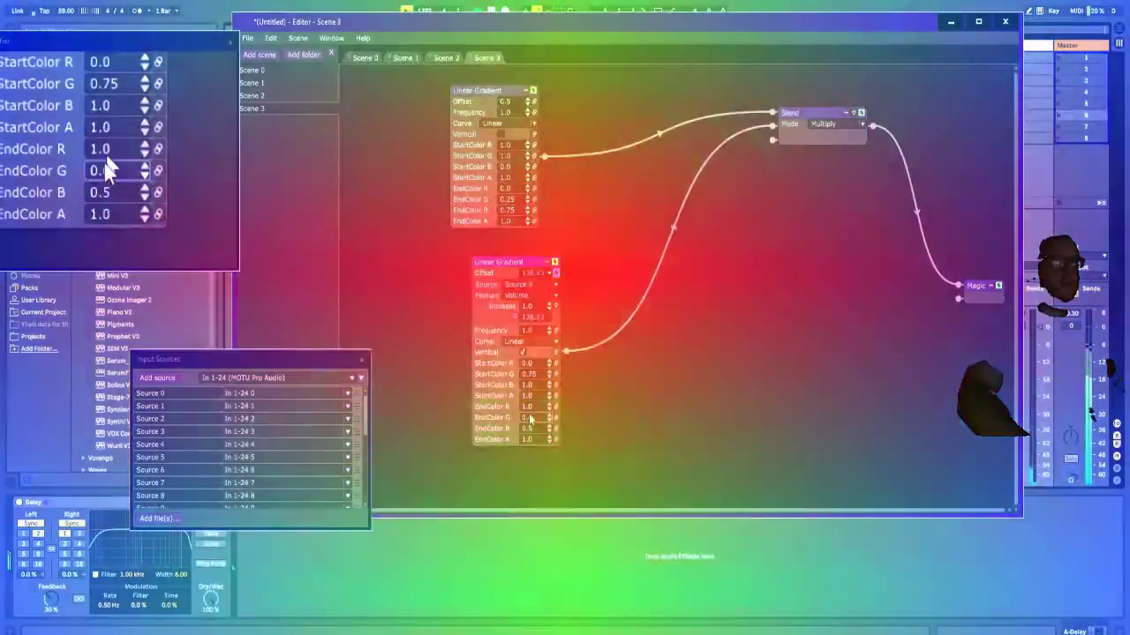
{"action": "left_click_drag", "start_coordinate": [527, 409], "coordinate": [527, 435]}
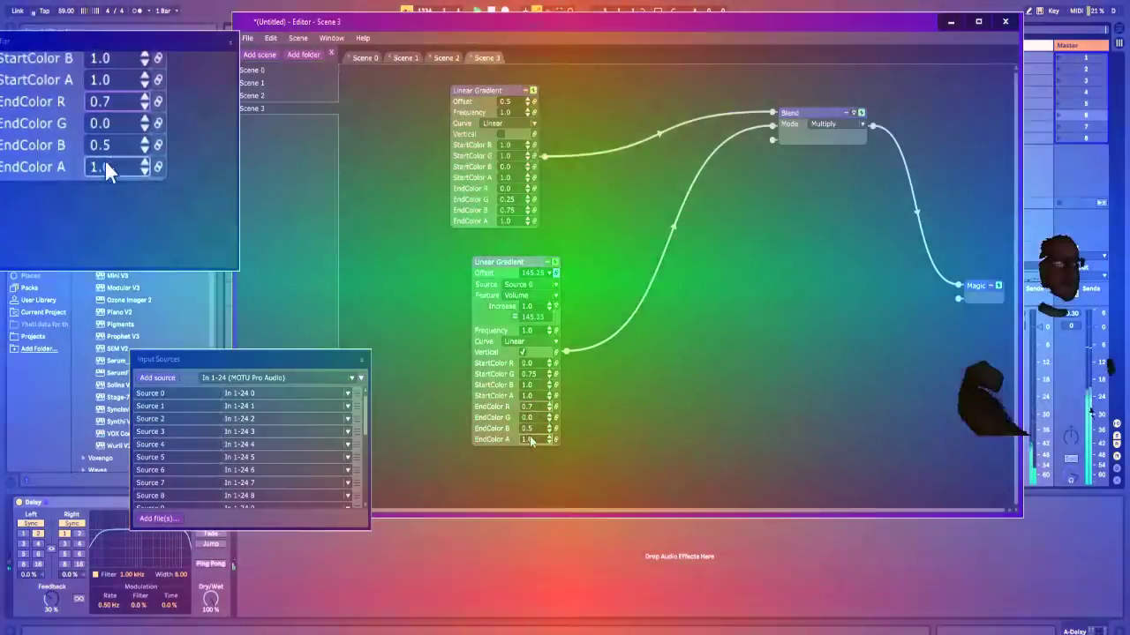
{"action": "left_click_drag", "start_coordinate": [530, 430], "coordinate": [531, 435]}
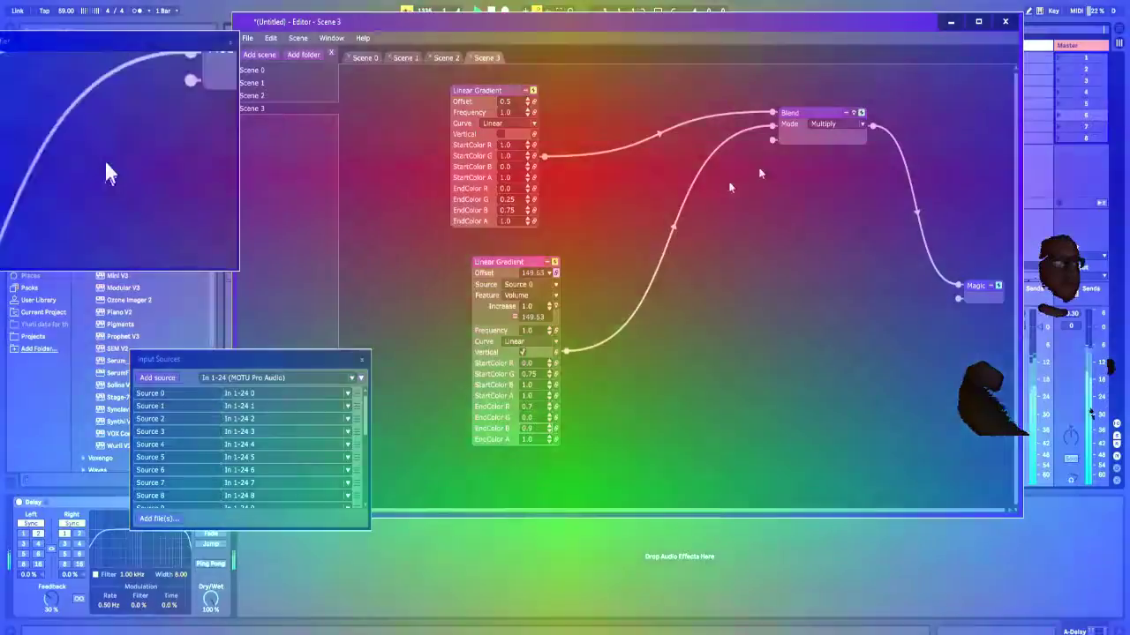
Step: Try the Average mode on the Blend module and change its mode to Subtract
{"action": "left_click", "coordinate": [812, 124]}
{"action": "left_click", "coordinate": [829, 170]}
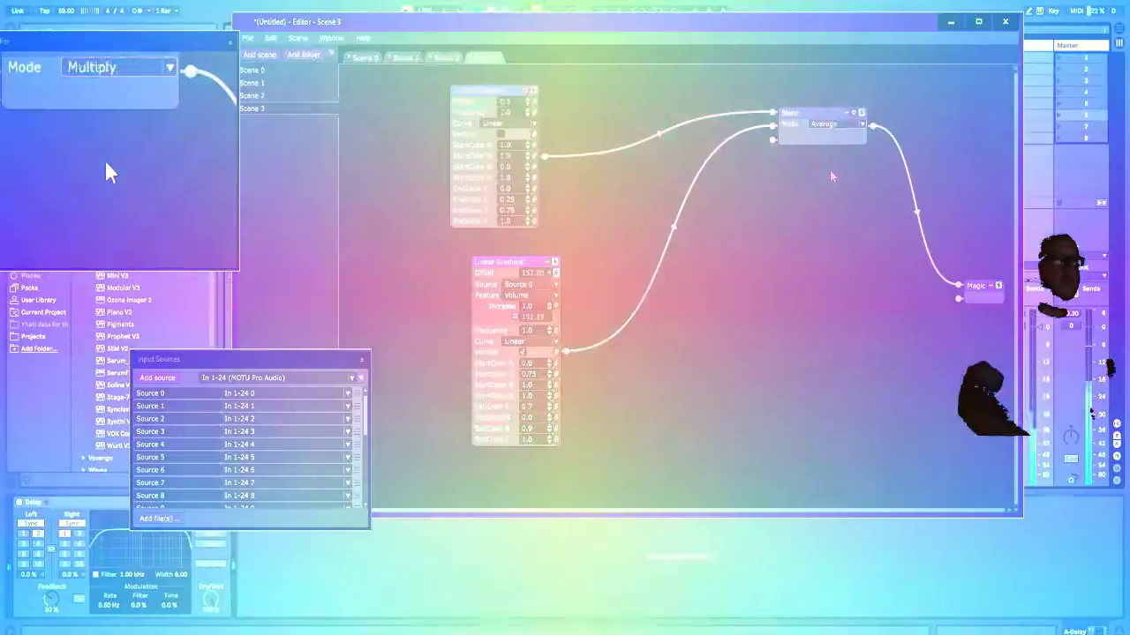
{"action": "key", "text": "Down"}
{"action": "key", "text": "Down"}
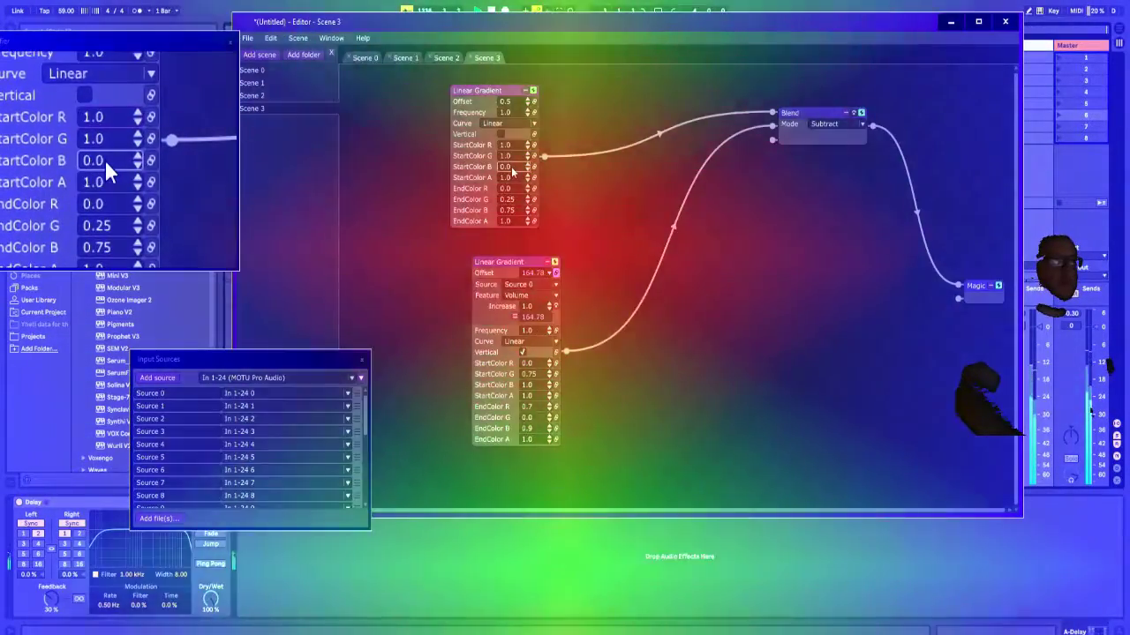
Step: Link the first Linear Gradient's EndColor G to the Source 0 volume and add a Scale (Multiply) modifier of 3.33
{"action": "left_click_drag", "start_coordinate": [520, 138], "coordinate": [516, 177]}
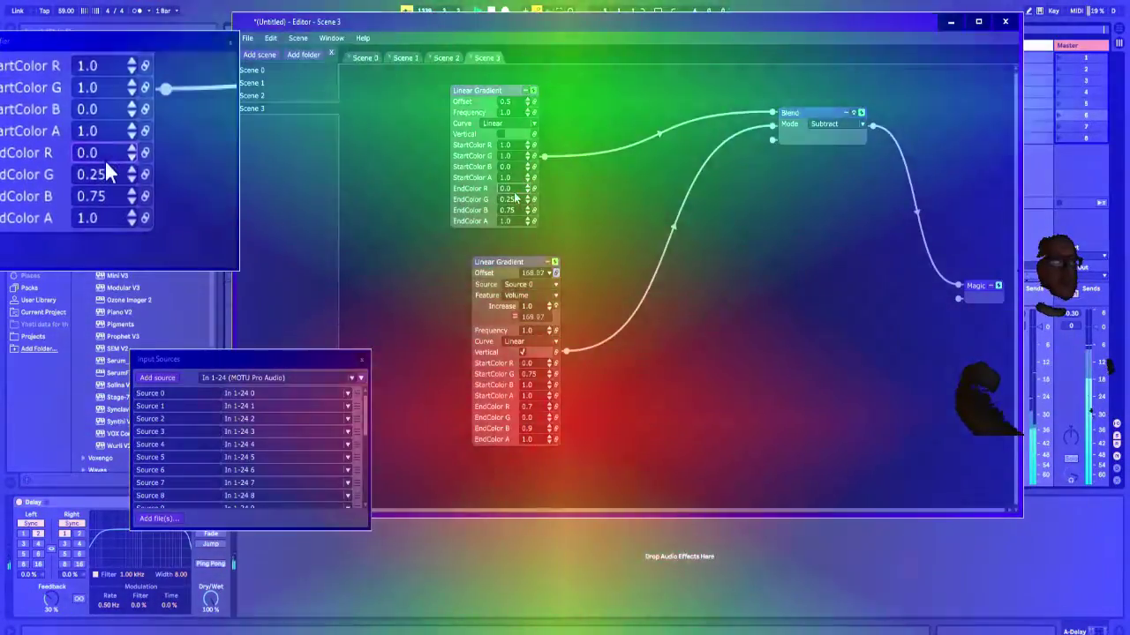
{"action": "left_click_drag", "start_coordinate": [512, 202], "coordinate": [523, 178]}
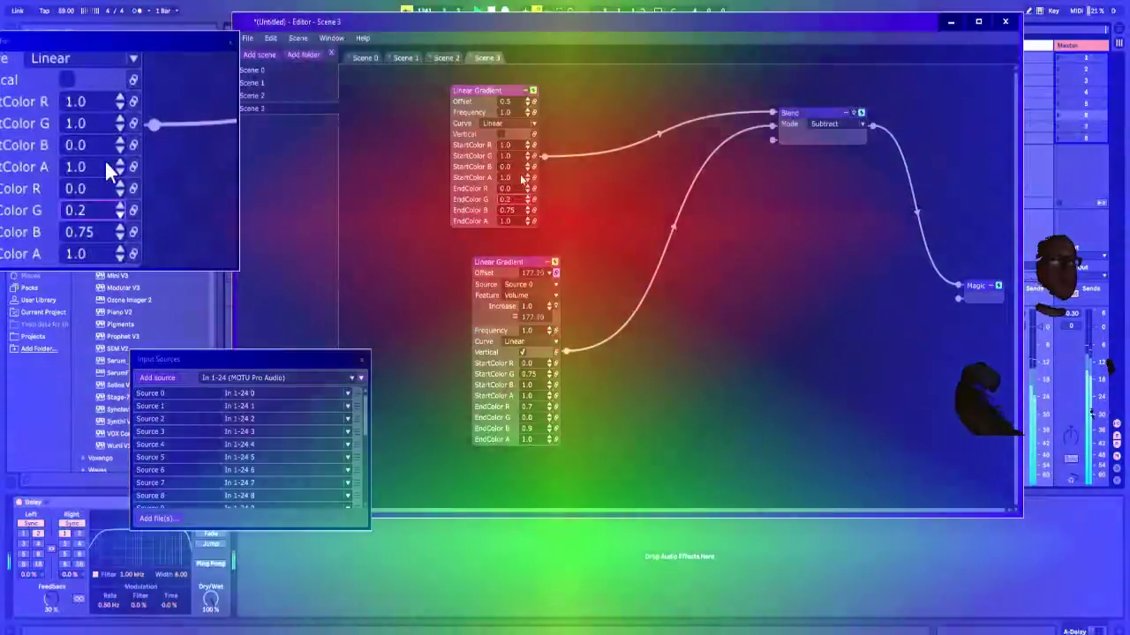
{"action": "left_click", "coordinate": [534, 201]}
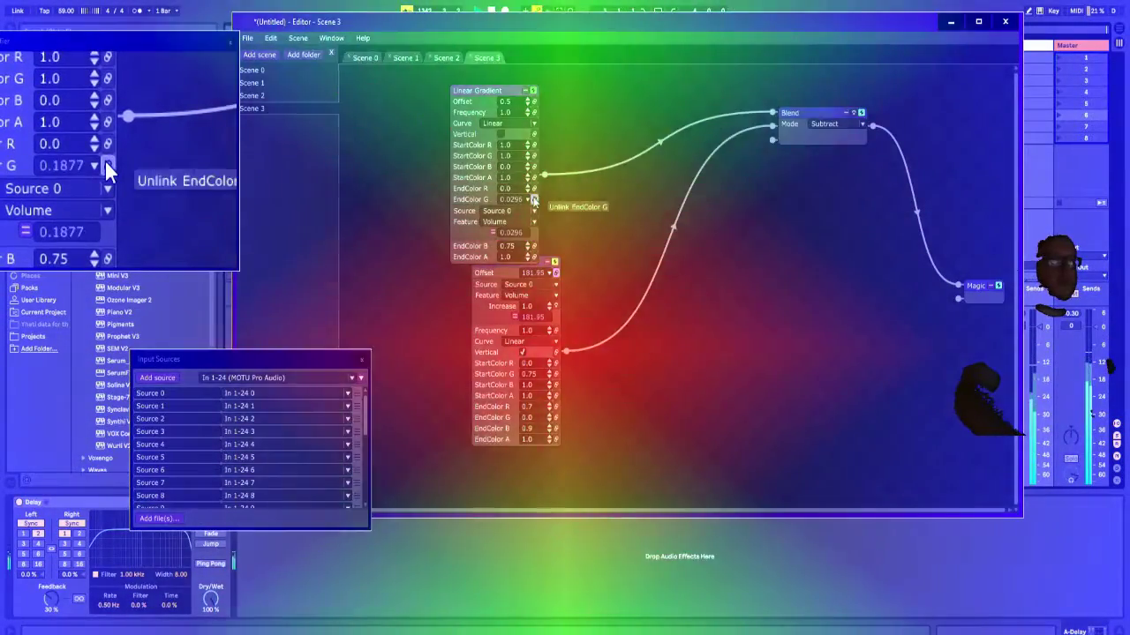
{"action": "left_click", "coordinate": [494, 233]}
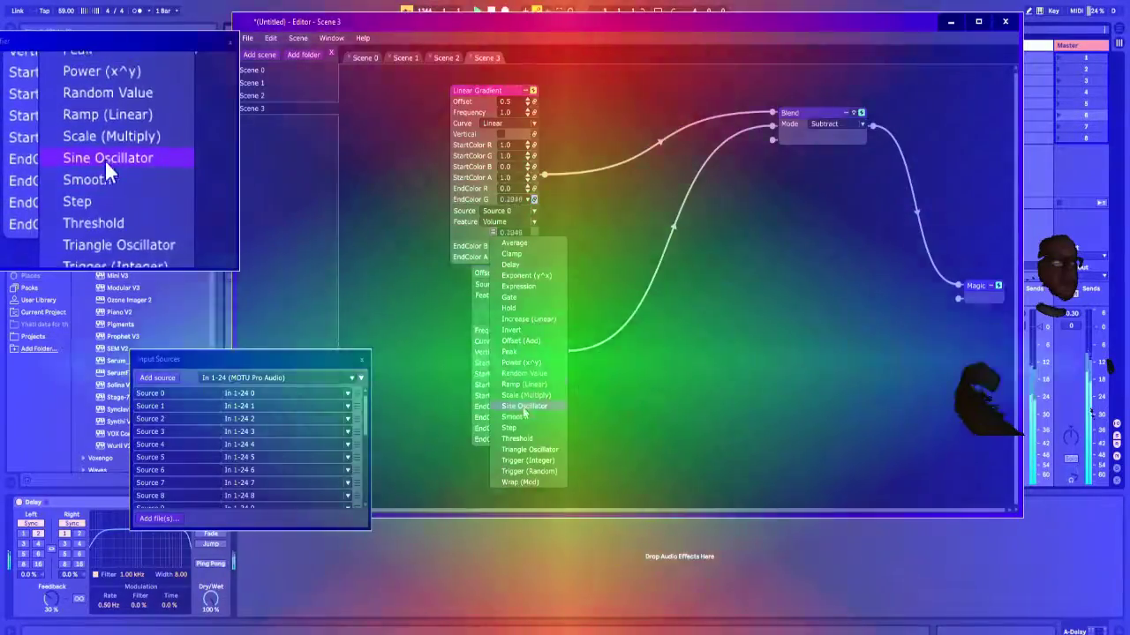
{"action": "left_click", "coordinate": [524, 396]}
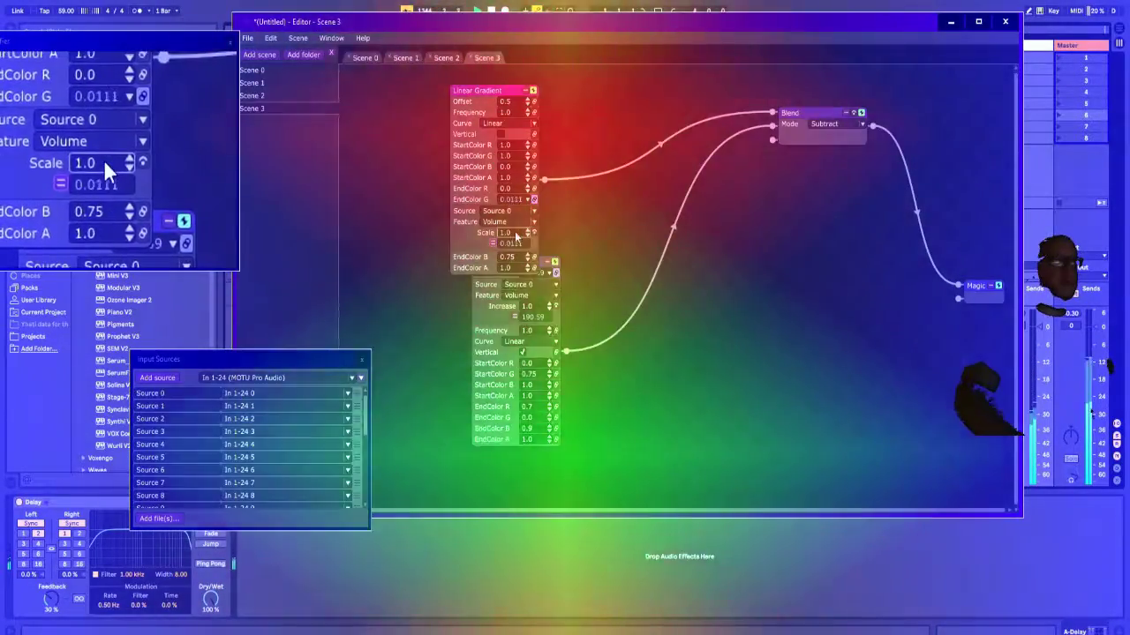
{"action": "left_click_drag", "start_coordinate": [508, 232], "coordinate": [529, 168]}
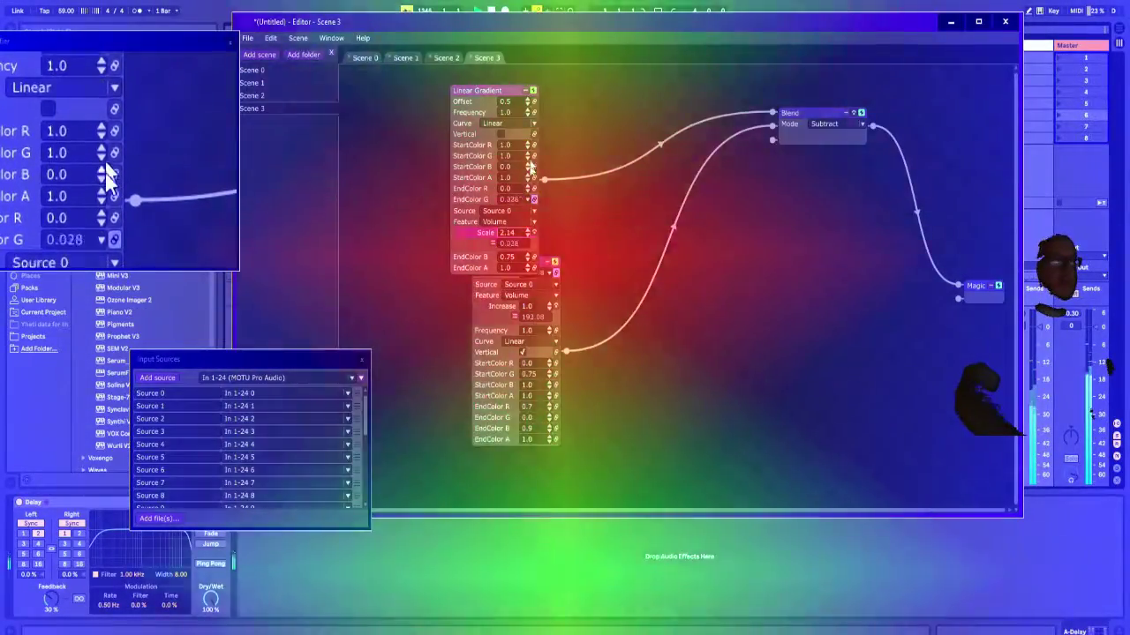
{"action": "mouse_move", "coordinate": [514, 239]}
{"action": "left_mouse_down"}
{"action": "mouse_move", "coordinate": [517, 168]}
{"action": "mouse_move", "coordinate": [502, 243]}
{"action": "left_mouse_up"}
Step: Add a Smooth modifier of 0.38 after Scale on the first gradient's EndColor G
{"action": "right_click", "coordinate": [502, 242]}
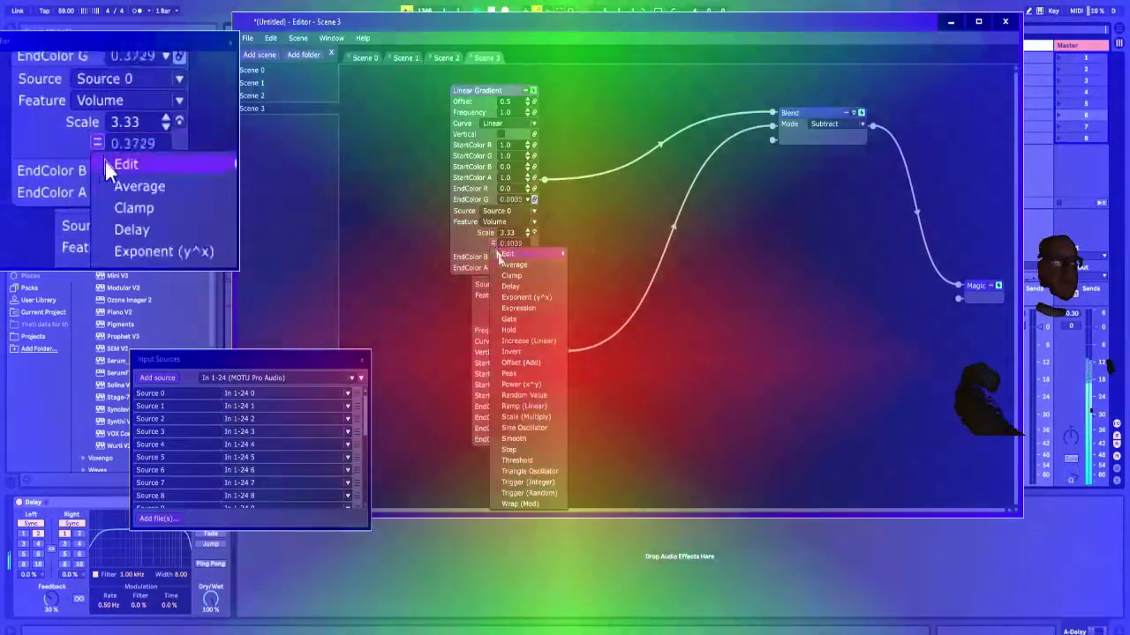
{"action": "left_click", "coordinate": [510, 256]}
{"action": "mouse_move", "coordinate": [508, 243]}
{"action": "left_mouse_down"}
{"action": "mouse_move", "coordinate": [521, 221]}
{"action": "mouse_move", "coordinate": [507, 246]}
{"action": "left_mouse_up"}
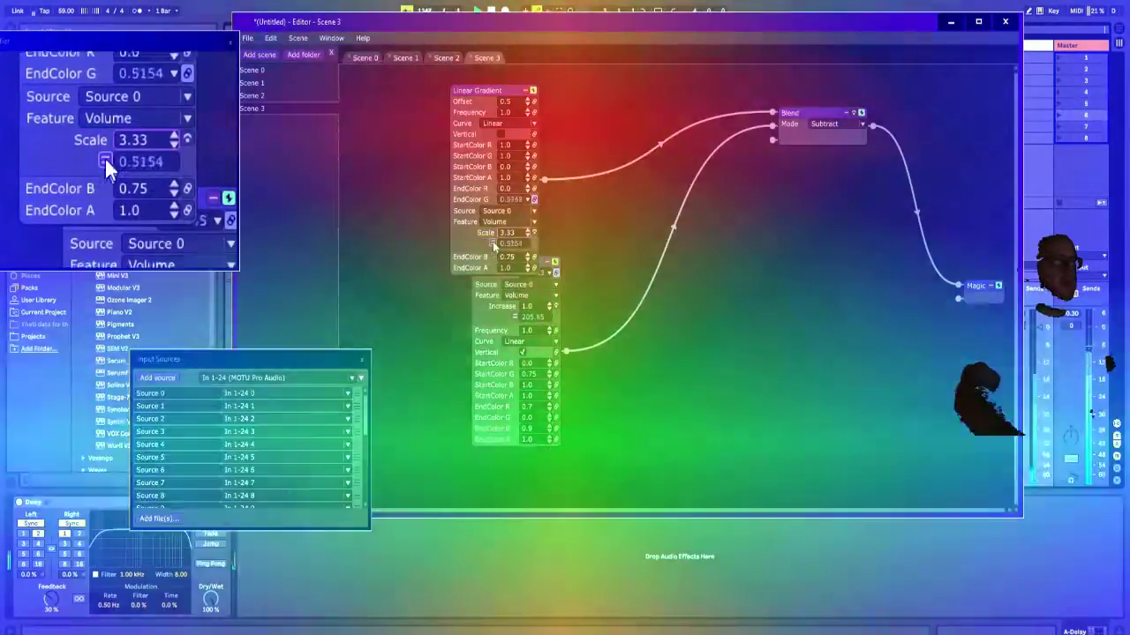
{"action": "right_click", "coordinate": [490, 247]}
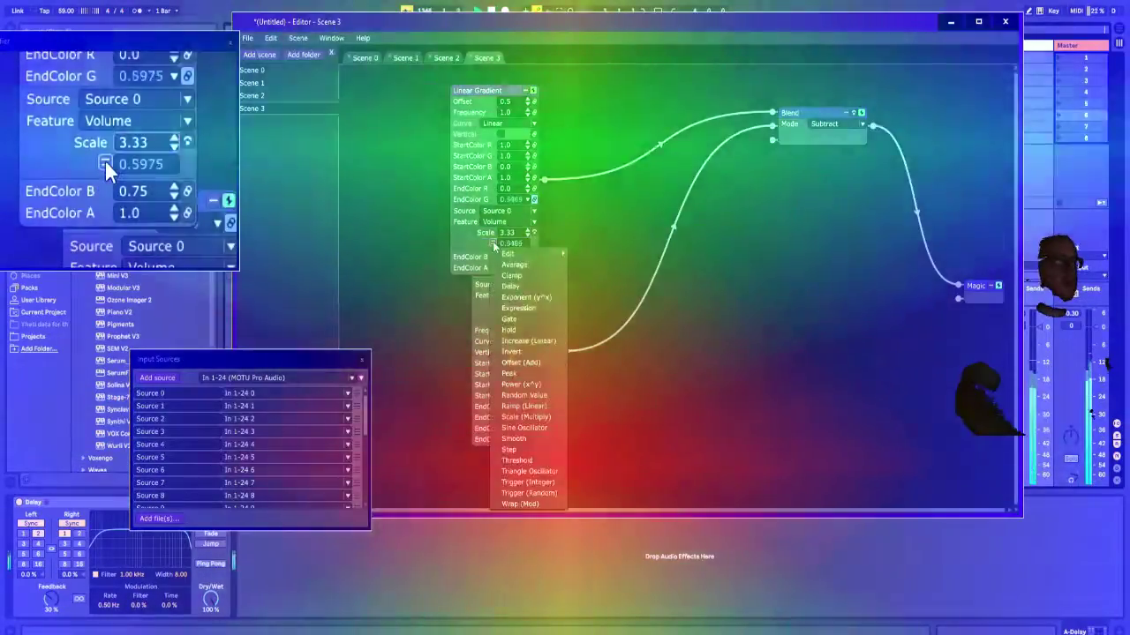
{"action": "left_click", "coordinate": [513, 439]}
{"action": "left_click_drag", "start_coordinate": [507, 247], "coordinate": [514, 230]}
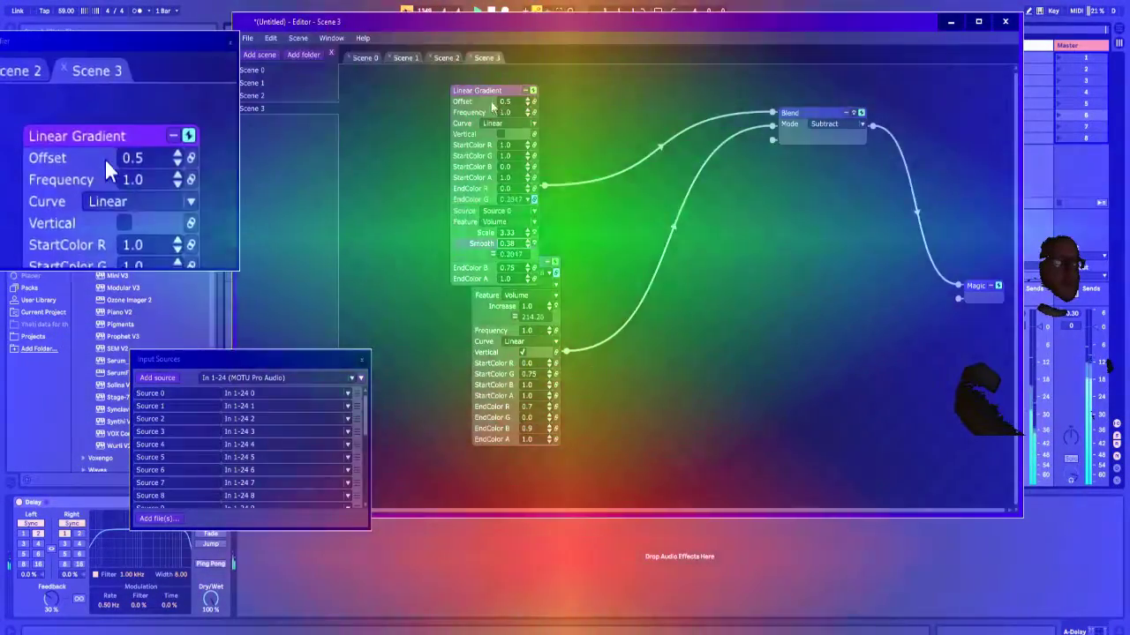
Step: Spread the two gradient modules apart and set Frequency to 2.7 on the vertical gradient and 6.2 on the first one
{"action": "left_click_drag", "start_coordinate": [484, 90], "coordinate": [377, 72]}
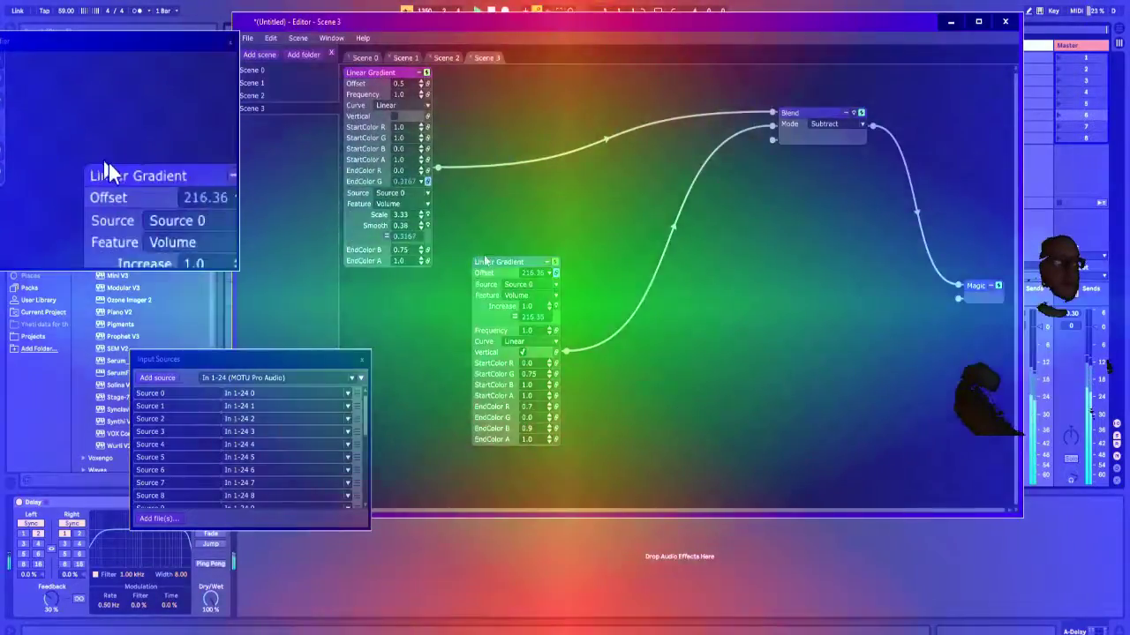
{"action": "left_click_drag", "start_coordinate": [494, 262], "coordinate": [474, 276]}
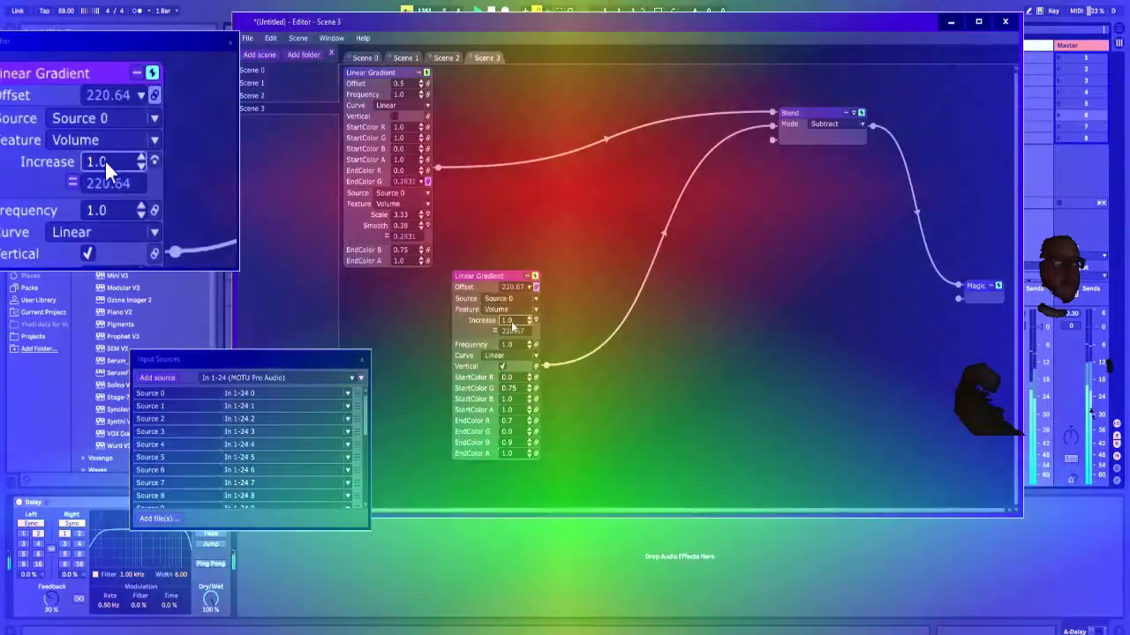
{"action": "left_click_drag", "start_coordinate": [516, 348], "coordinate": [522, 327]}
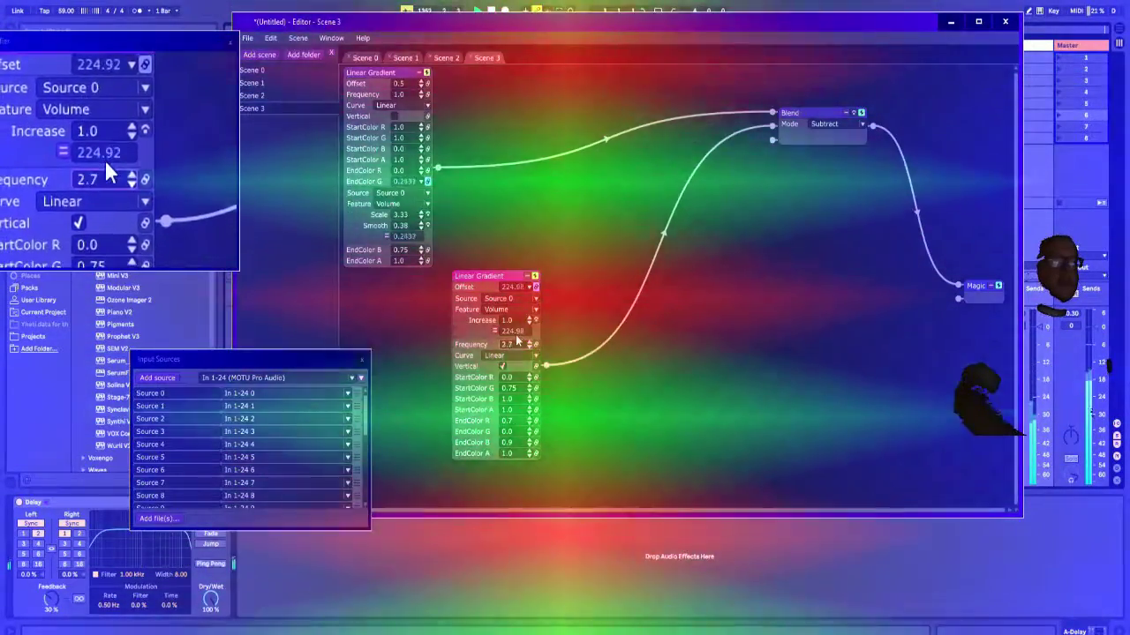
{"action": "left_click_drag", "start_coordinate": [421, 94], "coordinate": [433, 64]}
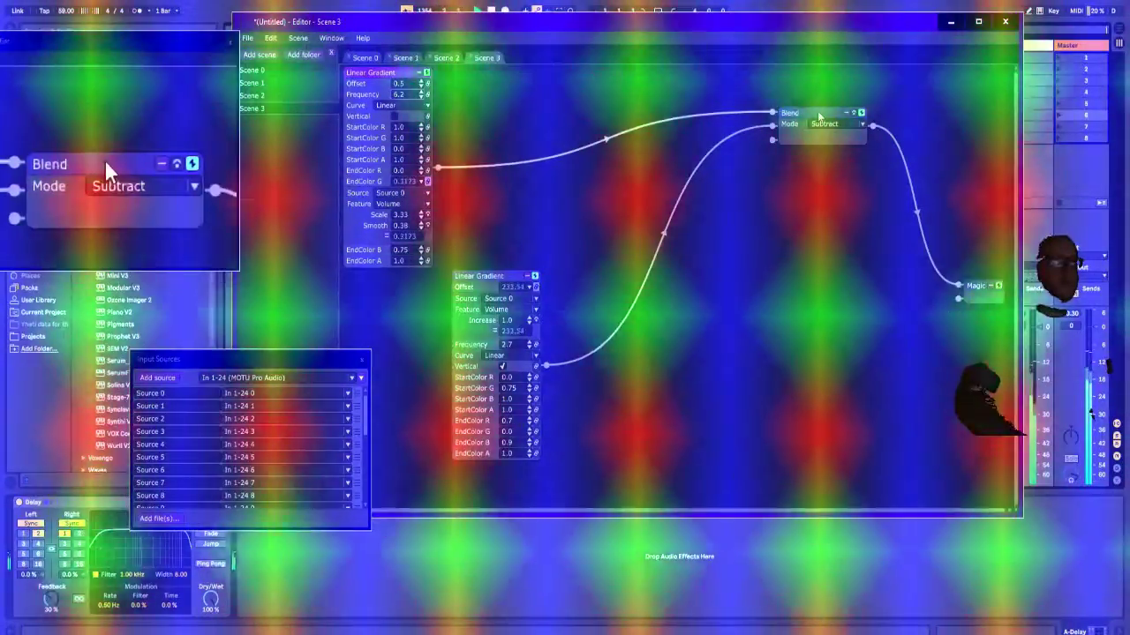
Step: Move the Blend module away from Magic and insert an ISF Glitch Pixel Shifter between them
{"action": "left_click_drag", "start_coordinate": [749, 117], "coordinate": [735, 118]}
{"action": "right_click", "coordinate": [749, 132]}
{"action": "mouse_move", "coordinate": [803, 140]}
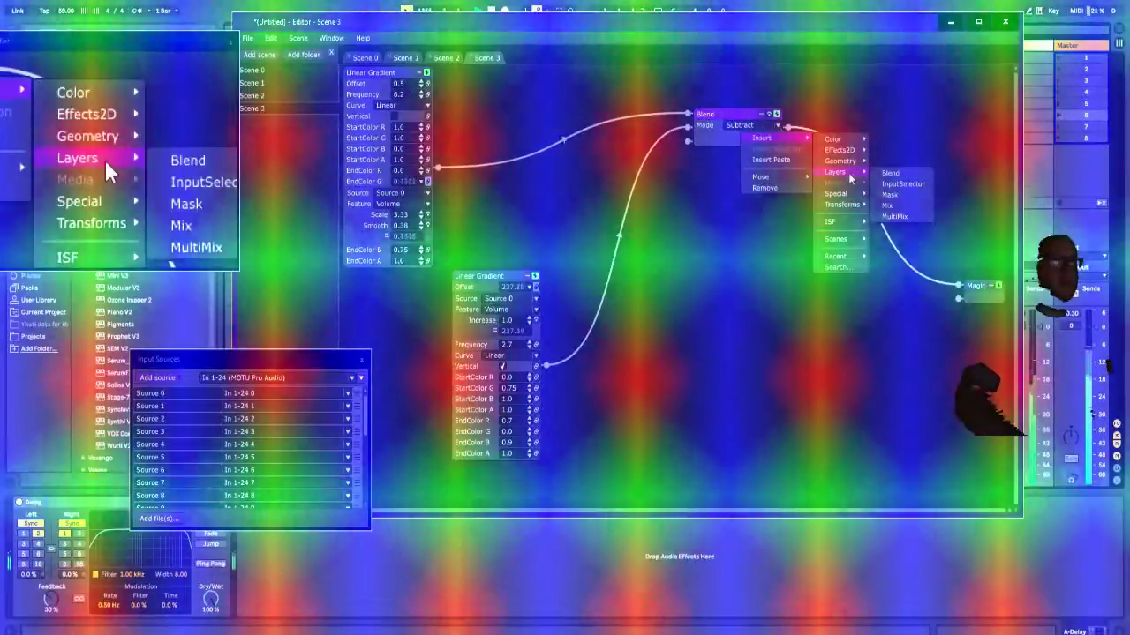
{"action": "mouse_move", "coordinate": [849, 164]}
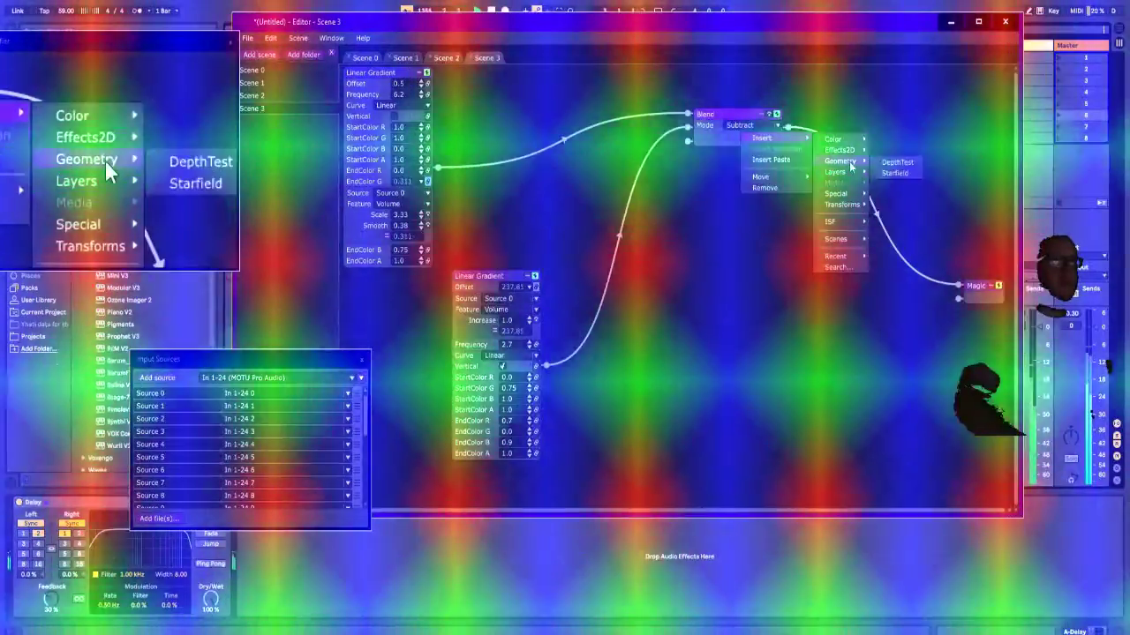
{"action": "mouse_move", "coordinate": [847, 207]}
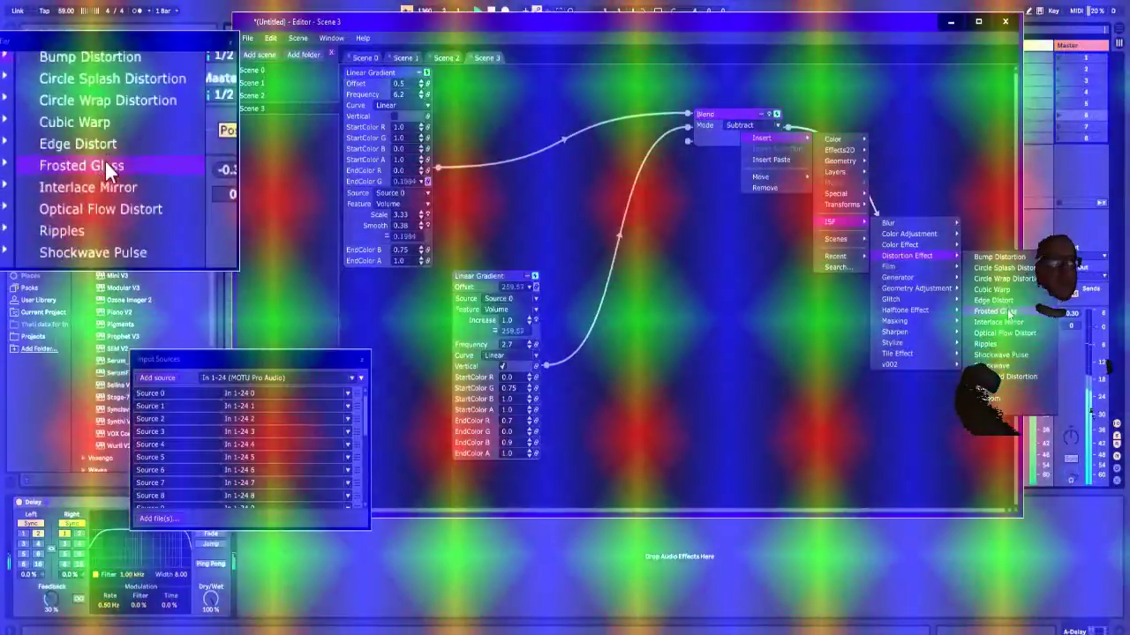
{"action": "left_click", "coordinate": [1013, 346]}
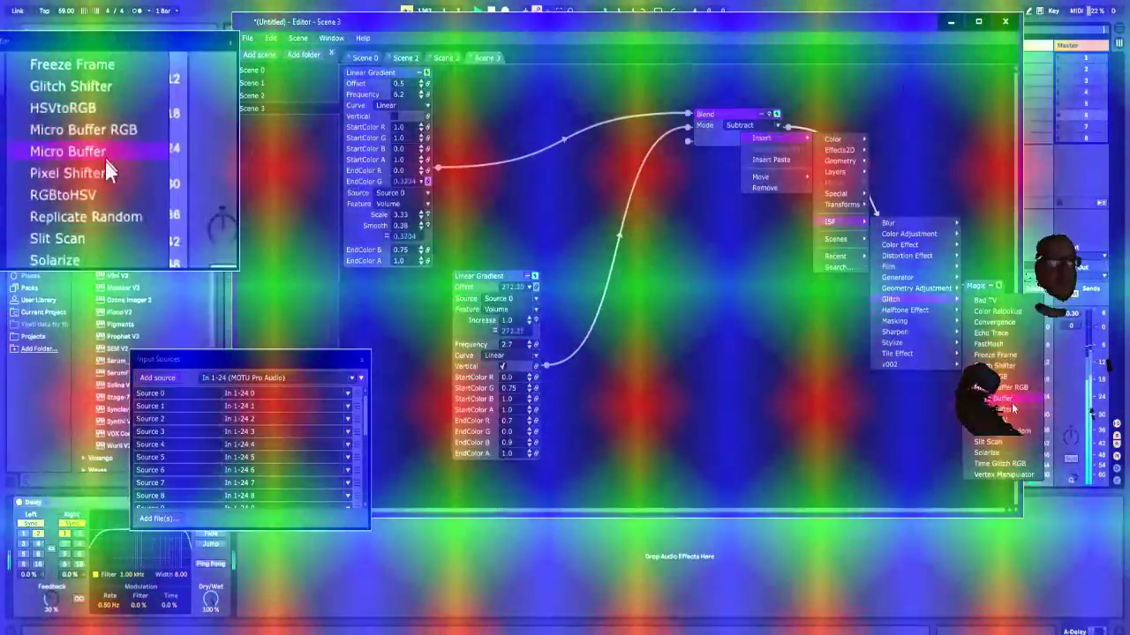
{"action": "left_click", "coordinate": [997, 409]}
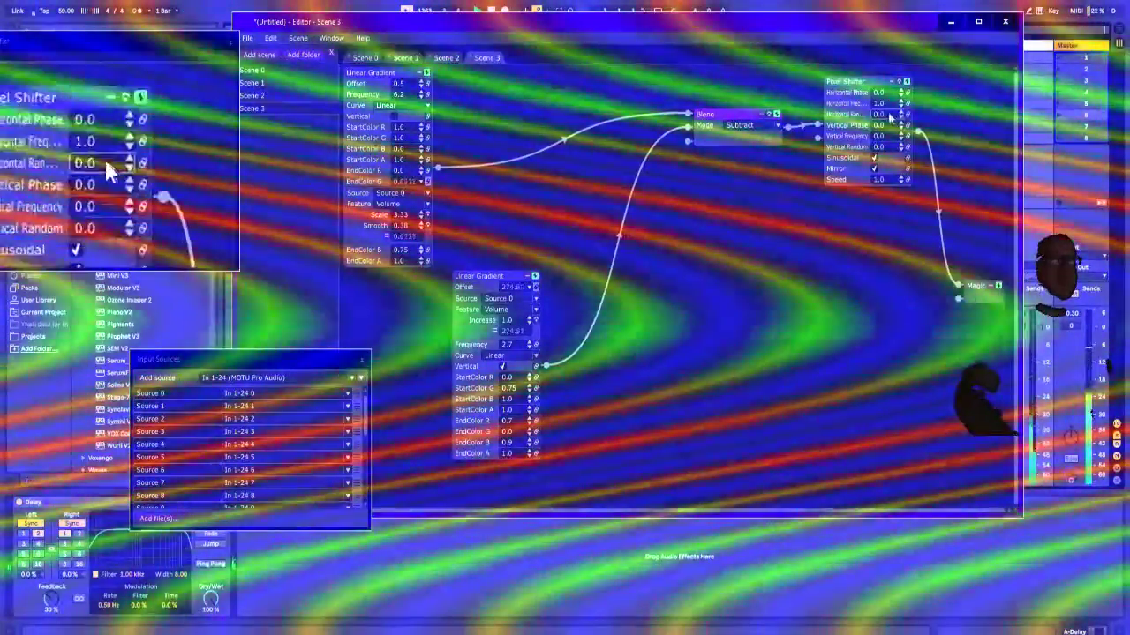
Step: Set the Pixel Shifter's Horizontal Frequency to -0.2 and Vertical Frequency to 0.4, and move the module slightly closer to Blend
{"action": "left_click_drag", "start_coordinate": [883, 98], "coordinate": [891, 113]}
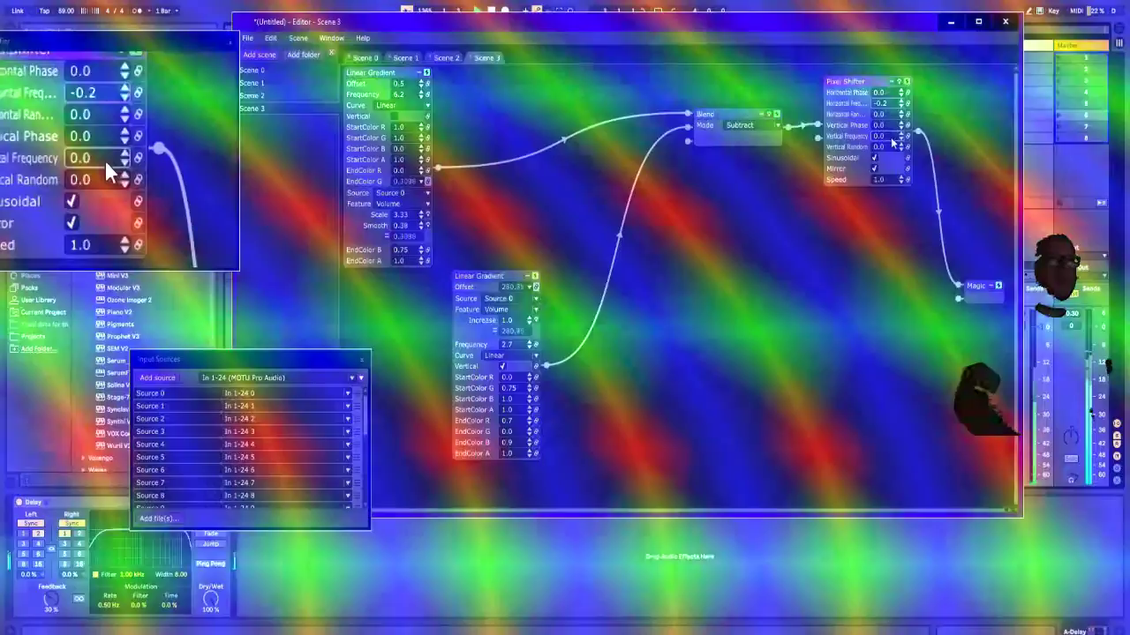
{"action": "left_click_drag", "start_coordinate": [893, 140], "coordinate": [893, 132]}
{"action": "scroll", "coordinate": [896, 138], "scroll_direction": "down", "scroll_amount": 1}
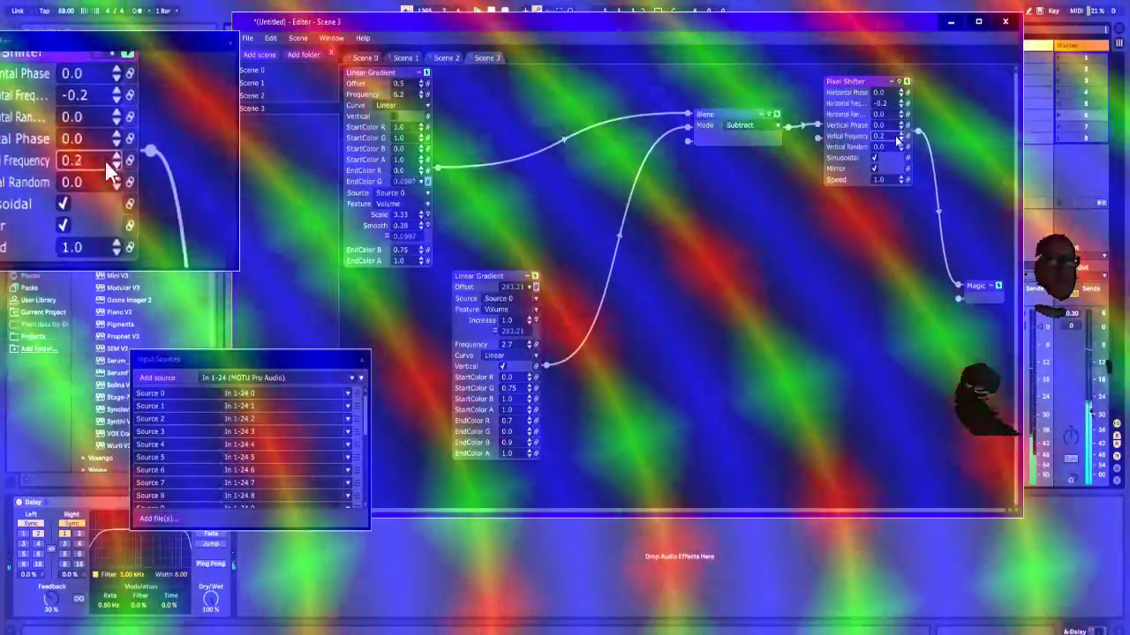
{"action": "scroll", "coordinate": [898, 139], "scroll_direction": "down", "scroll_amount": 1}
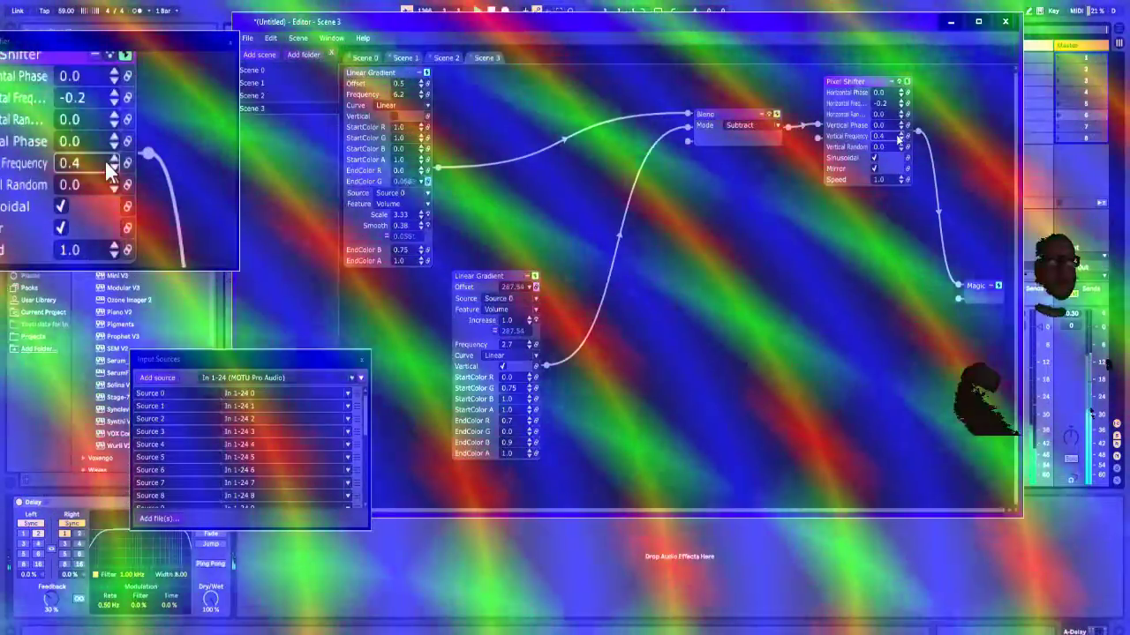
{"action": "scroll", "coordinate": [897, 139], "scroll_direction": "up", "scroll_amount": 2}
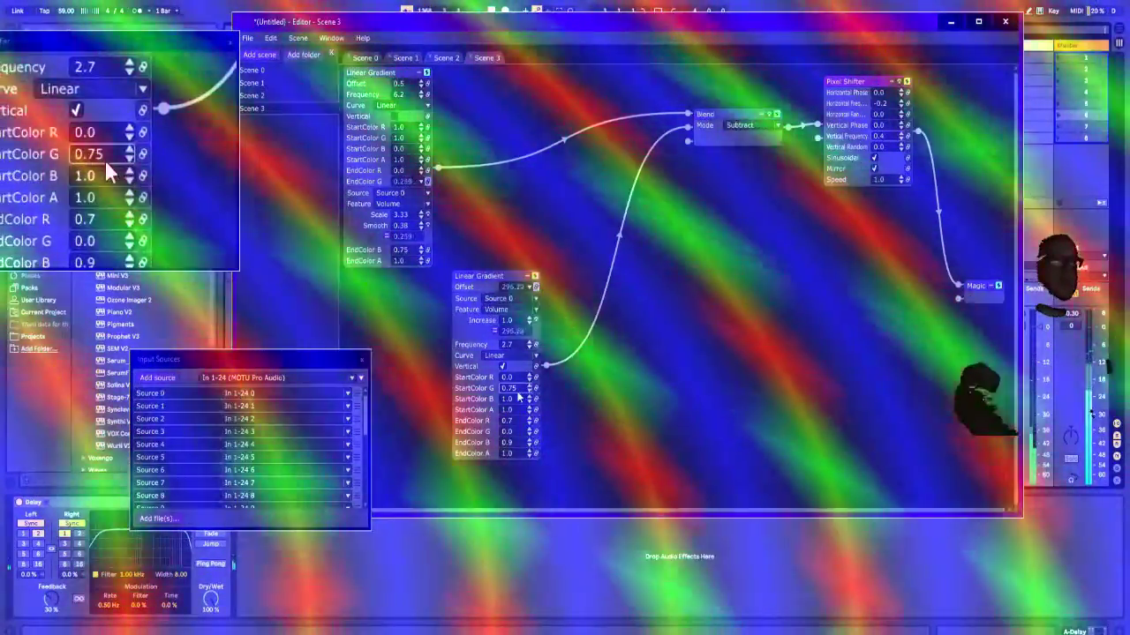
{"action": "left_click_drag", "start_coordinate": [844, 81], "coordinate": [828, 110]}
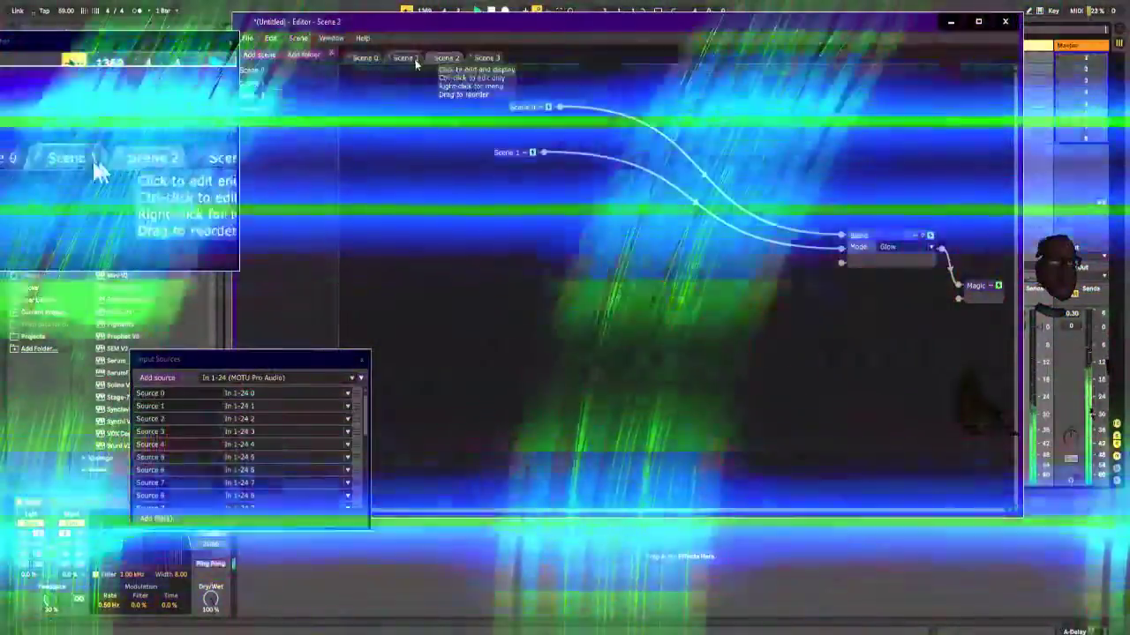
Step: Display Scene 1 to review its look and return to Scene 3
{"action": "left_click", "coordinate": [404, 57]}
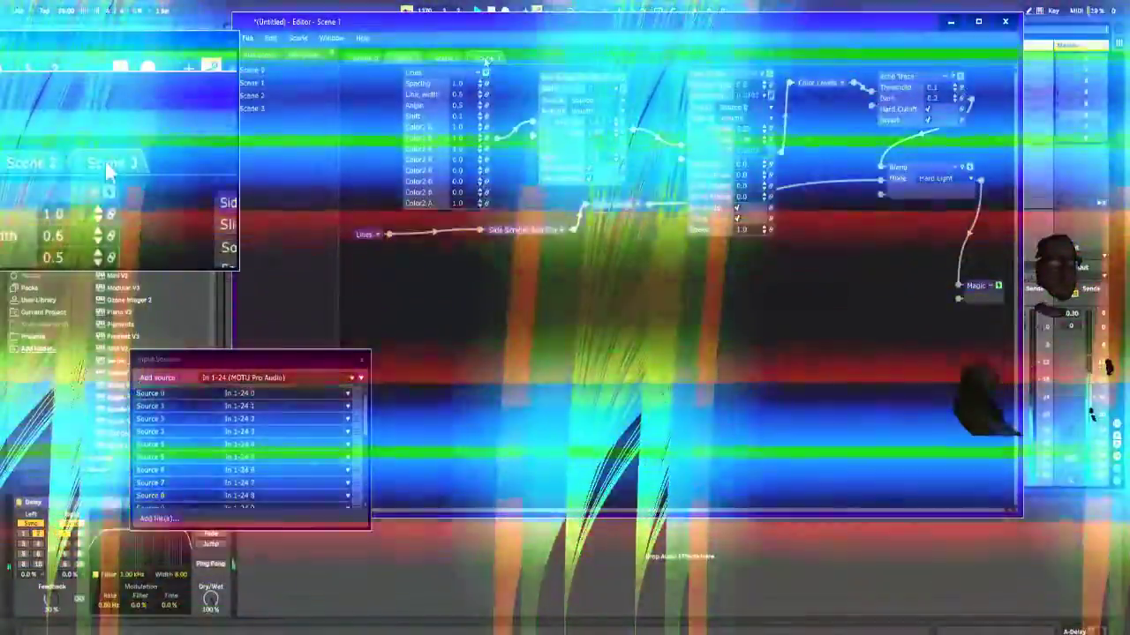
{"action": "left_click", "coordinate": [484, 57]}
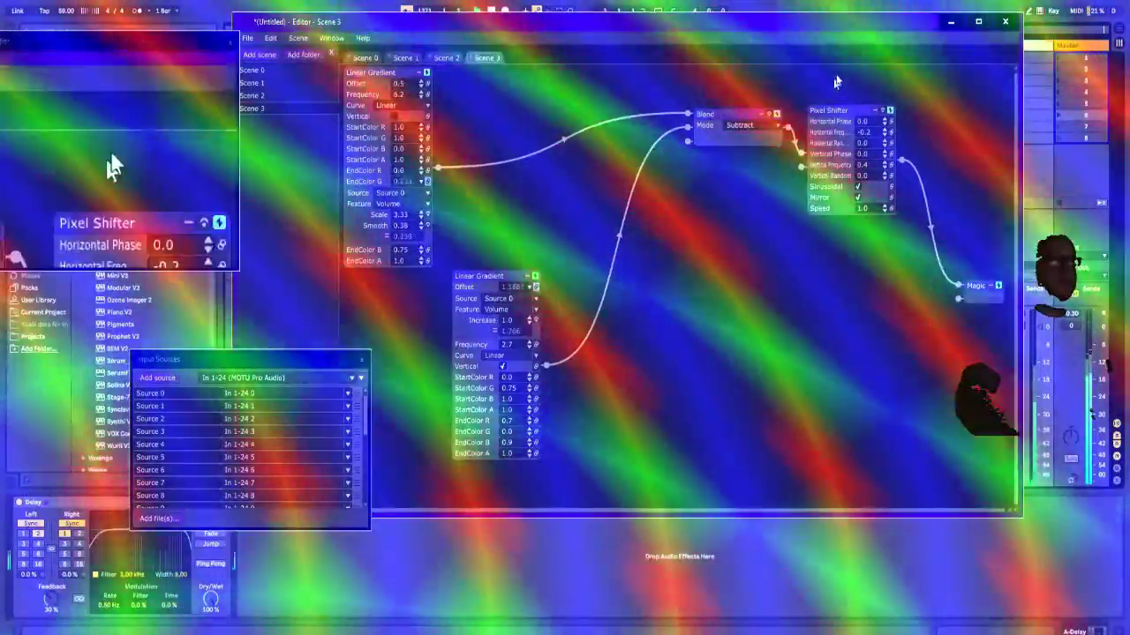
Step: Make room after the Pixel Shifter, insert a second Blend before Magic, and feed Scene 2 into its second input
{"action": "left_click_drag", "start_coordinate": [830, 110], "coordinate": [734, 91]}
{"action": "right_click", "coordinate": [858, 150]}
{"action": "mouse_move", "coordinate": [846, 155]}
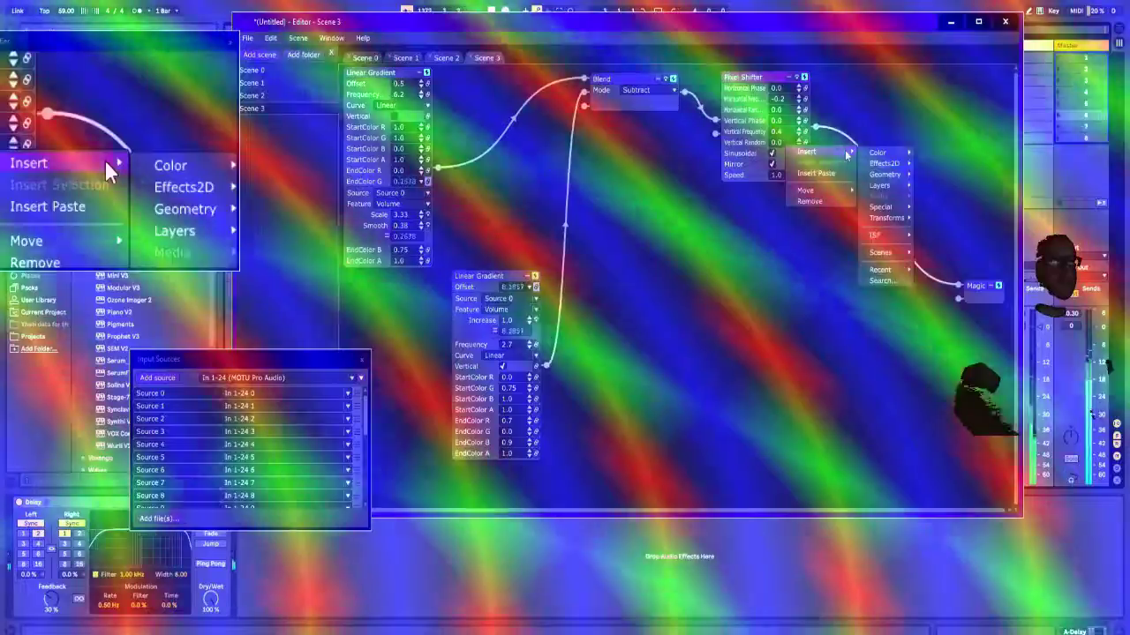
{"action": "left_click", "coordinate": [934, 186]}
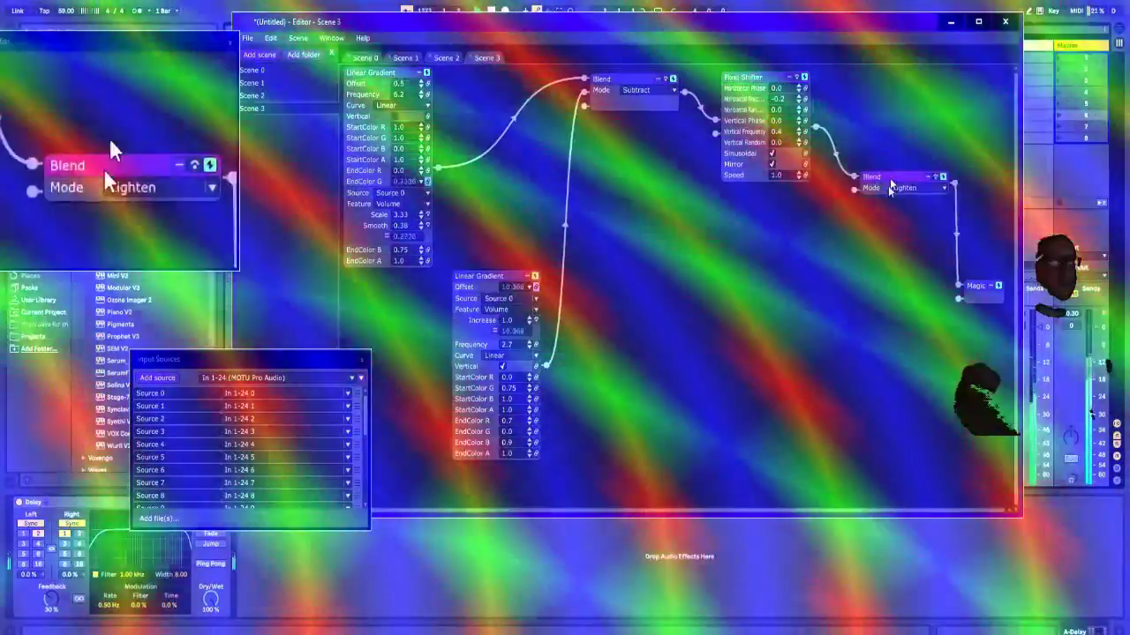
{"action": "mouse_move", "coordinate": [657, 311]}
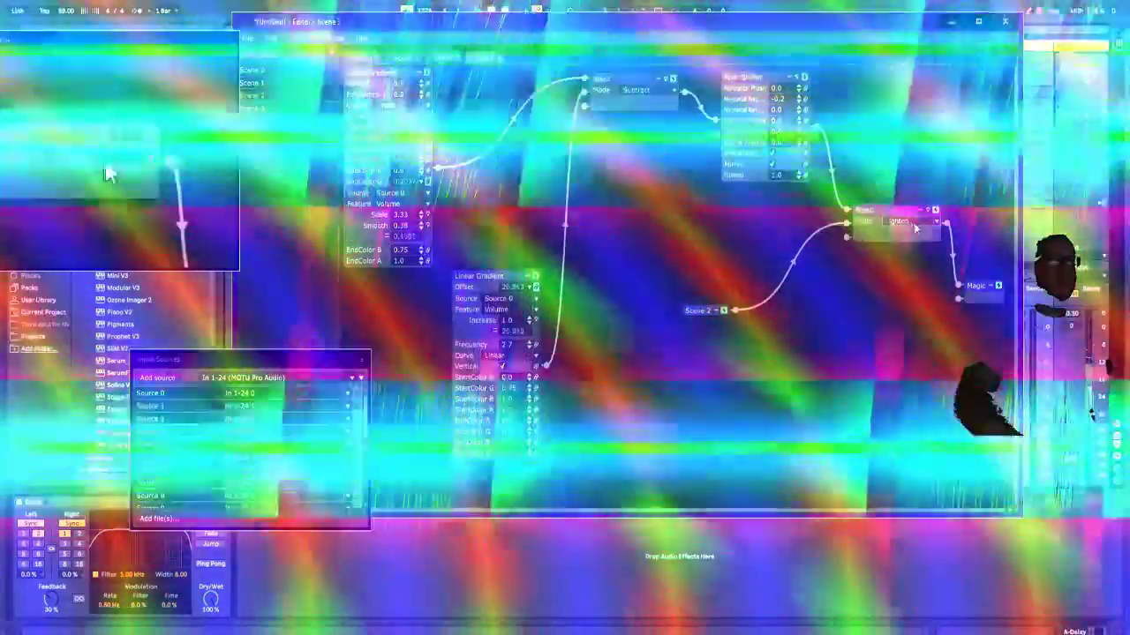
Step: Audition the second Blend's modes in order from Darken through Luminosity to compare their effect on the output
{"action": "left_click", "coordinate": [915, 226]}
{"action": "left_click", "coordinate": [917, 399]}
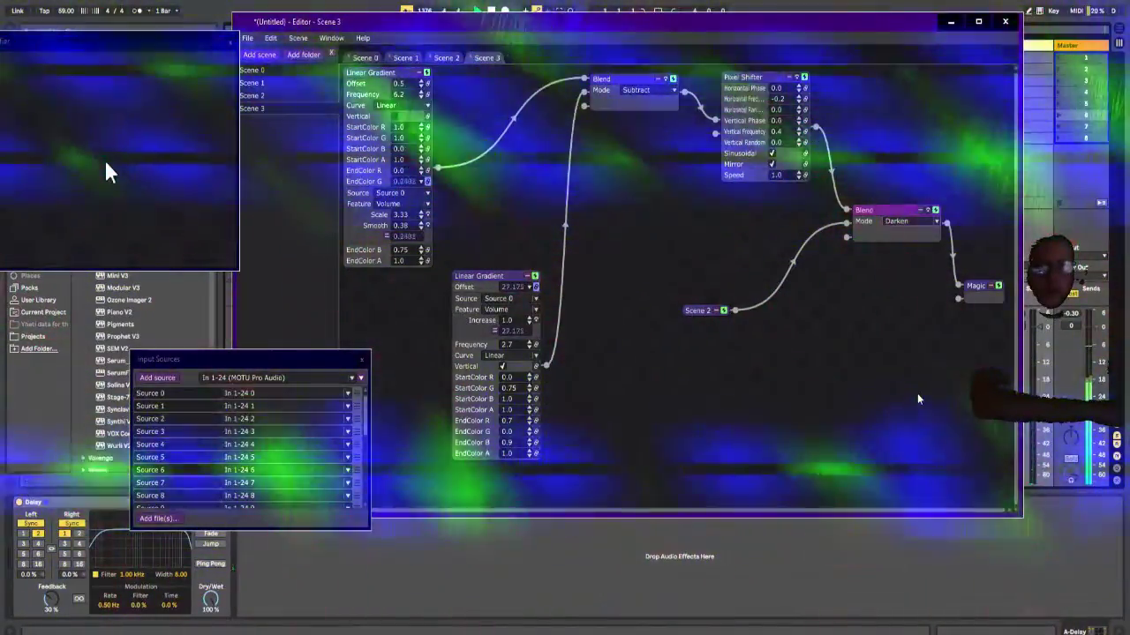
{"action": "key", "text": "Down"}
{"action": "key", "text": "Down"}
{"action": "key", "text": "Down"}
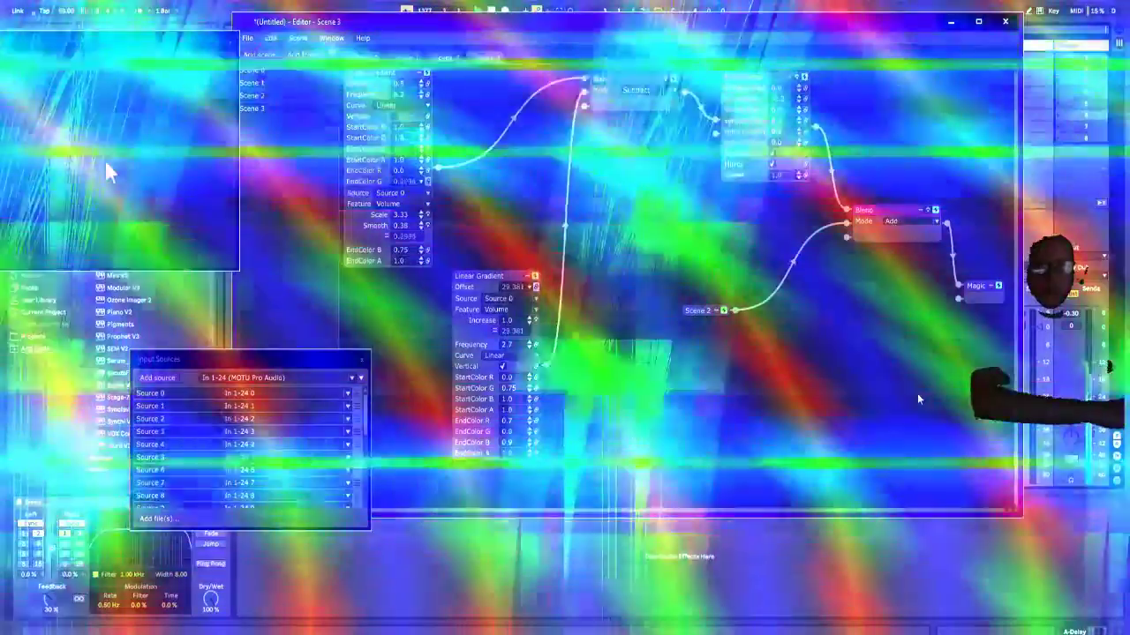
{"action": "key", "text": "Down"}
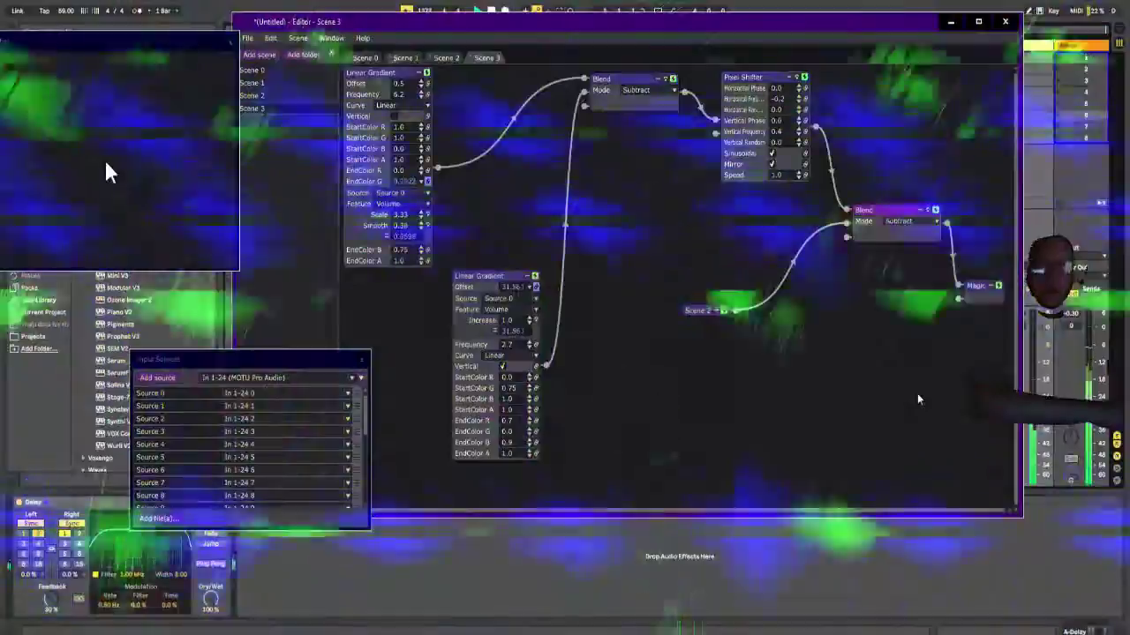
{"action": "key", "text": "Down"}
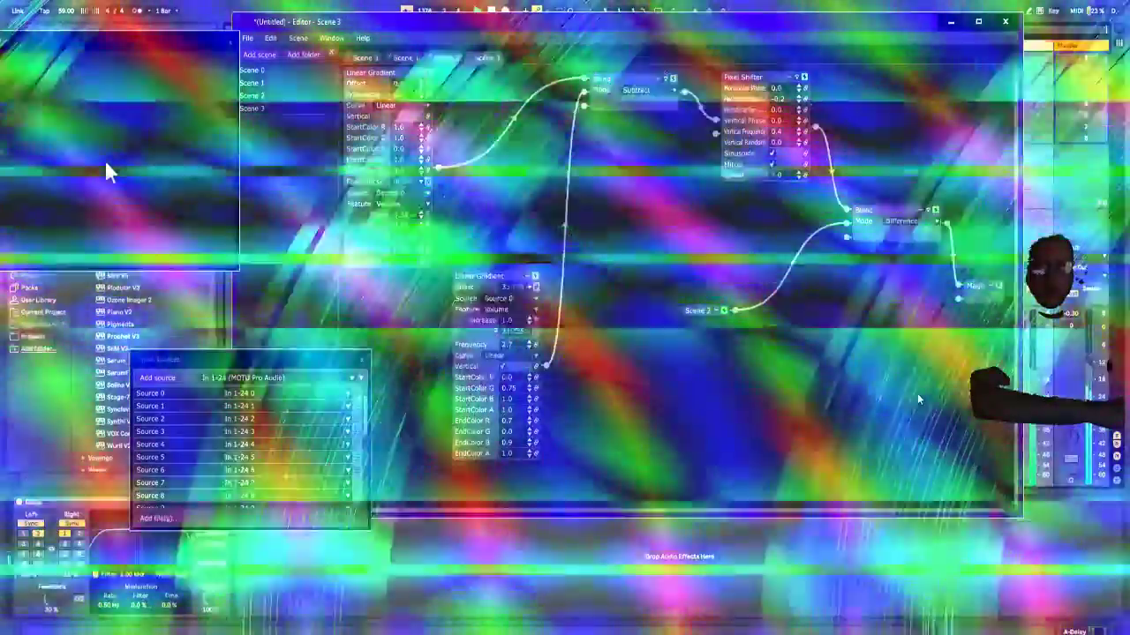
{"action": "key", "text": "Down"}
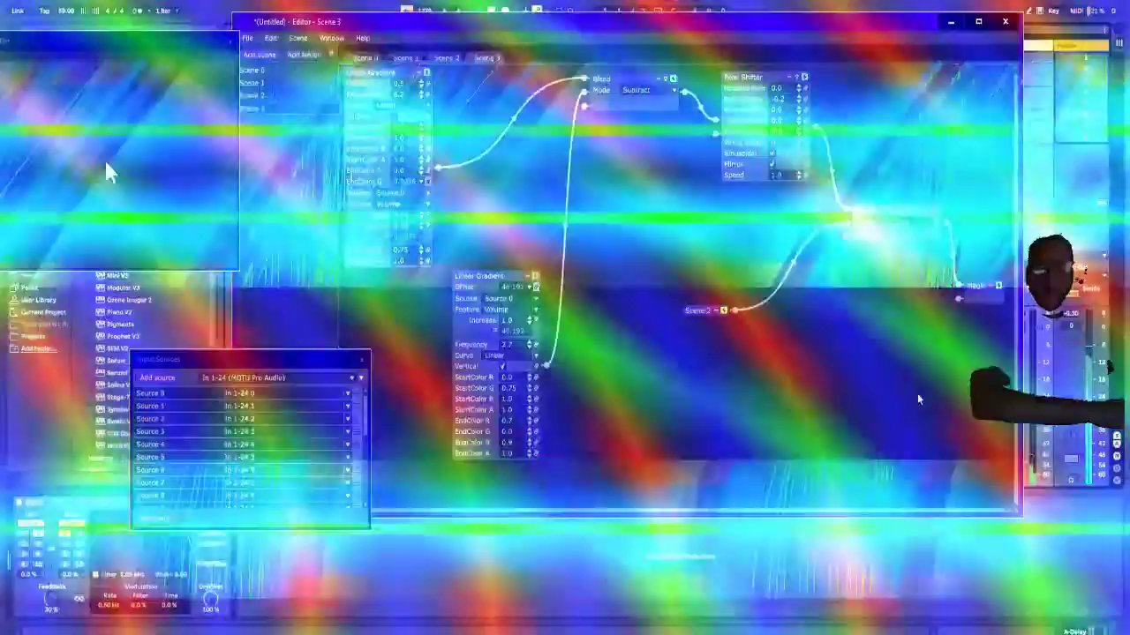
{"action": "key", "text": "Down"}
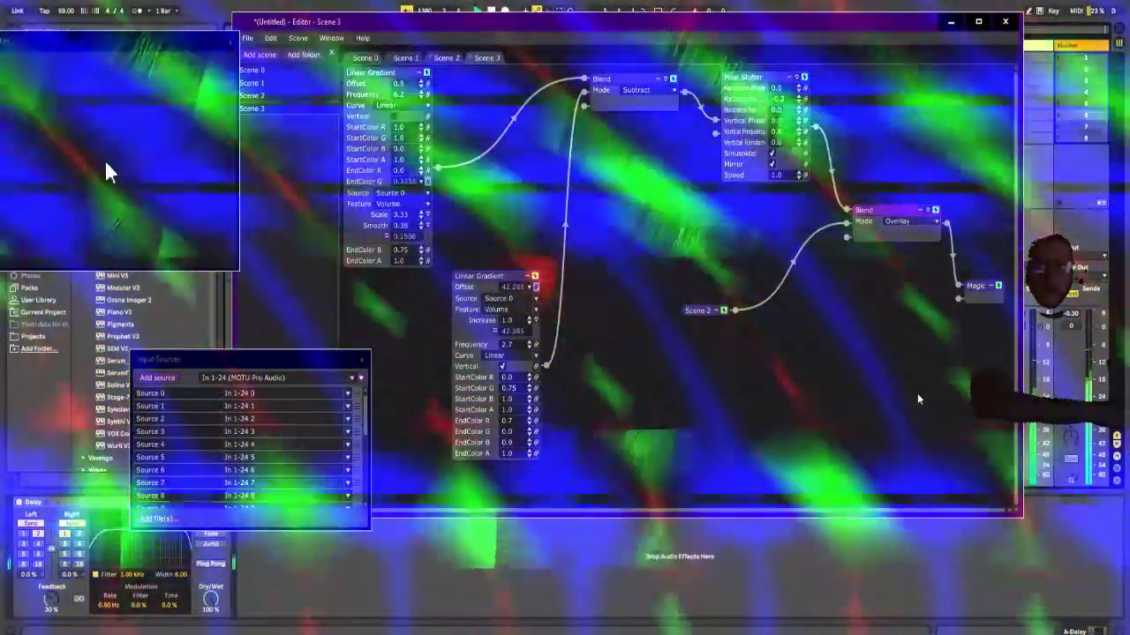
{"action": "key", "text": "Down"}
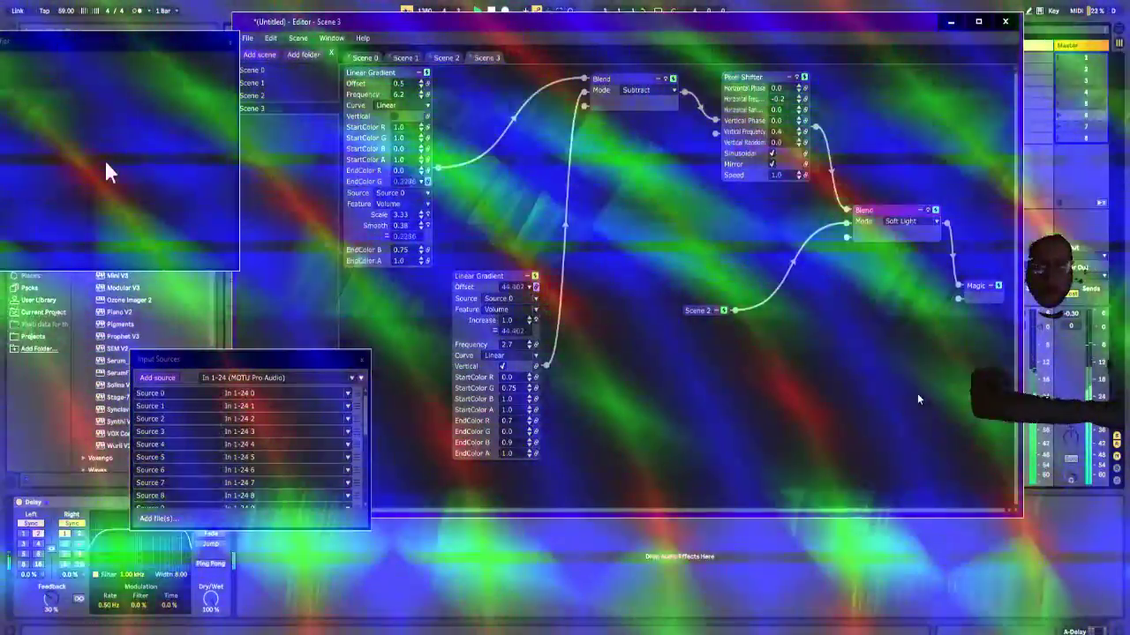
{"action": "key", "text": "Down"}
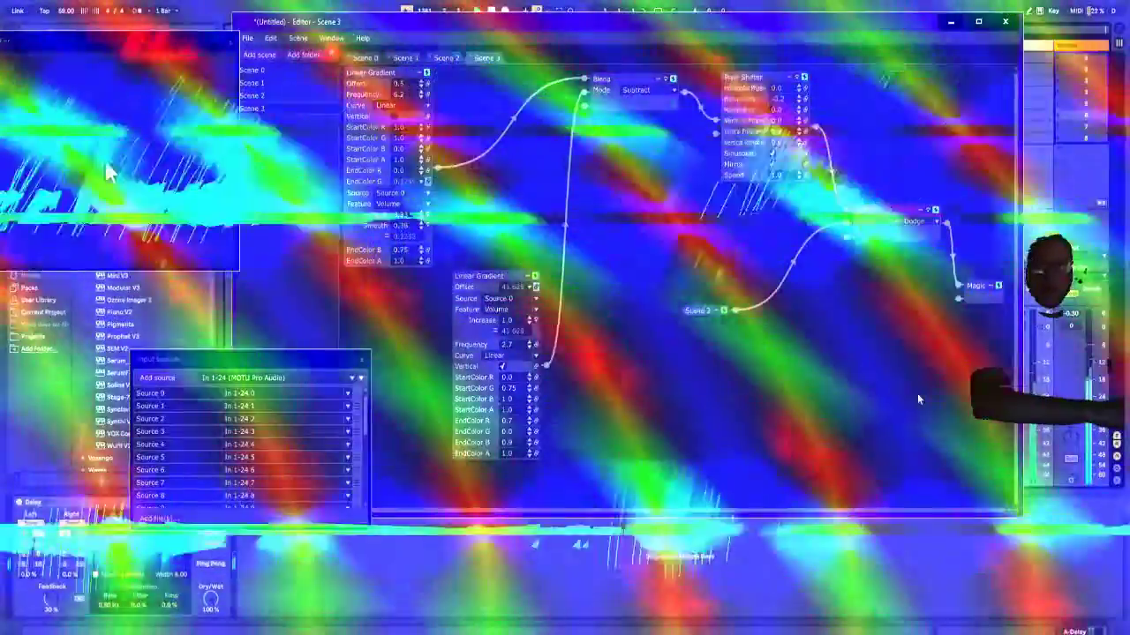
{"action": "key", "text": "Down"}
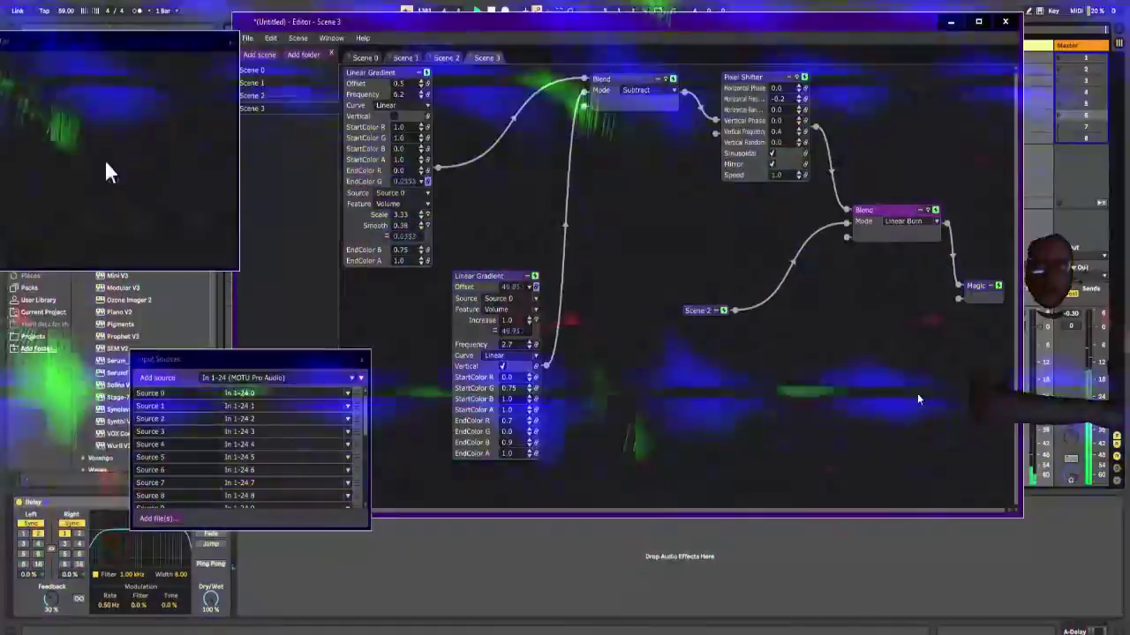
{"action": "key", "text": "Down"}
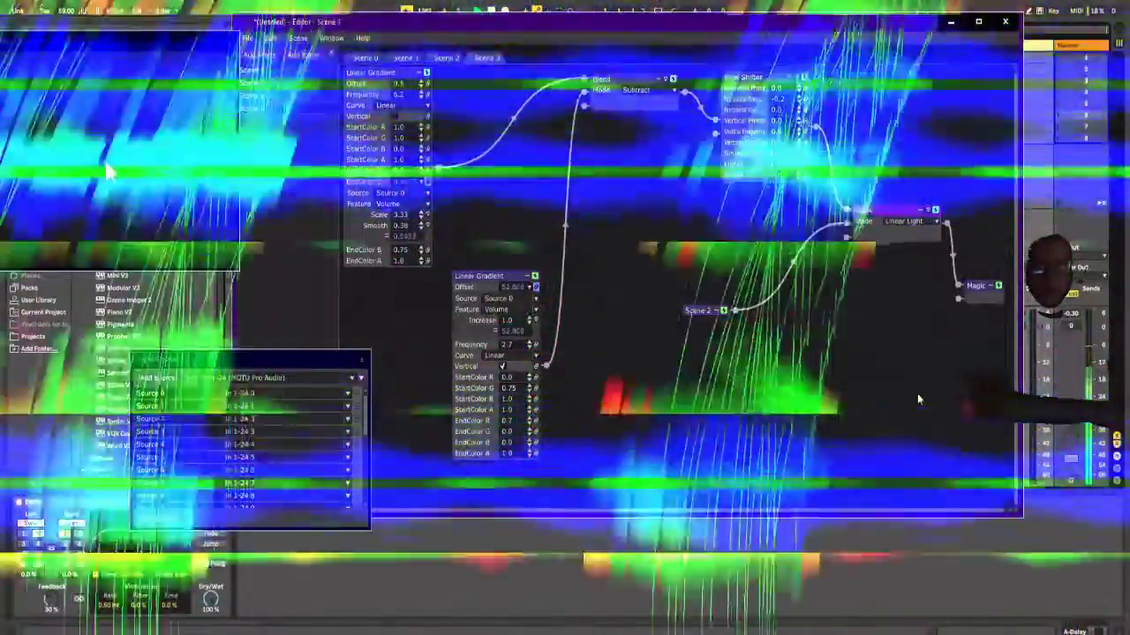
{"action": "key", "text": "Down"}
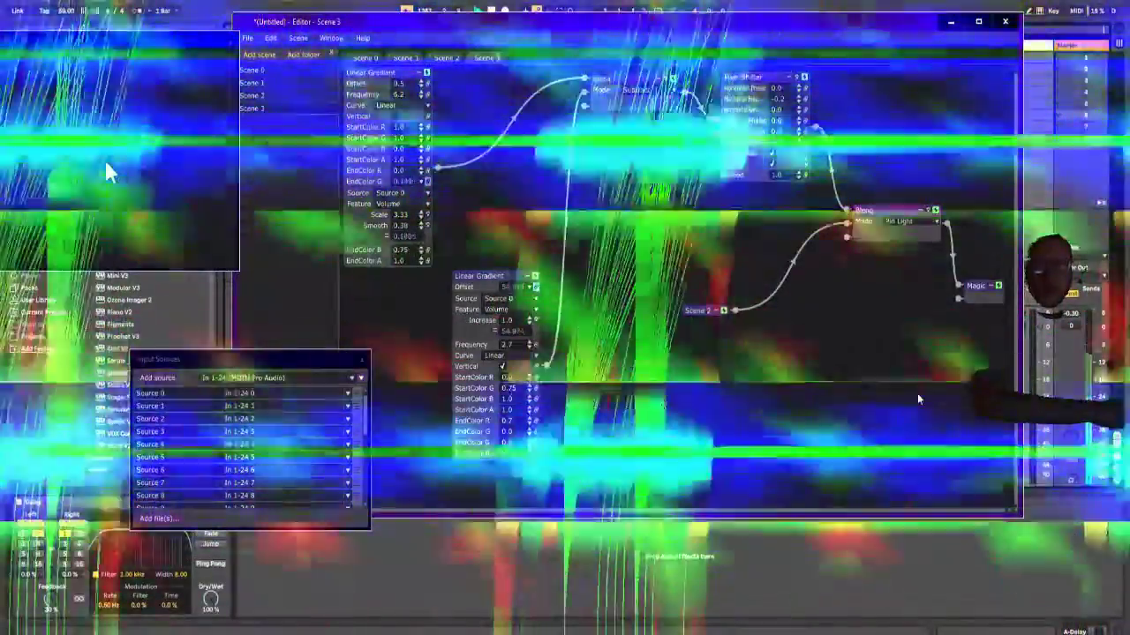
{"action": "key", "text": "Down"}
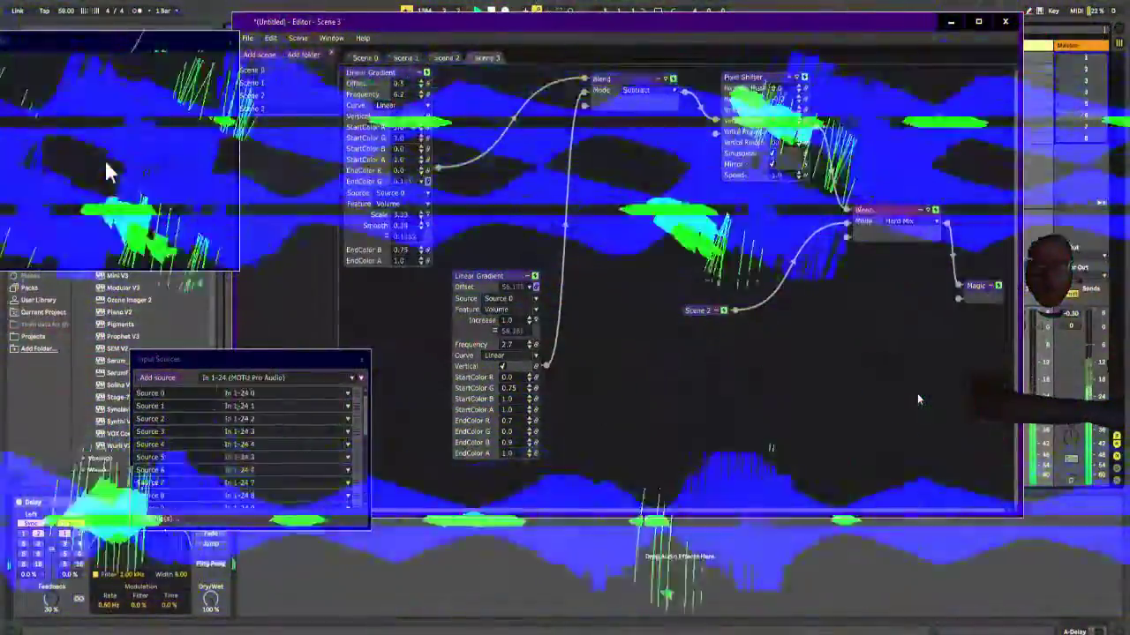
{"action": "key", "text": "Down"}
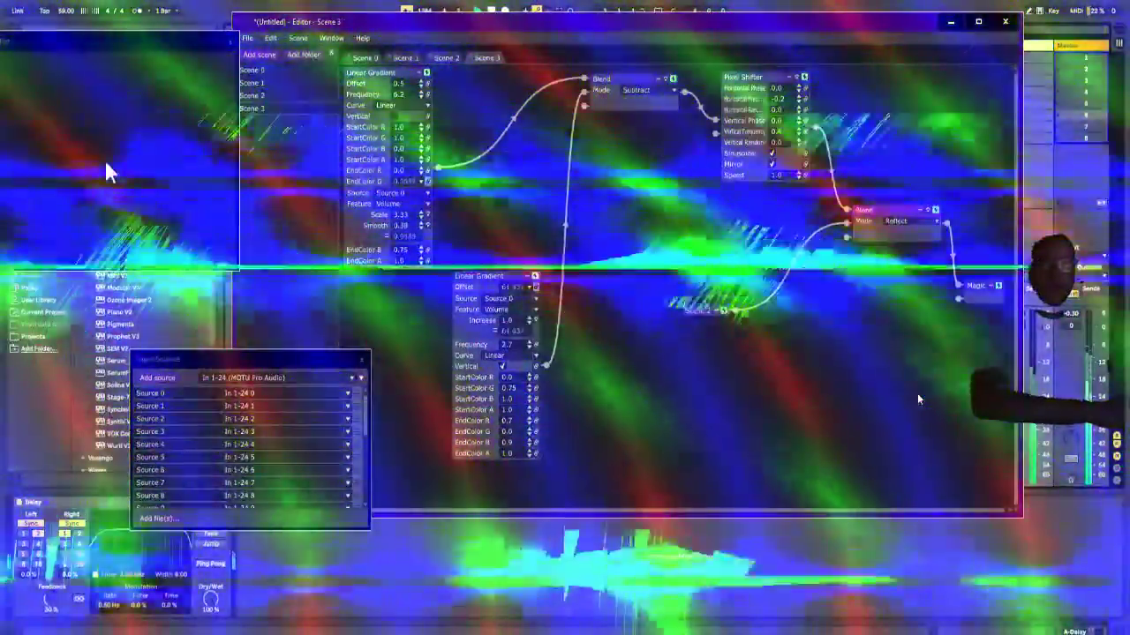
{"action": "key", "text": "Down"}
{"action": "key", "text": "Down"}
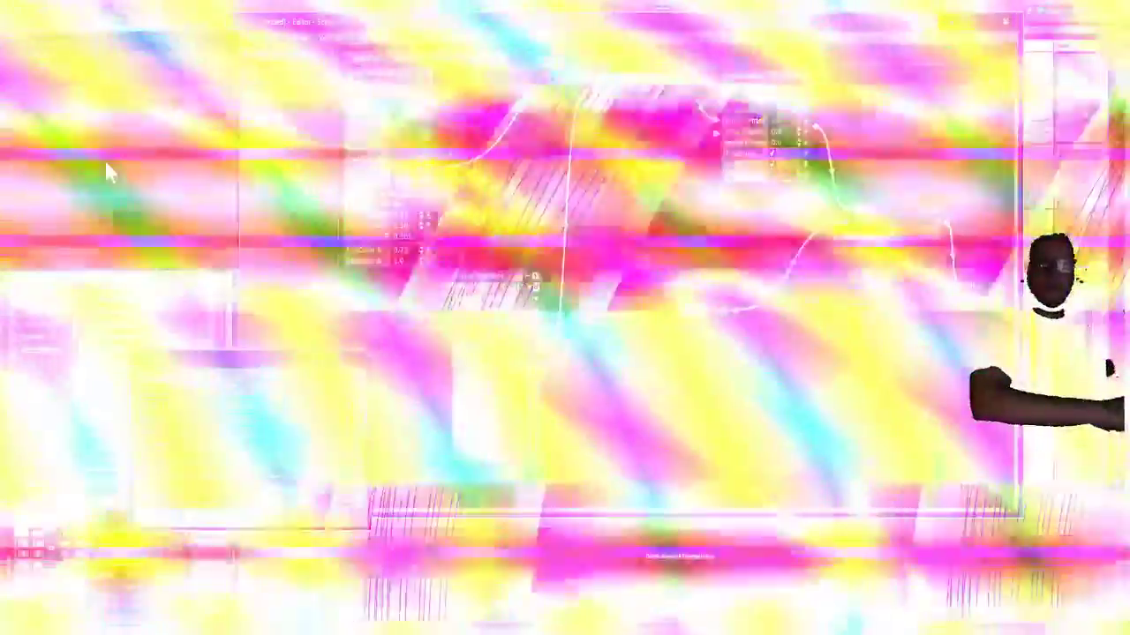
{"action": "key", "text": "Down"}
{"action": "key", "text": "Down"}
{"action": "key", "text": "Down"}
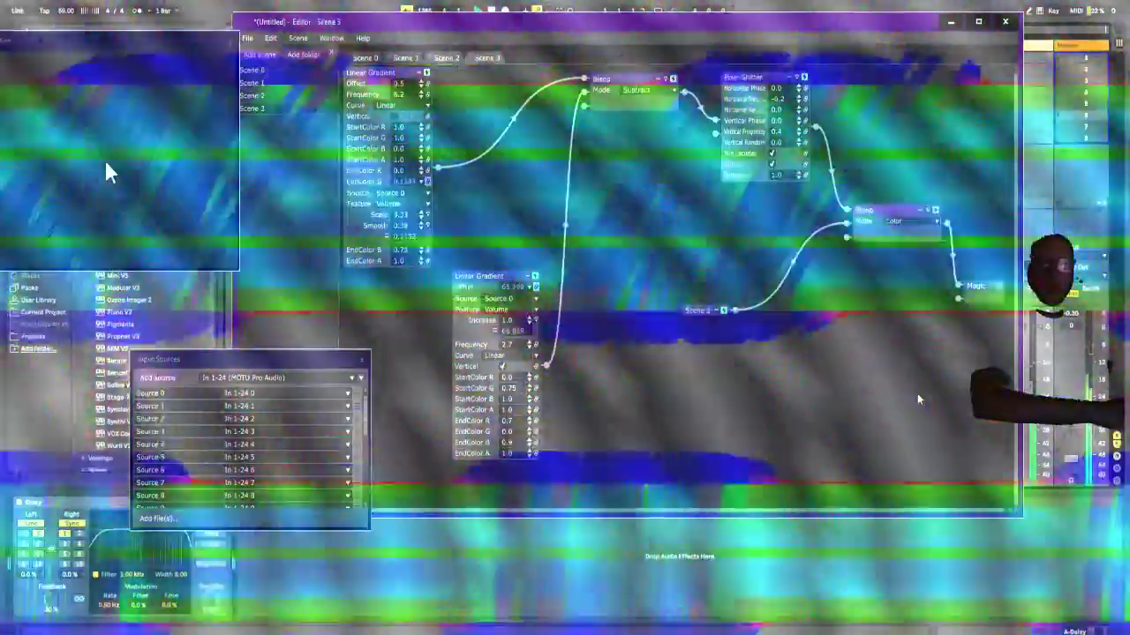
{"action": "key", "text": "Down"}
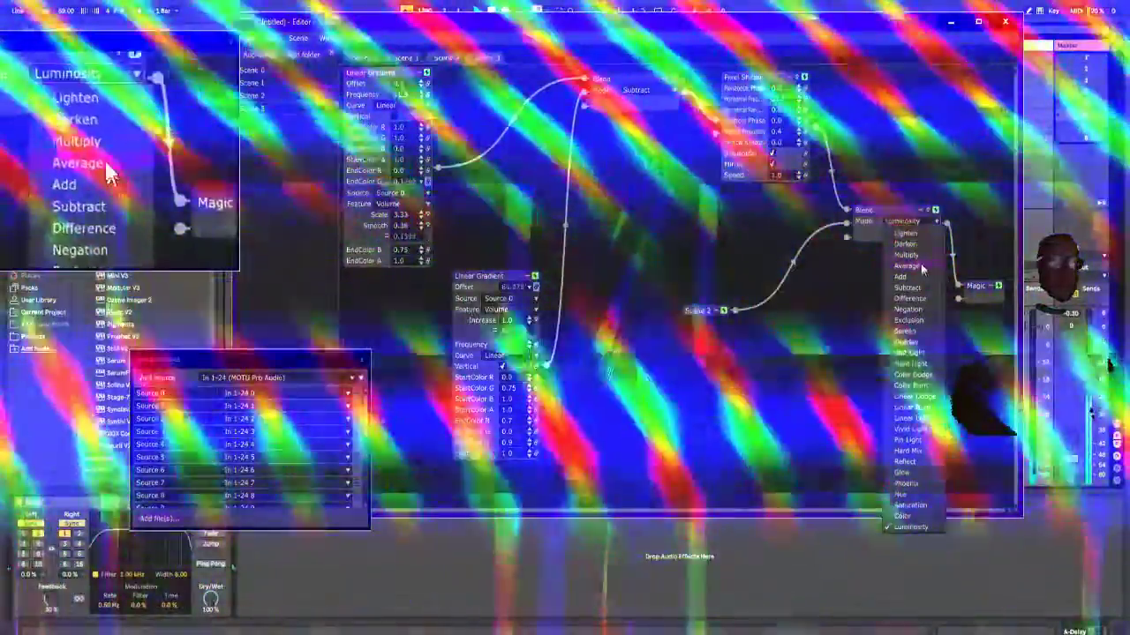
Step: Compare the second Blend's modes again starting from Multiply, and set its mode to Overlay
{"action": "left_click", "coordinate": [920, 250]}
{"action": "key", "text": "Down"}
{"action": "key", "text": "Down"}
{"action": "key", "text": "Down"}
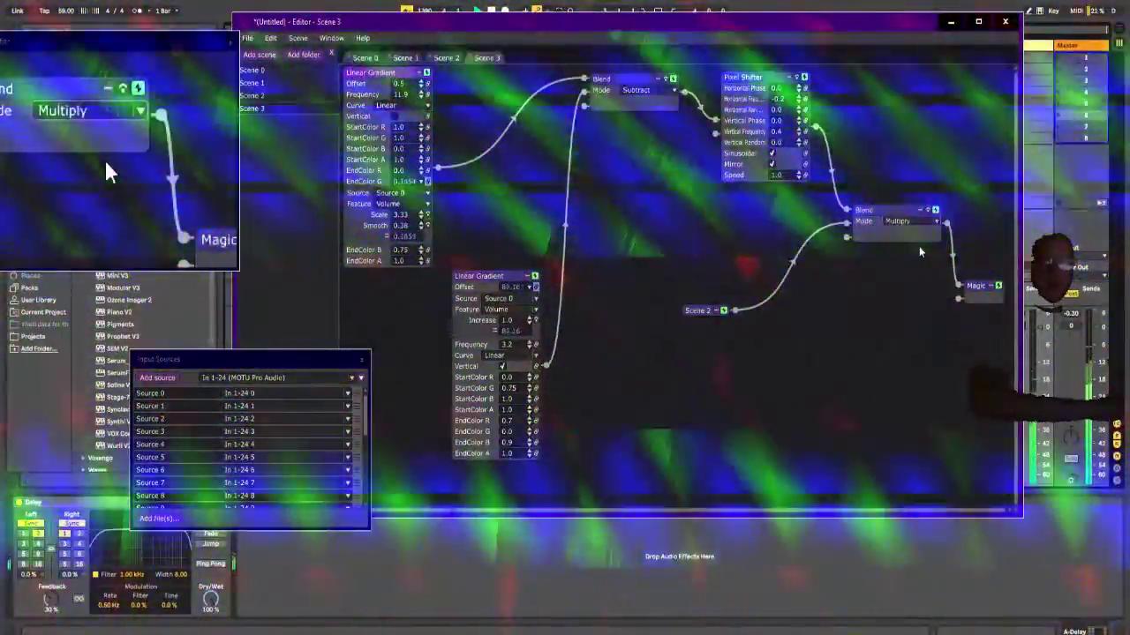
{"action": "key", "text": "Down"}
{"action": "key", "text": "Up"}
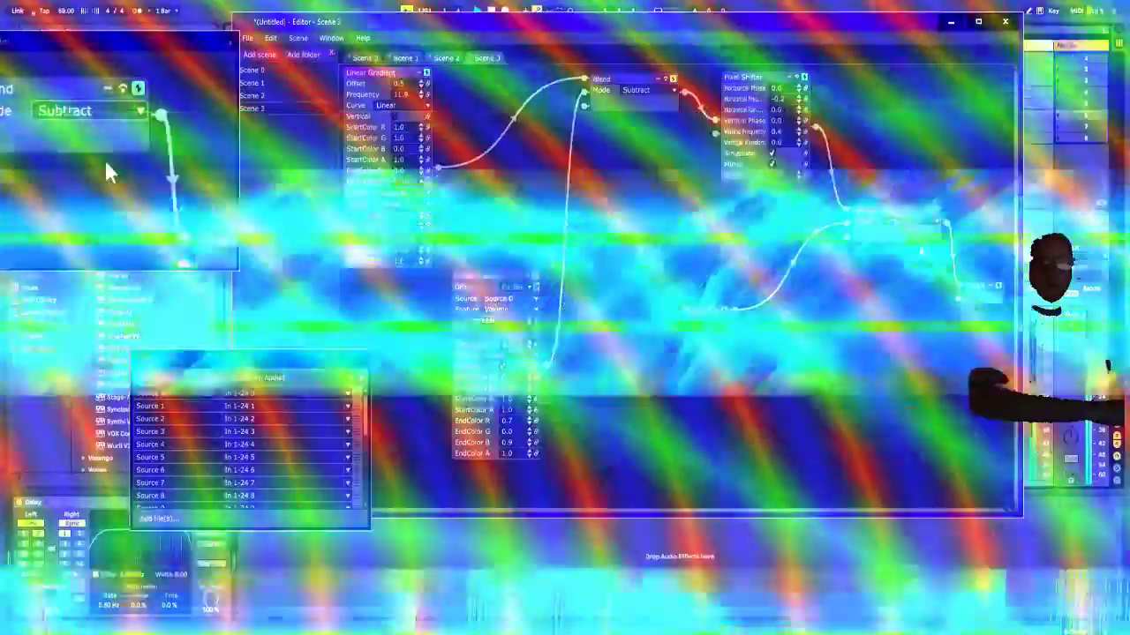
{"action": "key", "text": "Down"}
{"action": "key", "text": "Up"}
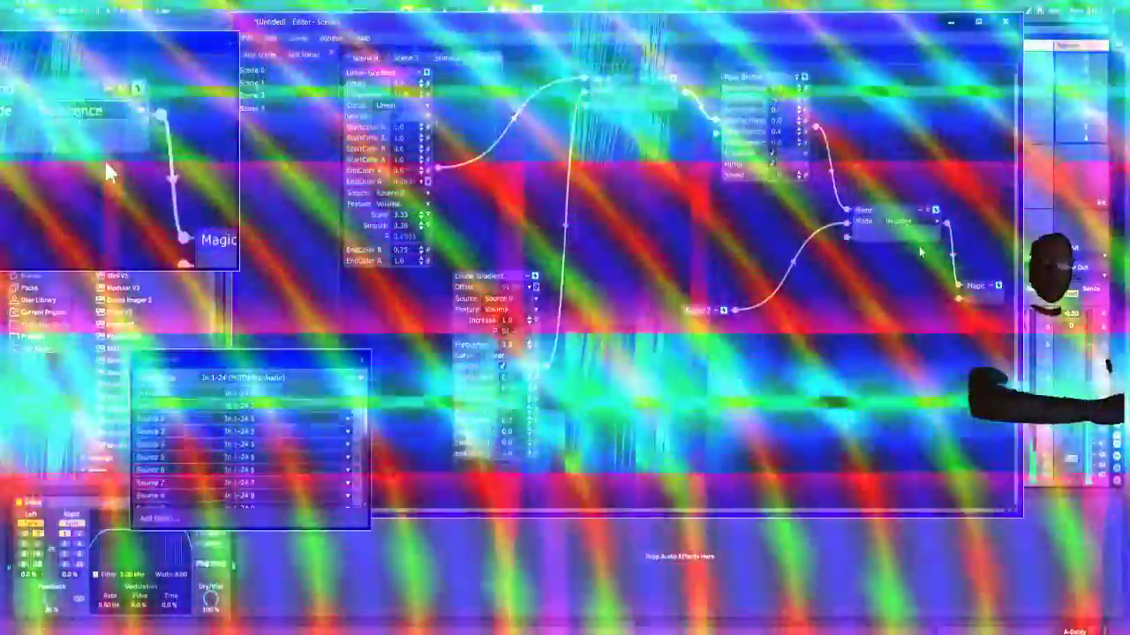
{"action": "key", "text": "Up"}
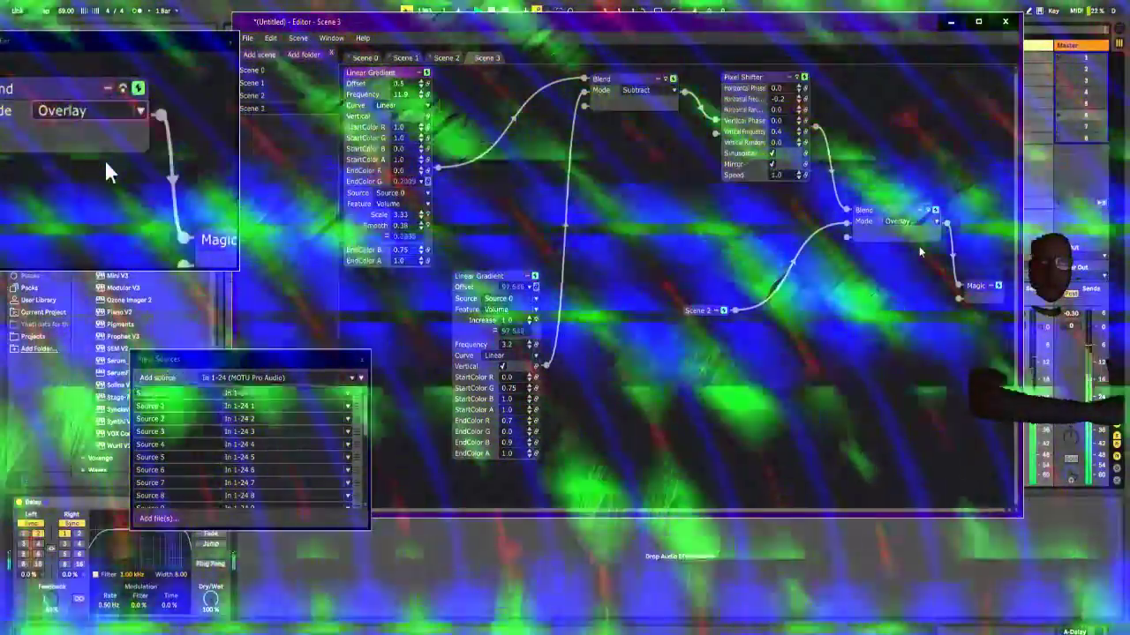
{"action": "key", "text": "Down"}
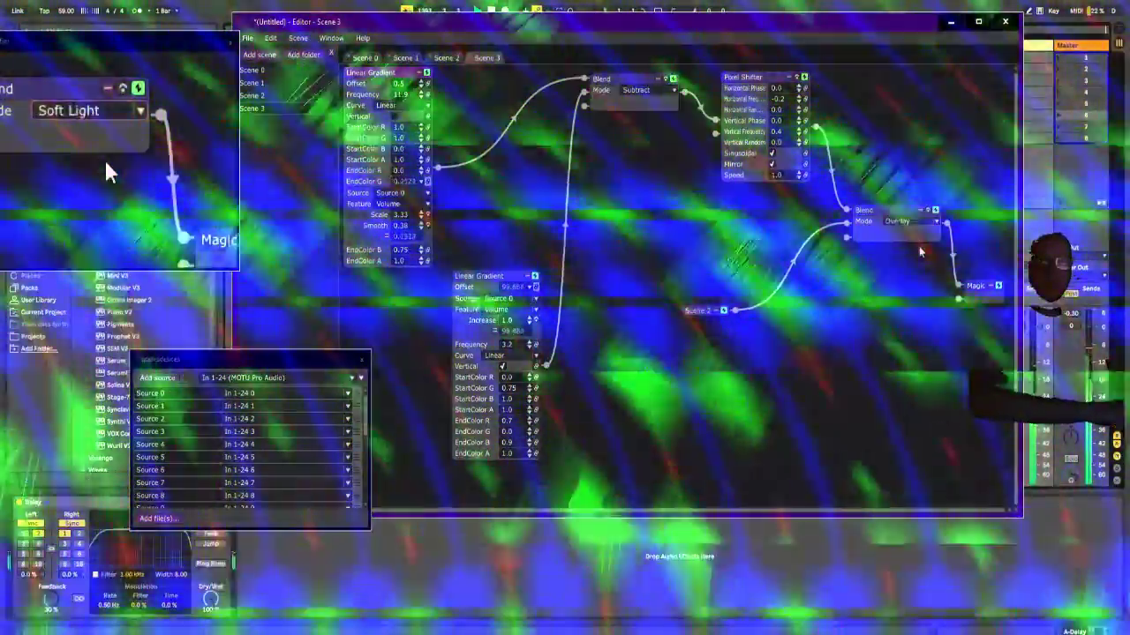
{"action": "key", "text": "Up"}
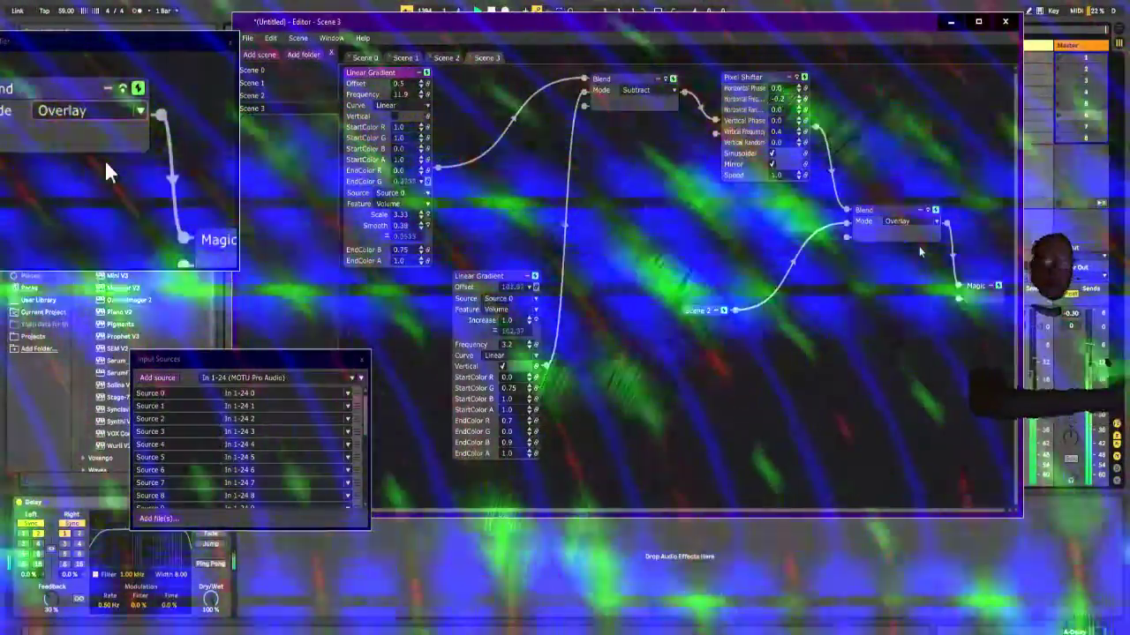
Step: Tidy the patch by collapsing the Pixel Shifter and moving it, Scene 2 and the second Blend closer to the first Blend
{"action": "left_click_drag", "start_coordinate": [709, 316], "coordinate": [650, 225]}
{"action": "left_click_drag", "start_coordinate": [885, 215], "coordinate": [933, 148]}
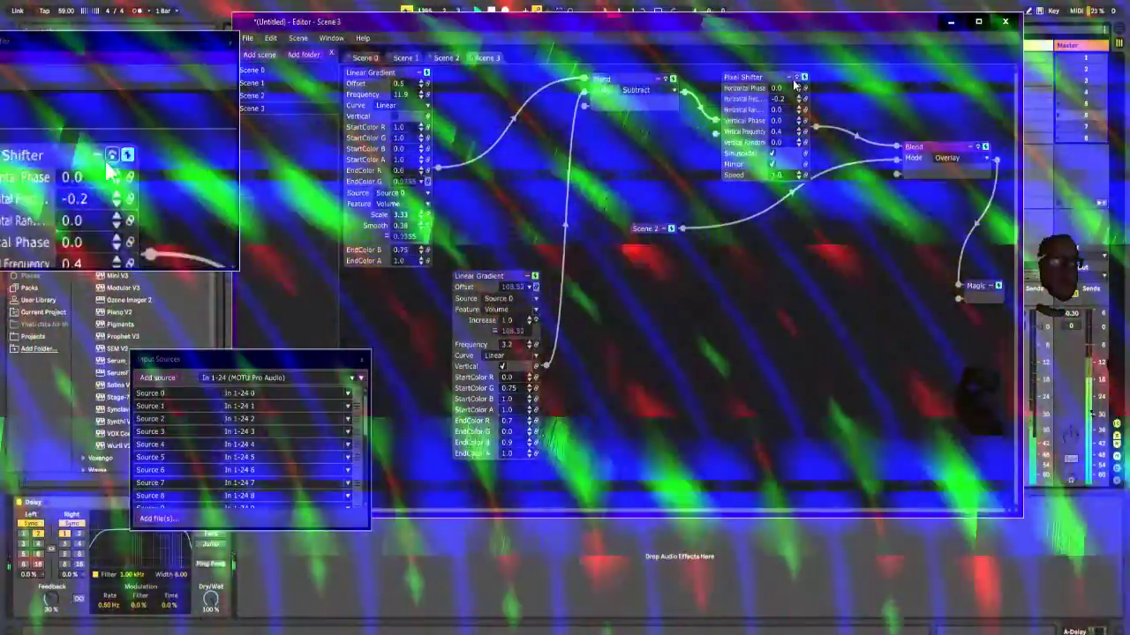
{"action": "double_click", "coordinate": [768, 77]}
{"action": "left_click_drag", "start_coordinate": [757, 78], "coordinate": [744, 77]}
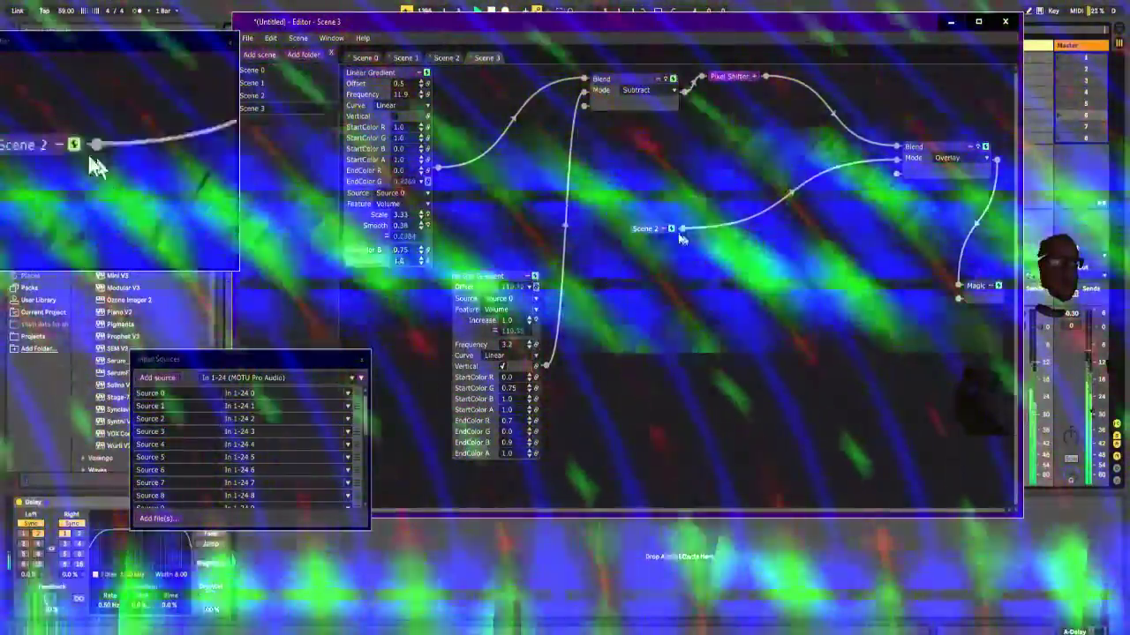
{"action": "left_click_drag", "start_coordinate": [652, 227], "coordinate": [641, 165]}
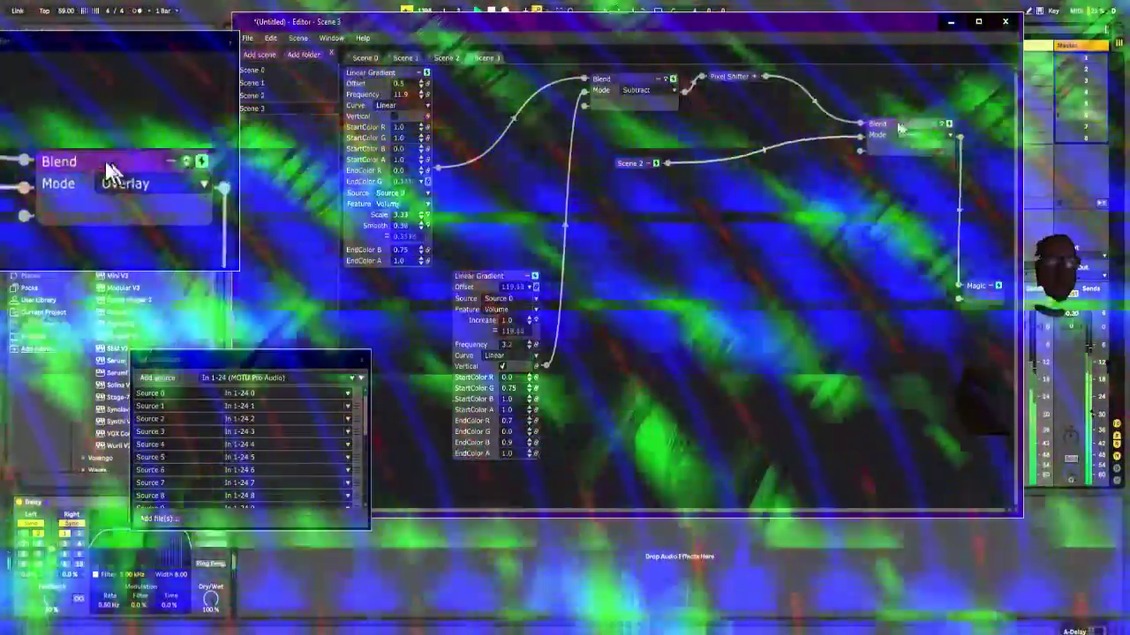
{"action": "left_click_drag", "start_coordinate": [938, 151], "coordinate": [889, 125]}
Step: Switch to Ableton Live, open the player1 track's Reason Rack Plugin, and select pattern 1 in the Drum Sequencer
{"action": "left_click", "coordinate": [473, 589]}
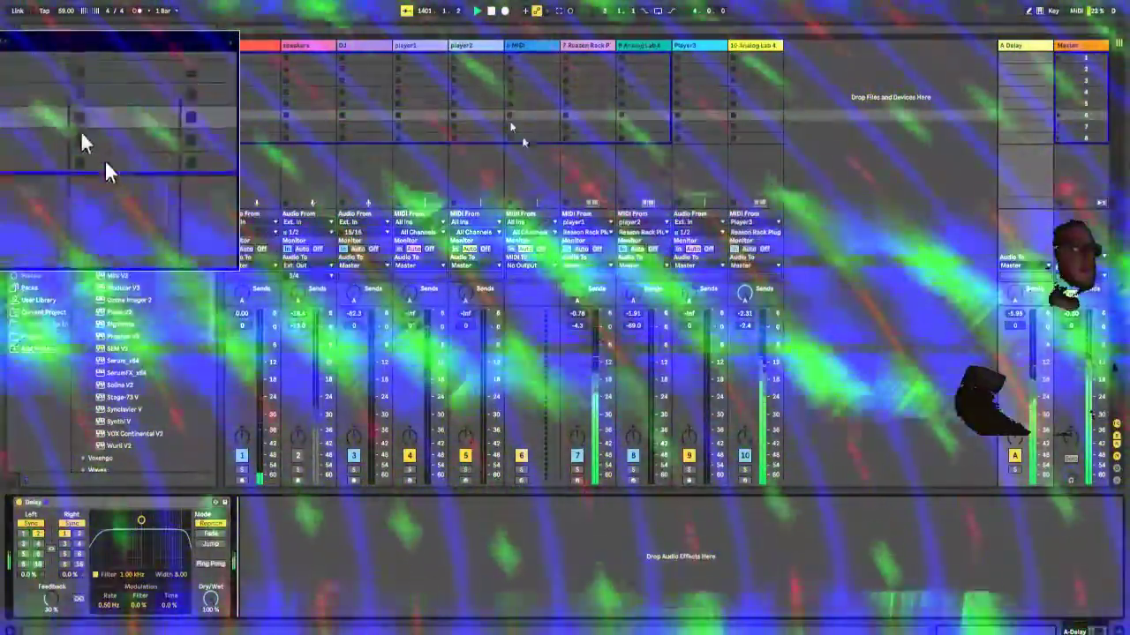
{"action": "left_click", "coordinate": [424, 49]}
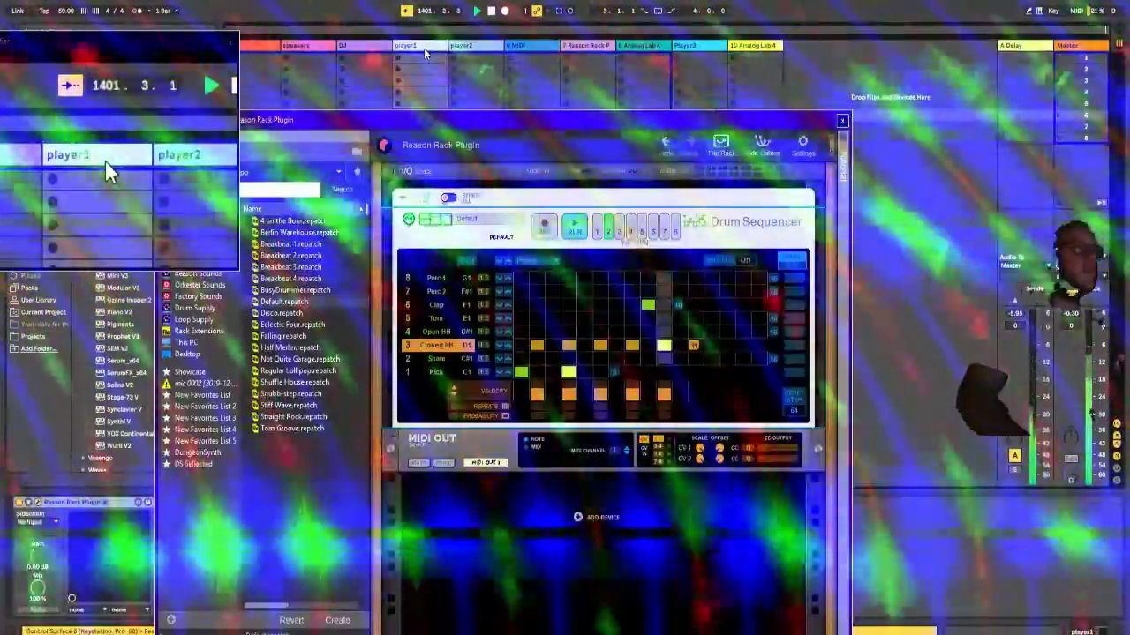
{"action": "left_click", "coordinate": [597, 231]}
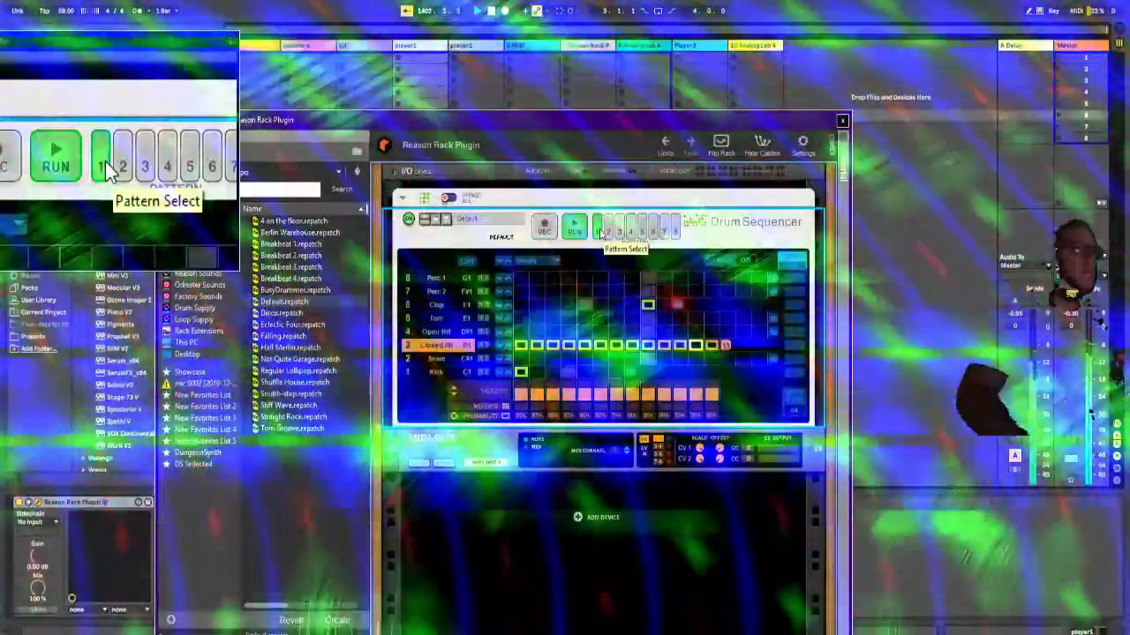
Step: Set the song tempo to 77 BPM and switch the Drum Sequencer to pattern 4 and on to pattern 5
{"action": "left_click_drag", "start_coordinate": [67, 13], "coordinate": [67, 7]}
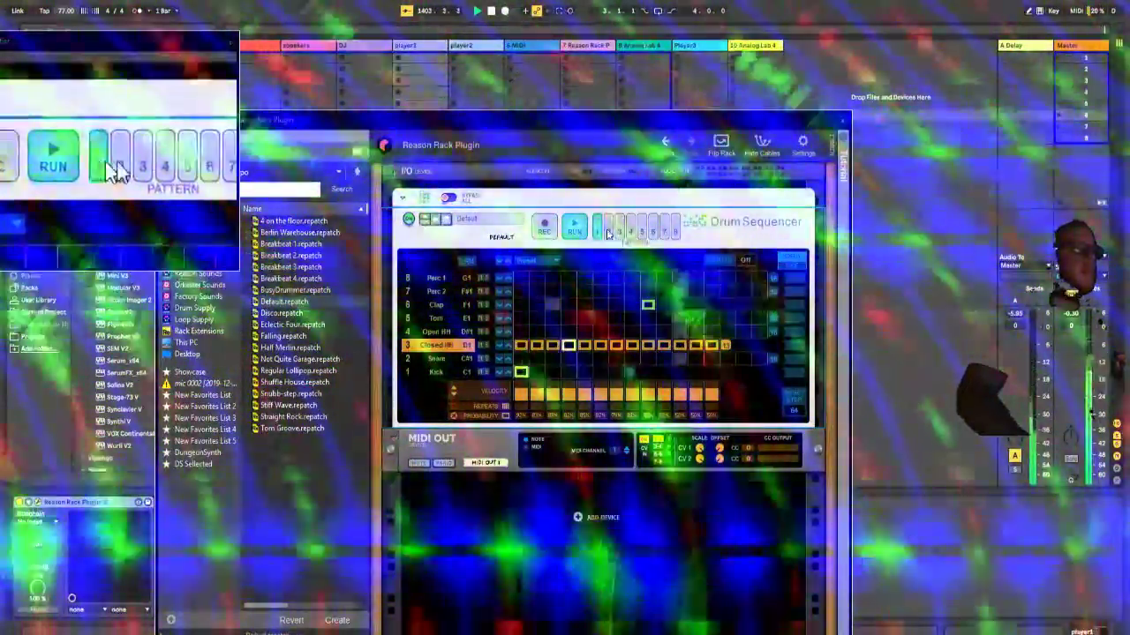
{"action": "left_click", "coordinate": [630, 231]}
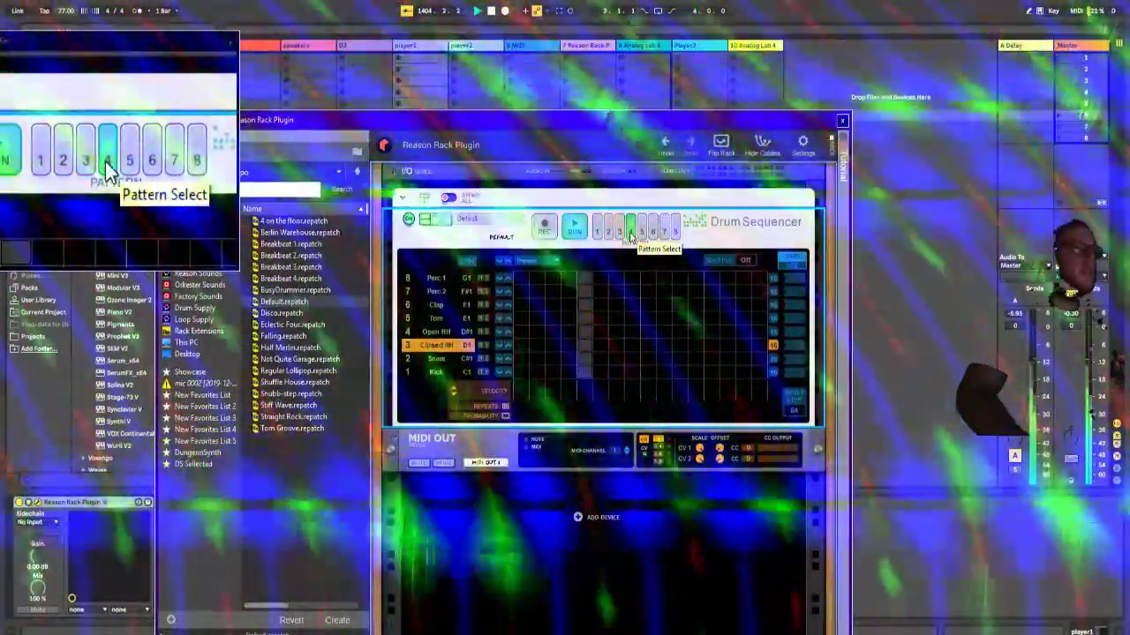
{"action": "left_click", "coordinate": [642, 231]}
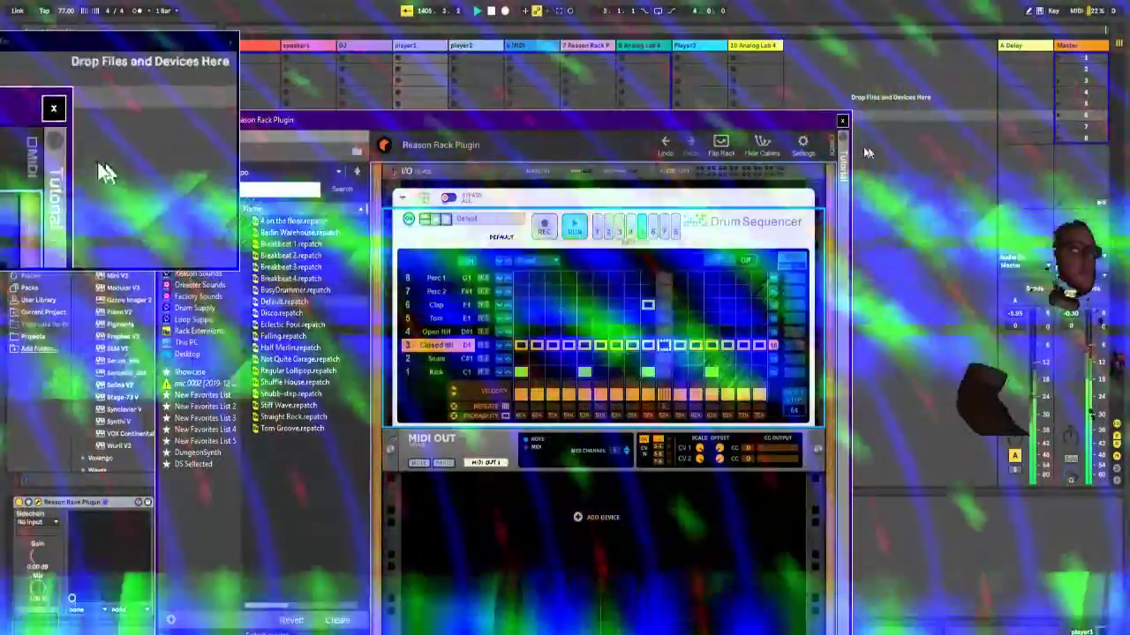
Step: Reposition the Reason Rack Plugin window to reach the mixer tracks and raise track 8's volume slightly
{"action": "left_click_drag", "start_coordinate": [776, 130], "coordinate": [306, 89]}
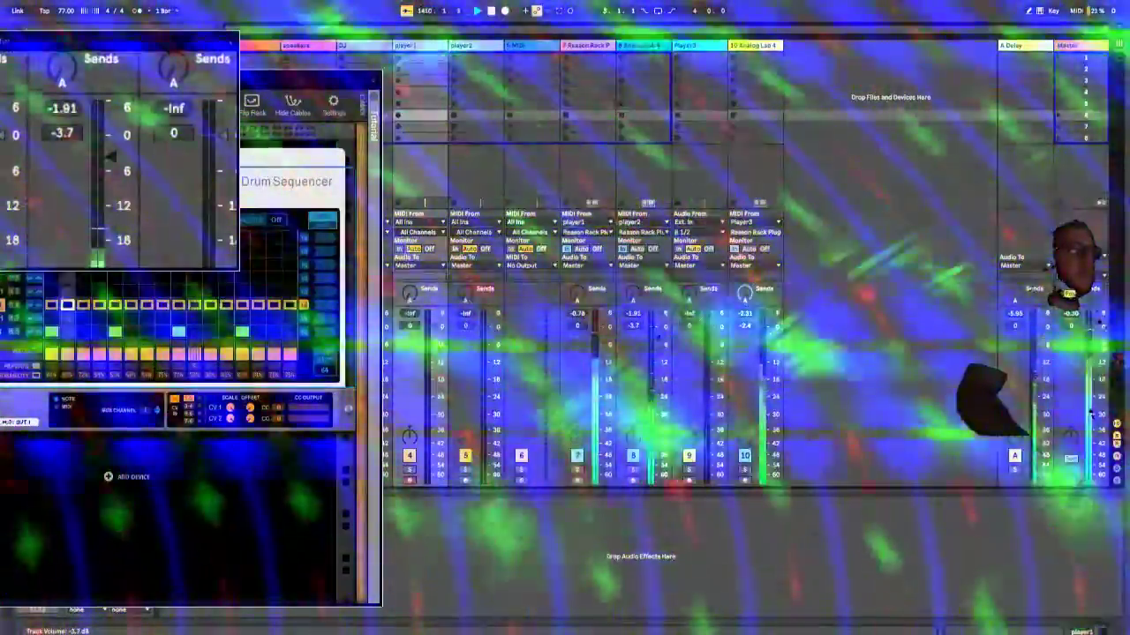
{"action": "left_click_drag", "start_coordinate": [658, 338], "coordinate": [657, 335]}
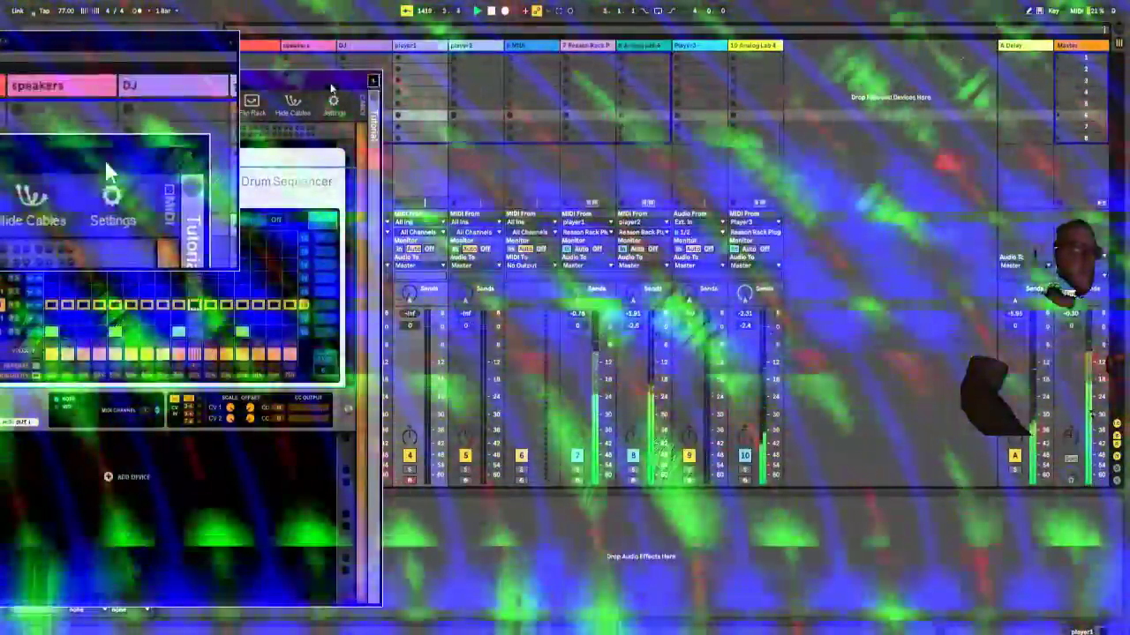
{"action": "left_click_drag", "start_coordinate": [331, 84], "coordinate": [815, 192]}
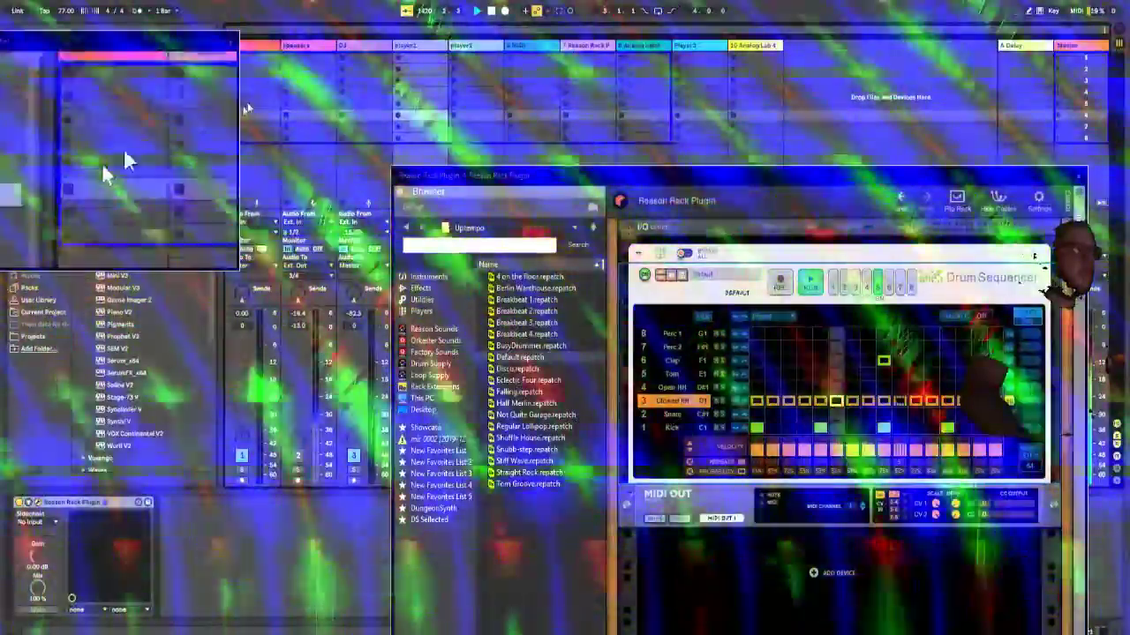
{"action": "left_click", "coordinate": [274, 324]}
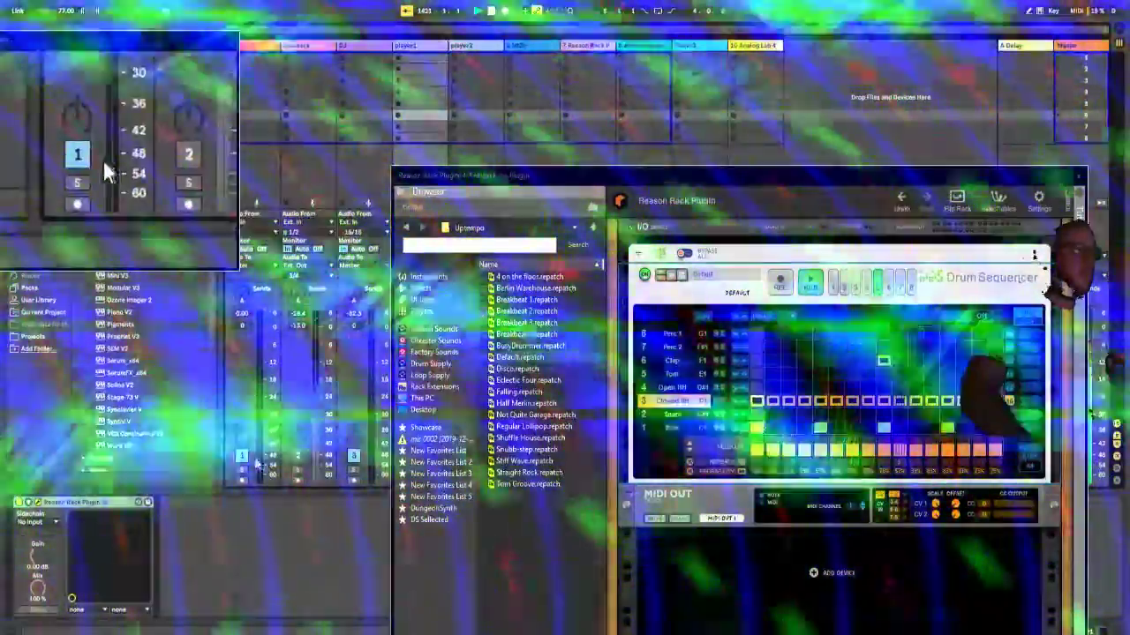
Step: Turn on the speakers track (track 2) in the mixer and shift the Reason Rack Plugin window higher
{"action": "left_click", "coordinate": [299, 457]}
{"action": "left_click", "coordinate": [297, 457]}
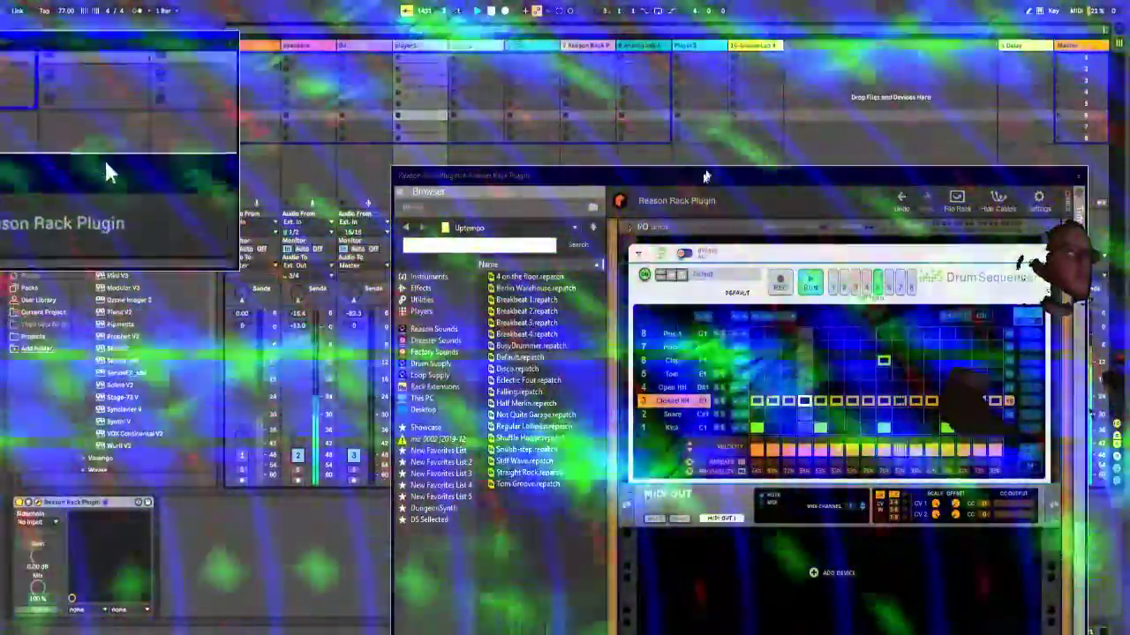
{"action": "left_click_drag", "start_coordinate": [704, 176], "coordinate": [681, 132]}
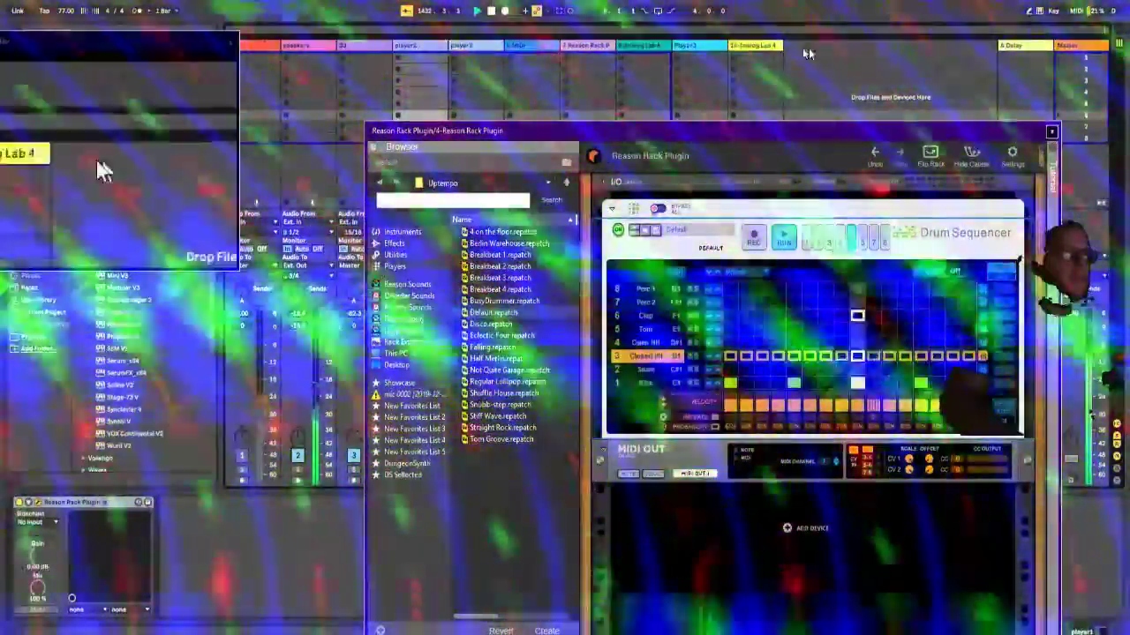
Step: Place the Player3 track directly after player2, show its Reason Rack Plugin and move that window clear of the instrument tracks
{"action": "left_click", "coordinate": [749, 48]}
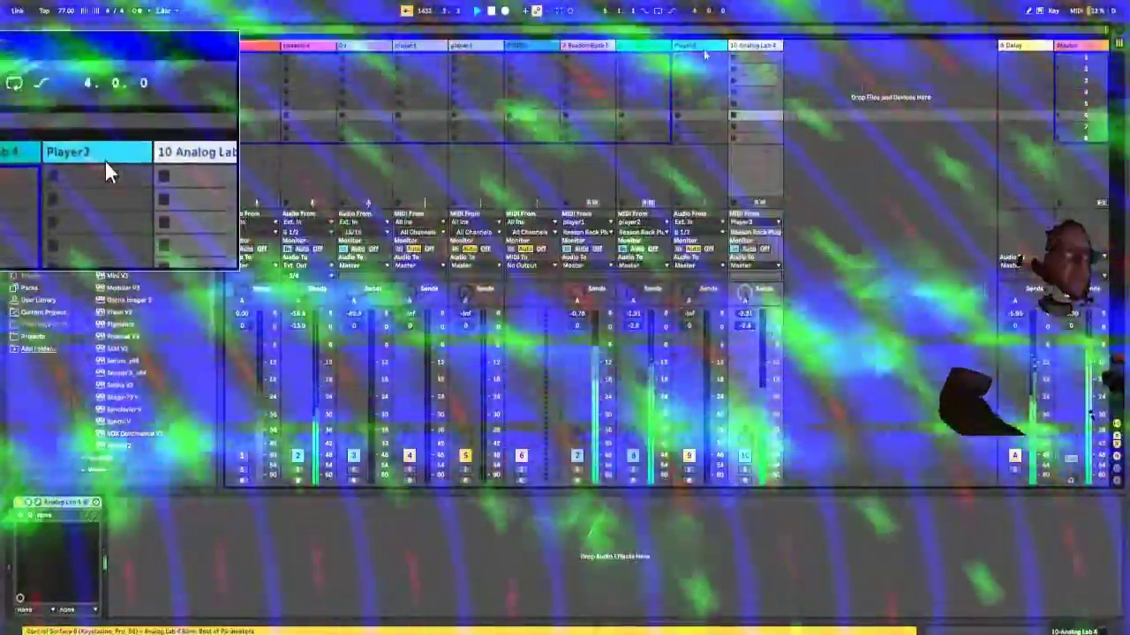
{"action": "left_click", "coordinate": [703, 48]}
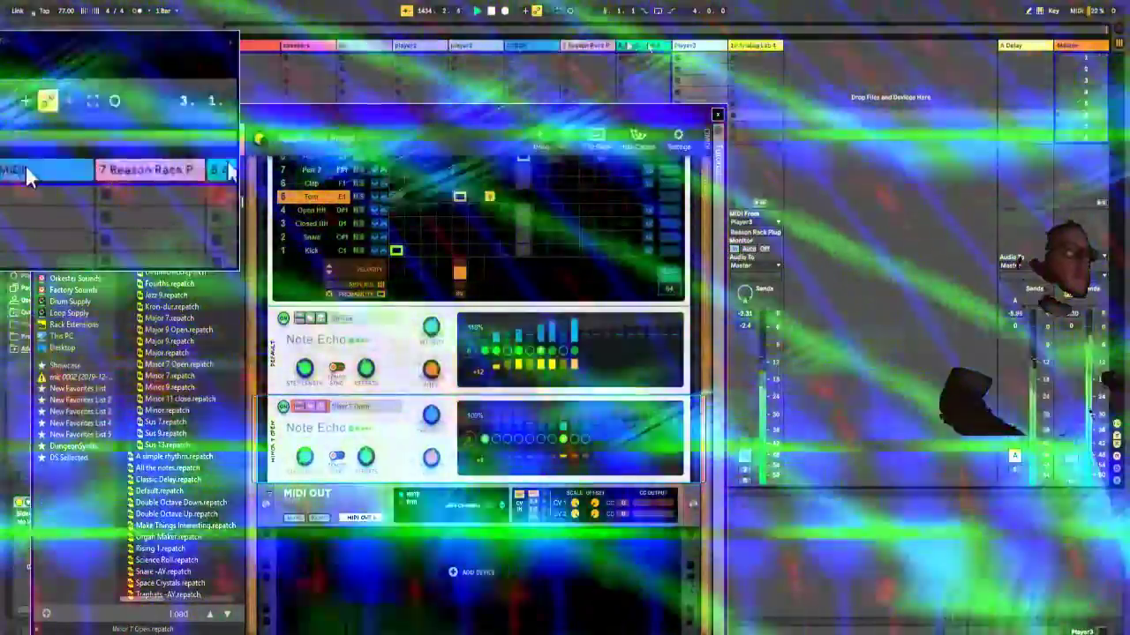
{"action": "left_click", "coordinate": [515, 45]}
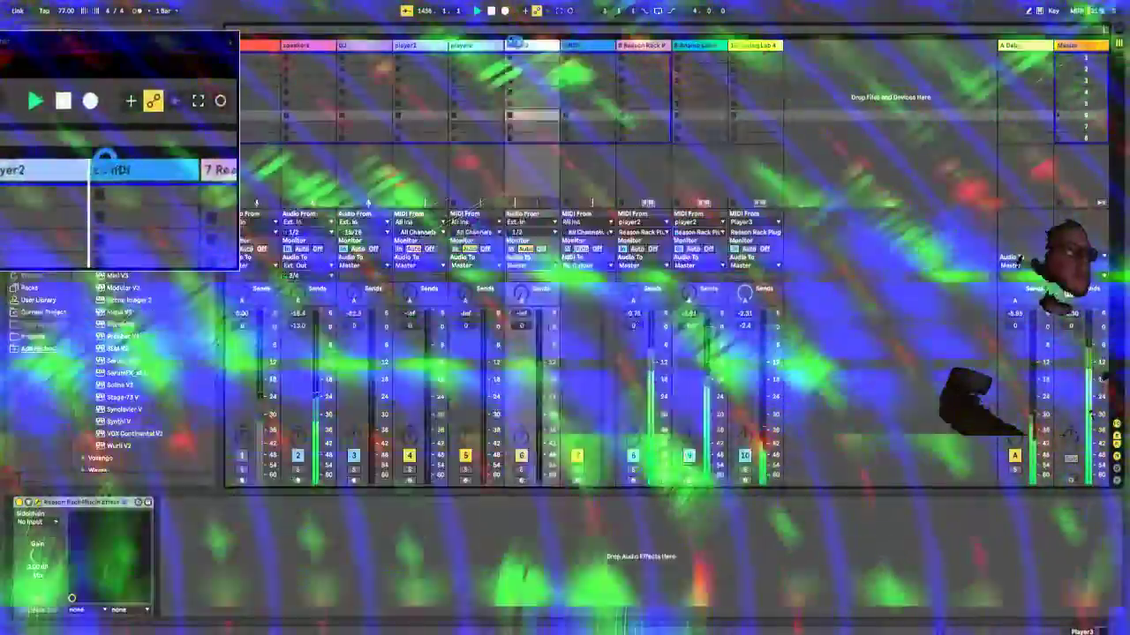
{"action": "left_click", "coordinate": [529, 45]}
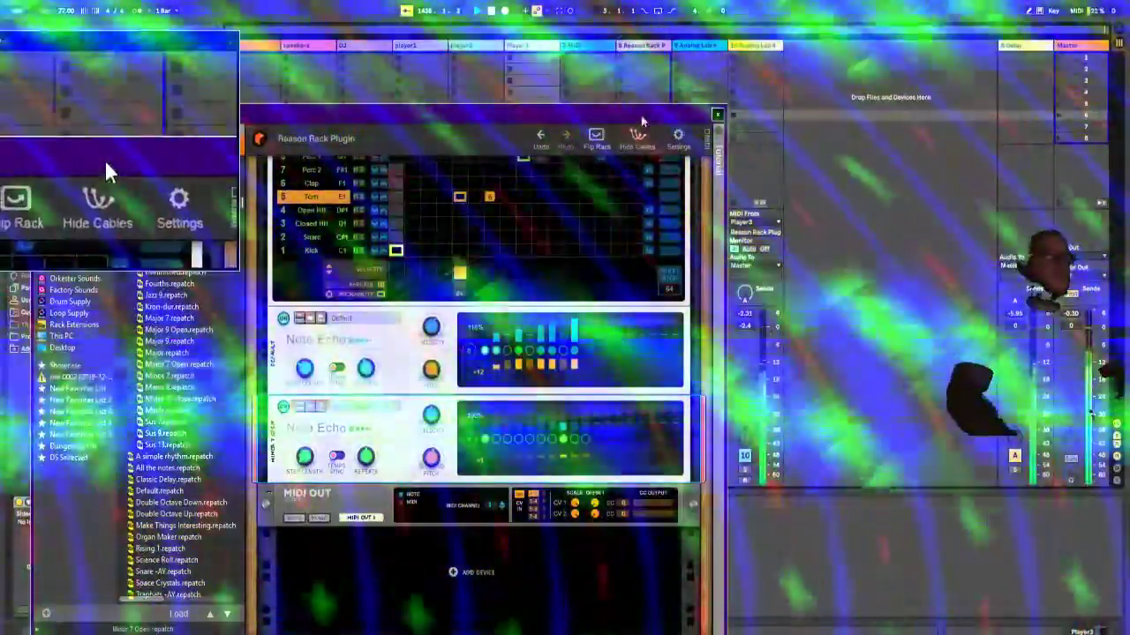
{"action": "left_click_drag", "start_coordinate": [638, 115], "coordinate": [408, 68]}
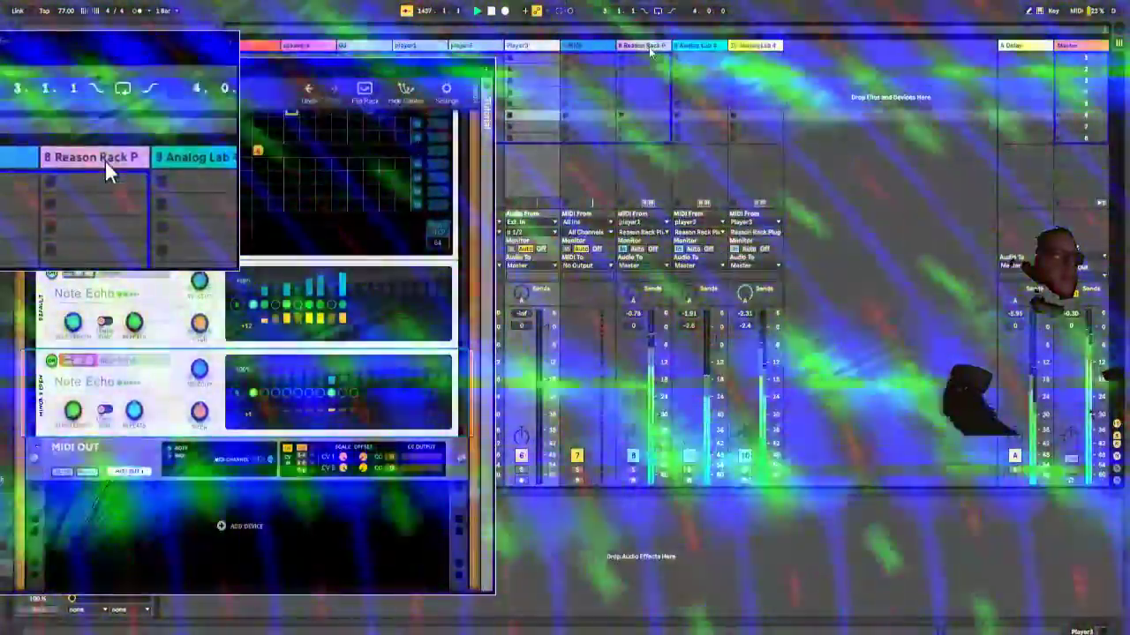
Step: Open Analog Lab 4 on track 9, set the Jup-8V's oscillator cross-modulation to 0.672, and move the window aside
{"action": "left_click", "coordinate": [648, 47]}
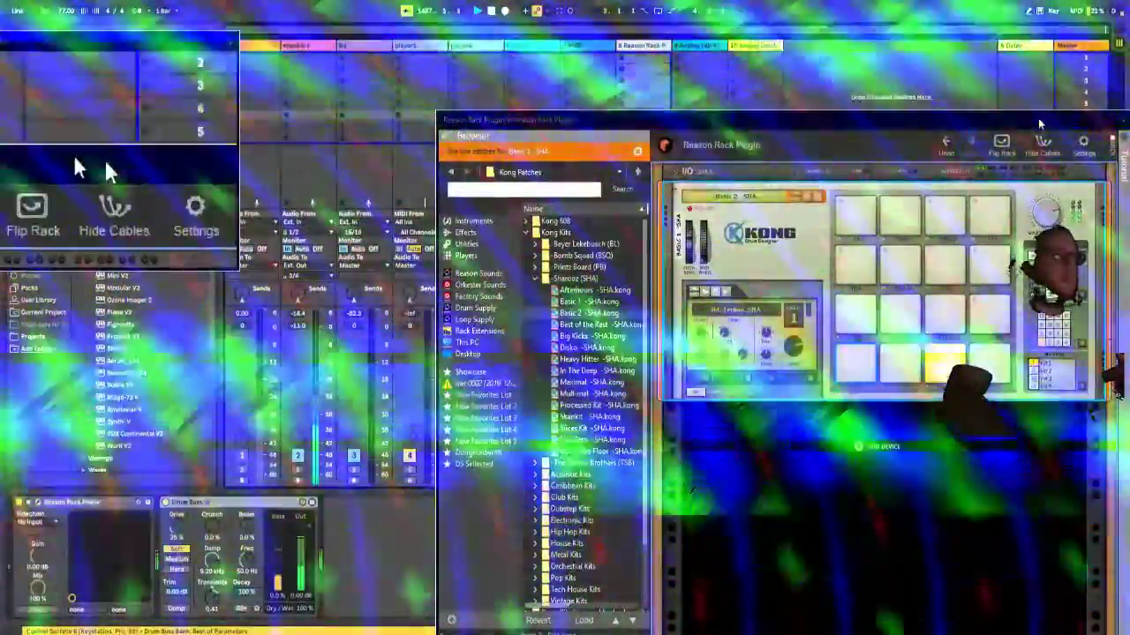
{"action": "left_click", "coordinate": [697, 45]}
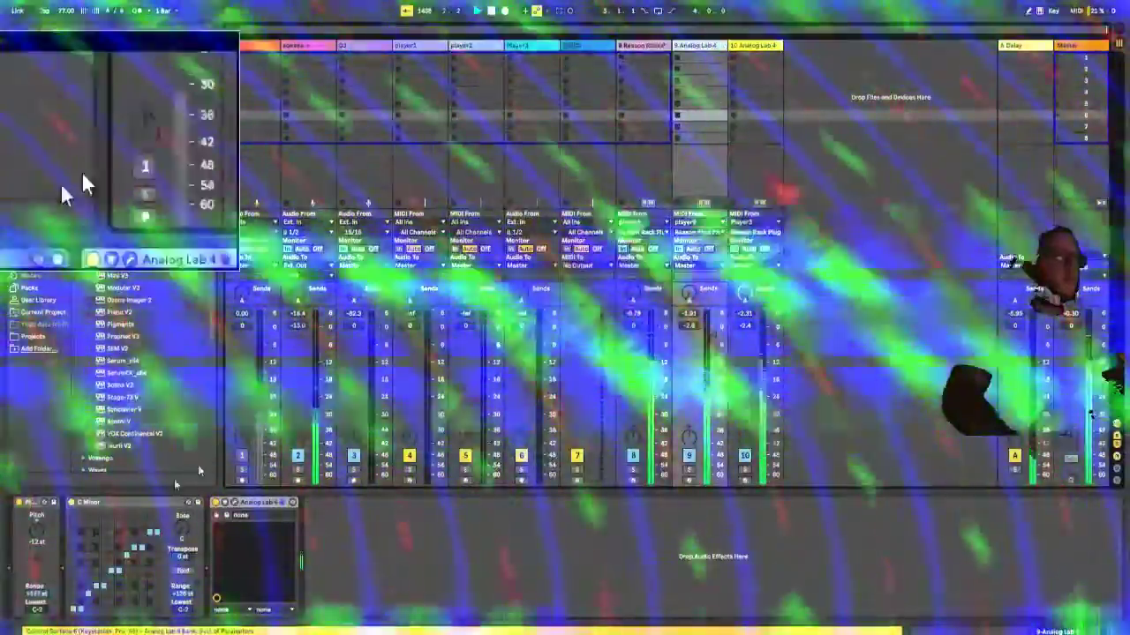
{"action": "left_click", "coordinate": [227, 514]}
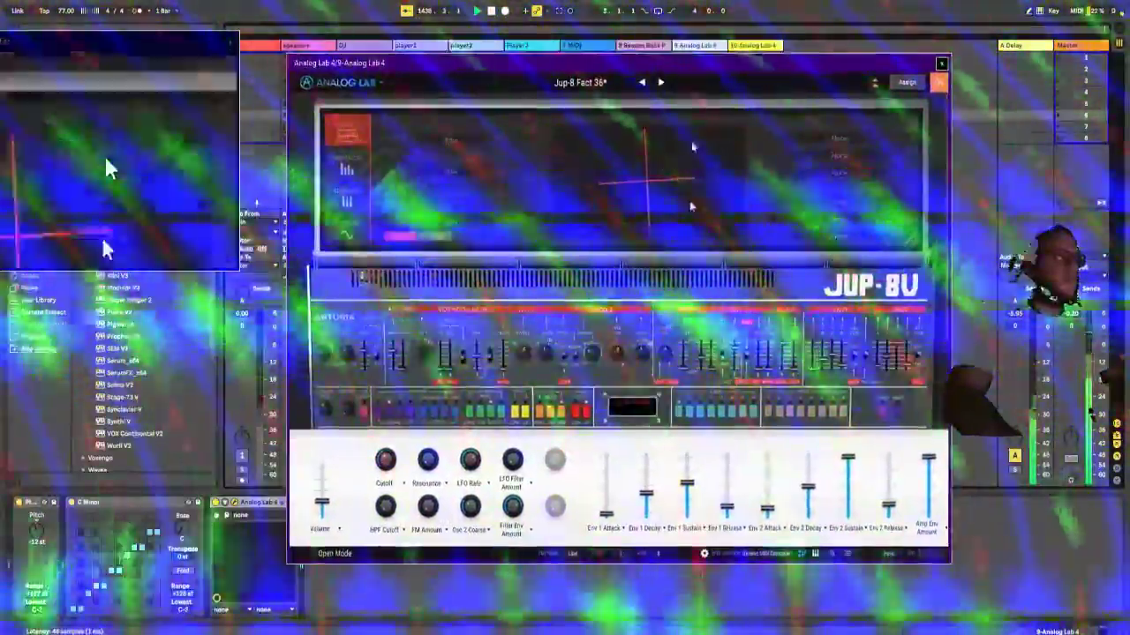
{"action": "mouse_move", "coordinate": [503, 371]}
{"action": "left_mouse_down"}
{"action": "mouse_move", "coordinate": [514, 231]}
{"action": "mouse_move", "coordinate": [503, 367]}
{"action": "mouse_move", "coordinate": [504, 353]}
{"action": "left_mouse_up"}
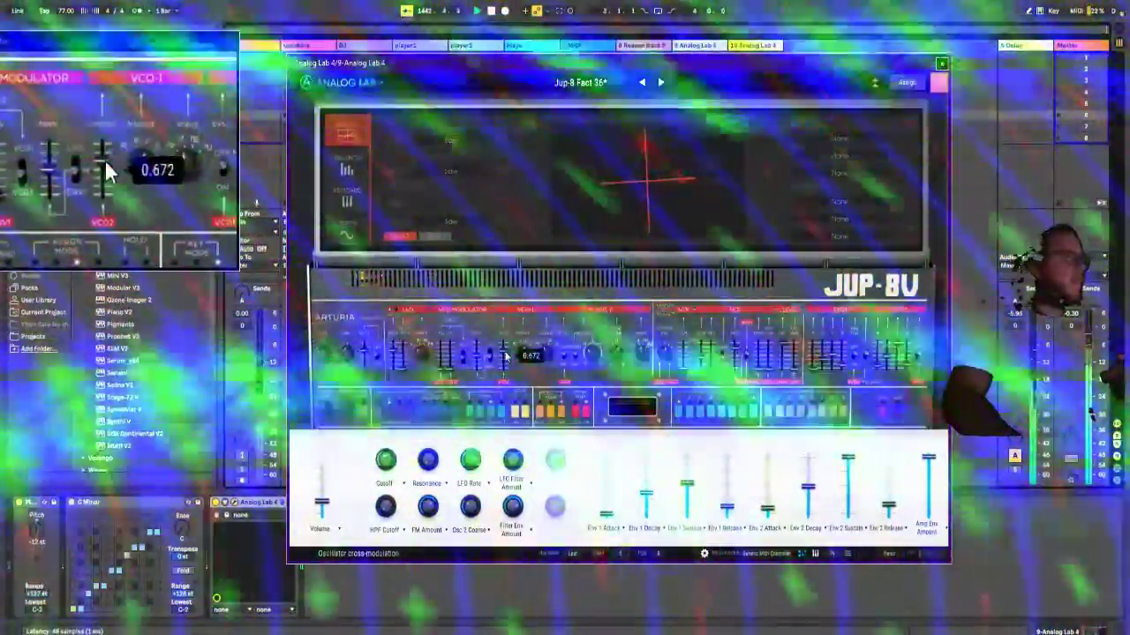
{"action": "left_click_drag", "start_coordinate": [793, 60], "coordinate": [482, 57]}
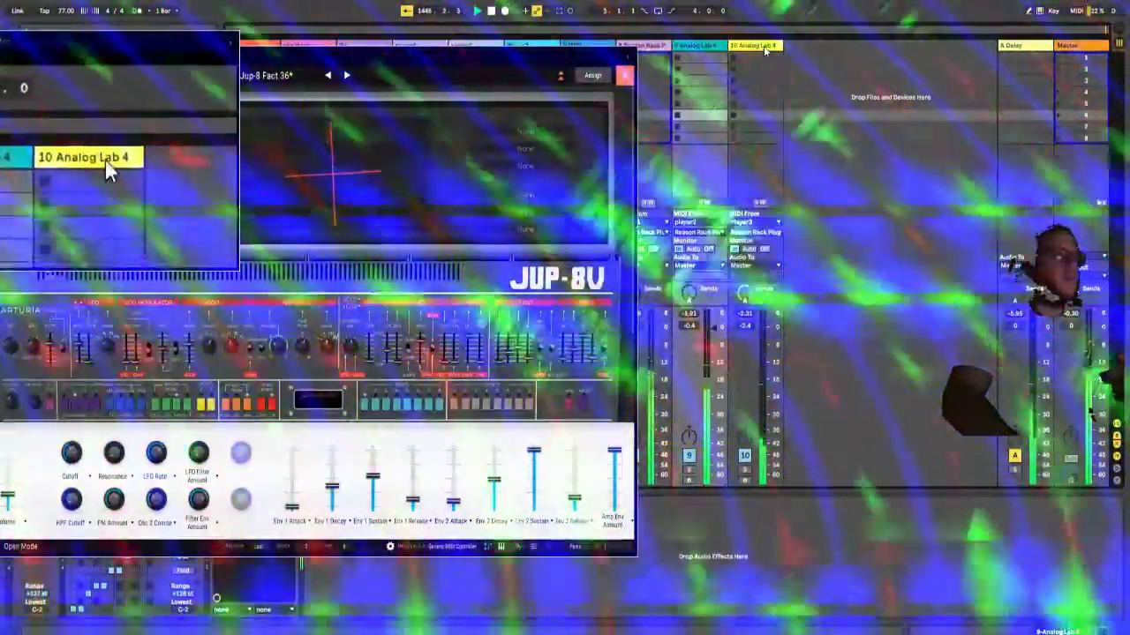
Step: View the Wurli V instrument in track 10's Analog Lab 4 and return to track 9's Jup-8V
{"action": "left_click", "coordinate": [764, 50]}
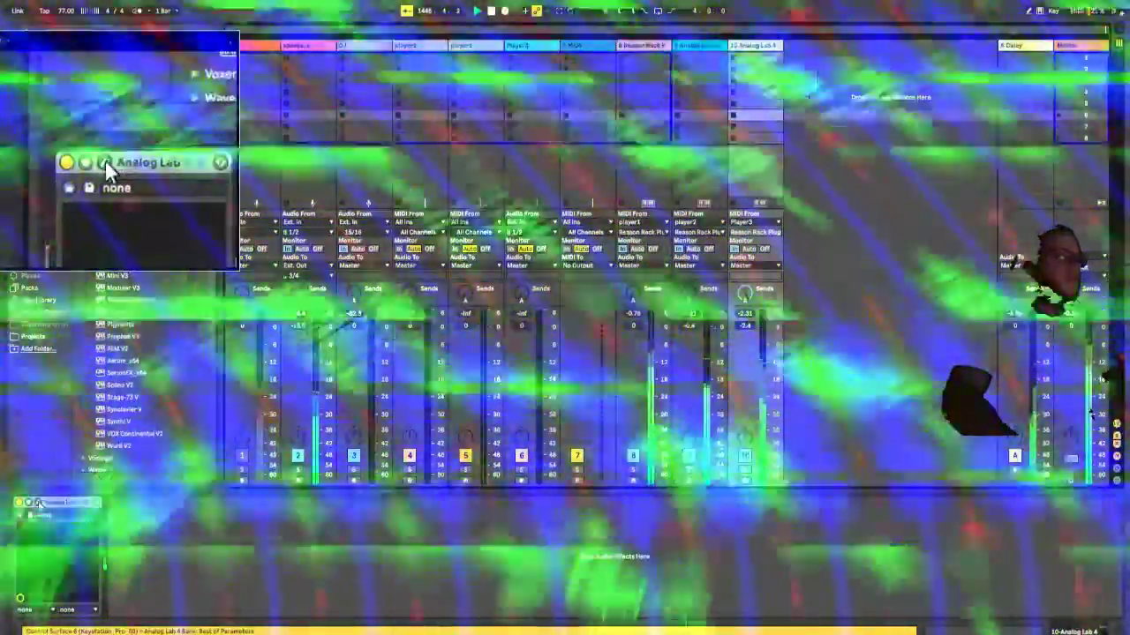
{"action": "left_click", "coordinate": [39, 505]}
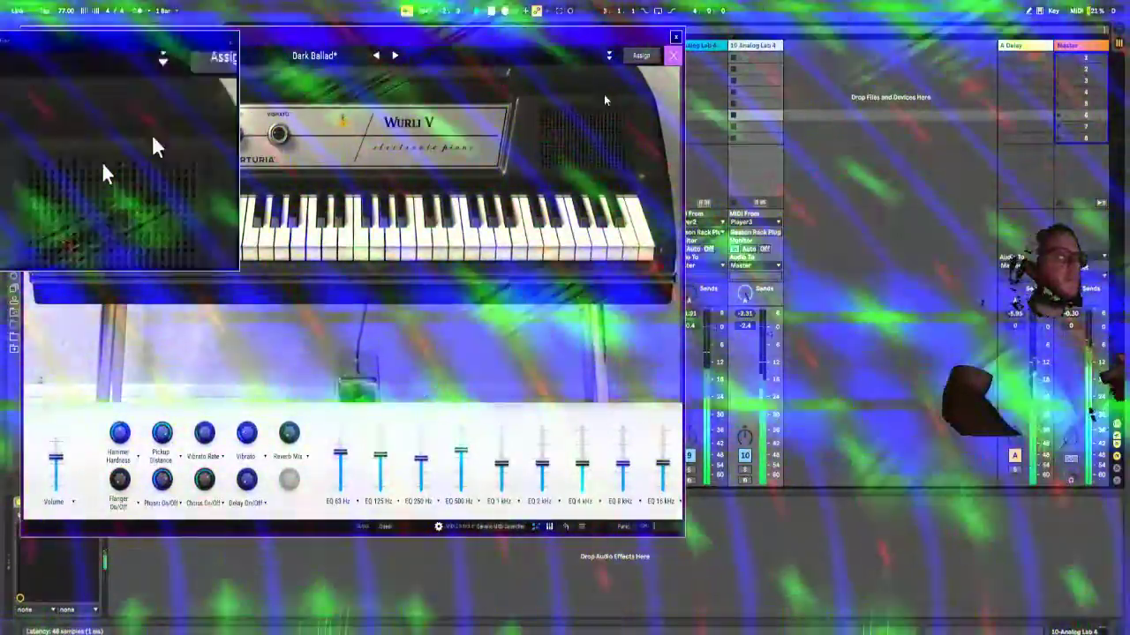
{"action": "left_click_drag", "start_coordinate": [643, 41], "coordinate": [1006, 90]}
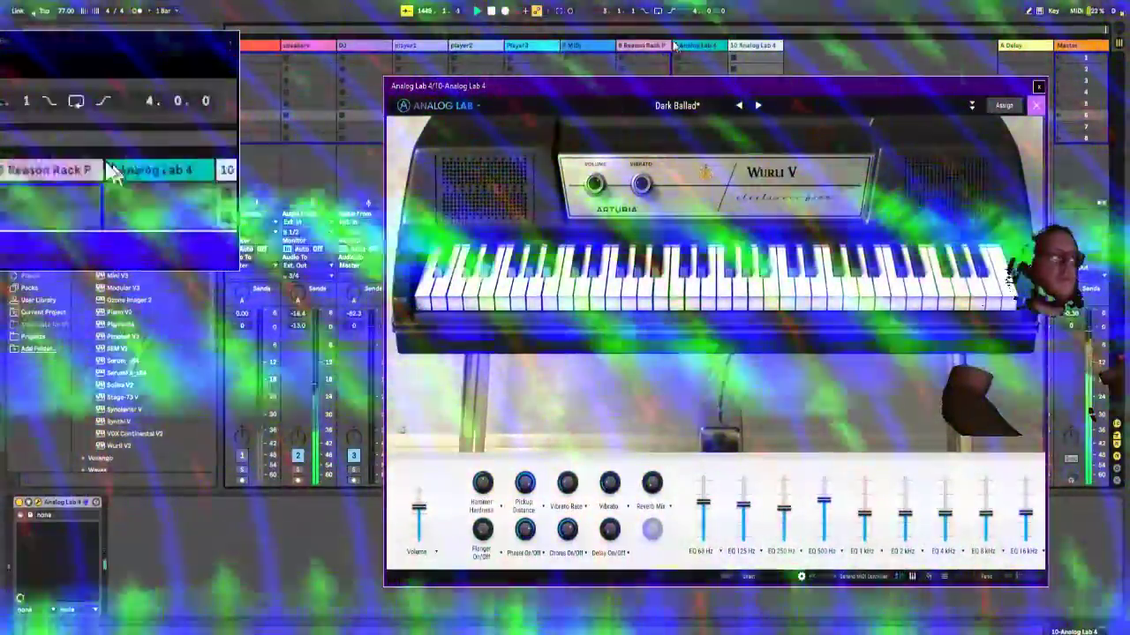
{"action": "left_click", "coordinate": [698, 45]}
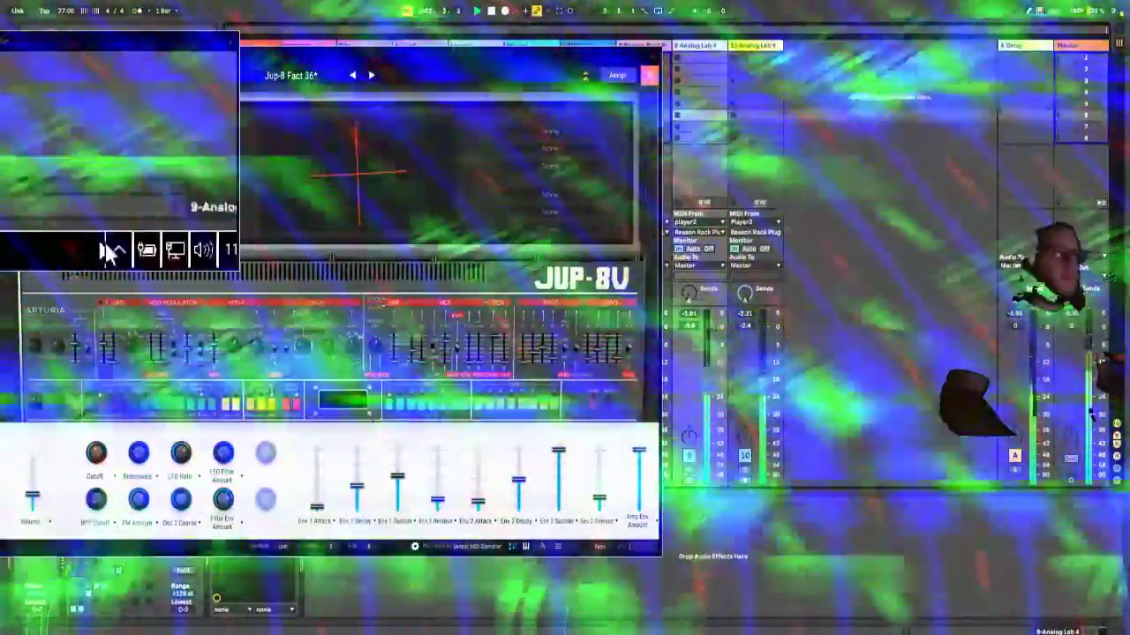
Step: Open the system Volume Mixer and raise Discord's volume to maximum
{"action": "left_click", "coordinate": [99, 250]}
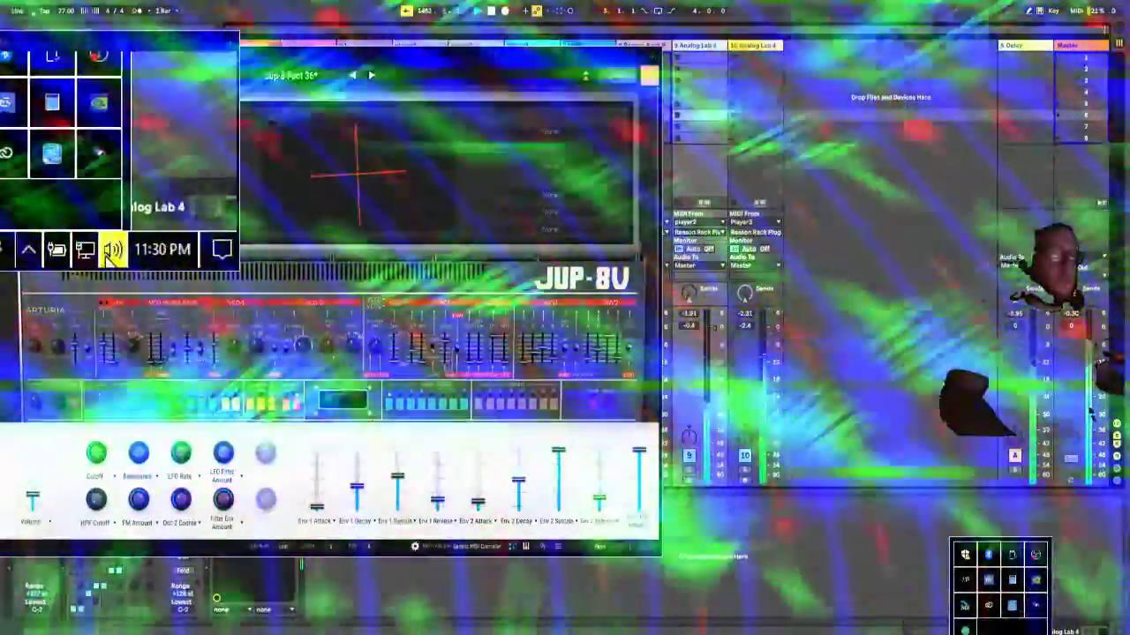
{"action": "left_click", "coordinate": [109, 250]}
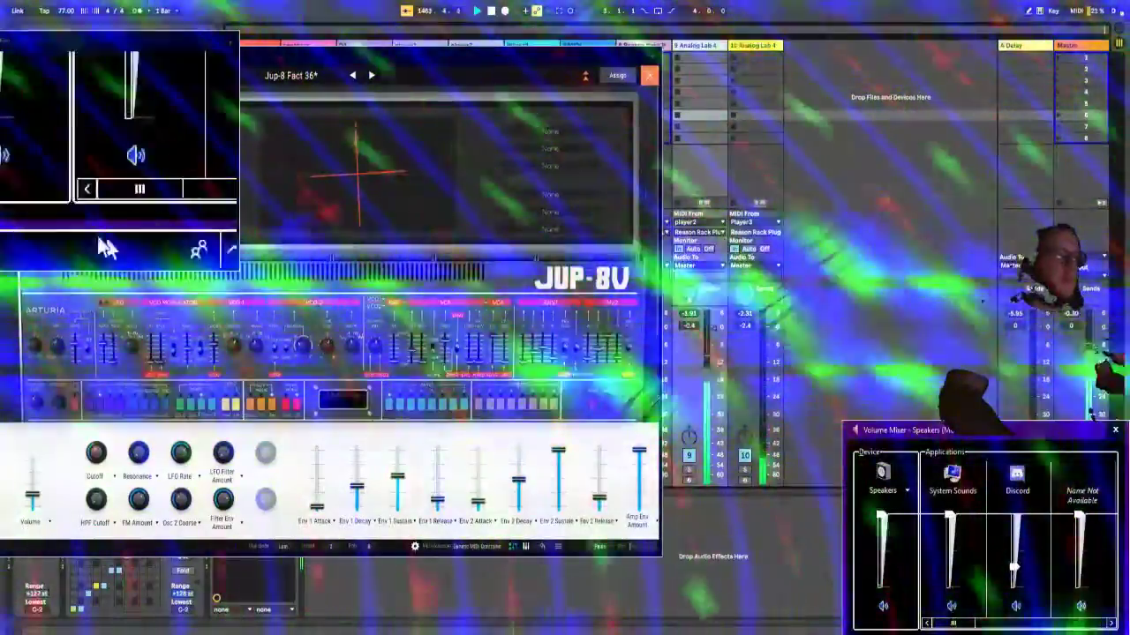
{"action": "left_click_drag", "start_coordinate": [1021, 570], "coordinate": [1015, 517]}
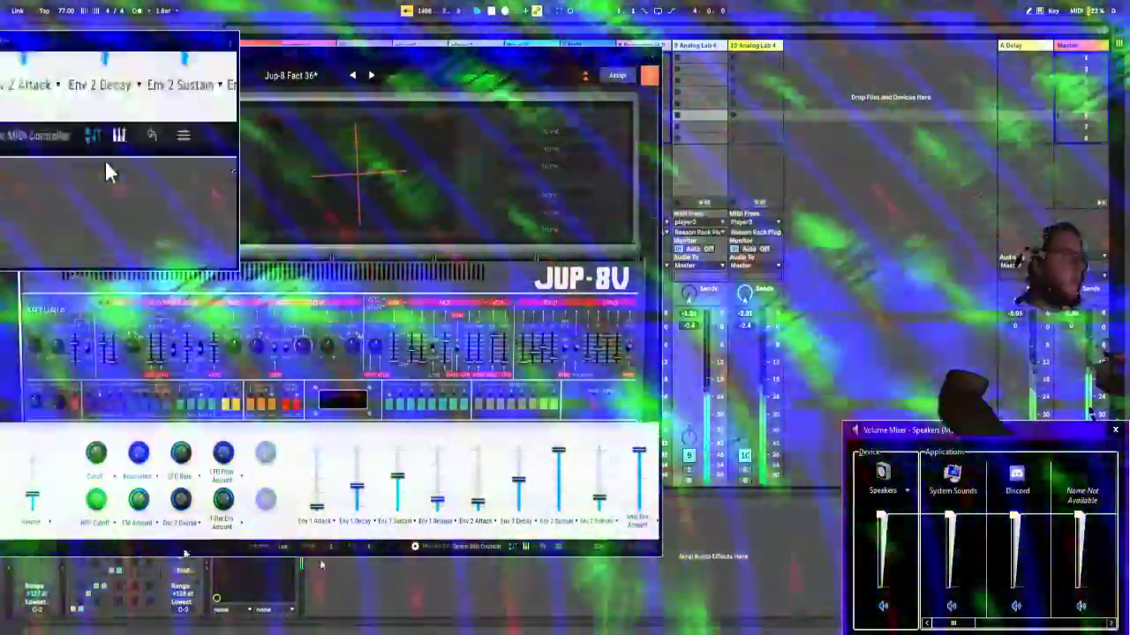
Step: Send the message "I'm disconnecting t" in the Discord chat and return to Ableton Live
{"action": "left_click_drag", "start_coordinate": [0, 410], "coordinate": [0, 192]}
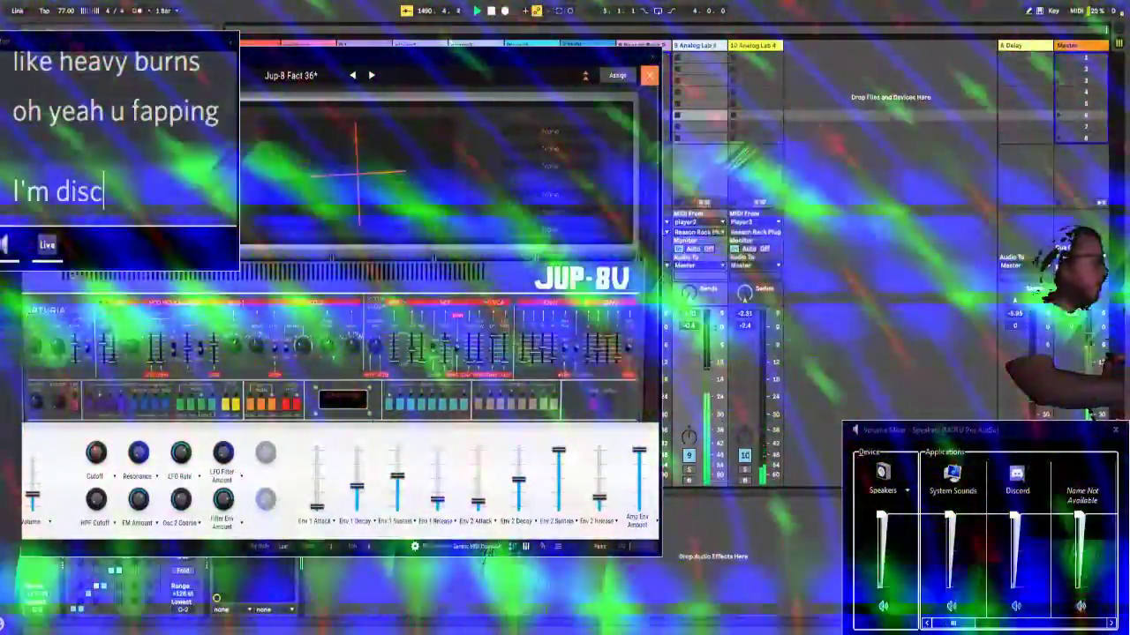
{"action": "type", "text": "onnected"}
{"action": "type", "text": " t"}
{"action": "key", "text": "BackSpace"}
{"action": "key", "text": "BackSpace"}
{"action": "key", "text": "BackSpace"}
{"action": "key", "text": "BackSpace"}
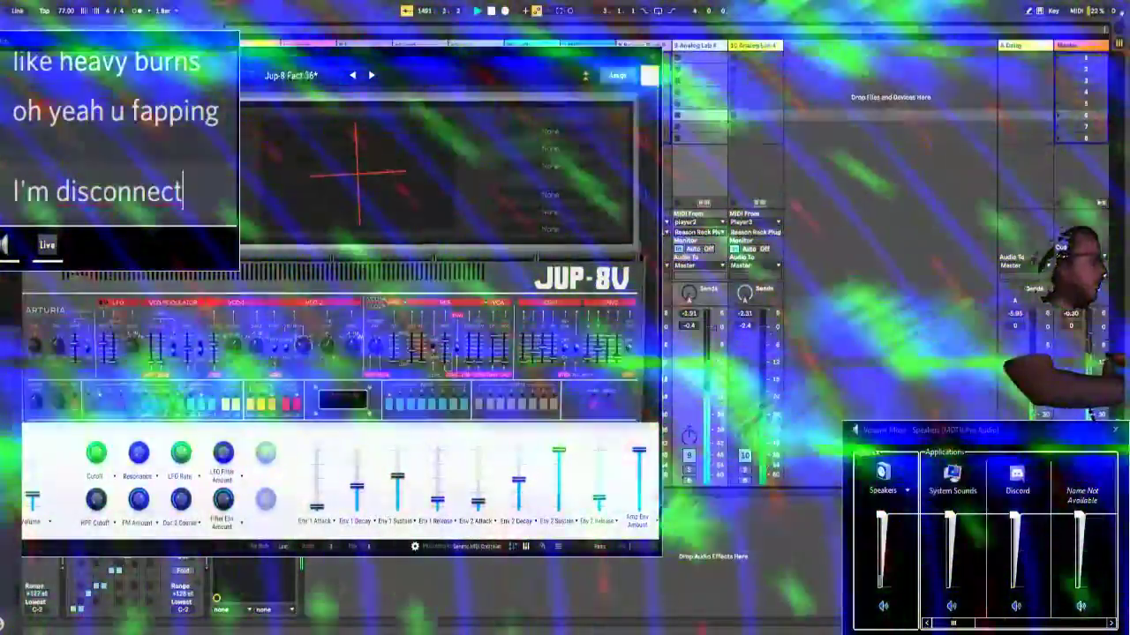
{"action": "type", "text": "ing t"}
{"action": "key", "text": "Return"}
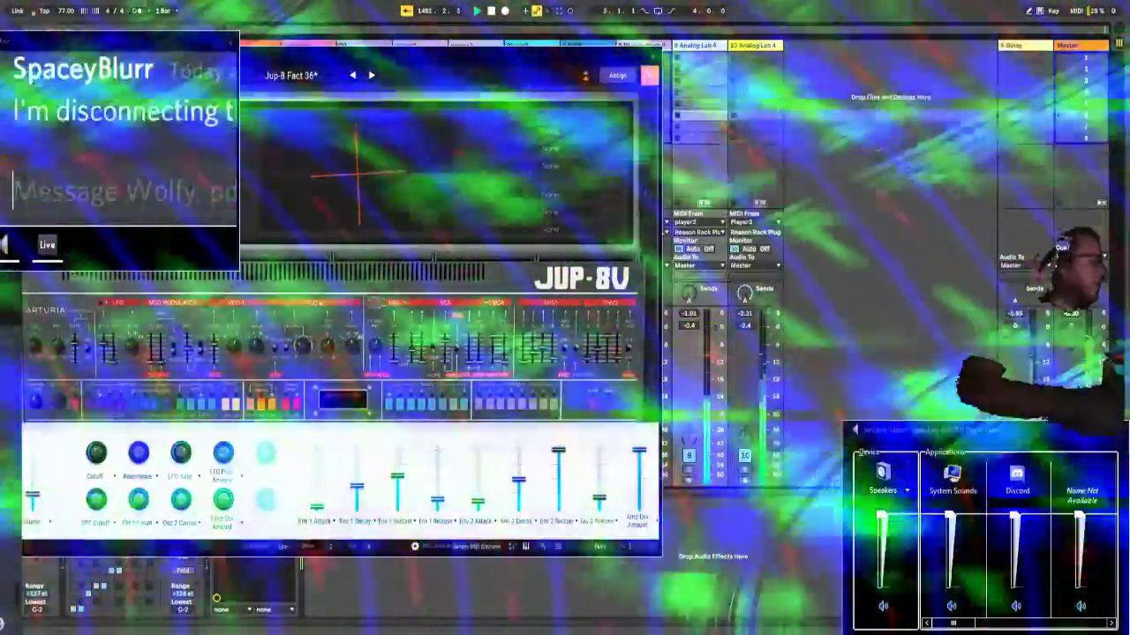
{"action": "left_click", "coordinate": [108, 174]}
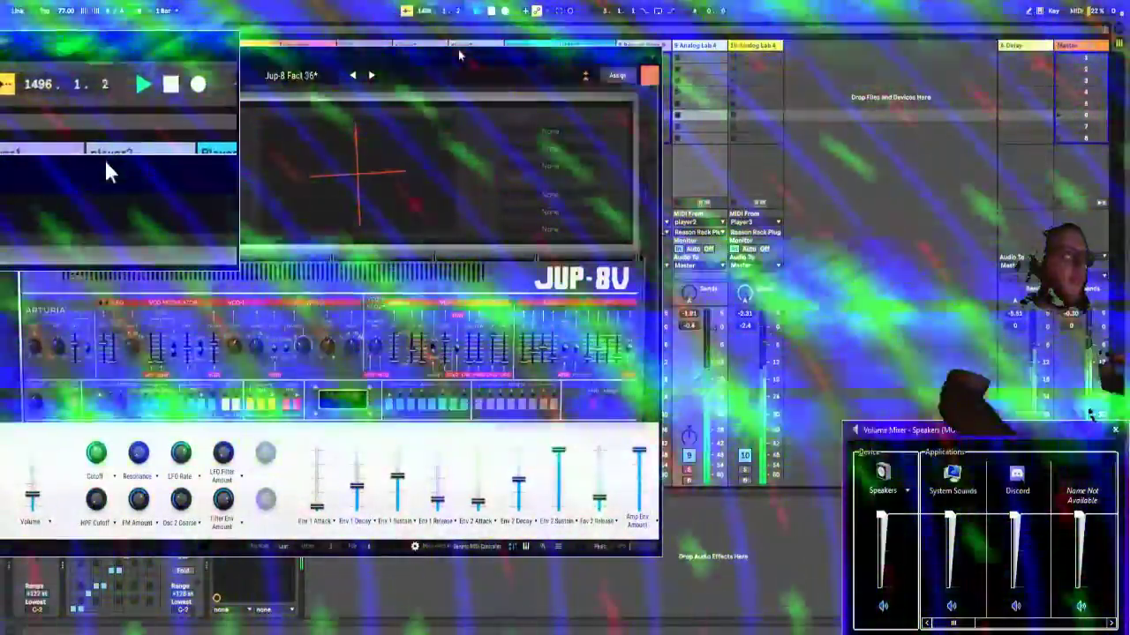
Step: Move the Analog Lab window toward the middle, switch to Magic and display Scene 2
{"action": "left_click_drag", "start_coordinate": [458, 55], "coordinate": [758, 46]}
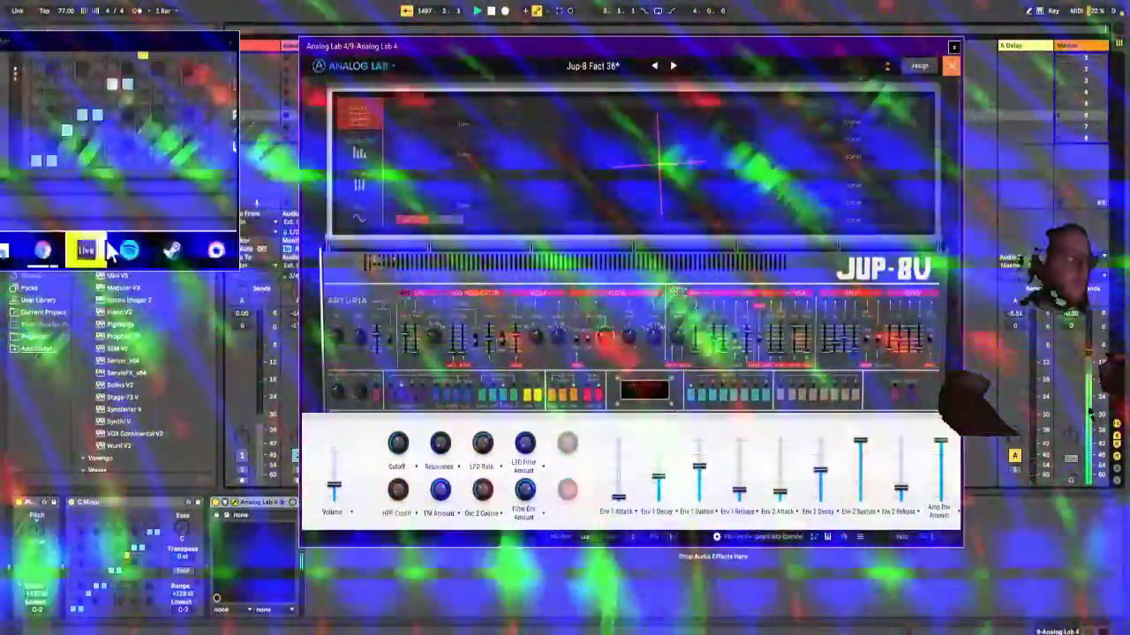
{"action": "left_click", "coordinate": [233, 634]}
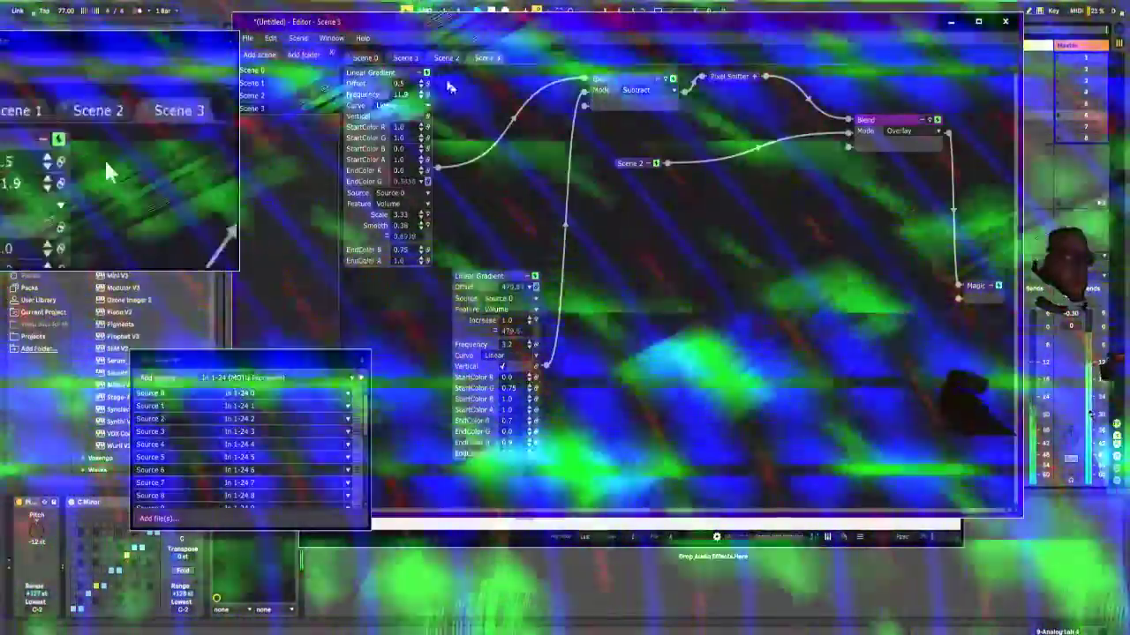
{"action": "left_click", "coordinate": [445, 58]}
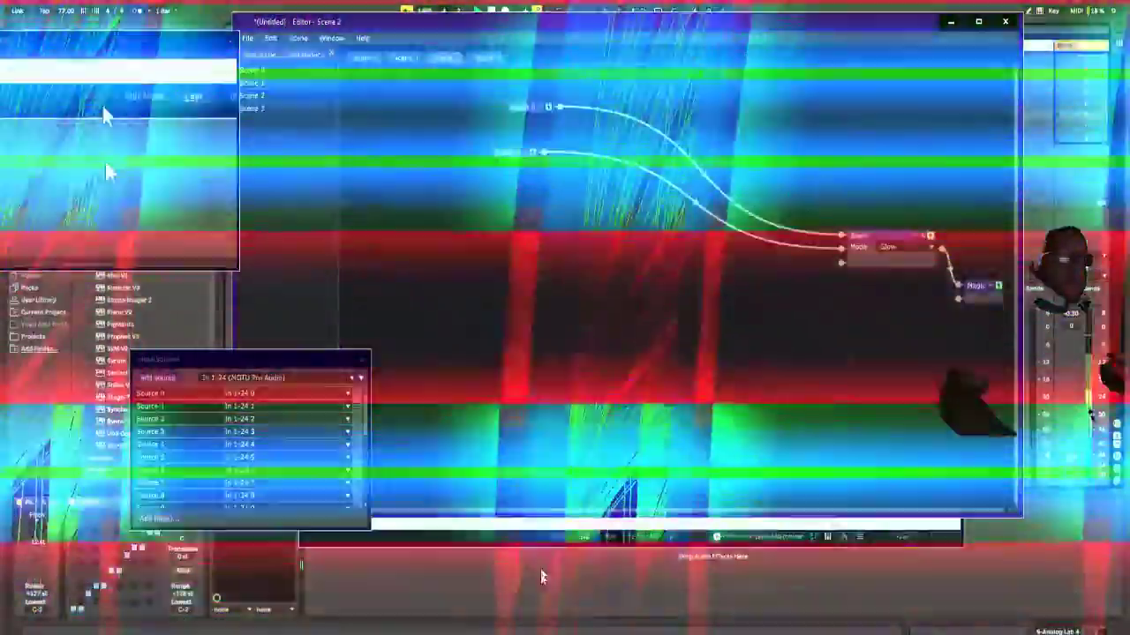
Step: Switch back to Ableton Live, open player1's Reason Rack Plugin and set its Drum Sequencer to pattern 3
{"action": "left_click", "coordinate": [541, 577]}
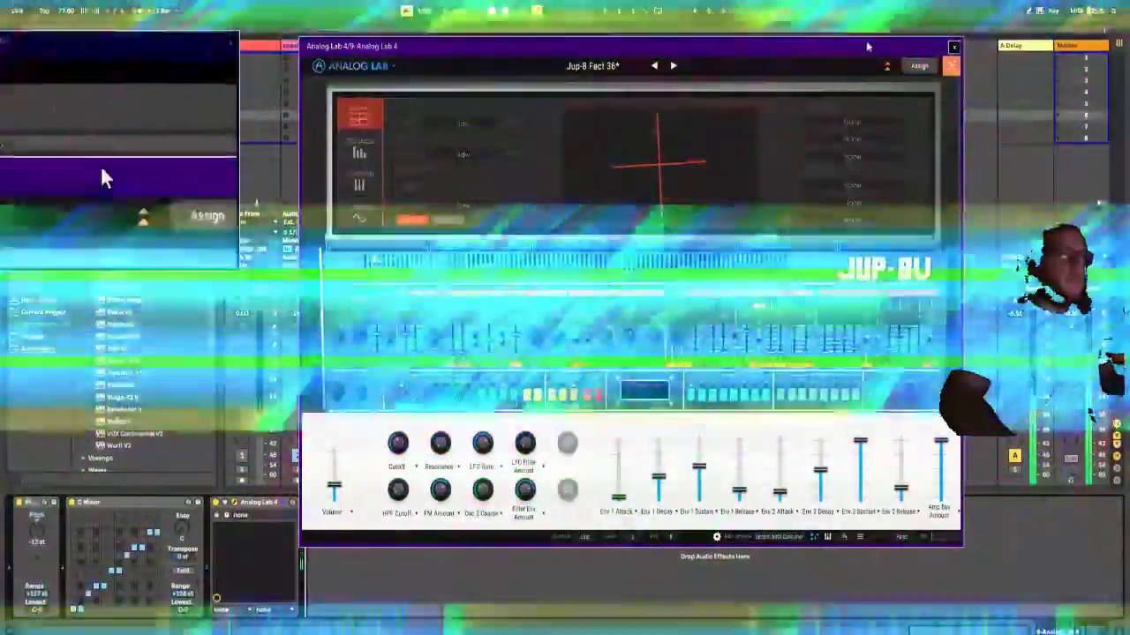
{"action": "left_click_drag", "start_coordinate": [862, 49], "coordinate": [878, 111]}
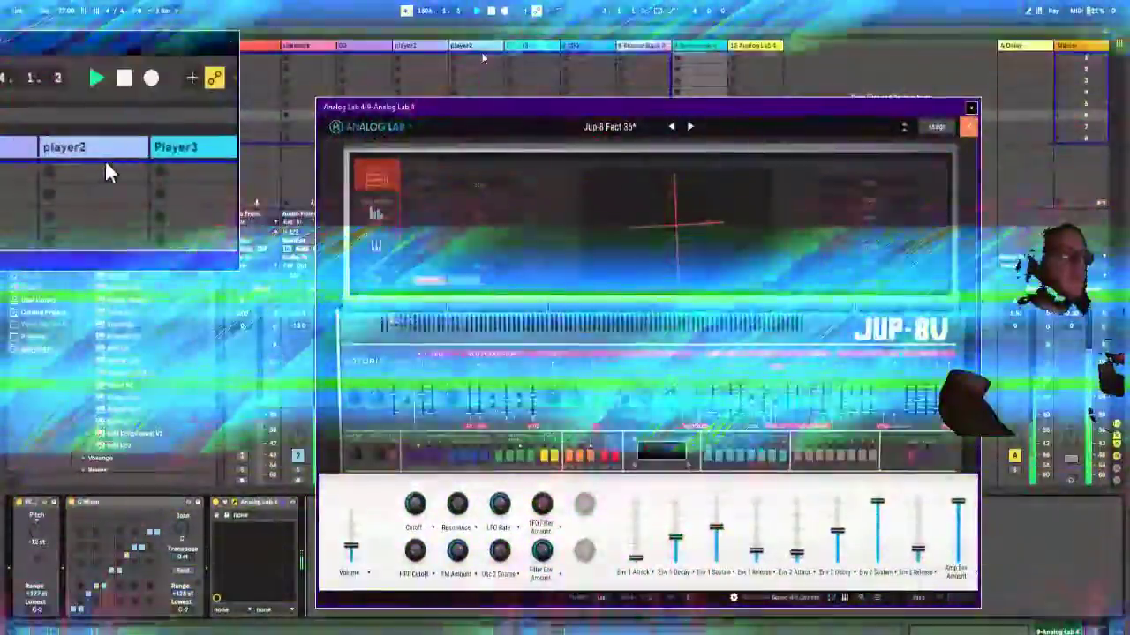
{"action": "left_click", "coordinate": [483, 50]}
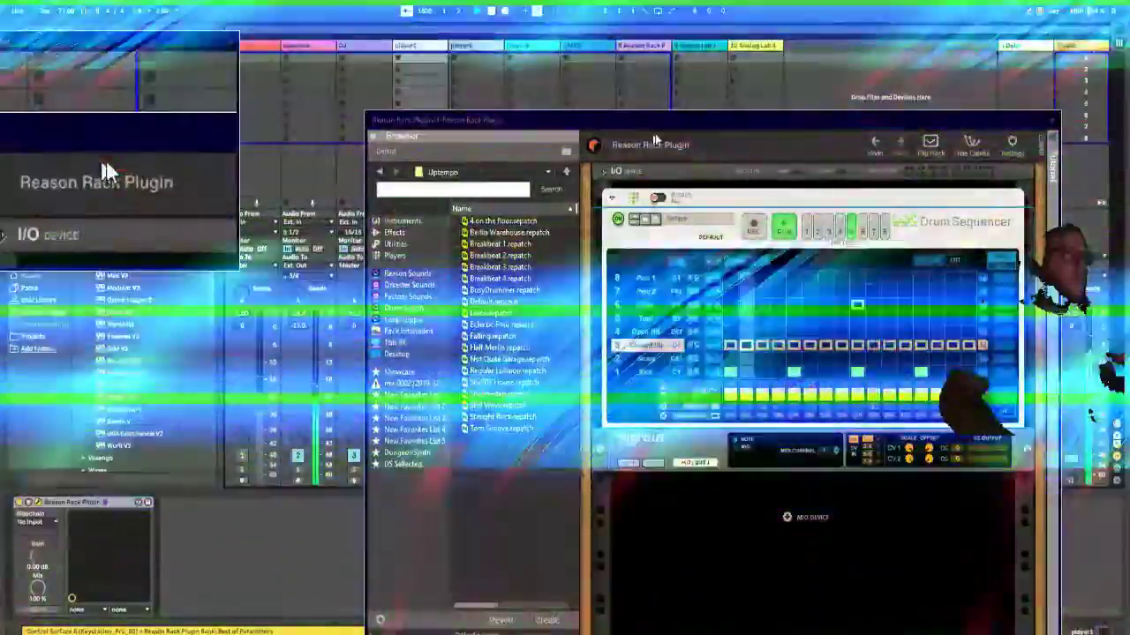
{"action": "left_click_drag", "start_coordinate": [718, 128], "coordinate": [598, 73]}
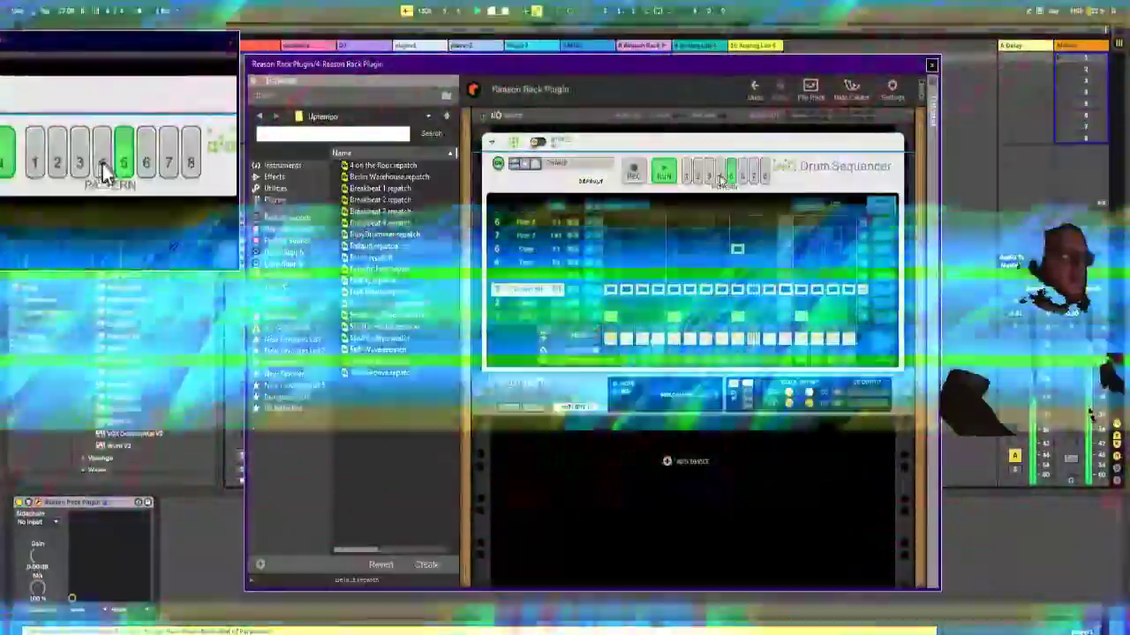
{"action": "left_click", "coordinate": [711, 177]}
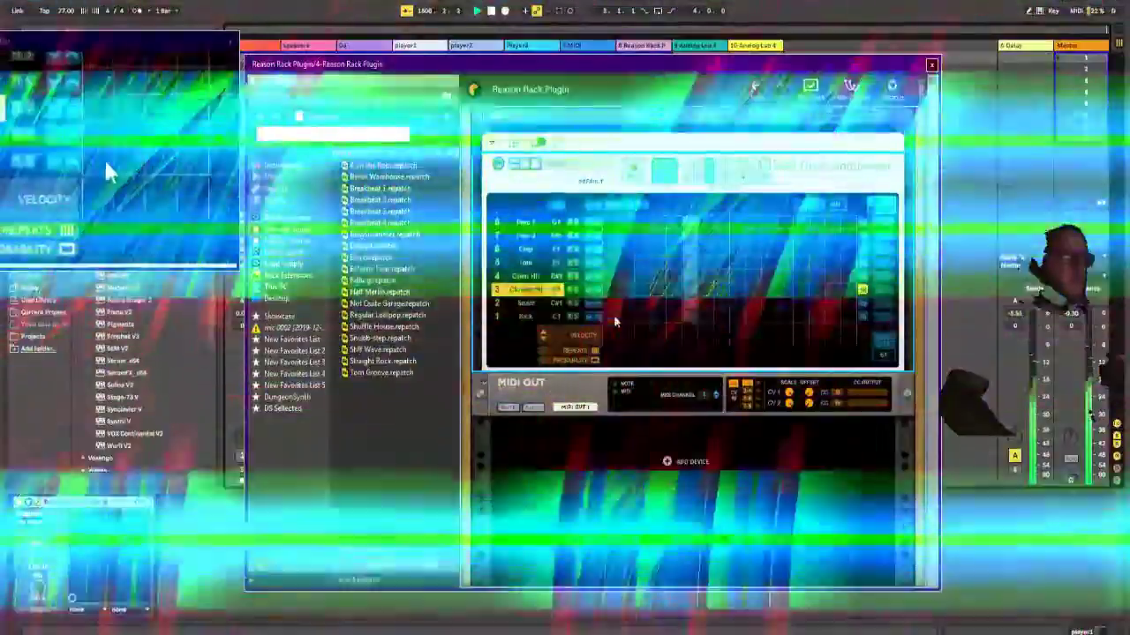
Step: Program kicks on steps 1, 5, 9 and 13, an open hi-hat on step 3 and a closed hi-hat on step 4
{"action": "left_click", "coordinate": [612, 317]}
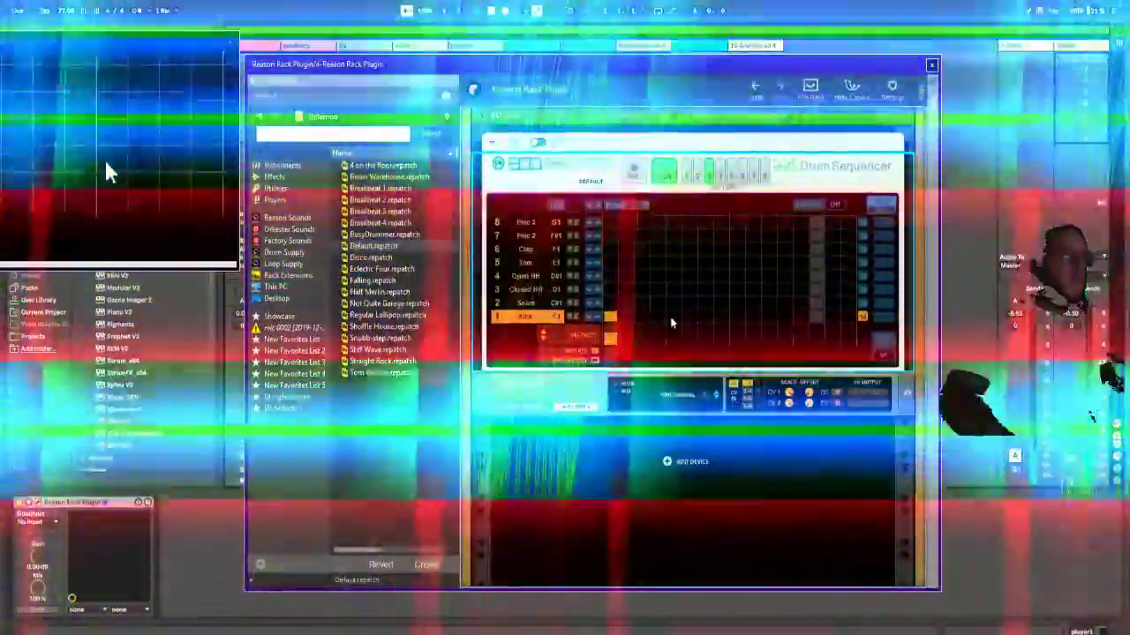
{"action": "left_click", "coordinate": [673, 320]}
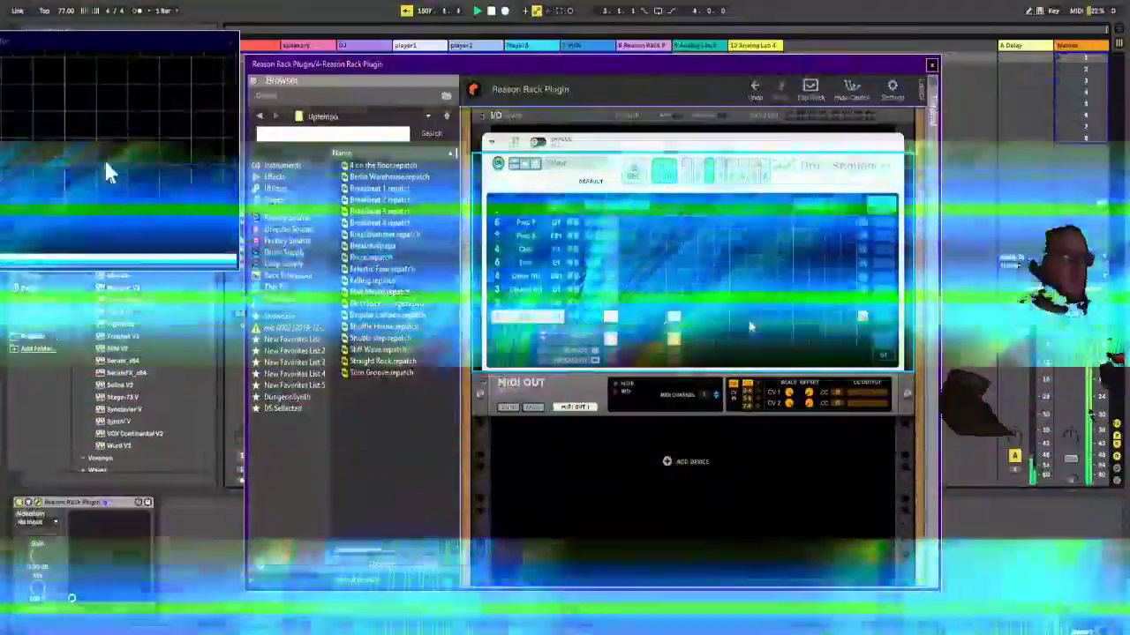
{"action": "left_click", "coordinate": [736, 319]}
{"action": "left_click", "coordinate": [798, 317]}
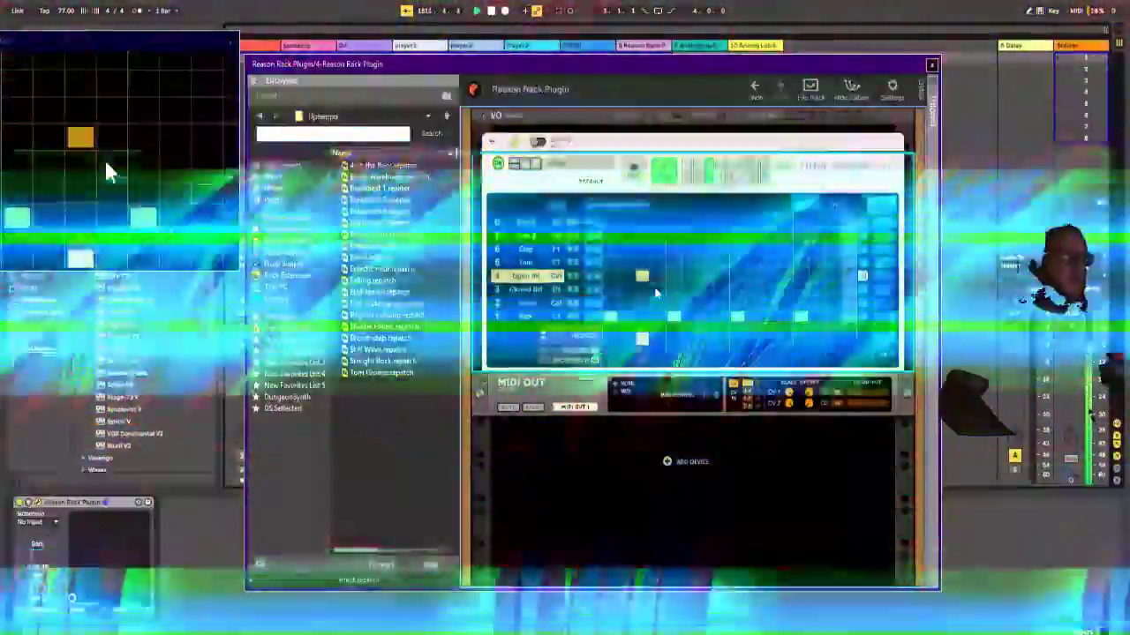
{"action": "left_click", "coordinate": [657, 291]}
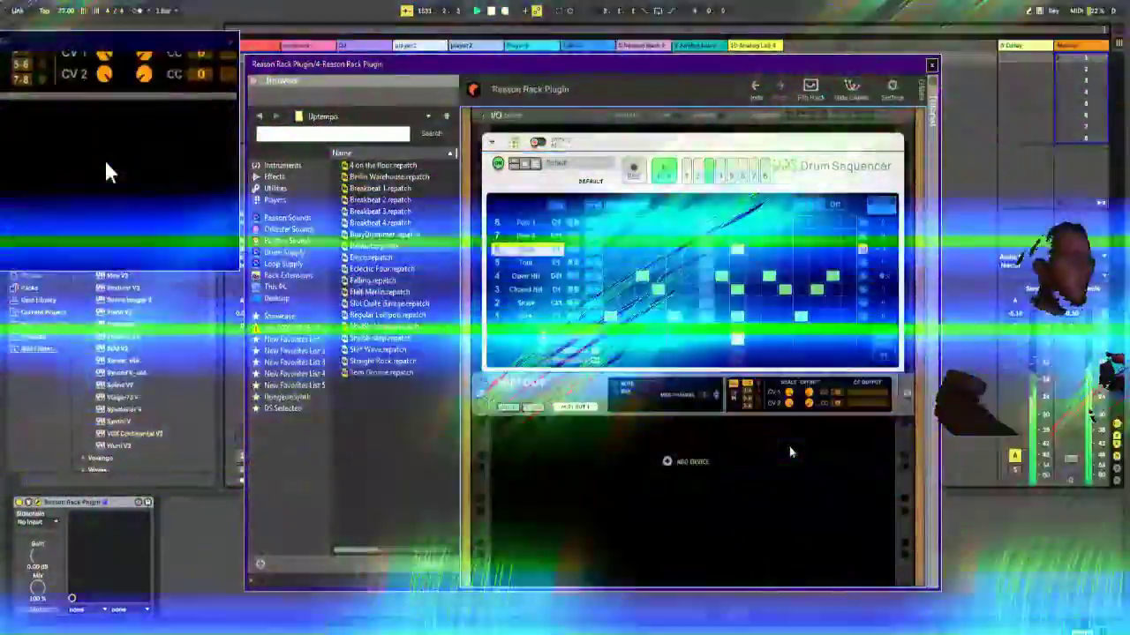
Step: Check the back of player1's rack, close its window and look through the Analog Lab 4, Reason Rack and Player3 devices
{"action": "key", "text": "Tab"}
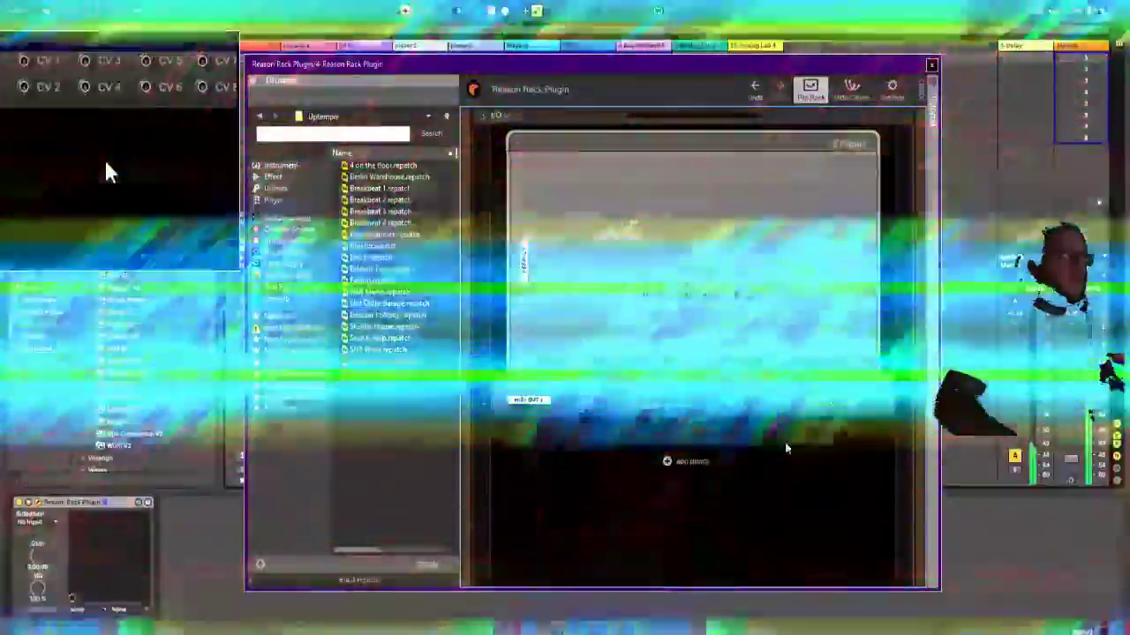
{"action": "key", "text": "Tab"}
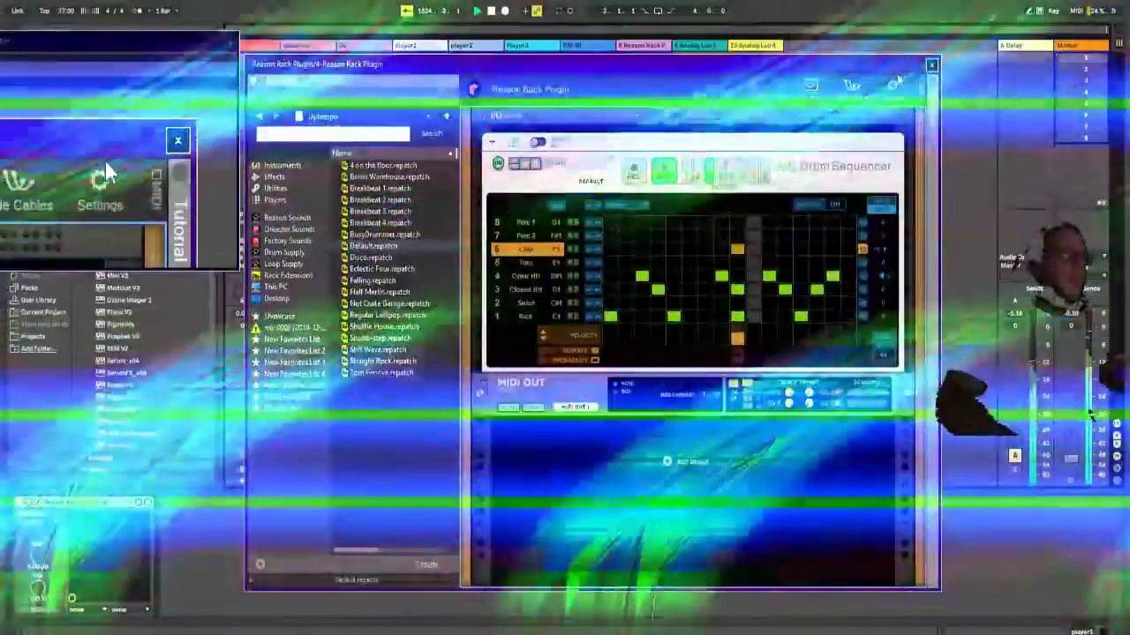
{"action": "left_click", "coordinate": [100, 168]}
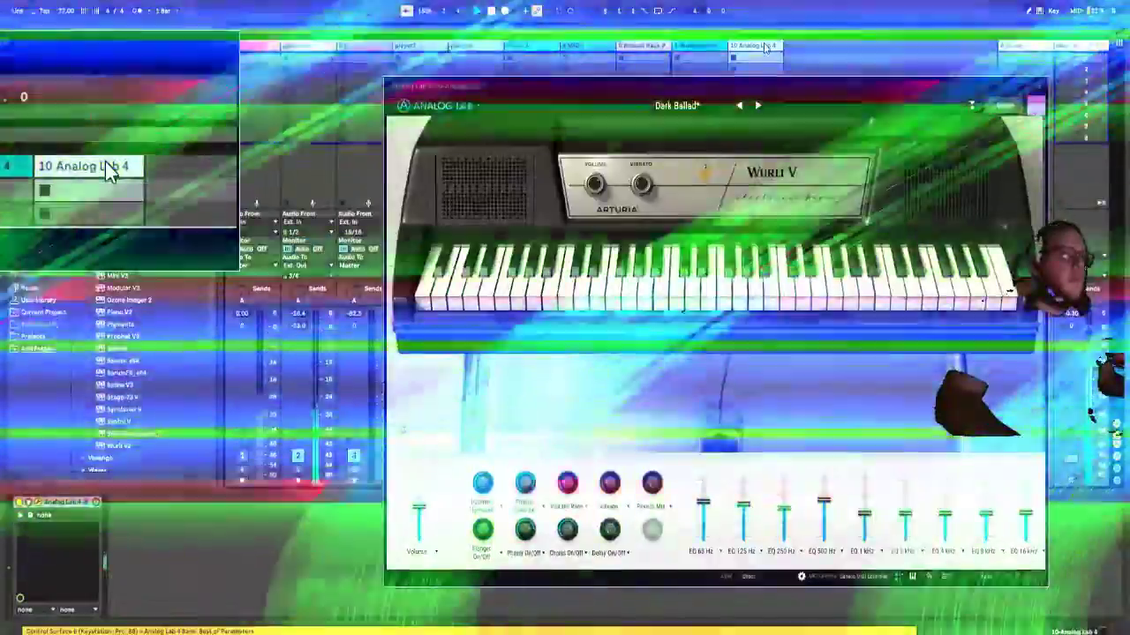
{"action": "left_click", "coordinate": [106, 167]}
{"action": "left_click", "coordinate": [662, 50]}
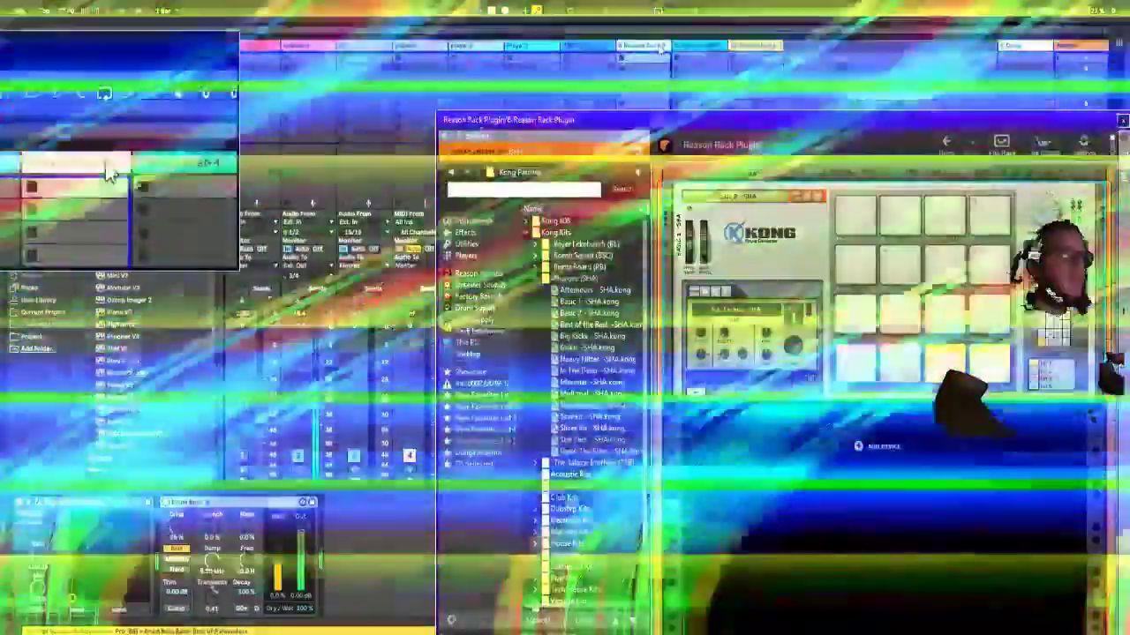
{"action": "left_click", "coordinate": [573, 49]}
{"action": "left_click", "coordinate": [516, 46]}
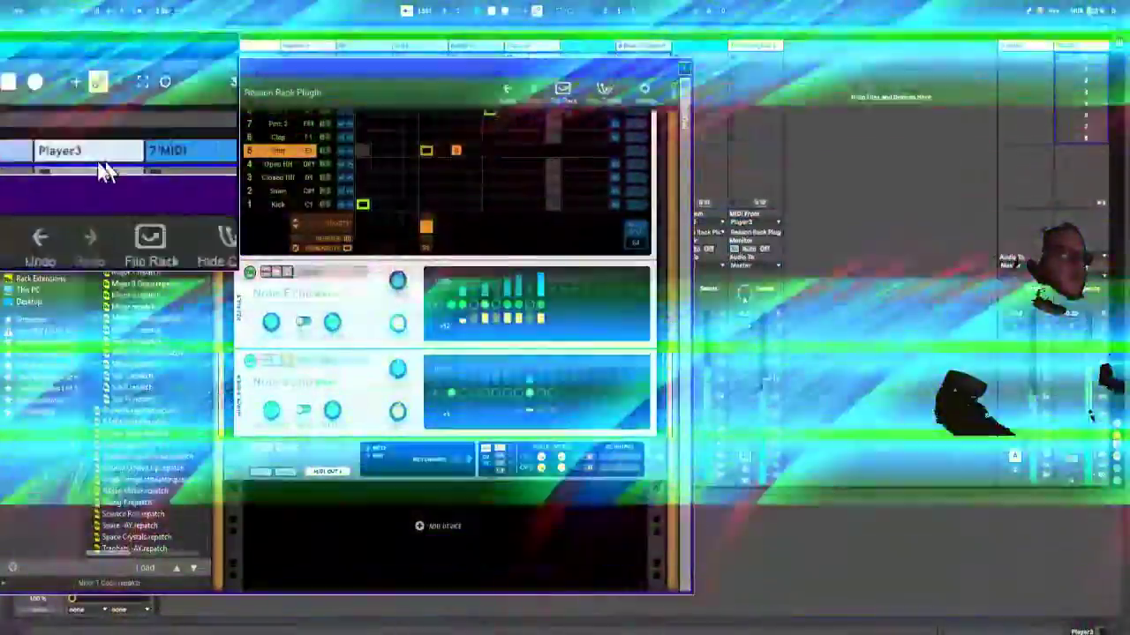
Step: Open player2's Quad Note Generator, raise line 1's rhythm variation and set its rhythm steps to 32
{"action": "left_click", "coordinate": [457, 47]}
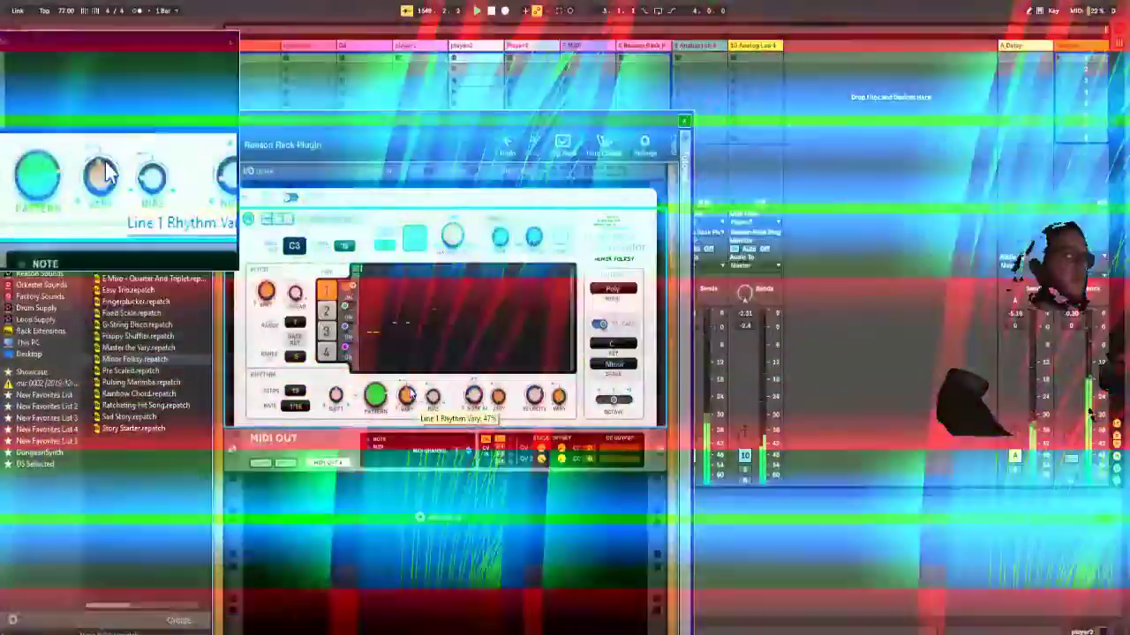
{"action": "left_click_drag", "start_coordinate": [409, 388], "coordinate": [408, 380]}
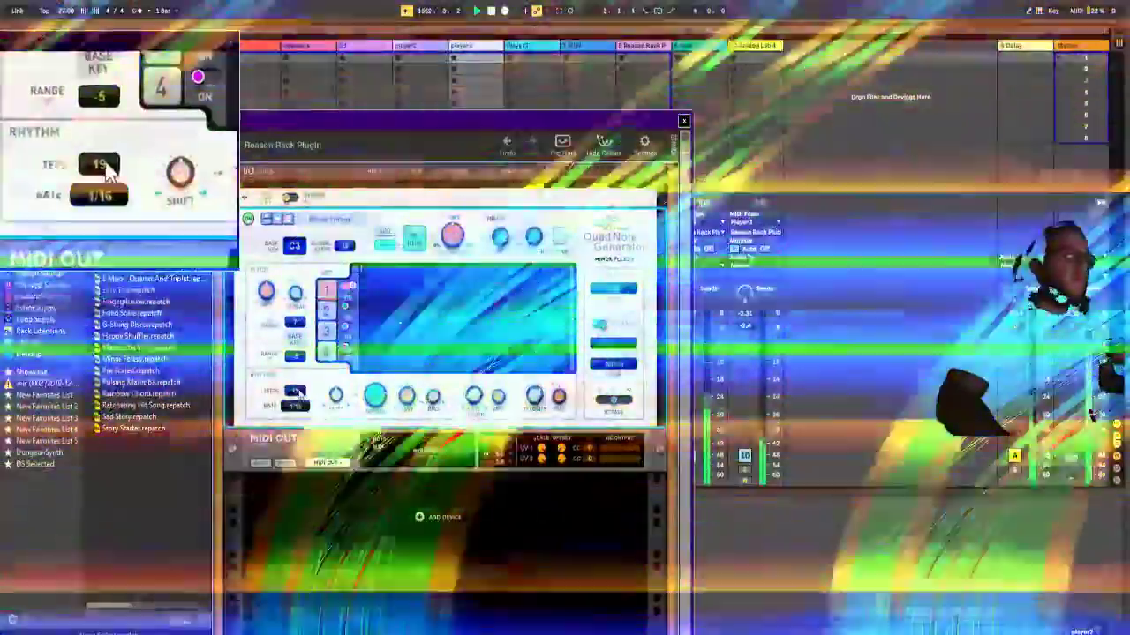
{"action": "left_click_drag", "start_coordinate": [300, 382], "coordinate": [340, 231]}
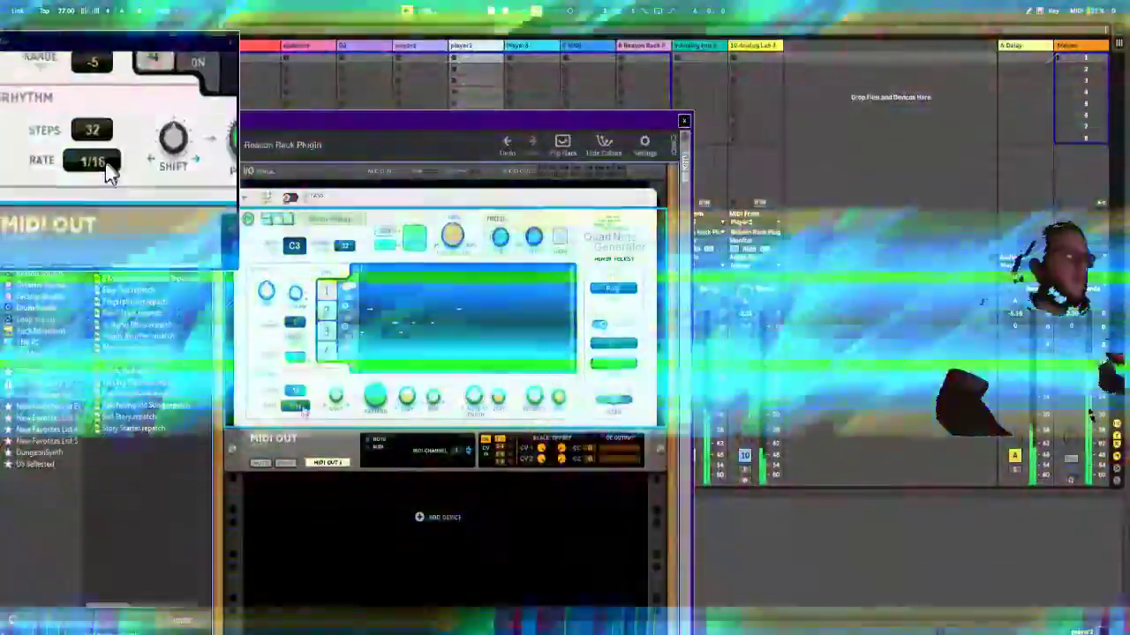
Step: Try 1/128 and Shuffle as line 1's rhythm rate and set it back to 1/16
{"action": "left_click", "coordinate": [295, 406]}
{"action": "left_click", "coordinate": [316, 570]}
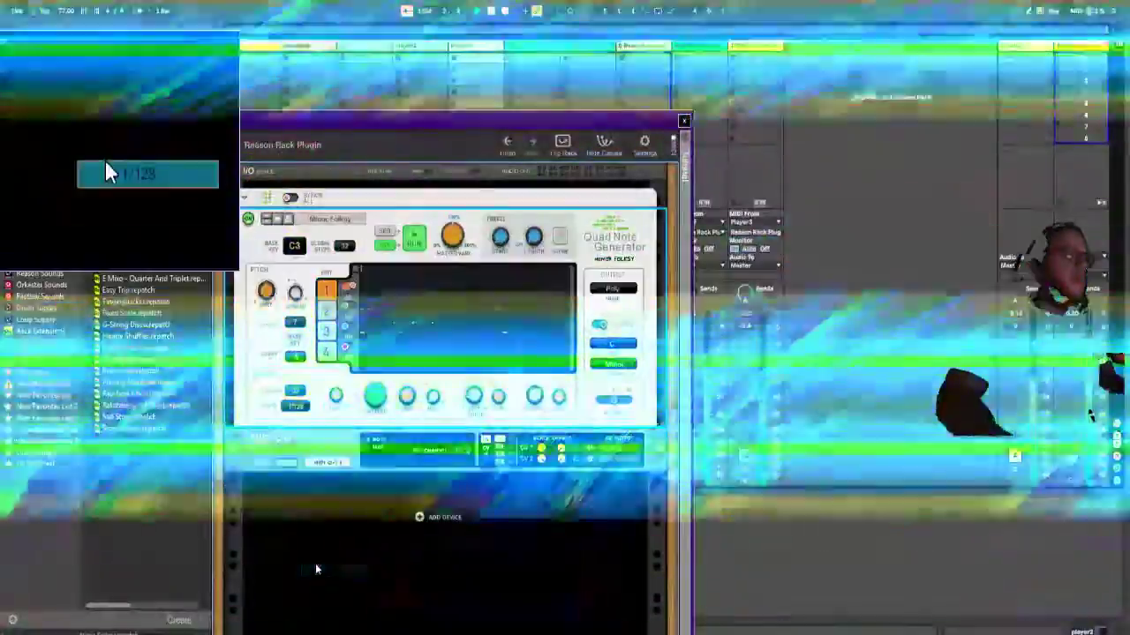
{"action": "left_click", "coordinate": [295, 406]}
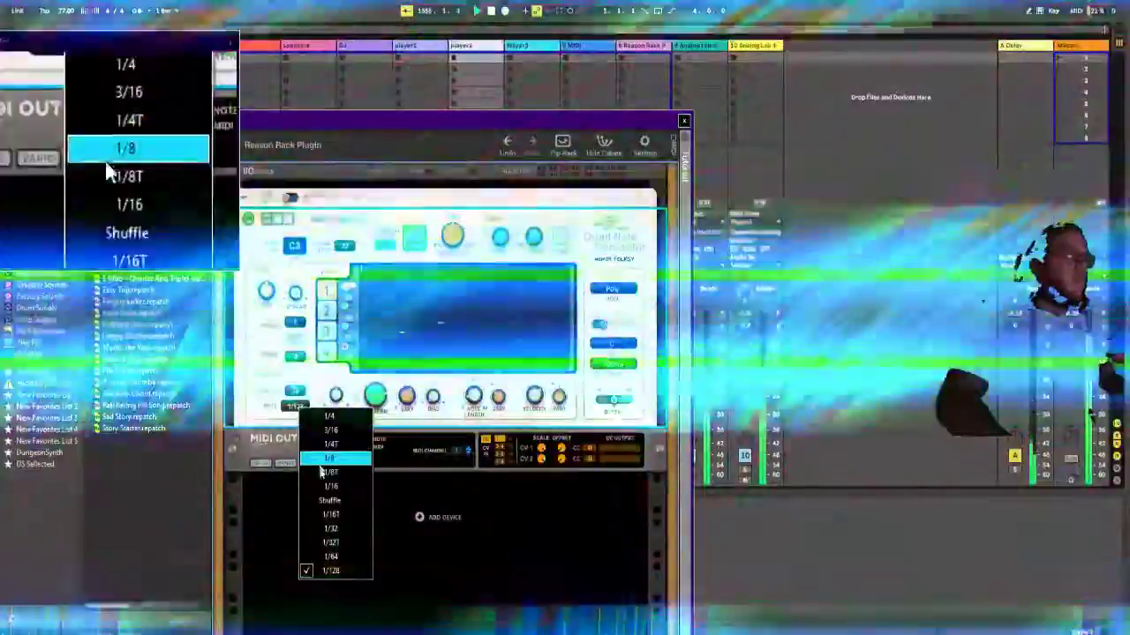
{"action": "left_click", "coordinate": [332, 502]}
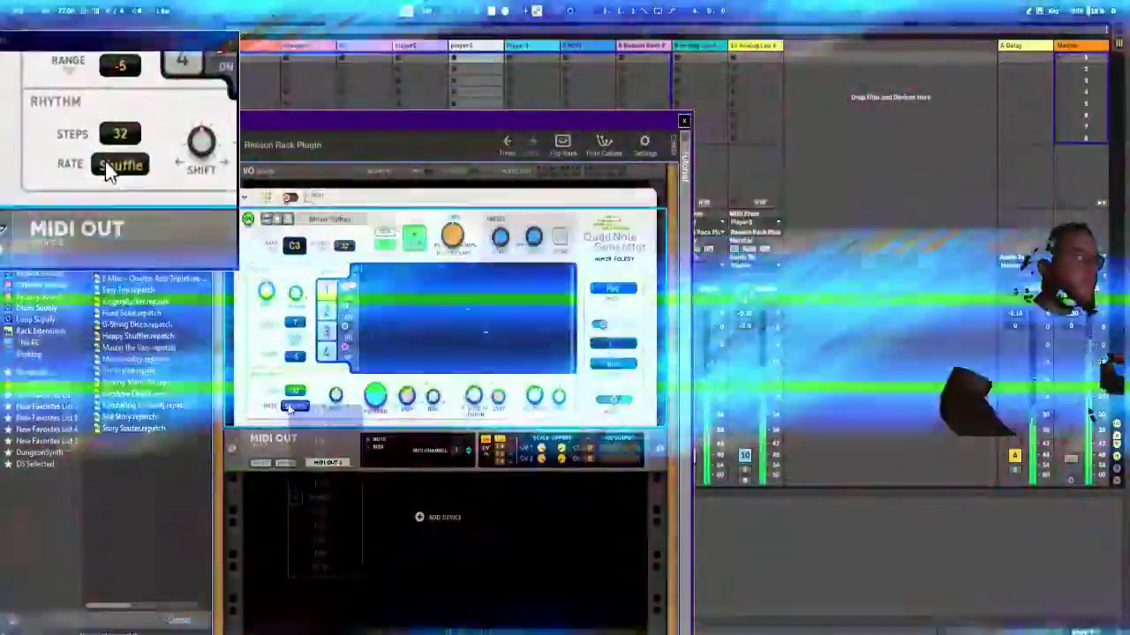
{"action": "left_click", "coordinate": [295, 406]}
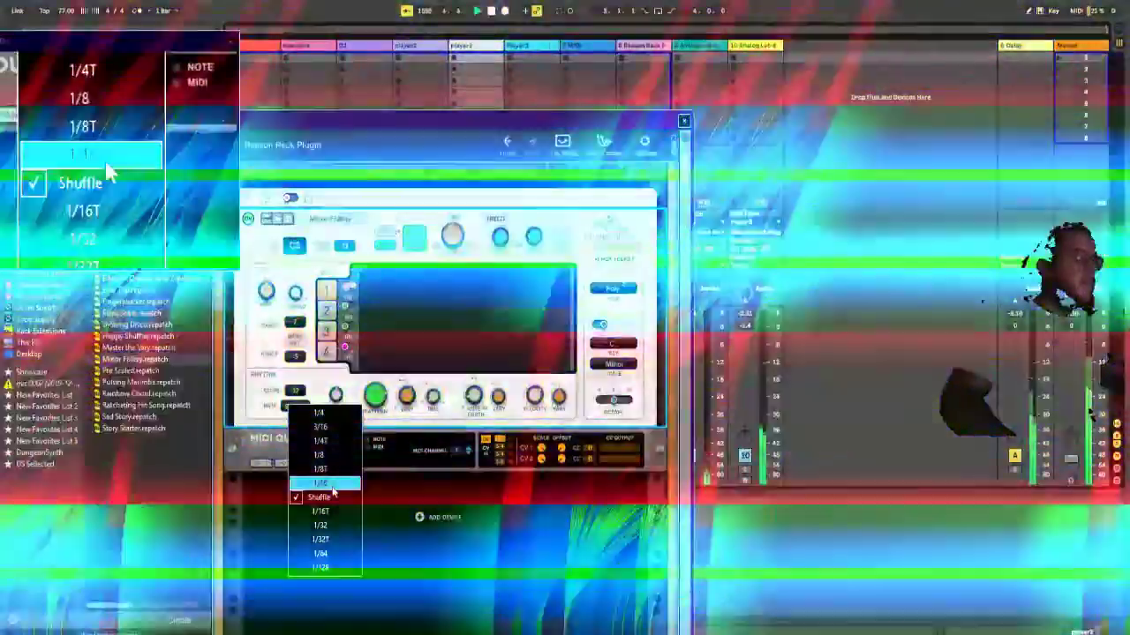
{"action": "left_click", "coordinate": [332, 484]}
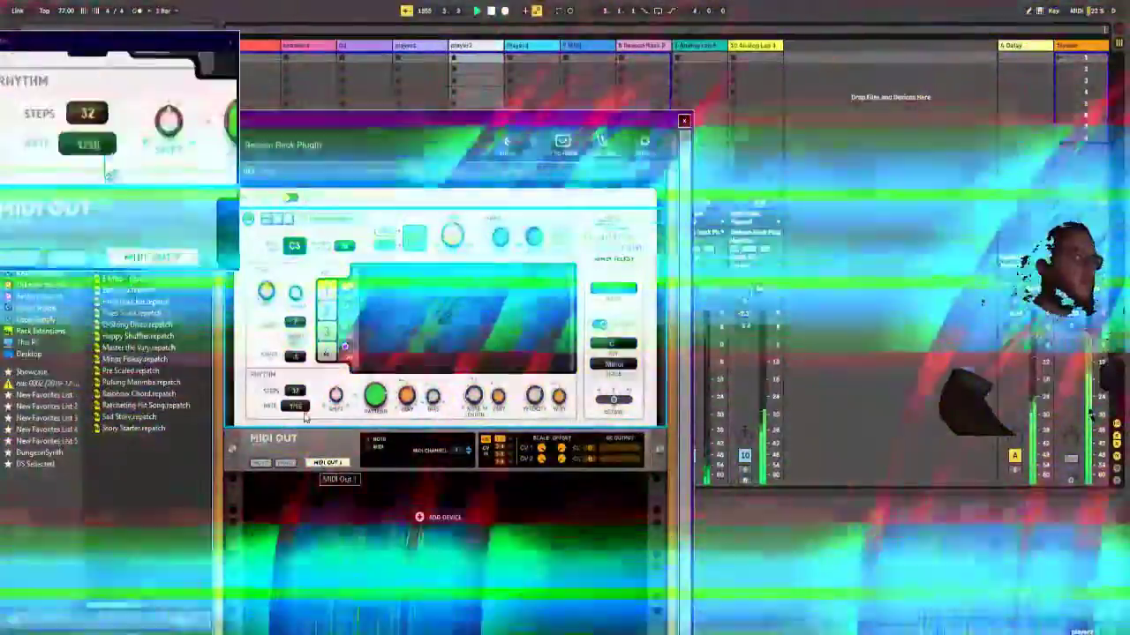
{"action": "left_click", "coordinate": [297, 407]}
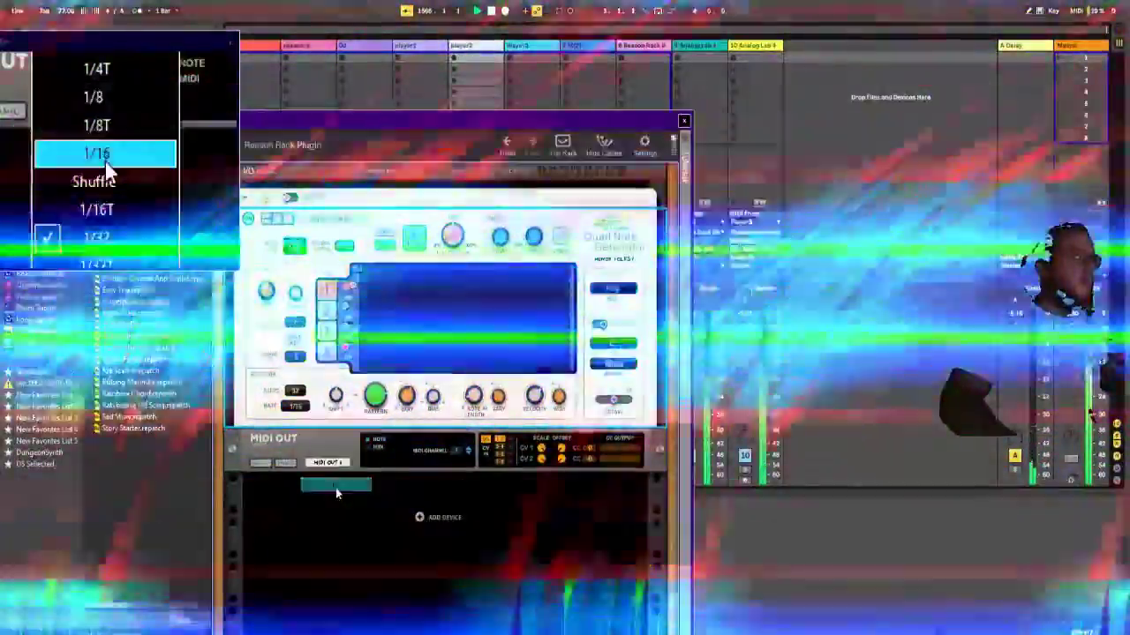
{"action": "left_click", "coordinate": [335, 487]}
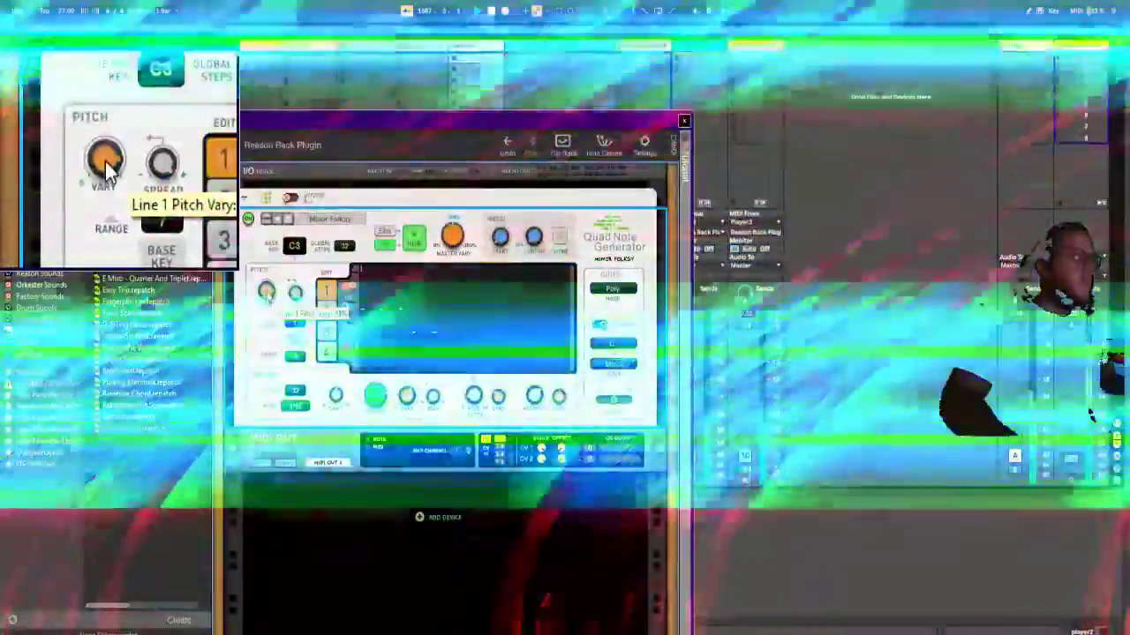
Step: Raise line 1's pitch variation, set its upper pitch range to 12 and adjust its rhythm bias
{"action": "left_click_drag", "start_coordinate": [266, 294], "coordinate": [269, 280]}
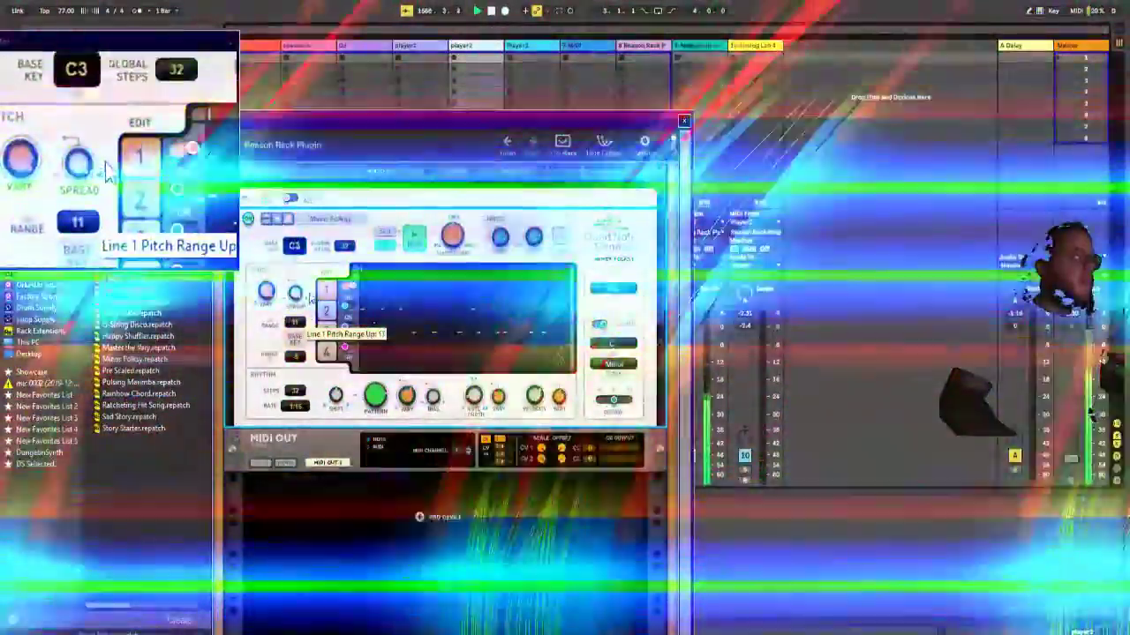
{"action": "left_click_drag", "start_coordinate": [309, 298], "coordinate": [310, 295]}
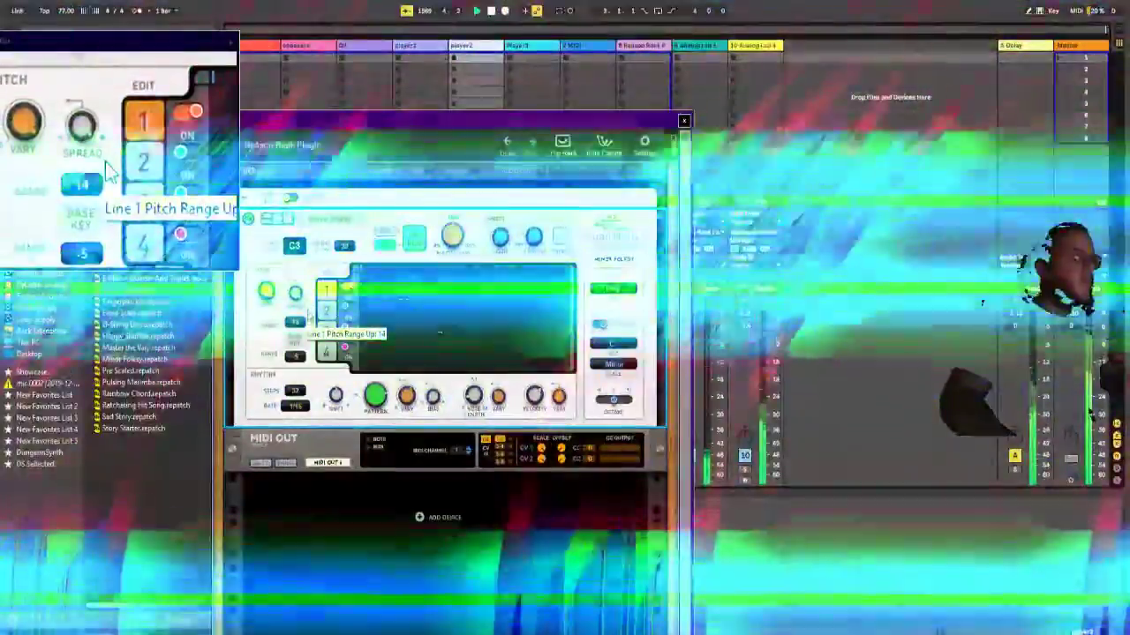
{"action": "left_click_drag", "start_coordinate": [308, 312], "coordinate": [308, 321]}
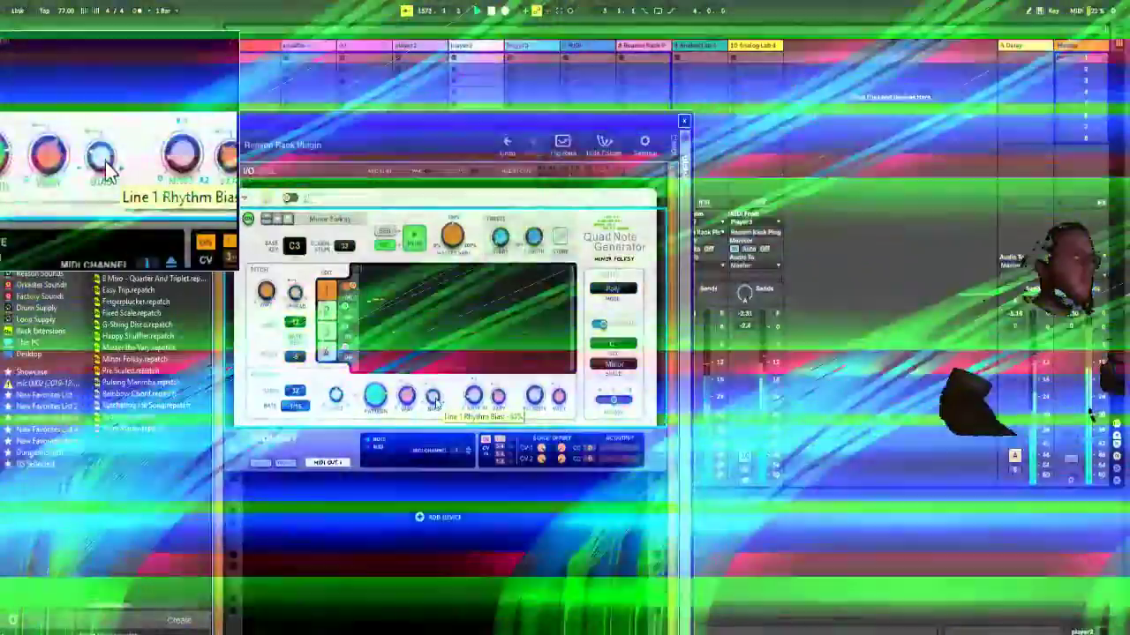
{"action": "left_click_drag", "start_coordinate": [435, 399], "coordinate": [432, 400]}
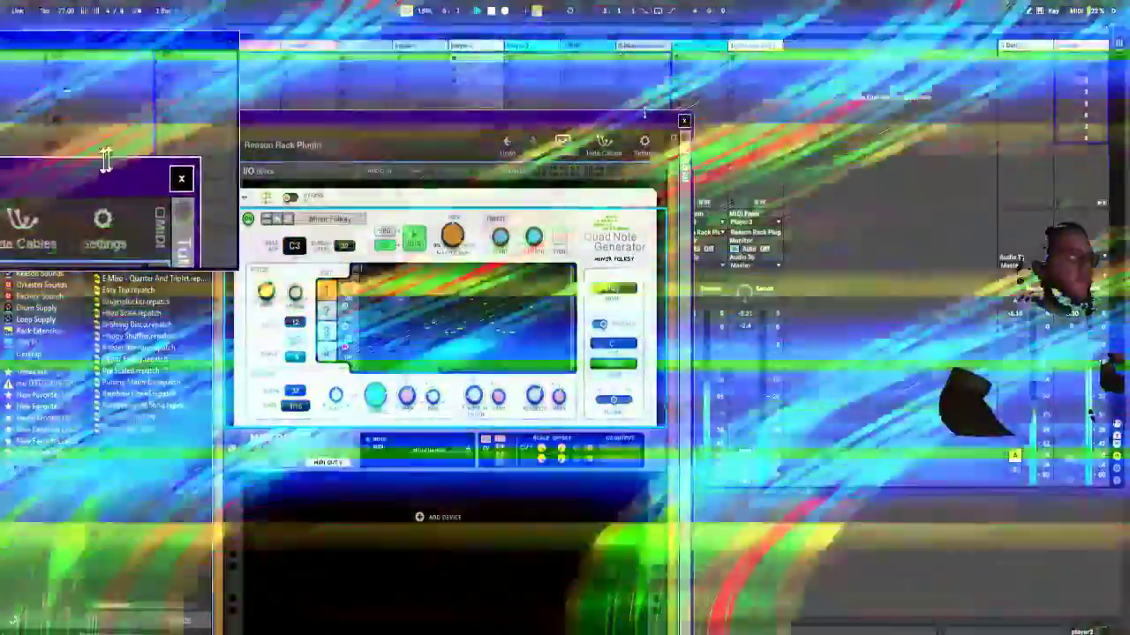
Step: Move player2's rack window aside and reset the Pitch device on the 9 Analog Lab track to 0 st
{"action": "left_click_drag", "start_coordinate": [634, 119], "coordinate": [451, 69]}
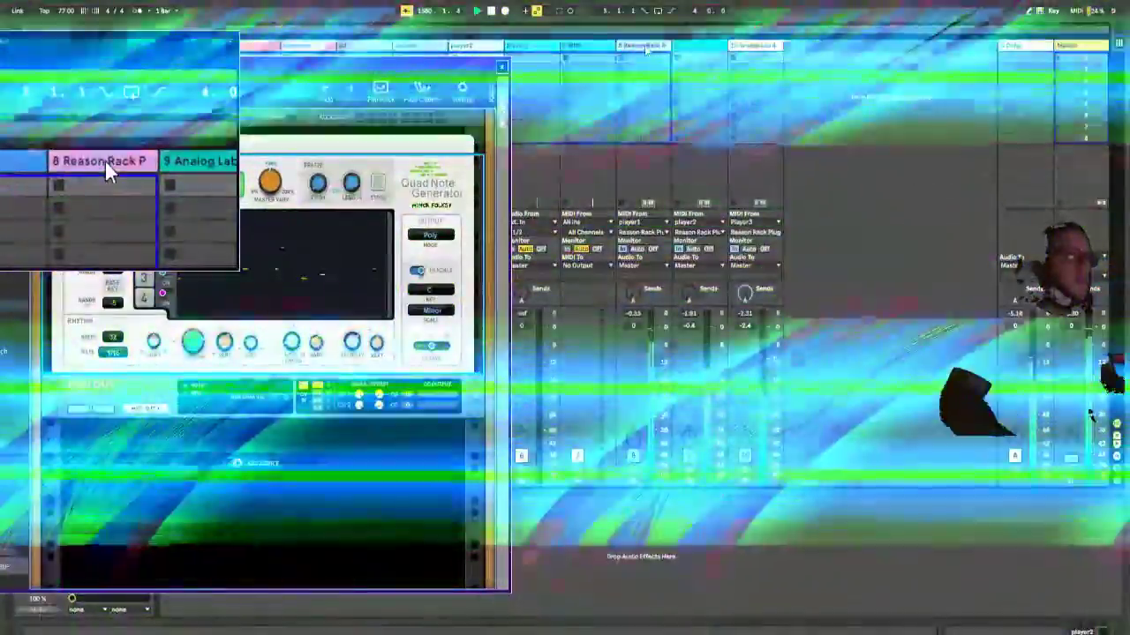
{"action": "left_click", "coordinate": [646, 48]}
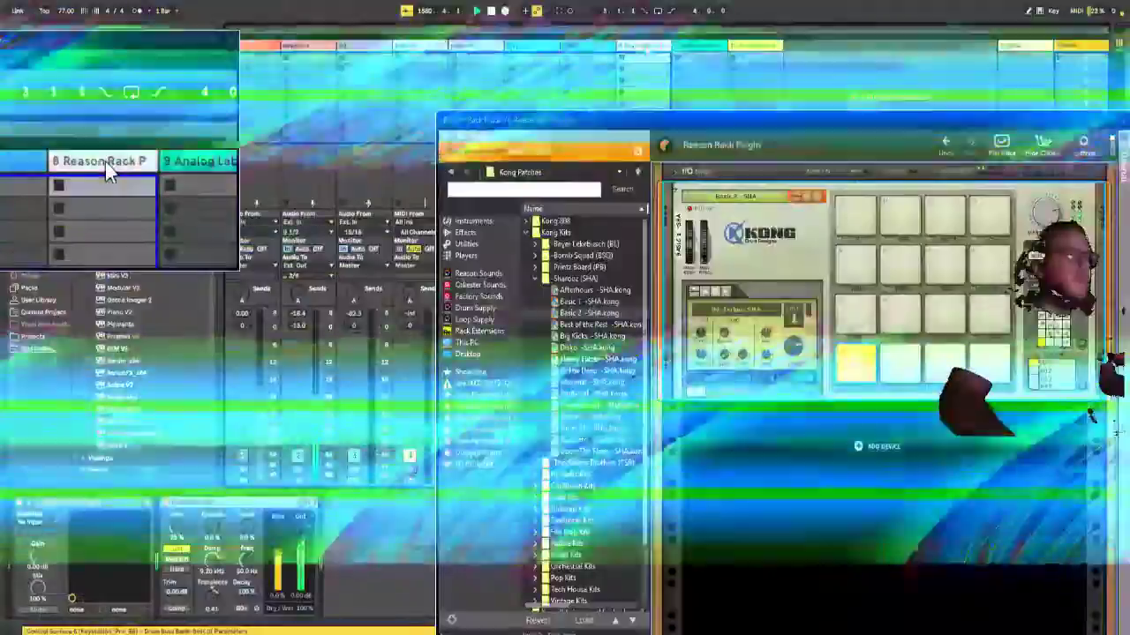
{"action": "left_click", "coordinate": [692, 45]}
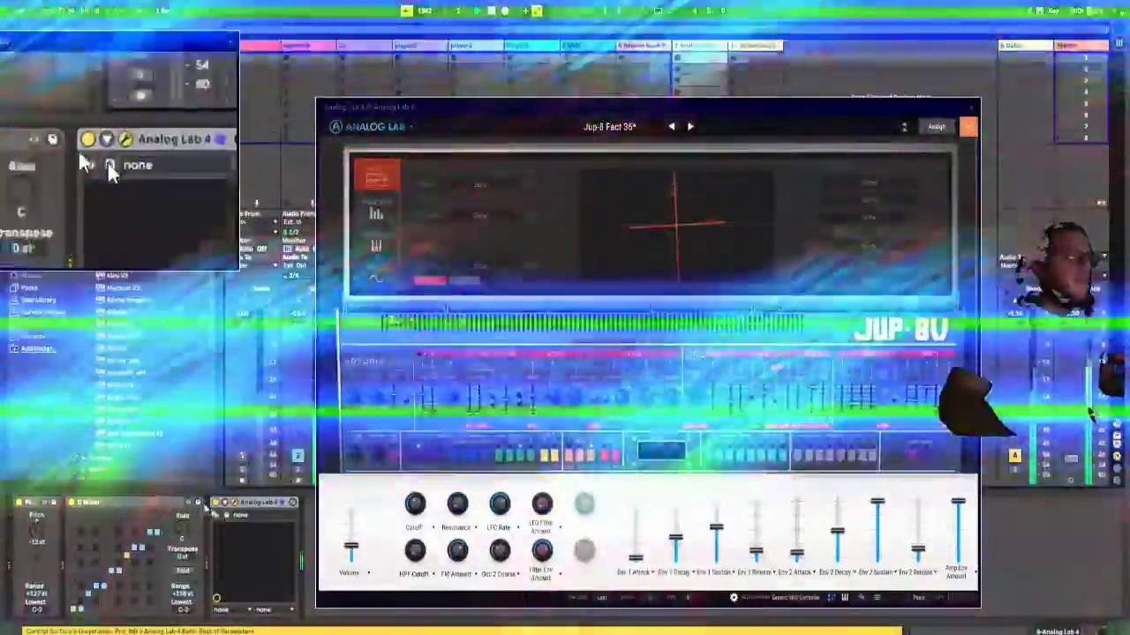
{"action": "double_click", "coordinate": [40, 532]}
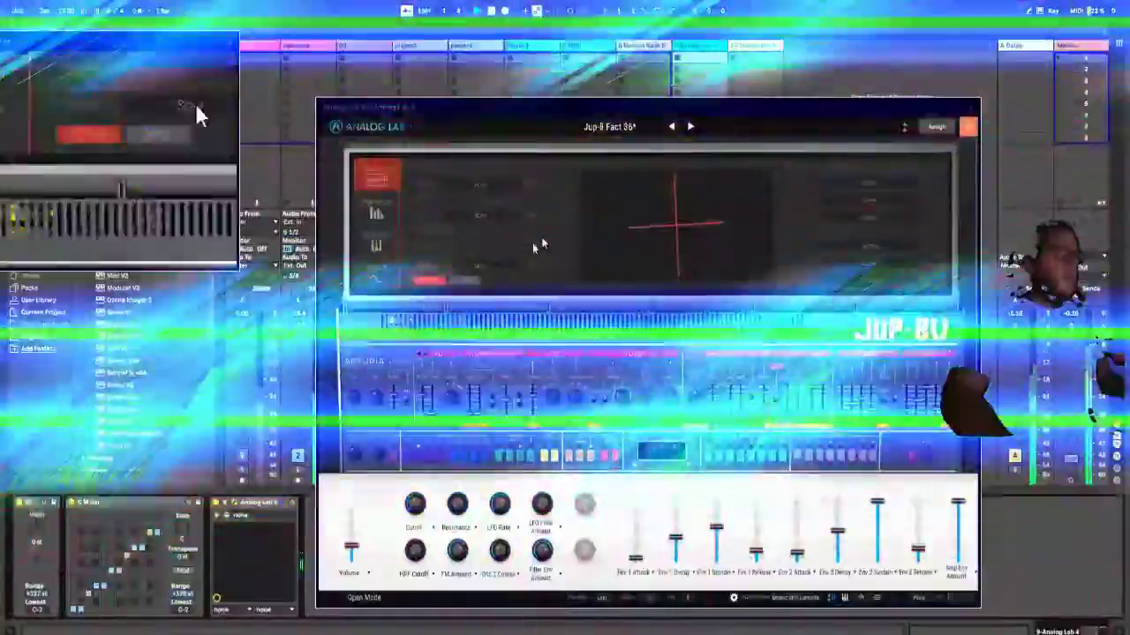
Step: Reopen player2's Quad Note Generator and set line 1's lower pitch range to -12
{"action": "left_click", "coordinate": [636, 50]}
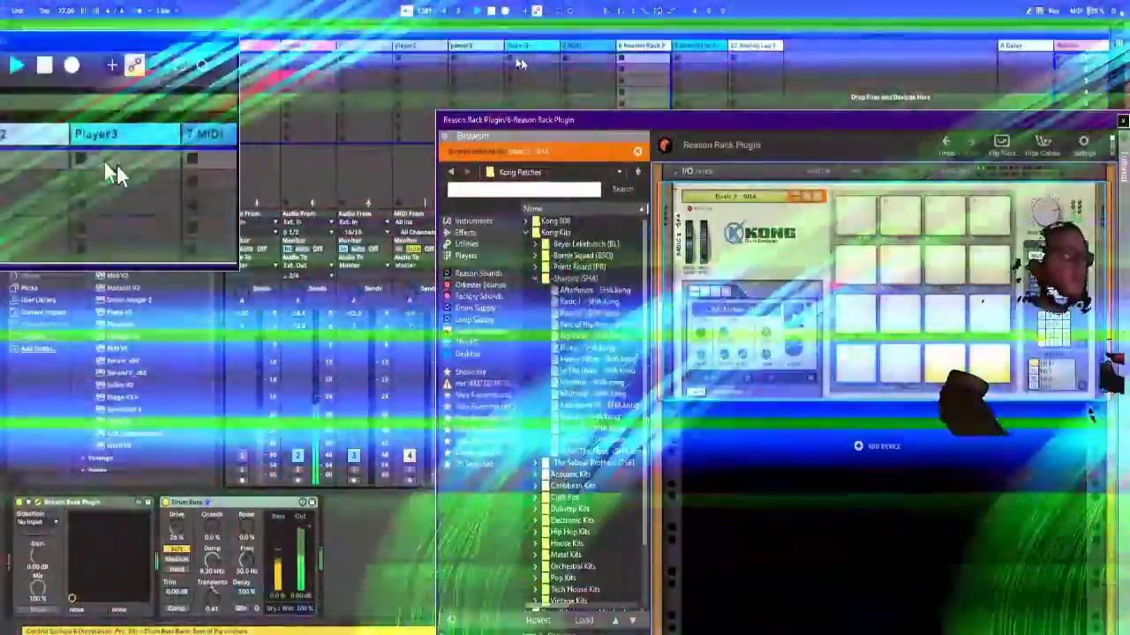
{"action": "left_click", "coordinate": [494, 47]}
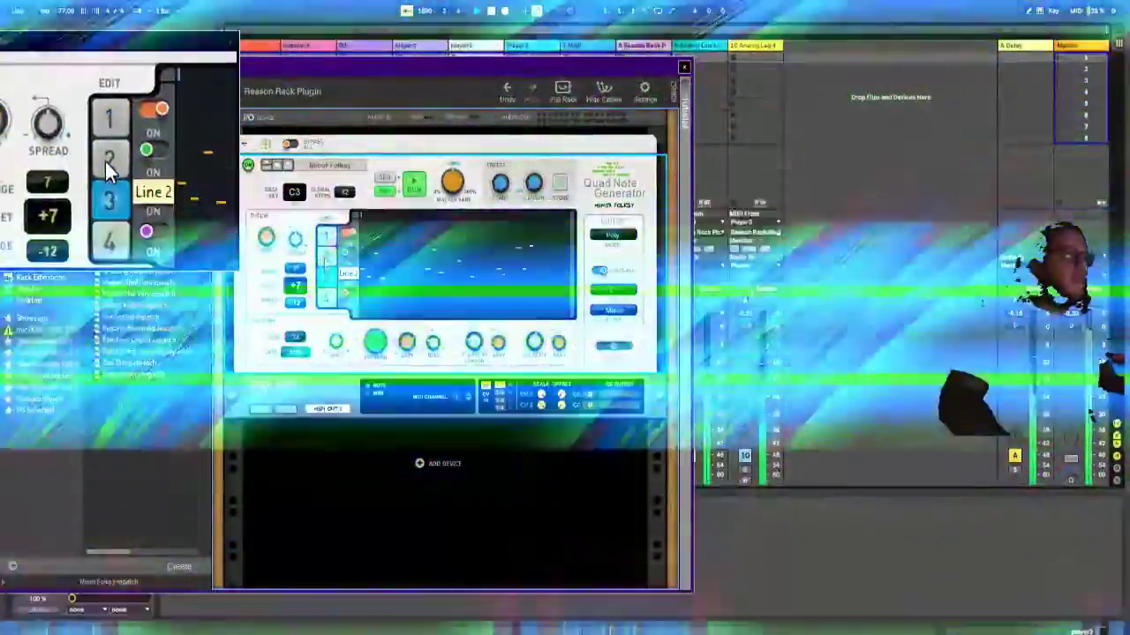
{"action": "left_click", "coordinate": [327, 299]}
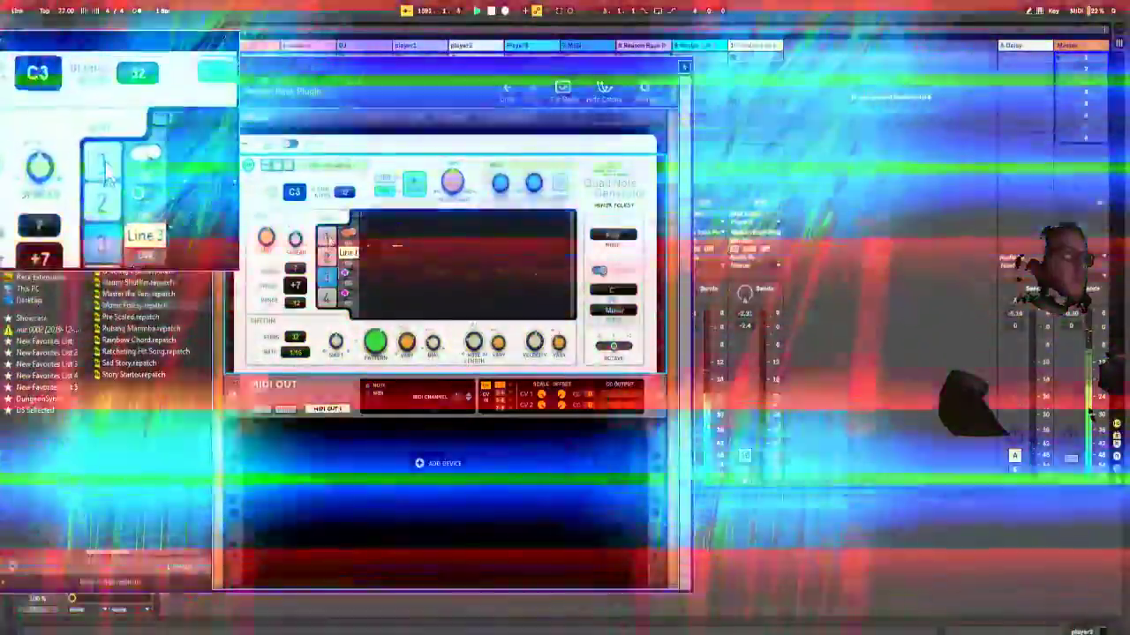
{"action": "left_click", "coordinate": [328, 237]}
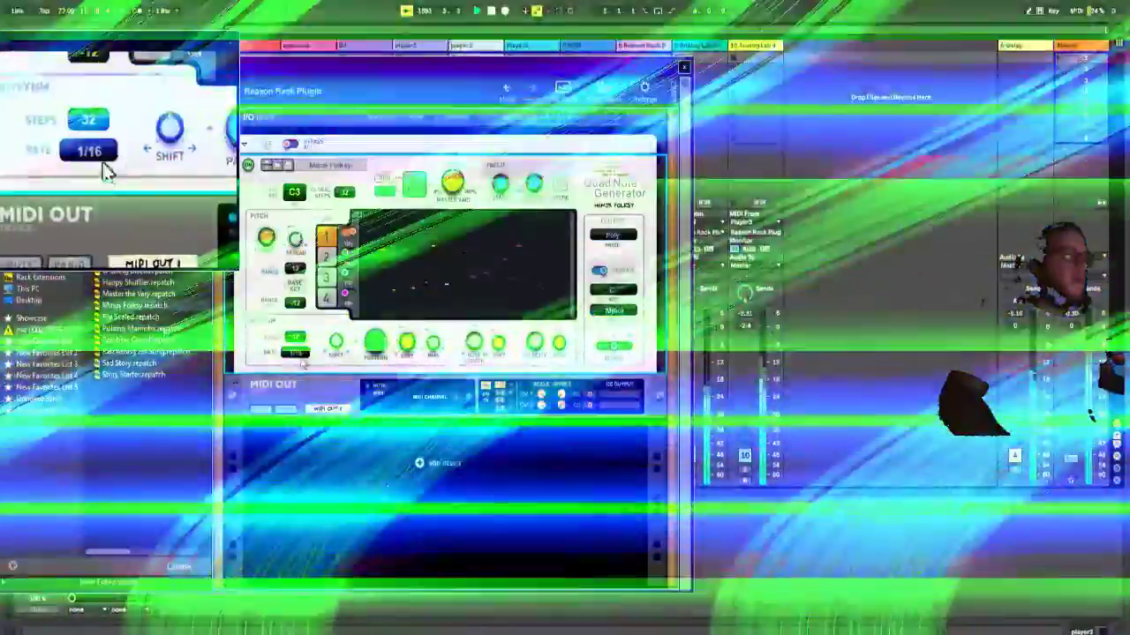
Step: Try 1/32 as line 1's rhythm rate in the Quad Note Generator and restore 1/16
{"action": "left_click", "coordinate": [296, 353]}
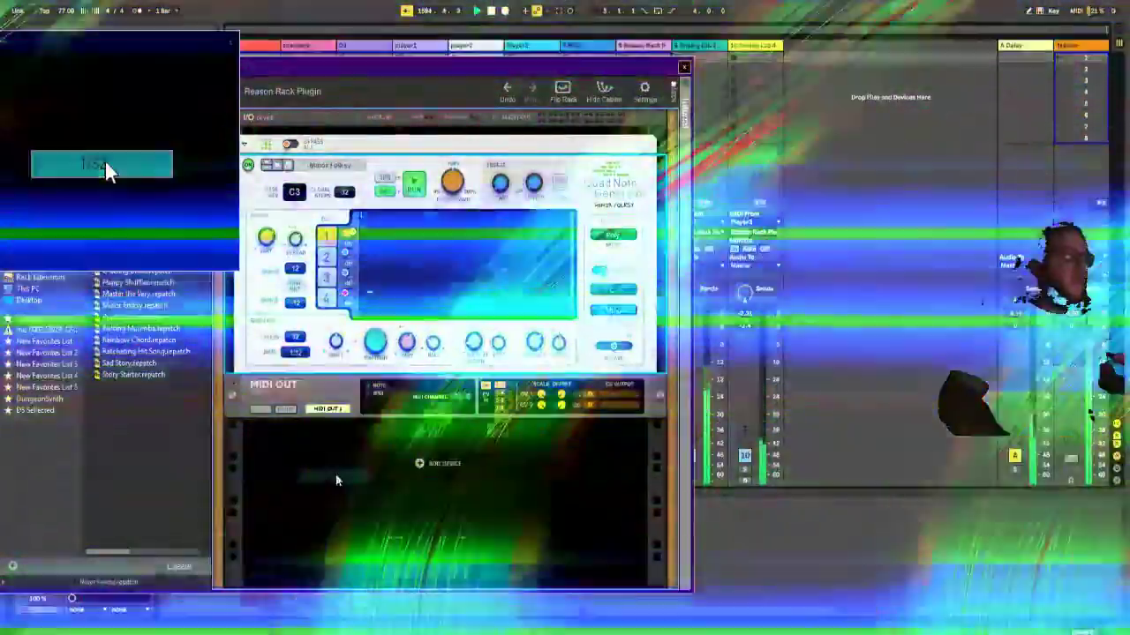
{"action": "left_click", "coordinate": [336, 473]}
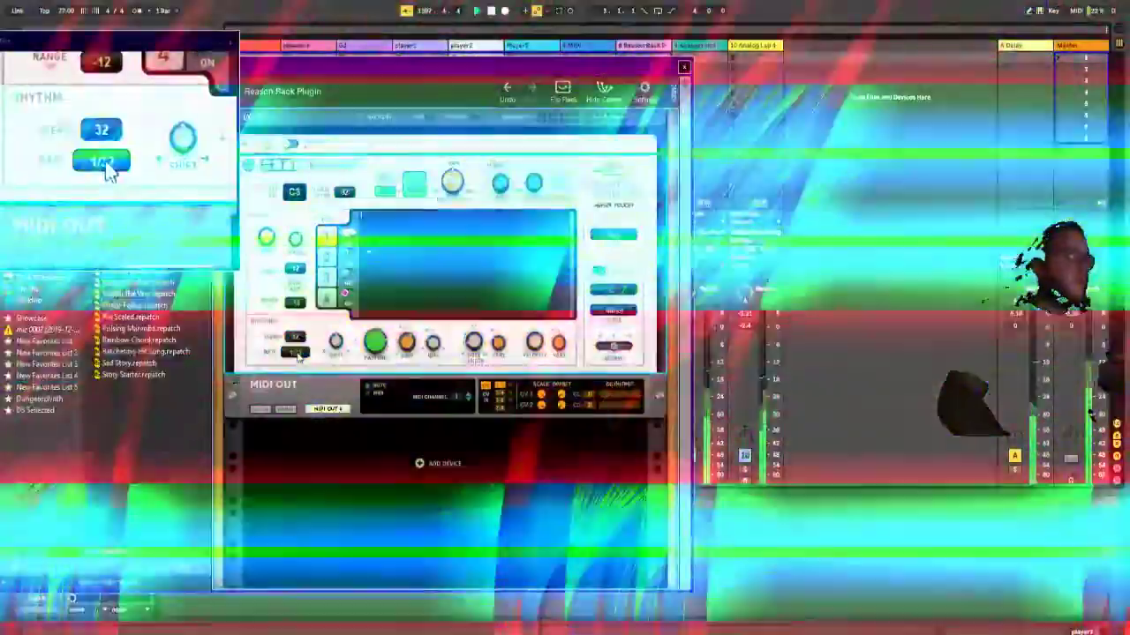
{"action": "left_click", "coordinate": [295, 352]}
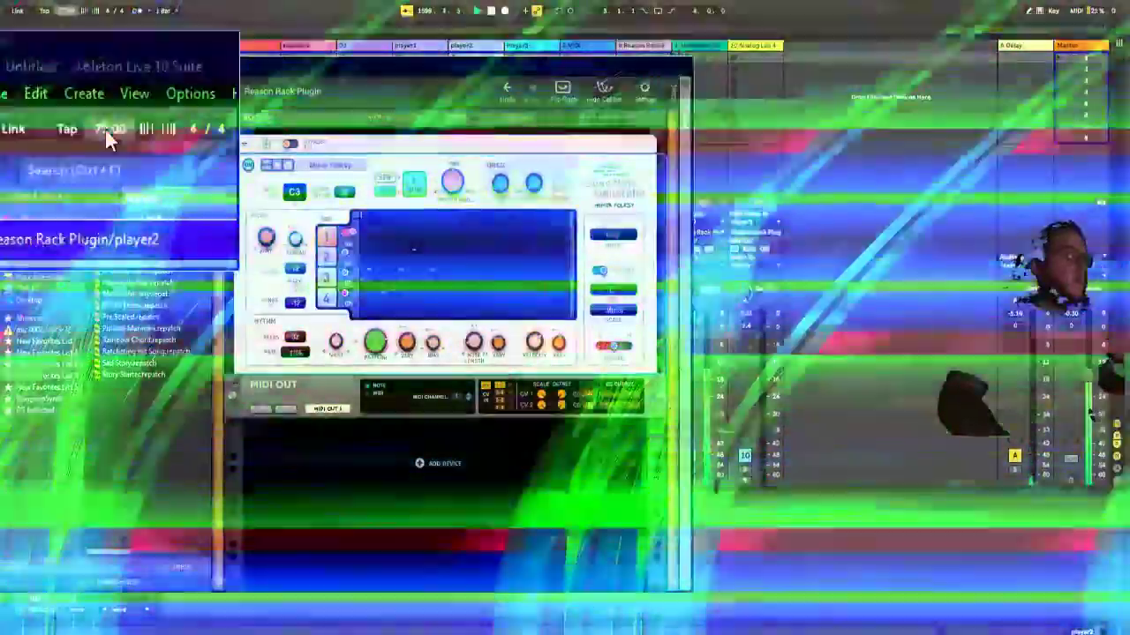
Step: Raise the song tempo to 118 BPM
{"action": "left_click_drag", "start_coordinate": [67, 11], "coordinate": [67, 7]}
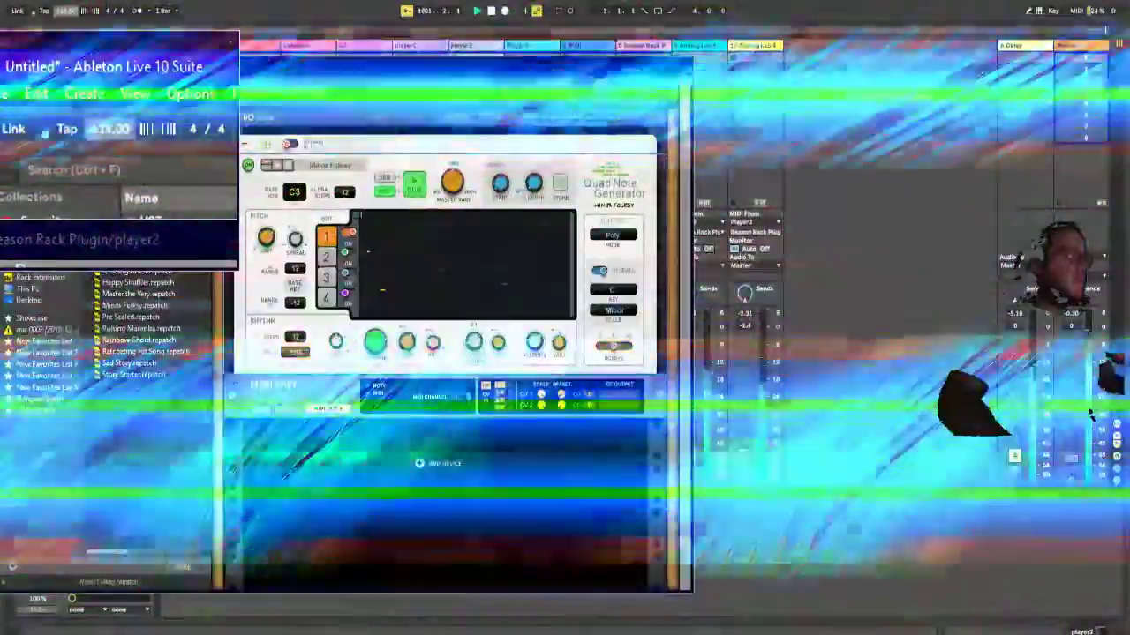